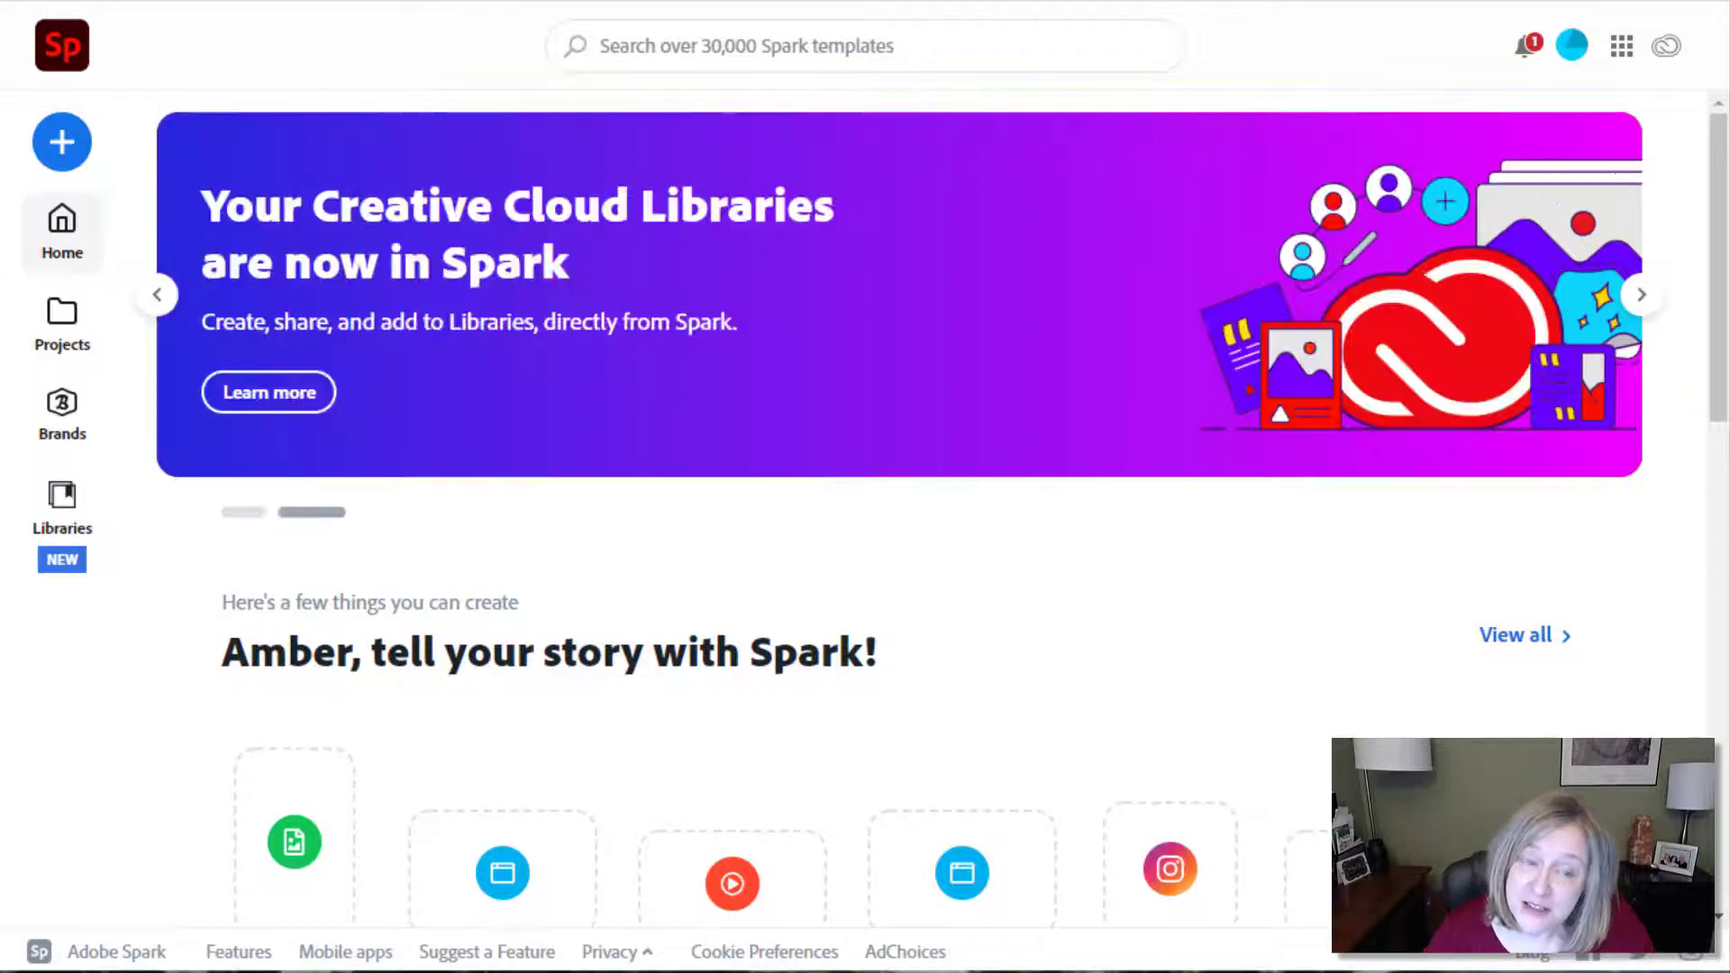
From the create (+) menu, start a new blank Web page project.
{"action": "scroll", "coordinate": [1344, 687], "scroll_direction": "down", "scroll_amount": 3}
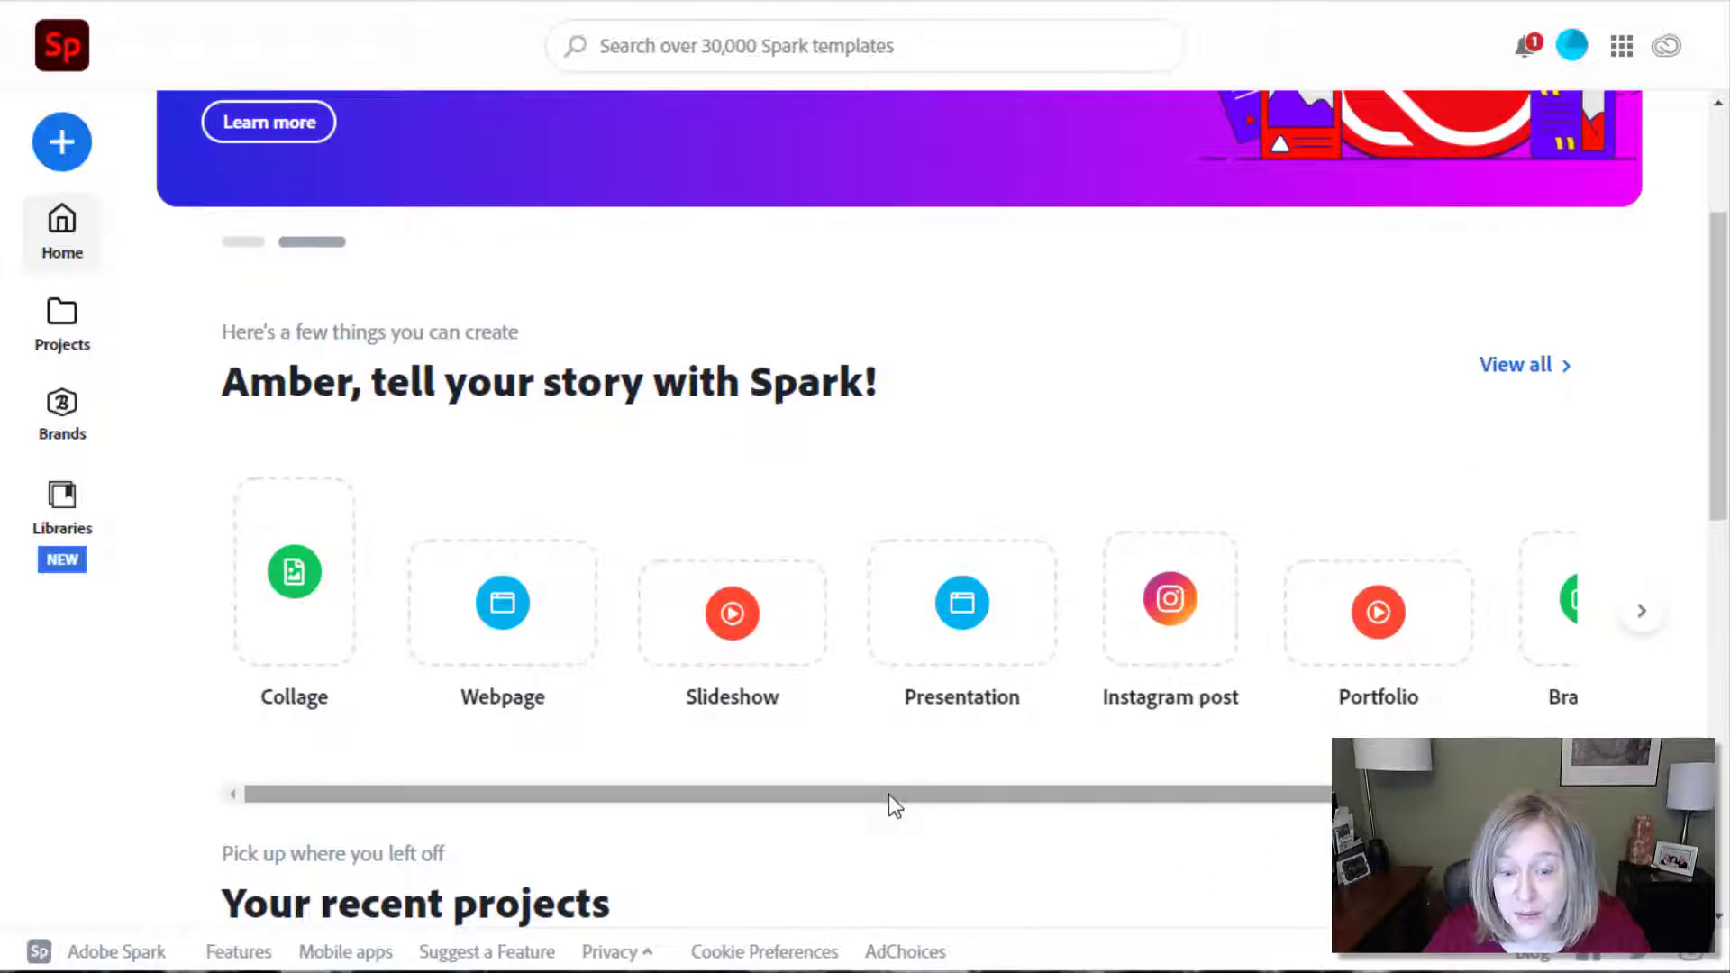
{"action": "left_click_drag", "start_coordinate": [889, 793], "coordinate": [694, 784]}
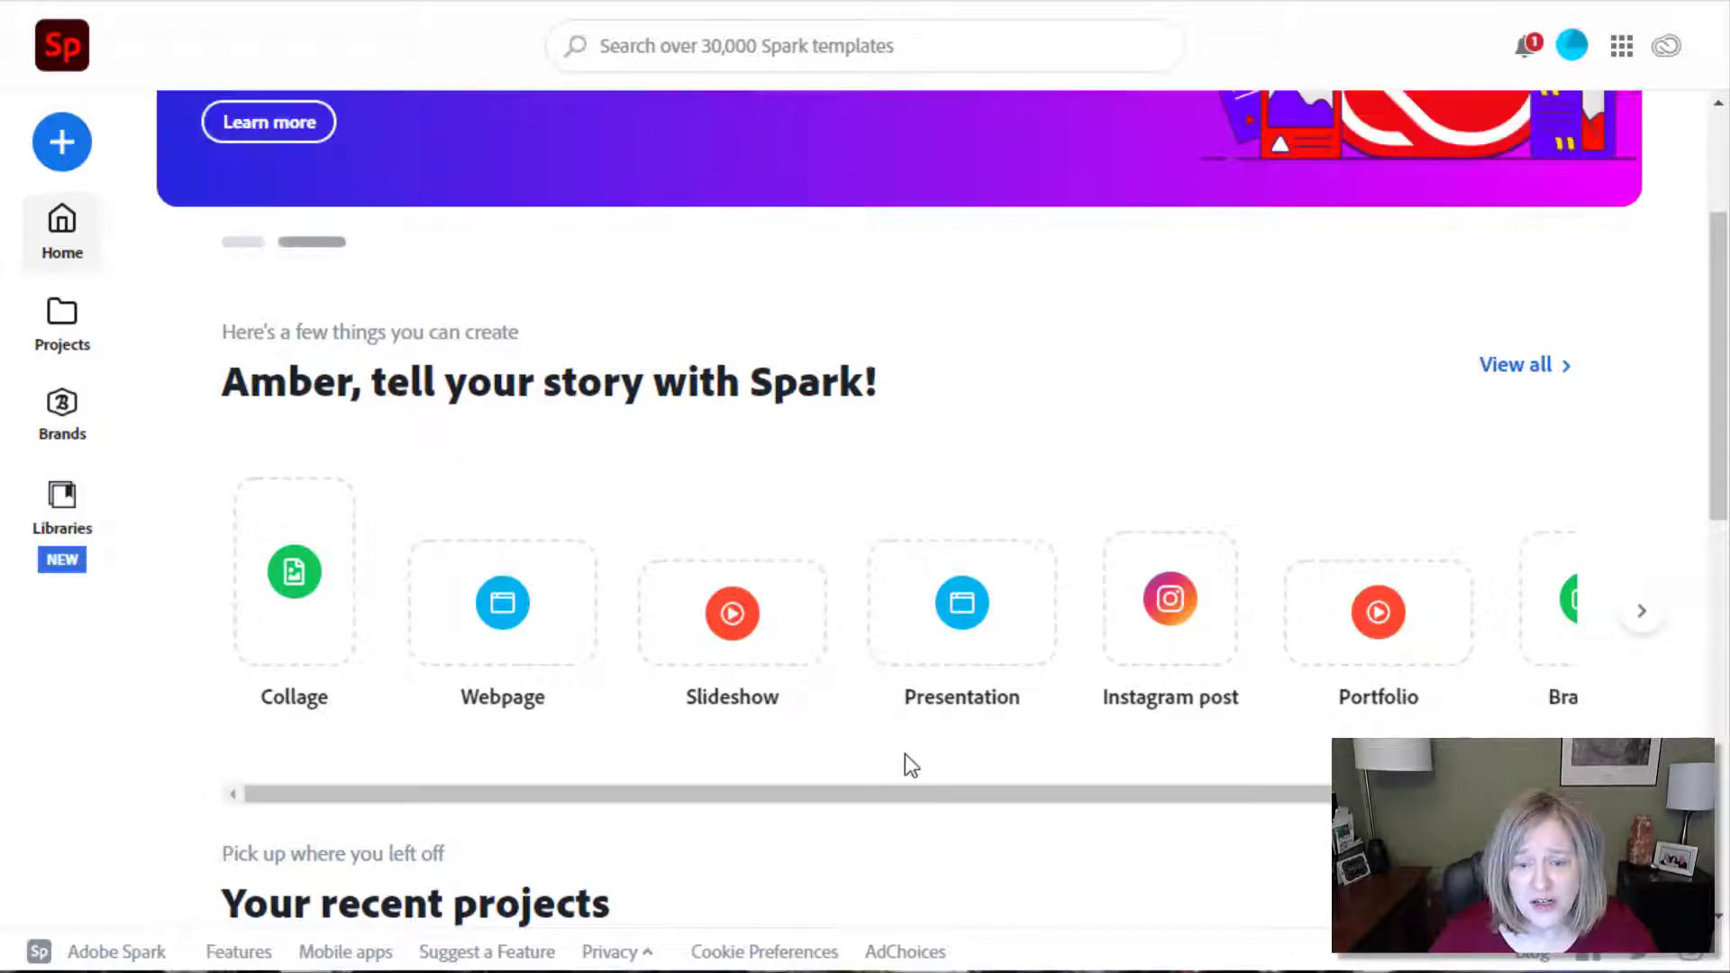
{"action": "left_click_drag", "start_coordinate": [919, 809], "coordinate": [823, 807]}
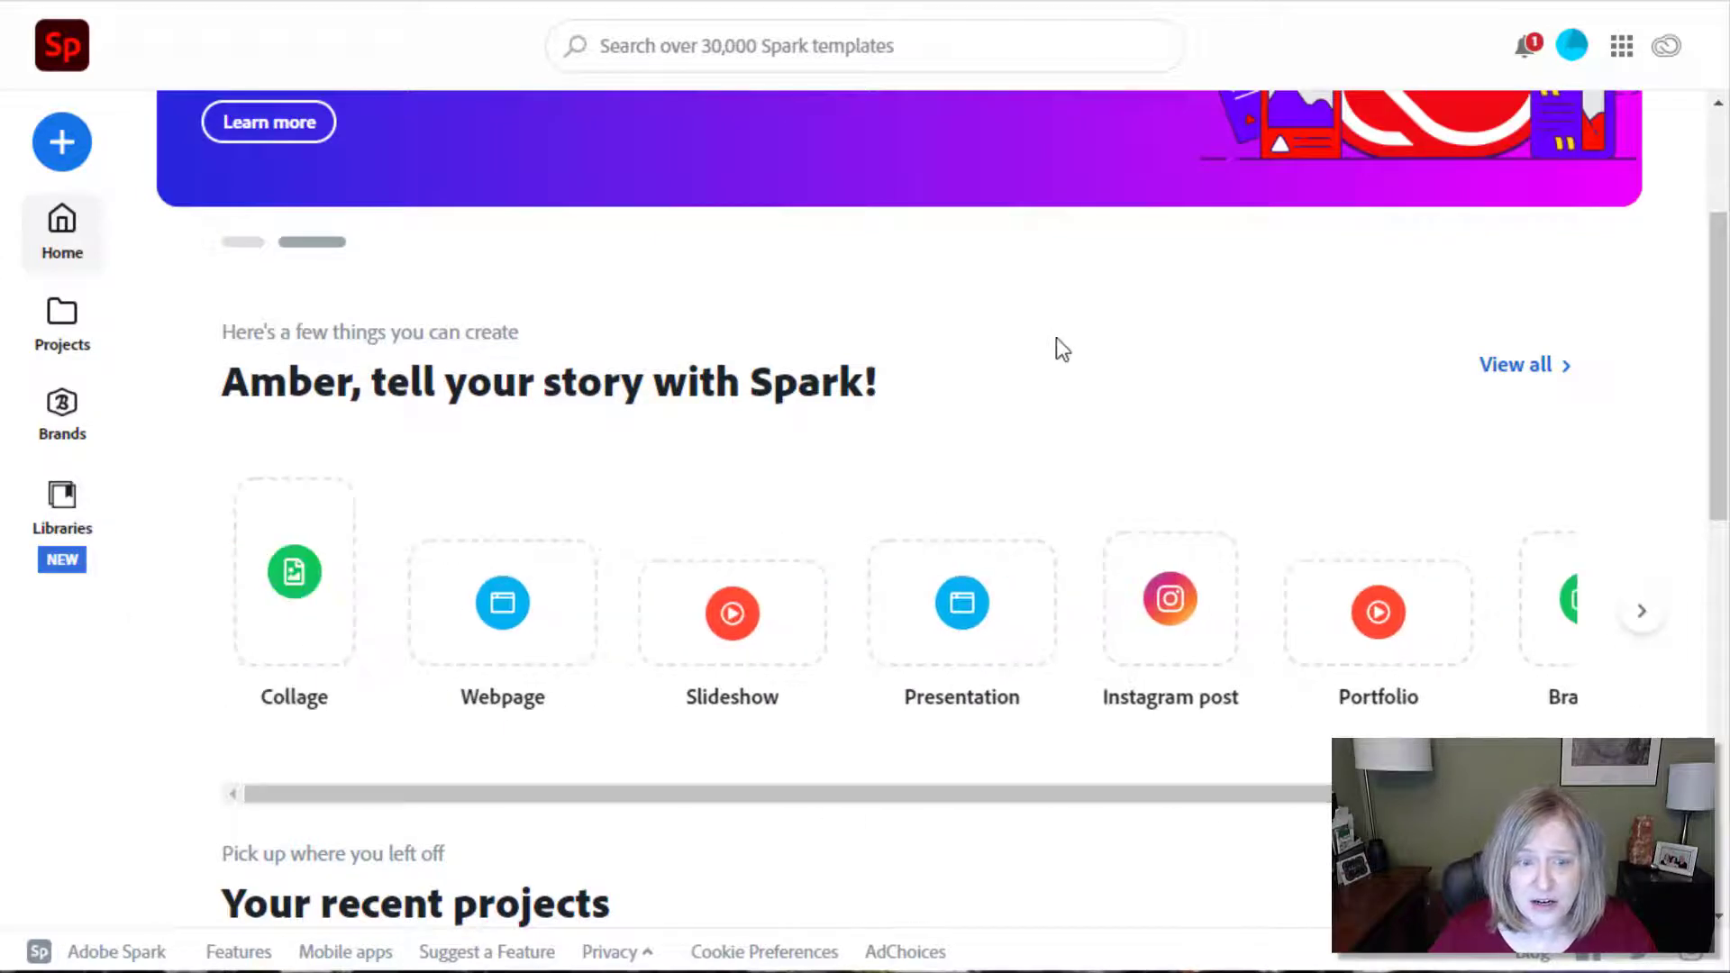
{"action": "scroll", "coordinate": [1053, 345], "scroll_direction": "up", "scroll_amount": 3}
{"action": "scroll", "coordinate": [1053, 345], "scroll_direction": "up", "scroll_amount": 1}
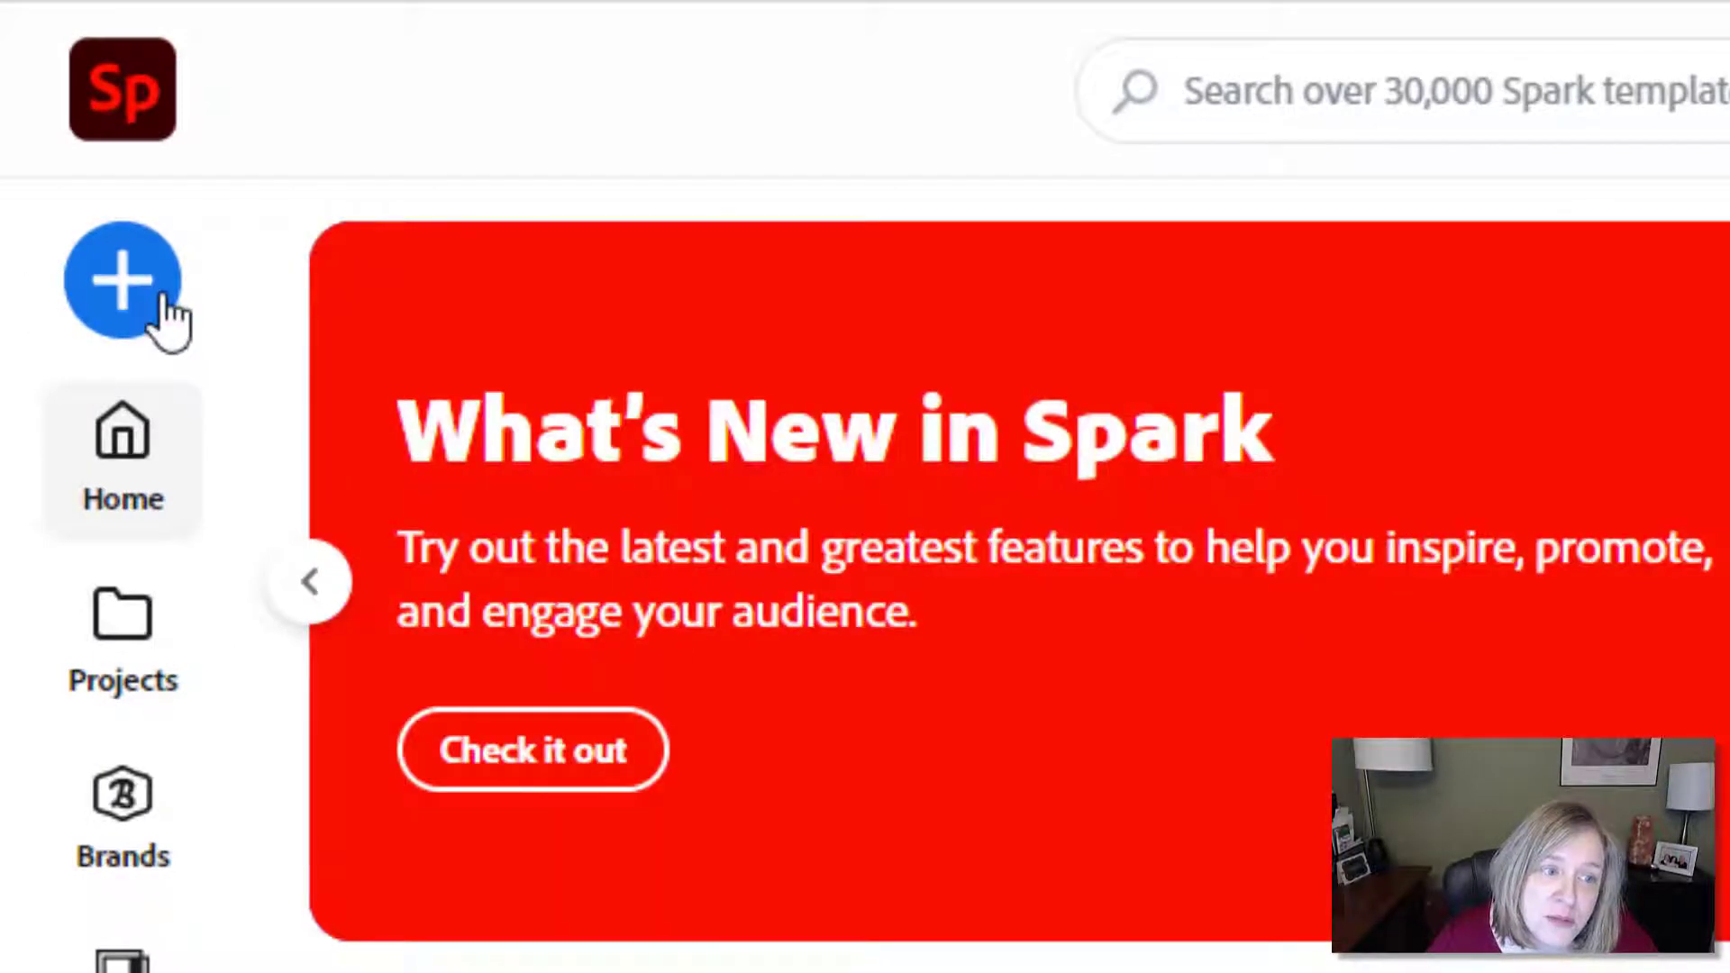
{"action": "left_click", "coordinate": [158, 306]}
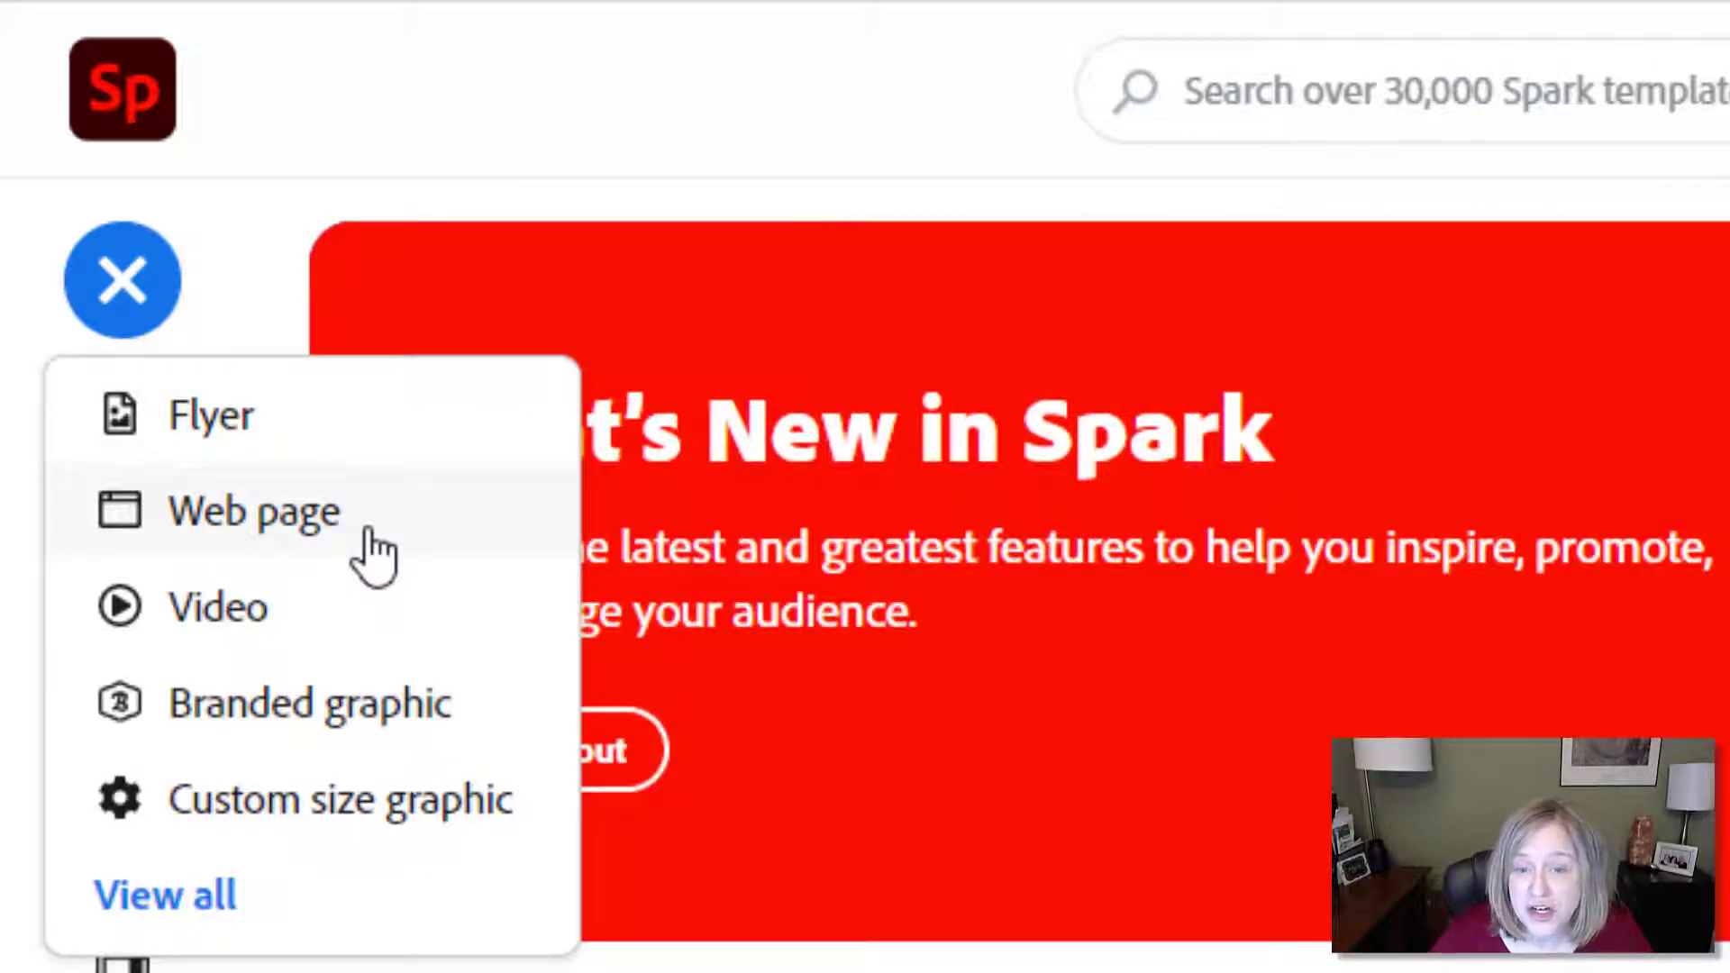
{"action": "left_click", "coordinate": [369, 534]}
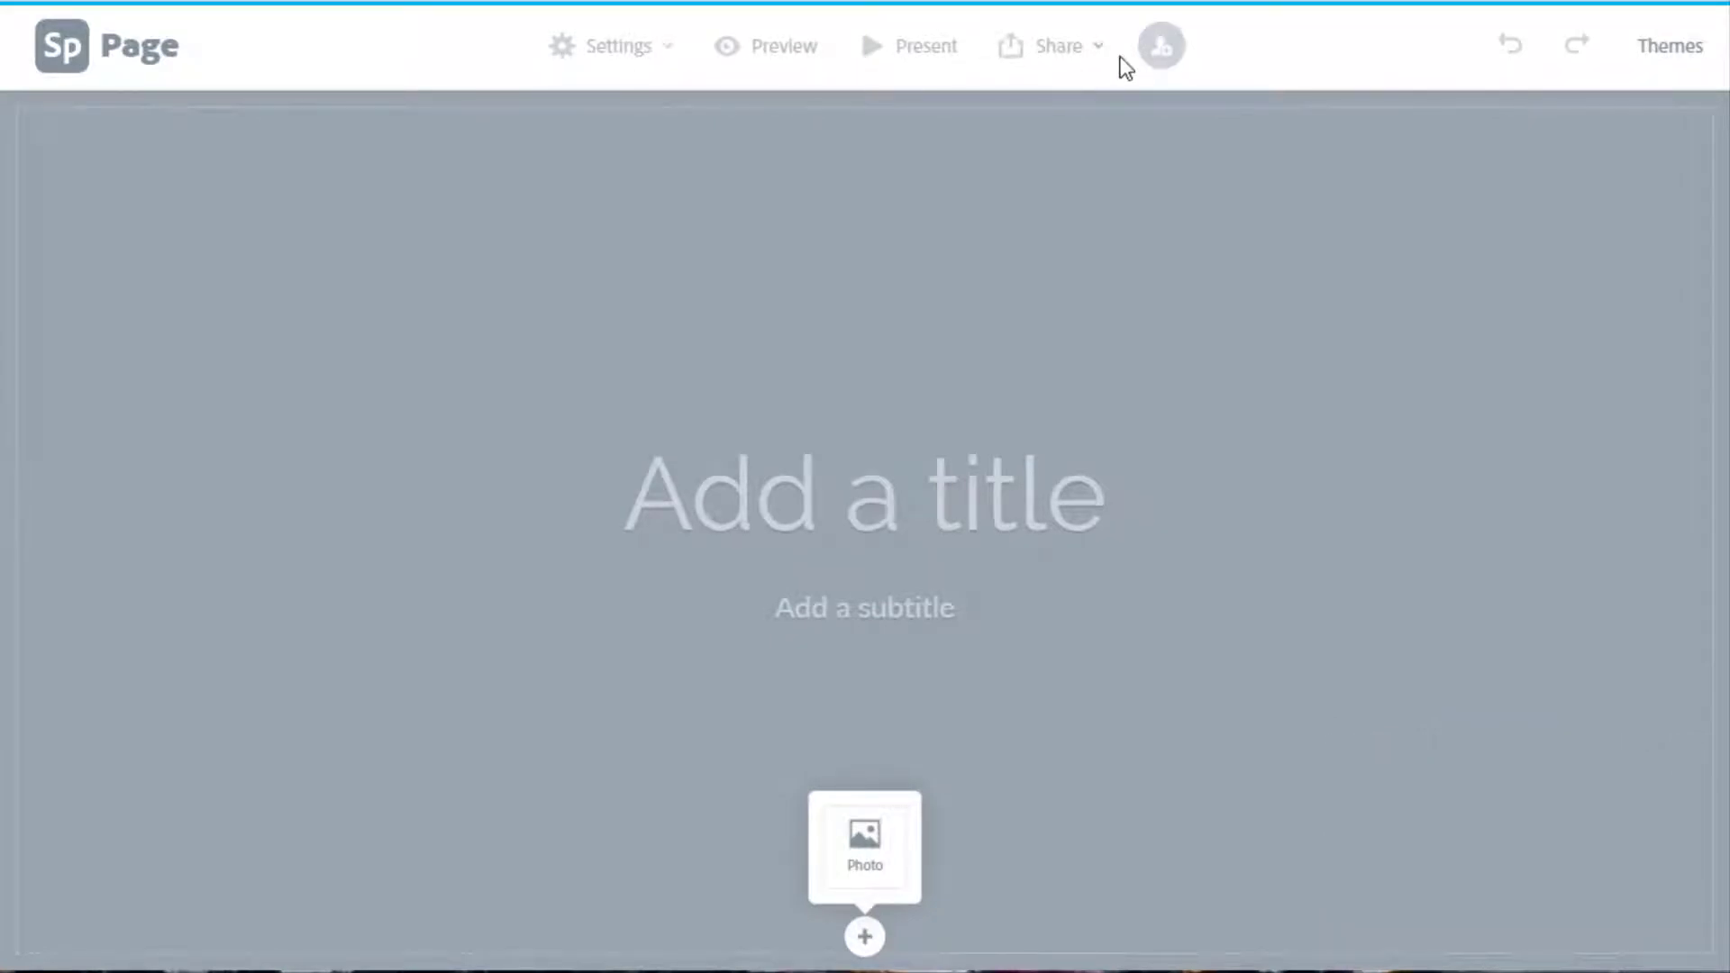
Title the page 'All About Reptiles' and add a 'by' subtitle with the author's name.
{"action": "left_click", "coordinate": [863, 516]}
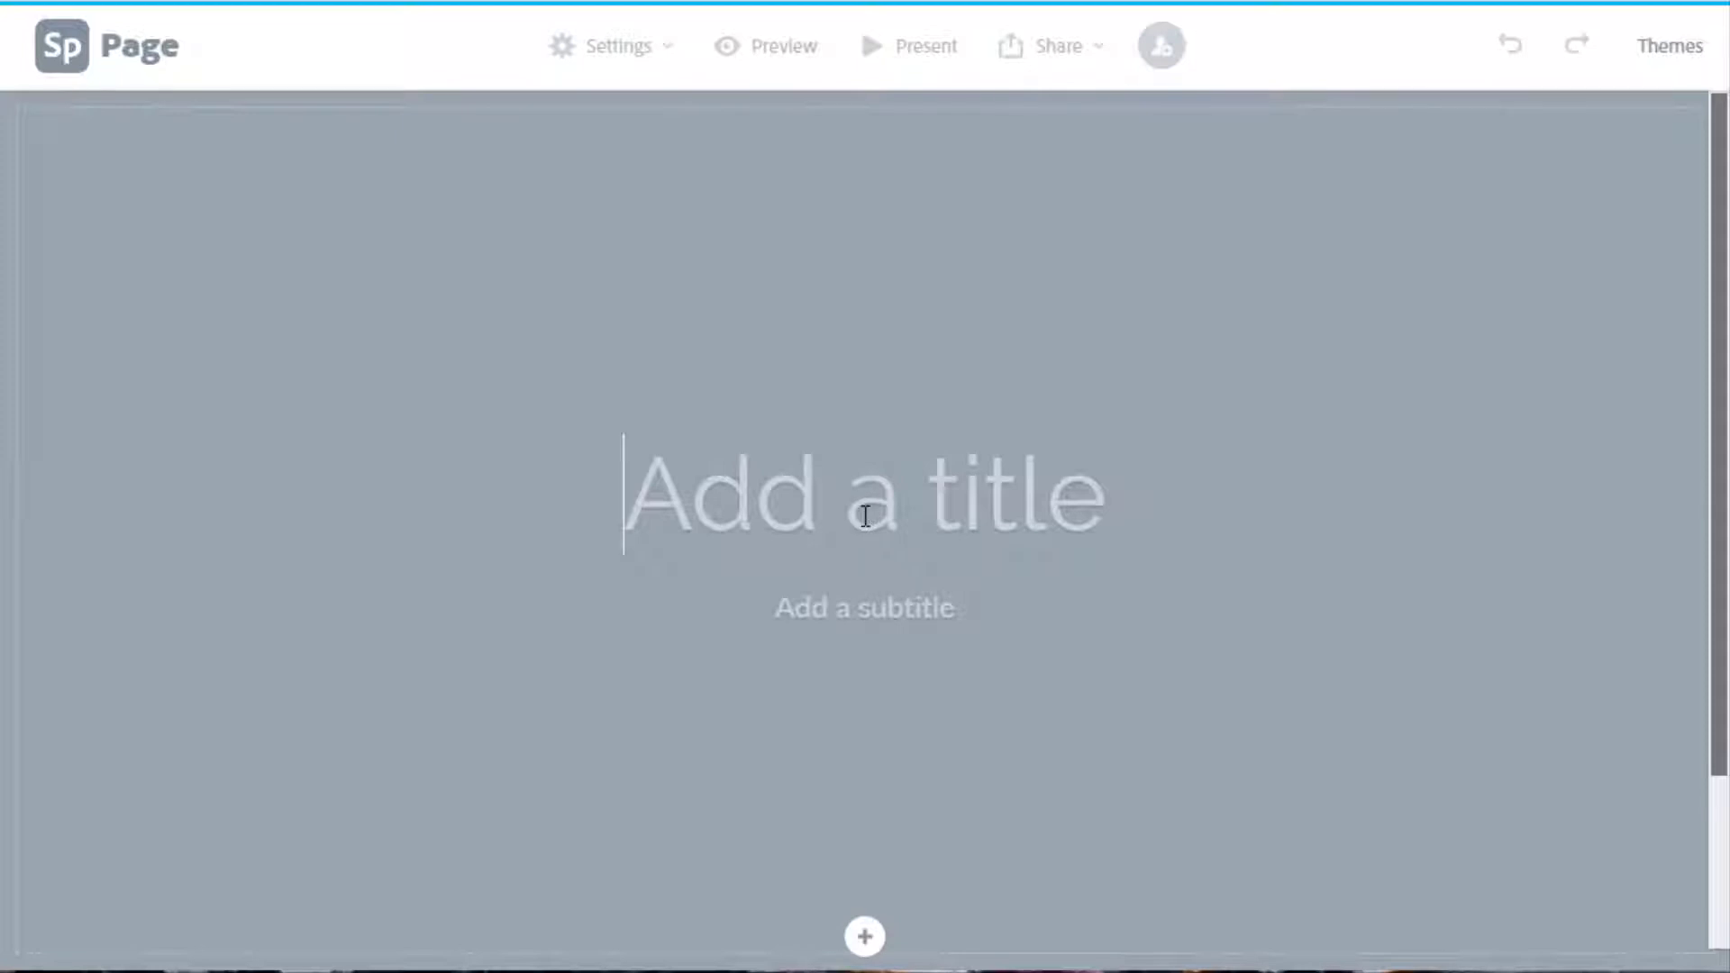
{"action": "left_click", "coordinate": [873, 604]}
{"action": "left_click", "coordinate": [806, 499]}
{"action": "type", "text": "All About R"}
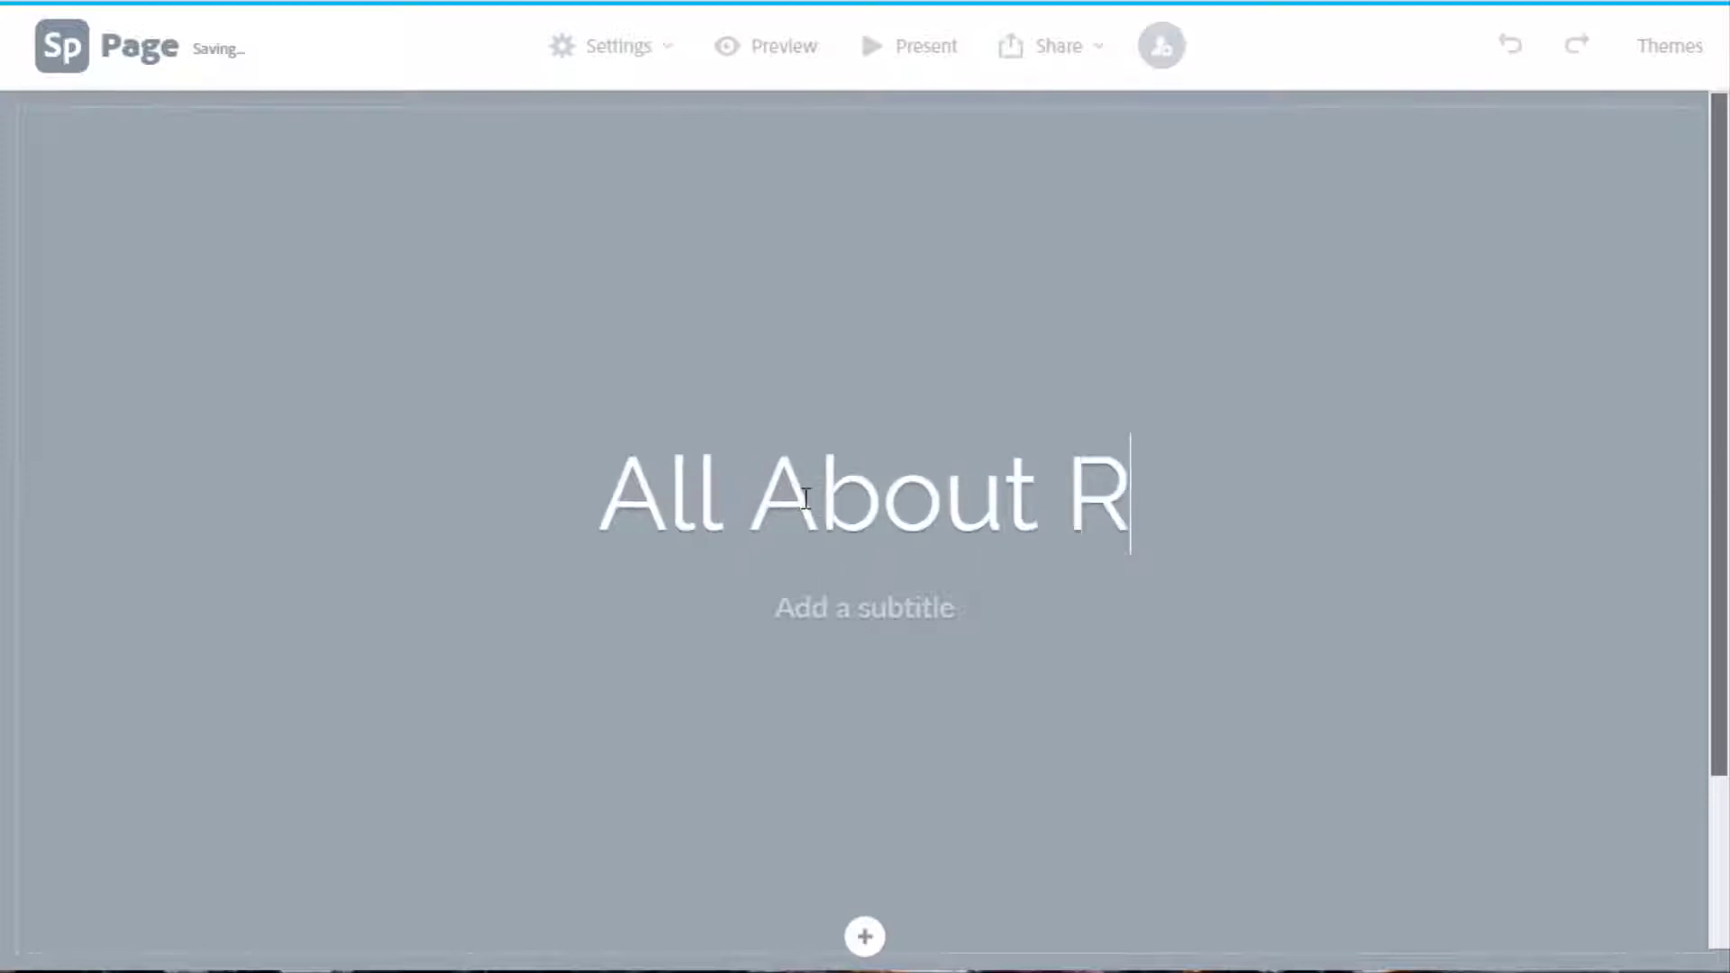
{"action": "type", "text": "eptiles"}
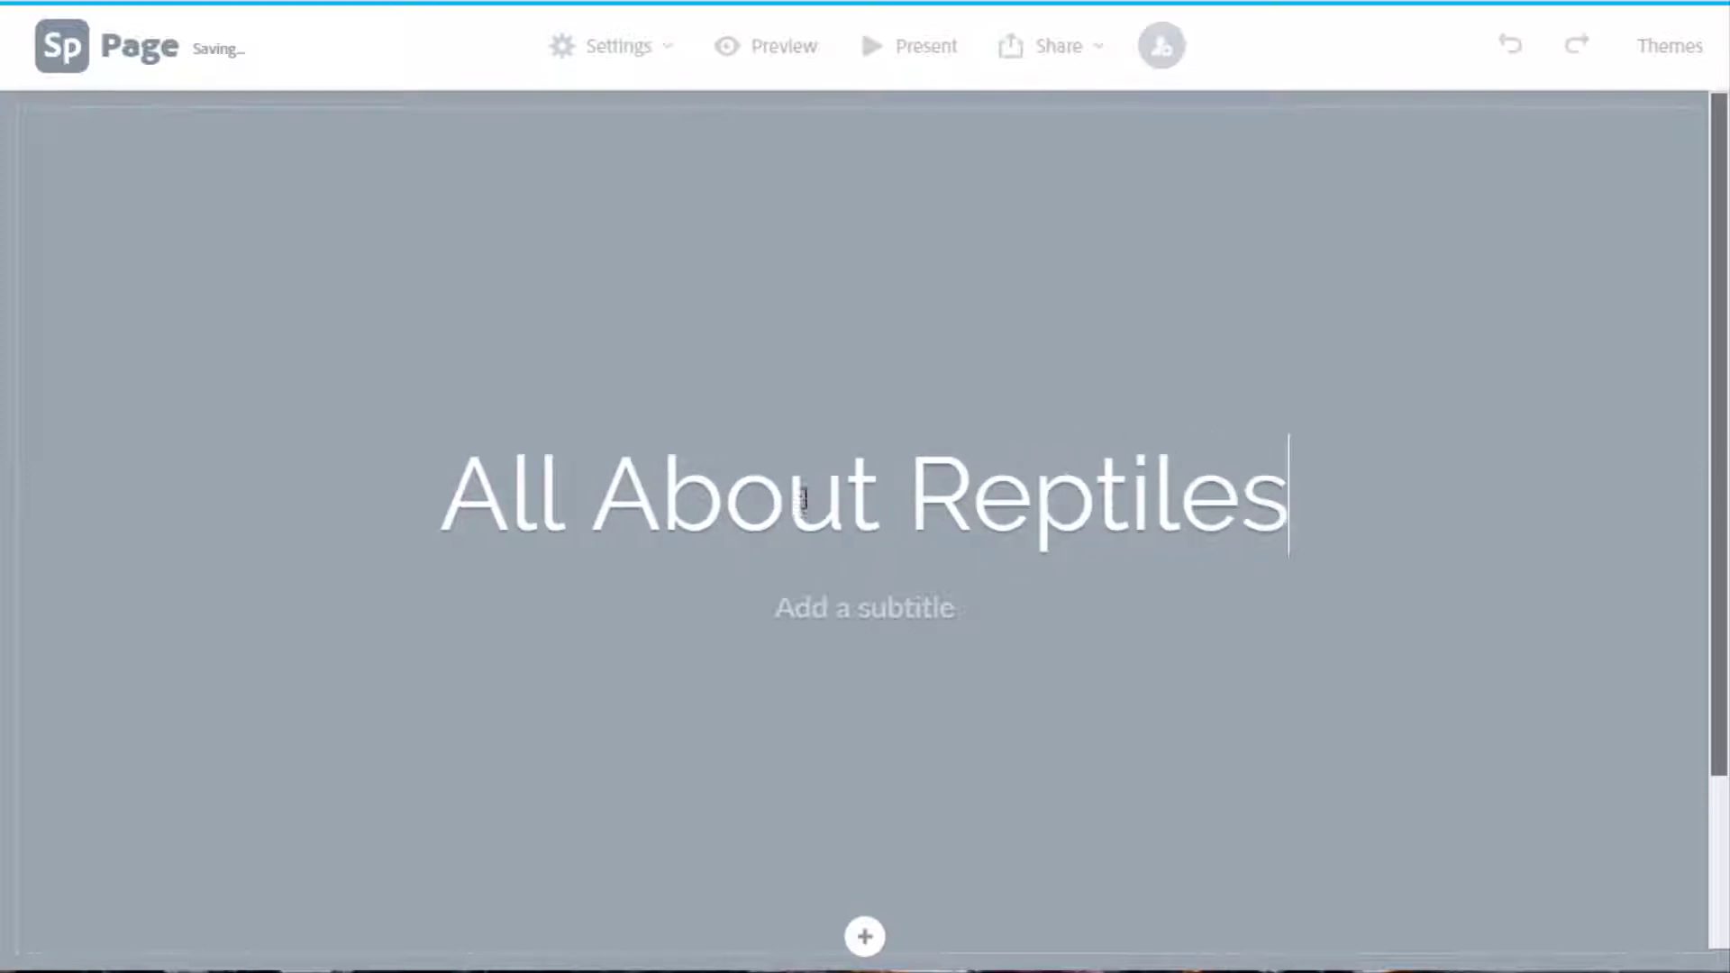
{"action": "left_click", "coordinate": [797, 618]}
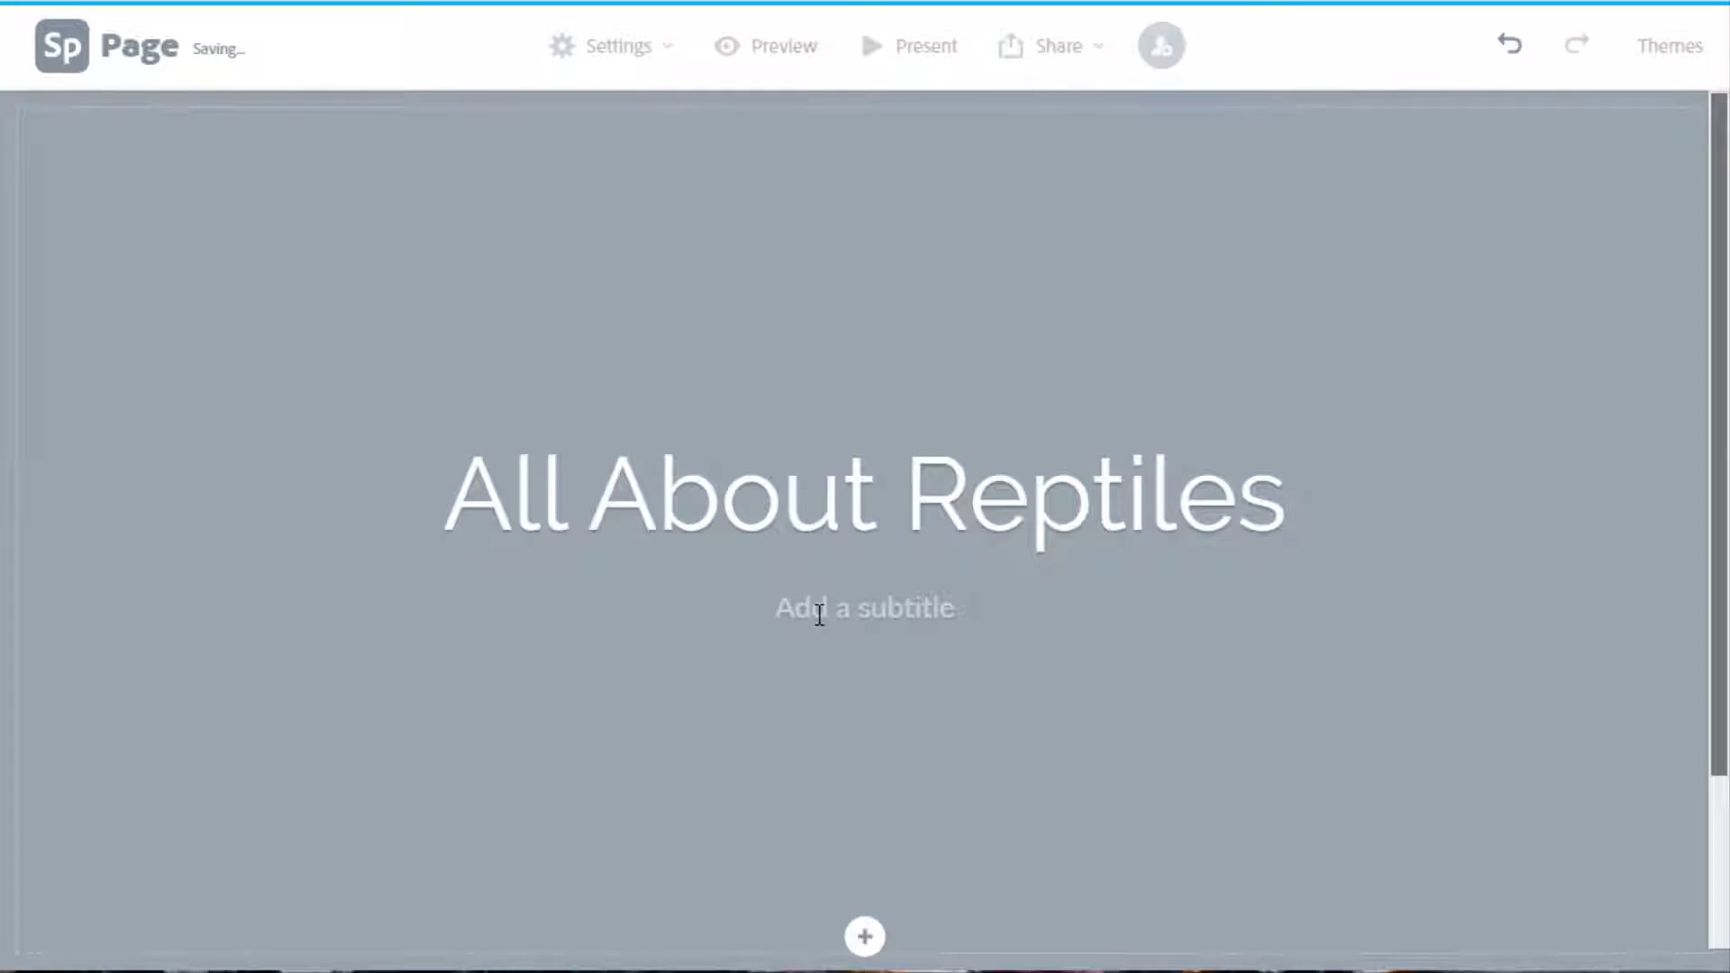
{"action": "type", "text": "by "}
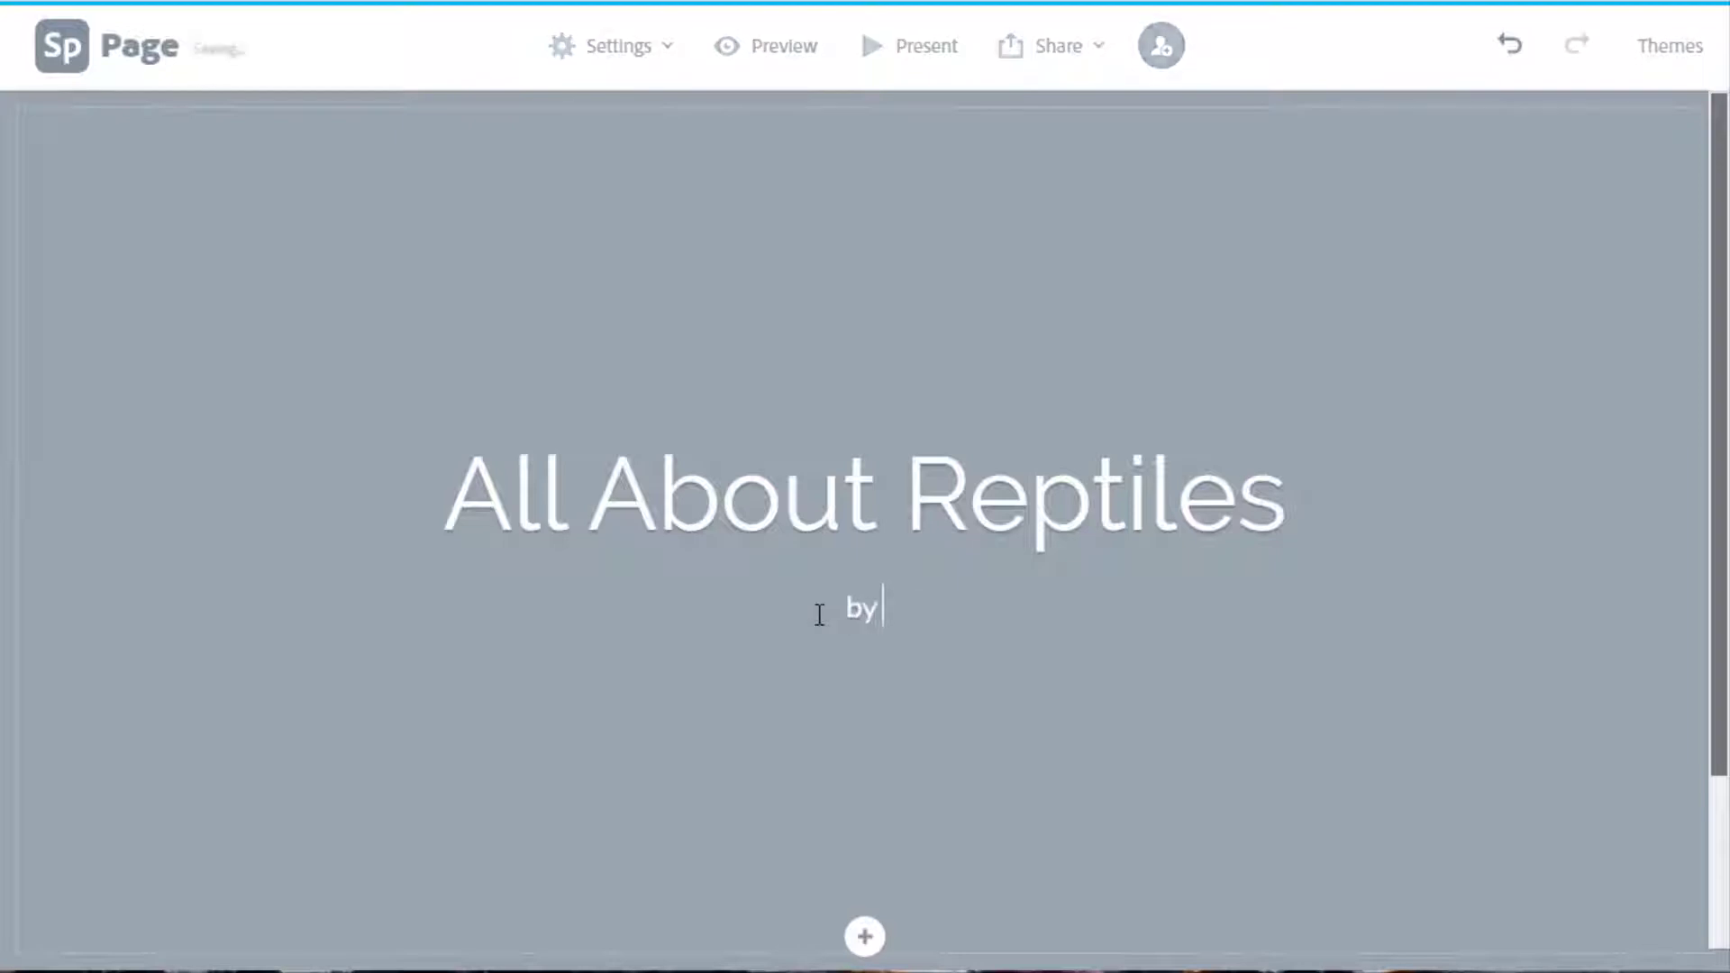
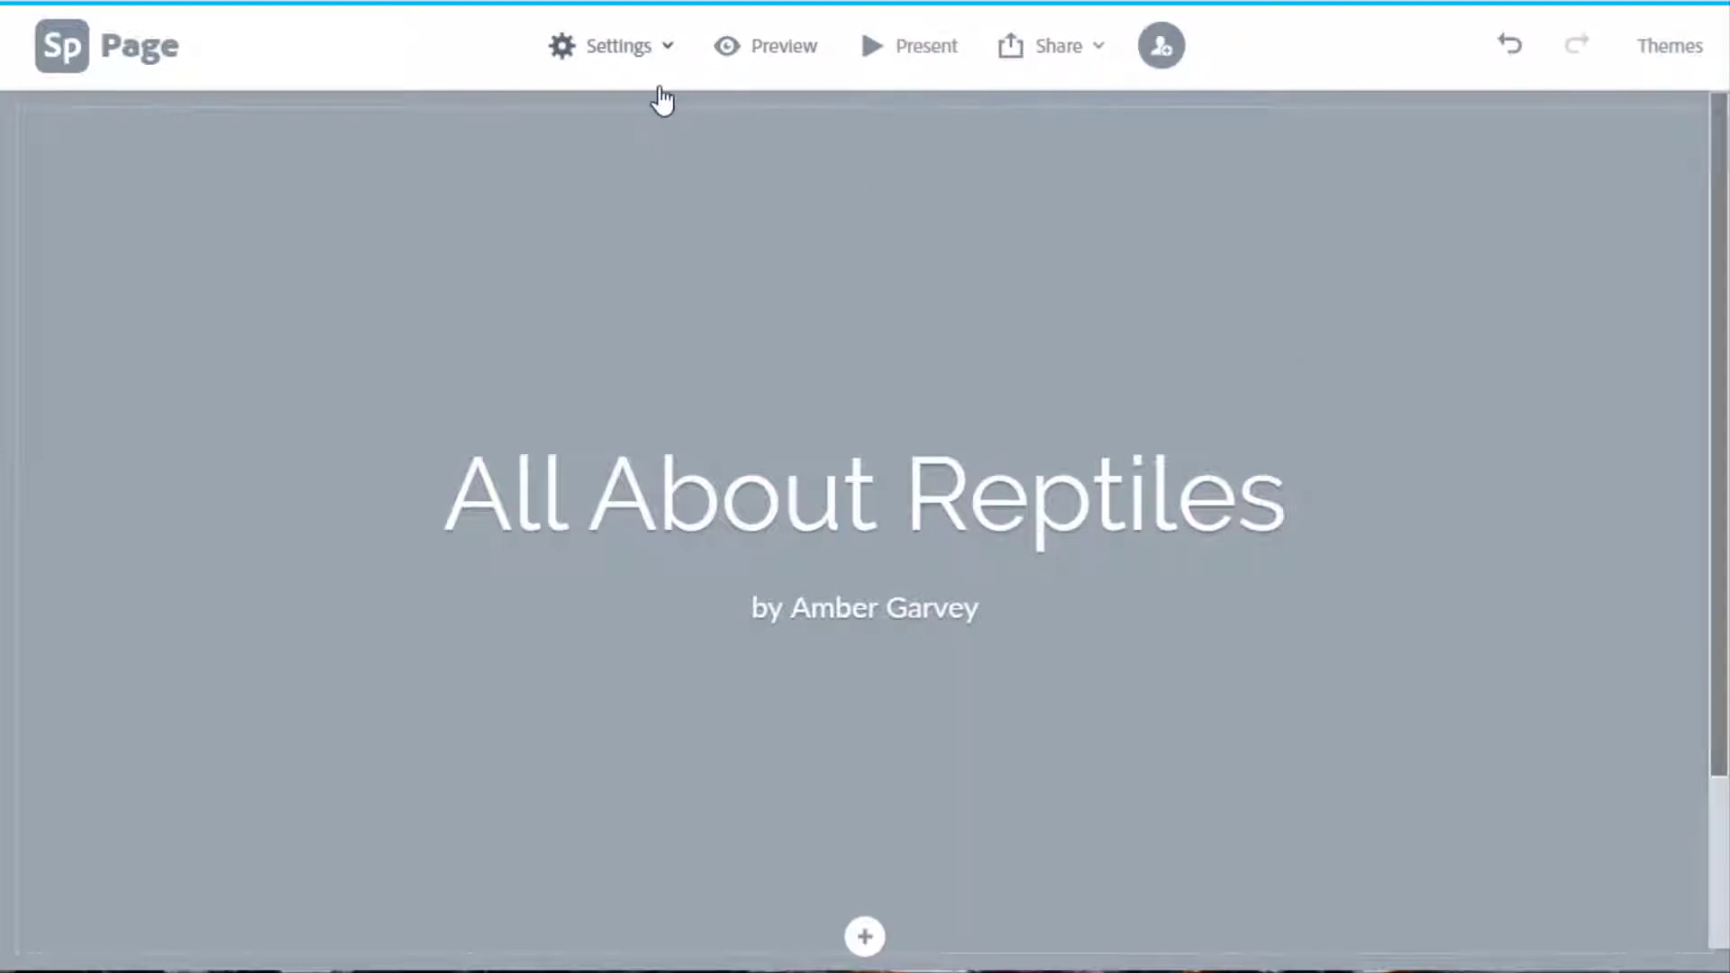
{"action": "left_click", "coordinate": [649, 63]}
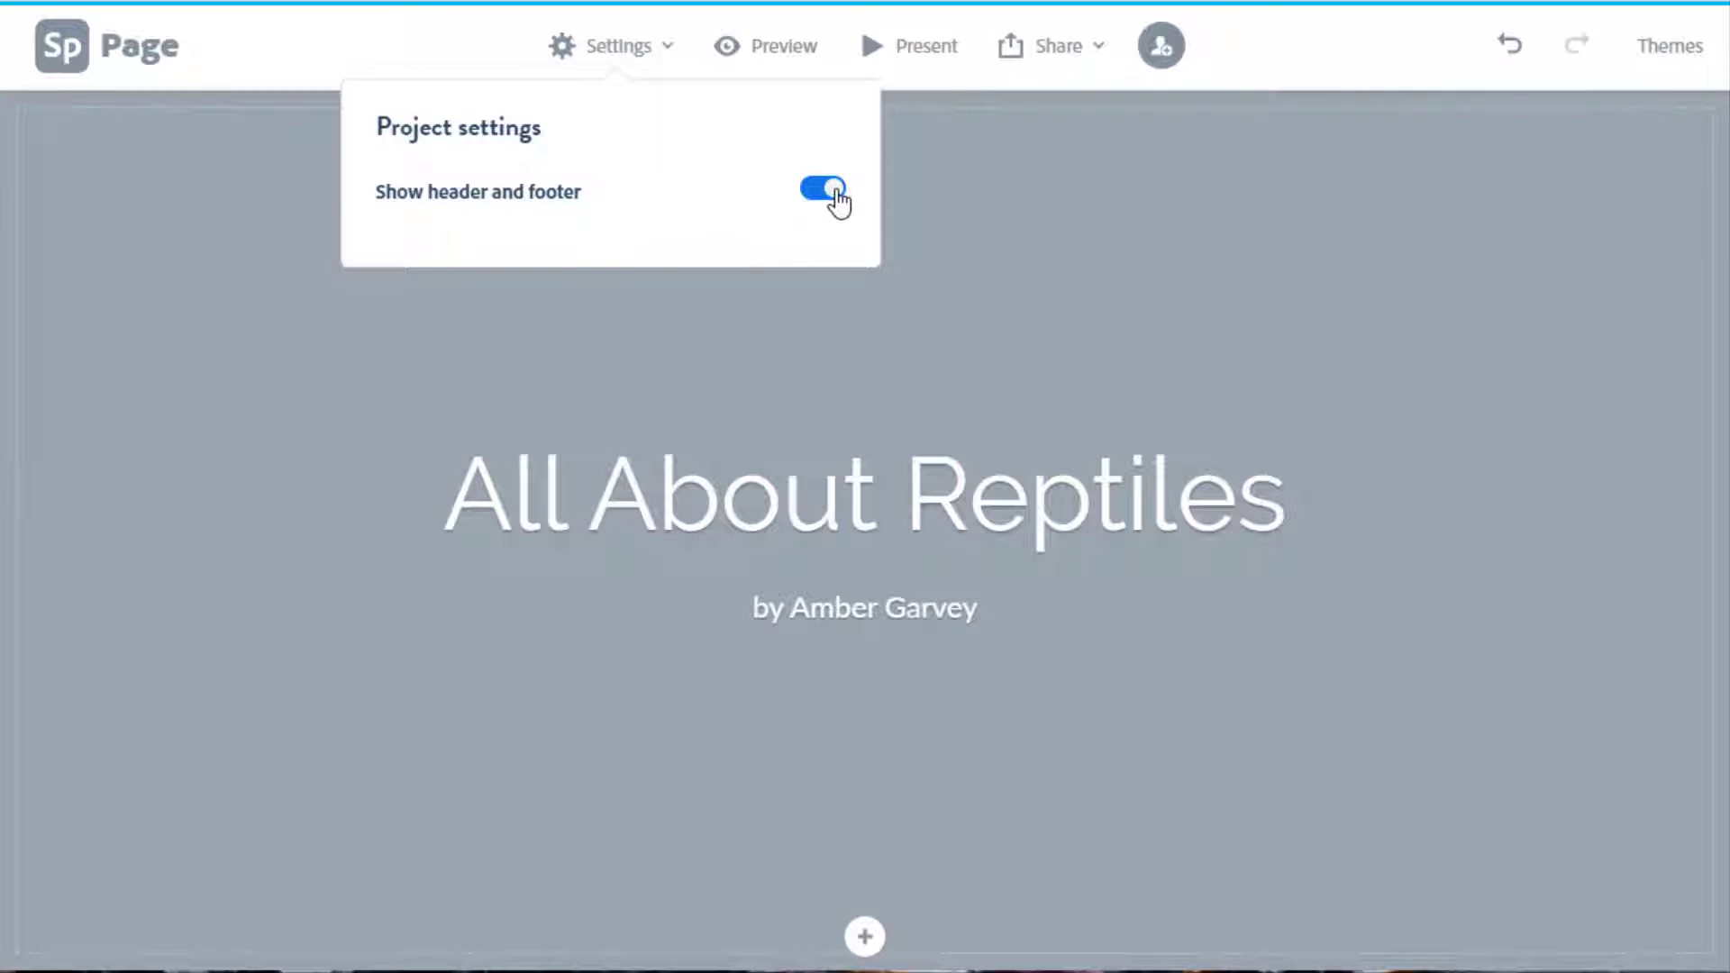
{"action": "left_click", "coordinate": [836, 192]}
{"action": "left_click", "coordinate": [817, 198]}
{"action": "left_click", "coordinate": [951, 198]}
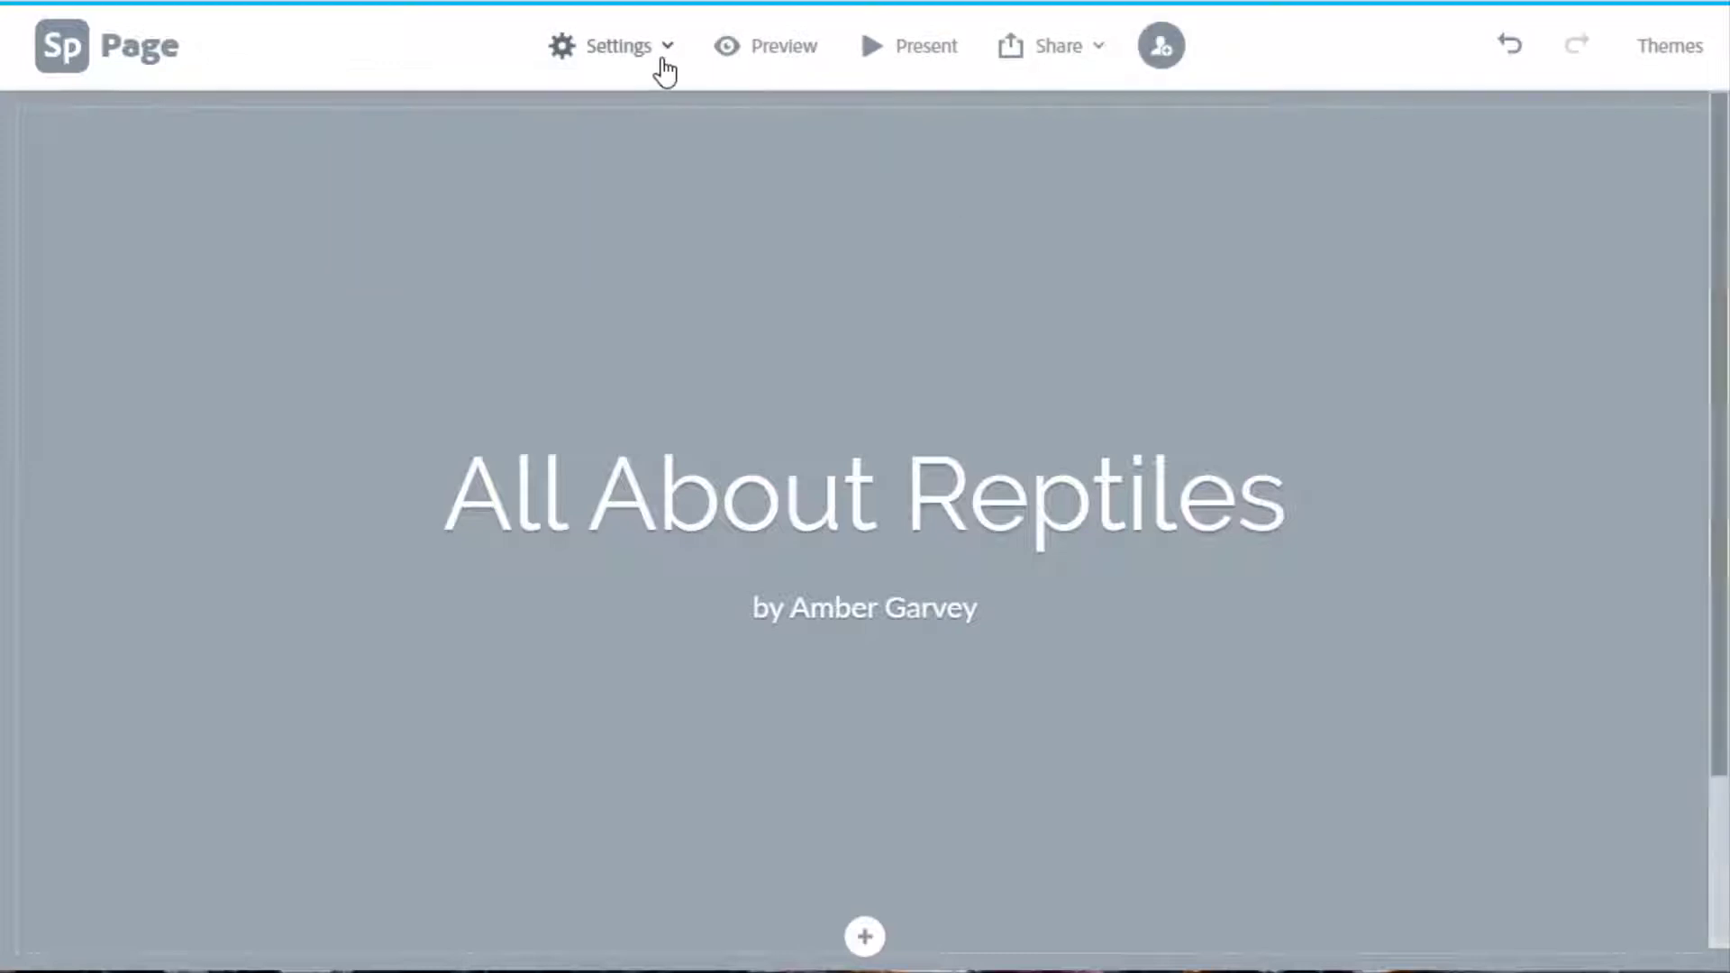
{"action": "left_click", "coordinate": [777, 47]}
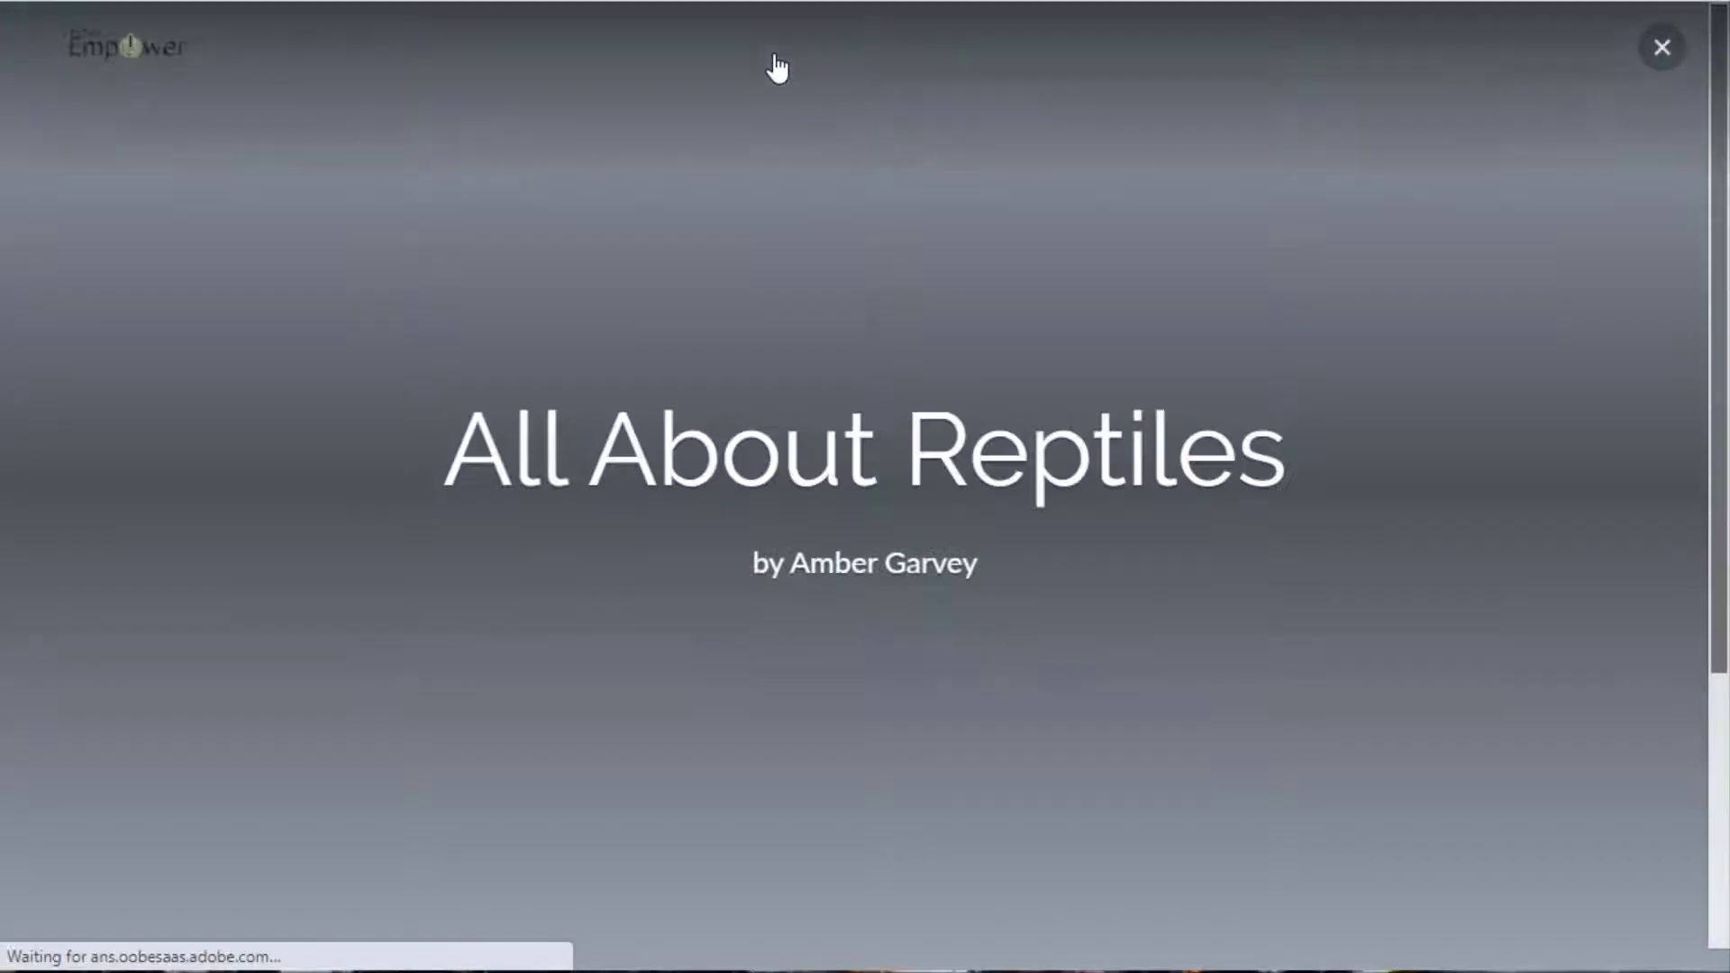
{"action": "left_click", "coordinate": [1656, 52]}
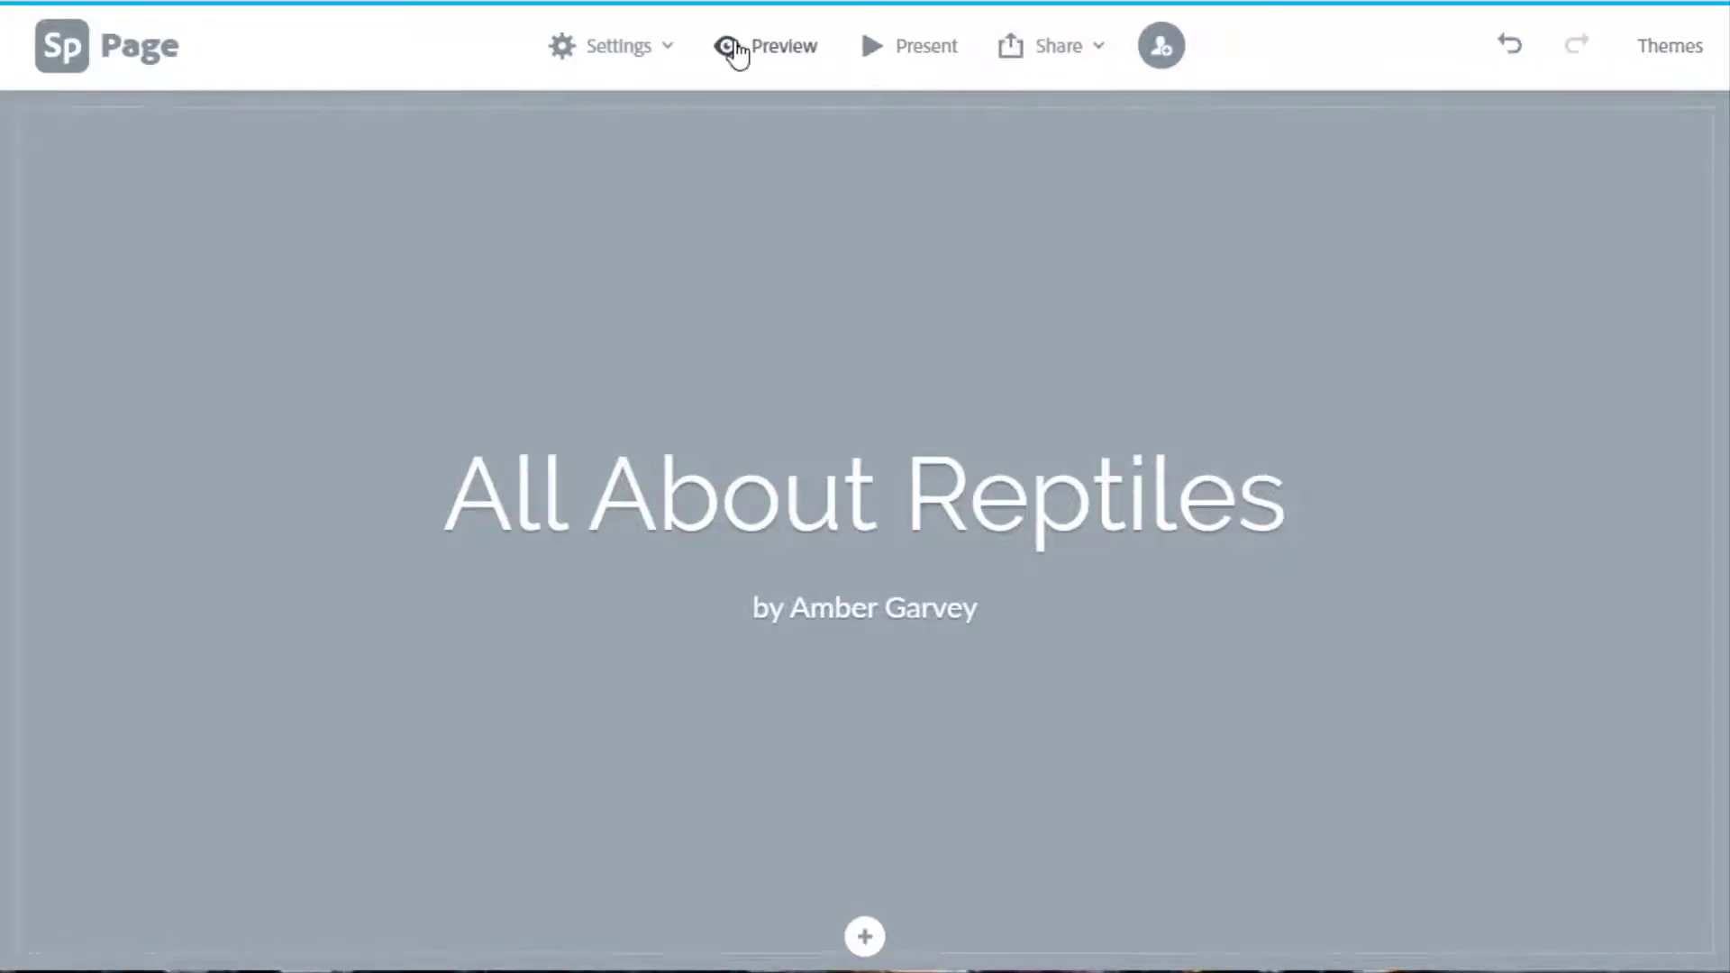
{"action": "left_click", "coordinate": [906, 49]}
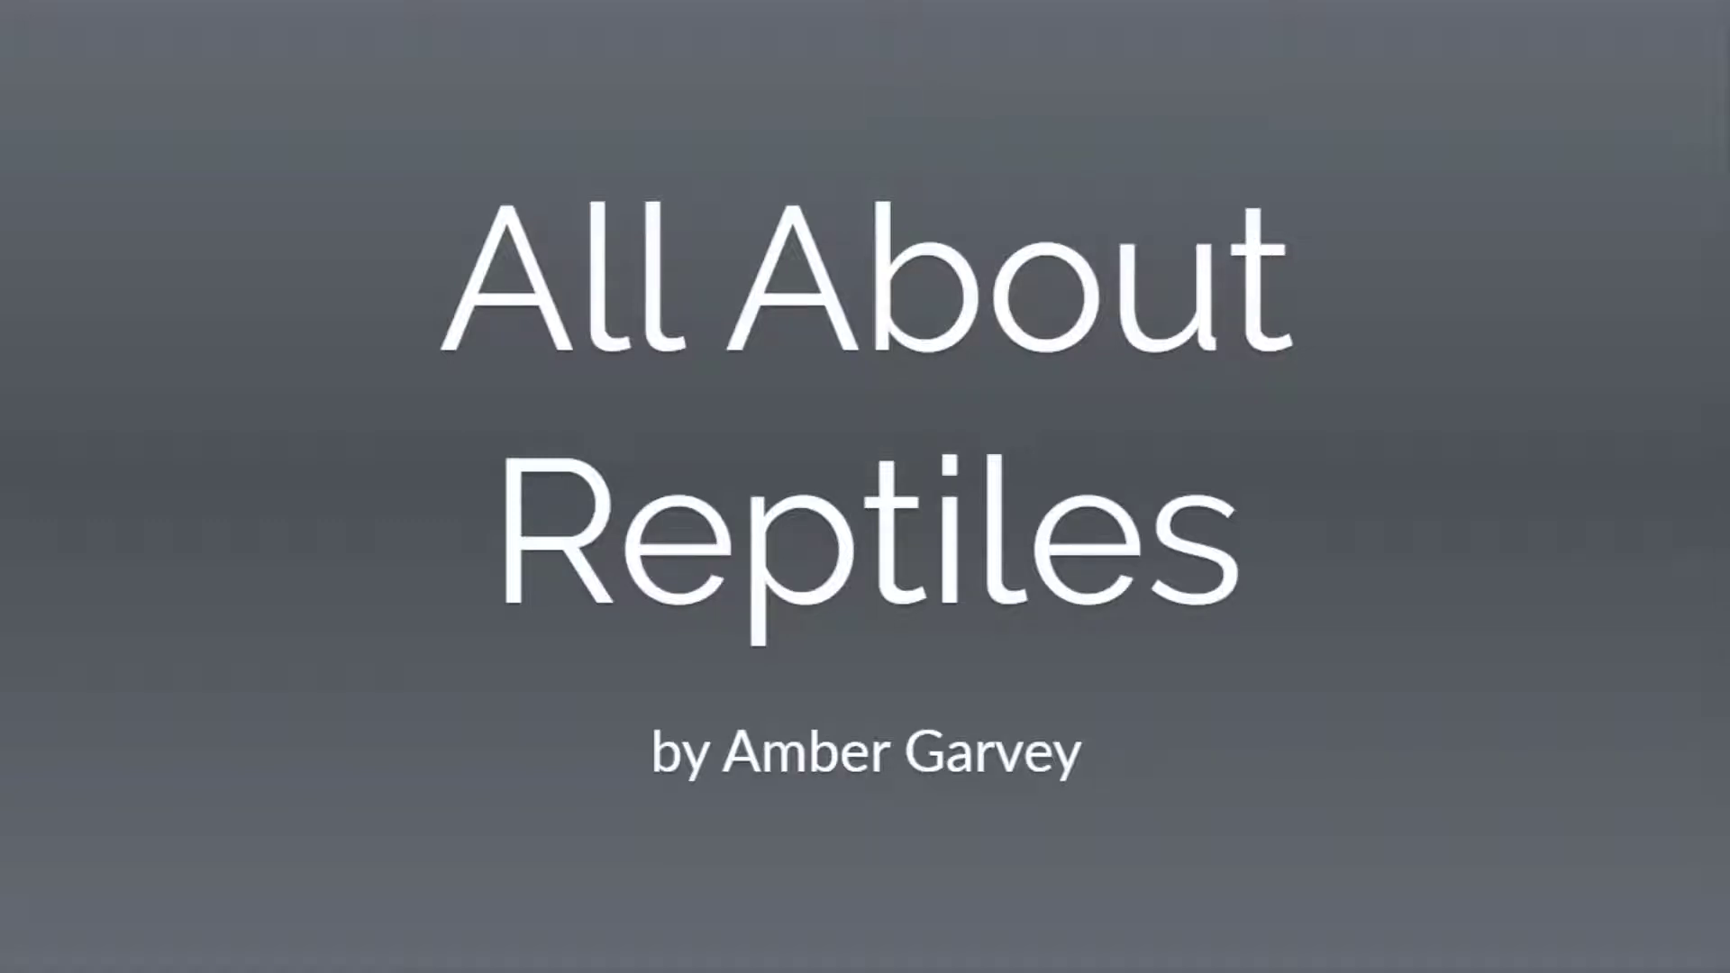
{"action": "key", "text": "Escape"}
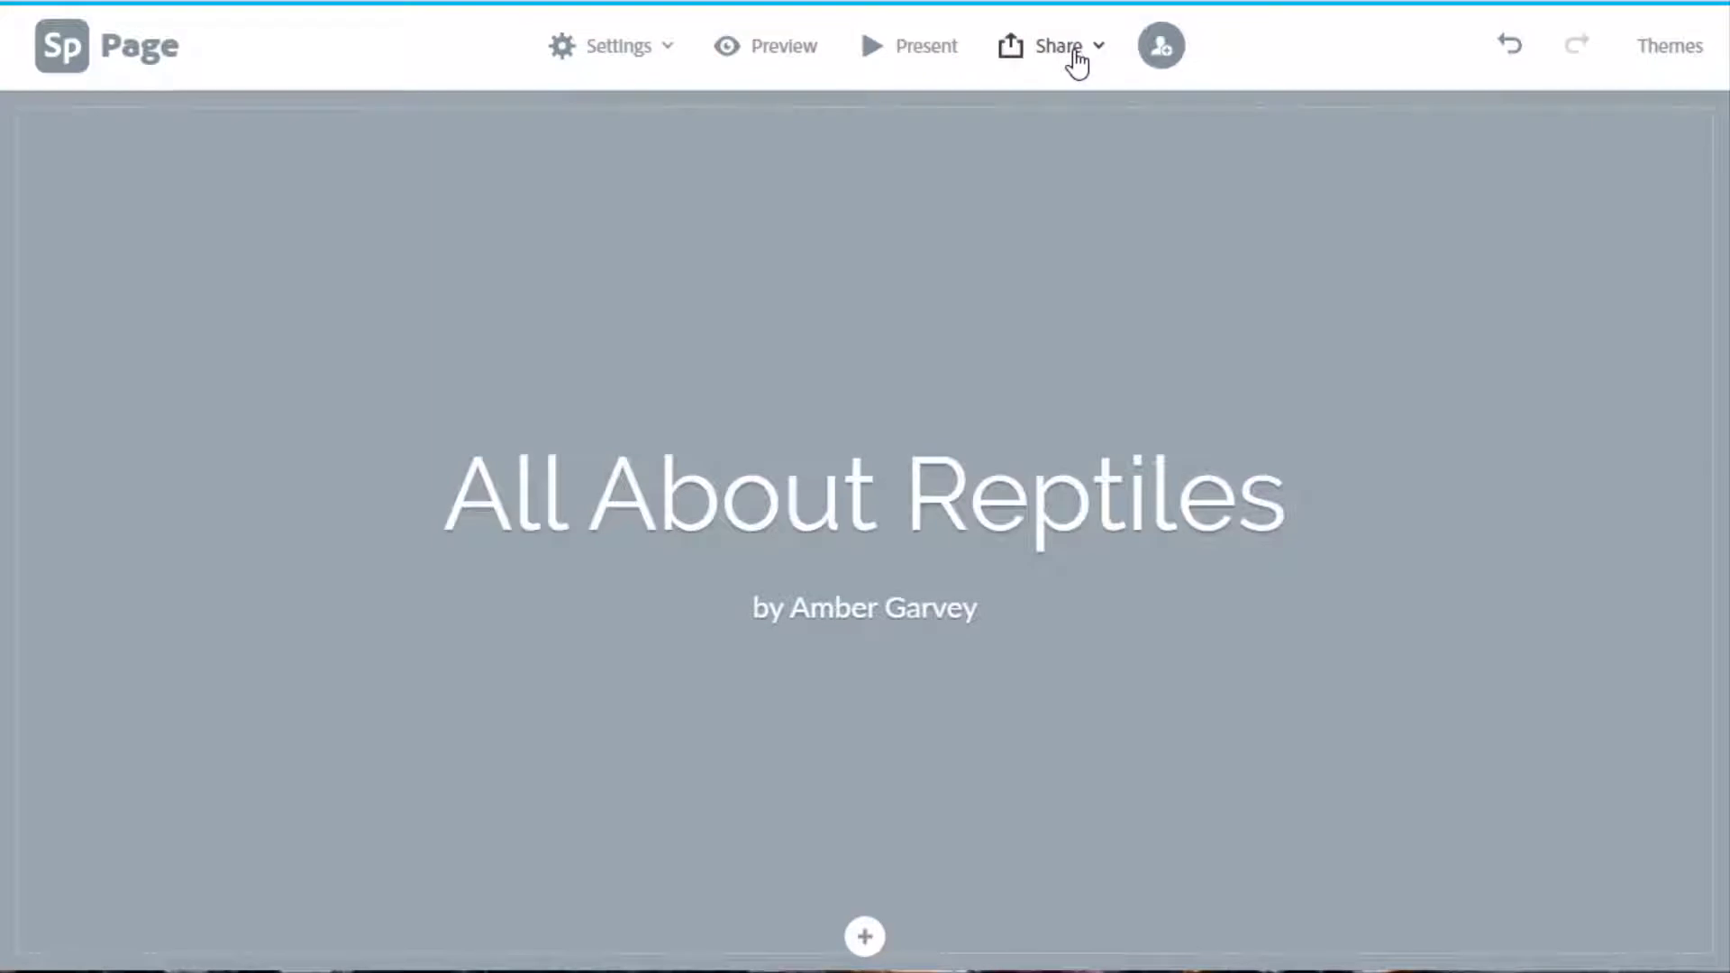
{"action": "left_click", "coordinate": [1077, 61]}
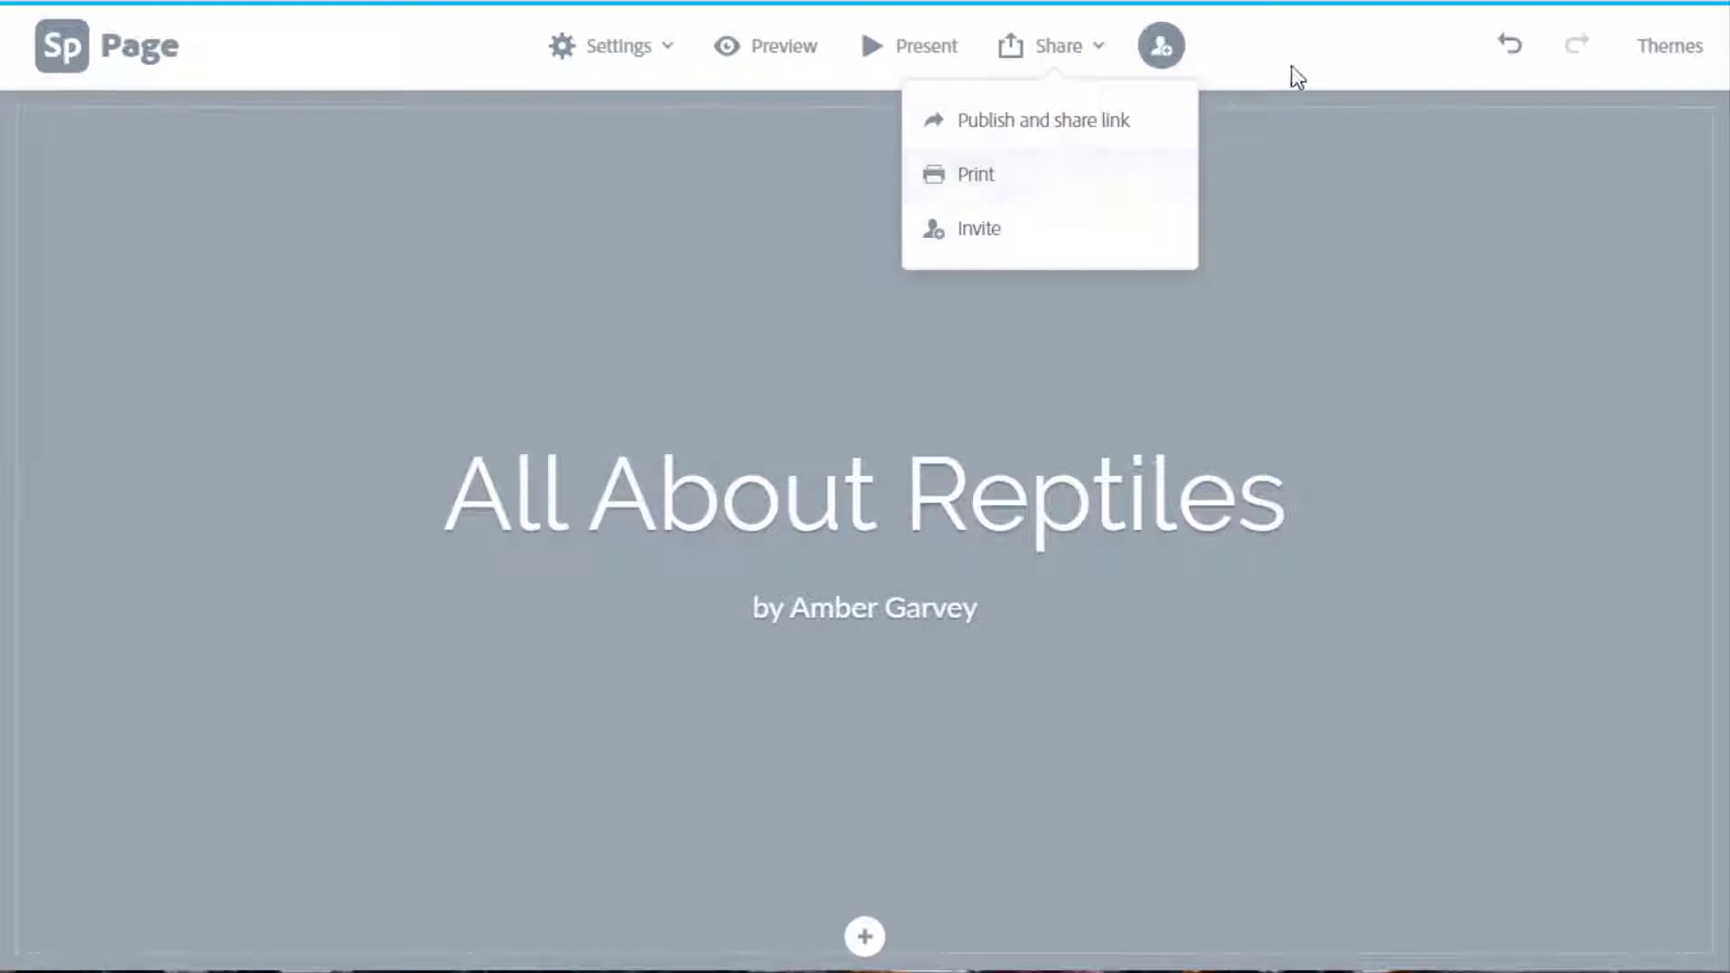
{"action": "left_click", "coordinate": [1176, 56]}
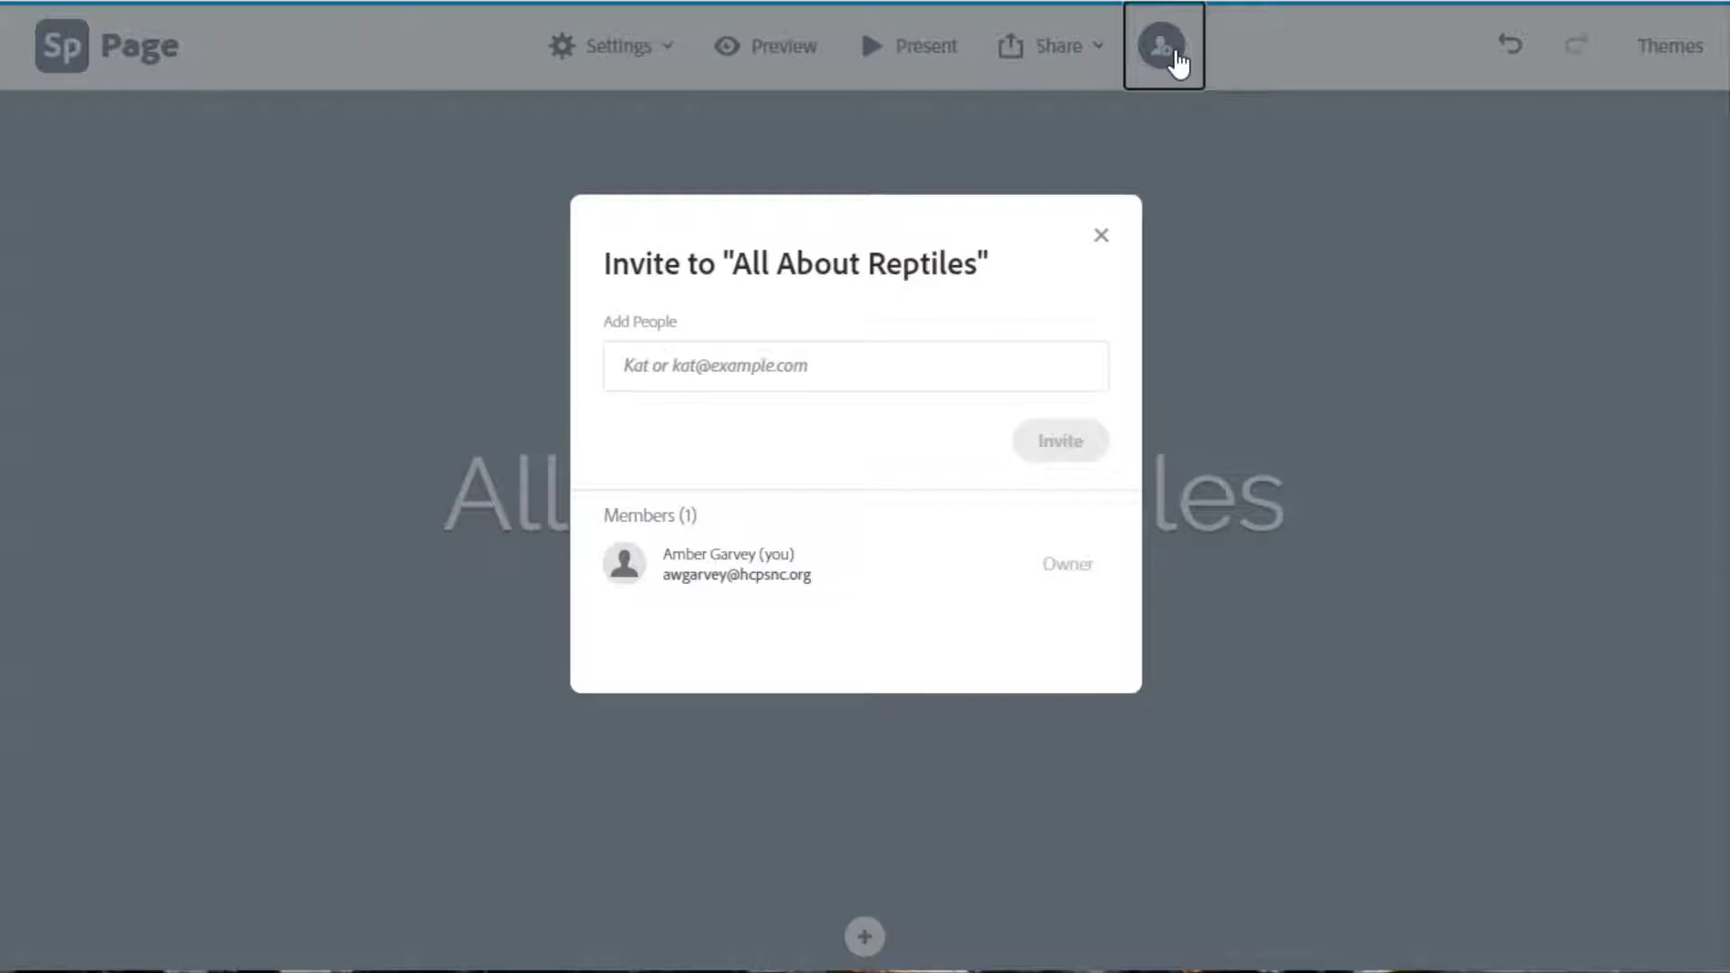
{"action": "left_click", "coordinate": [726, 356]}
{"action": "type", "text": "admcclu"}
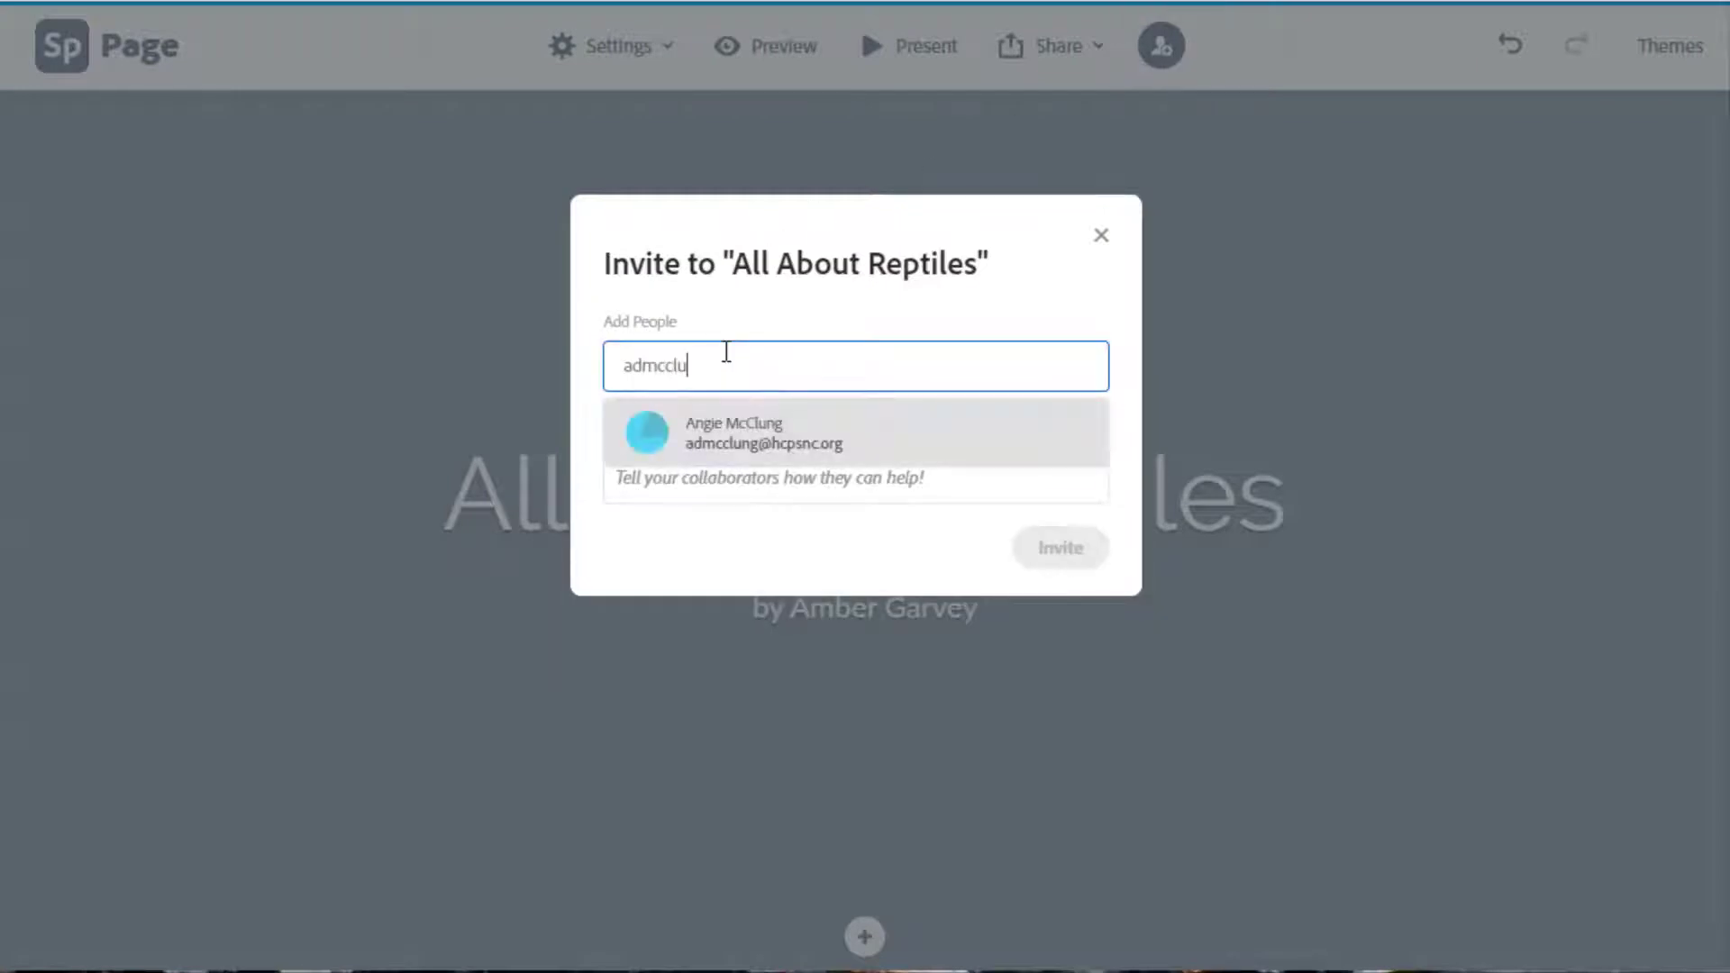
{"action": "left_click", "coordinate": [761, 443]}
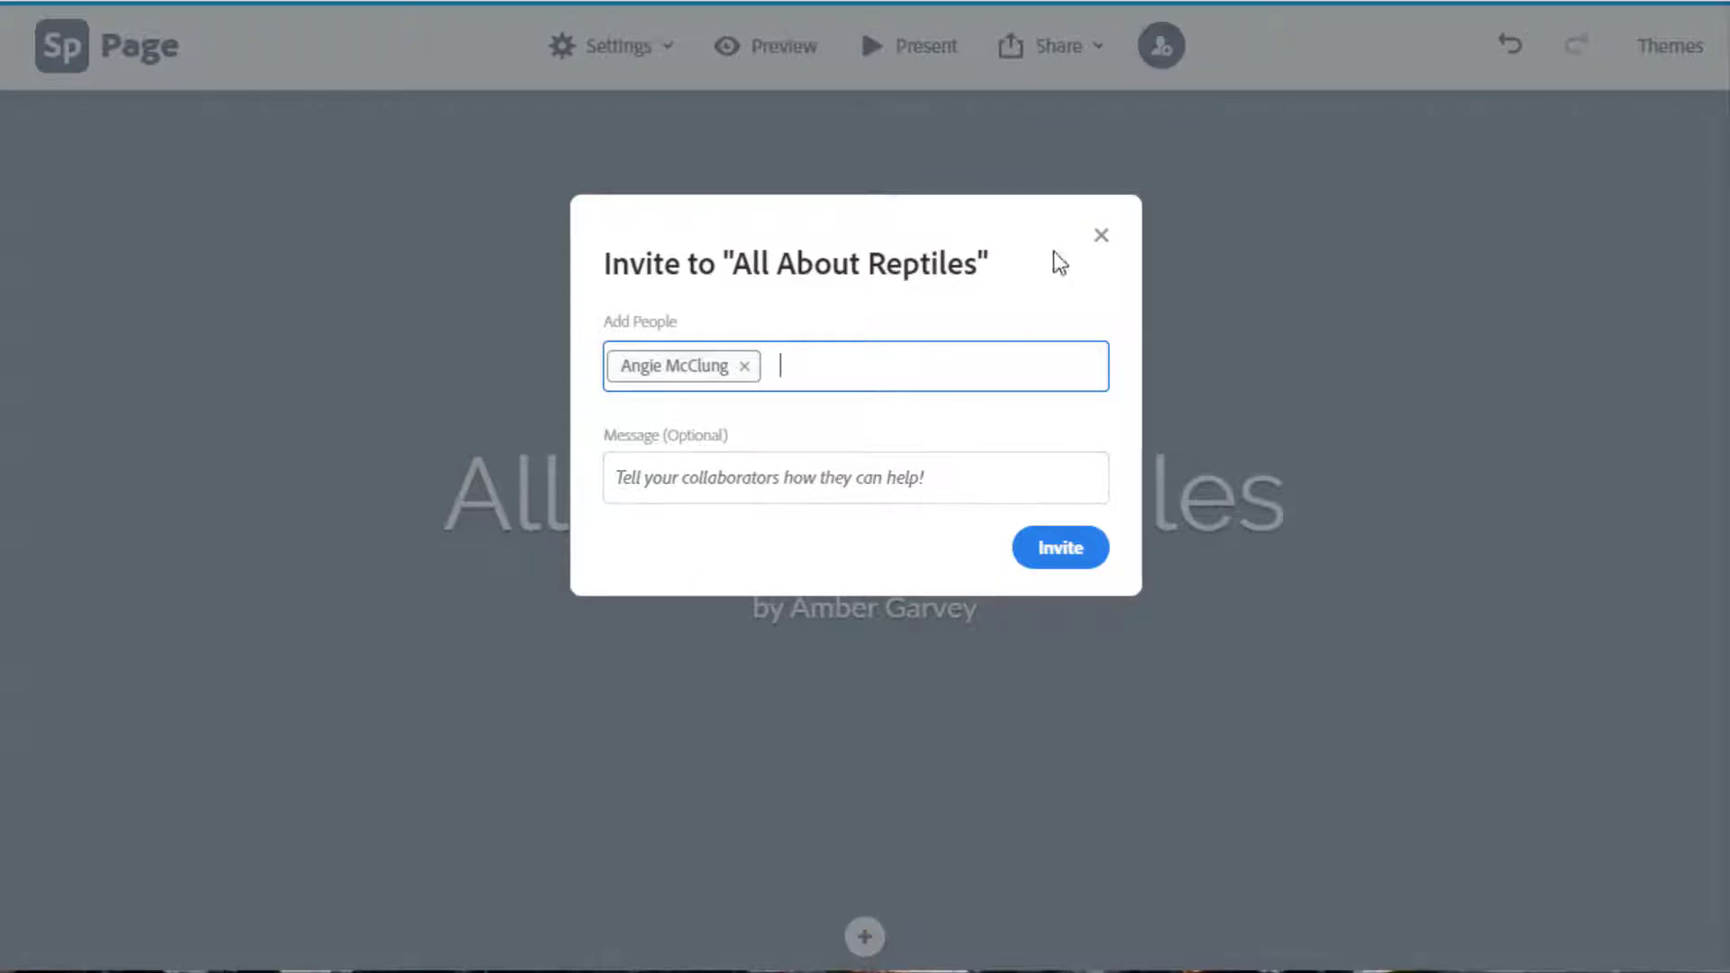
{"action": "left_click", "coordinate": [1101, 236]}
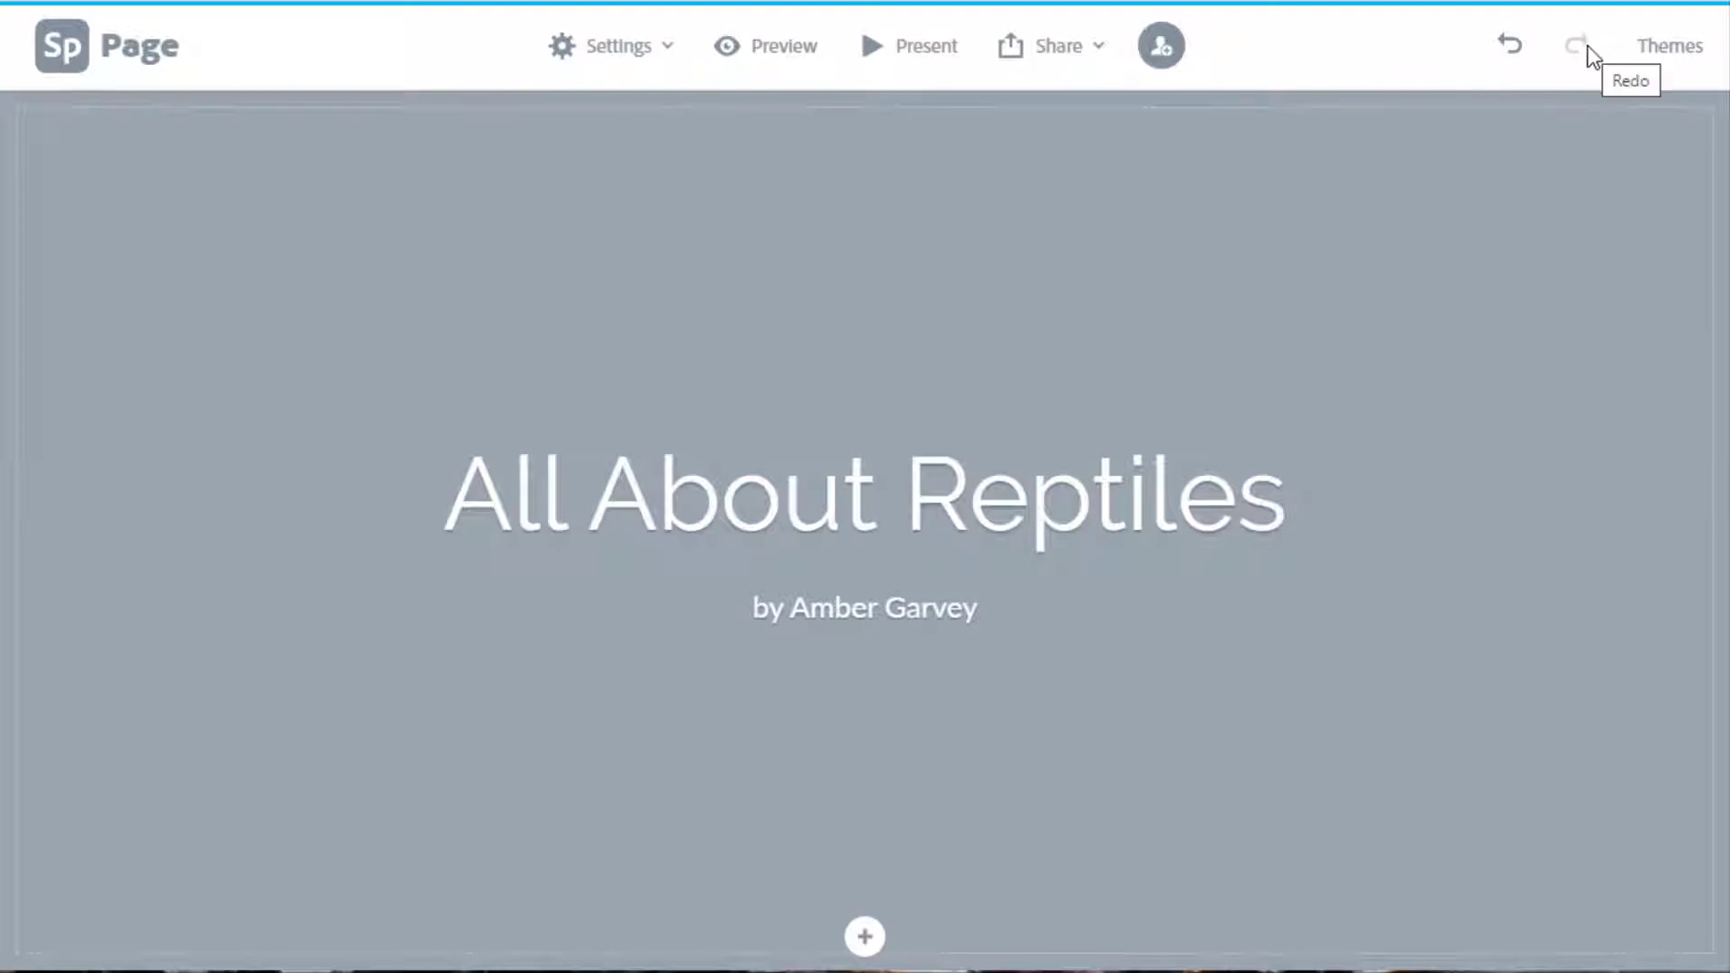
Open the page themes list and apply the Tereza theme.
{"action": "left_click", "coordinate": [1690, 54]}
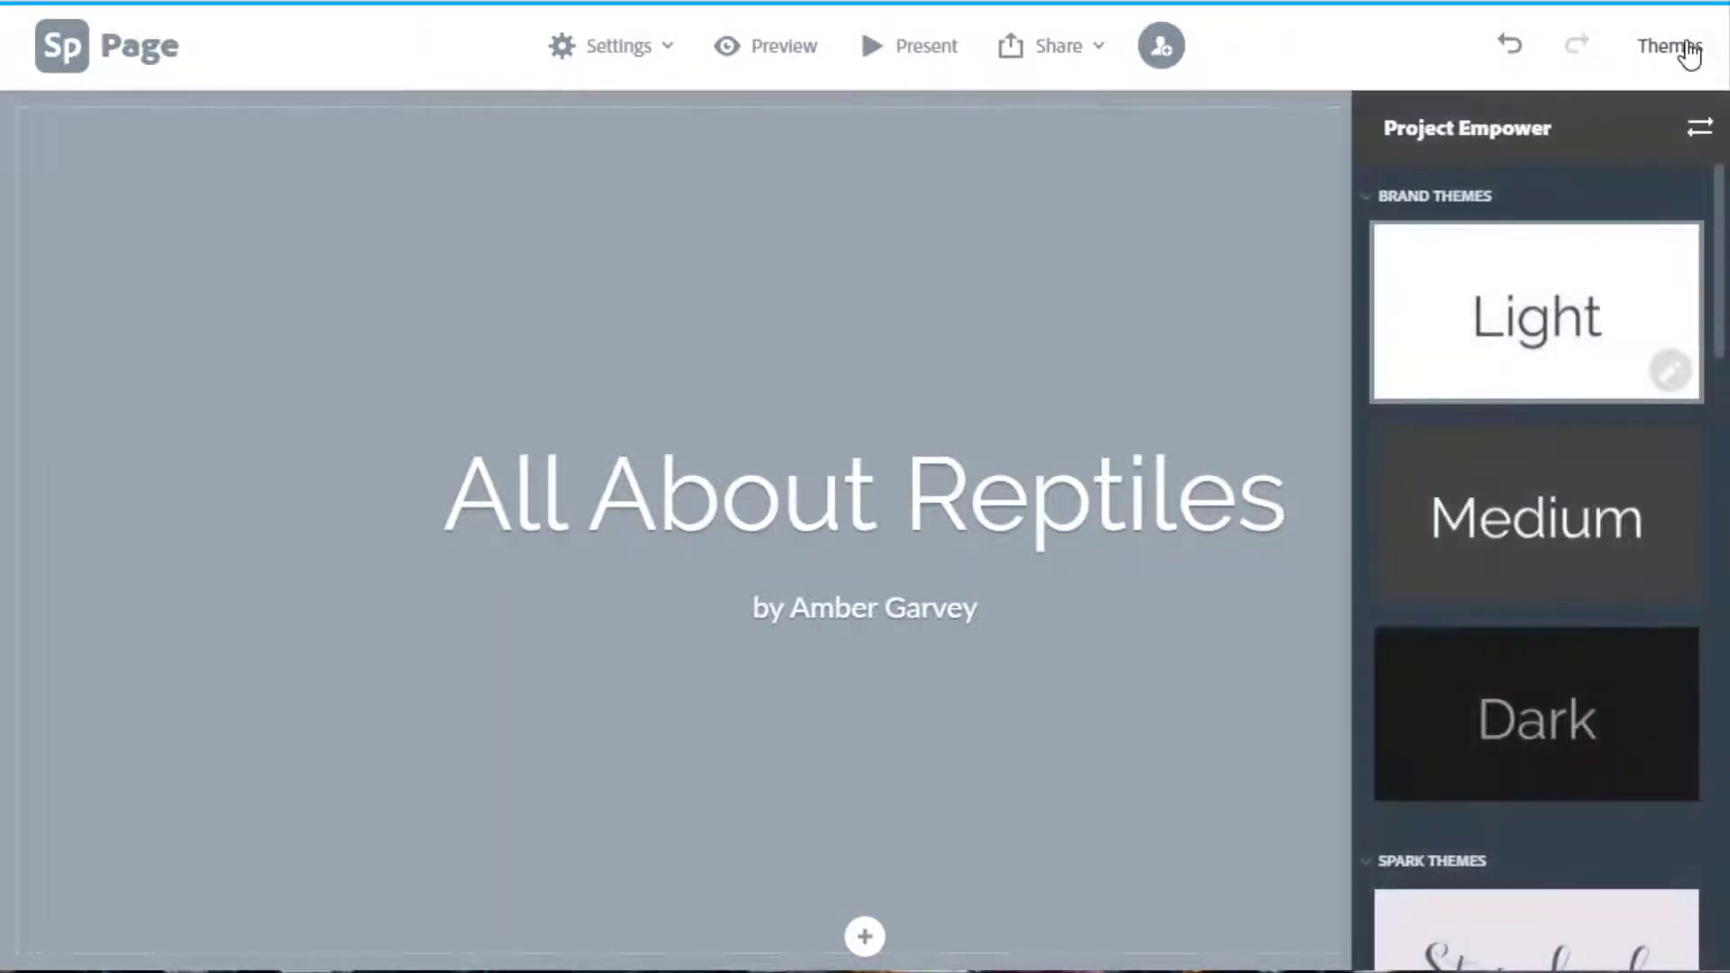
{"action": "scroll", "coordinate": [1576, 433], "scroll_direction": "down", "scroll_amount": 8}
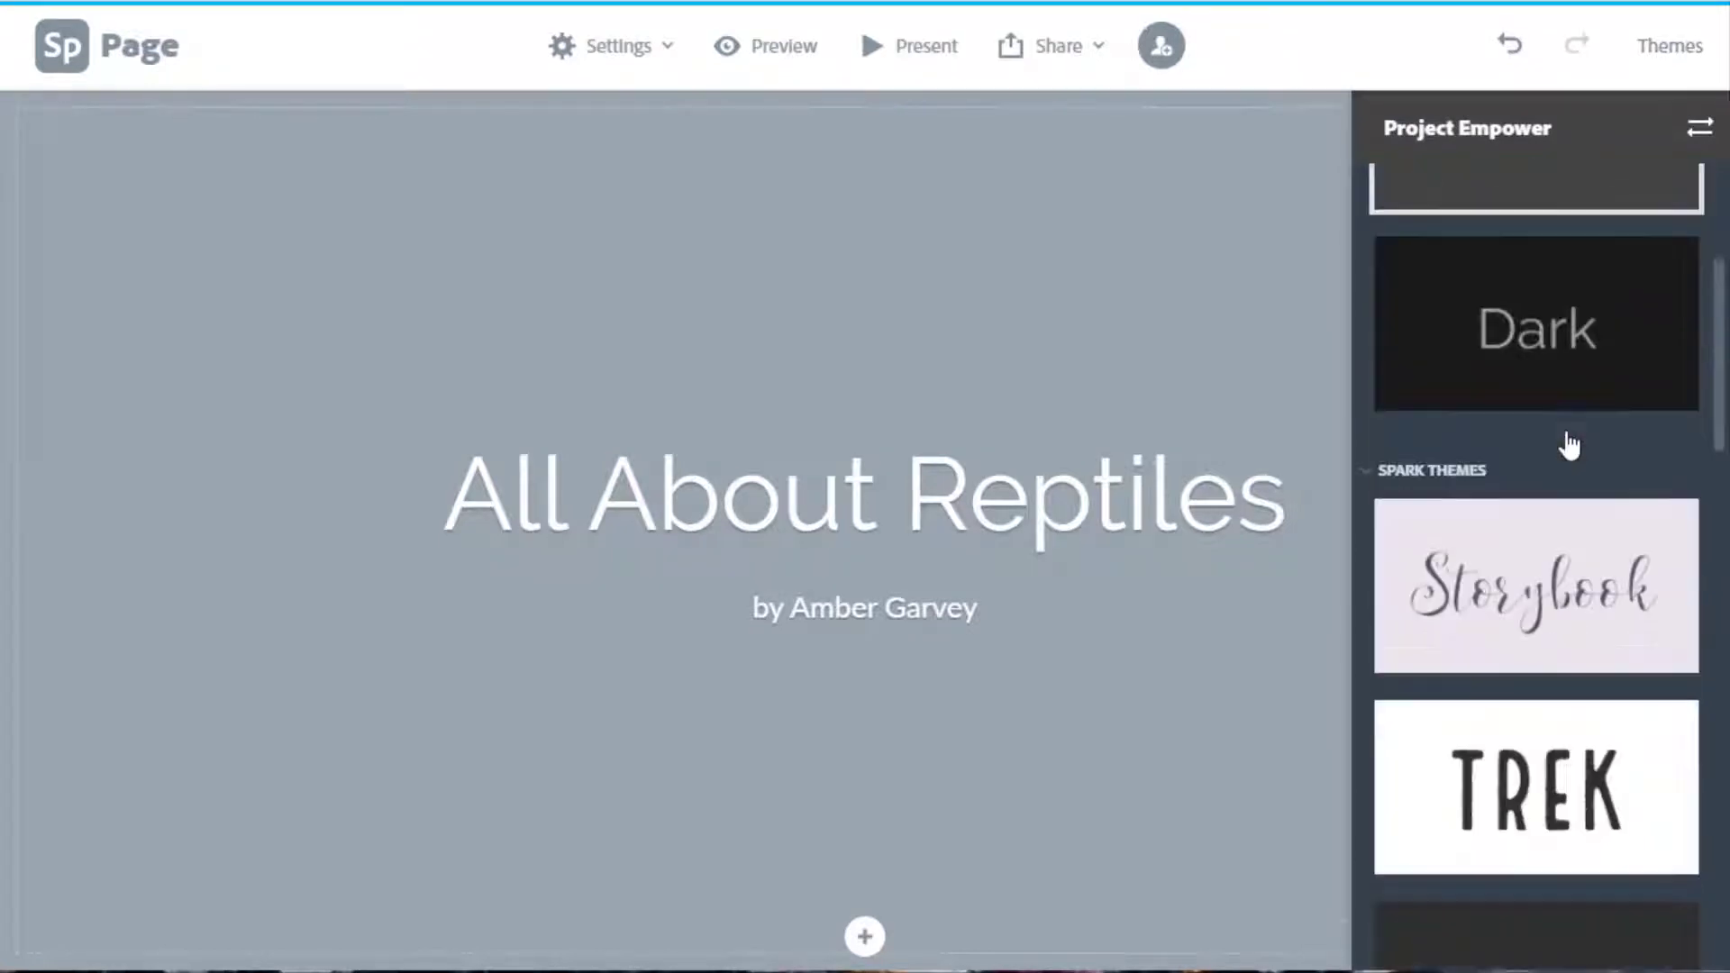
{"action": "scroll", "coordinate": [1568, 443], "scroll_direction": "down", "scroll_amount": 6}
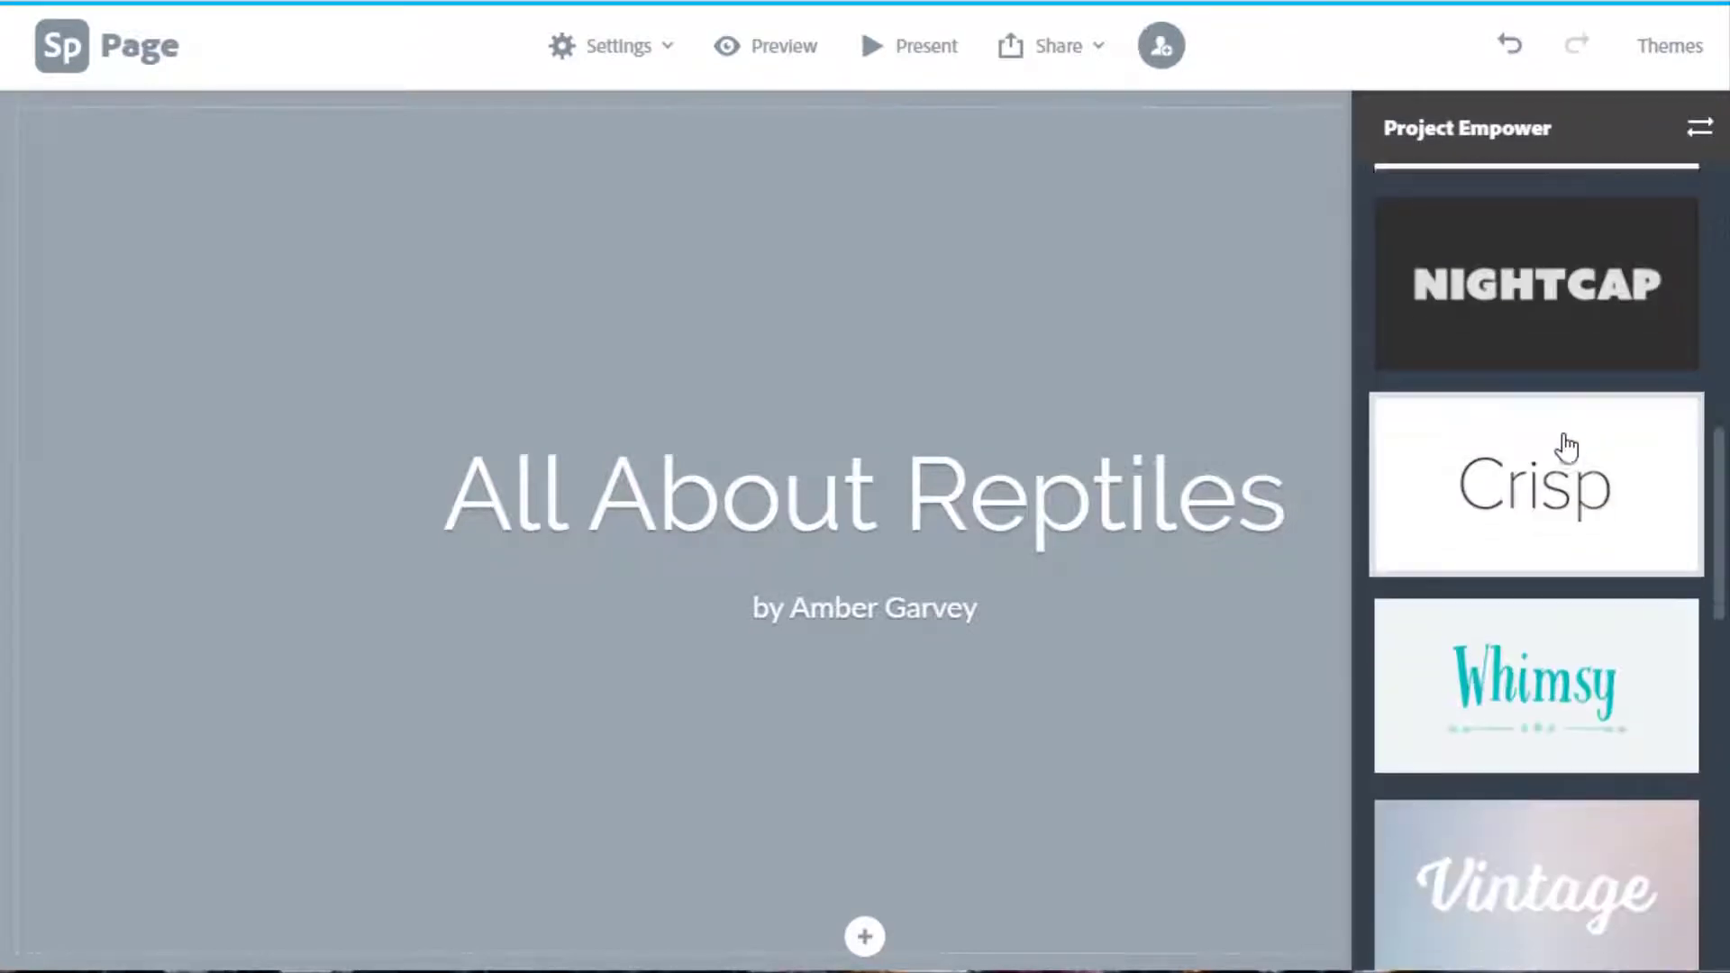
{"action": "scroll", "coordinate": [1625, 510], "scroll_direction": "down", "scroll_amount": 8}
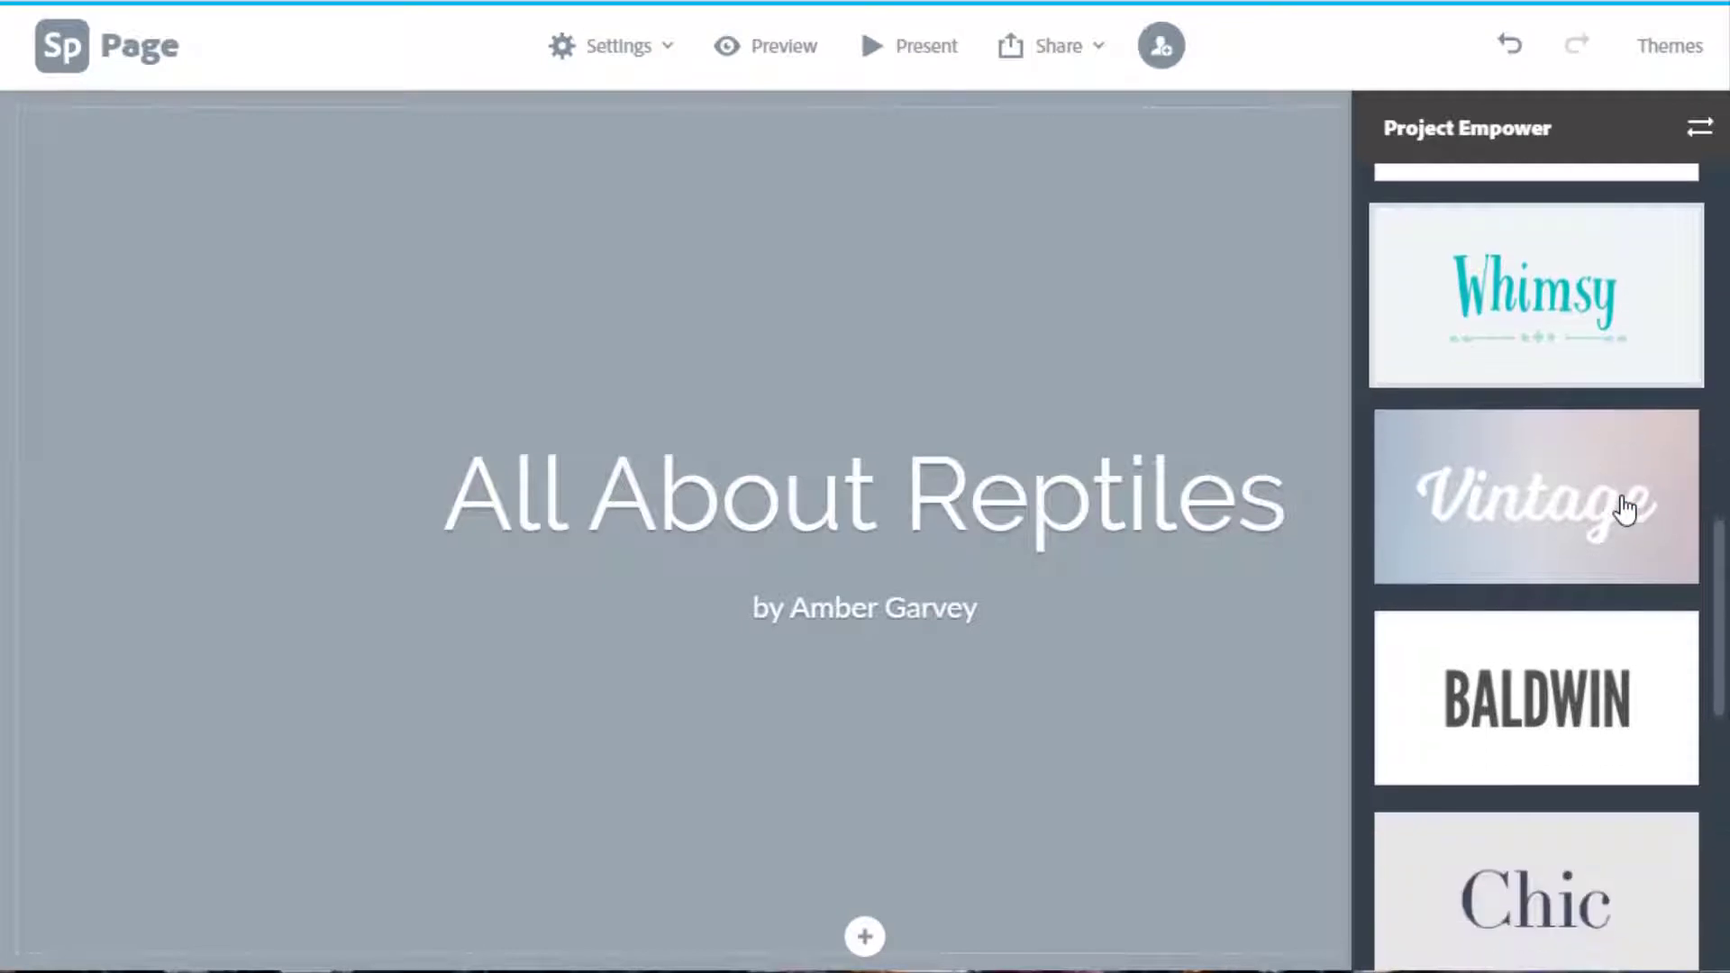
{"action": "scroll", "coordinate": [1625, 510], "scroll_direction": "down", "scroll_amount": 3}
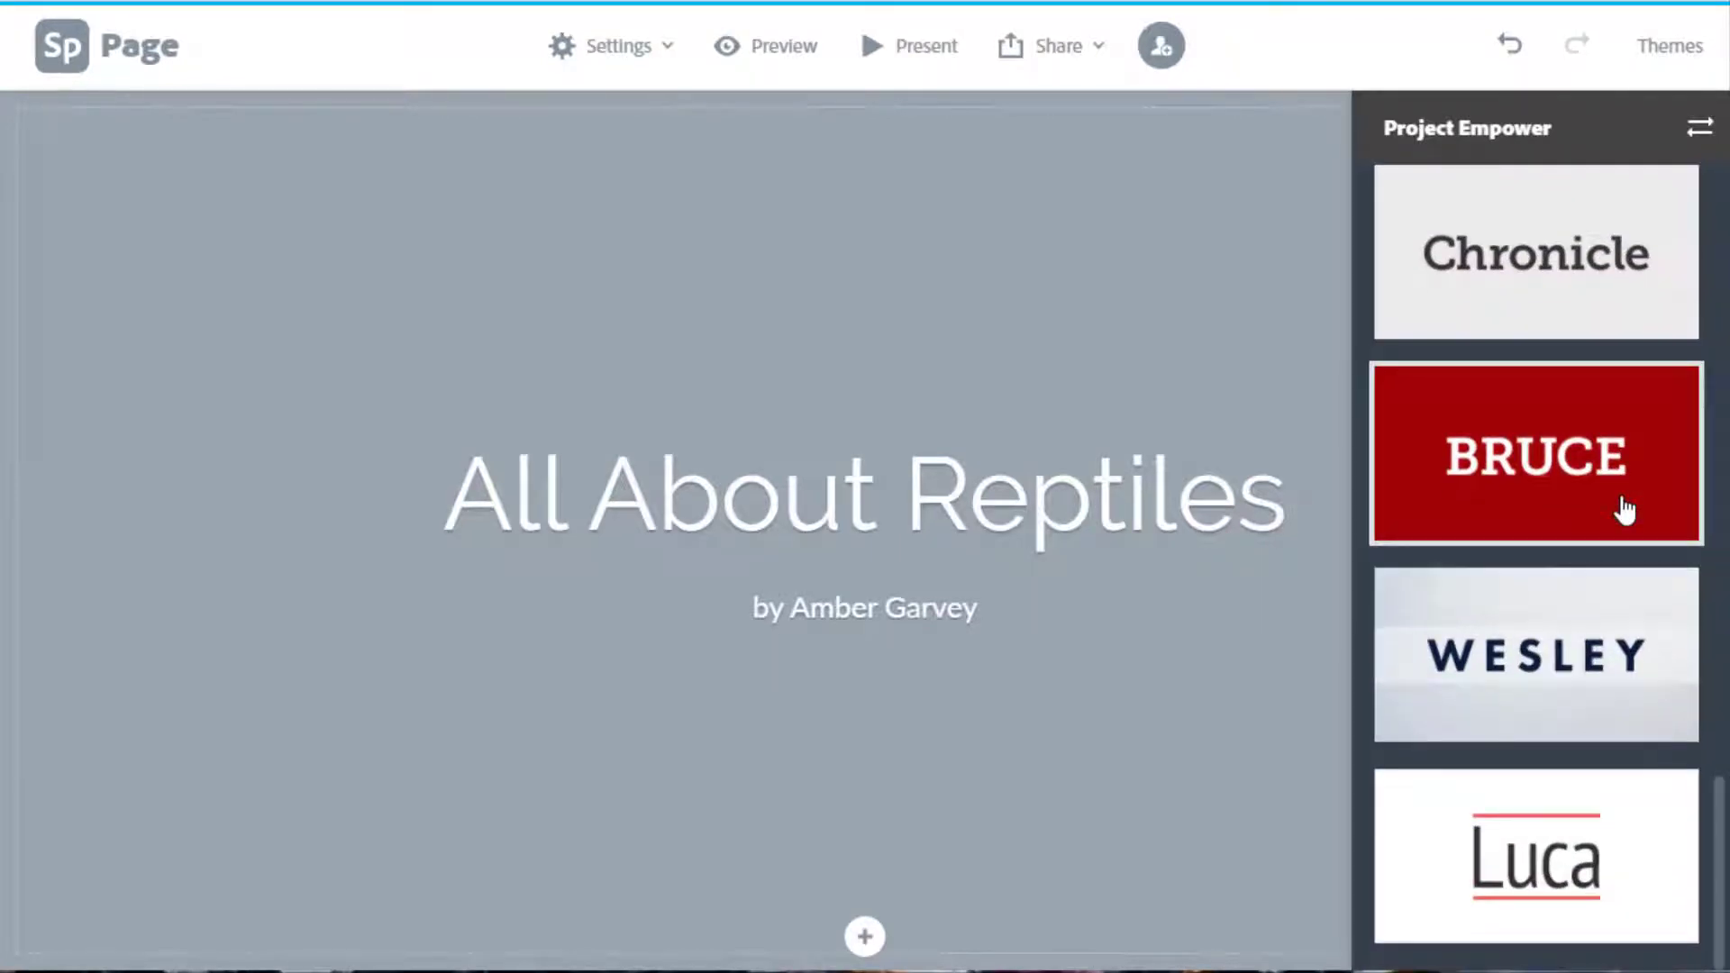
{"action": "scroll", "coordinate": [1624, 510], "scroll_direction": "up", "scroll_amount": 5}
{"action": "left_click", "coordinate": [1594, 581]}
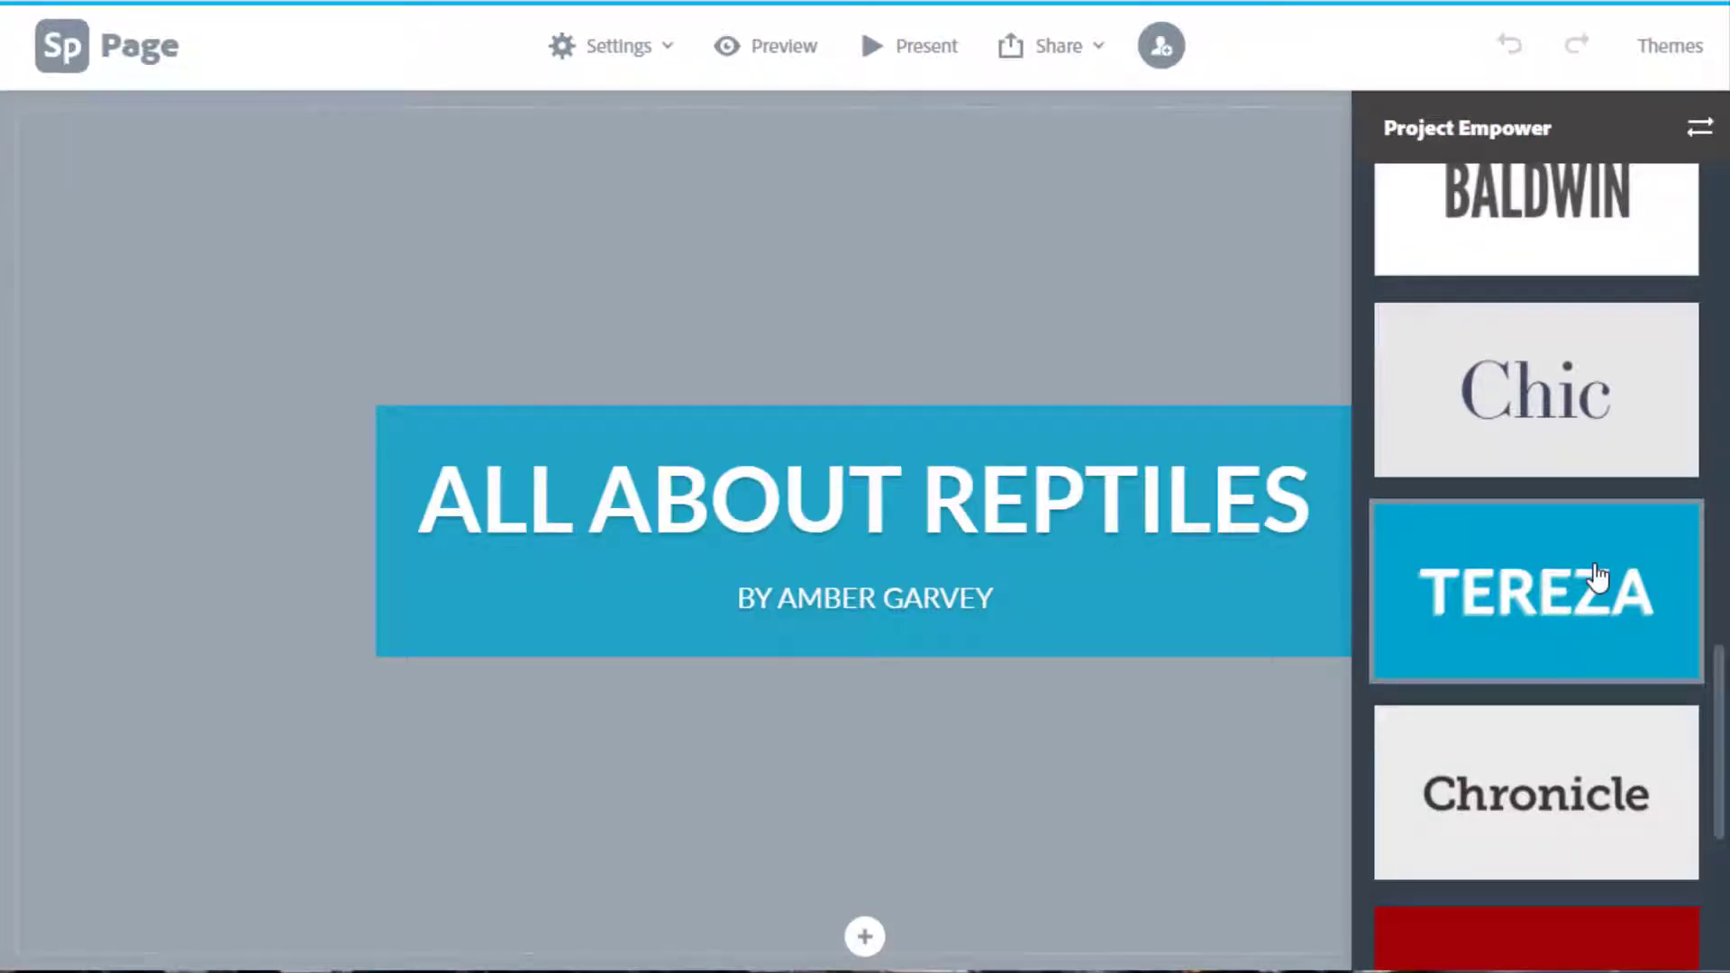
Preview the Whimsy and Vintage themes, then settle back on Tereza.
{"action": "scroll", "coordinate": [1597, 577], "scroll_direction": "up", "scroll_amount": 5}
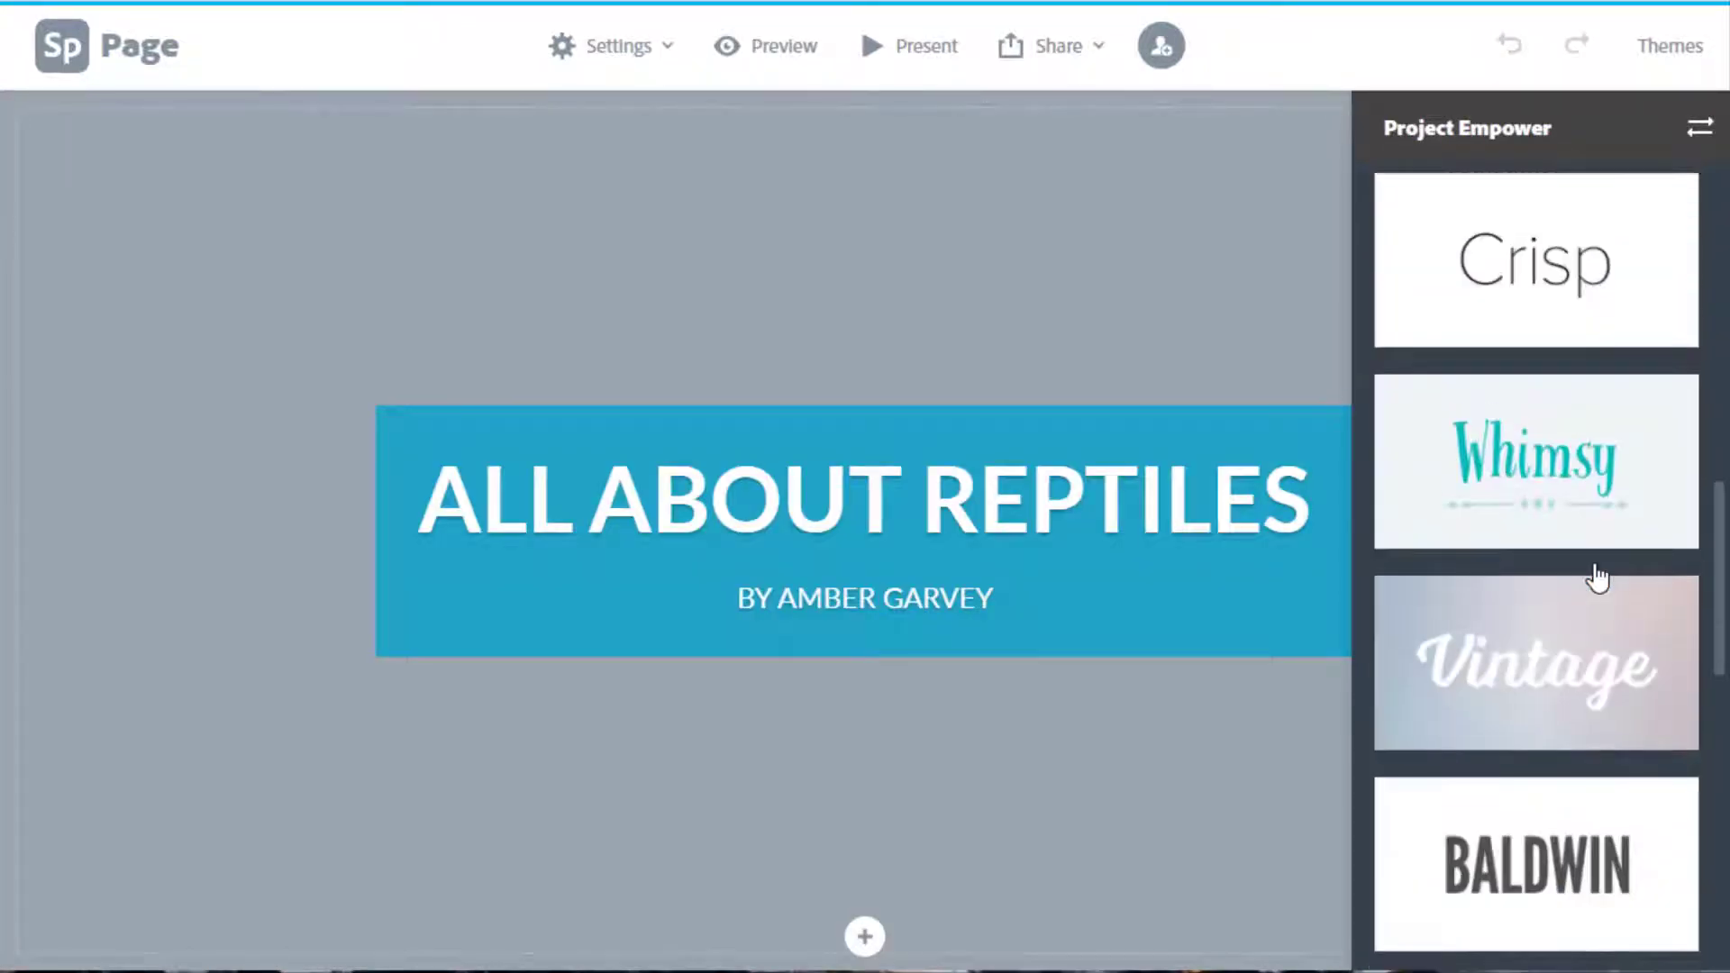
{"action": "scroll", "coordinate": [1597, 576], "scroll_direction": "up", "scroll_amount": 2}
{"action": "left_click", "coordinate": [1590, 579]}
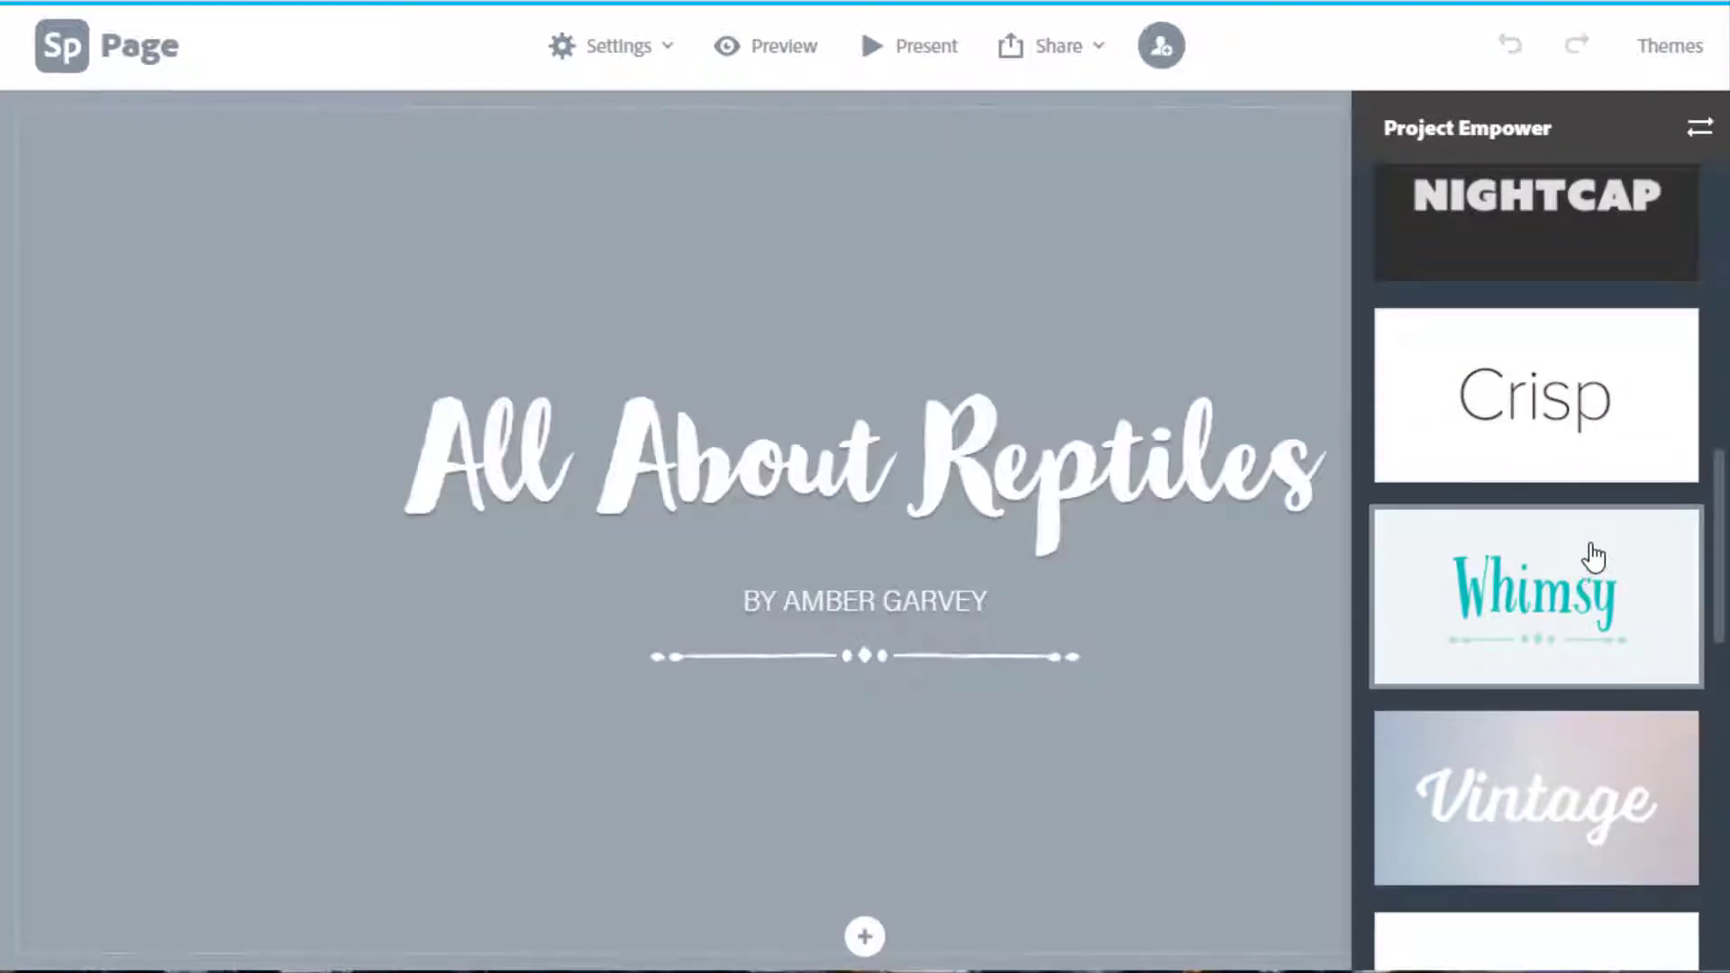
{"action": "scroll", "coordinate": [1590, 549], "scroll_direction": "down", "scroll_amount": 5}
{"action": "left_click", "coordinate": [1629, 277]}
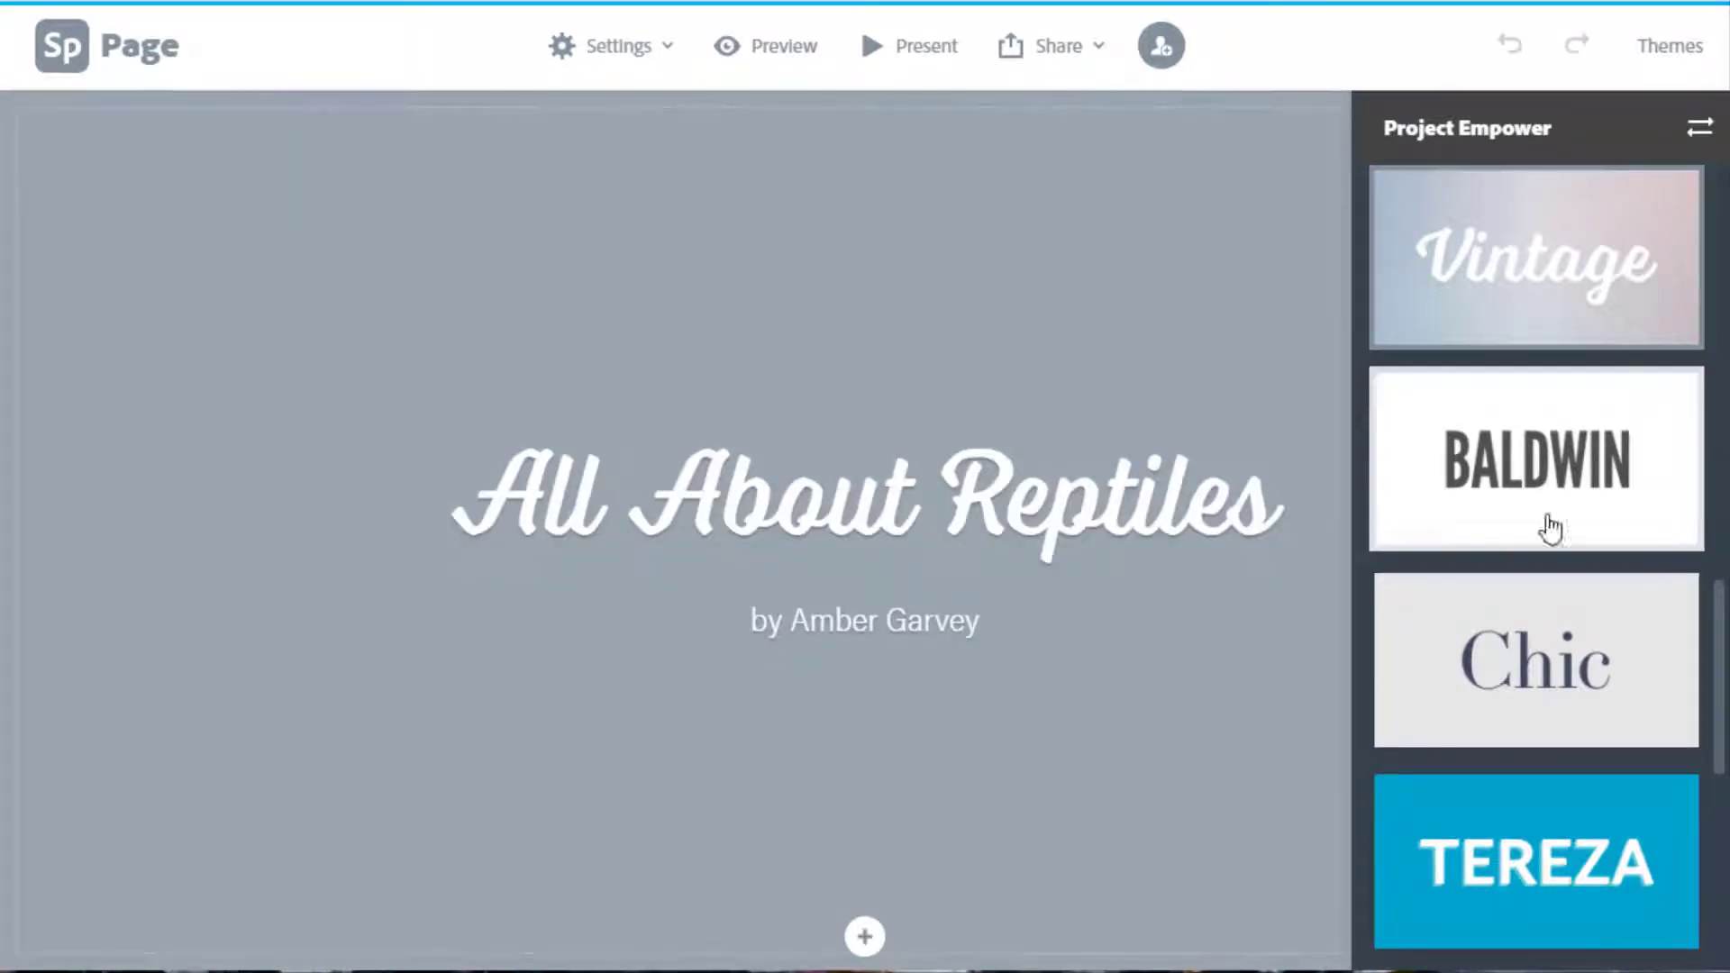
{"action": "scroll", "coordinate": [1532, 559], "scroll_direction": "down", "scroll_amount": 6}
{"action": "left_click", "coordinate": [1563, 364]}
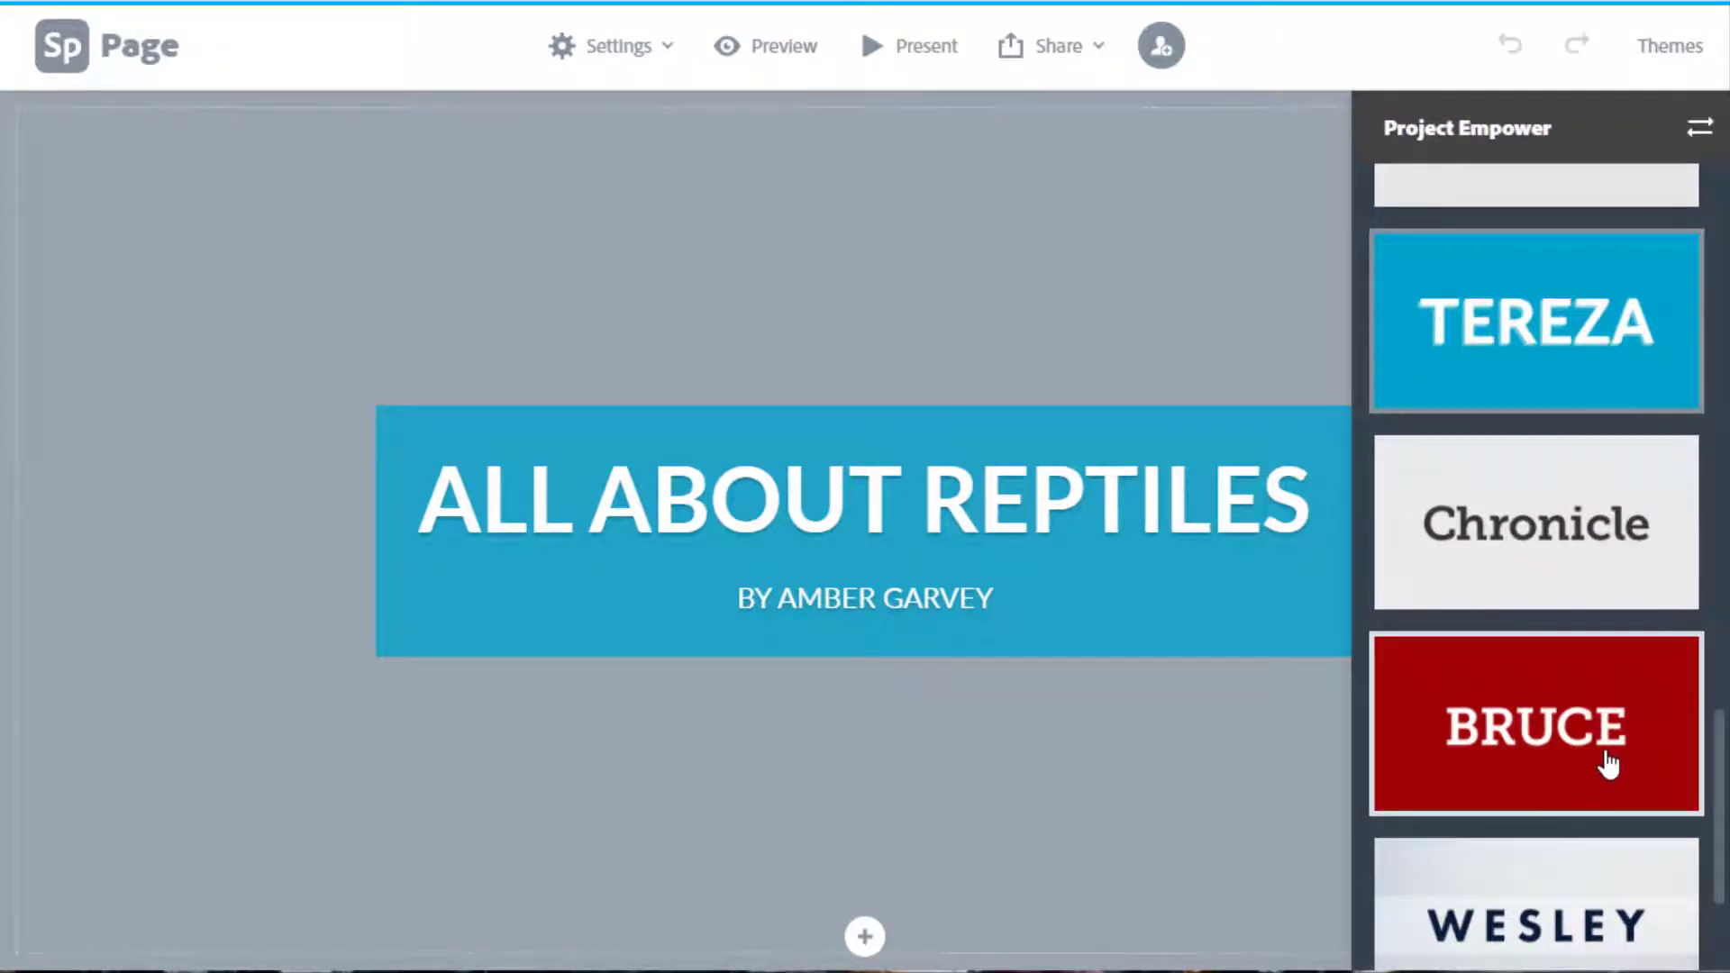
{"action": "scroll", "coordinate": [1608, 762], "scroll_direction": "down", "scroll_amount": 3}
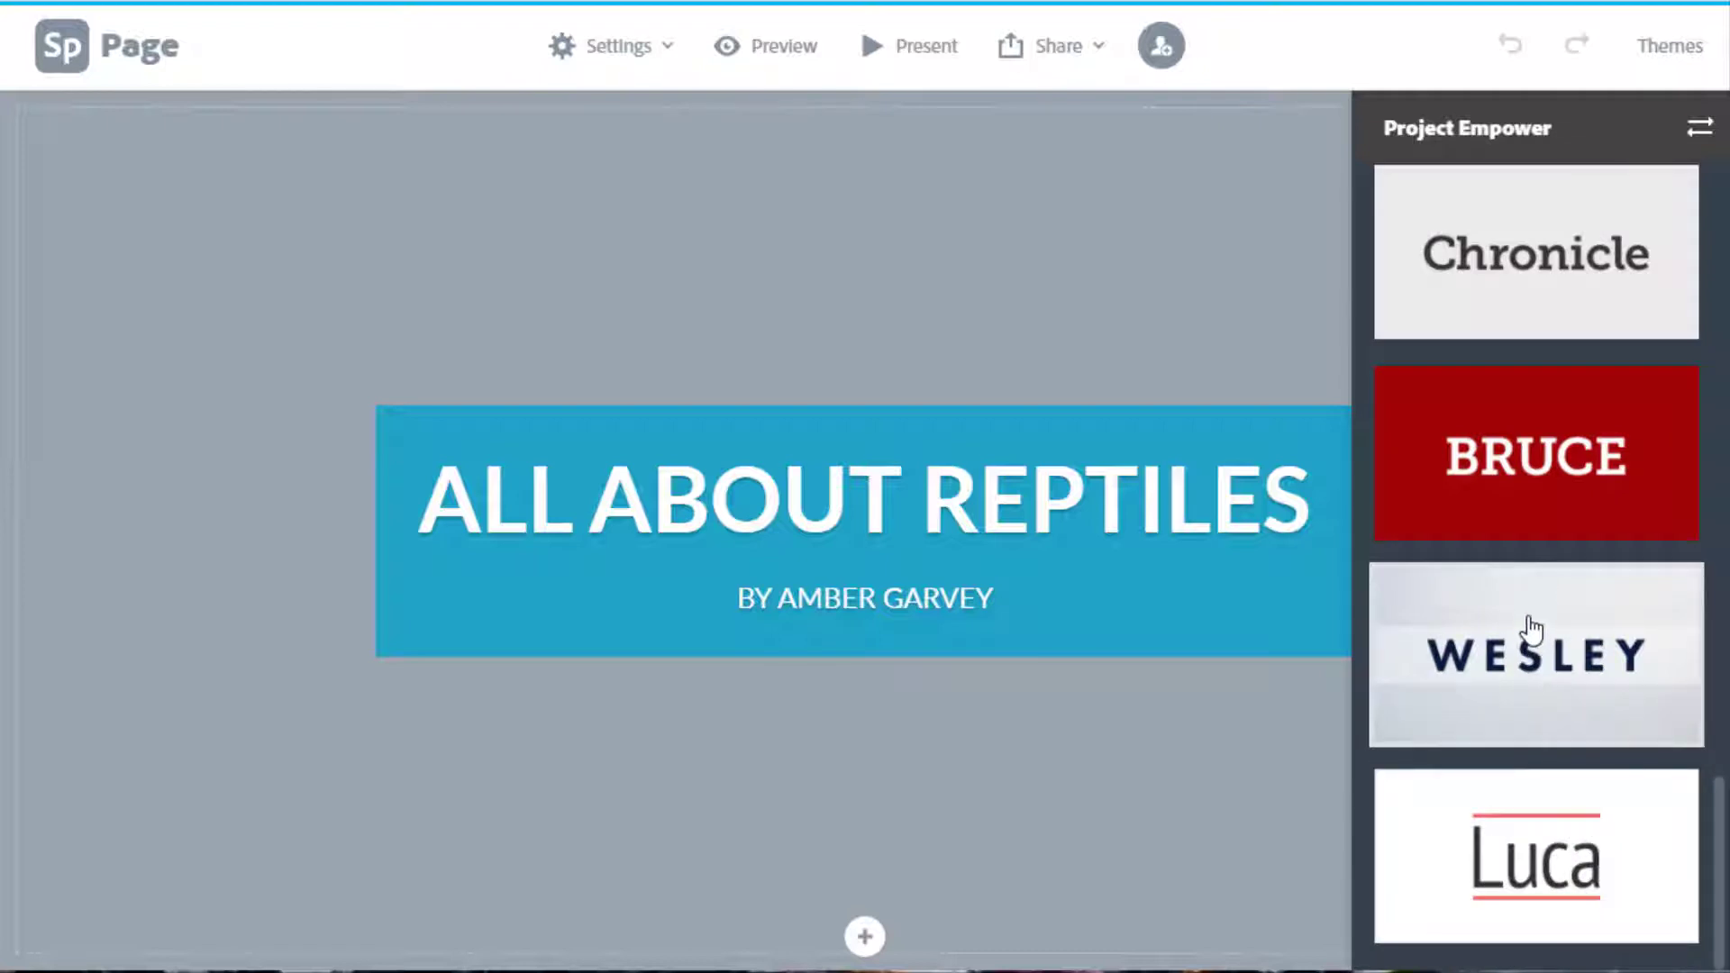
{"action": "scroll", "coordinate": [1530, 622], "scroll_direction": "up", "scroll_amount": 7}
{"action": "scroll", "coordinate": [1532, 613], "scroll_direction": "up", "scroll_amount": 5}
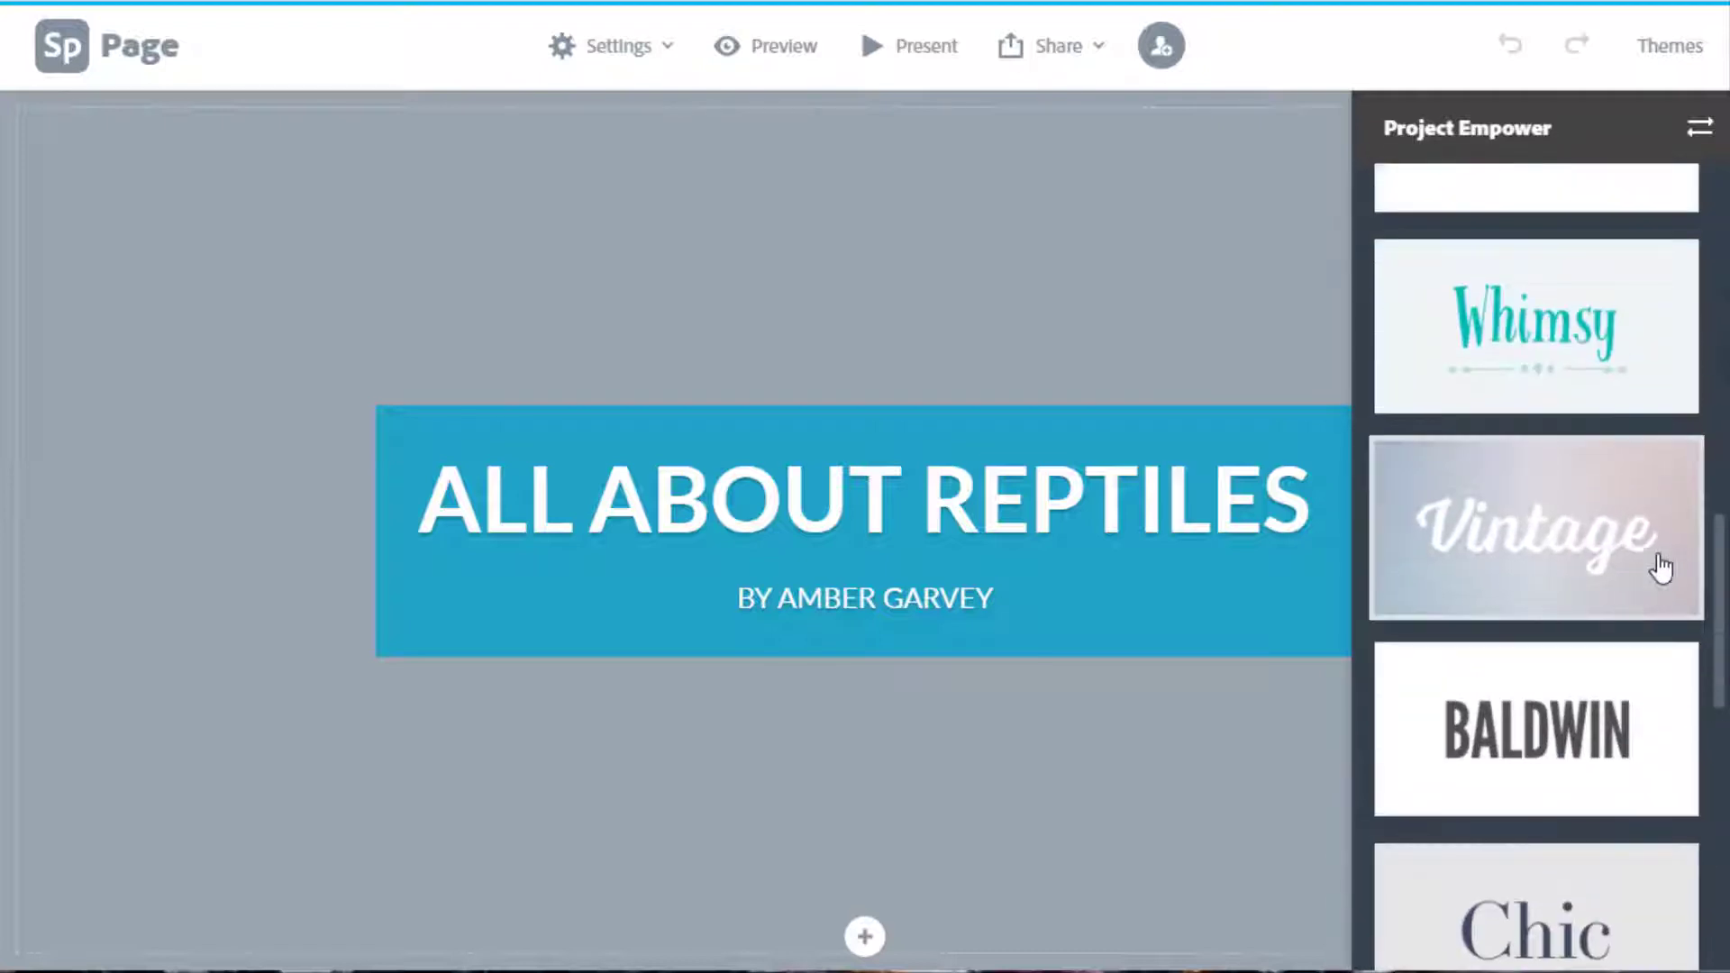
{"action": "left_click", "coordinate": [1600, 525]}
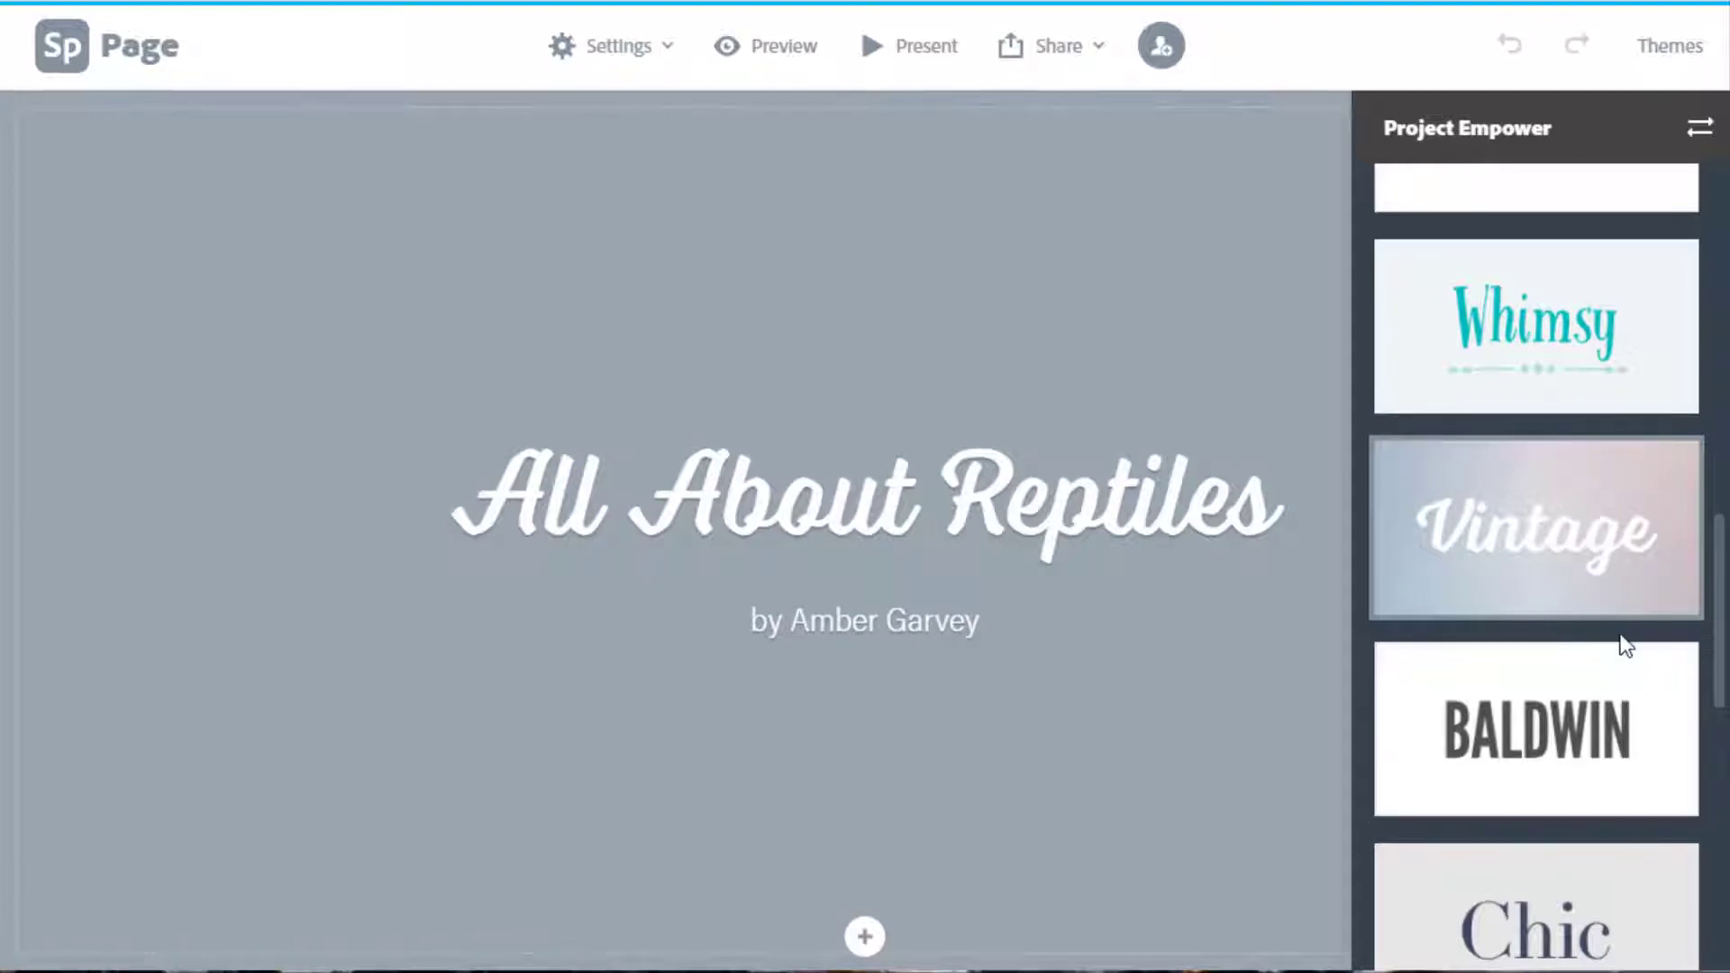
{"action": "scroll", "coordinate": [1618, 647], "scroll_direction": "down", "scroll_amount": 2}
{"action": "scroll", "coordinate": [1619, 647], "scroll_direction": "down", "scroll_amount": 8}
{"action": "left_click", "coordinate": [1579, 365]}
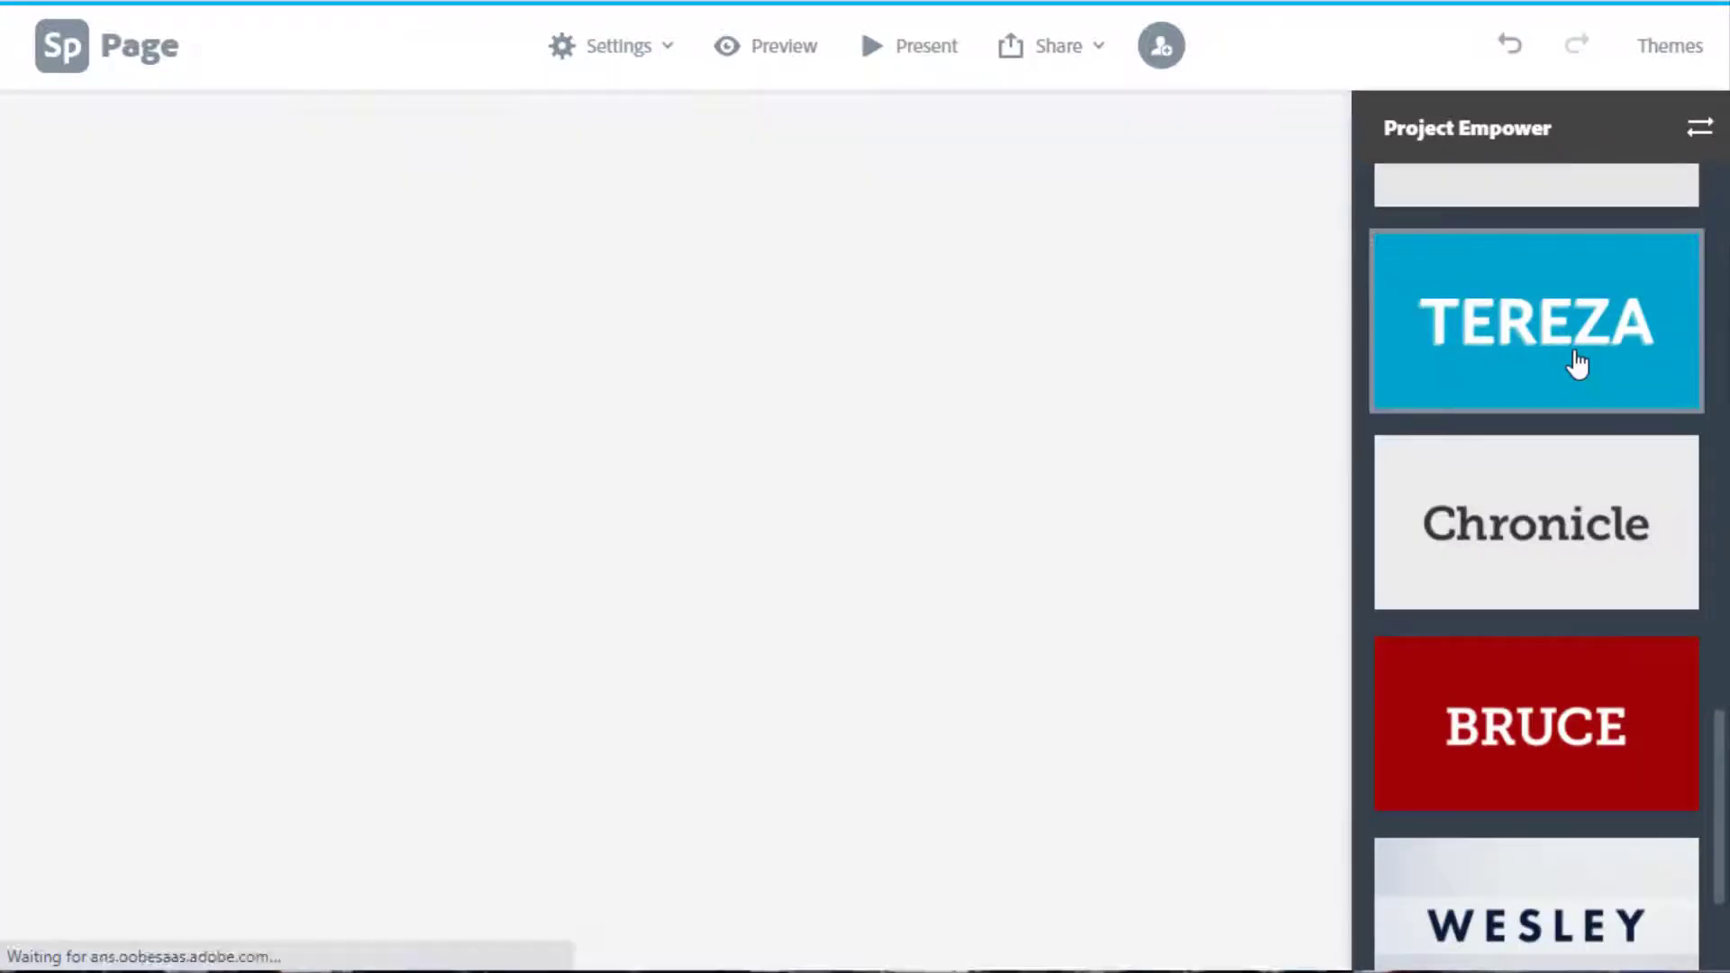
Close the themes panel and bring up the photo sources for the title card.
{"action": "left_click", "coordinate": [1674, 63]}
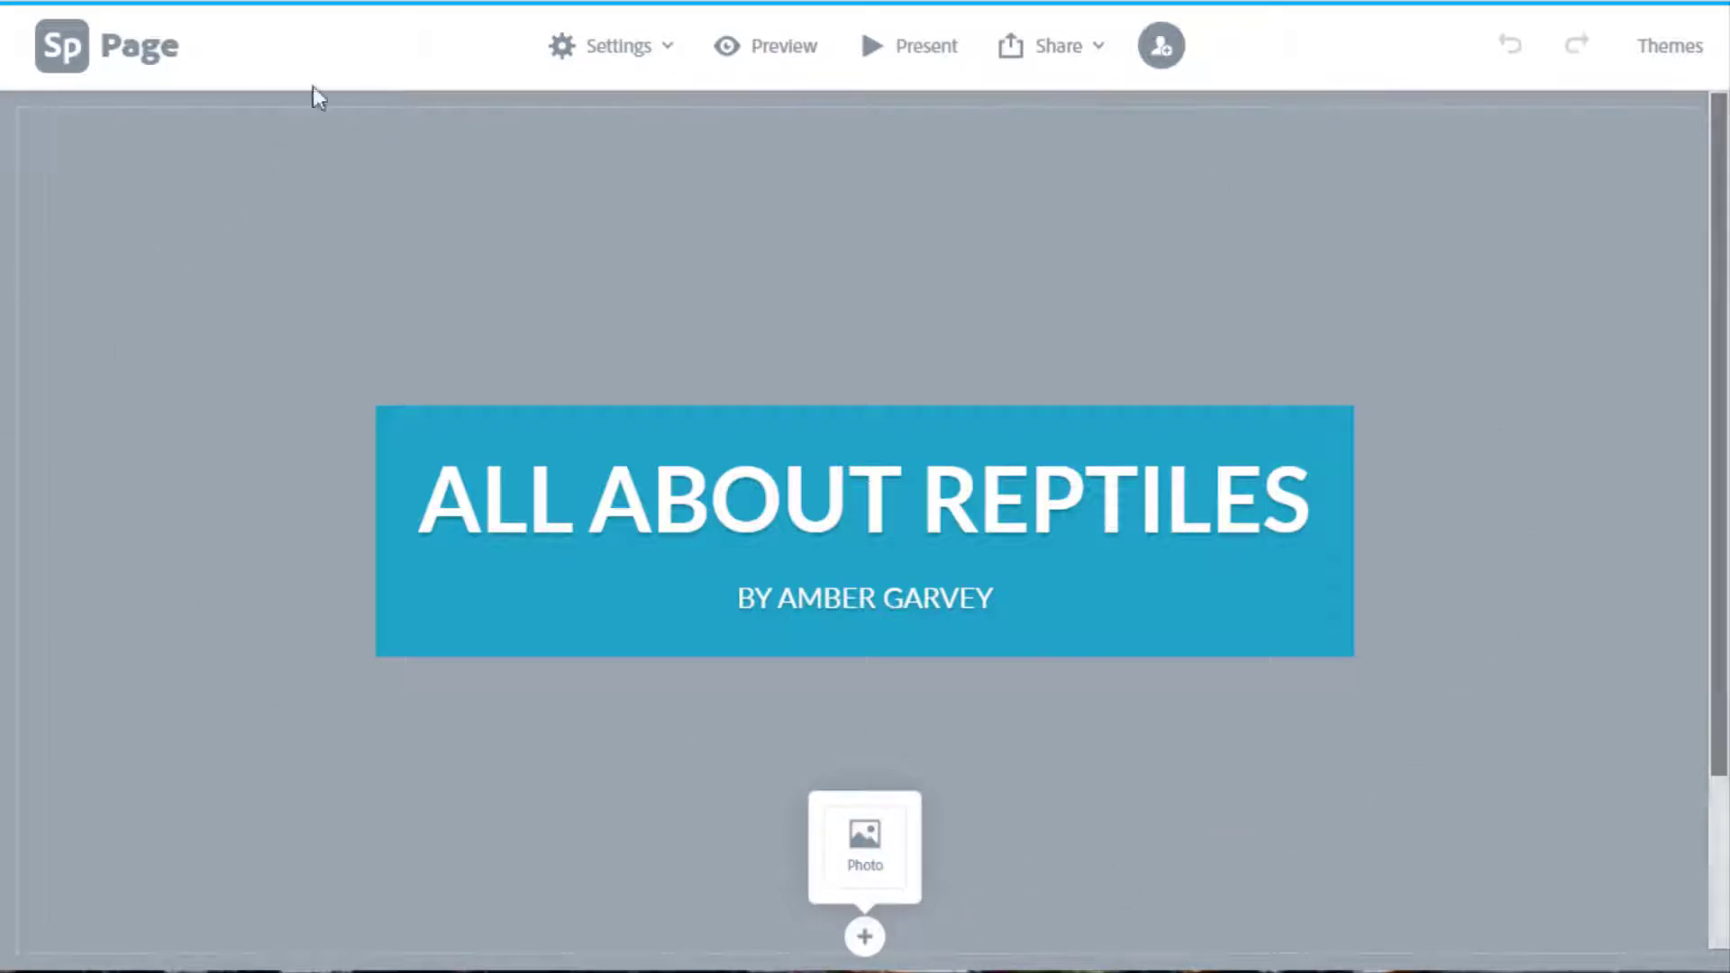
{"action": "left_click", "coordinate": [867, 847]}
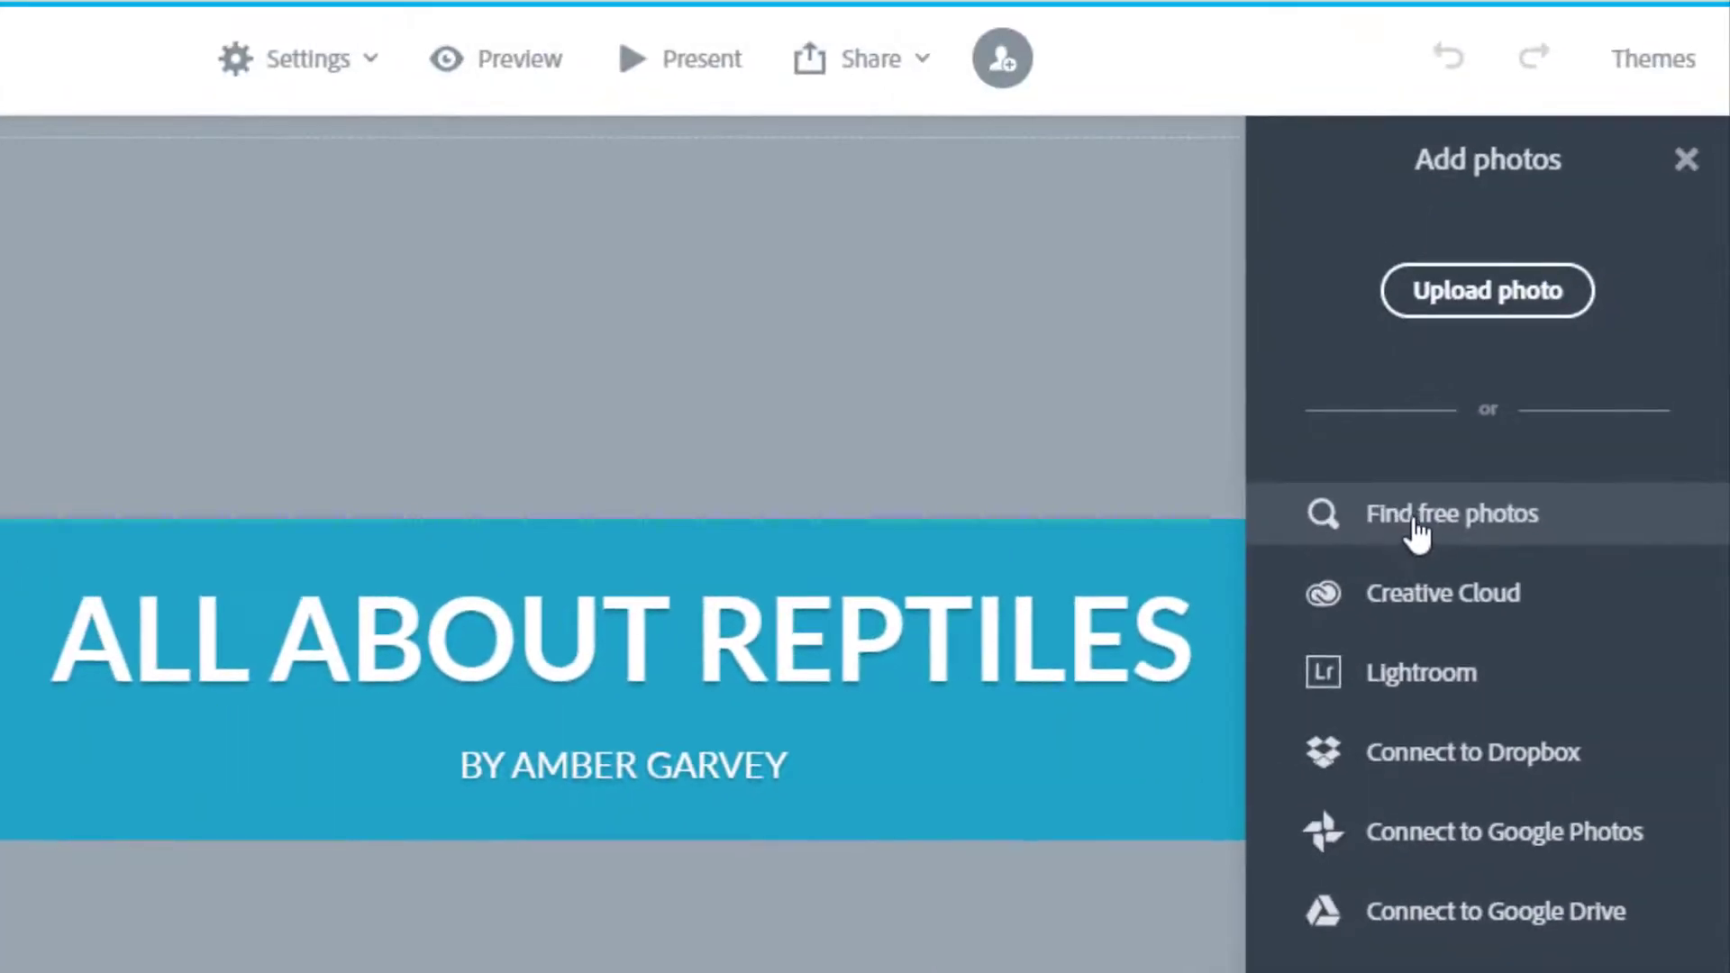
Search free photos for 'reptiles', try the iguana as title background, then undo it.
{"action": "left_click", "coordinate": [1416, 532]}
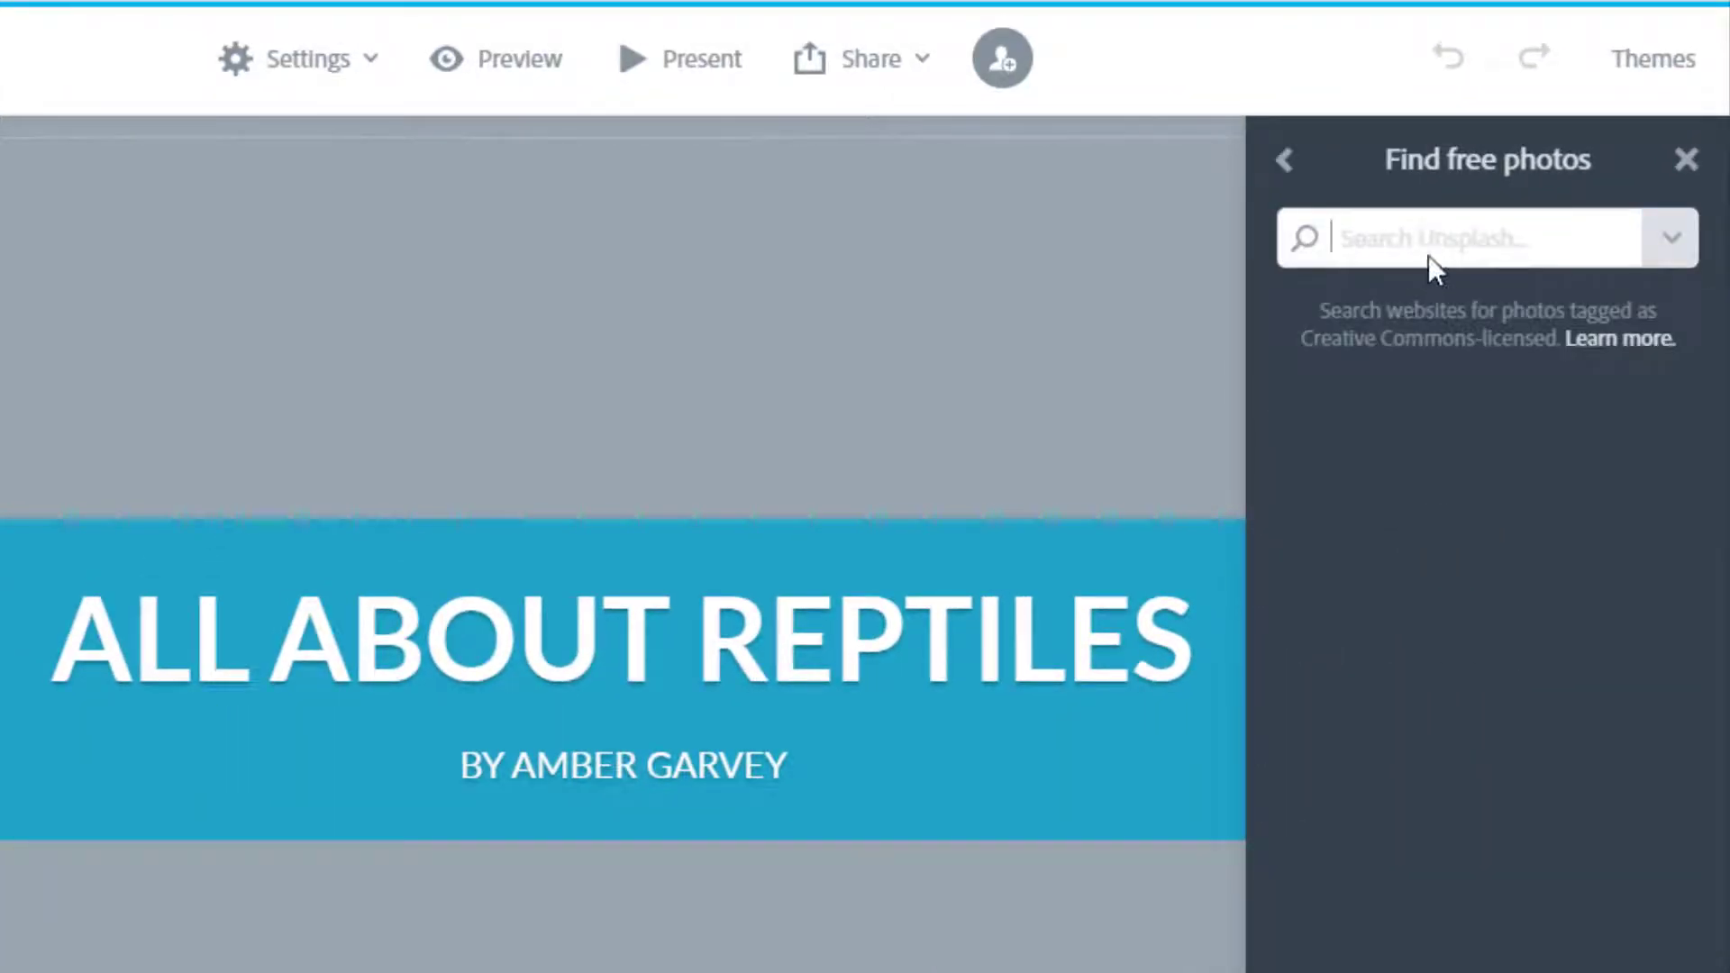
{"action": "left_click", "coordinate": [1463, 251]}
{"action": "type", "text": "repti"}
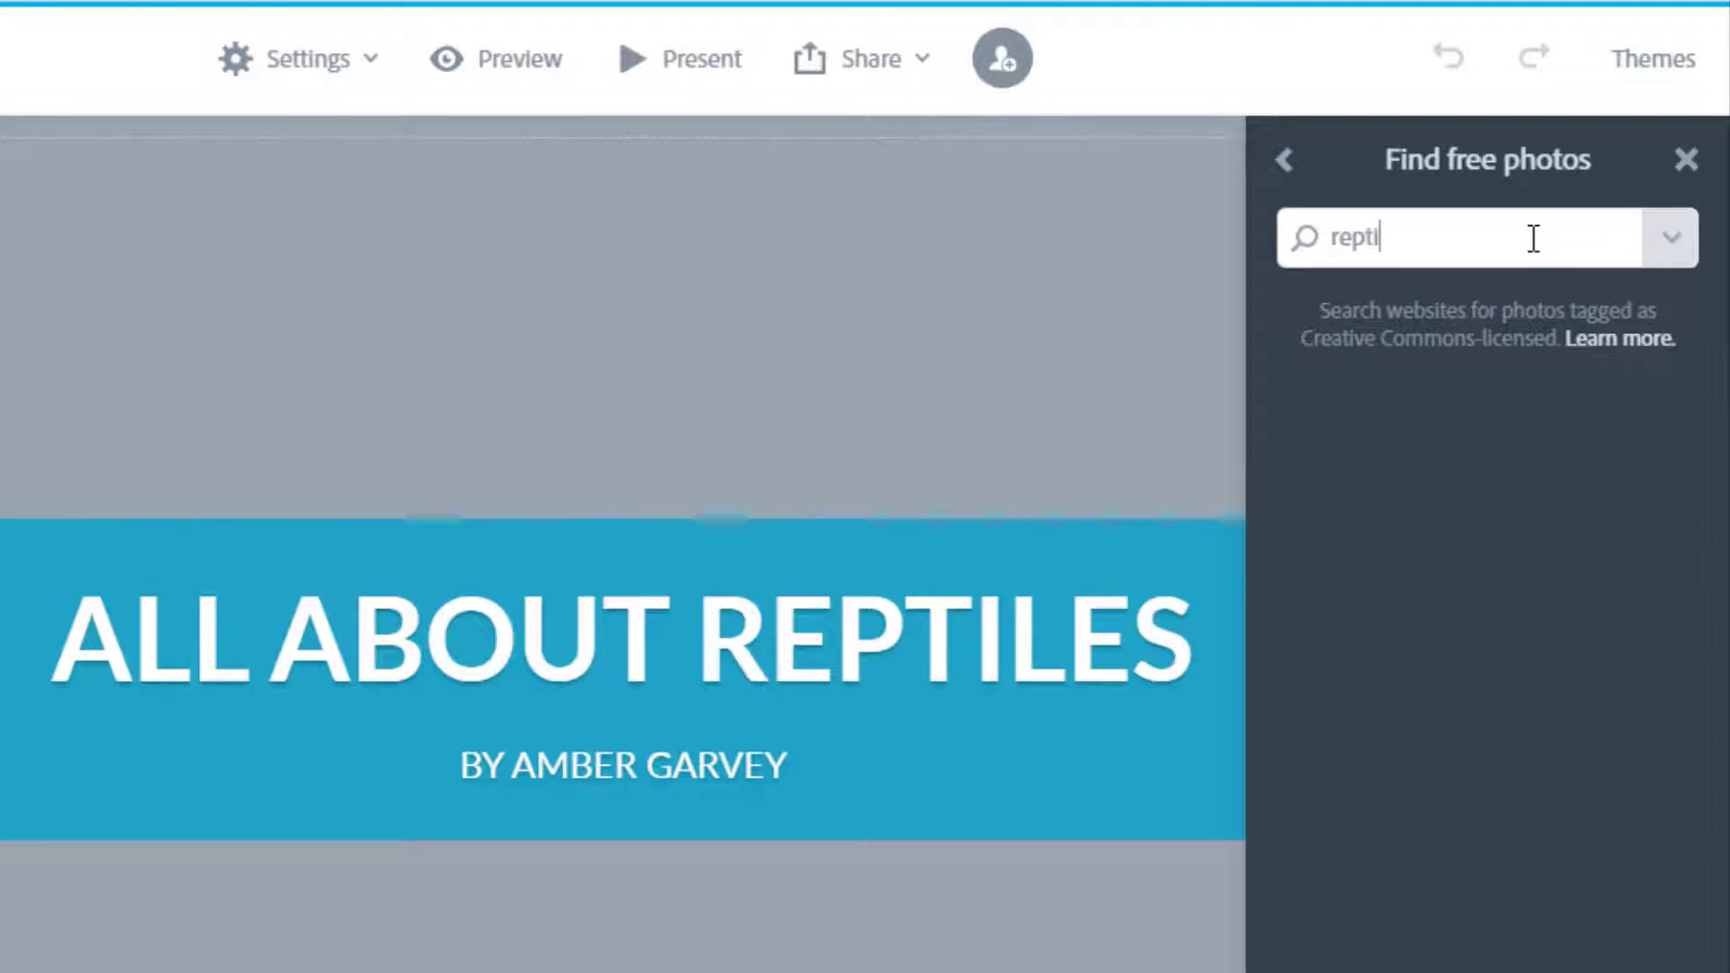
{"action": "type", "text": "les"}
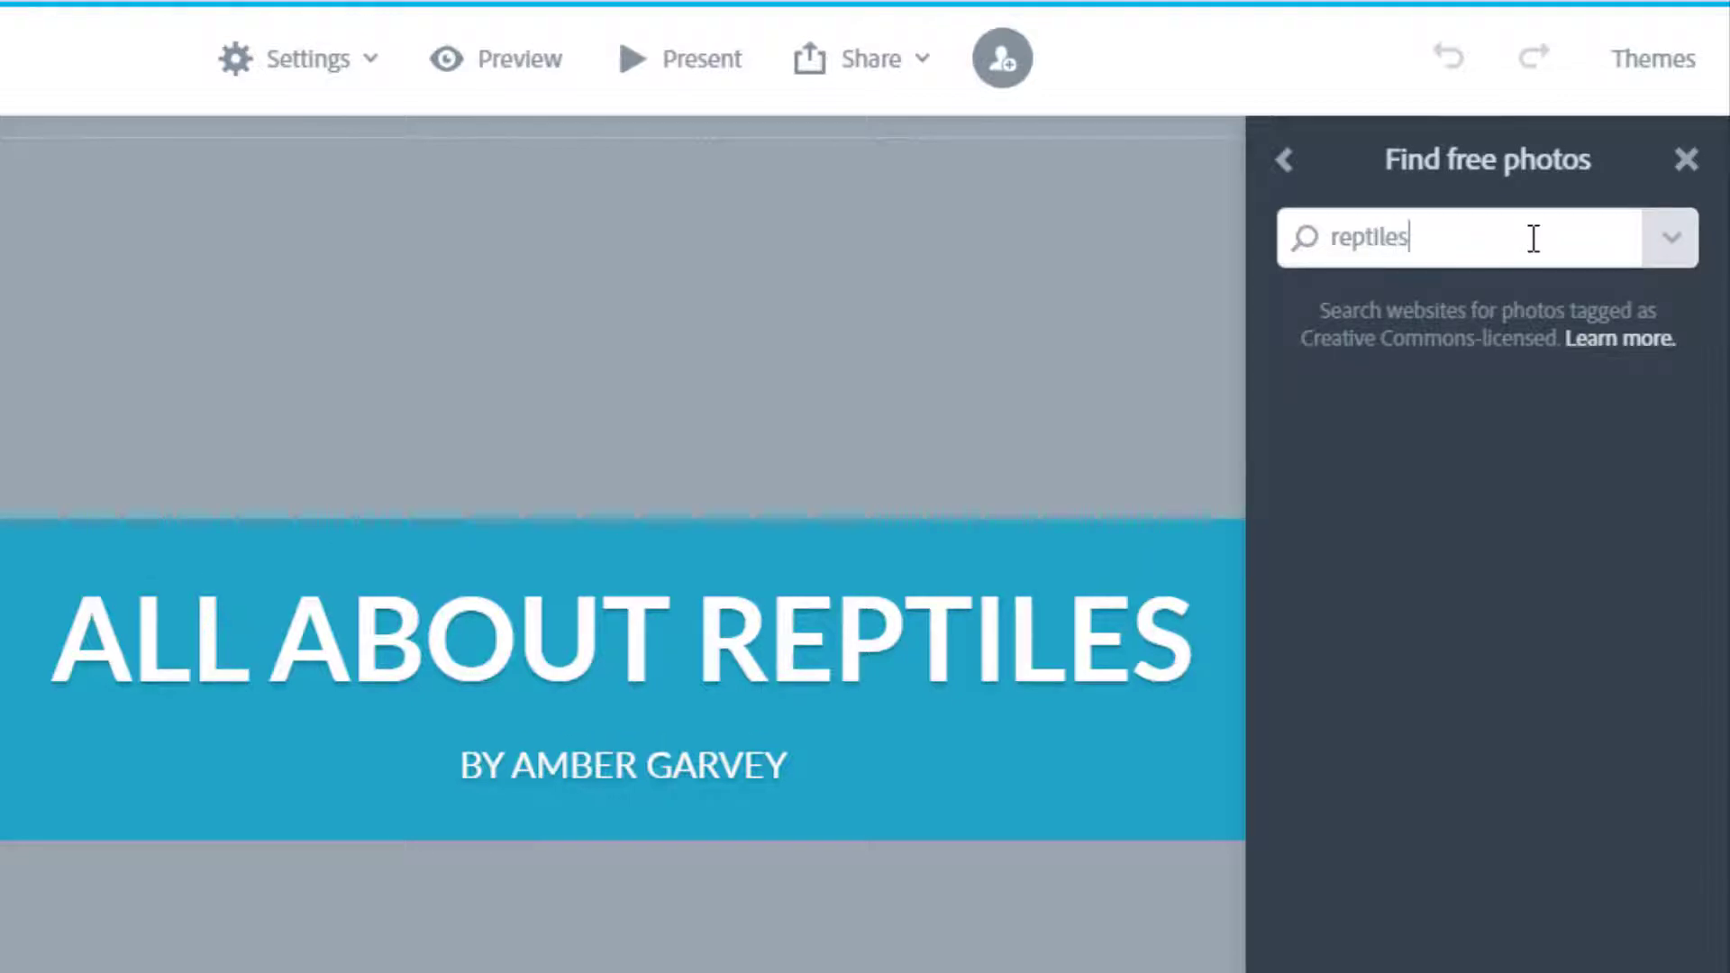
{"action": "key", "text": "Return"}
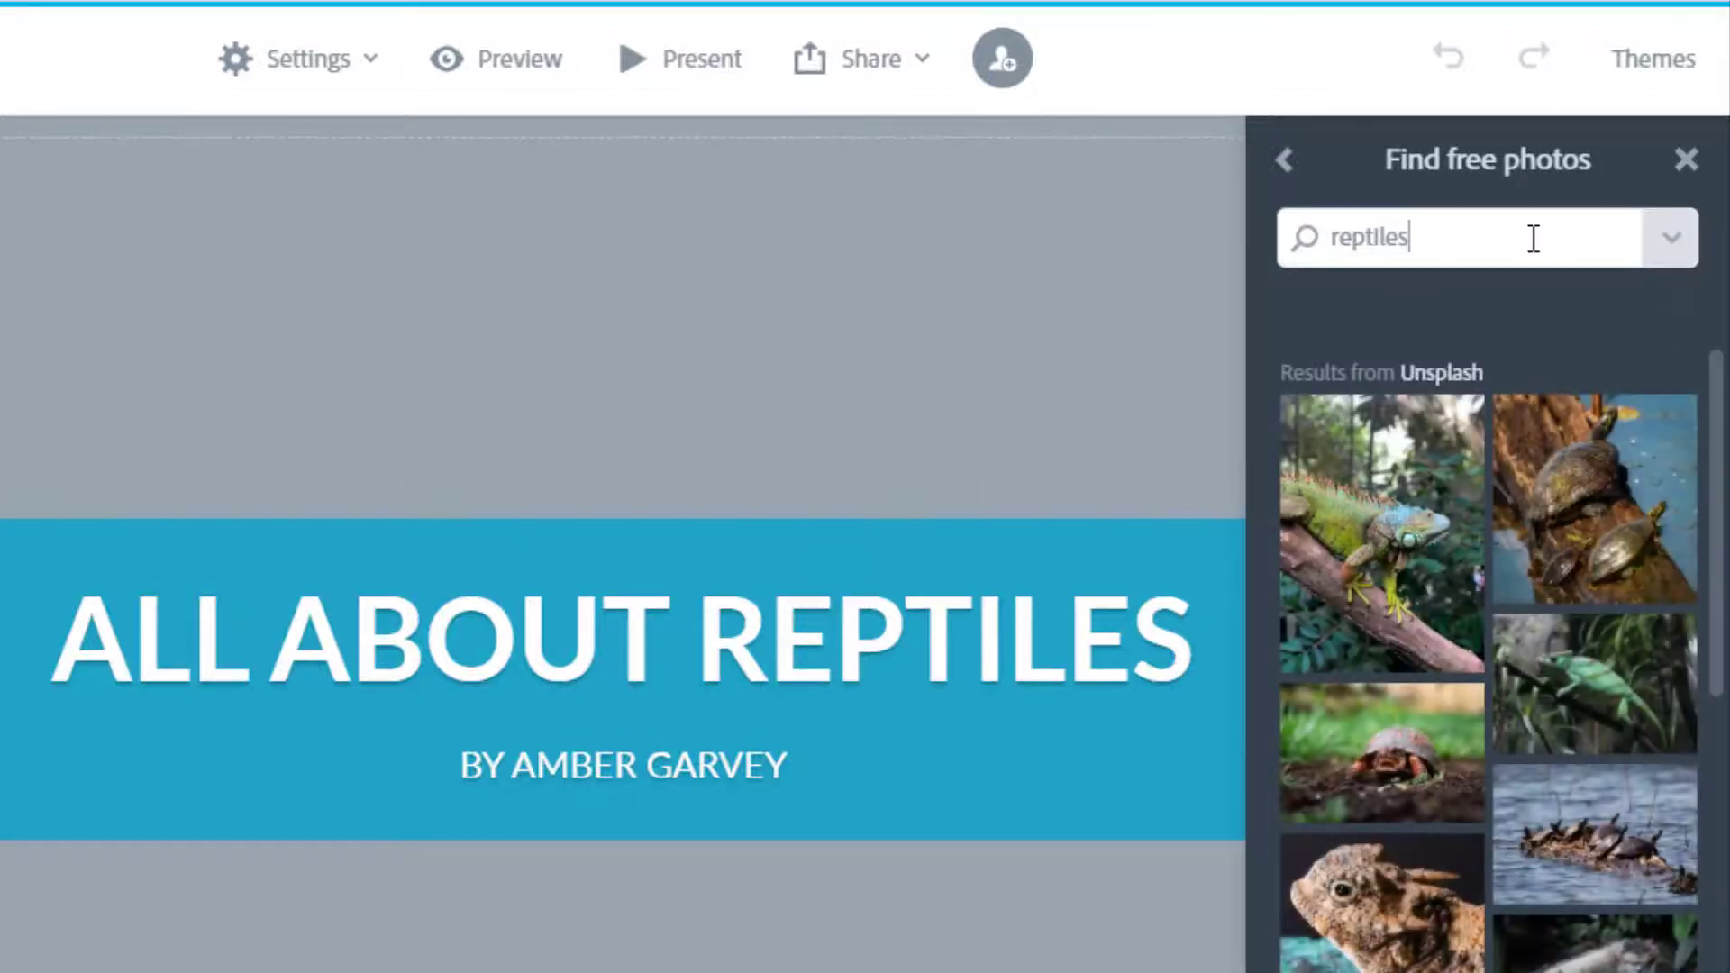
{"action": "scroll", "coordinate": [1440, 677], "scroll_direction": "down", "scroll_amount": 5}
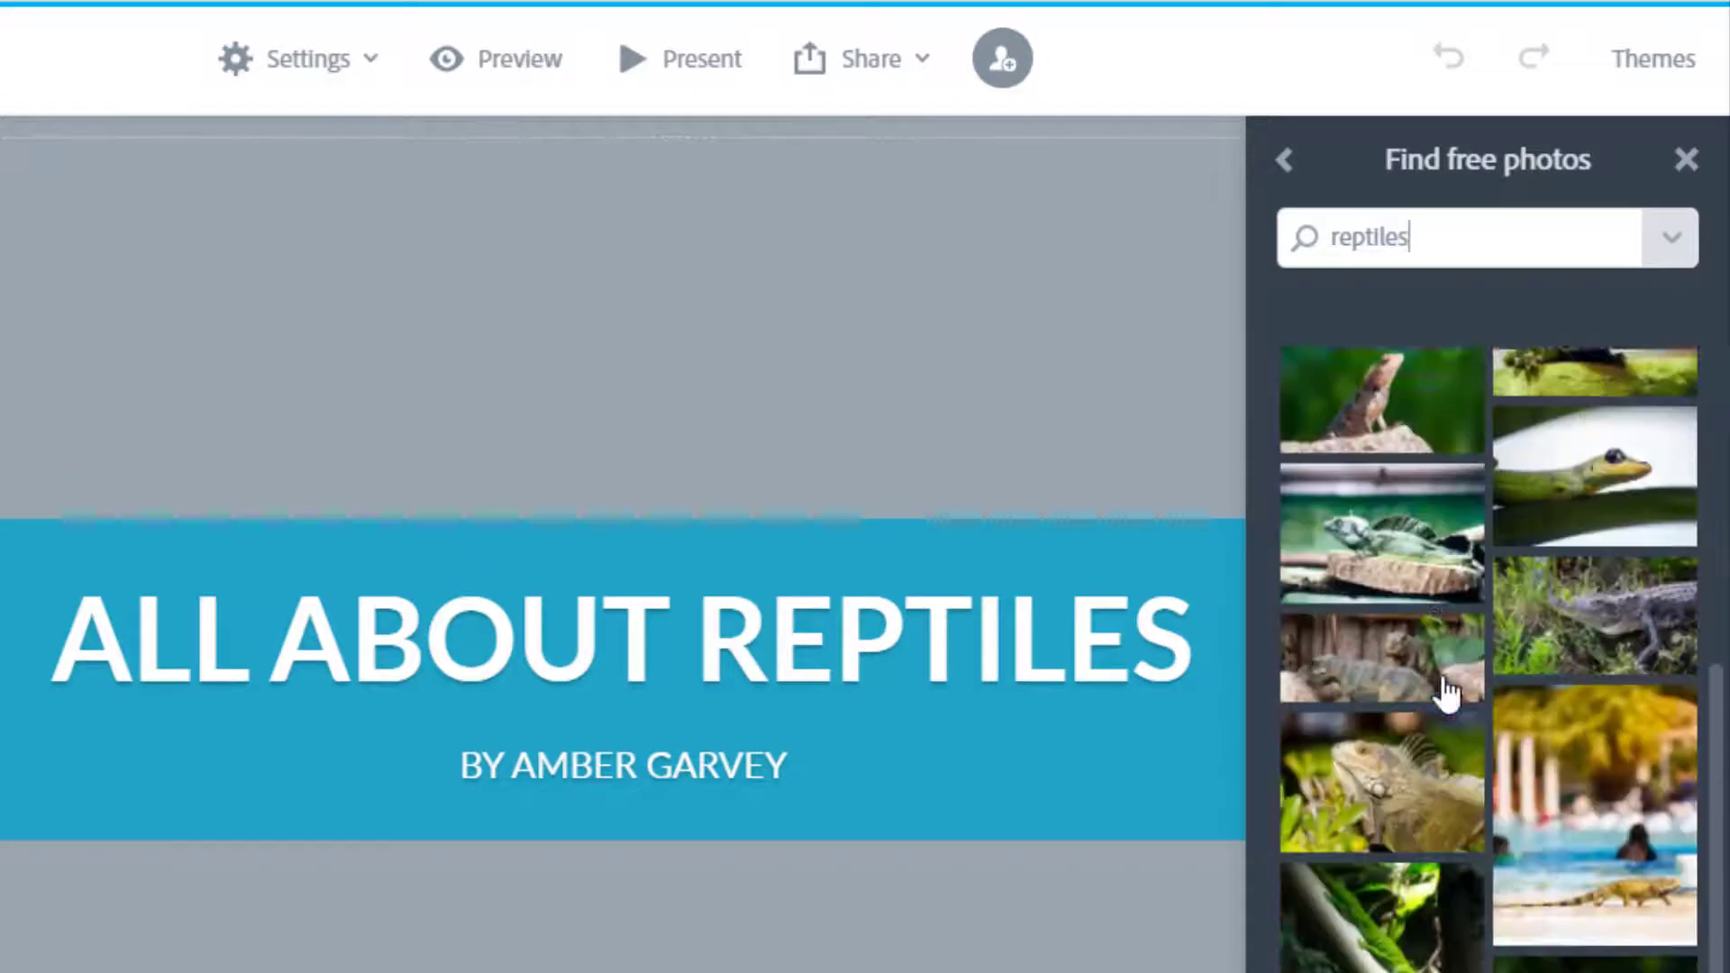
{"action": "scroll", "coordinate": [1446, 694], "scroll_direction": "down", "scroll_amount": 5}
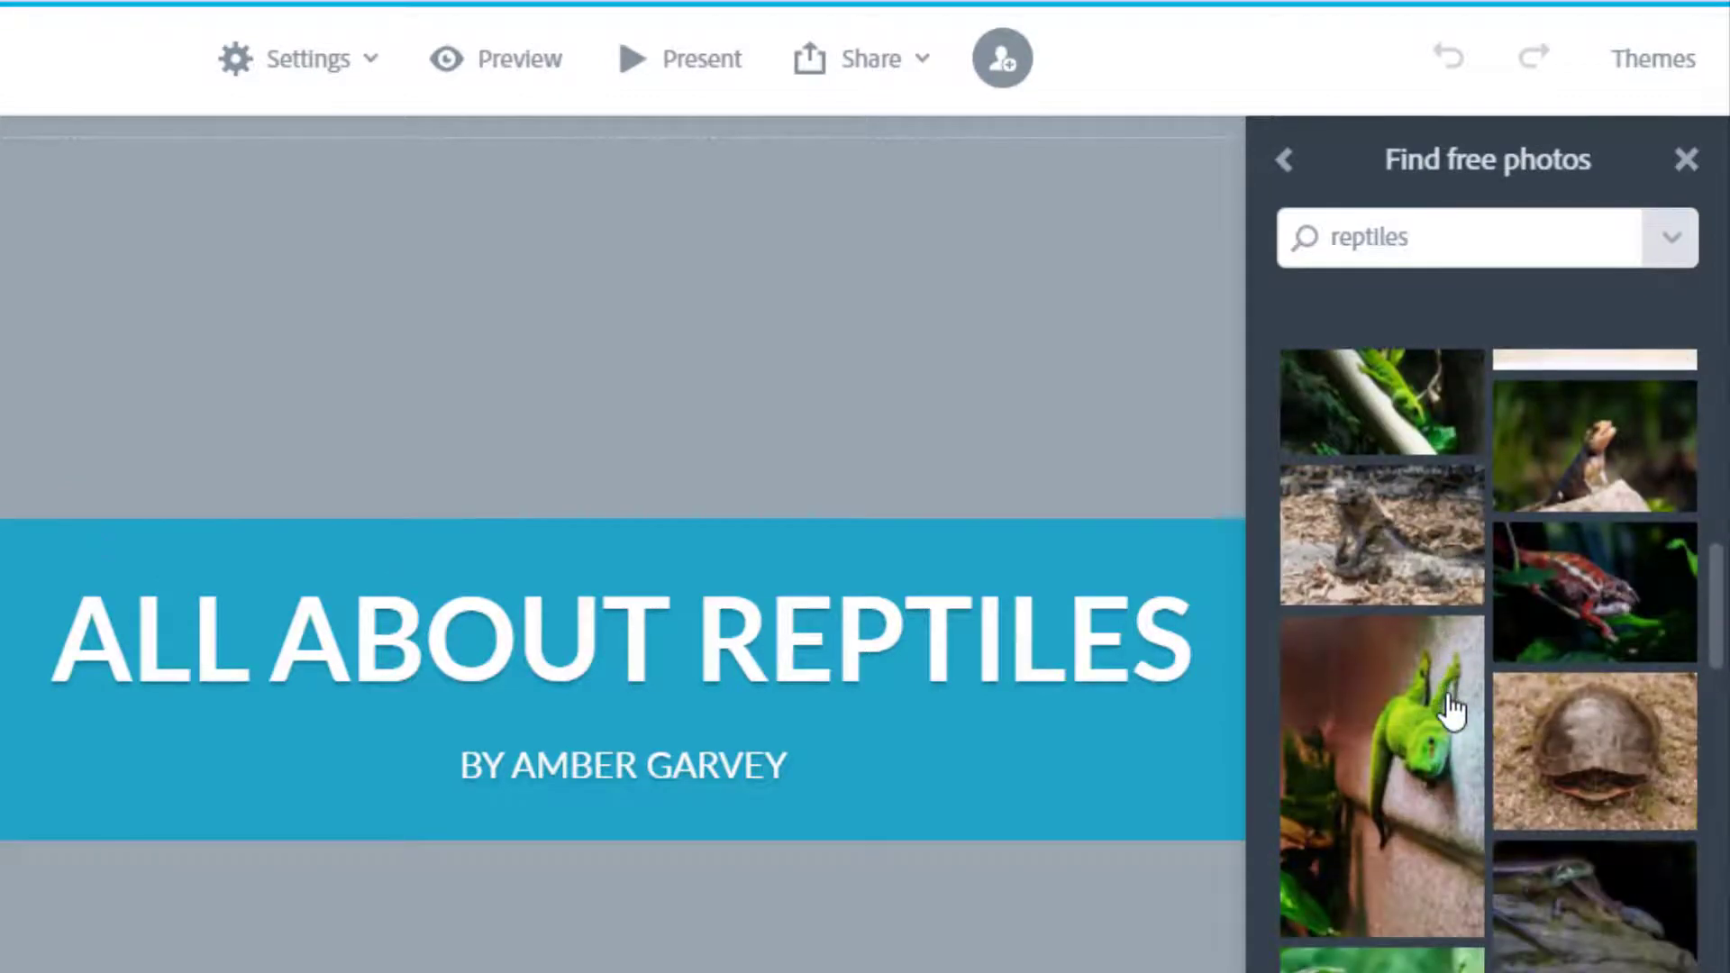
{"action": "scroll", "coordinate": [1453, 712], "scroll_direction": "down", "scroll_amount": 5}
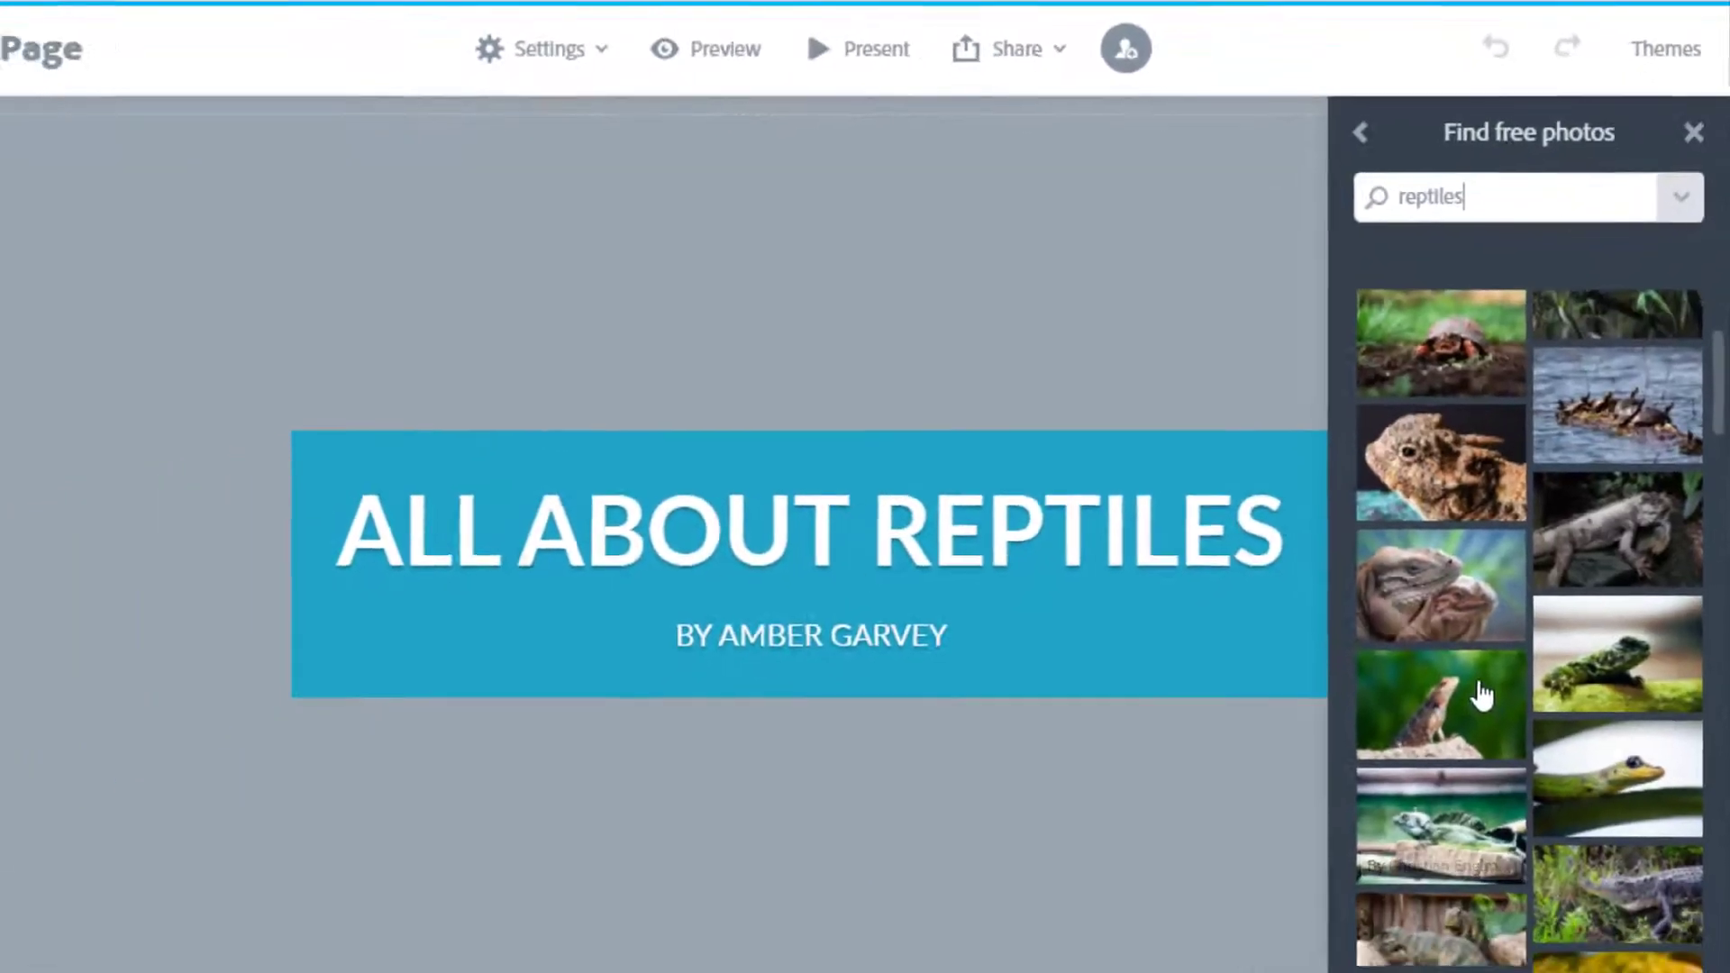
{"action": "scroll", "coordinate": [1496, 656], "scroll_direction": "down", "scroll_amount": 1}
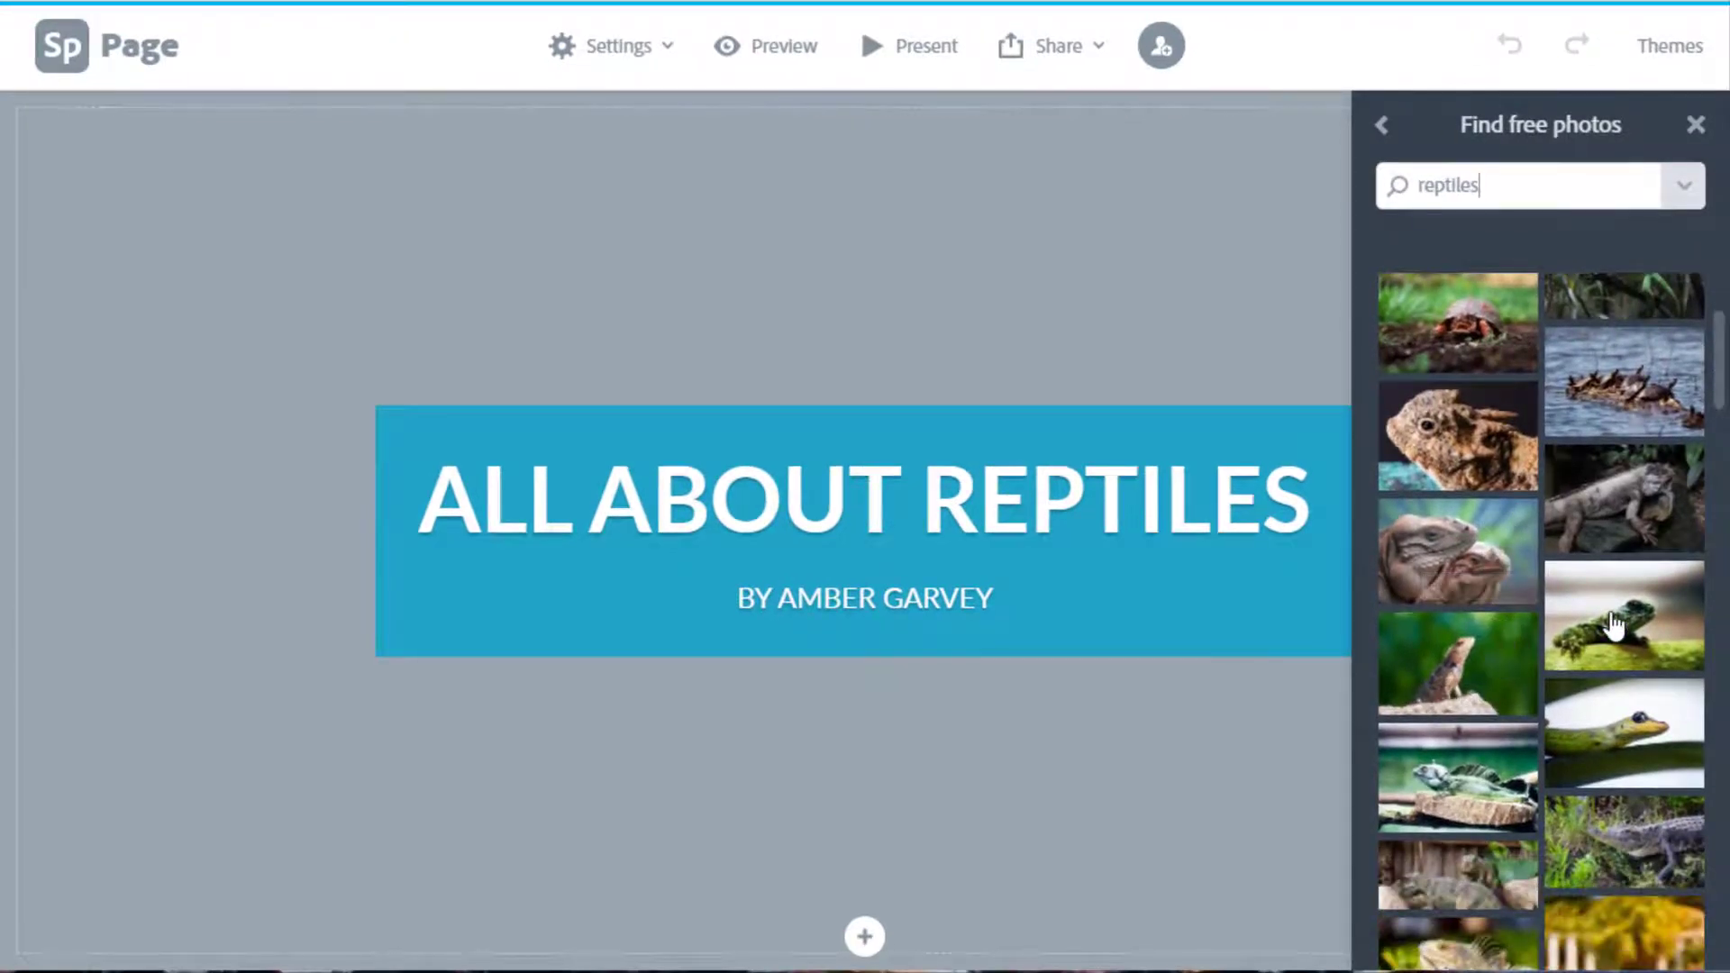
{"action": "left_click", "coordinate": [1496, 659]}
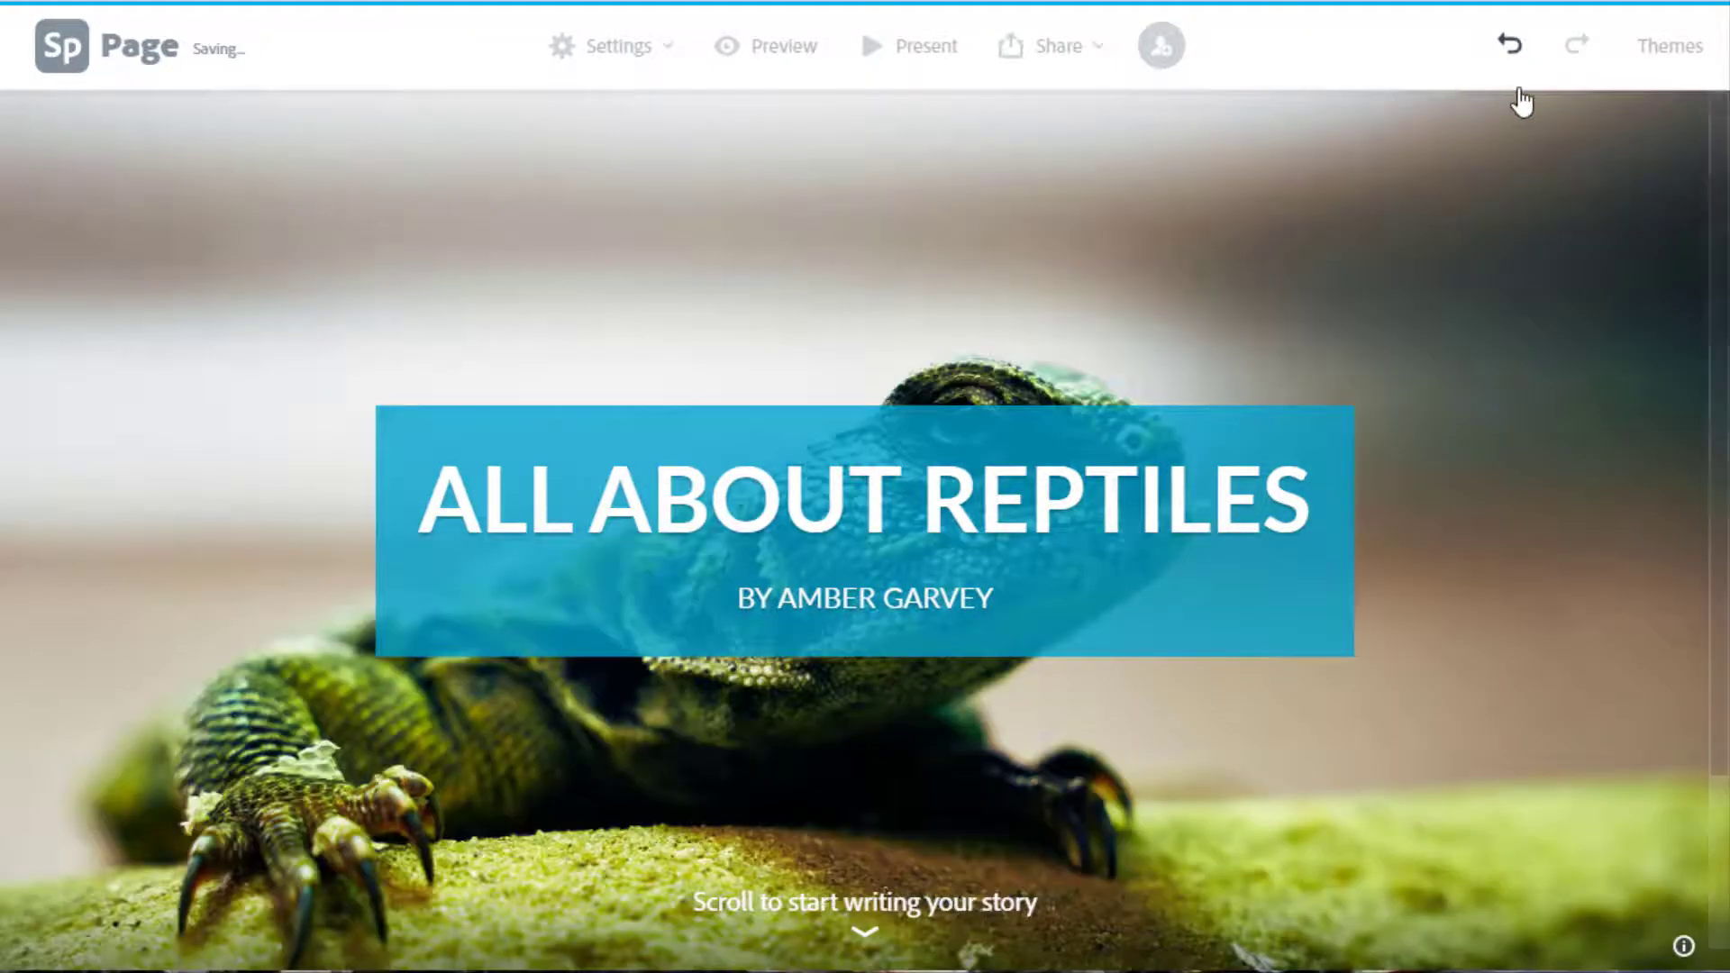
{"action": "left_click", "coordinate": [1503, 47]}
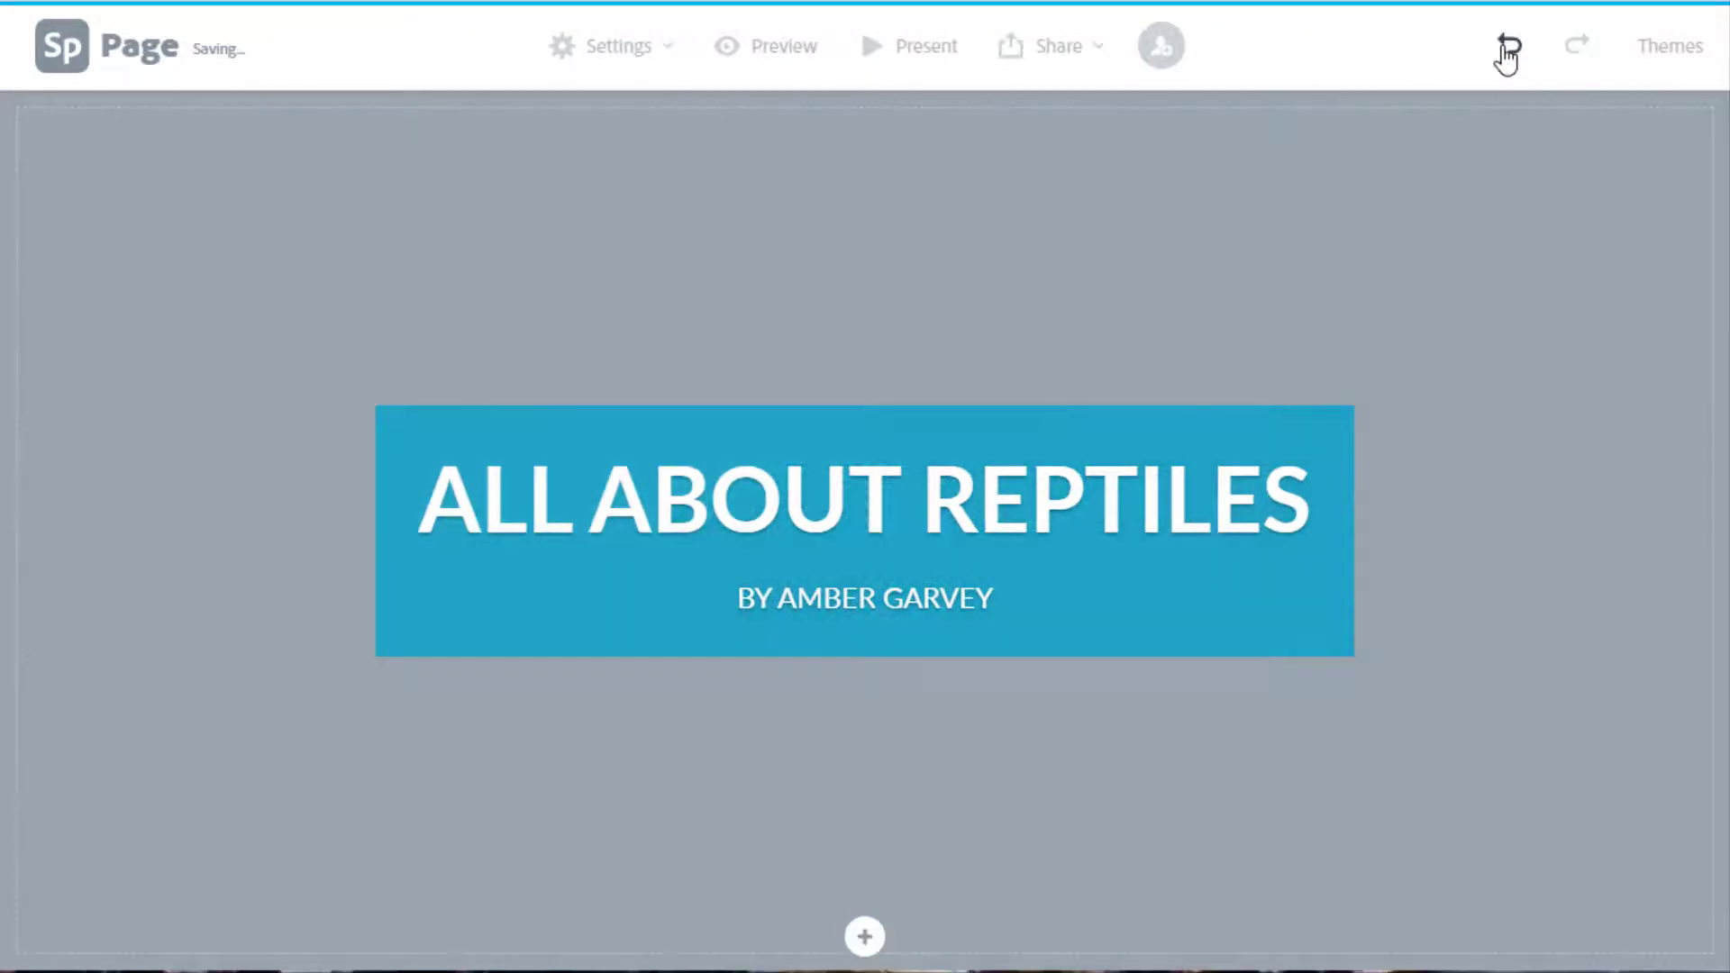
Set the lizard-by-the-pool photo from the reptile results as the title background.
{"action": "left_click", "coordinate": [867, 937]}
{"action": "left_click", "coordinate": [883, 870]}
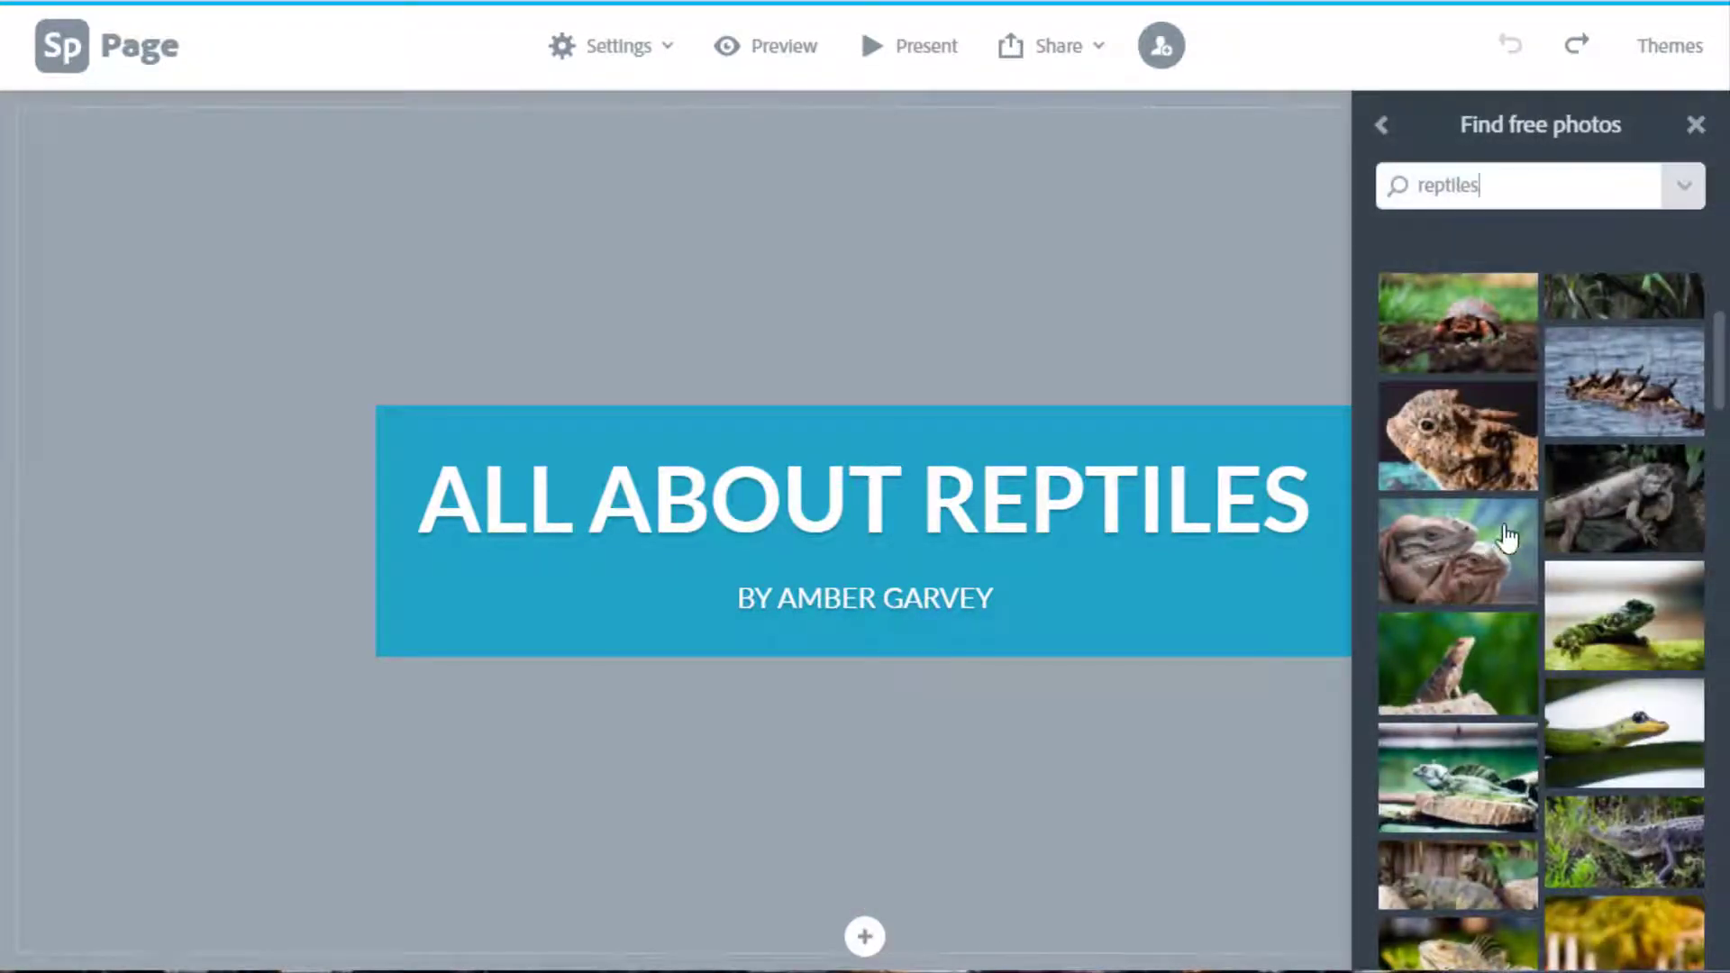
{"action": "scroll", "coordinate": [1591, 568], "scroll_direction": "down", "scroll_amount": 3}
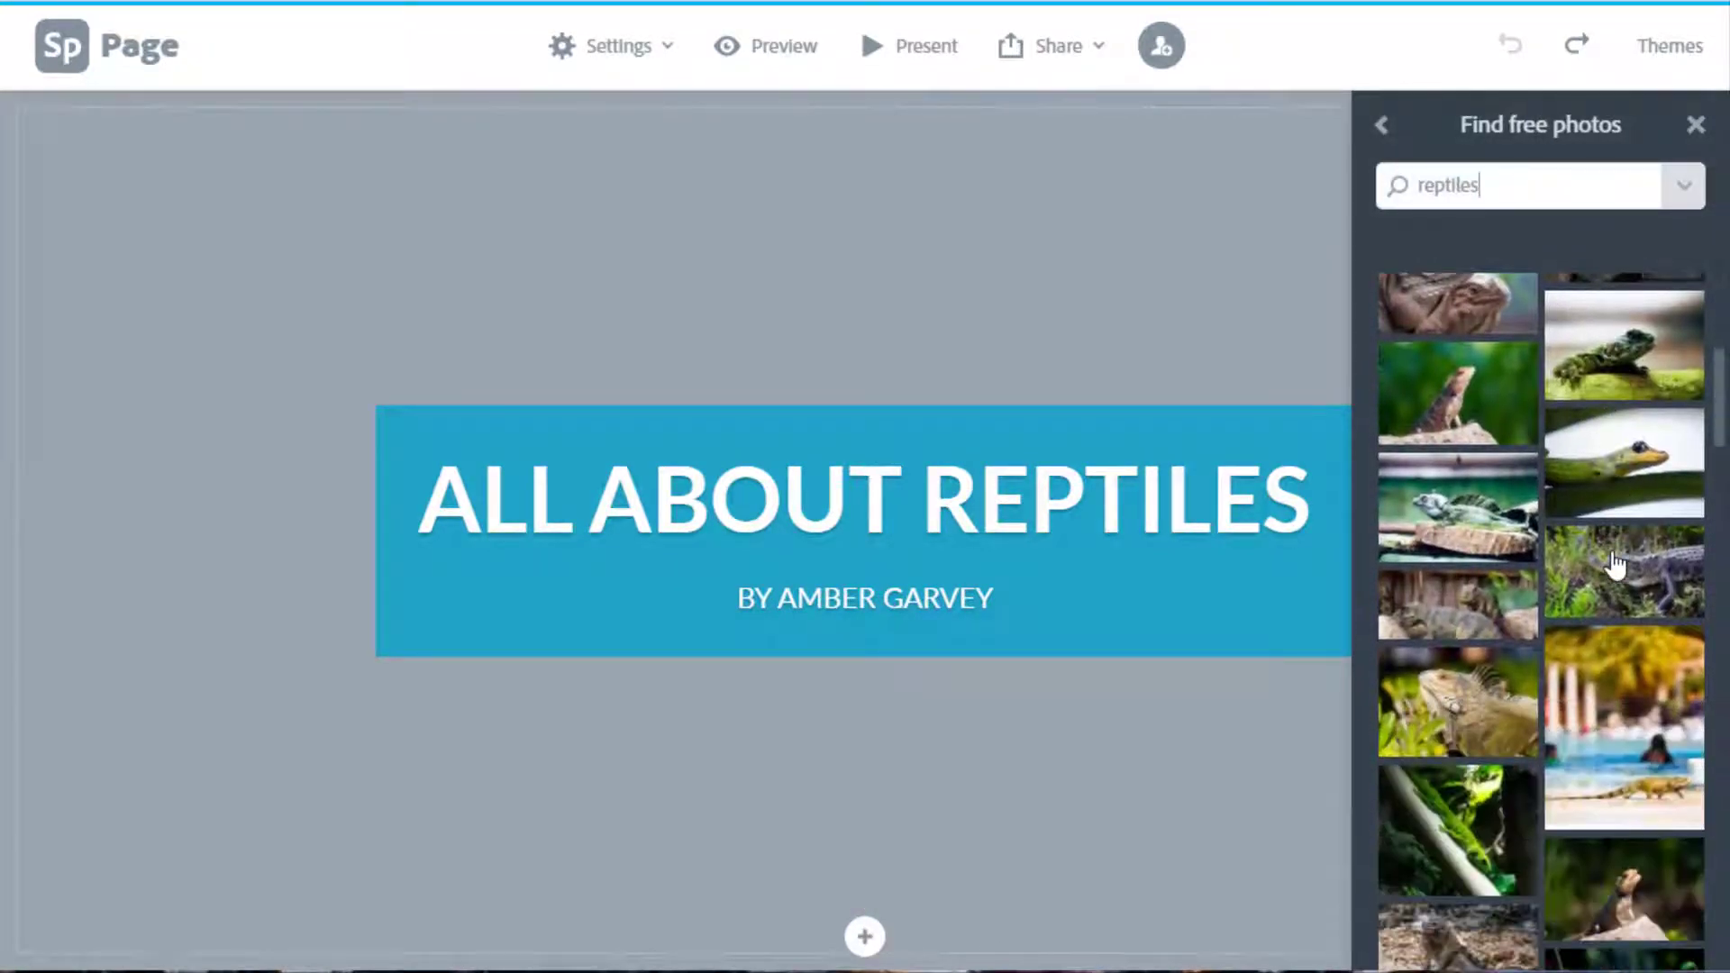
{"action": "left_click", "coordinate": [1613, 709]}
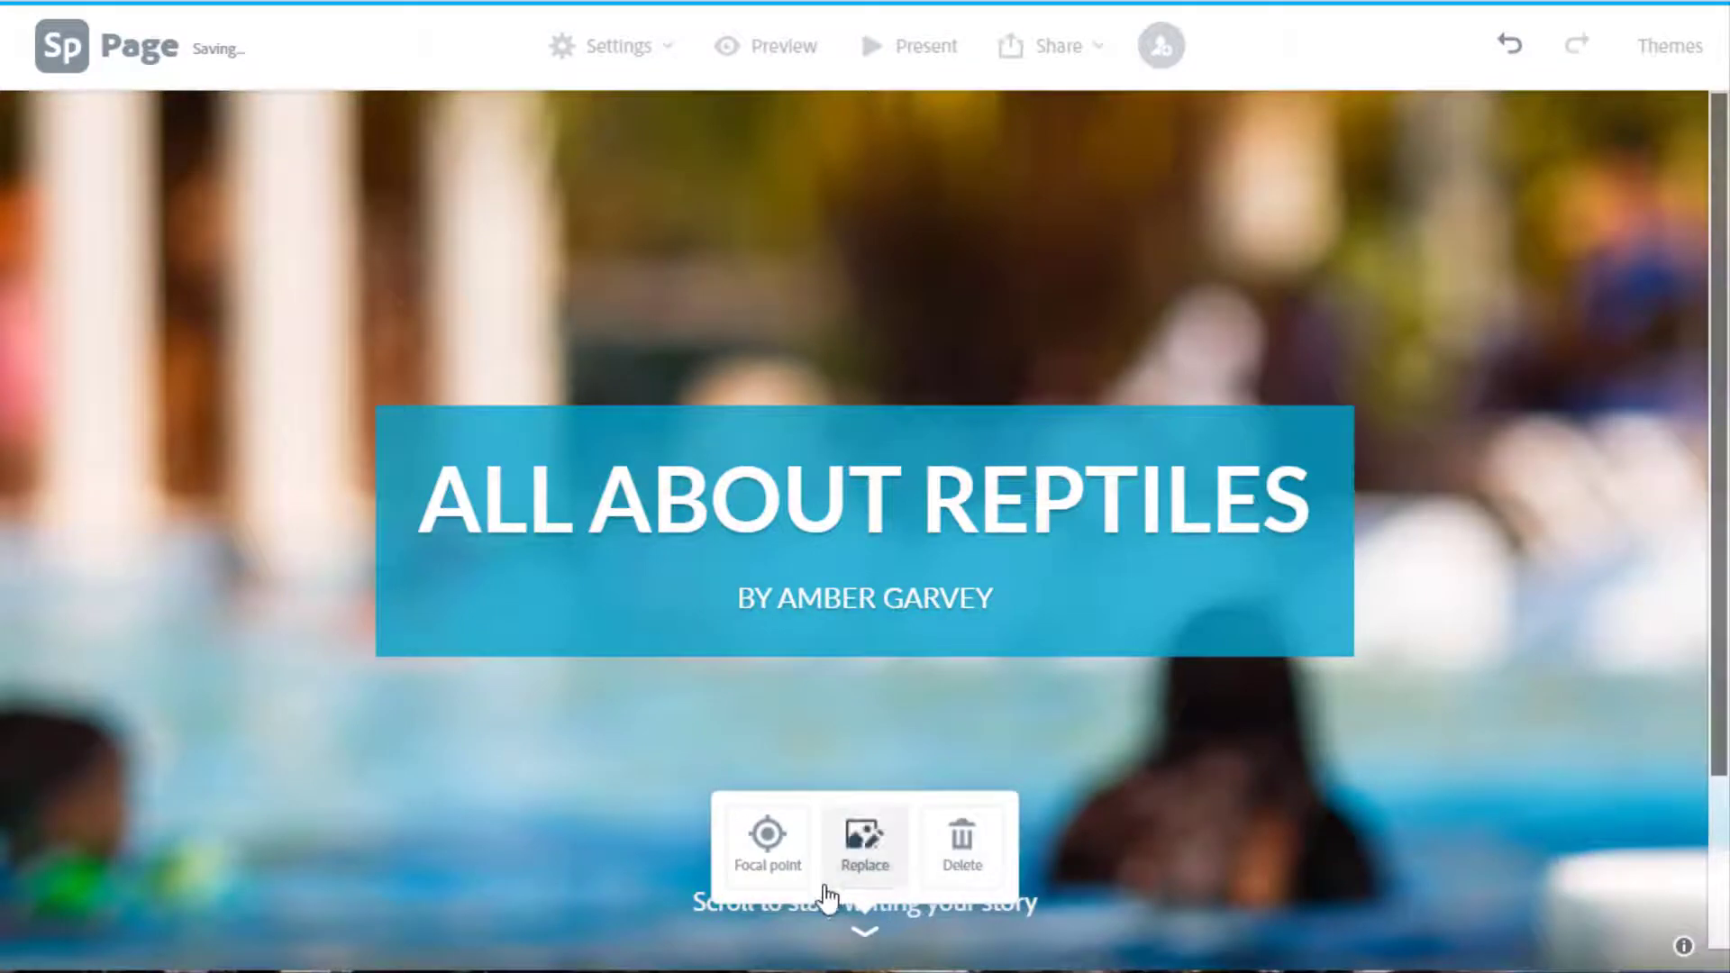
Move the background photo's focal point onto the iguana and save it.
{"action": "left_click", "coordinate": [766, 852]}
{"action": "left_click_drag", "start_coordinate": [864, 531], "coordinate": [1057, 799]}
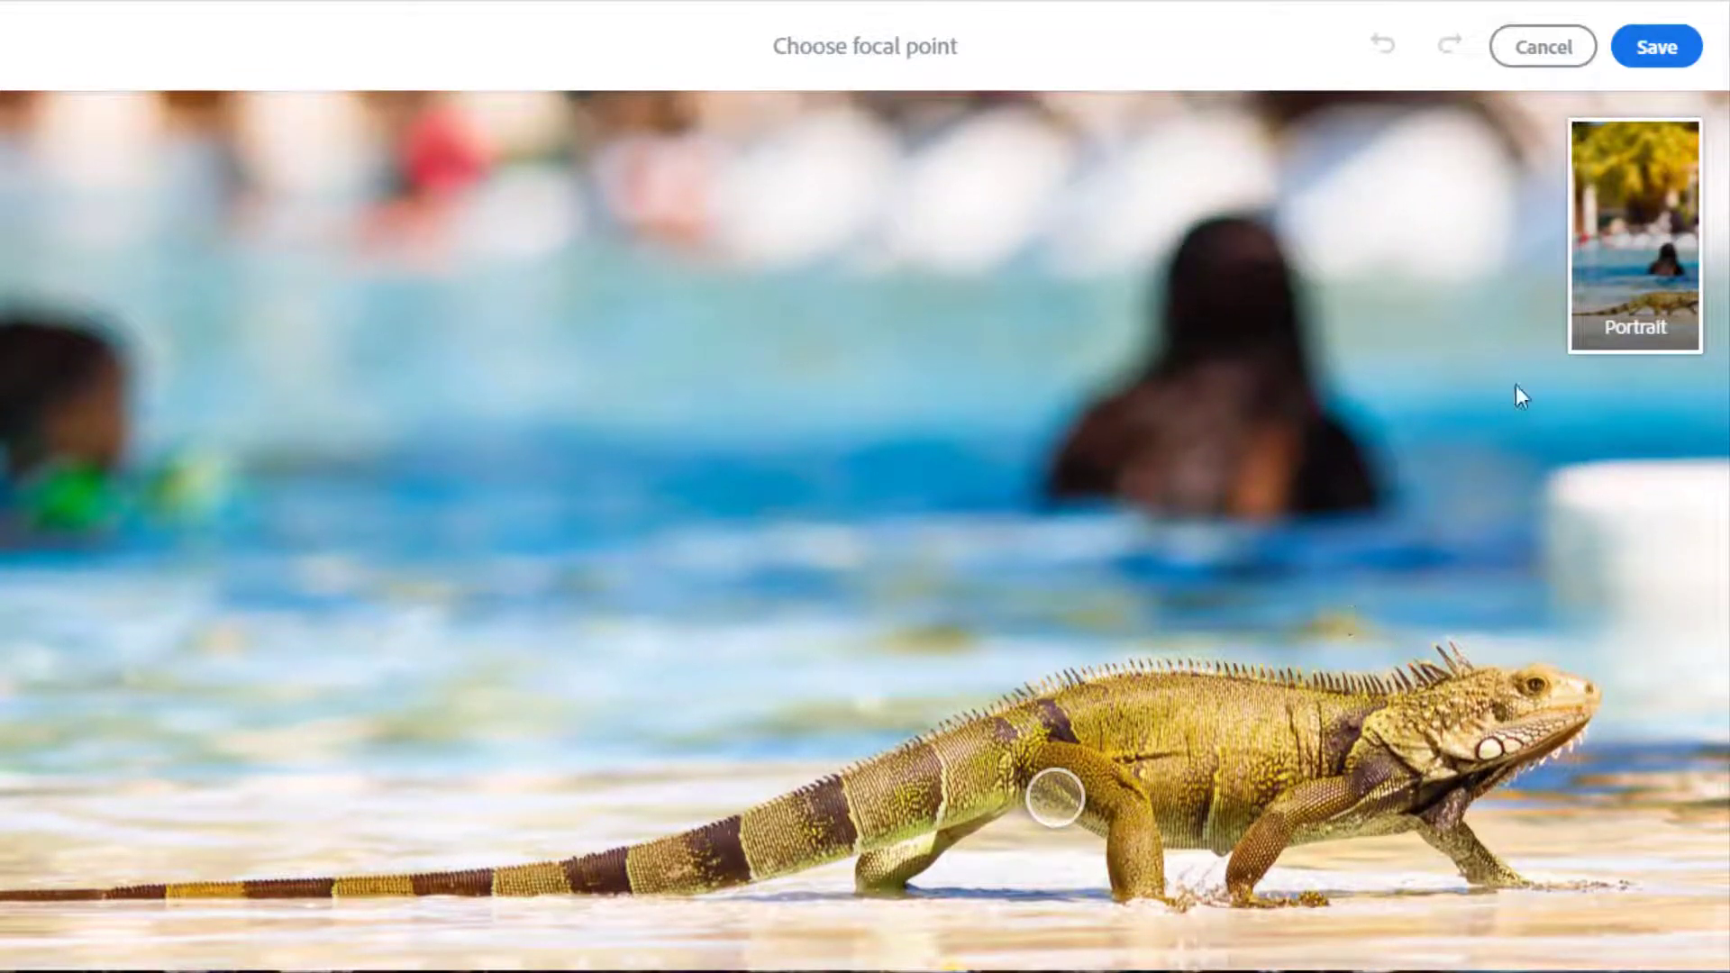
{"action": "left_click", "coordinate": [1651, 56]}
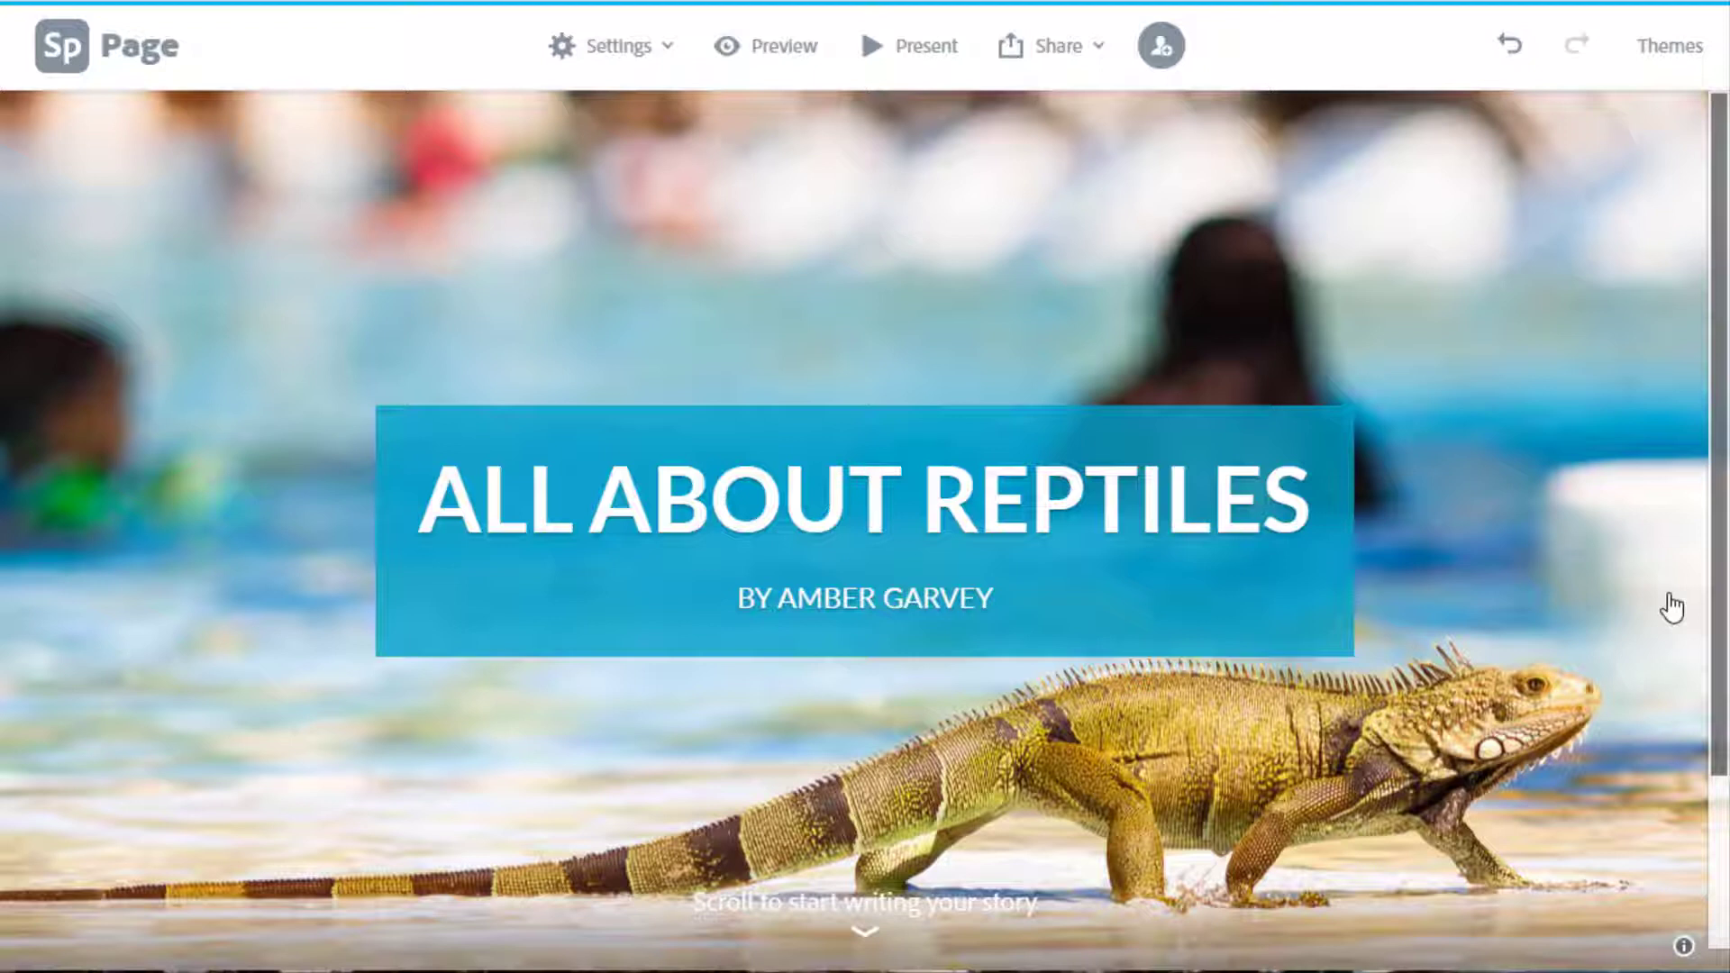
{"action": "left_click", "coordinate": [1352, 746]}
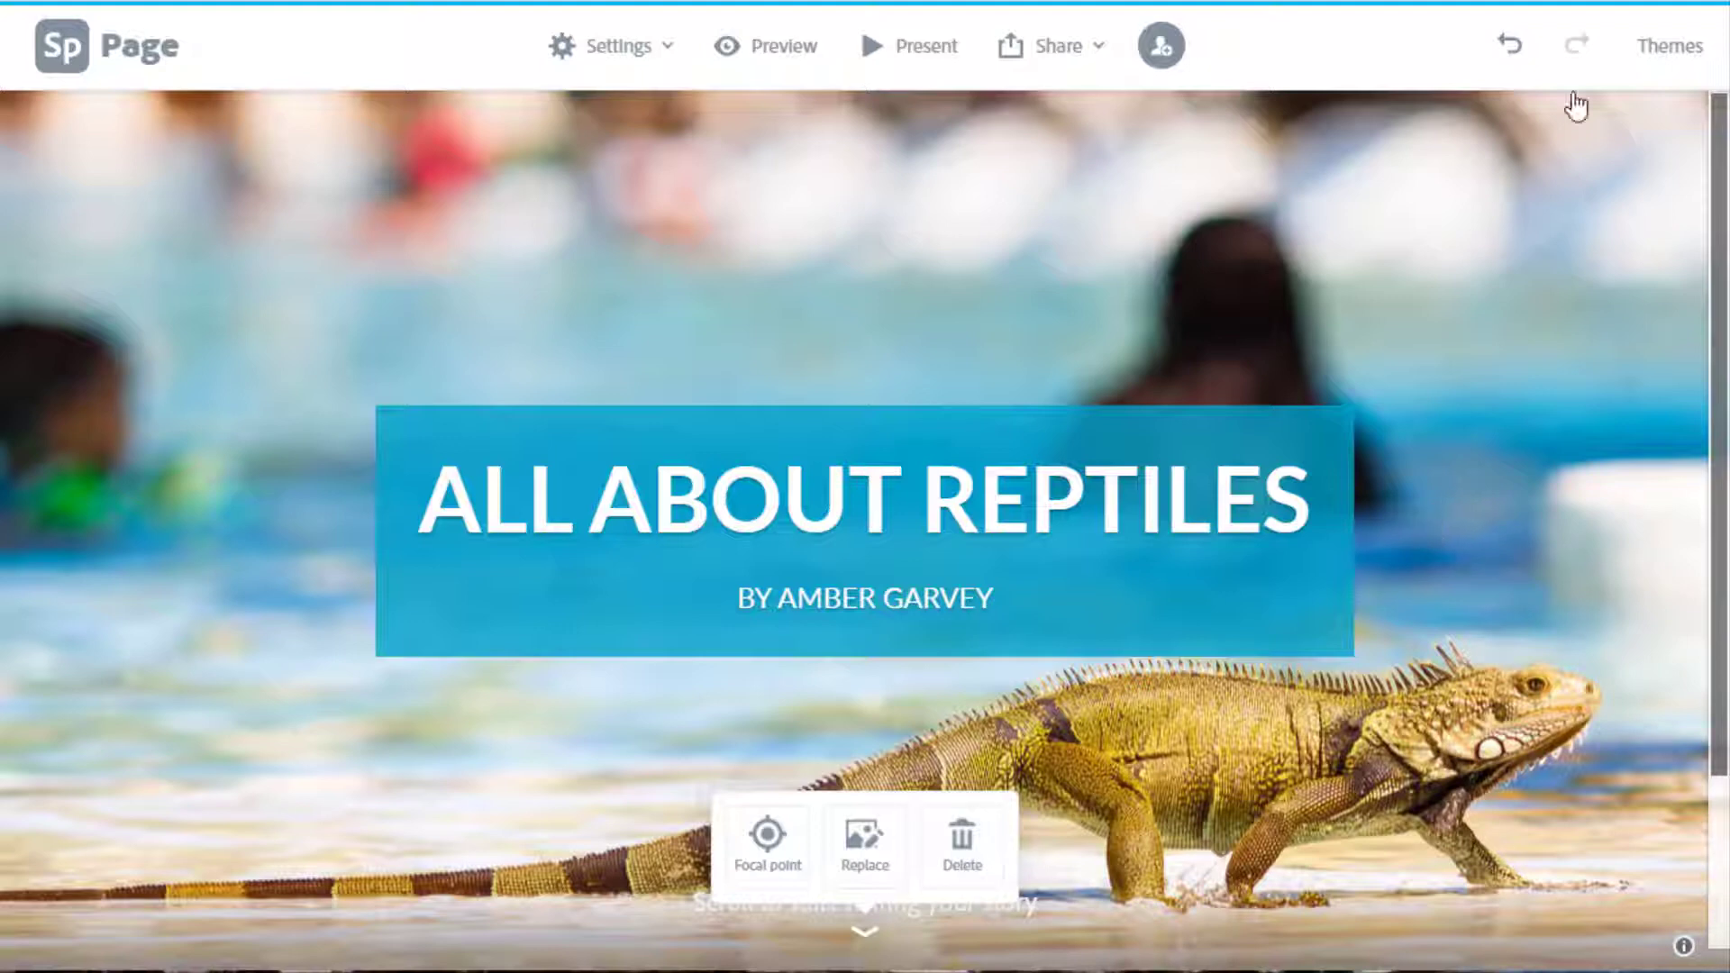
Scroll below the title card to reveal the Photo, Text, Video content block options.
{"action": "left_click_drag", "start_coordinate": [1721, 224], "coordinate": [1711, 436]}
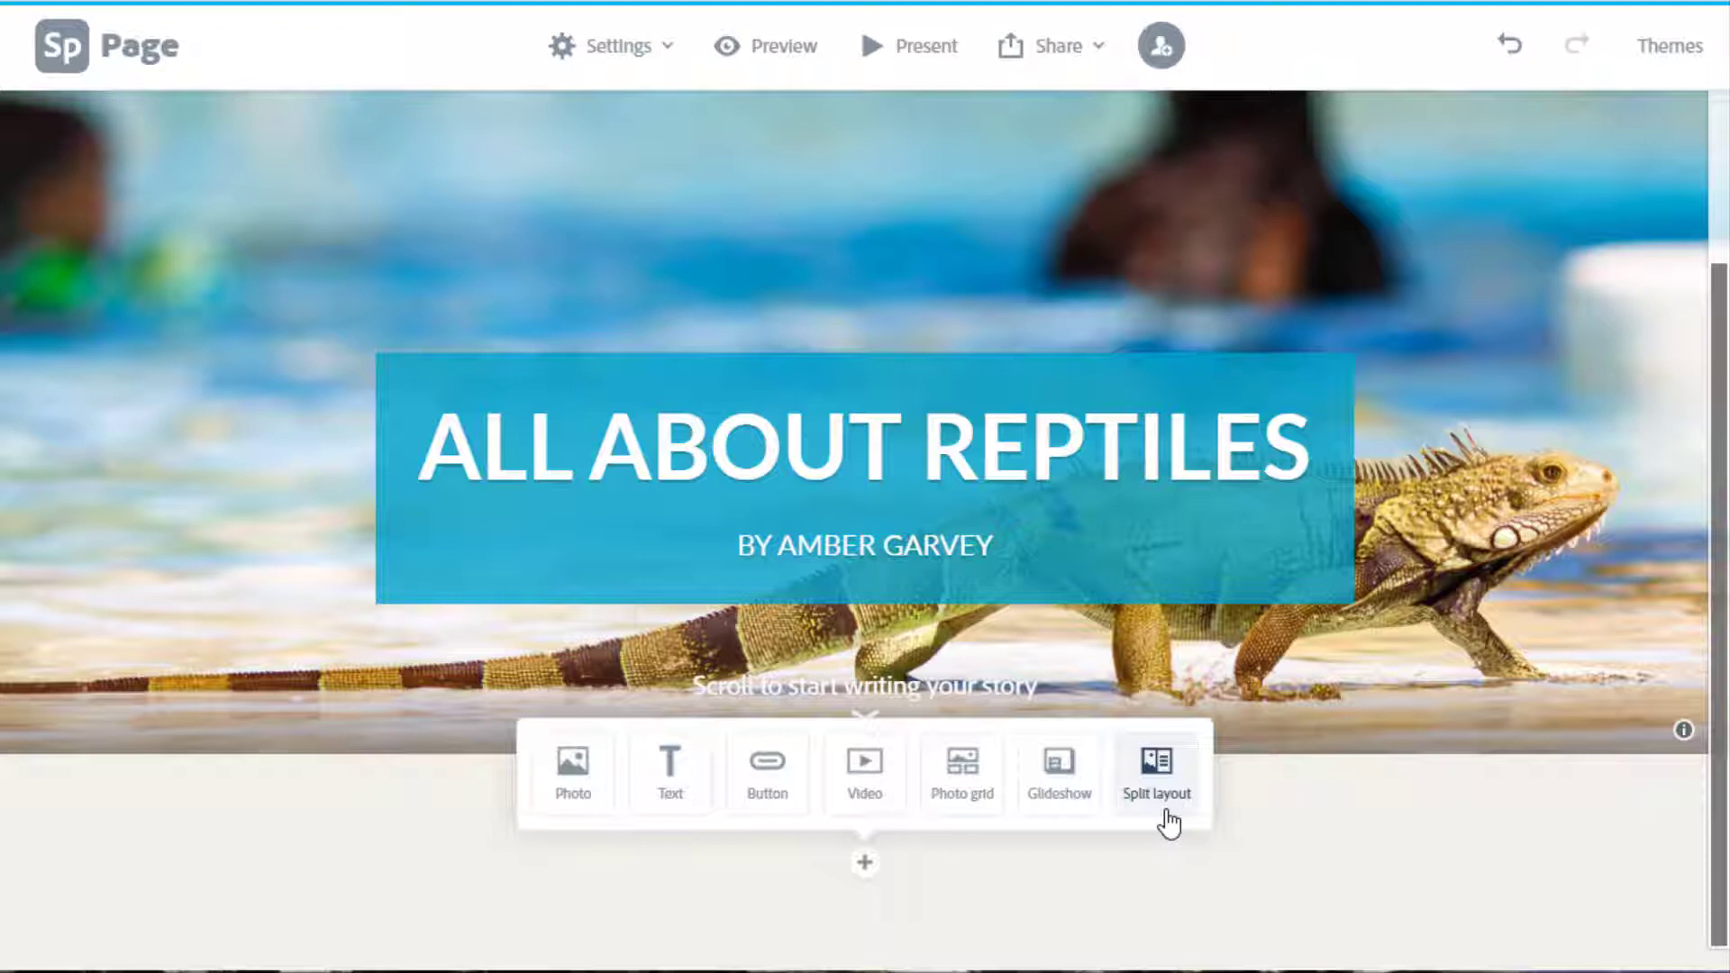
Add a Text block and paste the prepared paragraph about scaly, cold-blooded reptiles.
{"action": "left_click", "coordinate": [679, 797]}
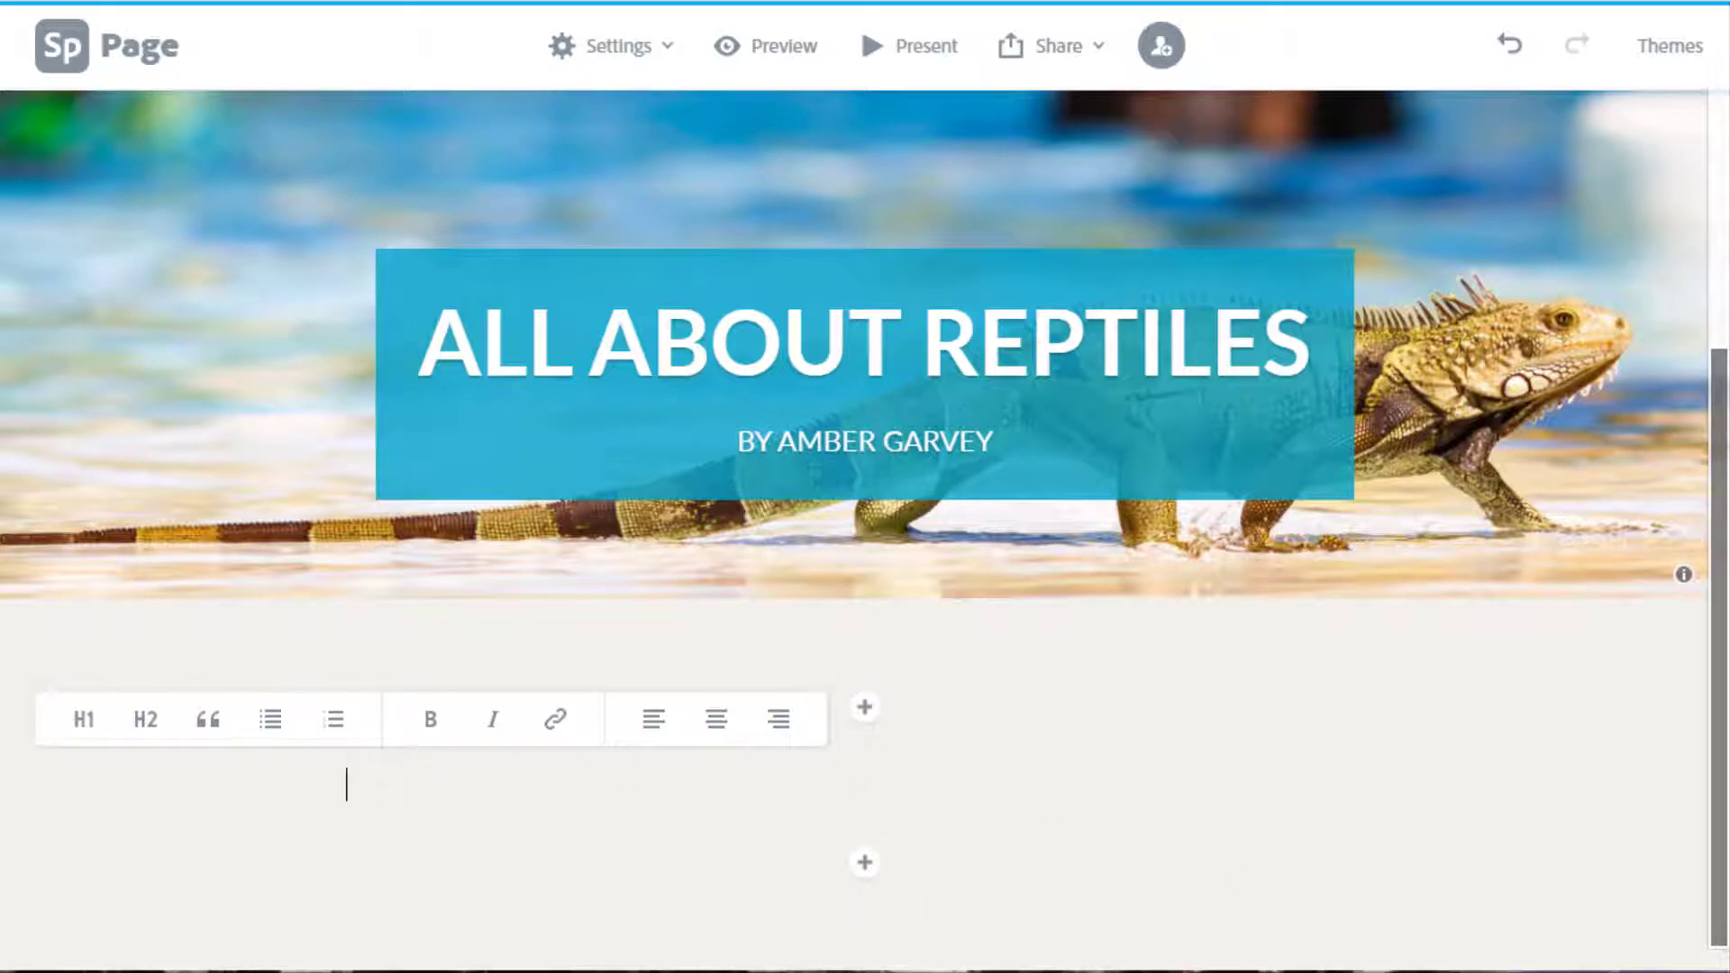
{"action": "key", "text": "ctrl+v"}
{"action": "scroll", "coordinate": [1361, 714], "scroll_direction": "down", "scroll_amount": 2}
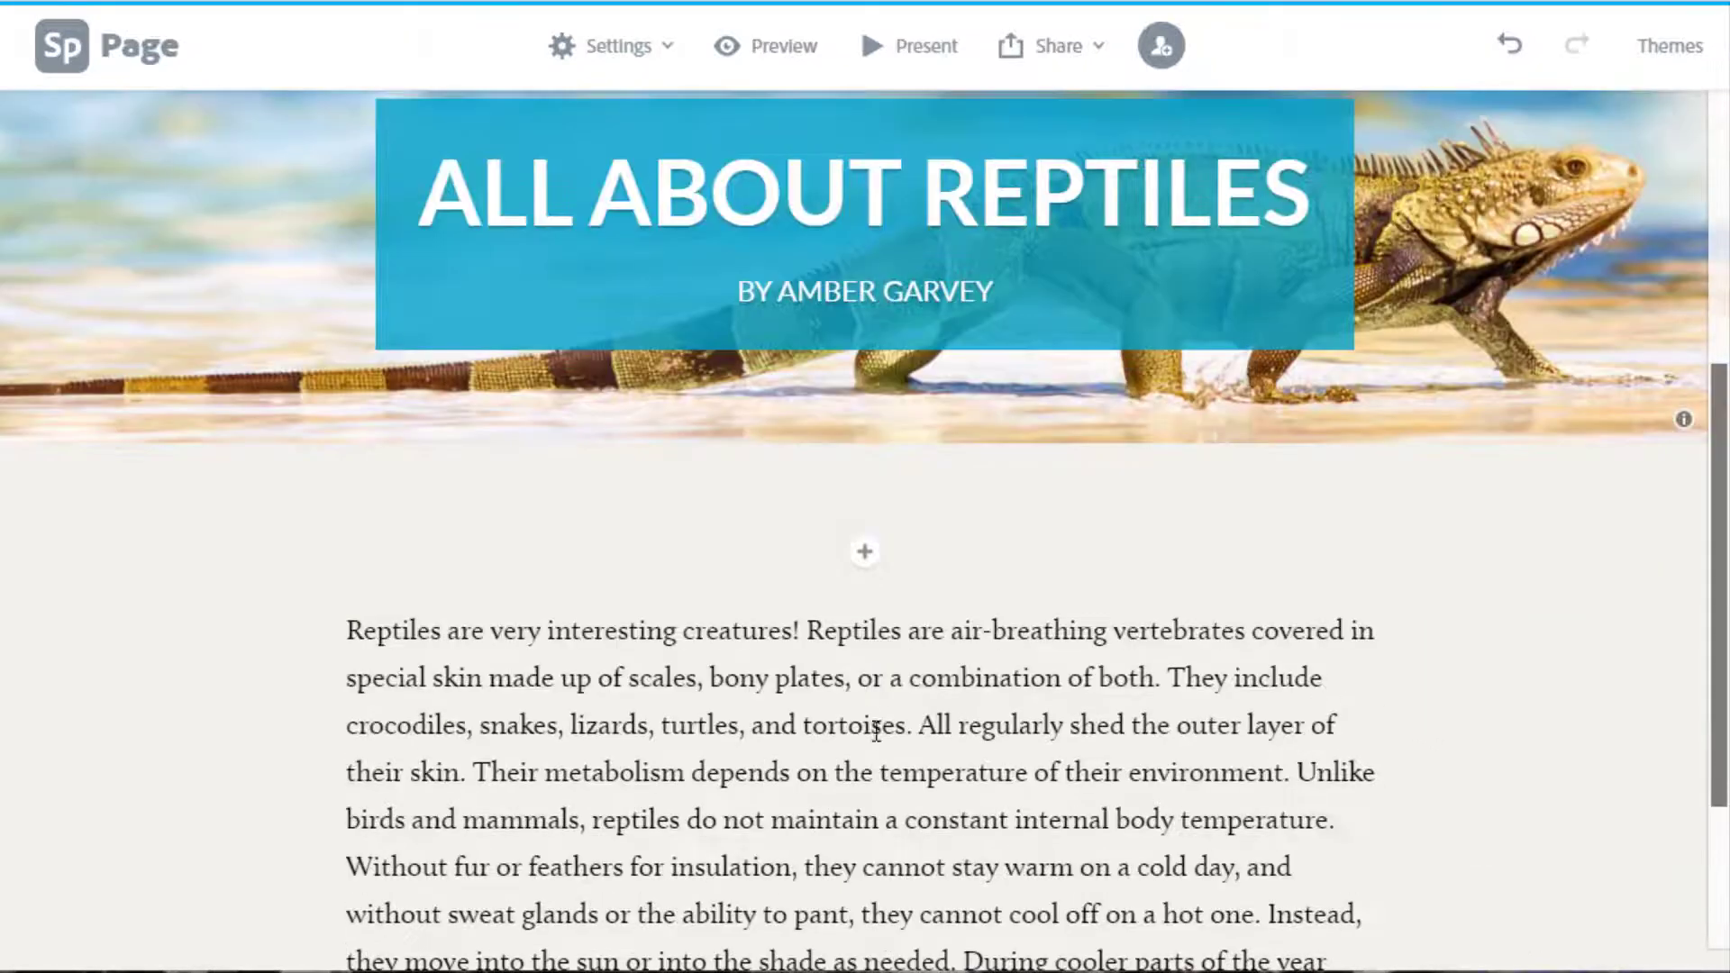
{"action": "scroll", "coordinate": [730, 732], "scroll_direction": "down", "scroll_amount": 2}
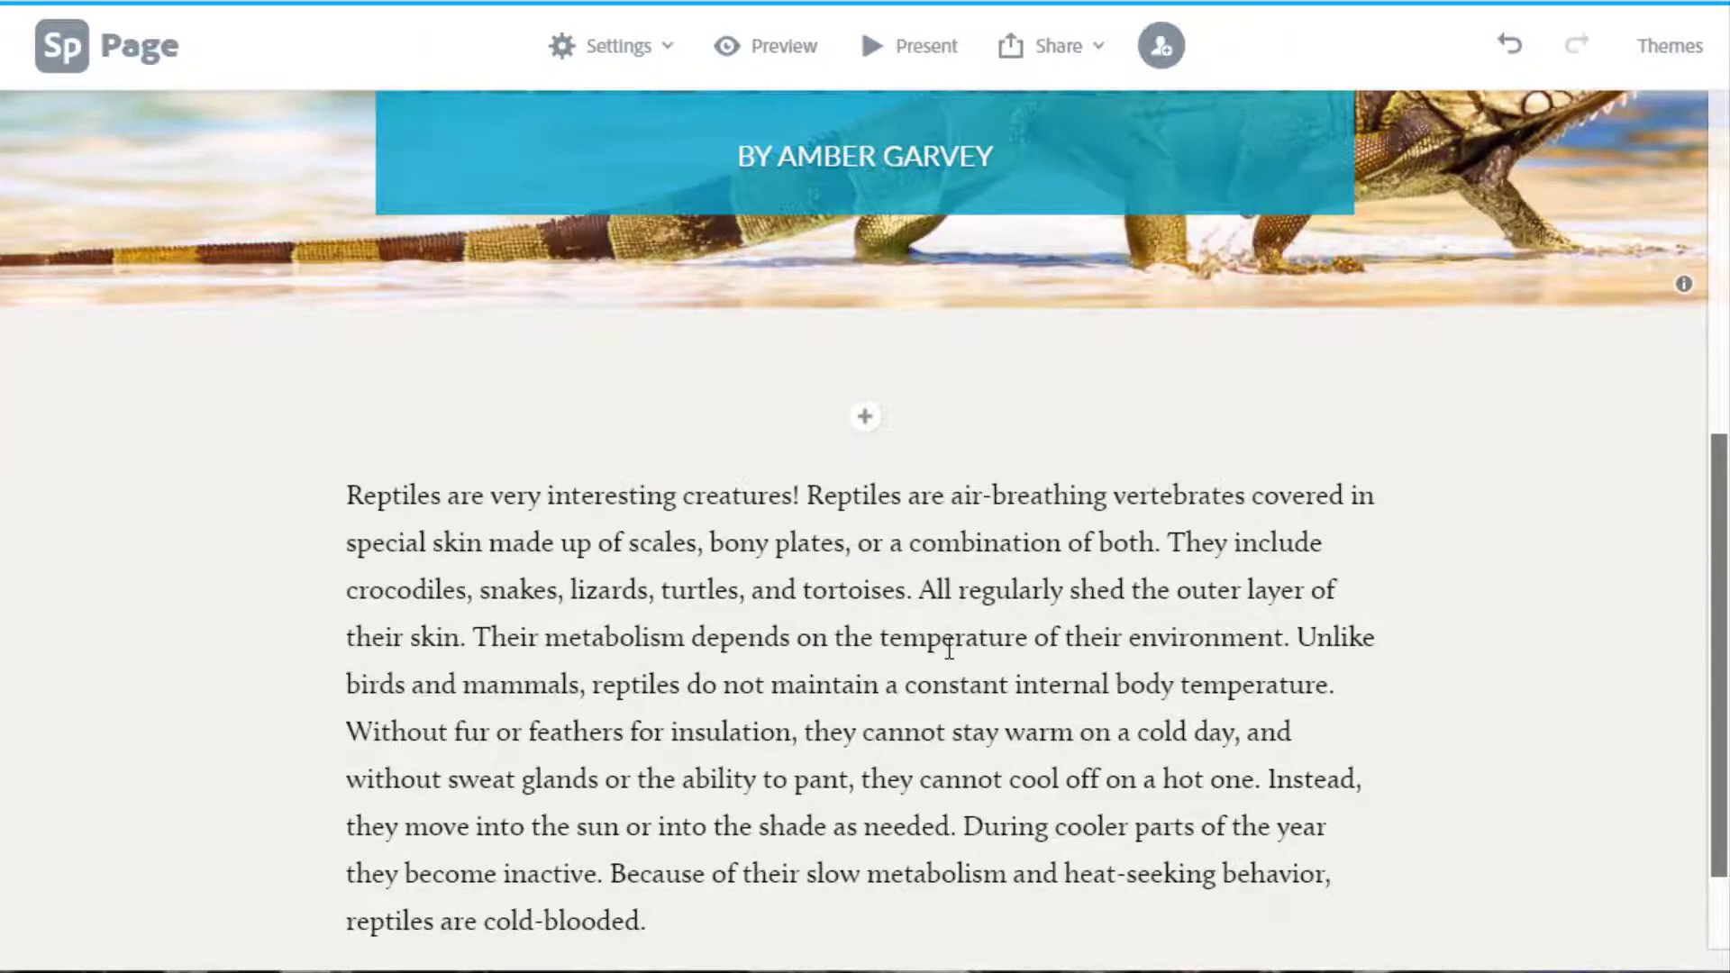
{"action": "scroll", "coordinate": [949, 648], "scroll_direction": "down", "scroll_amount": 2}
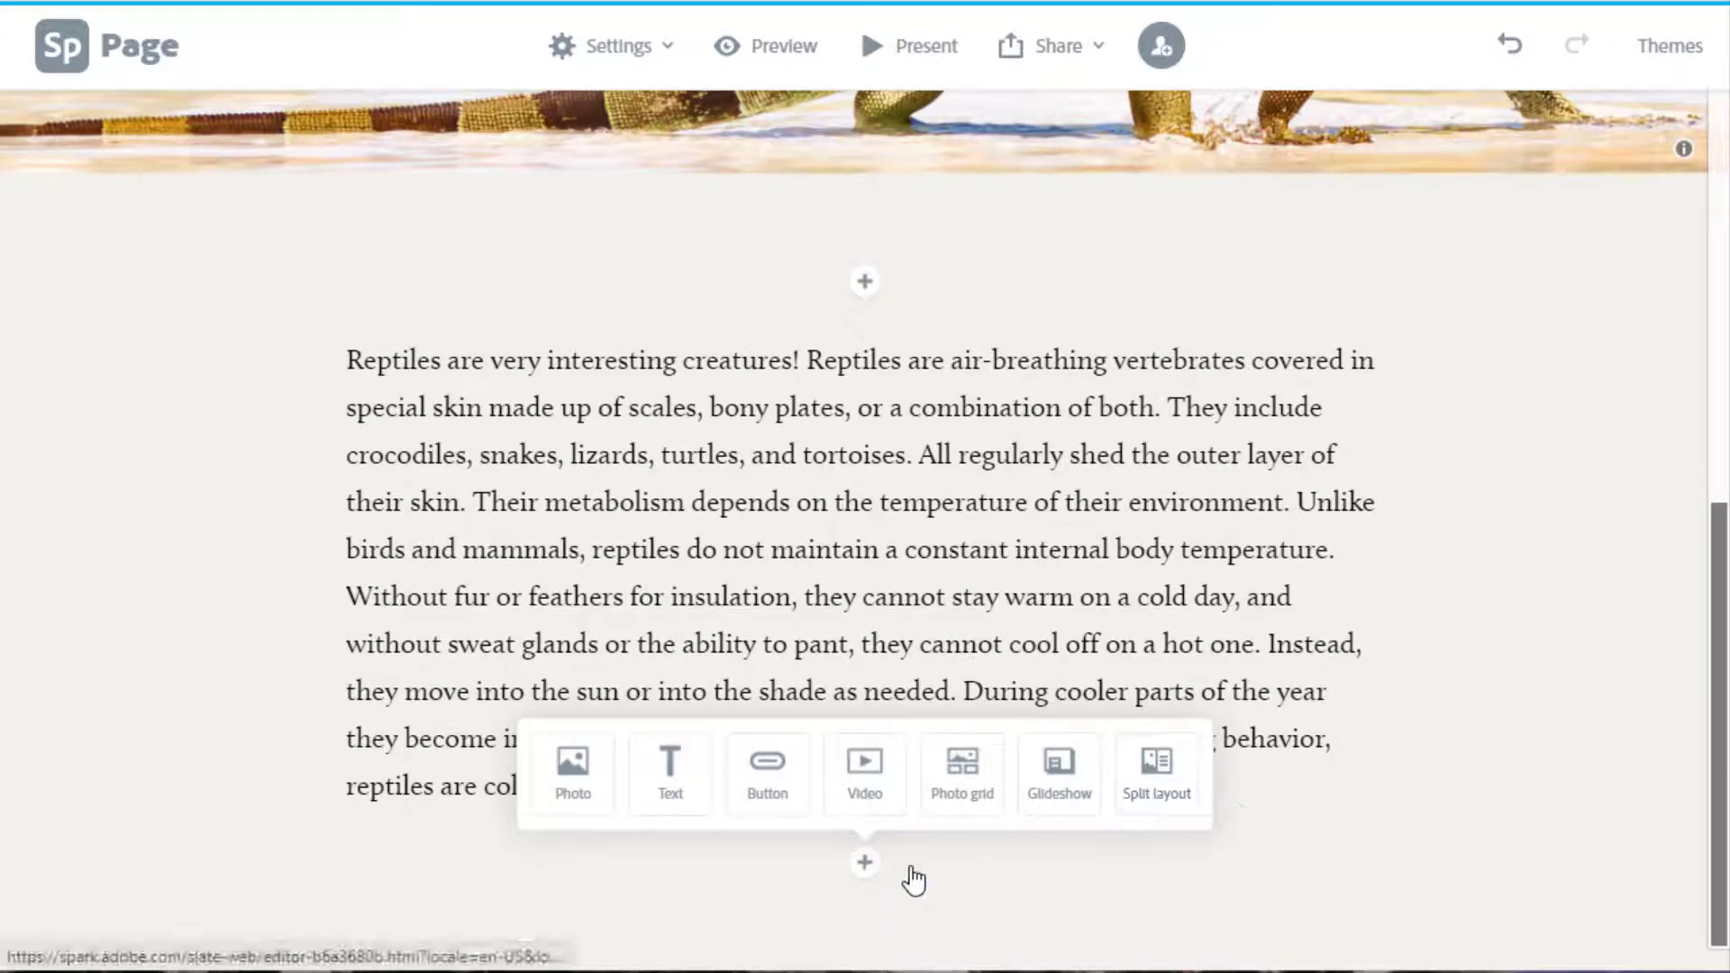
Insert the free 'reptiles' result showing turtles basking on a log below the paragraph.
{"action": "scroll", "coordinate": [1229, 618], "scroll_direction": "up", "scroll_amount": 4}
{"action": "scroll", "coordinate": [1228, 618], "scroll_direction": "down", "scroll_amount": 4}
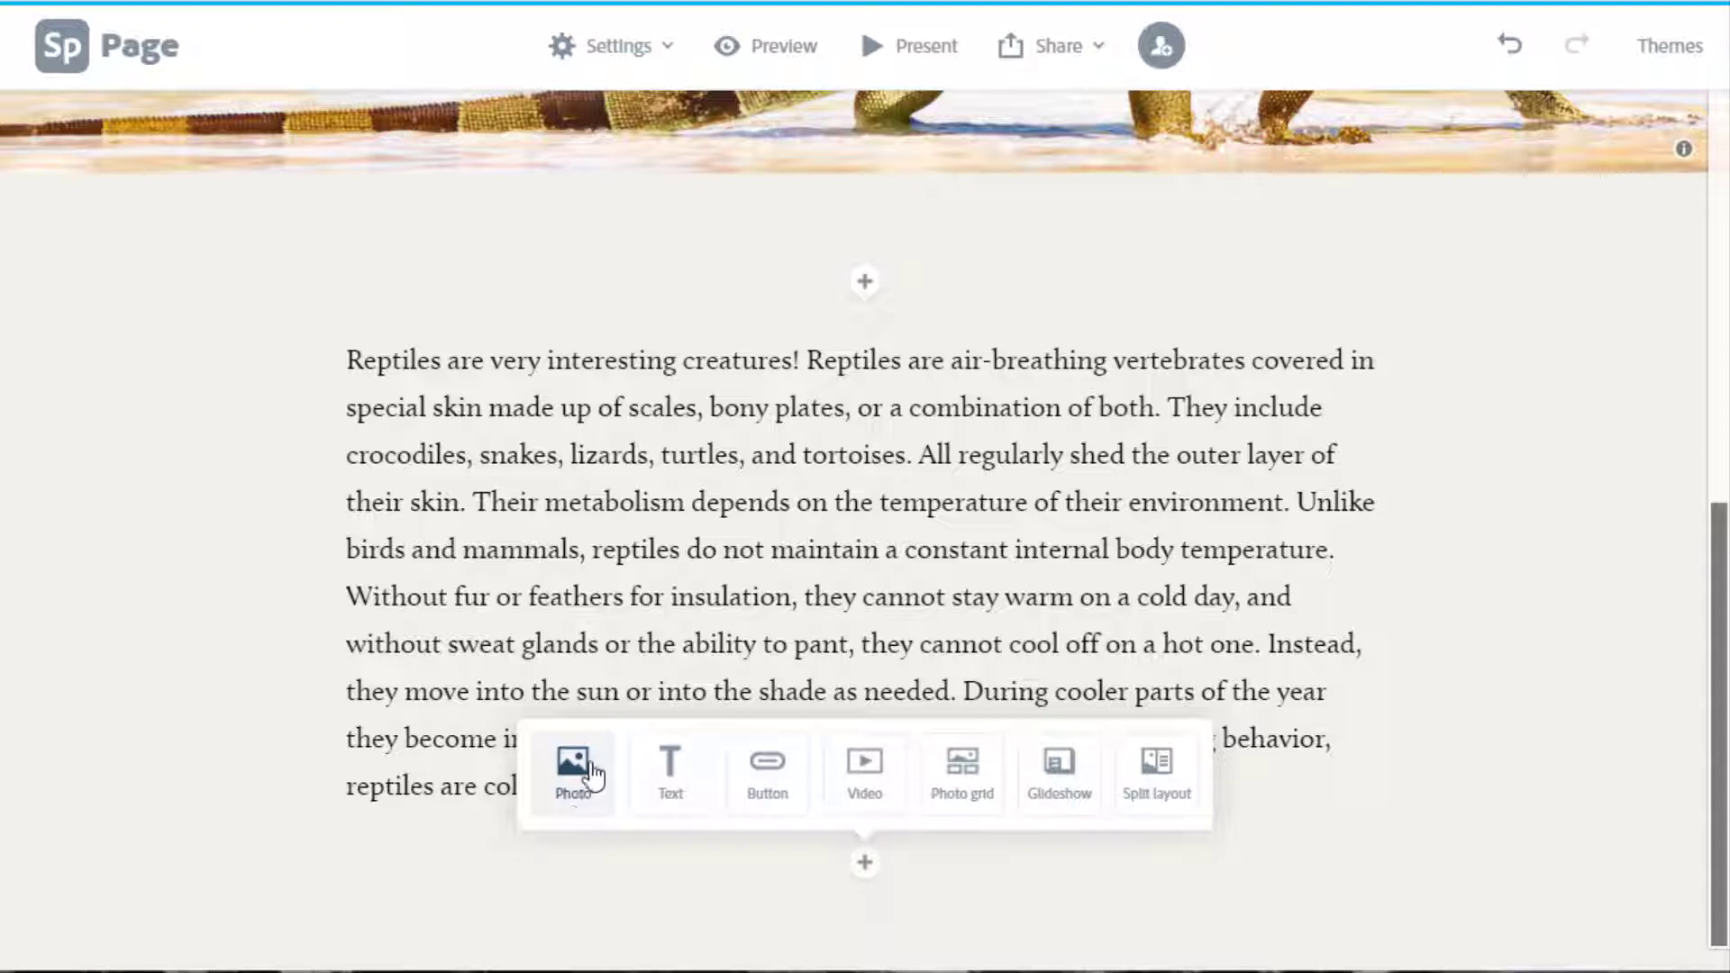
{"action": "left_click", "coordinate": [582, 800]}
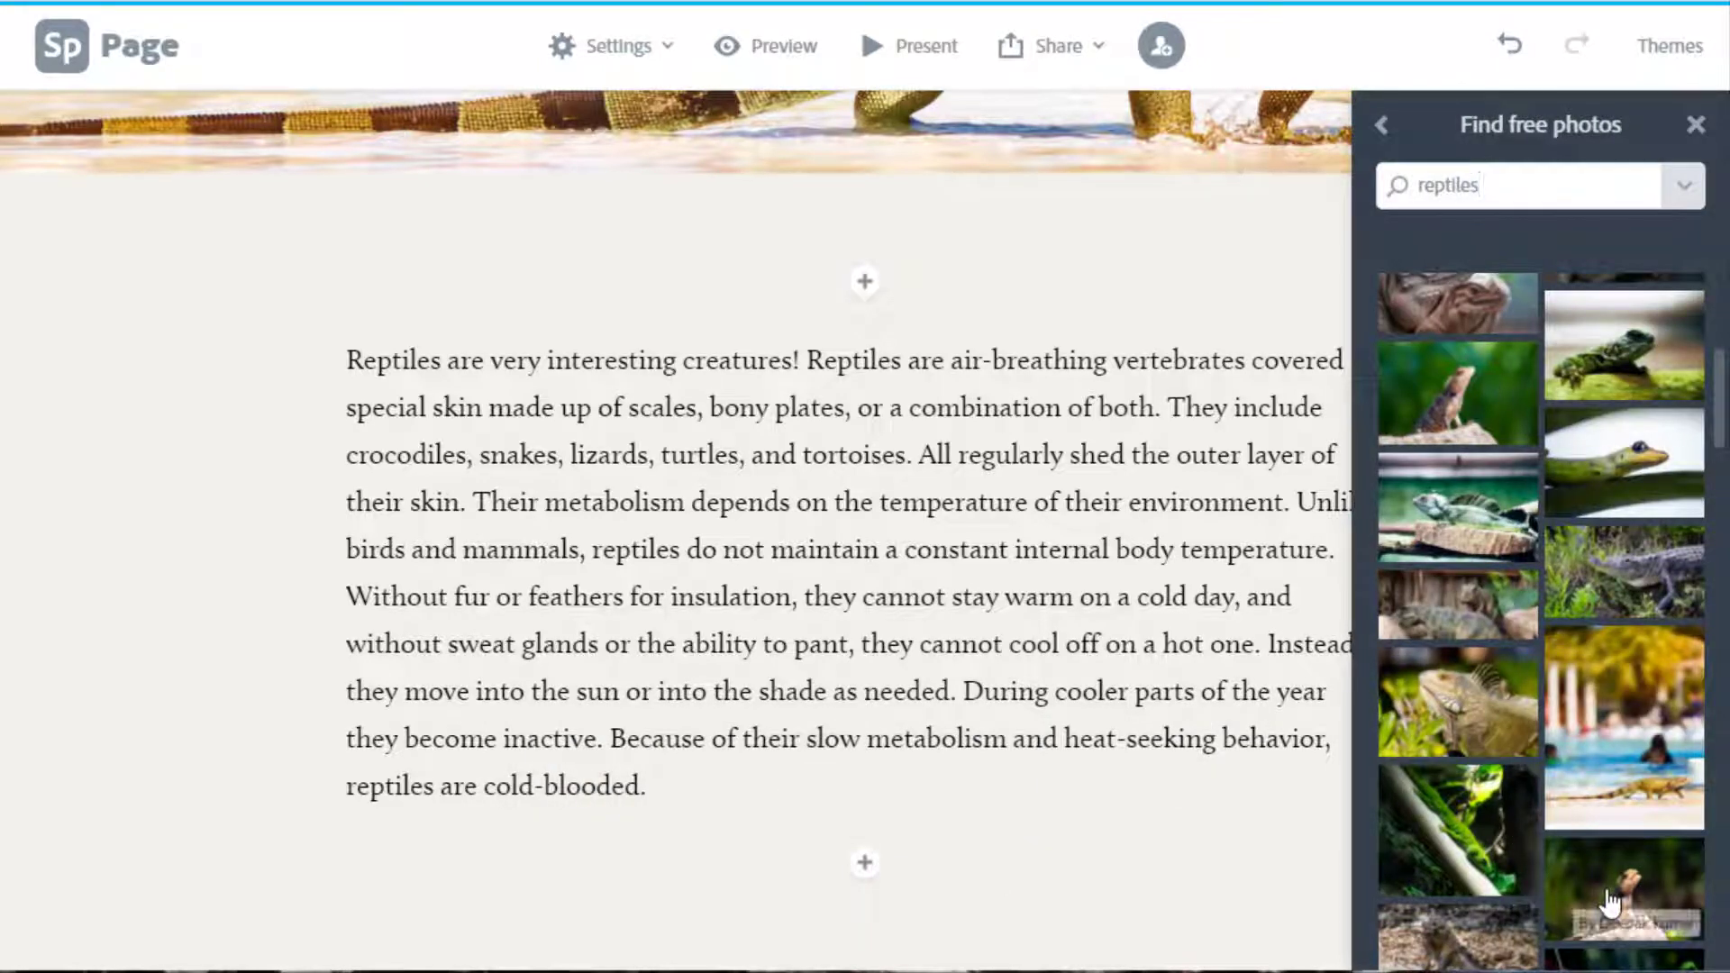
{"action": "left_click", "coordinate": [1386, 123]}
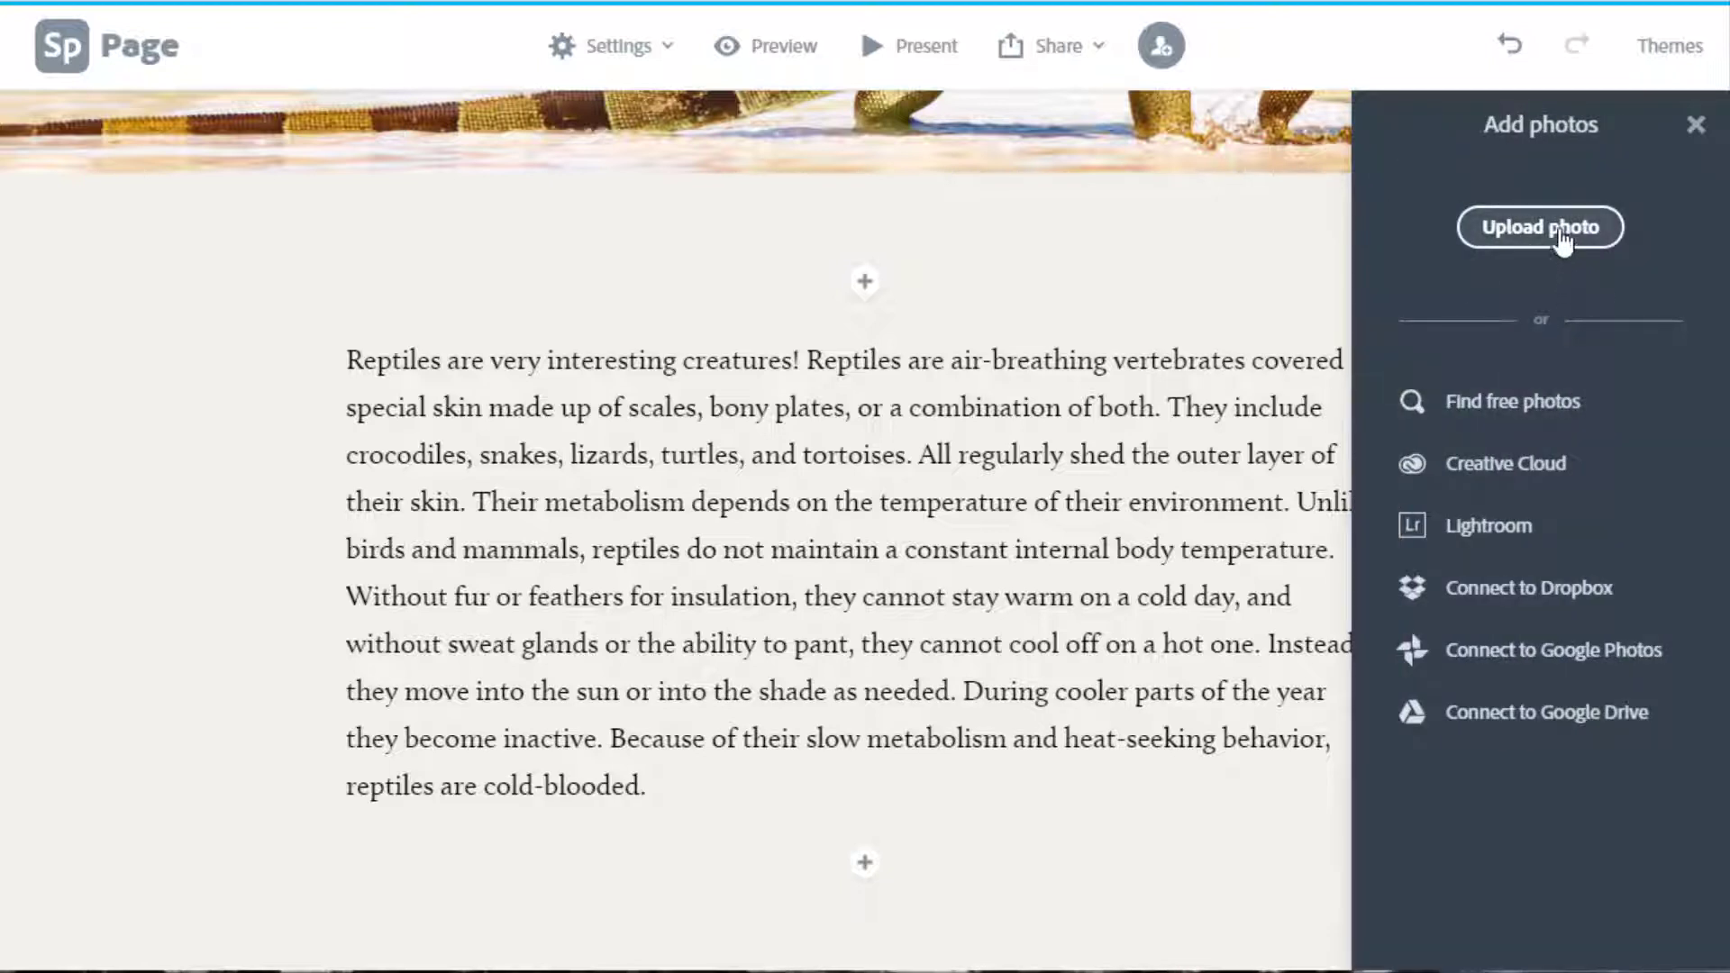
{"action": "left_click", "coordinate": [1541, 410]}
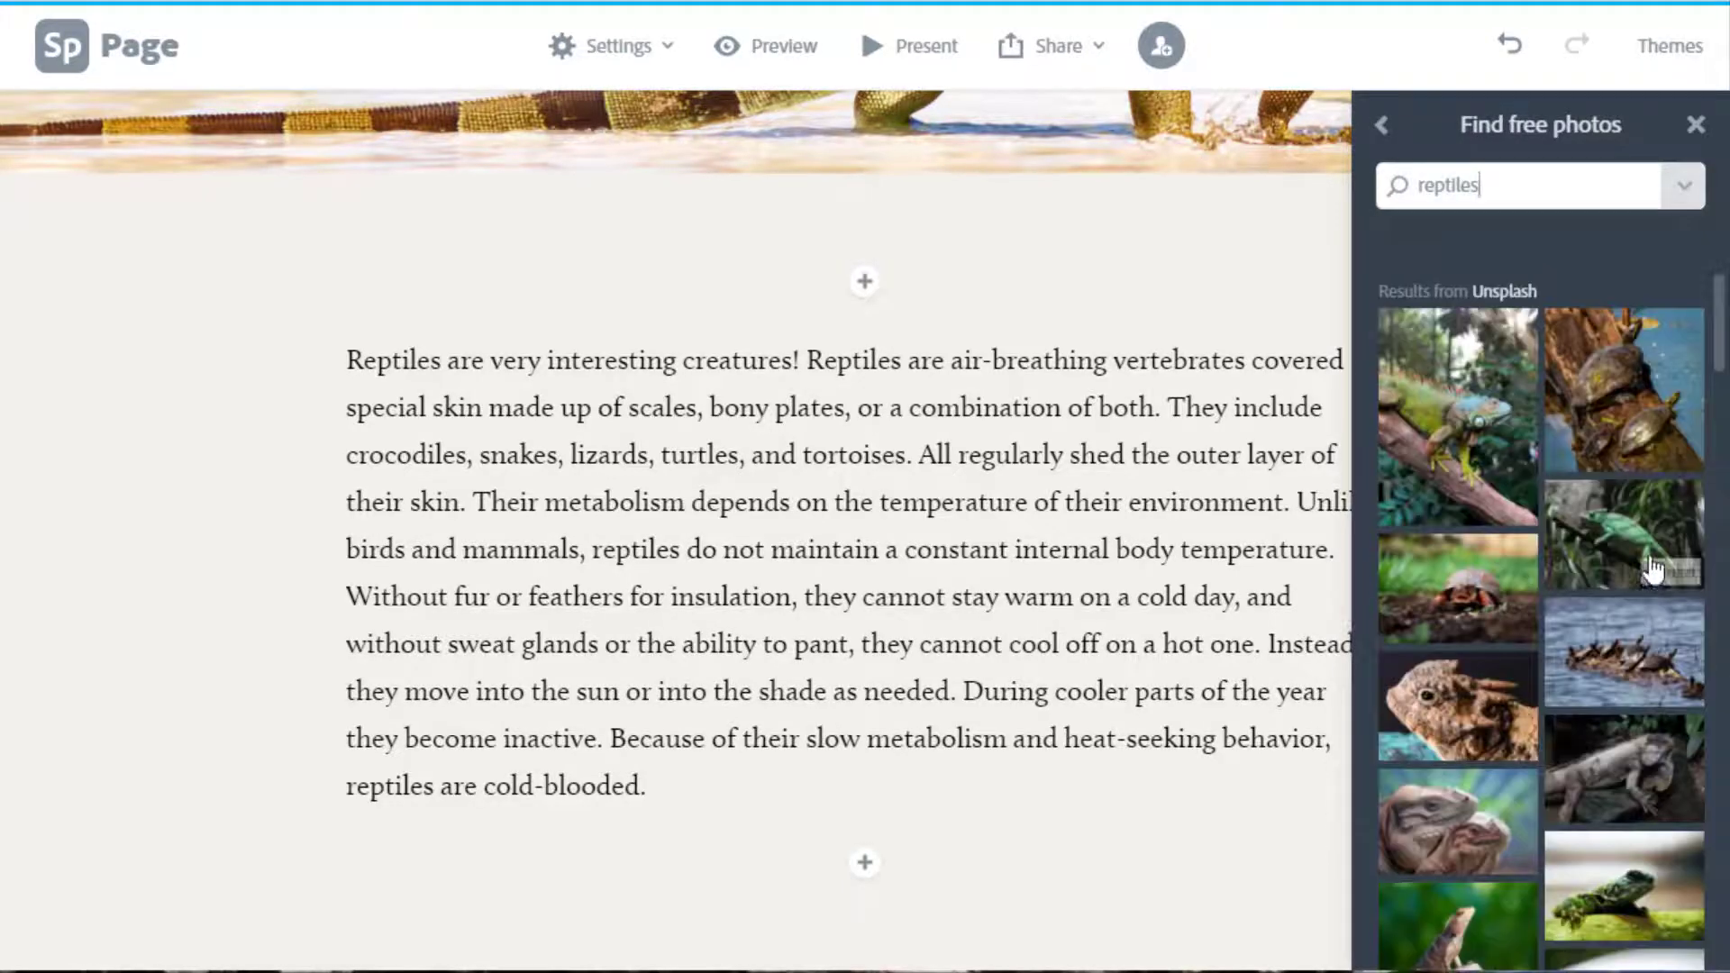
{"action": "left_click", "coordinate": [1633, 413]}
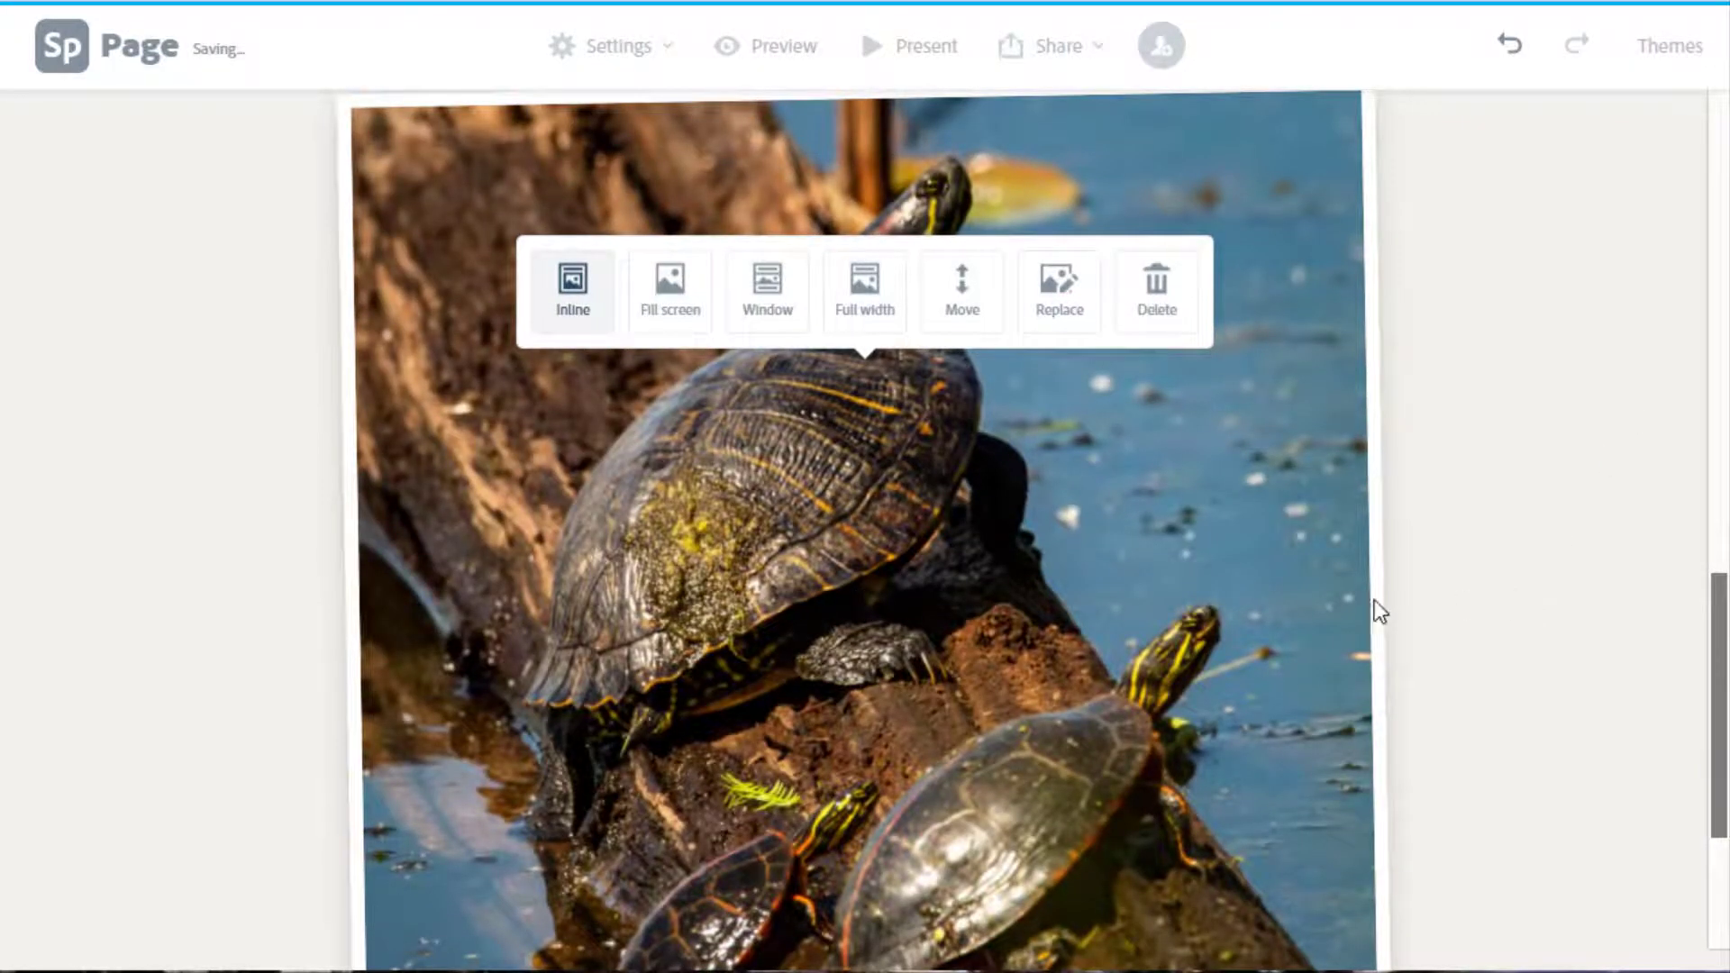
{"action": "scroll", "coordinate": [1361, 604], "scroll_direction": "down", "scroll_amount": 4}
{"action": "scroll", "coordinate": [1348, 590], "scroll_direction": "up", "scroll_amount": 15}
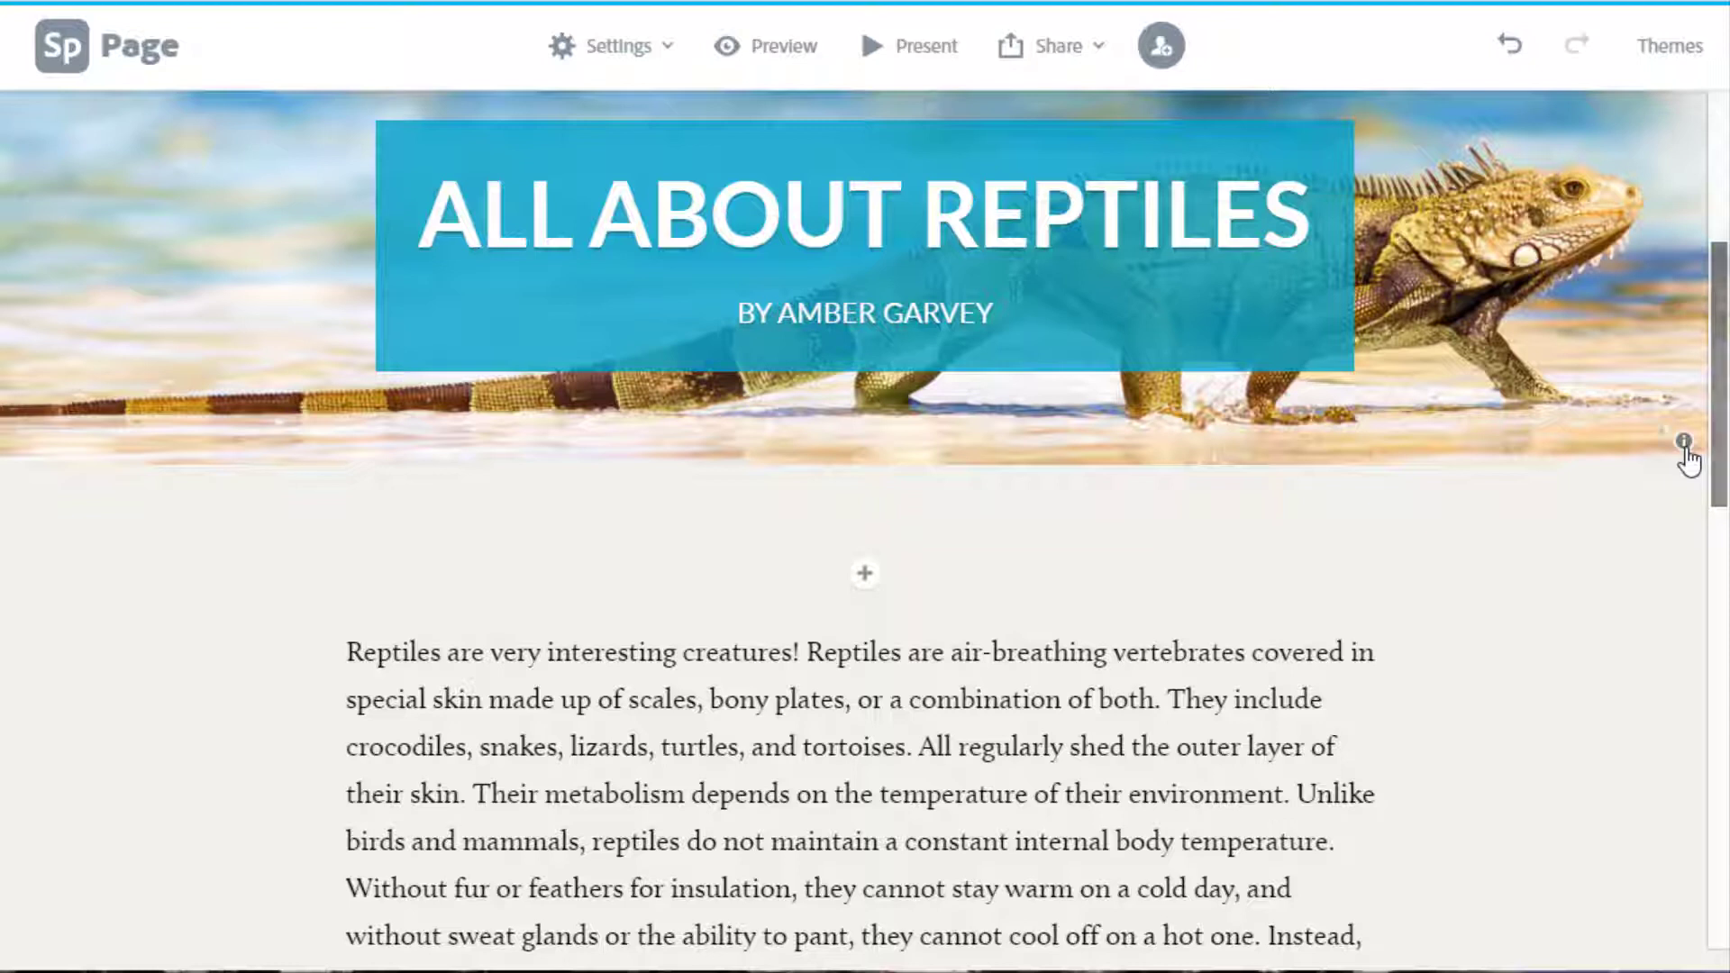
View the header photo's credit details, then scroll down to the turtle photo.
{"action": "left_click", "coordinate": [1685, 446]}
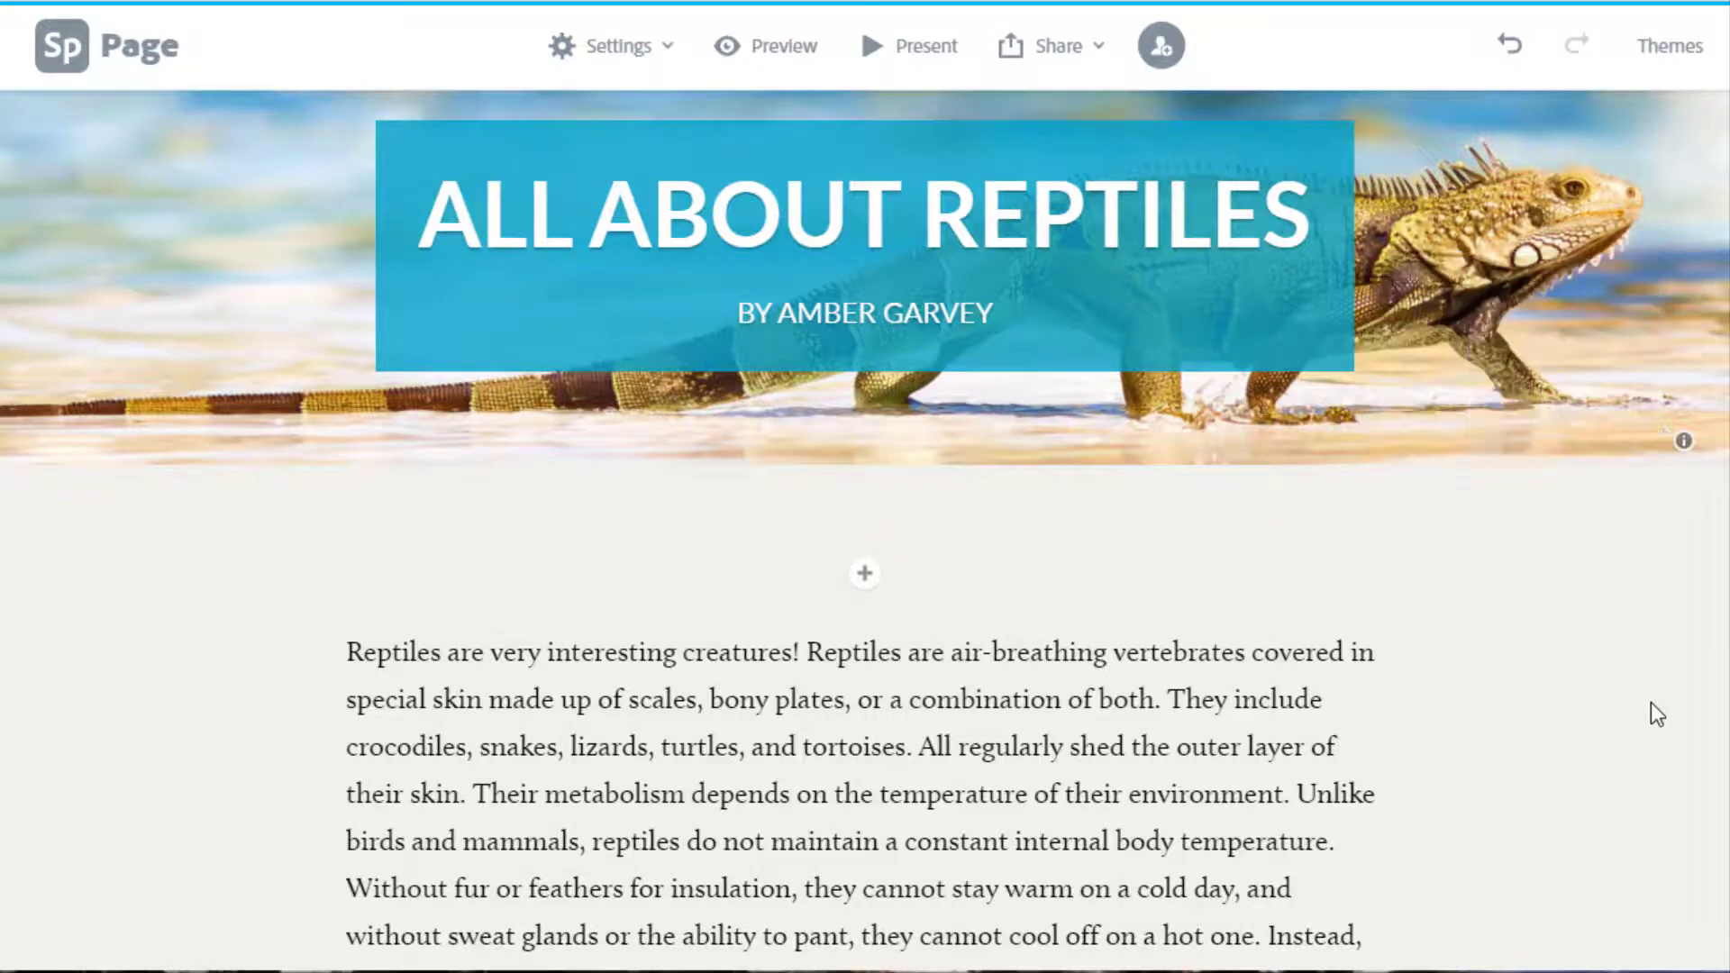
{"action": "scroll", "coordinate": [1650, 698], "scroll_direction": "down", "scroll_amount": 12}
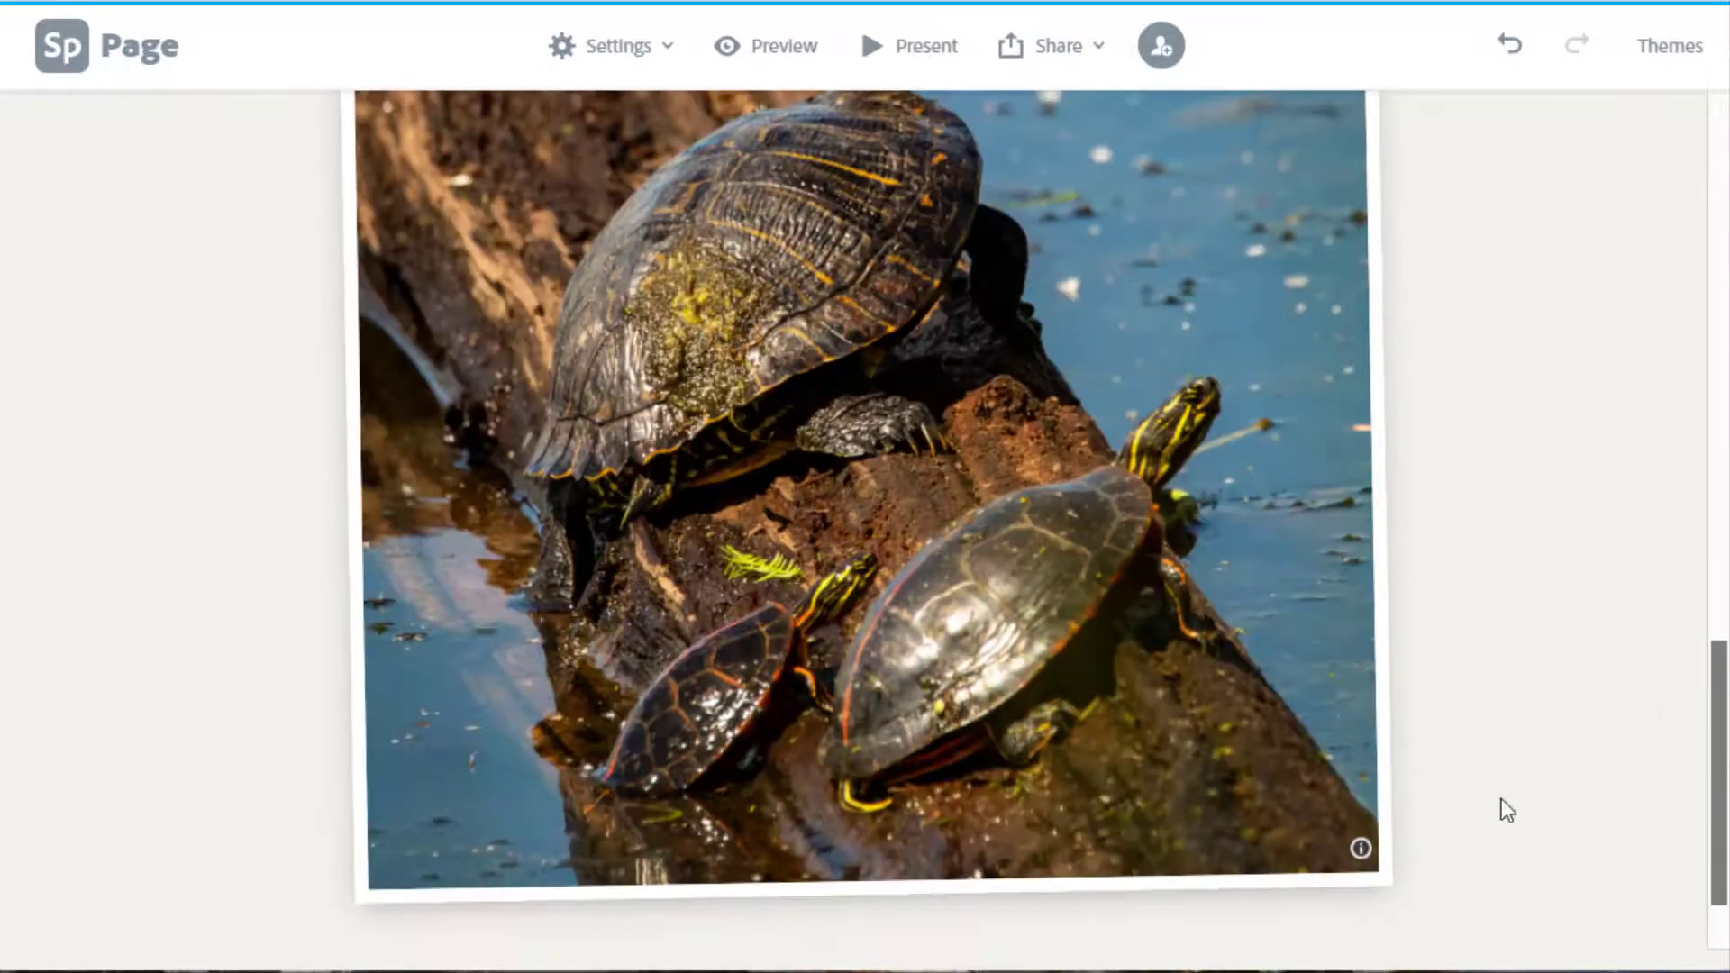
{"action": "mouse_move", "coordinate": [1361, 849]}
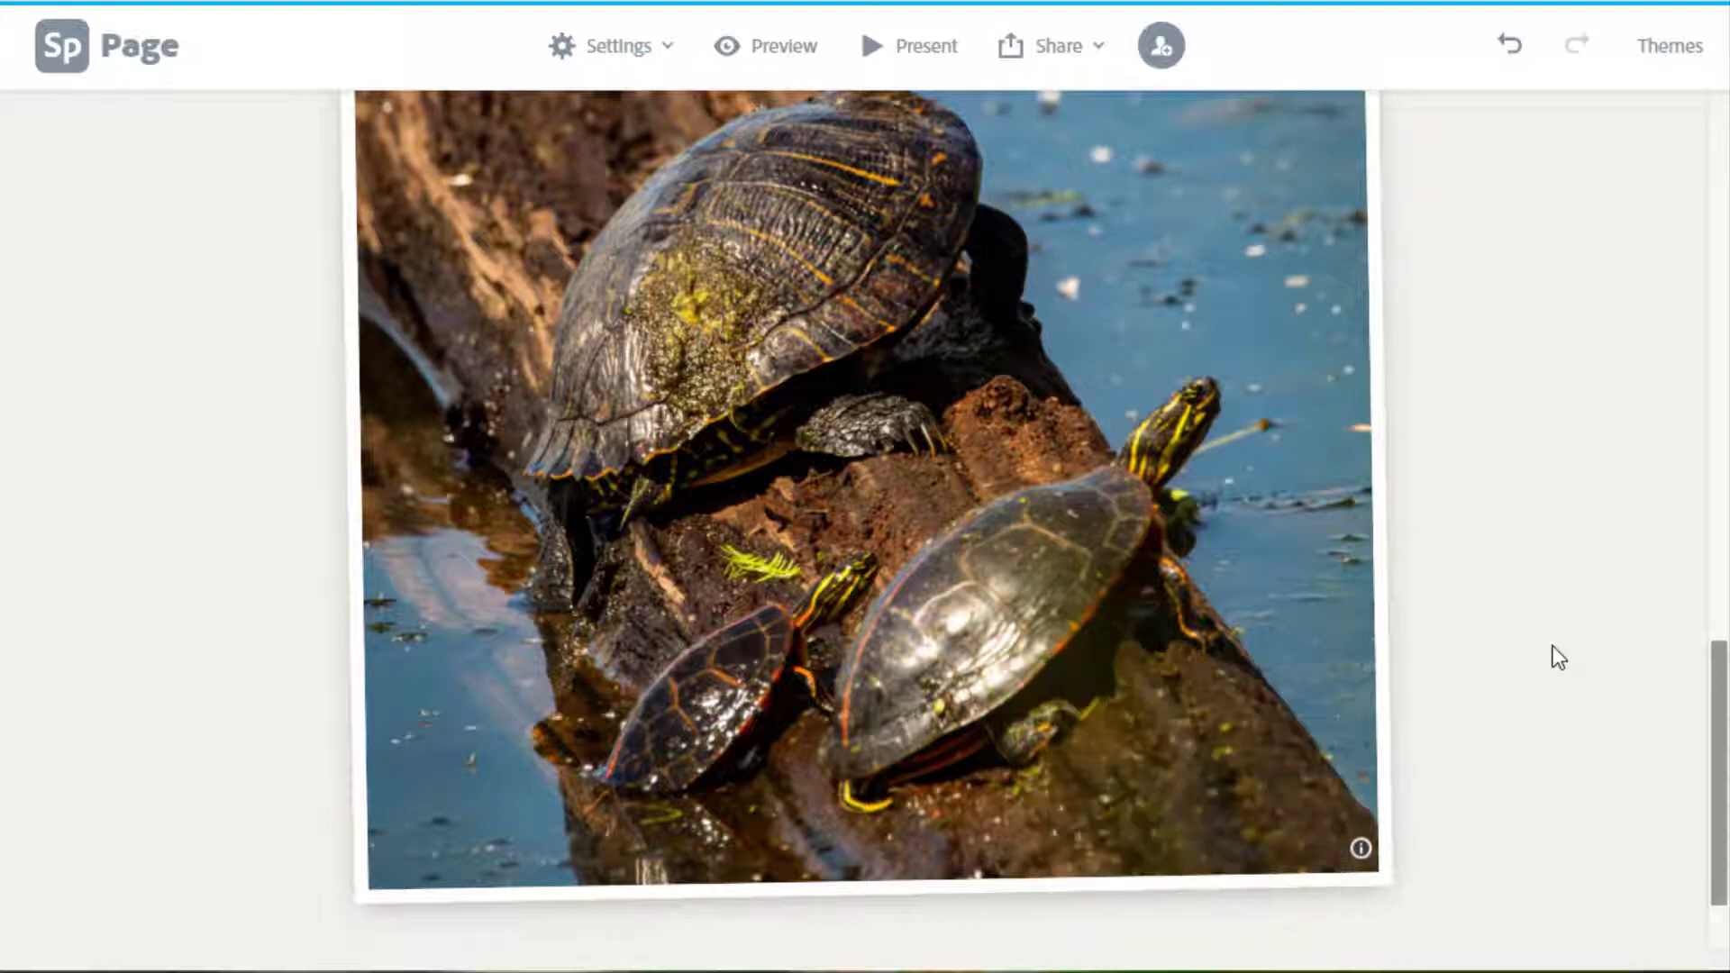
{"action": "scroll", "coordinate": [1559, 658], "scroll_direction": "down", "scroll_amount": 2}
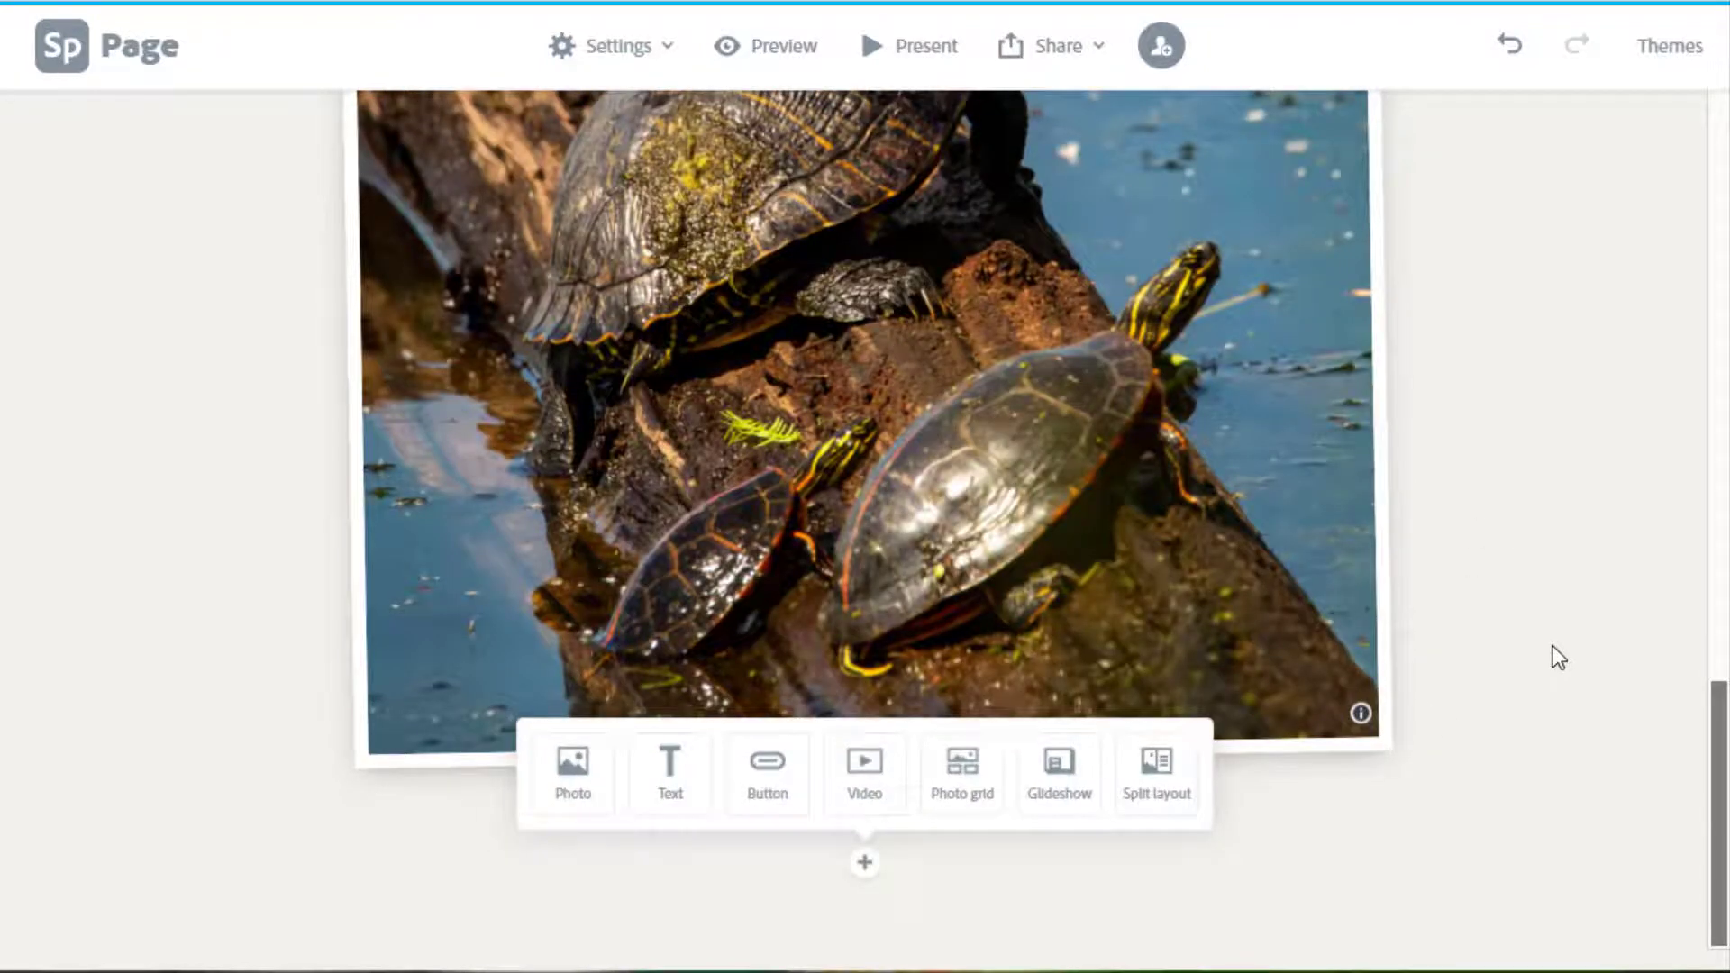
{"action": "scroll", "coordinate": [1559, 658], "scroll_direction": "up", "scroll_amount": 5}
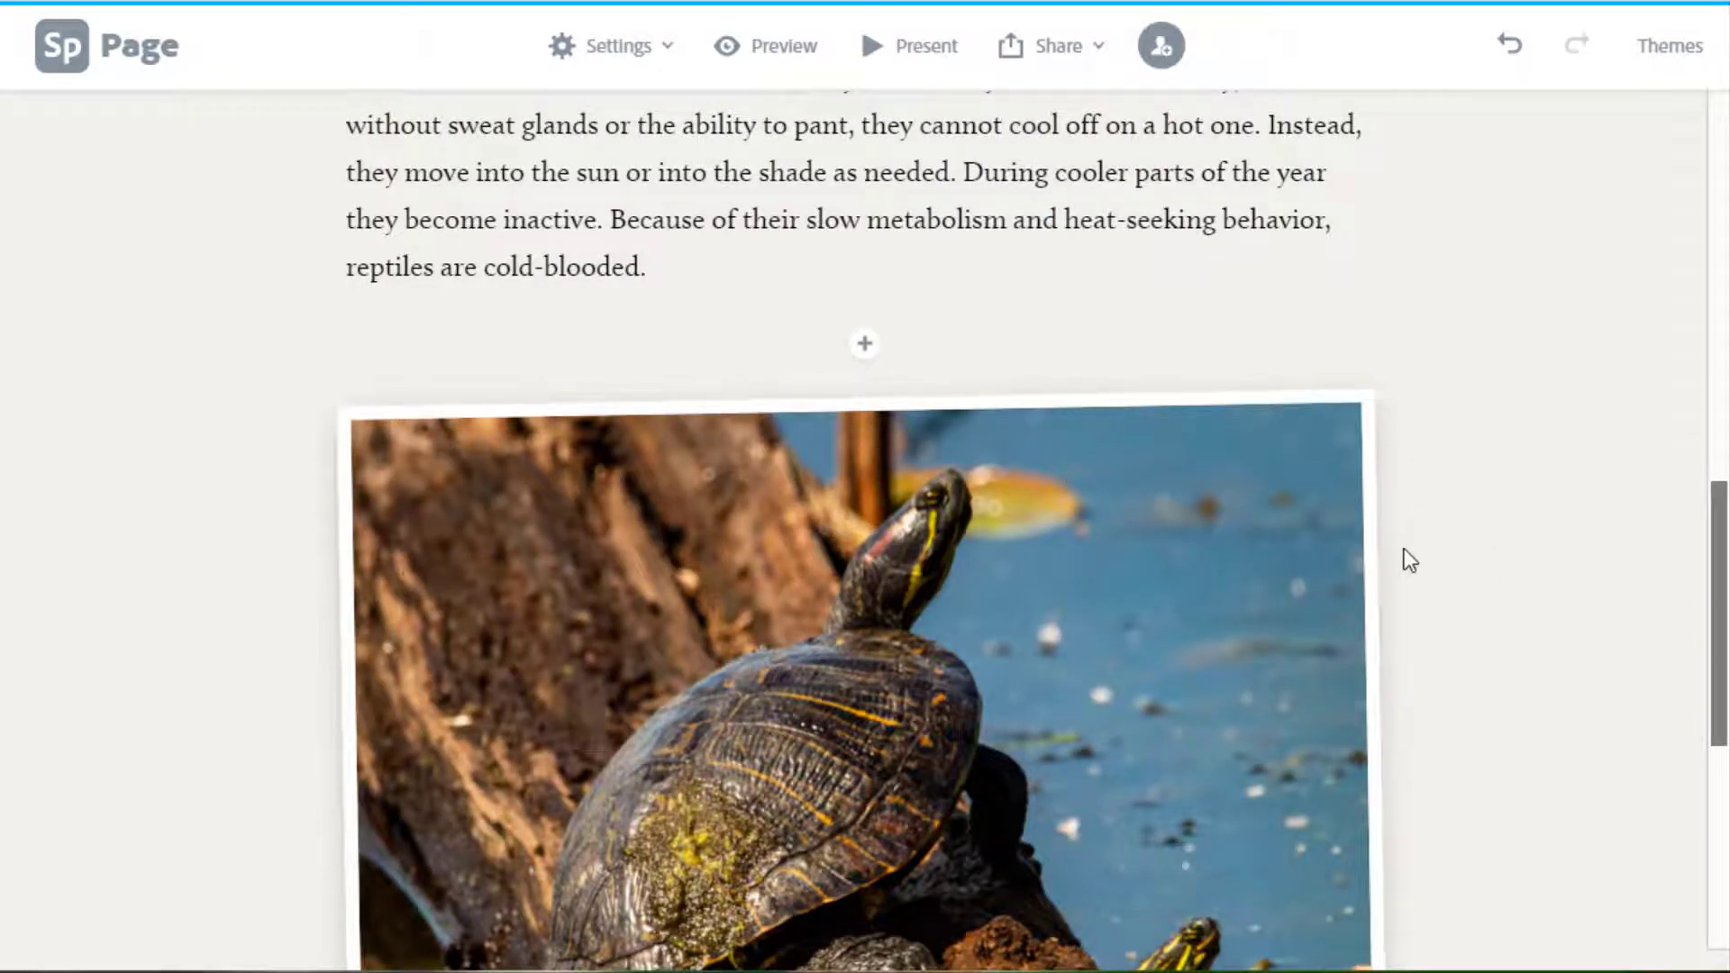
{"action": "scroll", "coordinate": [1406, 560], "scroll_direction": "down", "scroll_amount": 5}
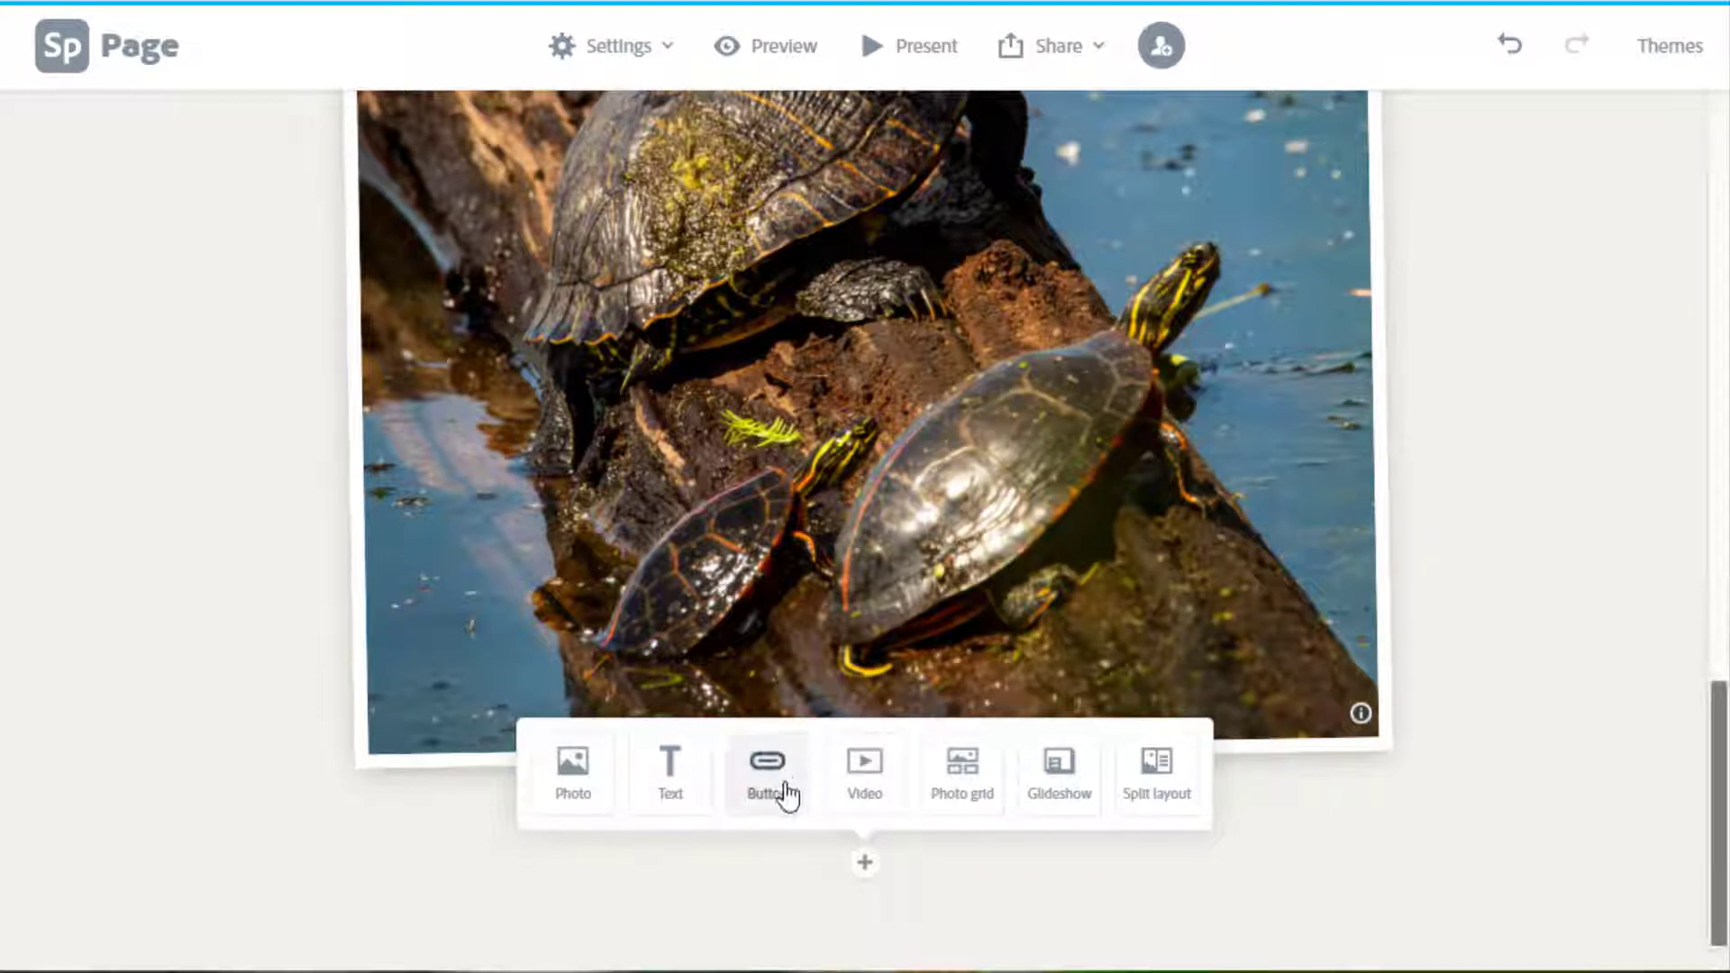
Insert a button labelled 'Learn More About Reptiles' below the turtle photo.
{"action": "left_click", "coordinate": [786, 794]}
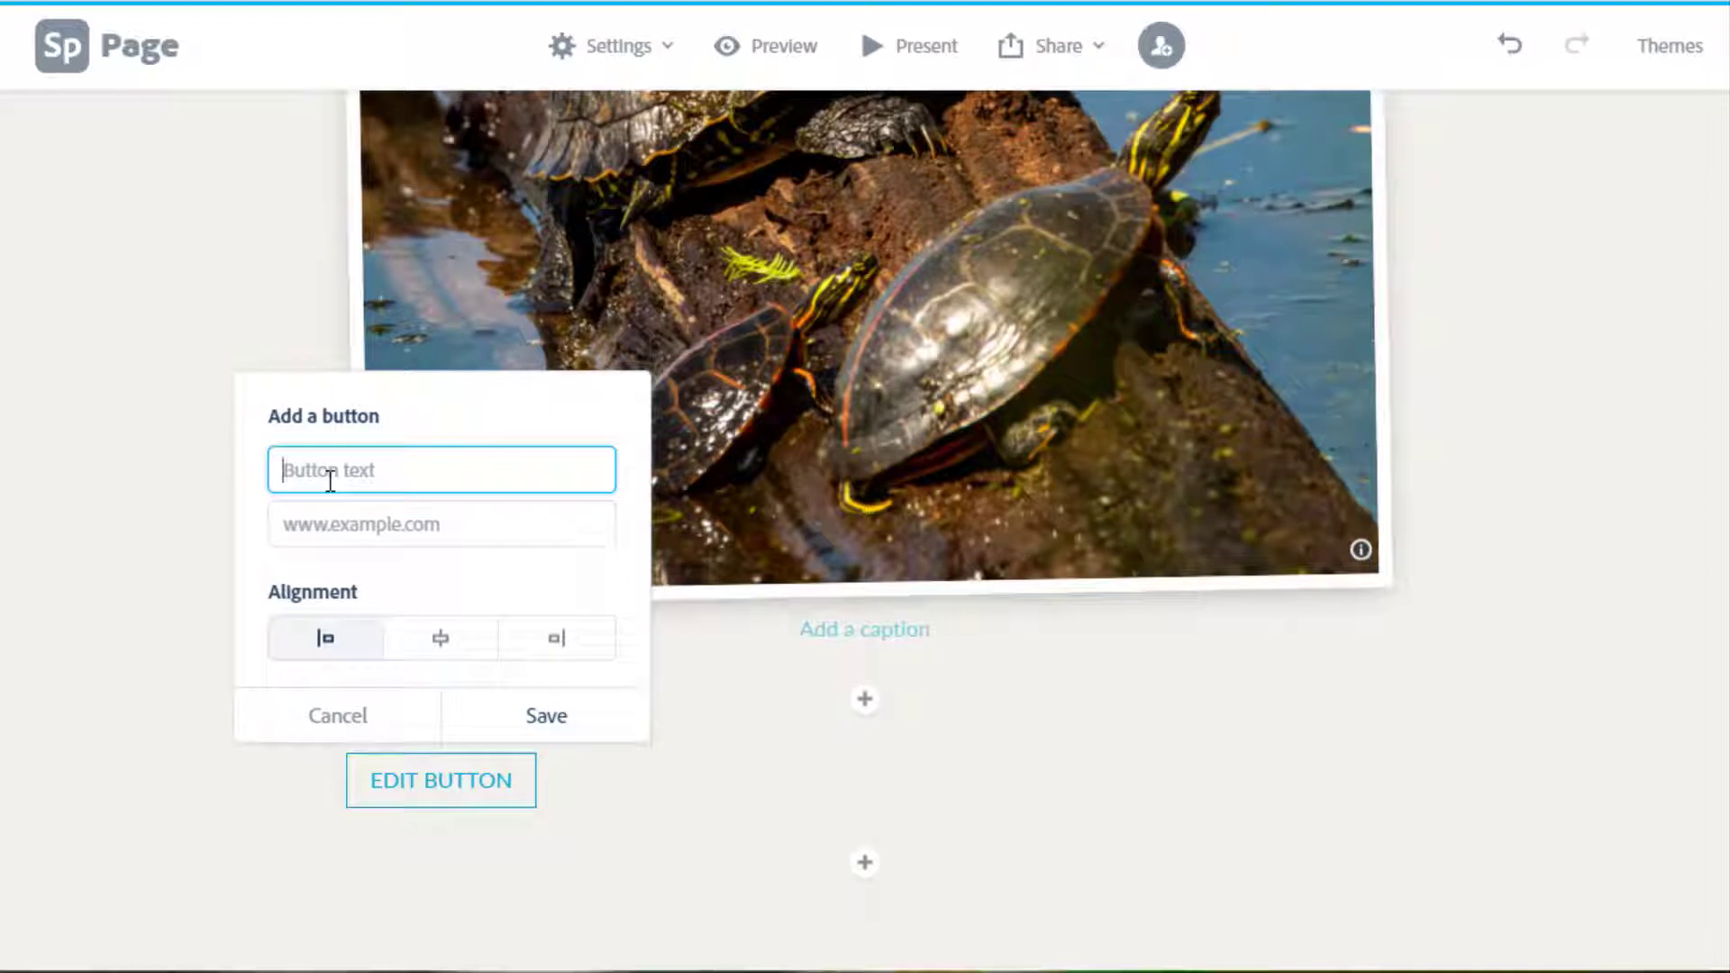
{"action": "type", "text": "Learn More About Ret"}
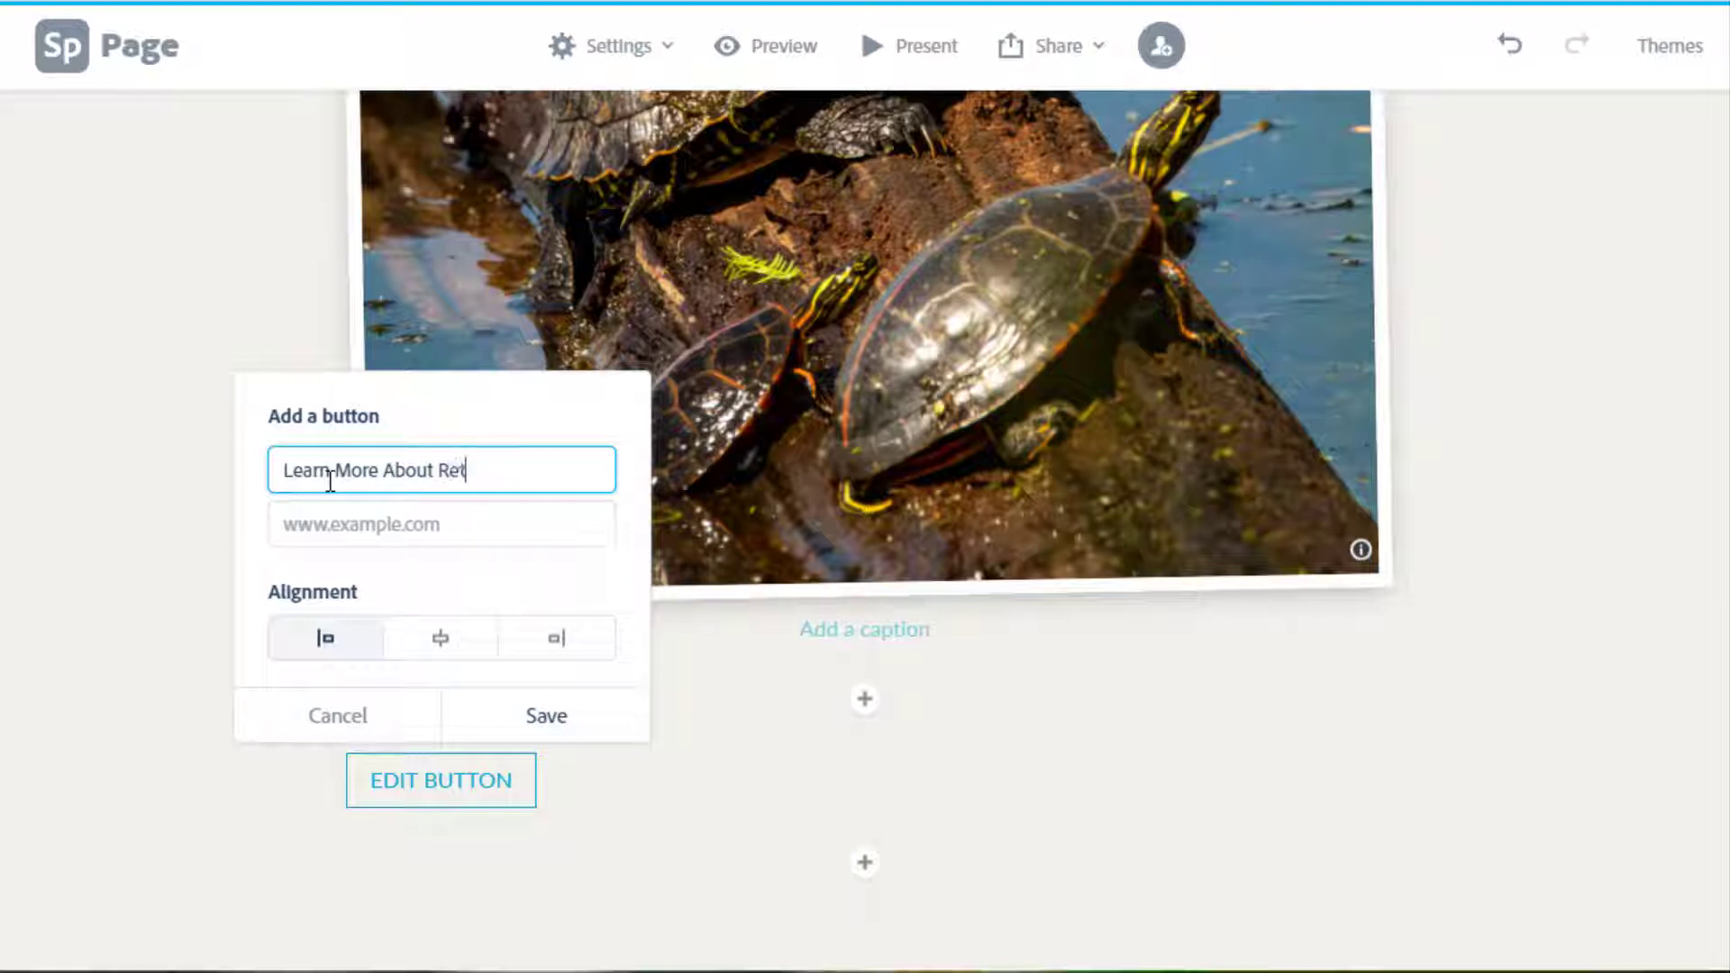
{"action": "key", "text": "BackSpace"}
{"action": "type", "text": "ptiles"}
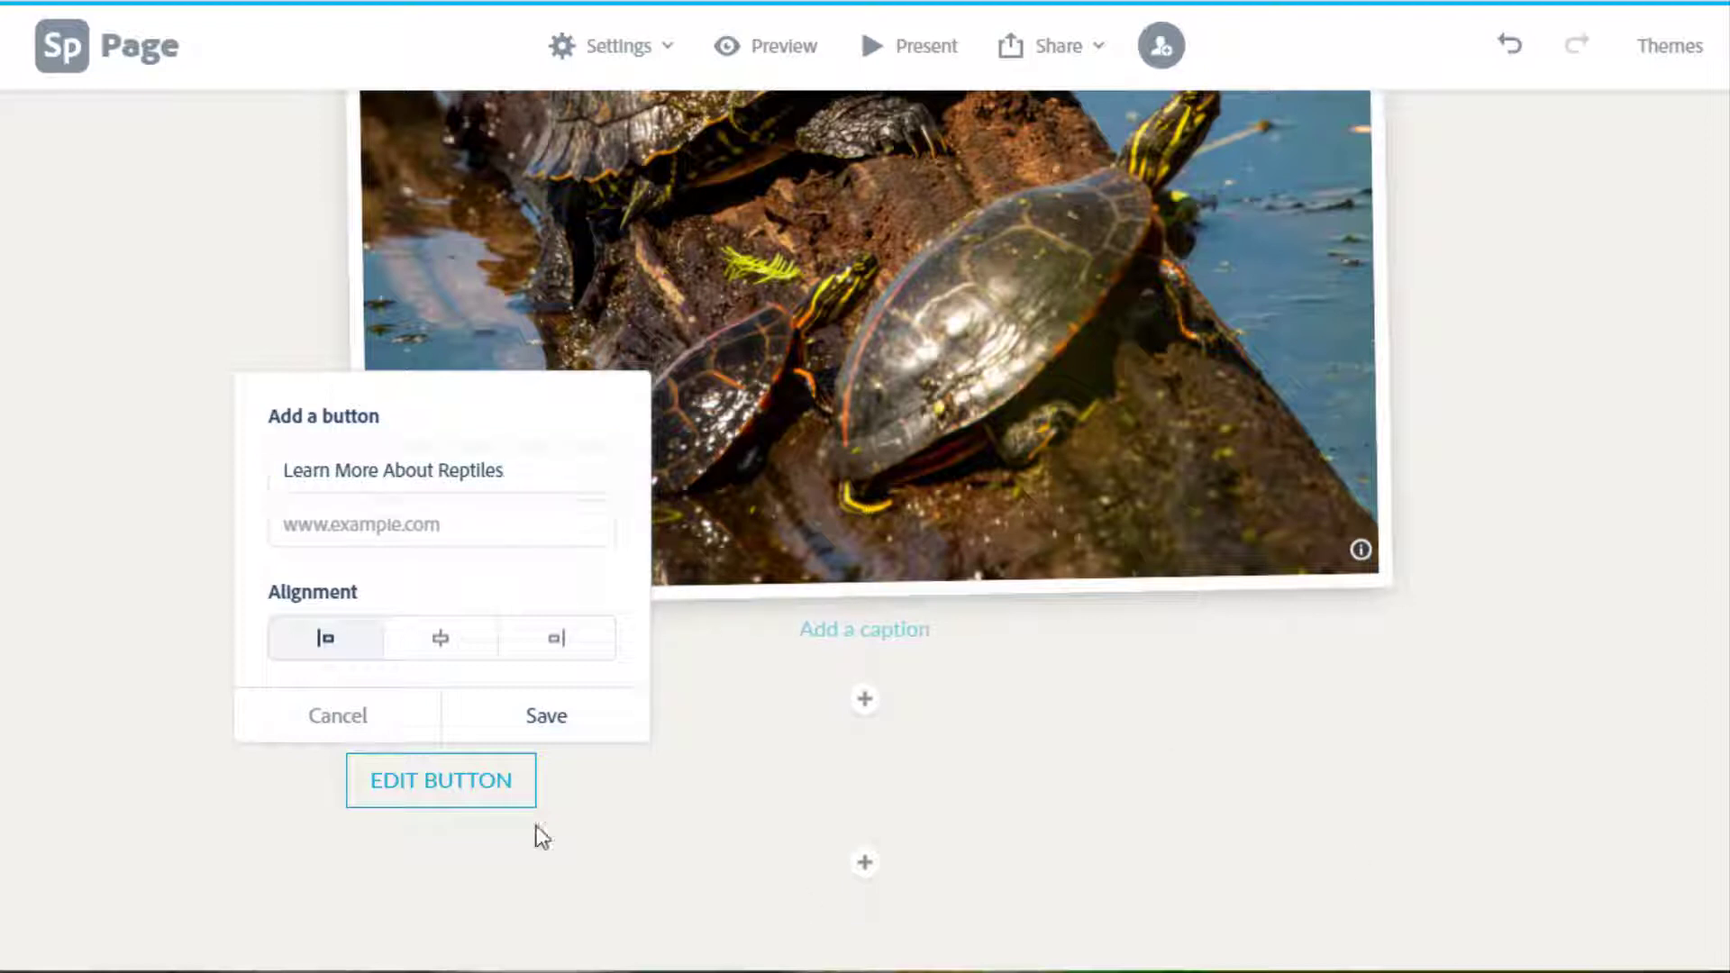
Link the button to National Geographic's reptiles page, centre it, and save.
{"action": "left_click", "coordinate": [306, 532]}
{"action": "type", "text": "https://www.nationalgeographic.com/animals/reptiles/"}
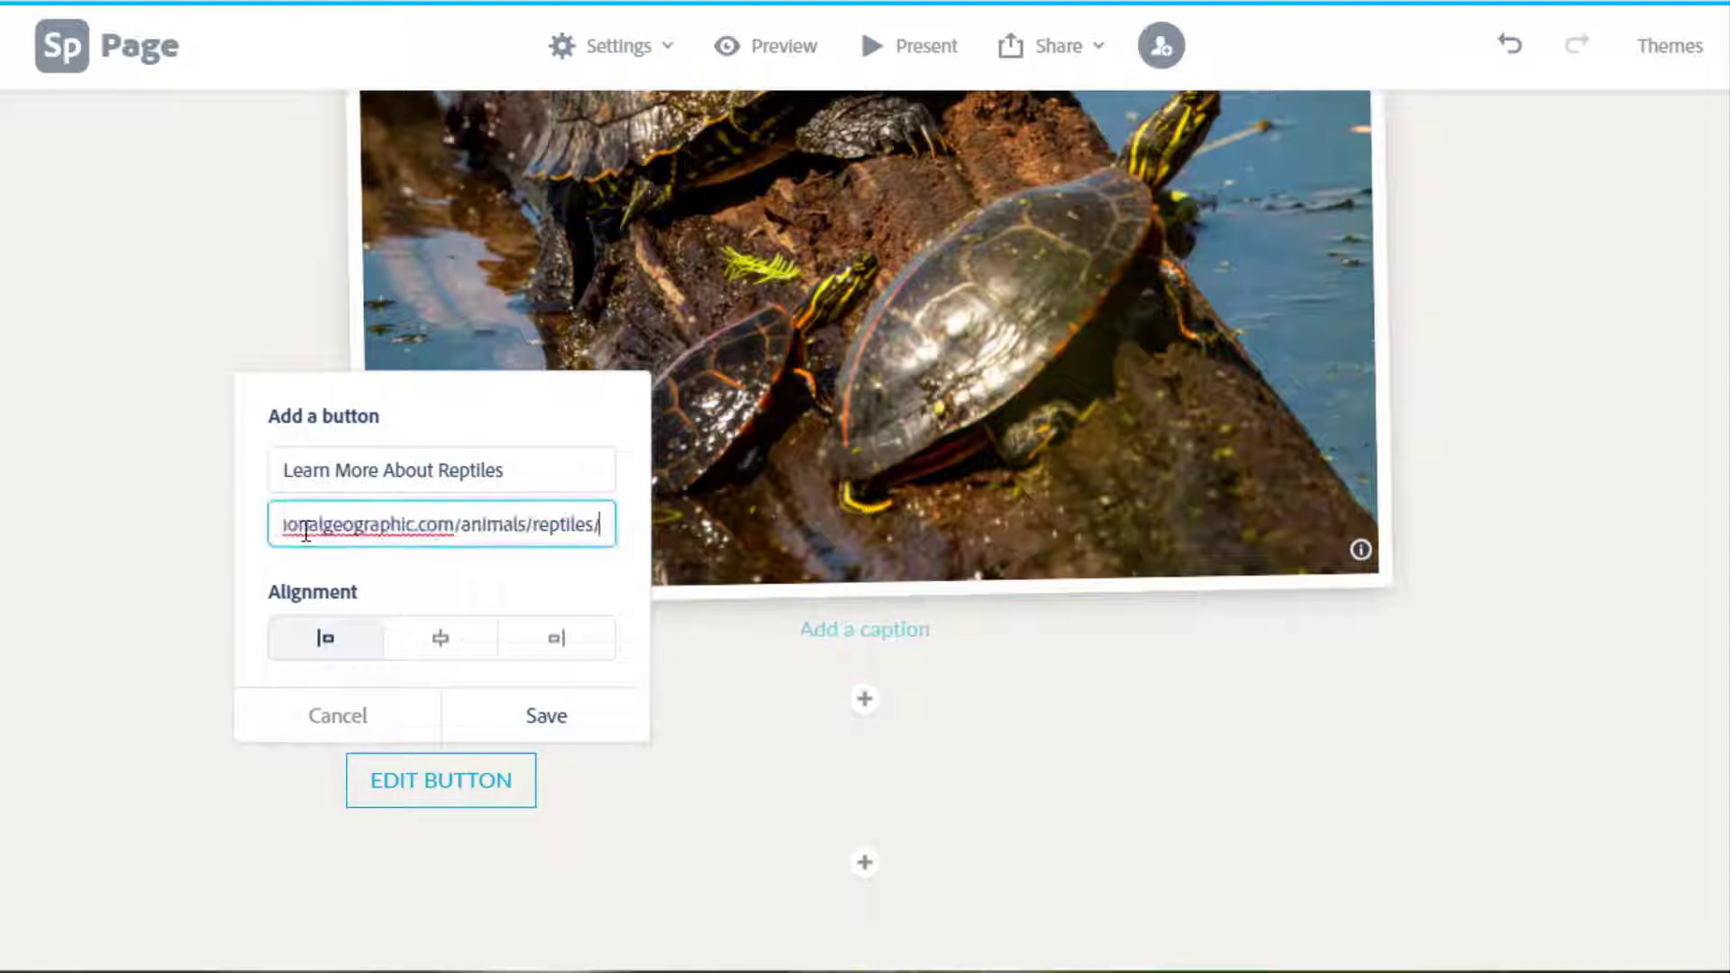
{"action": "left_click_drag", "start_coordinate": [311, 530], "coordinate": [285, 530]}
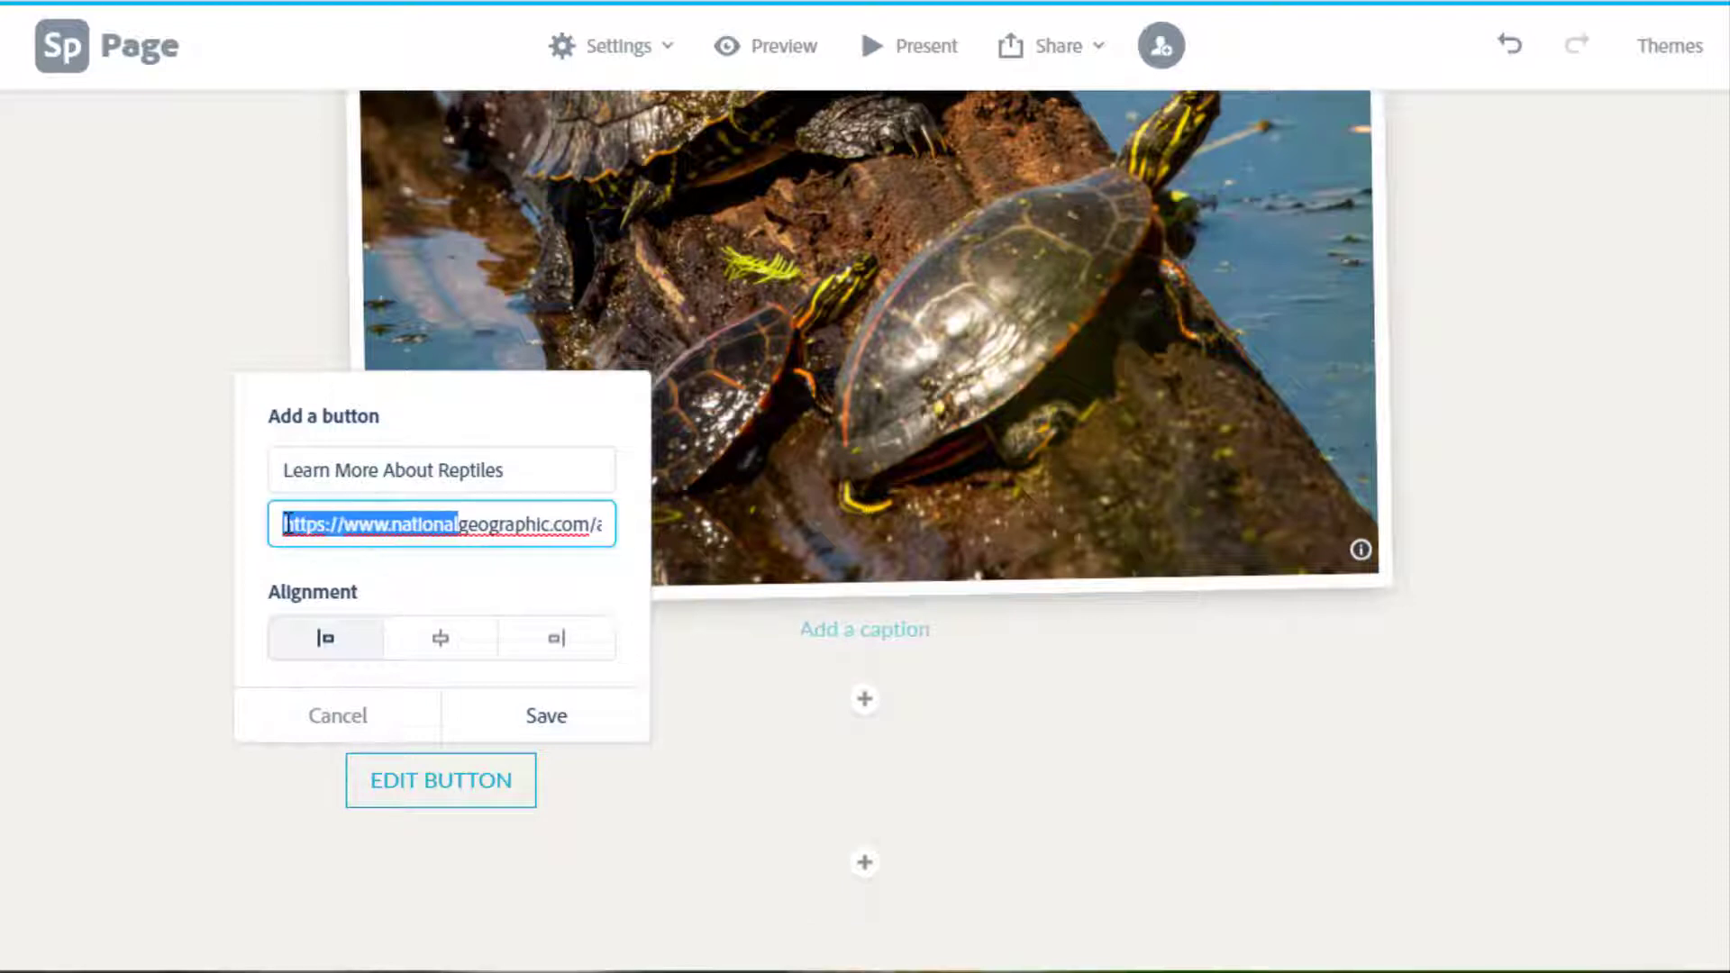
{"action": "left_click", "coordinate": [470, 527]}
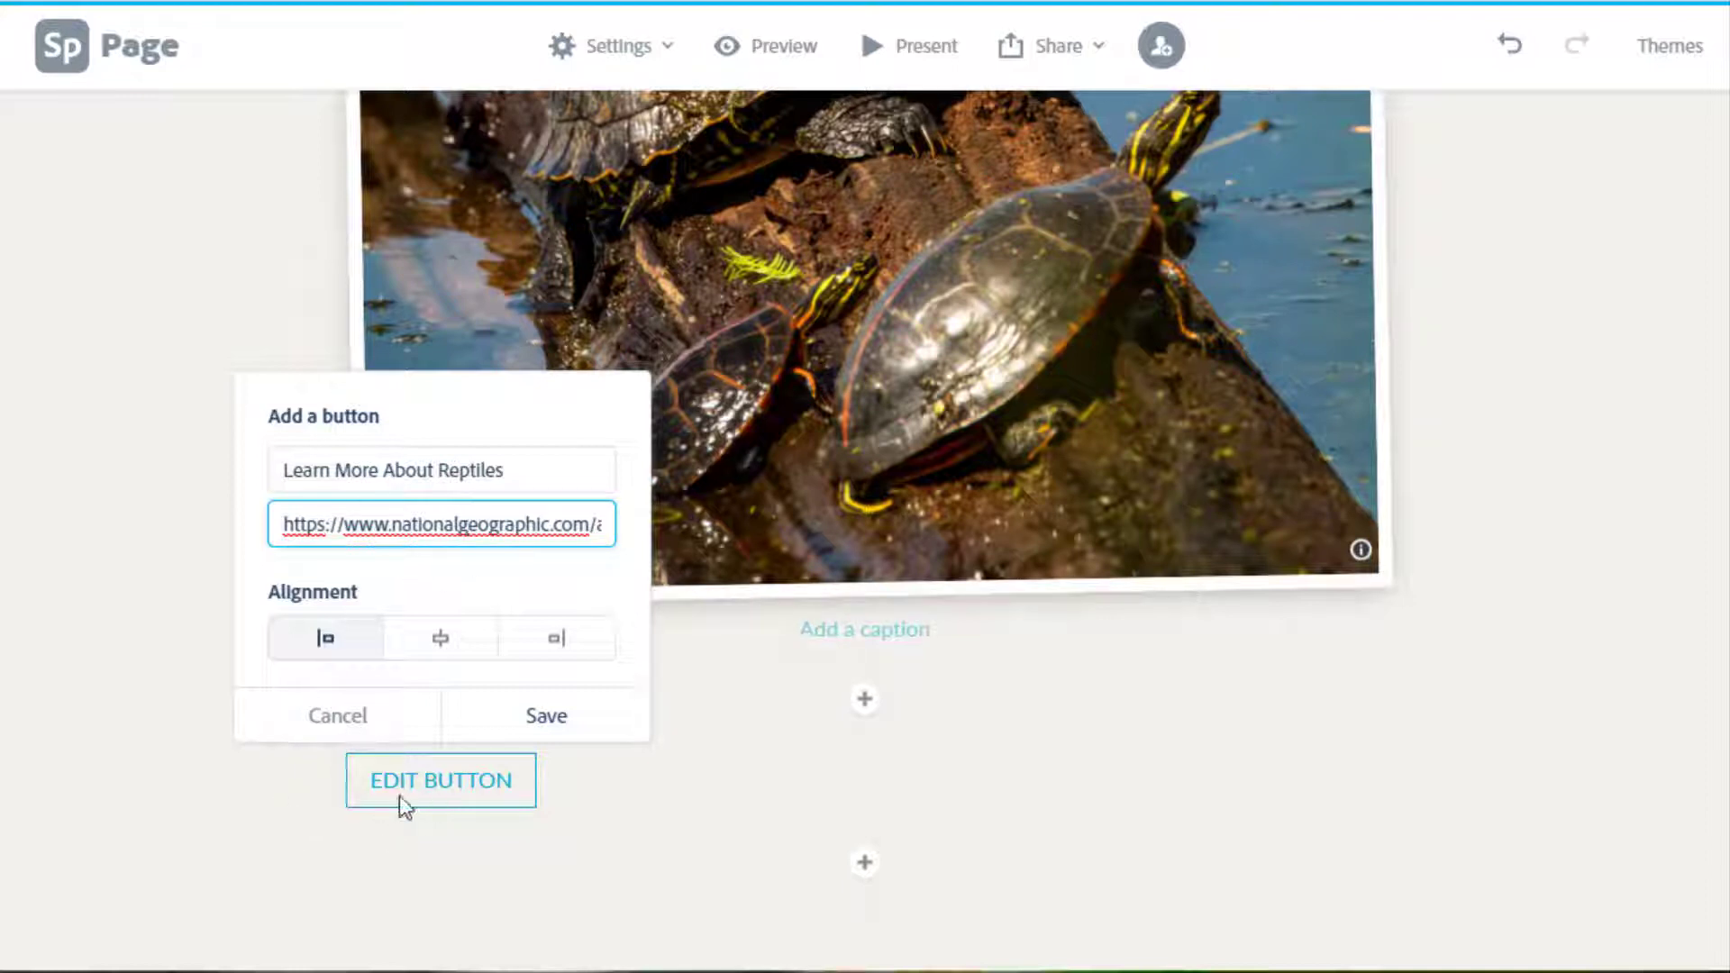
{"action": "left_click", "coordinate": [434, 639]}
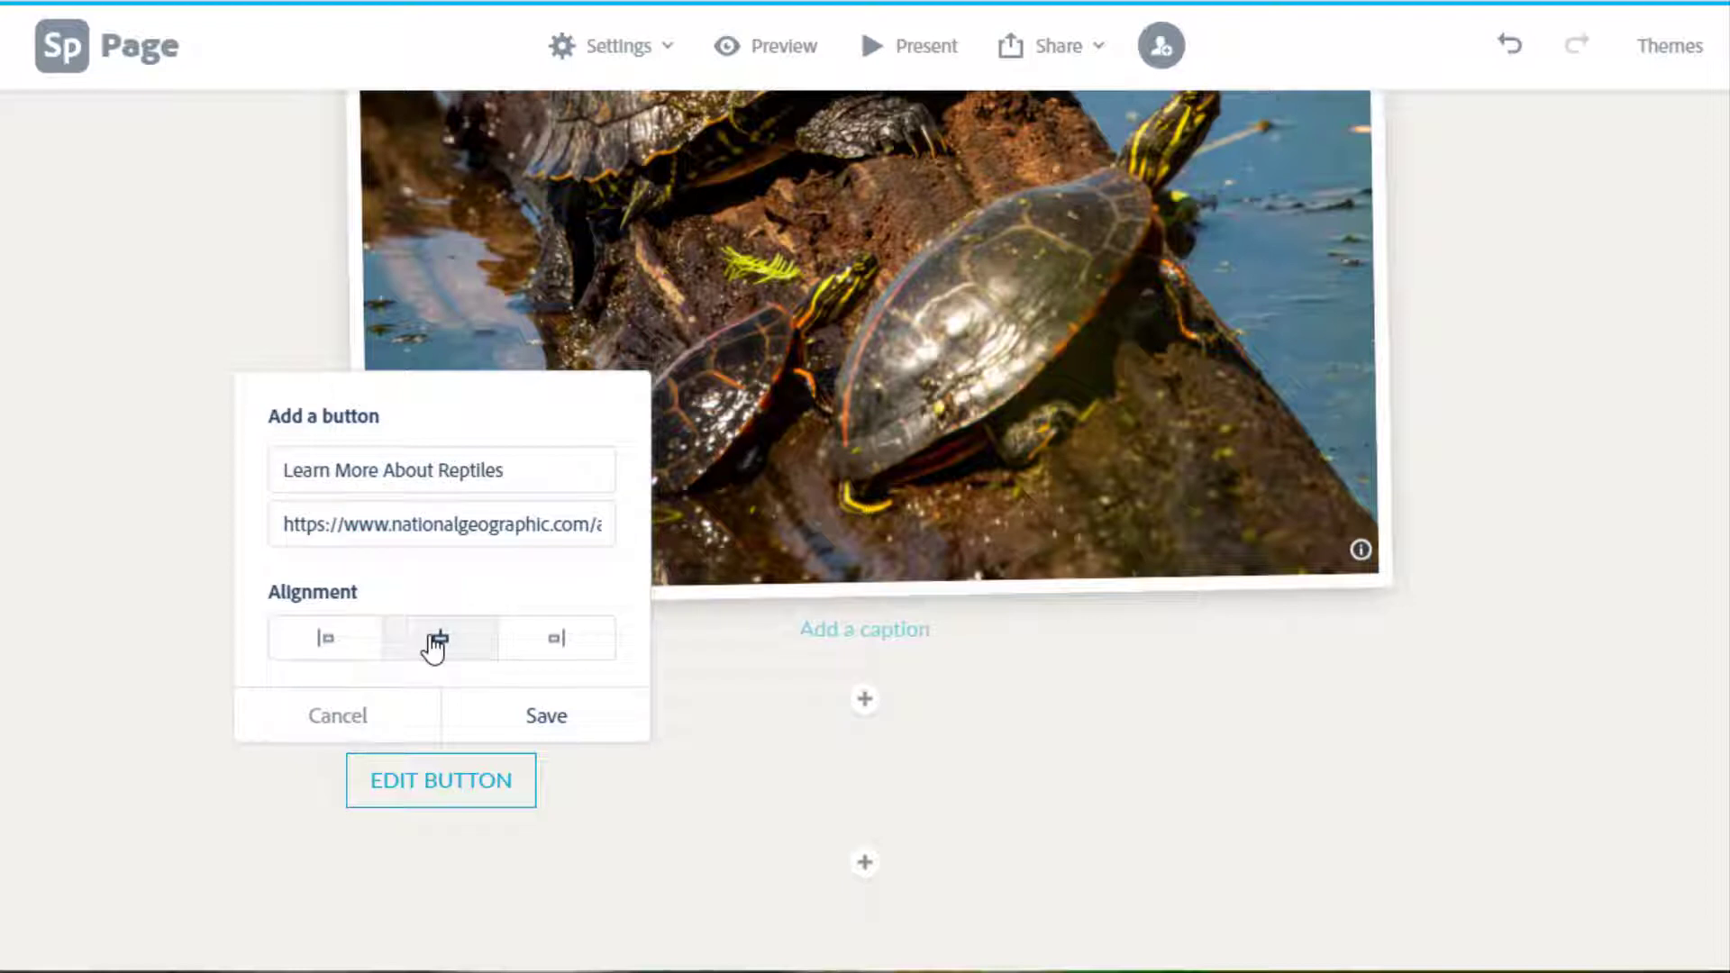
{"action": "left_click", "coordinate": [538, 719]}
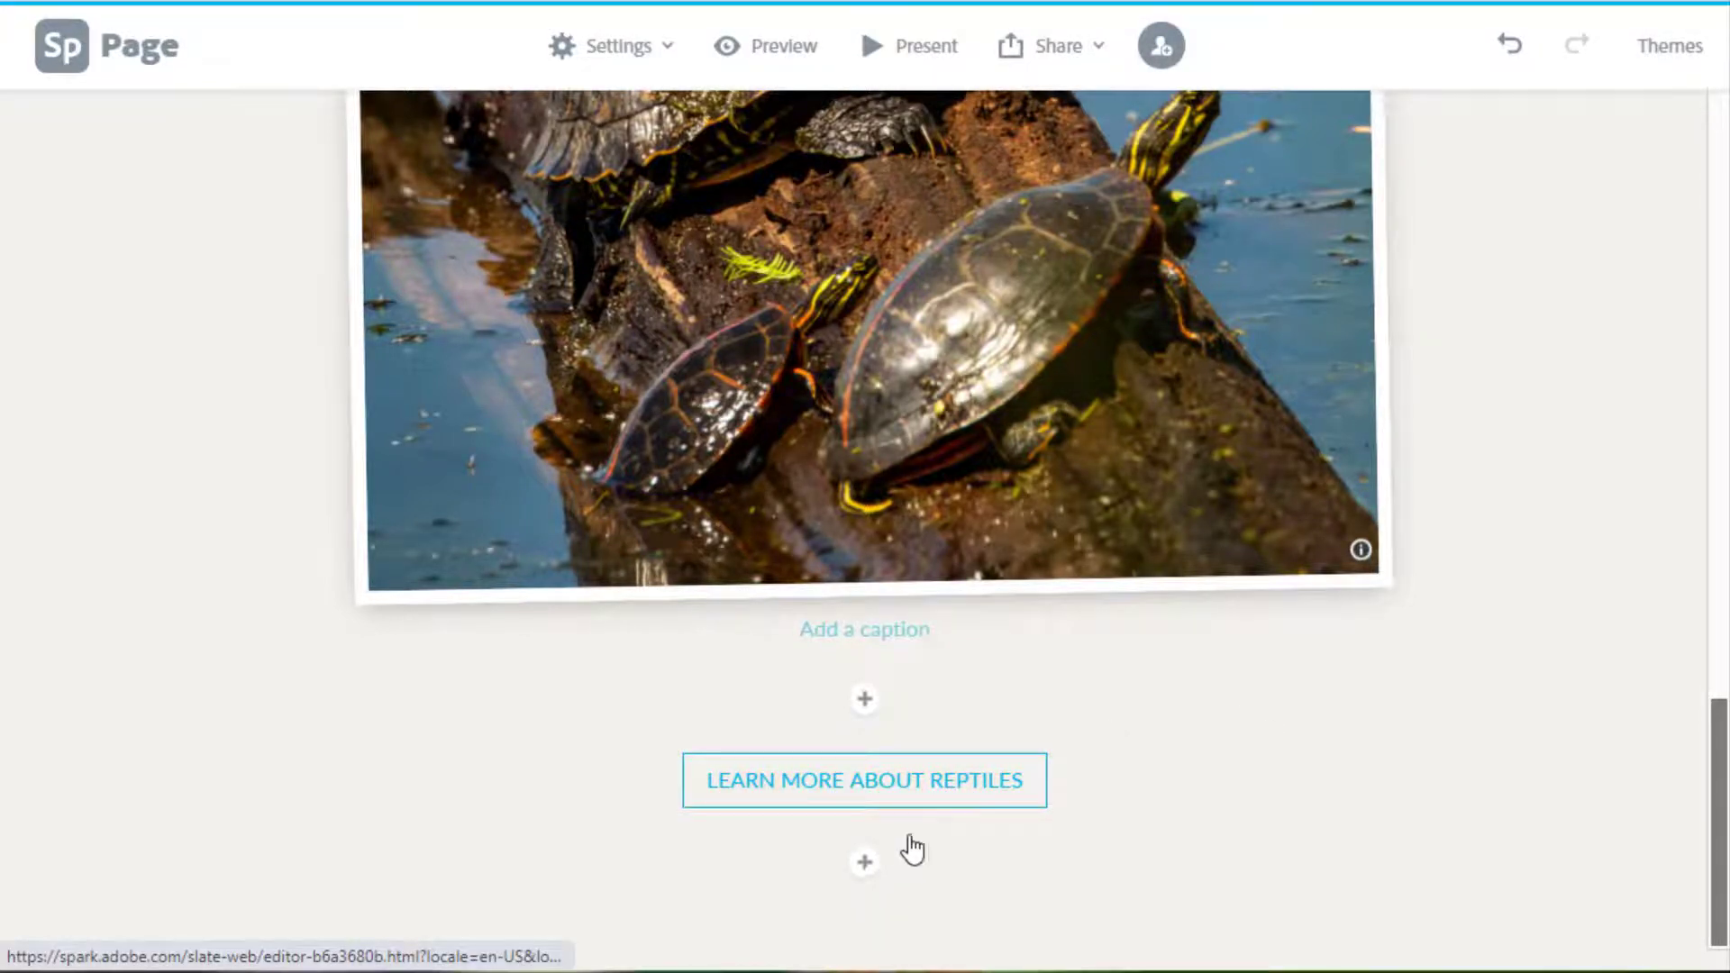
{"action": "left_click", "coordinate": [967, 802]}
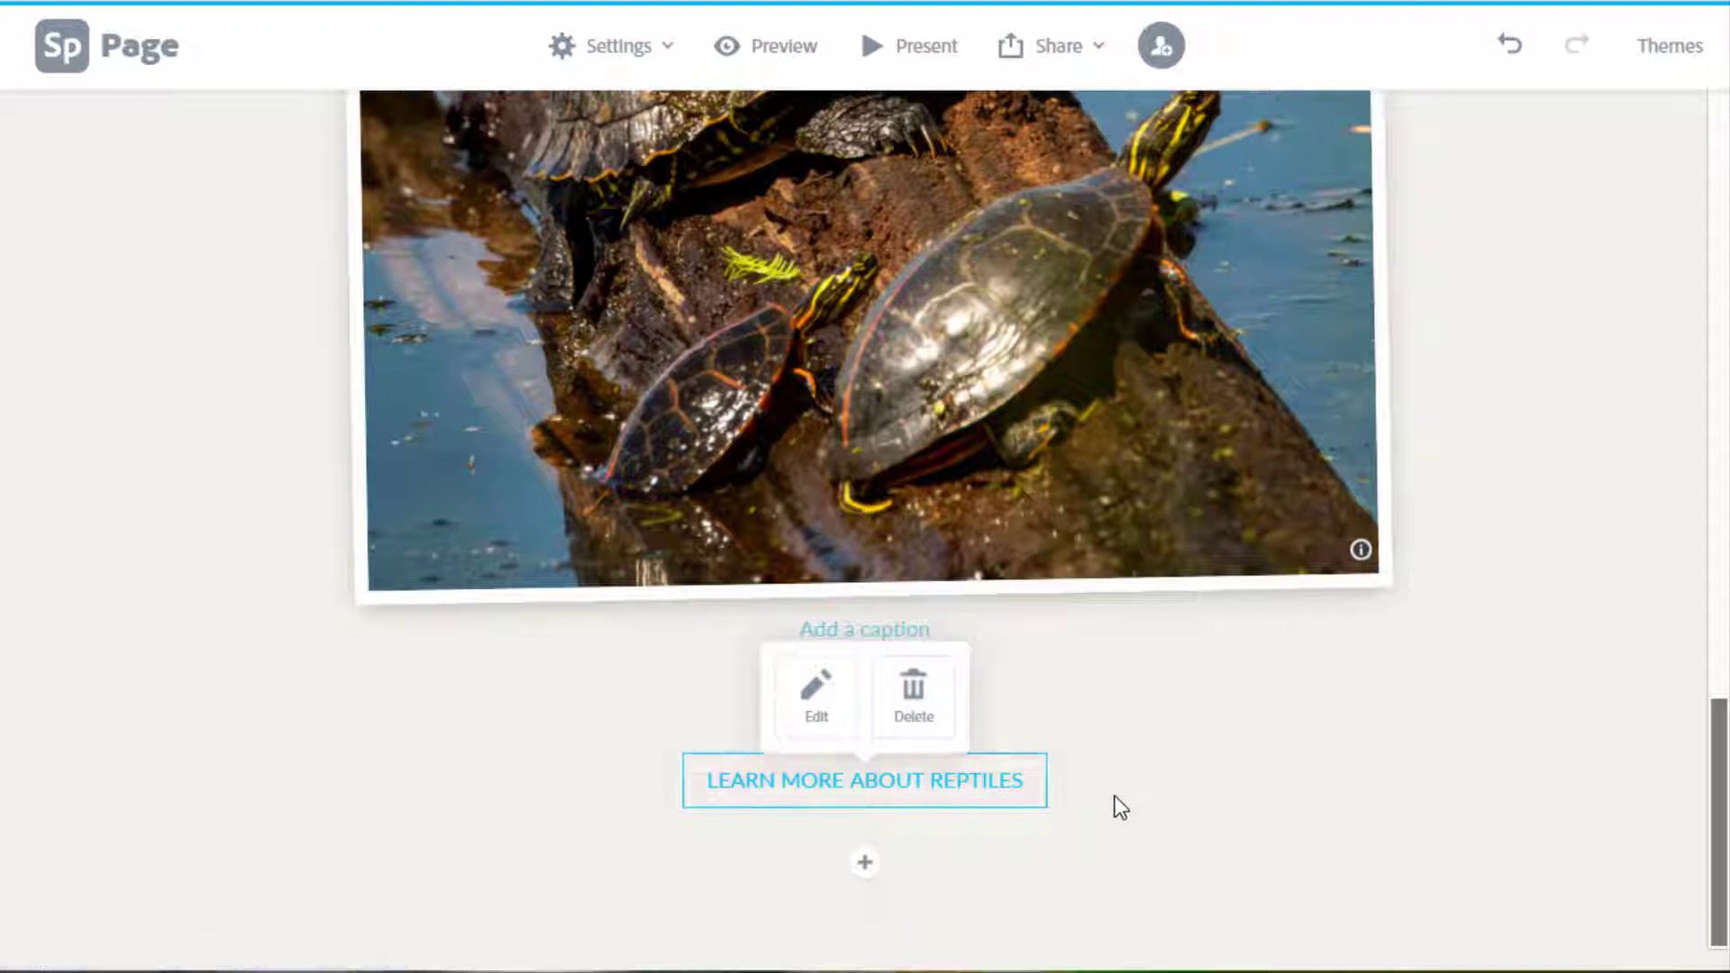
{"action": "left_click", "coordinate": [817, 721]}
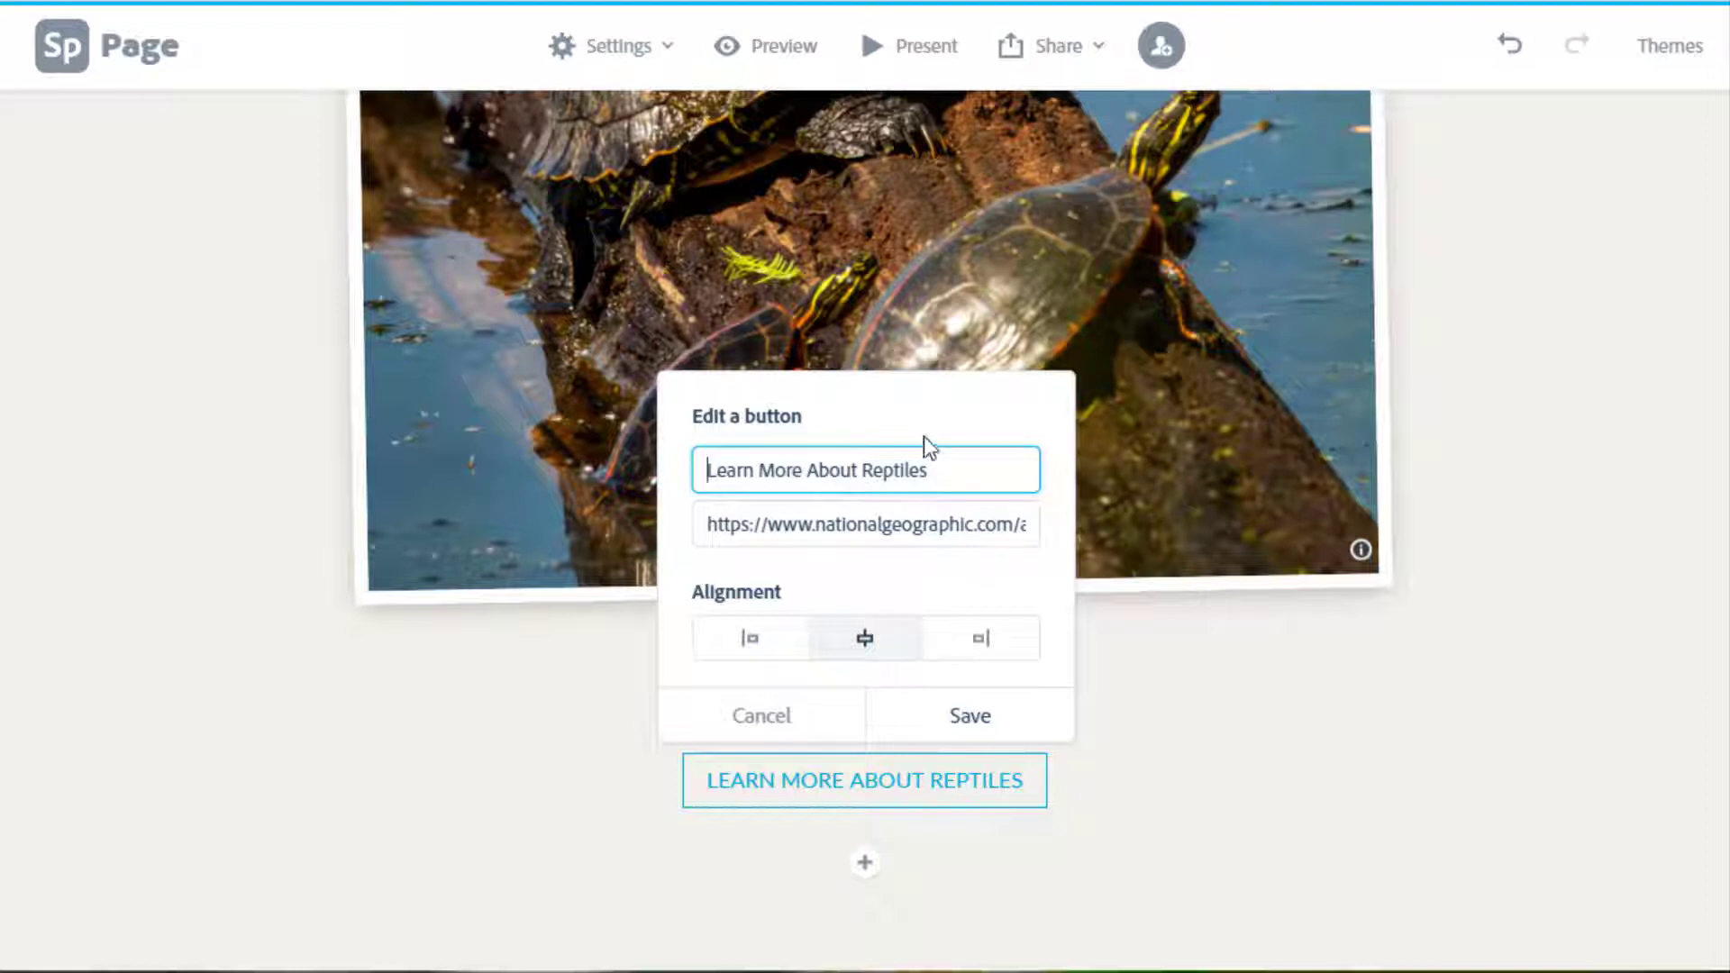
{"action": "left_click", "coordinate": [766, 734]}
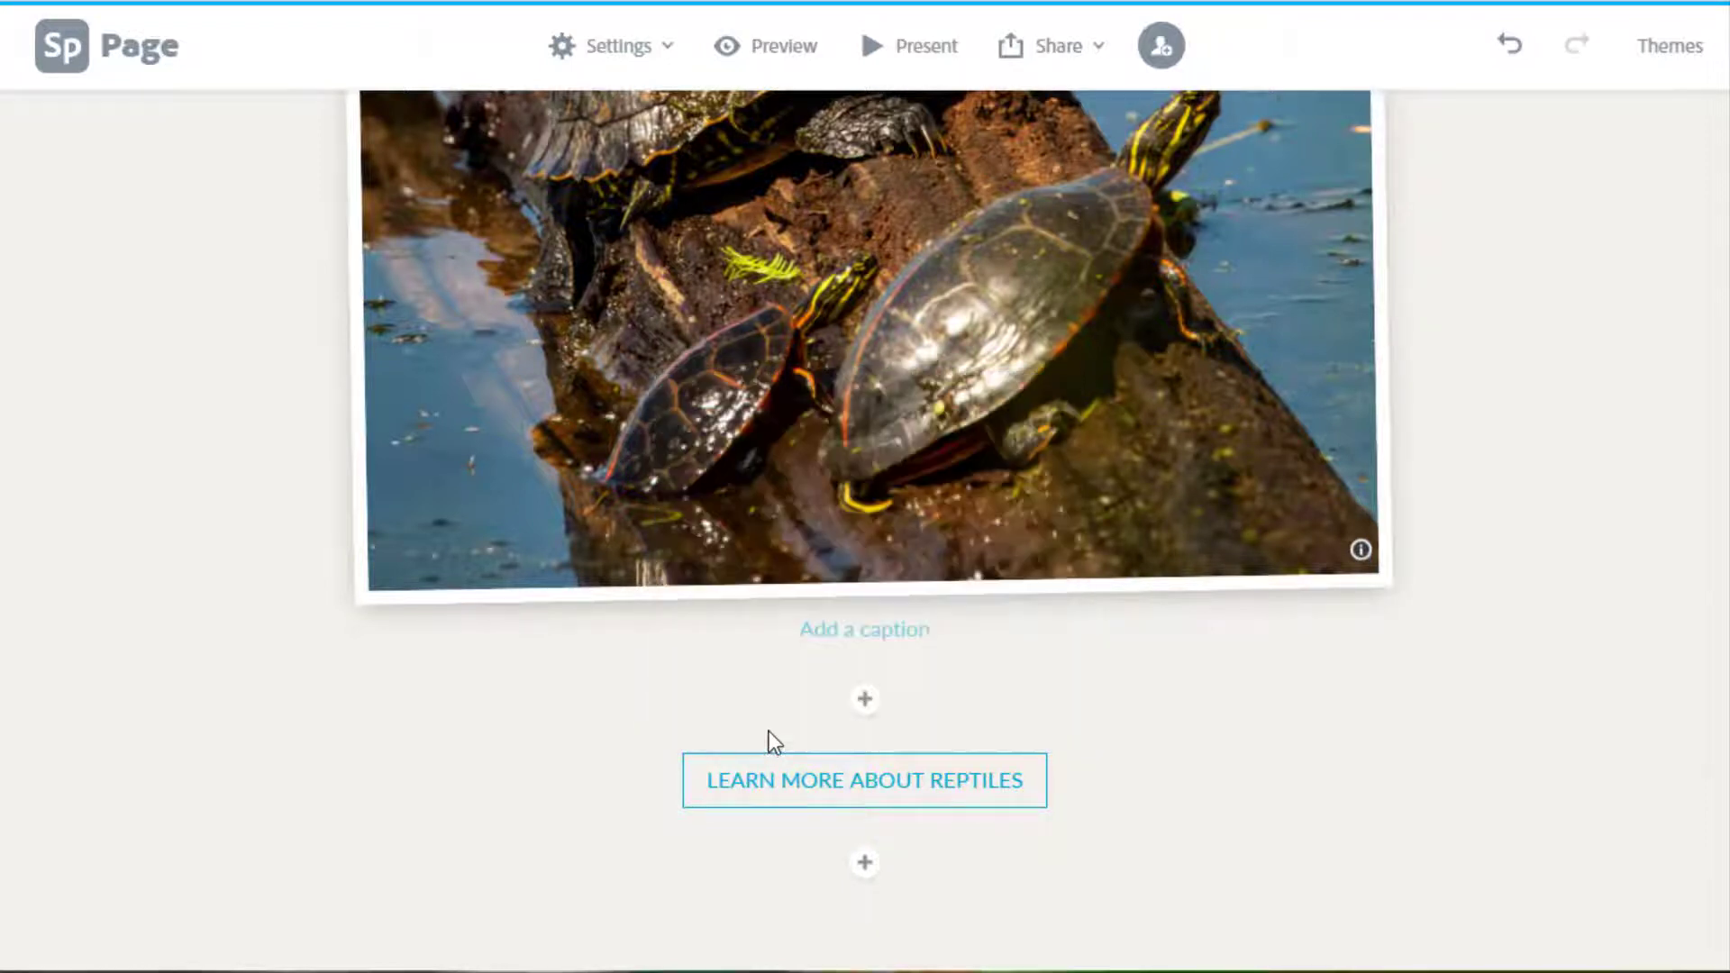
{"action": "left_click", "coordinate": [870, 810]}
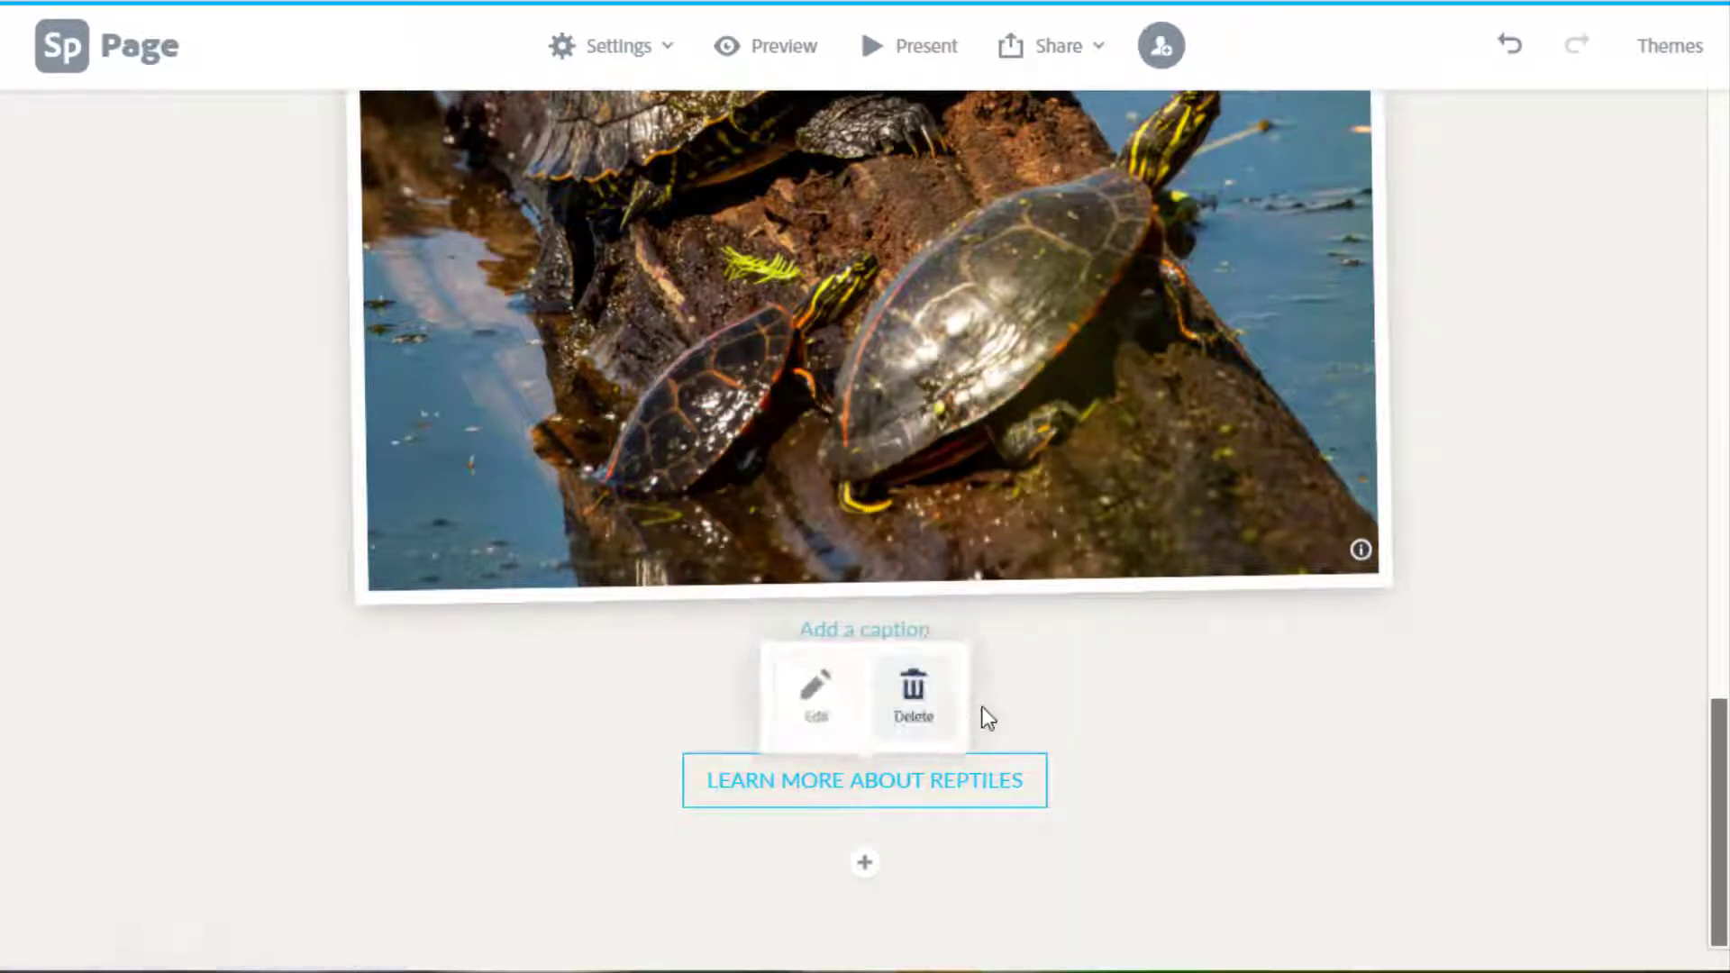
{"action": "left_click", "coordinate": [1298, 705]}
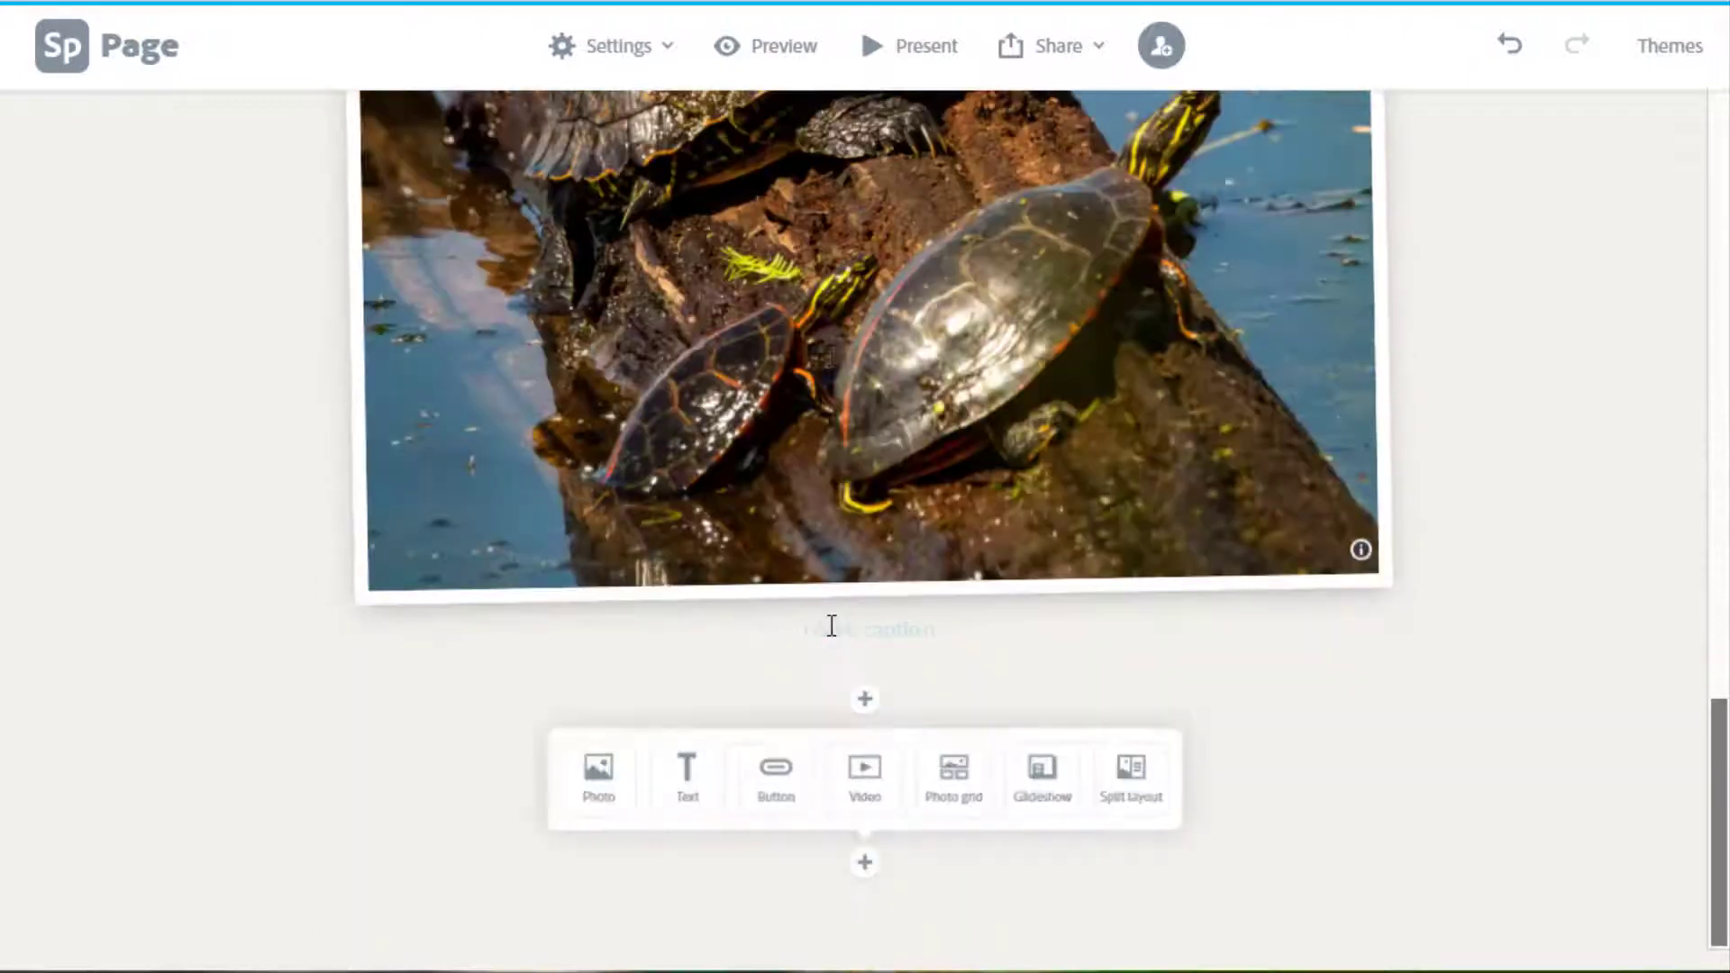
{"action": "left_click", "coordinate": [905, 630]}
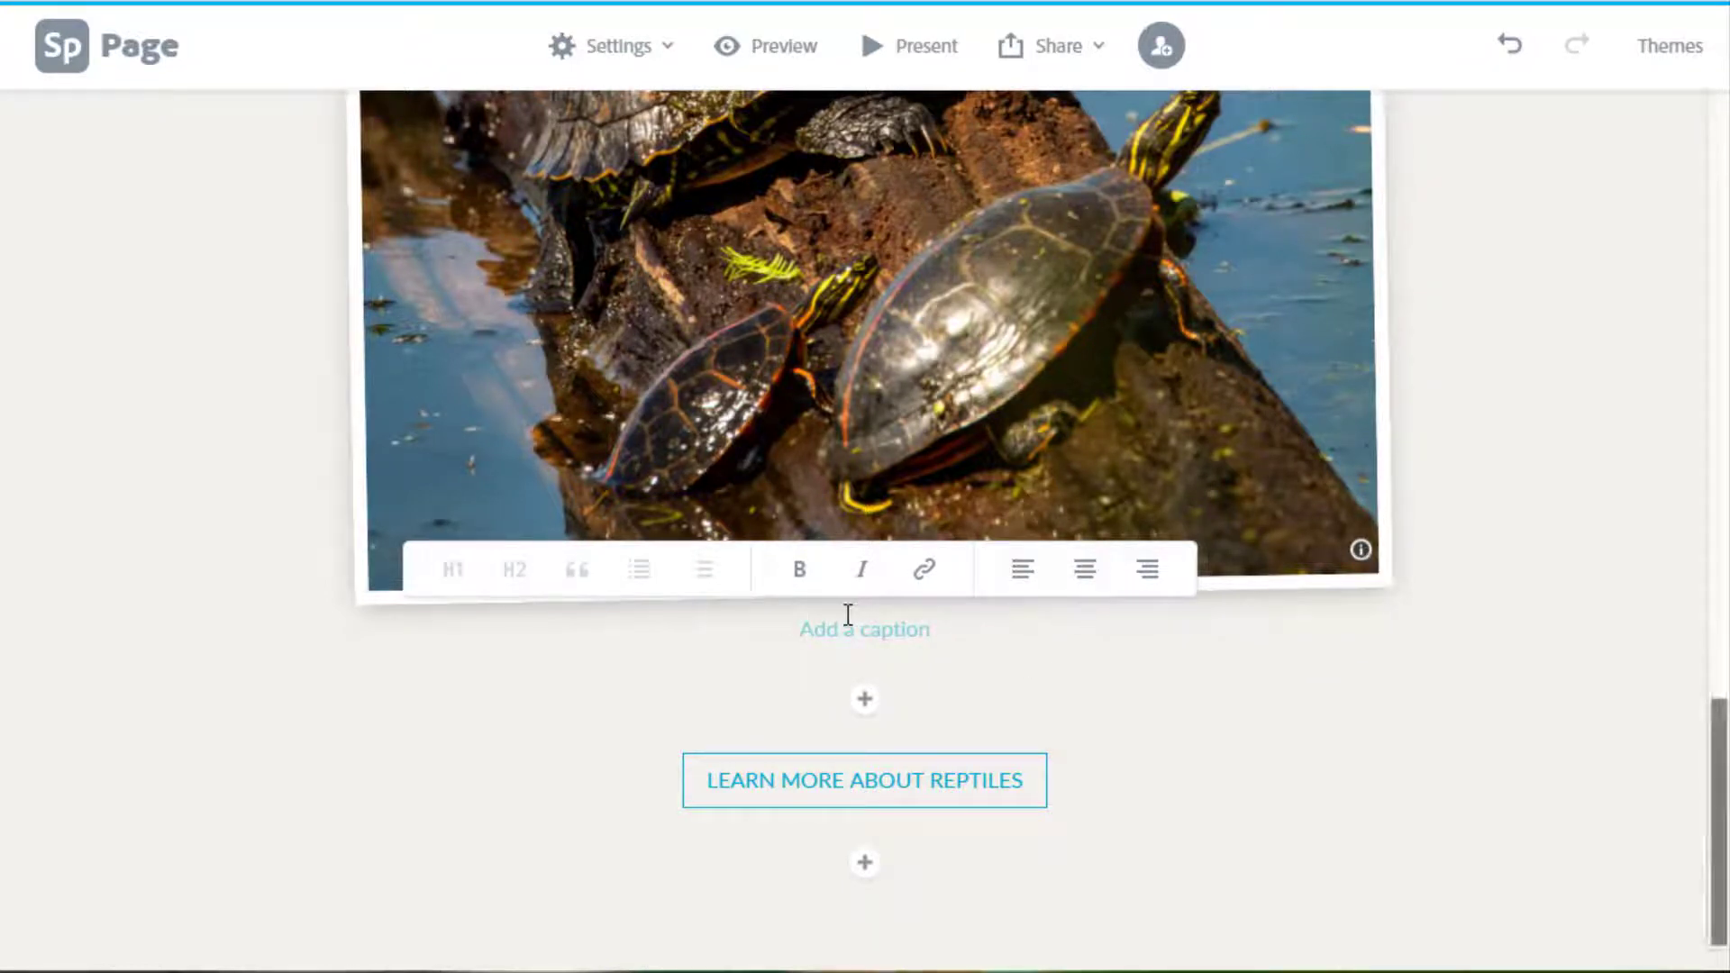
Type 'Turtles on a log' as the turtle photo's caption.
{"action": "type", "text": "Turt"}
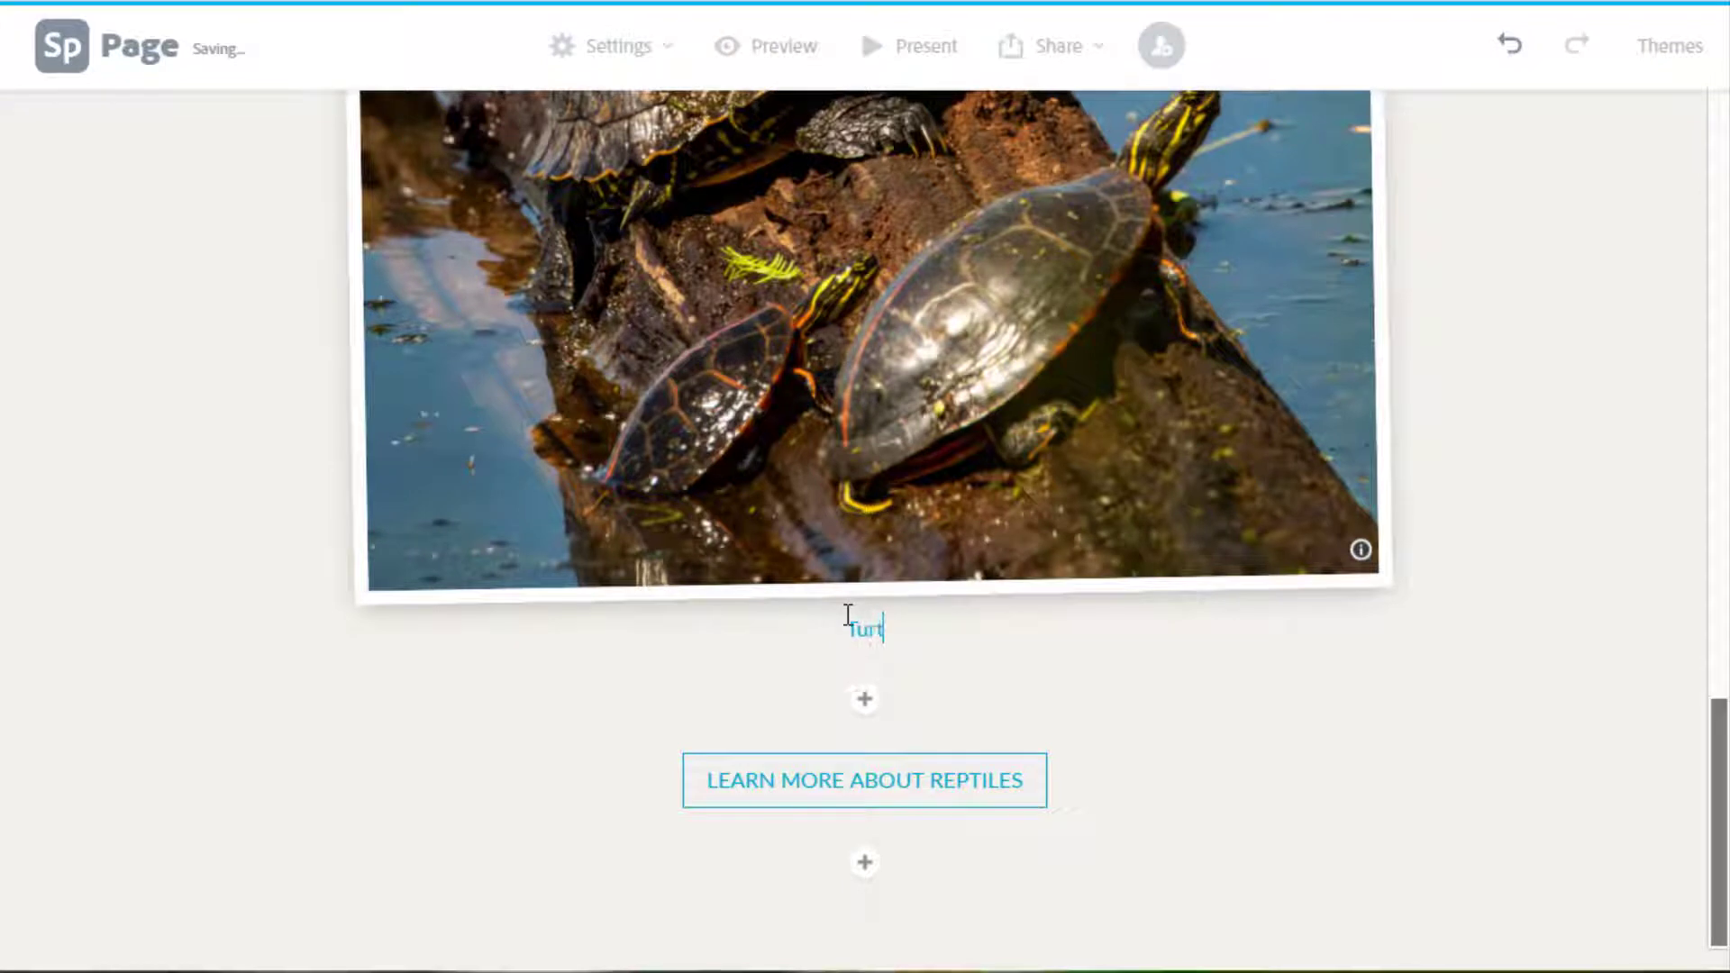
{"action": "type", "text": "les on a log"}
{"action": "left_click", "coordinate": [861, 709]}
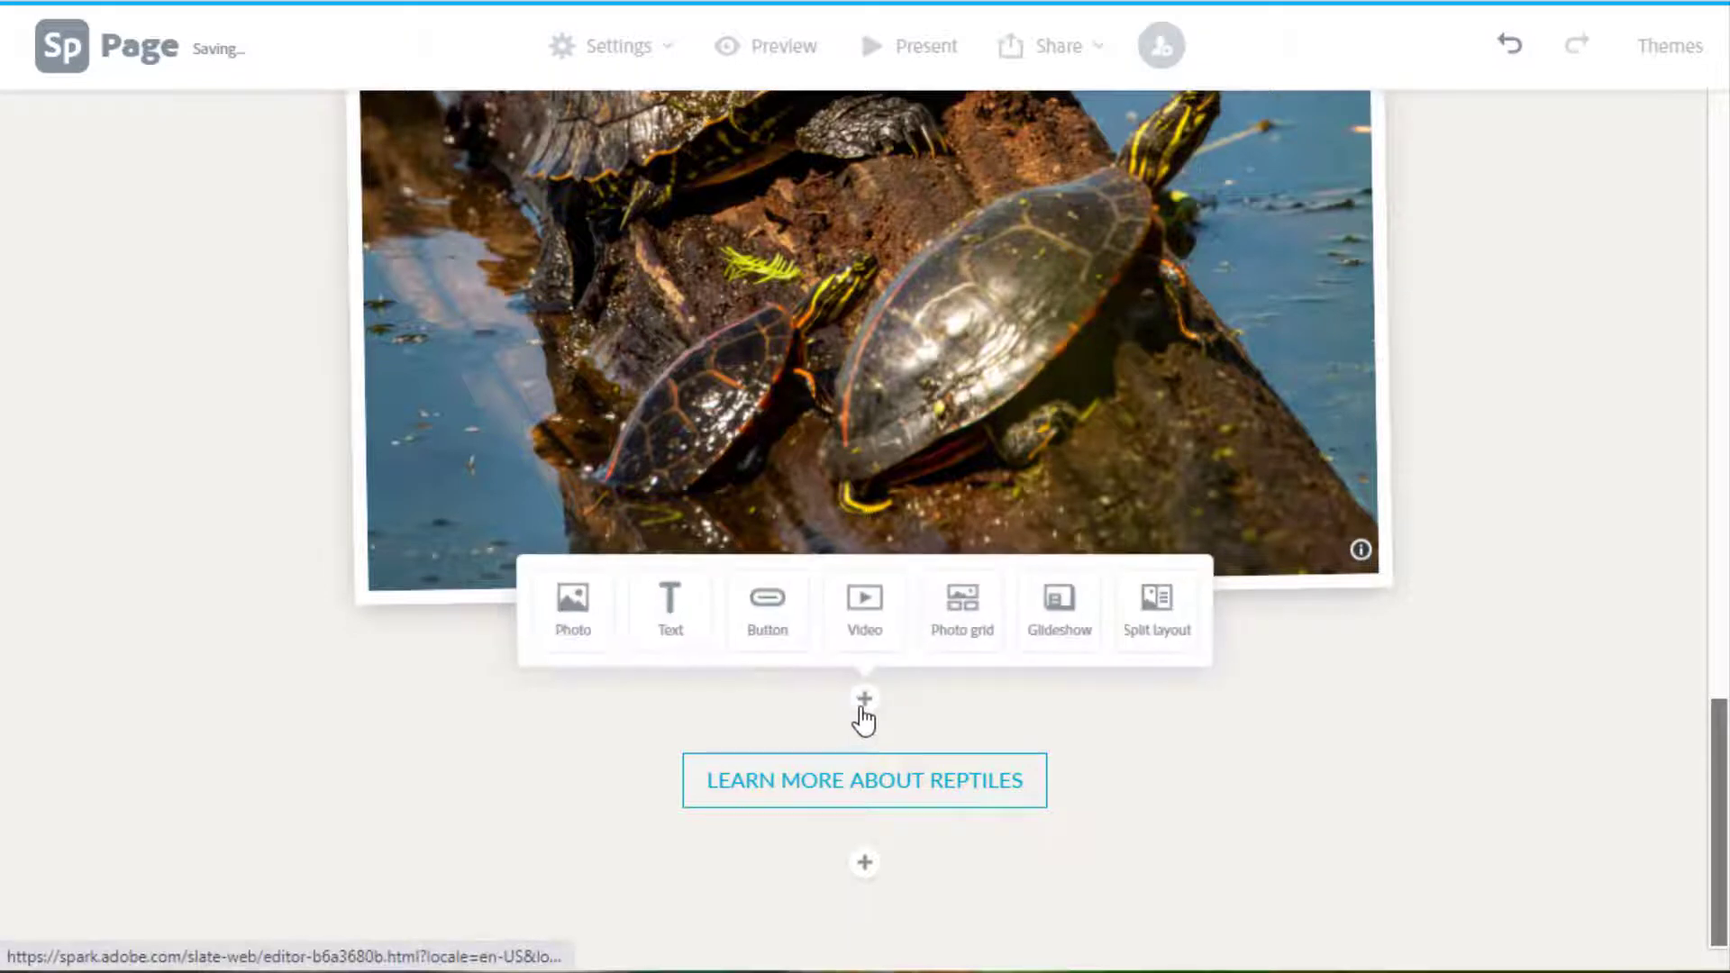
Embed the 'Bearded Dragons and Other Reptiles' YouTube video below the caption from its pasted link.
{"action": "left_click", "coordinate": [877, 626]}
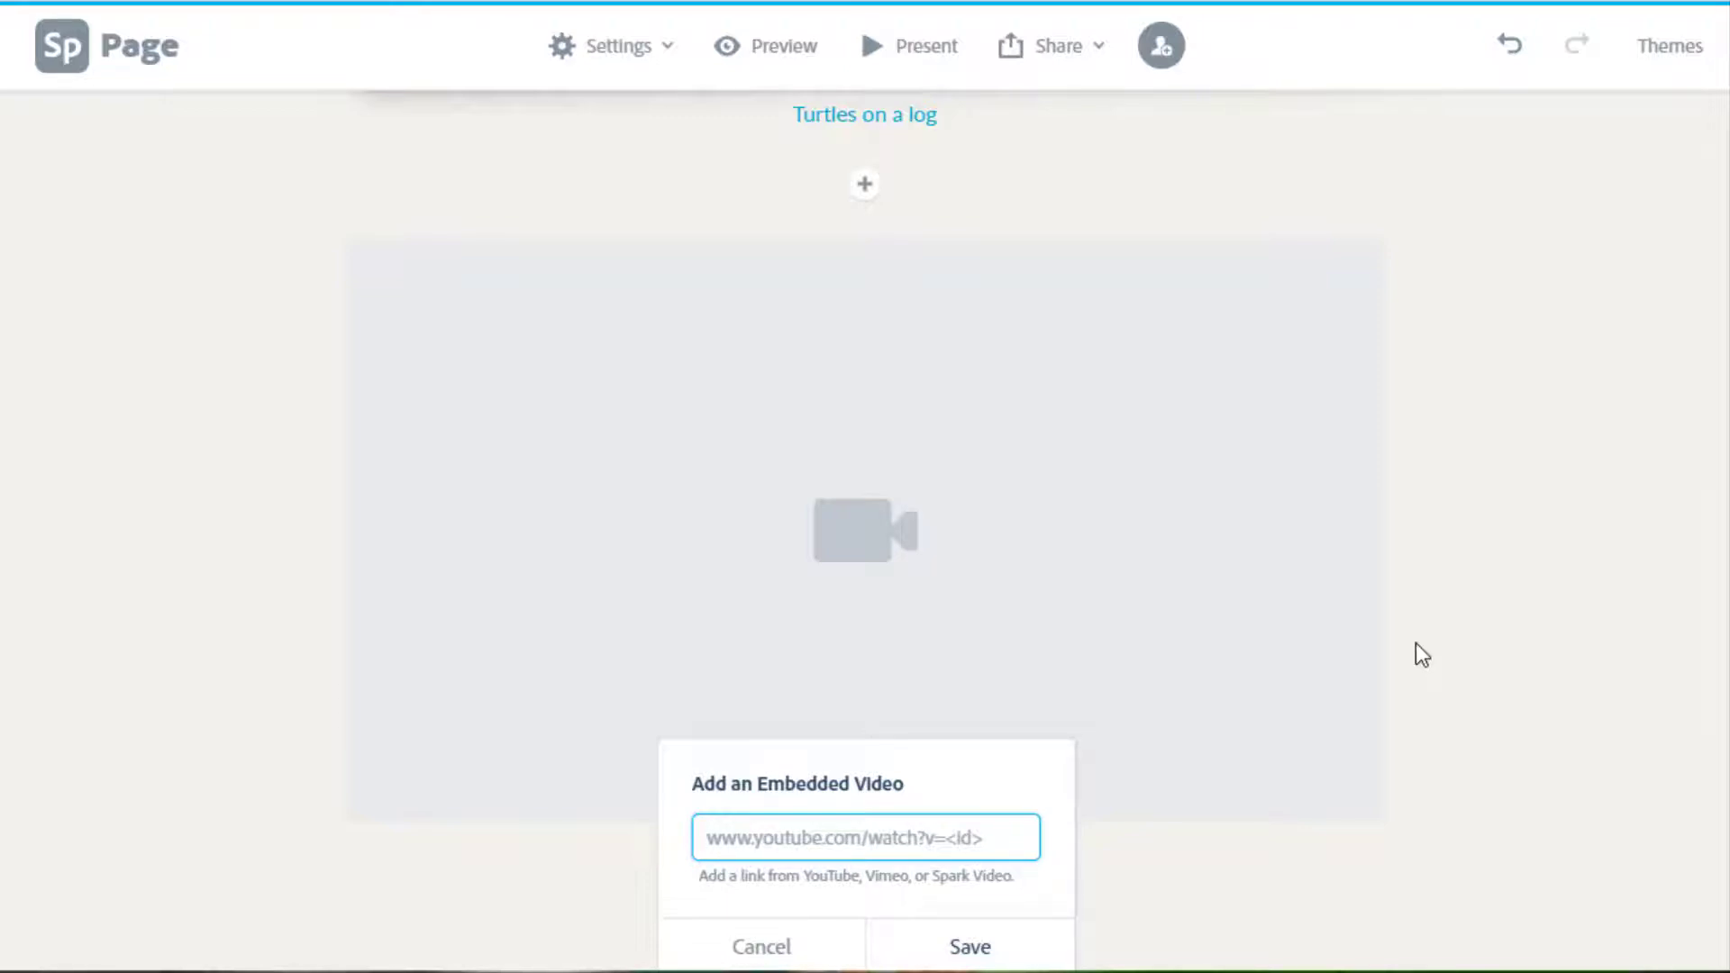
{"action": "left_click", "coordinate": [735, 838]}
{"action": "type", "text": "www.youtube.com/watch?v=fJLfxQ2QQYo"}
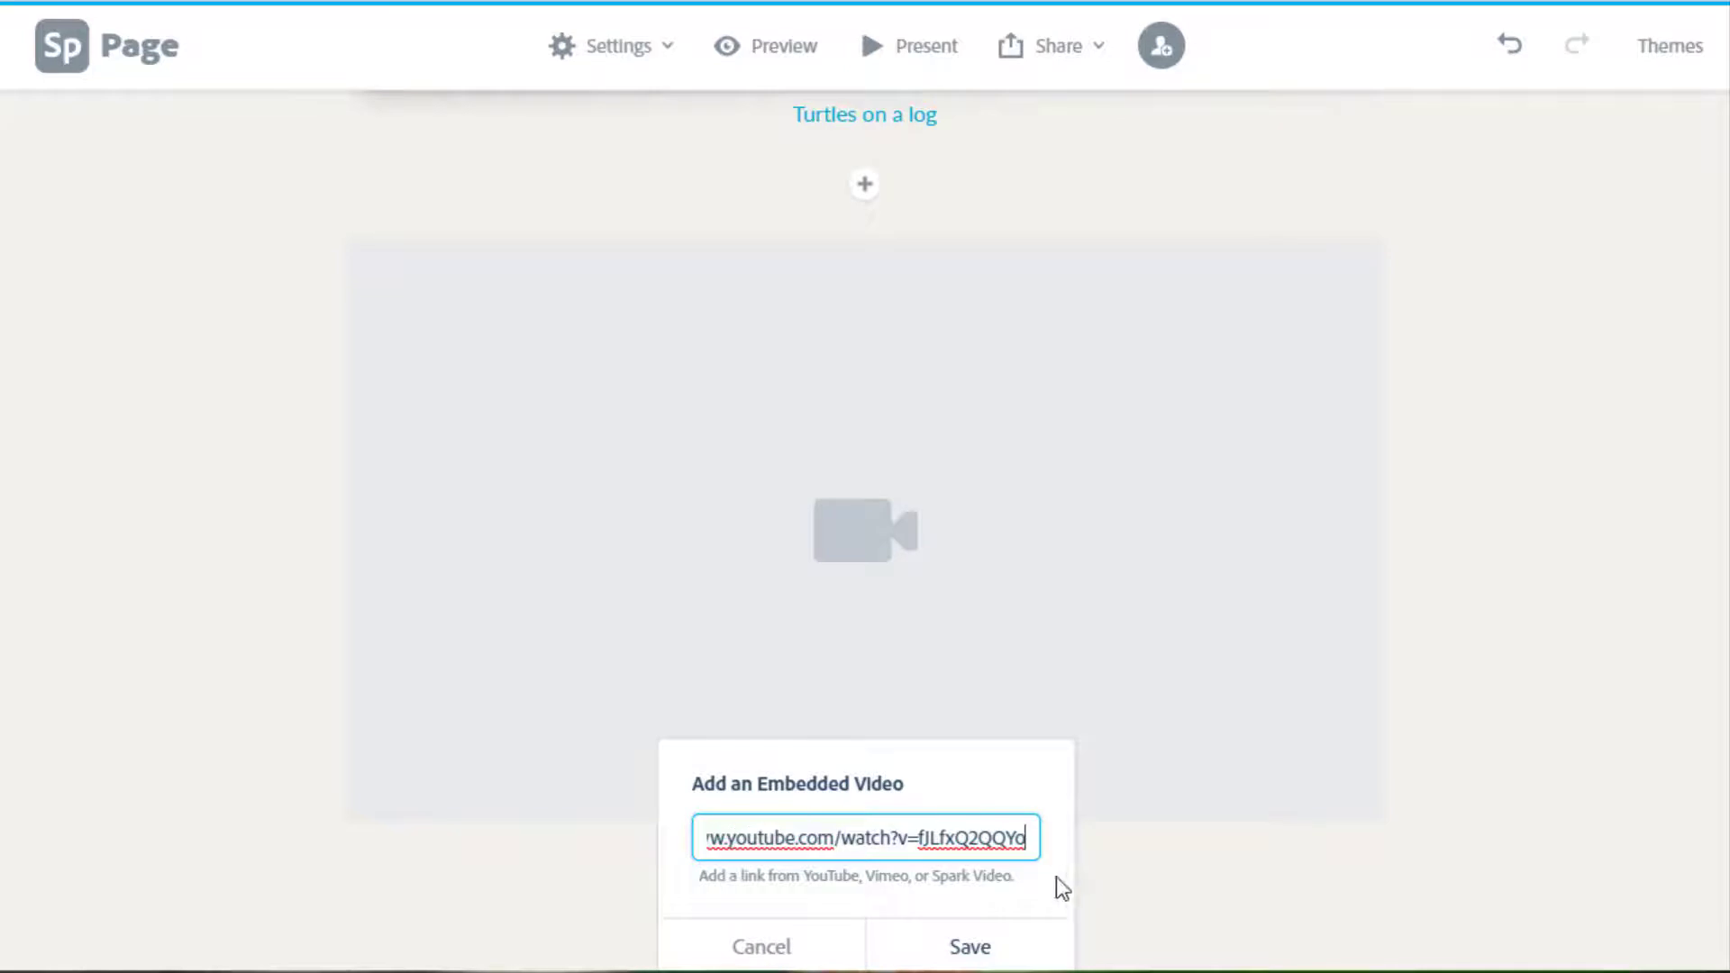
{"action": "left_click", "coordinate": [991, 954]}
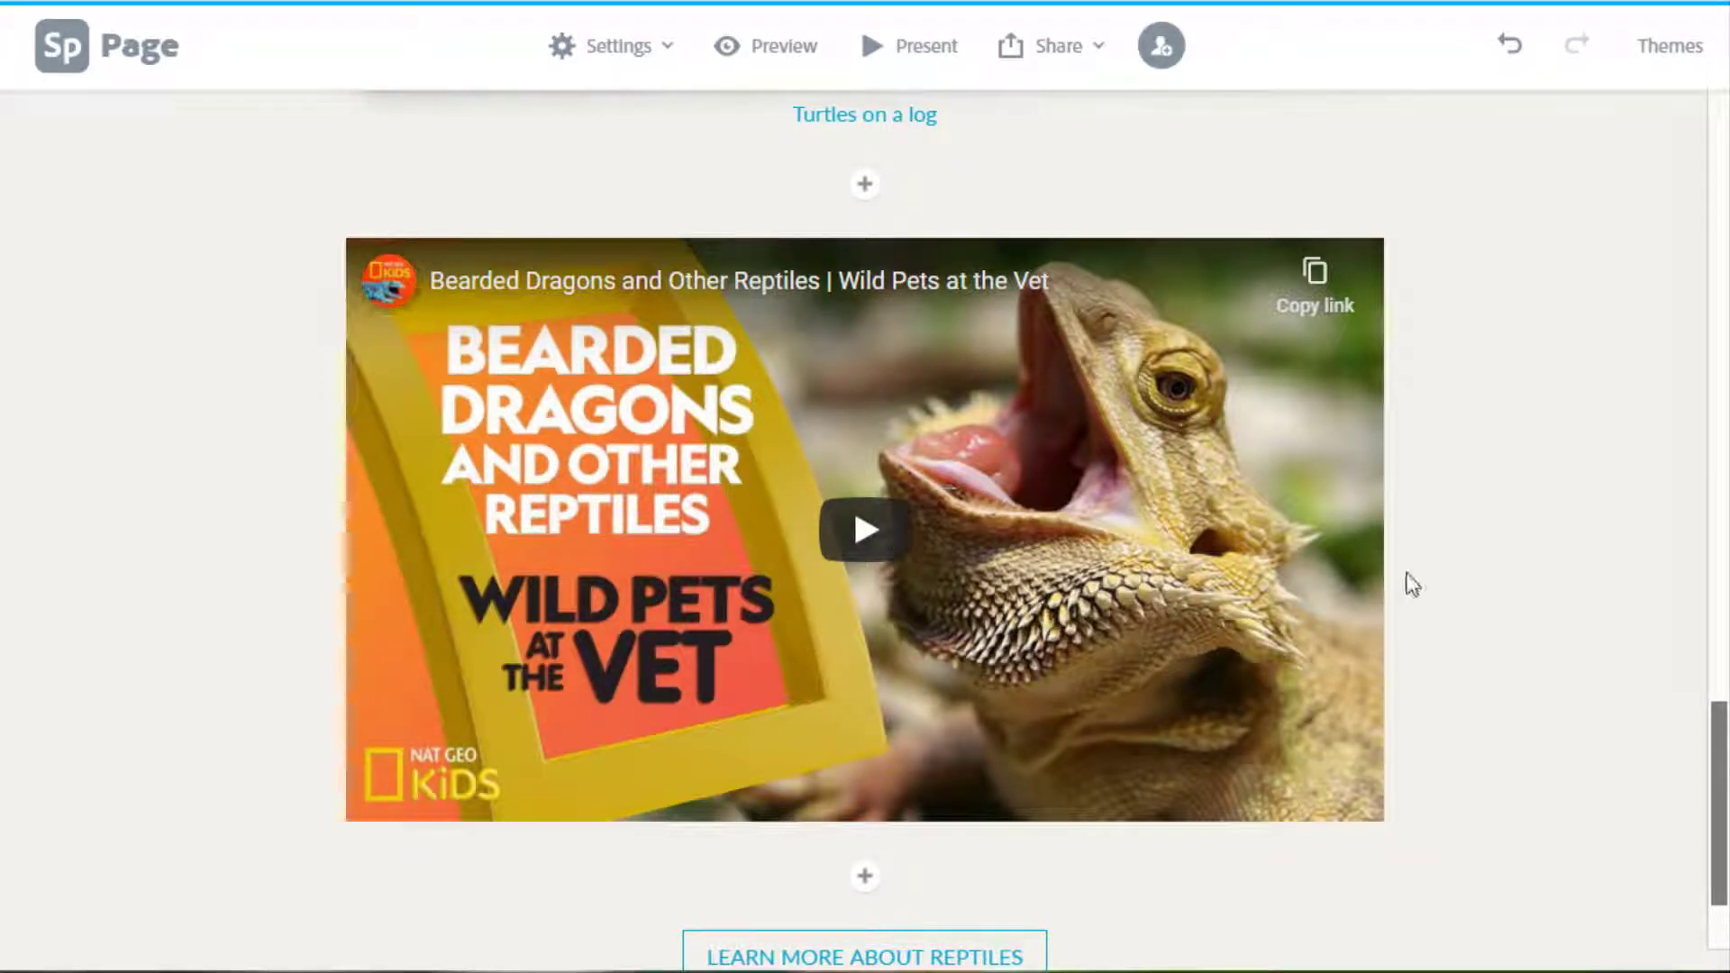
{"action": "left_click", "coordinate": [866, 878]}
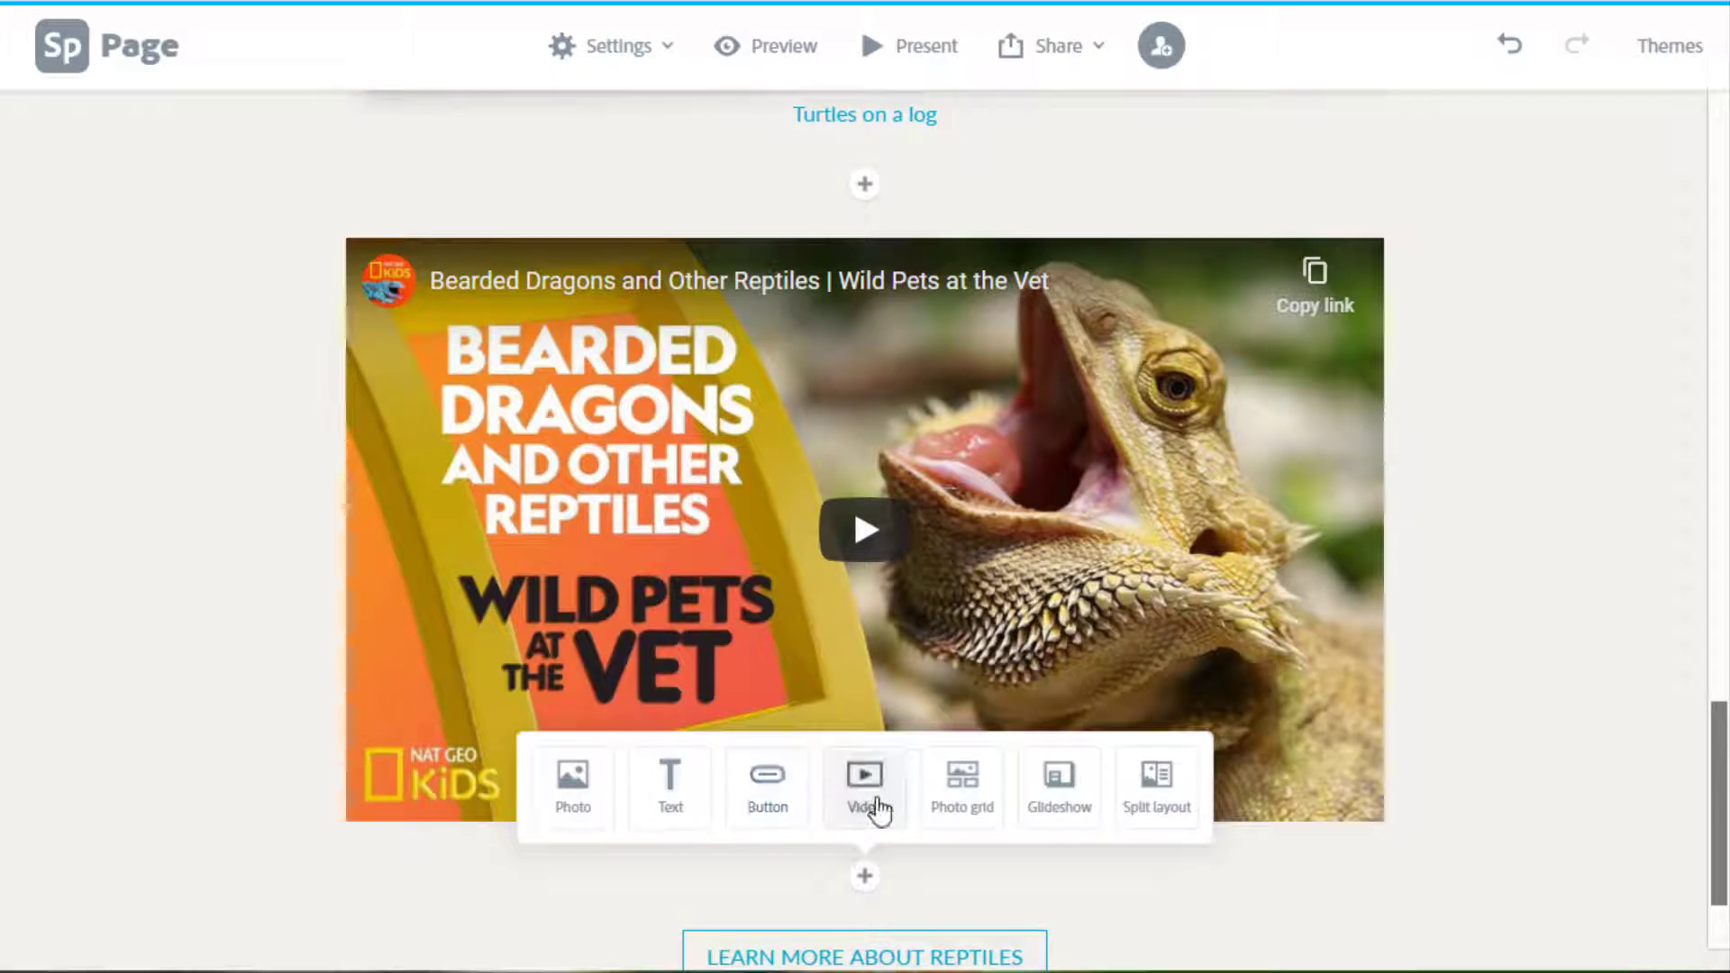
Start a photo grid block and browse the free reptile photos.
{"action": "left_click", "coordinate": [969, 798]}
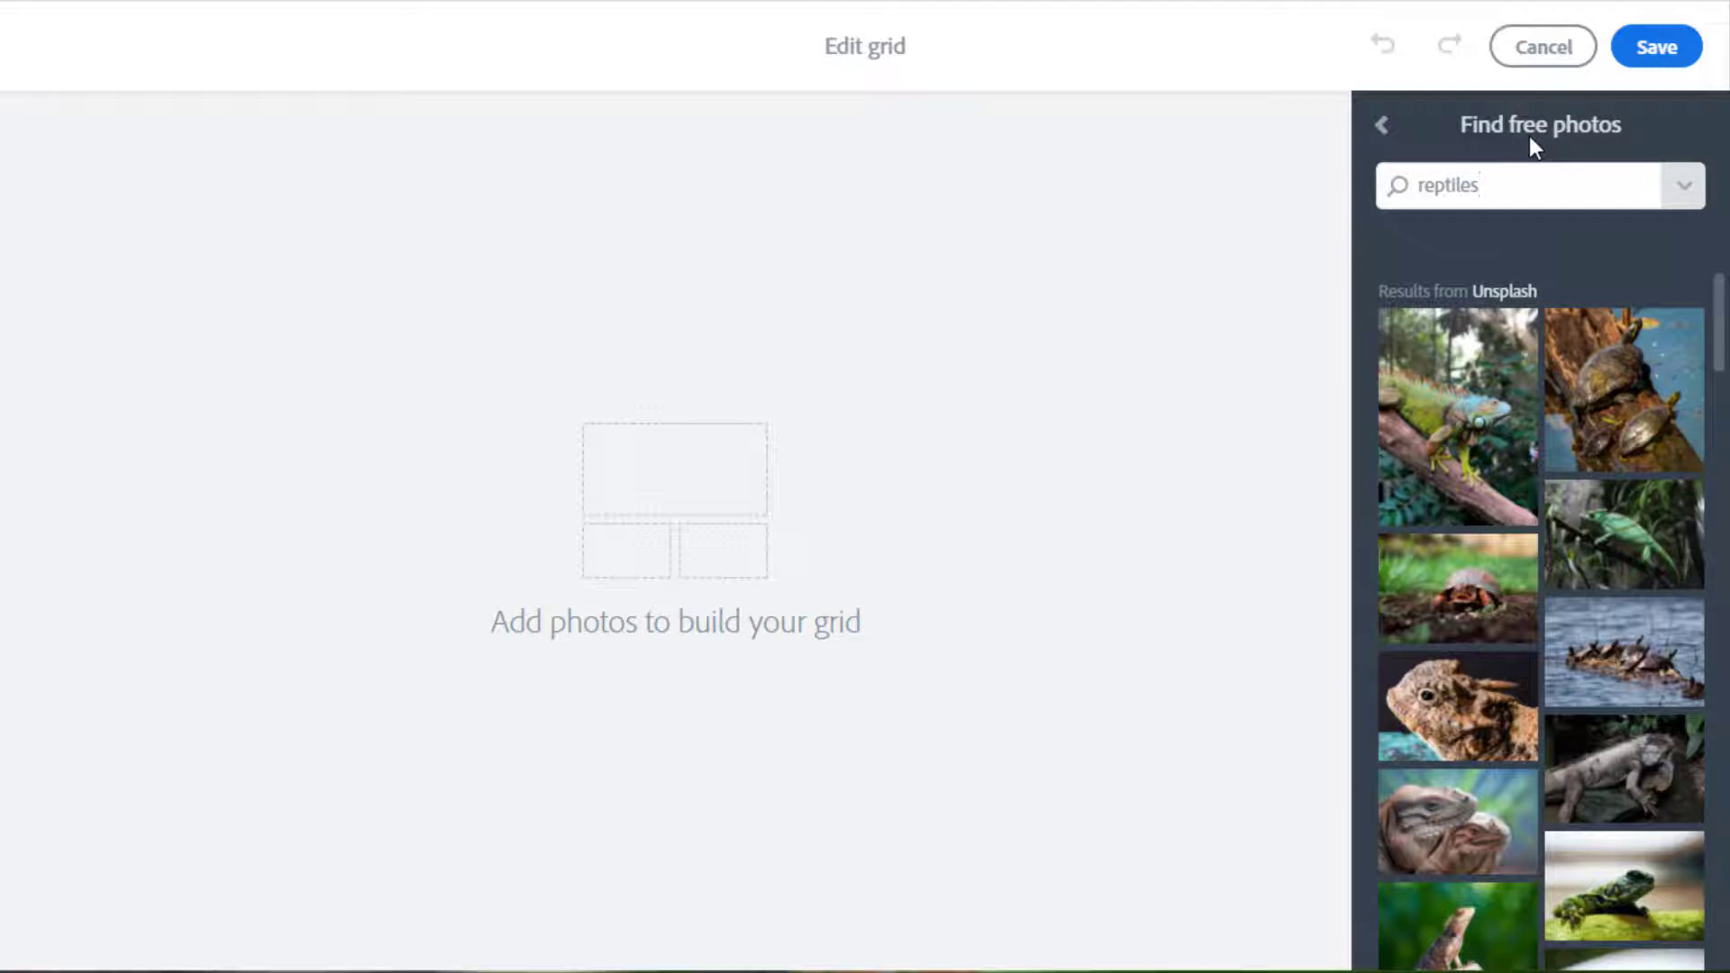
{"action": "left_click", "coordinate": [1383, 127]}
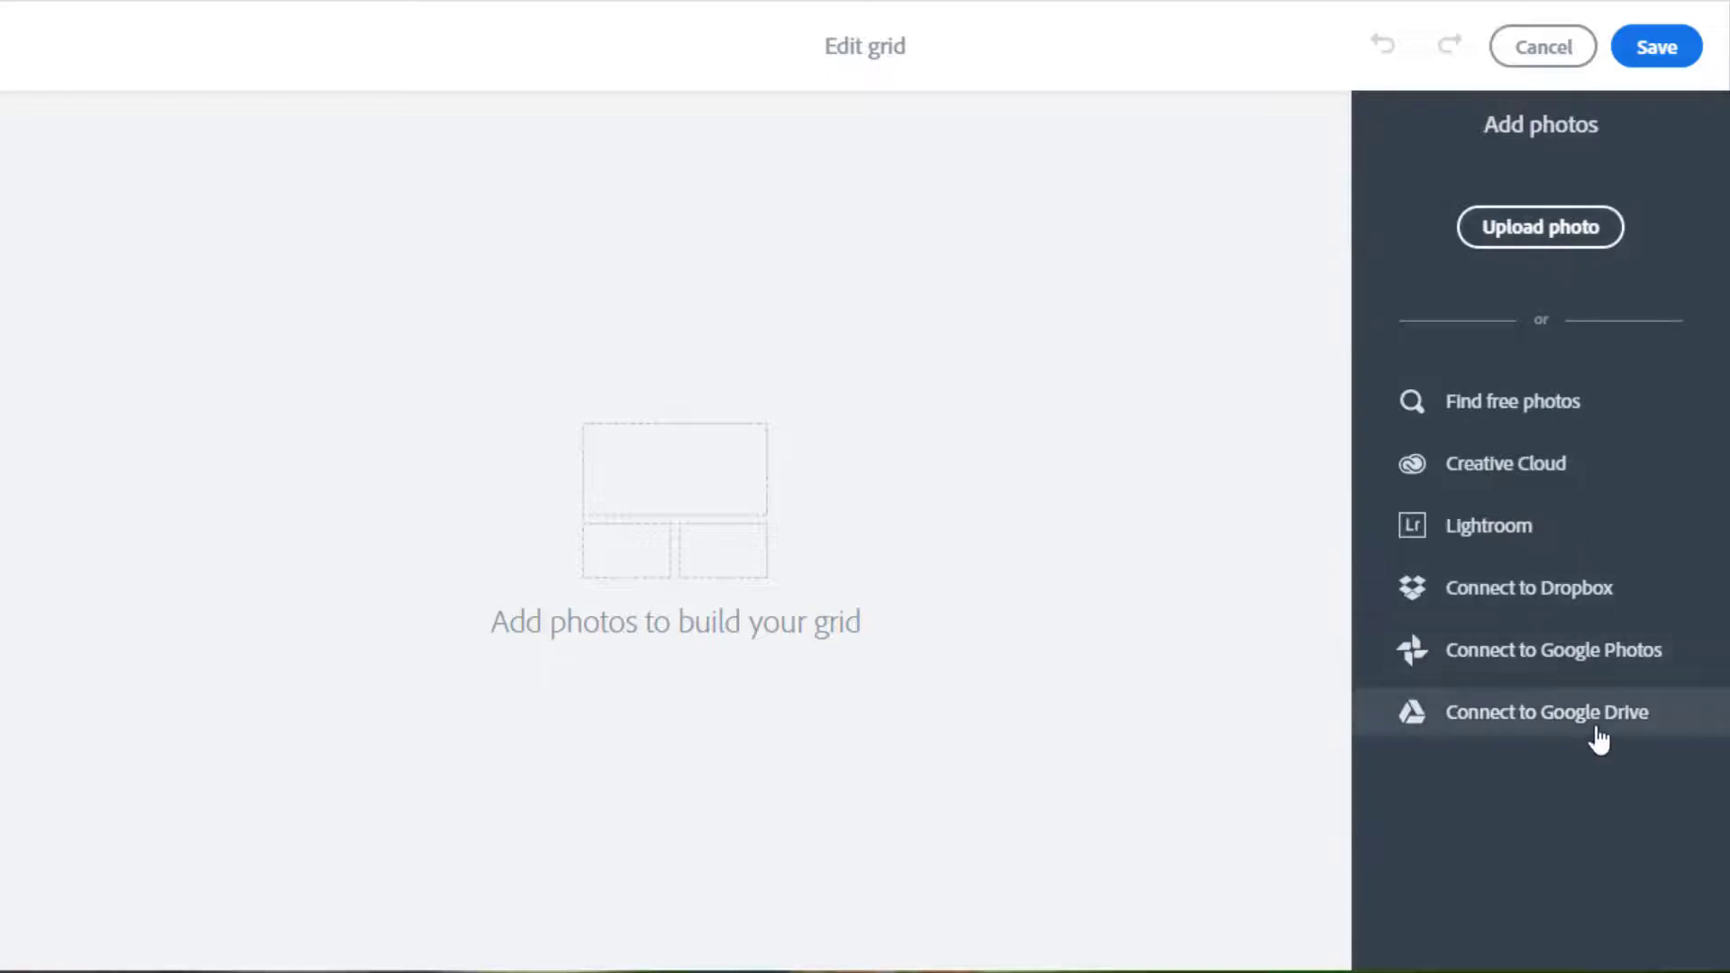
{"action": "left_click", "coordinate": [1537, 402]}
{"action": "scroll", "coordinate": [1570, 418], "scroll_direction": "down", "scroll_amount": 15}
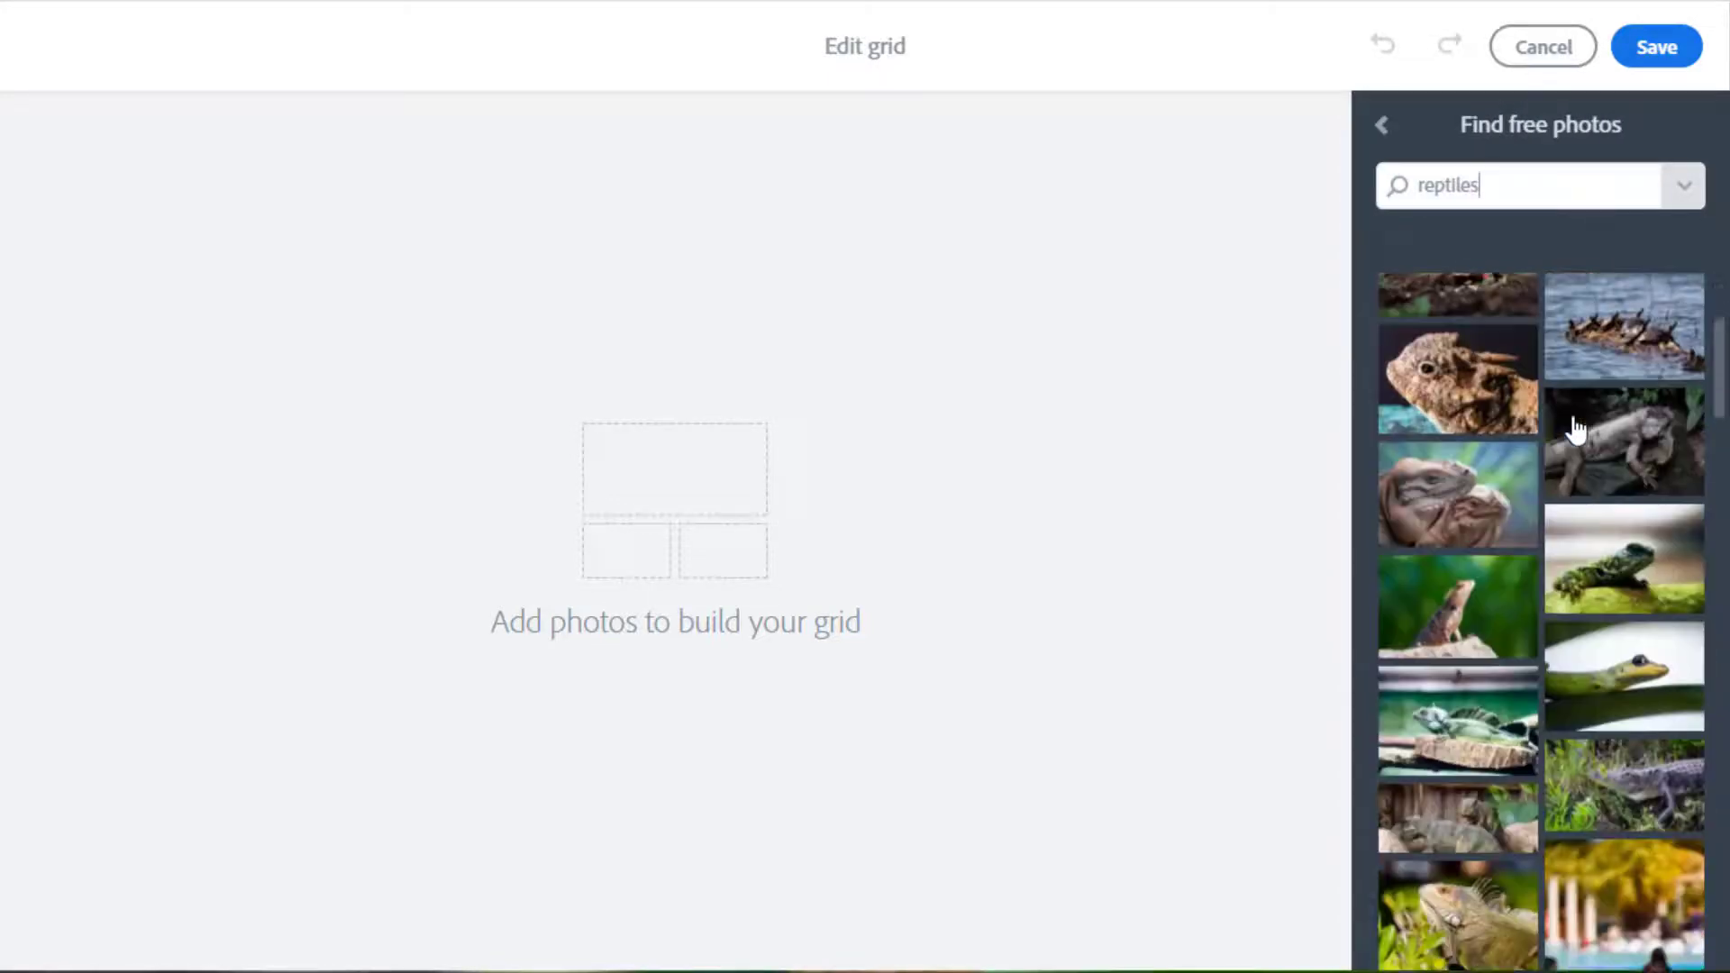
{"action": "scroll", "coordinate": [1575, 427], "scroll_direction": "down", "scroll_amount": 2}
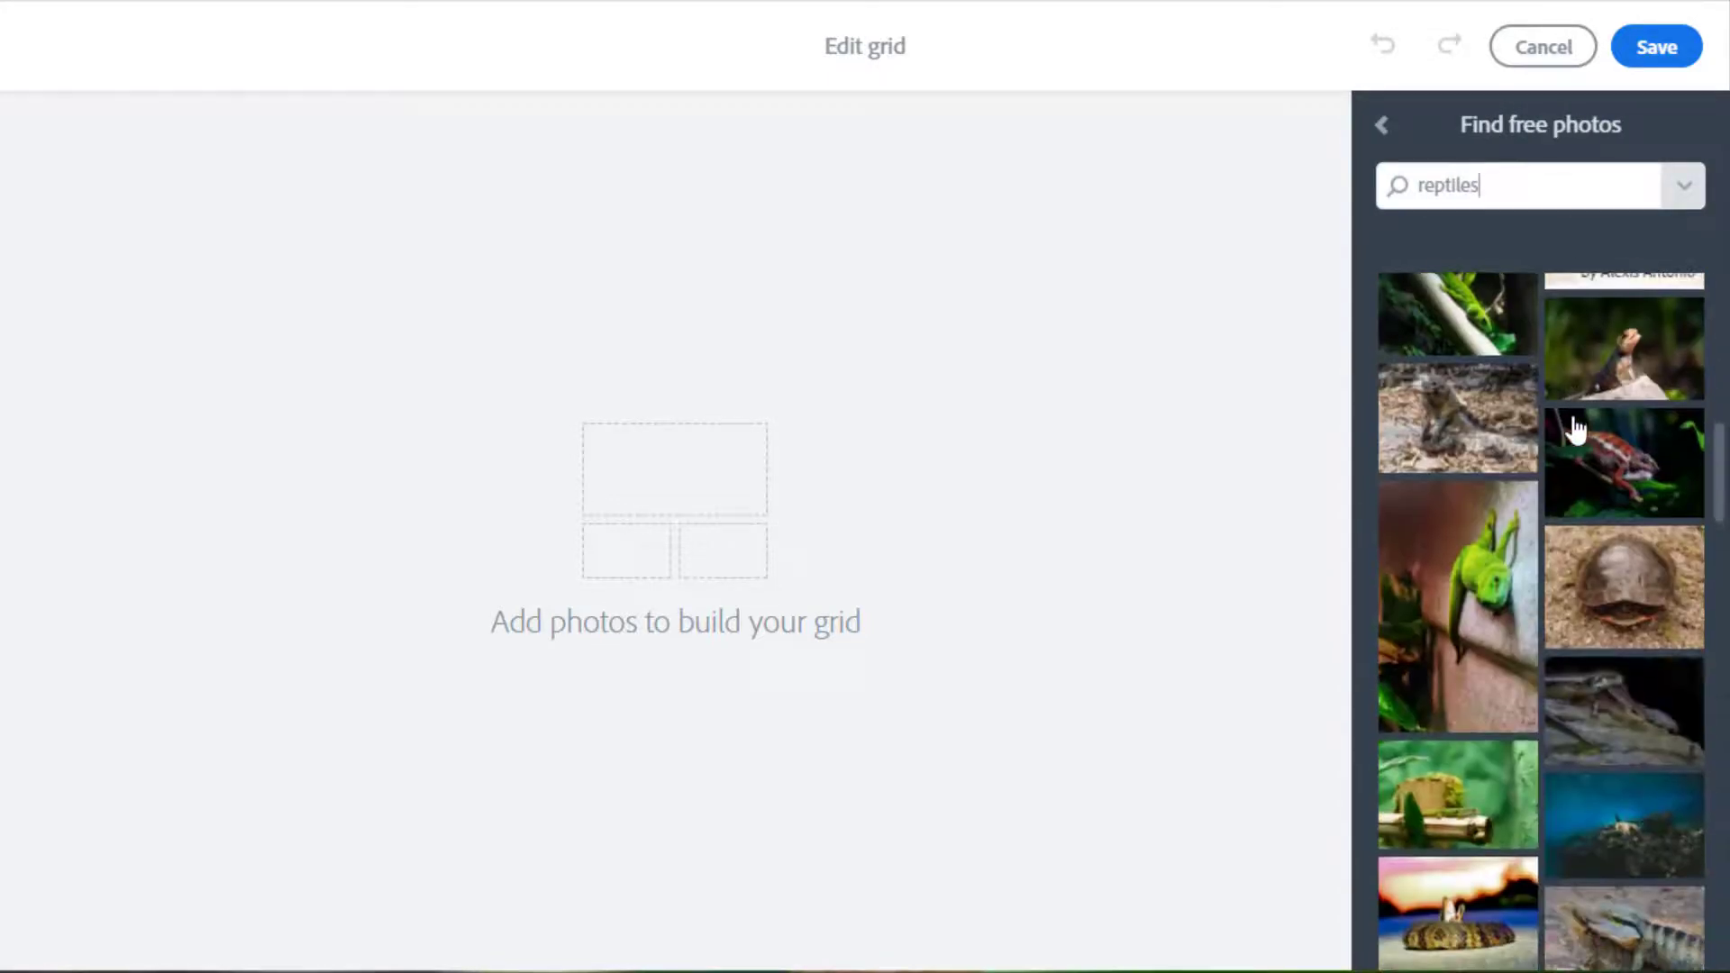
{"action": "scroll", "coordinate": [1575, 429], "scroll_direction": "down", "scroll_amount": 4}
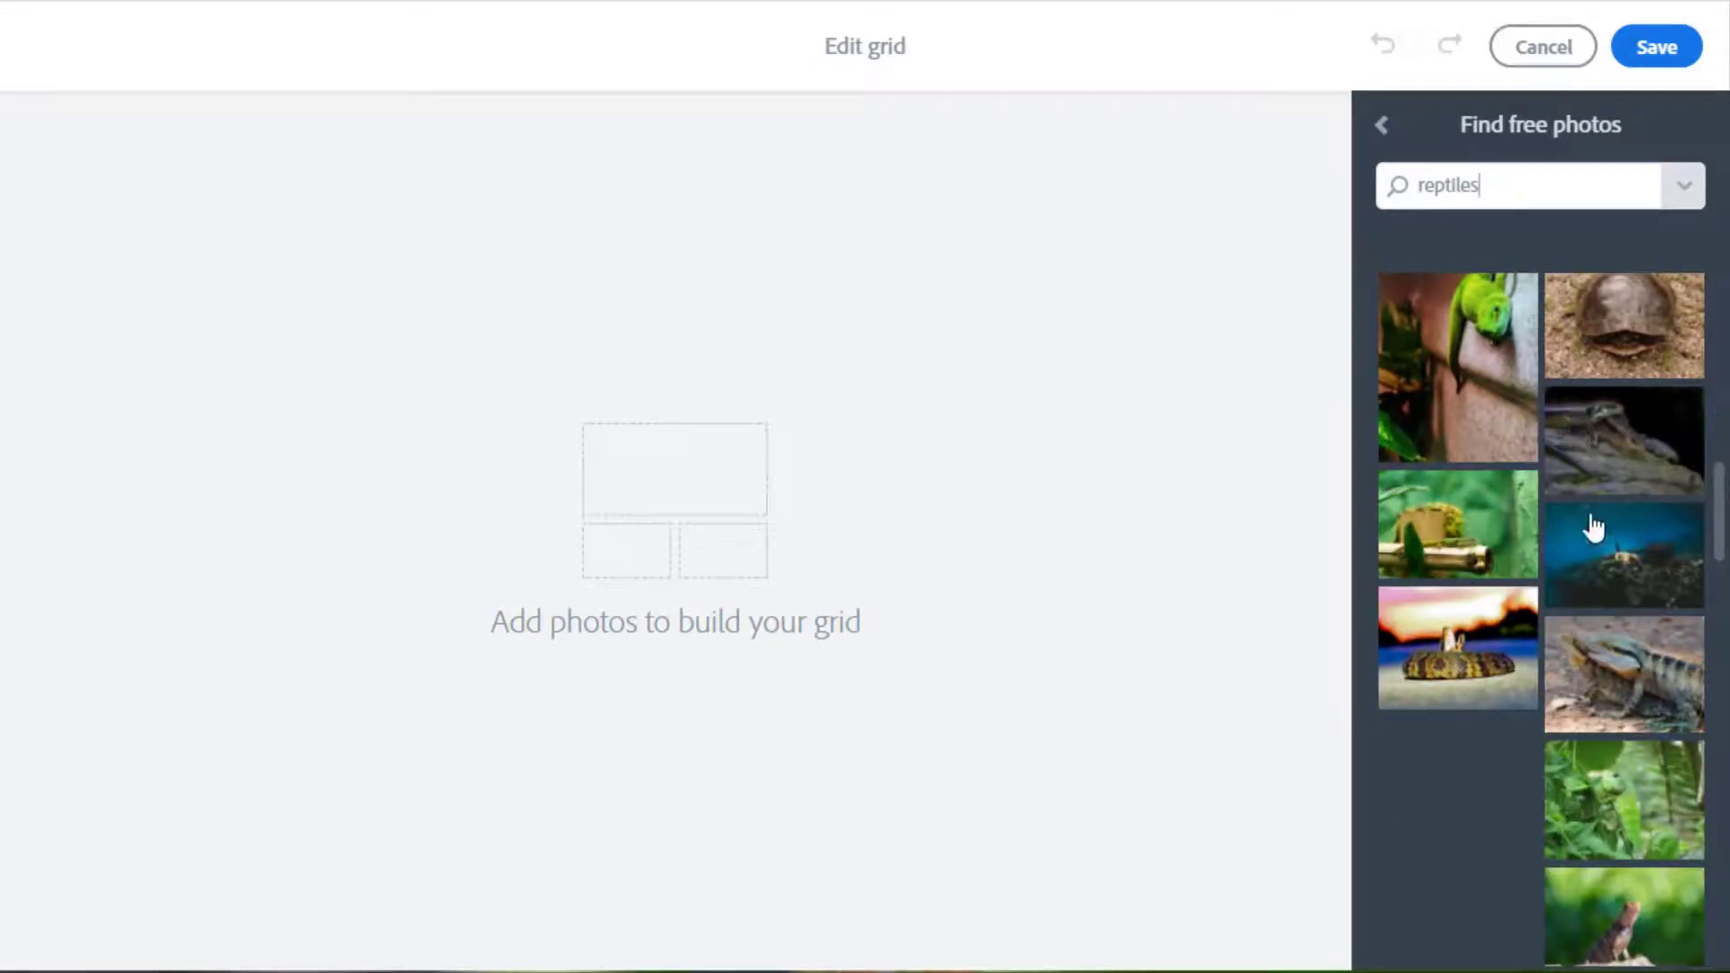
{"action": "scroll", "coordinate": [1532, 539], "scroll_direction": "down", "scroll_amount": 3}
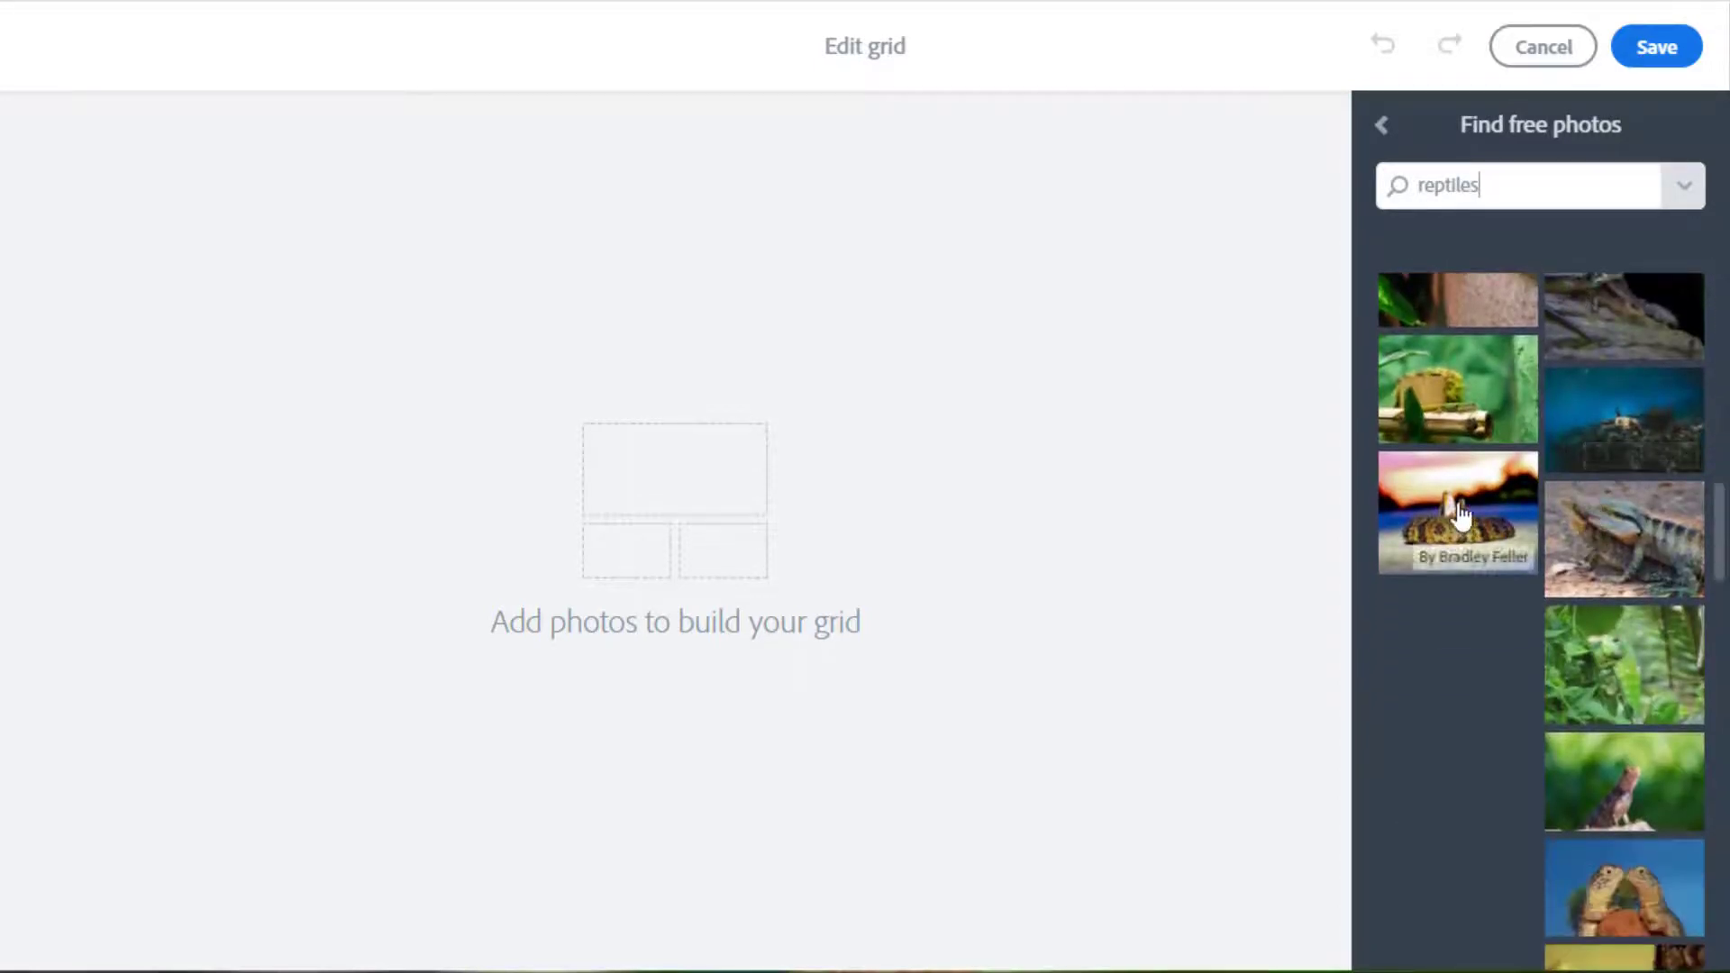
Add the snake-on-sand, swimming turtle, lizard-on-branch, chameleon and tortoise photos to the grid.
{"action": "left_click", "coordinate": [1462, 516]}
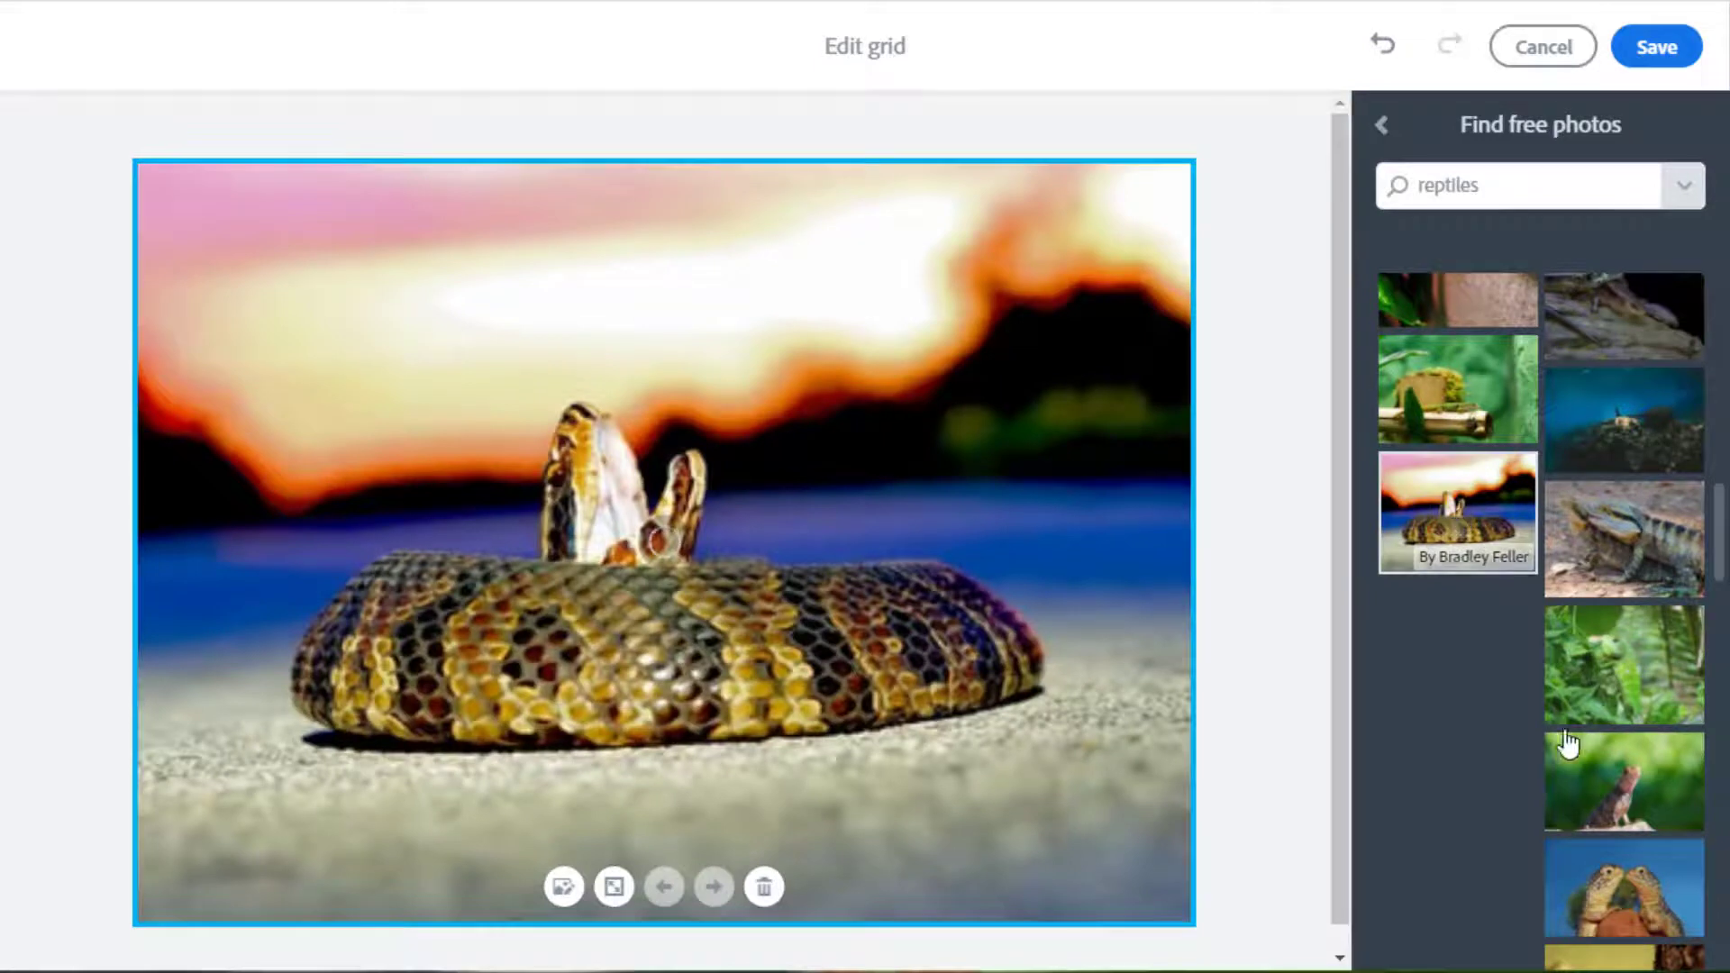
{"action": "scroll", "coordinate": [1607, 772], "scroll_direction": "down", "scroll_amount": 6}
{"action": "left_click", "coordinate": [1671, 703]}
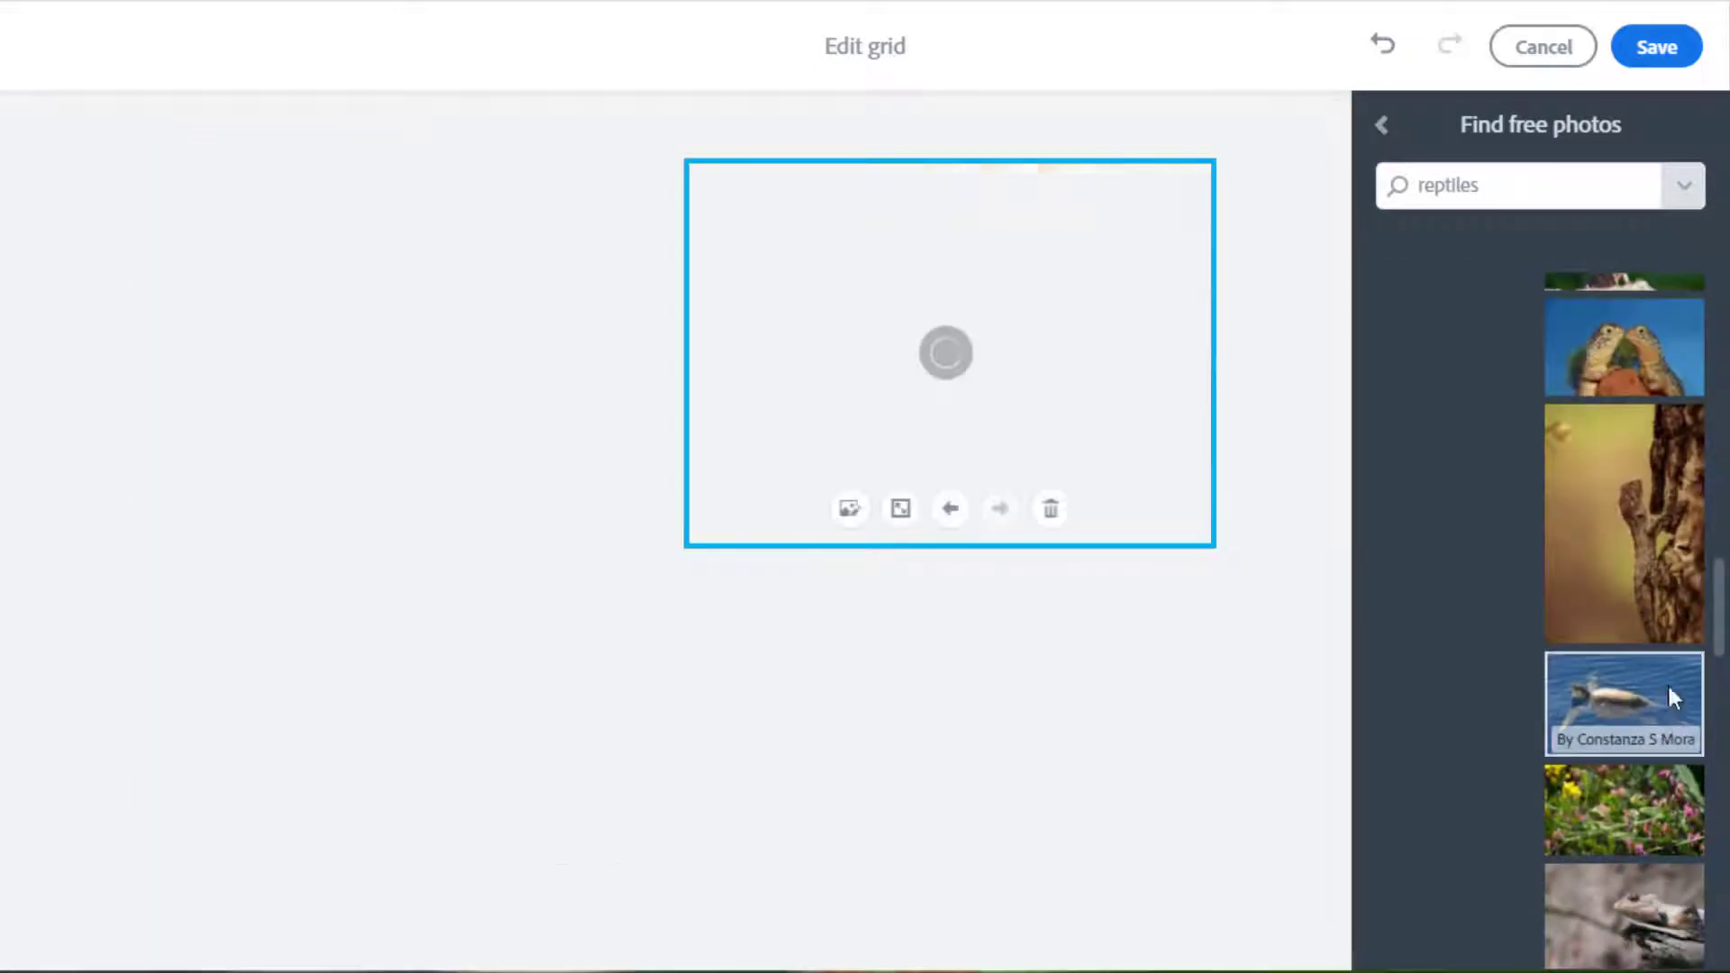
{"action": "scroll", "coordinate": [1673, 852], "scroll_direction": "down", "scroll_amount": 3}
{"action": "left_click", "coordinate": [1638, 655]}
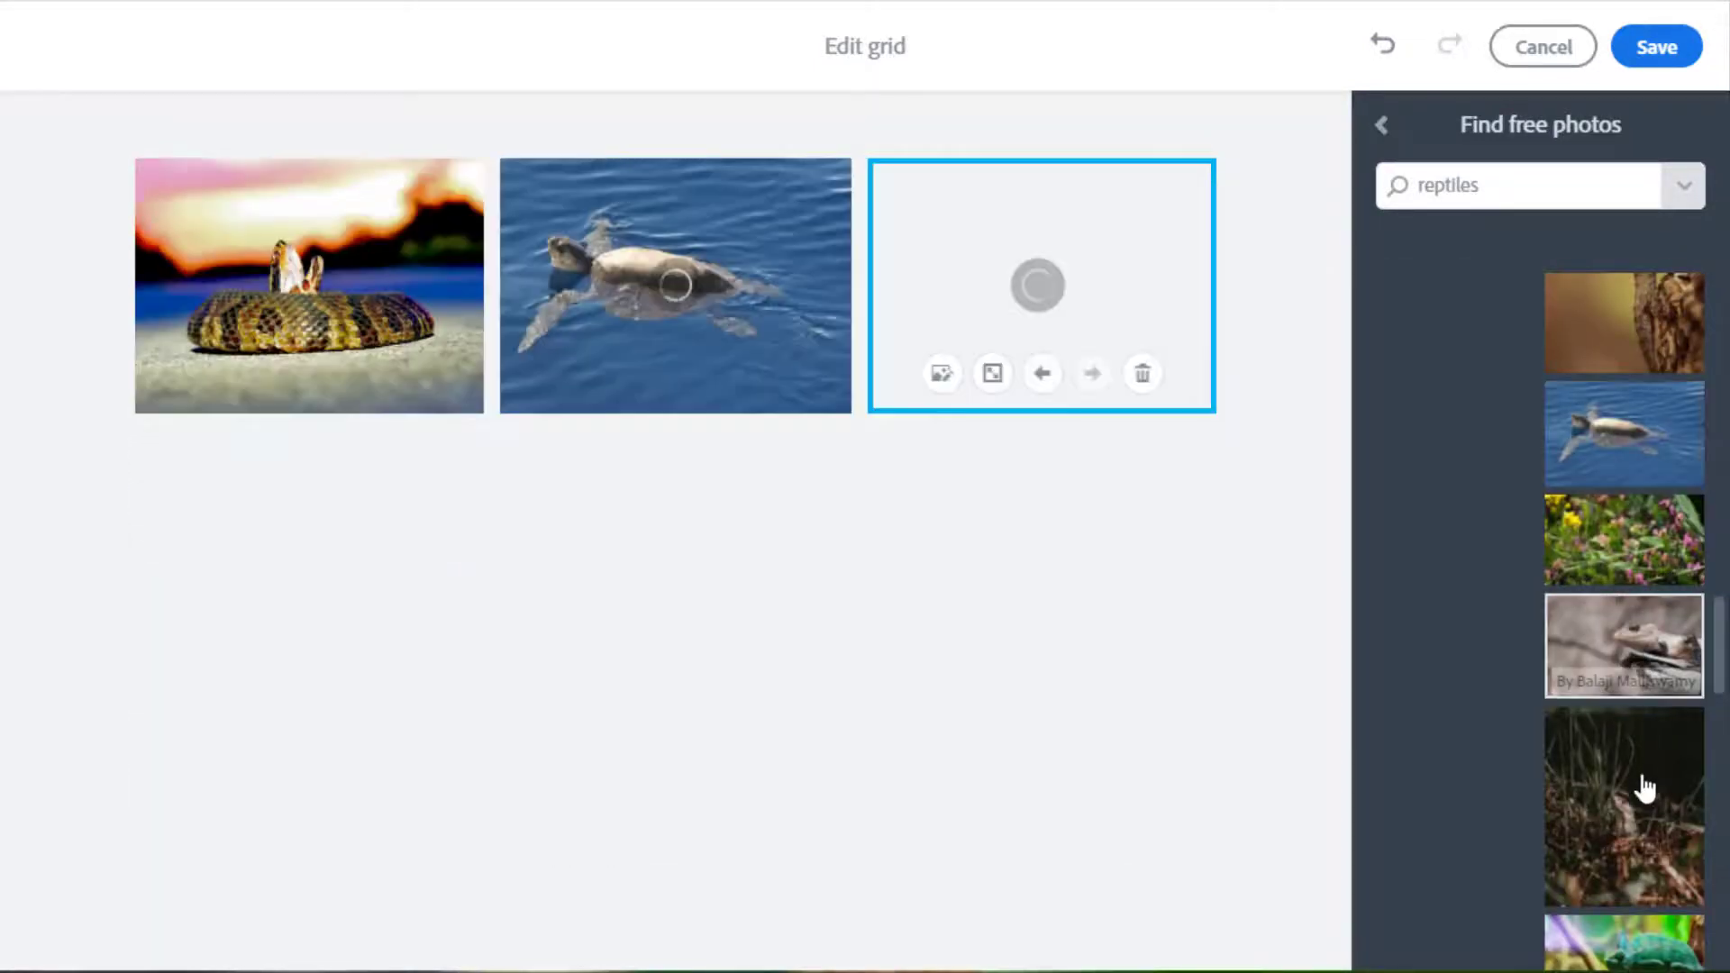
{"action": "scroll", "coordinate": [1642, 786], "scroll_direction": "down", "scroll_amount": 4}
{"action": "left_click", "coordinate": [1661, 587]}
{"action": "scroll", "coordinate": [1652, 694], "scroll_direction": "down", "scroll_amount": 6}
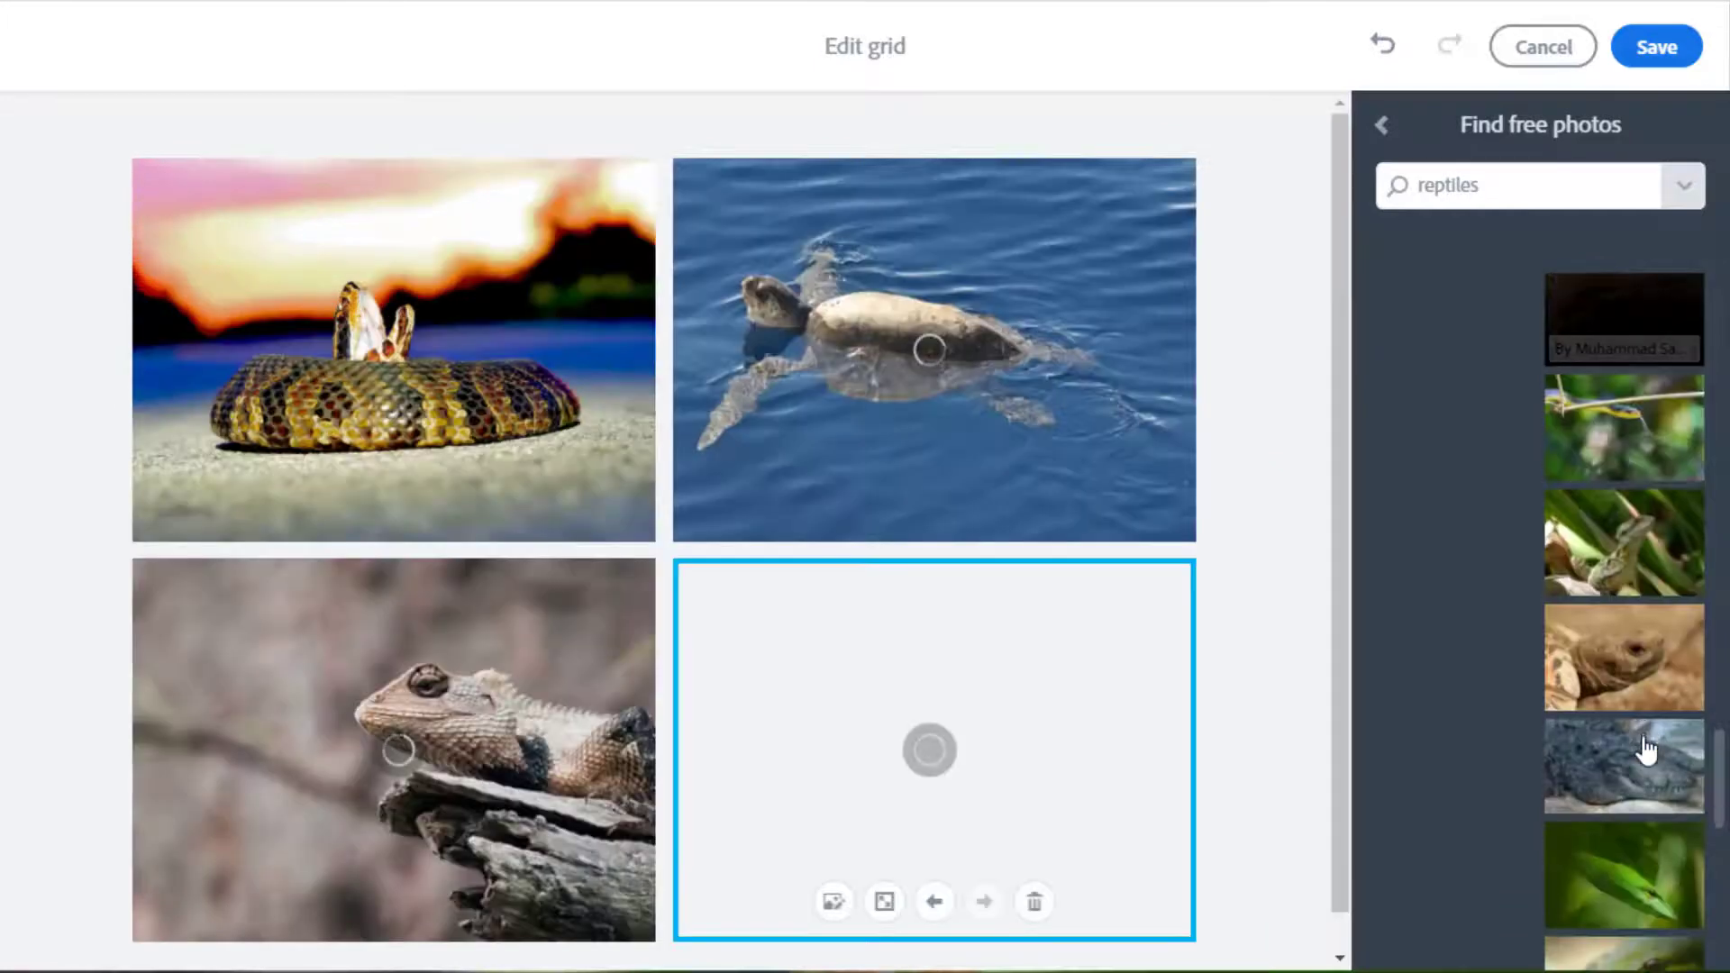
{"action": "left_click", "coordinate": [1643, 663]}
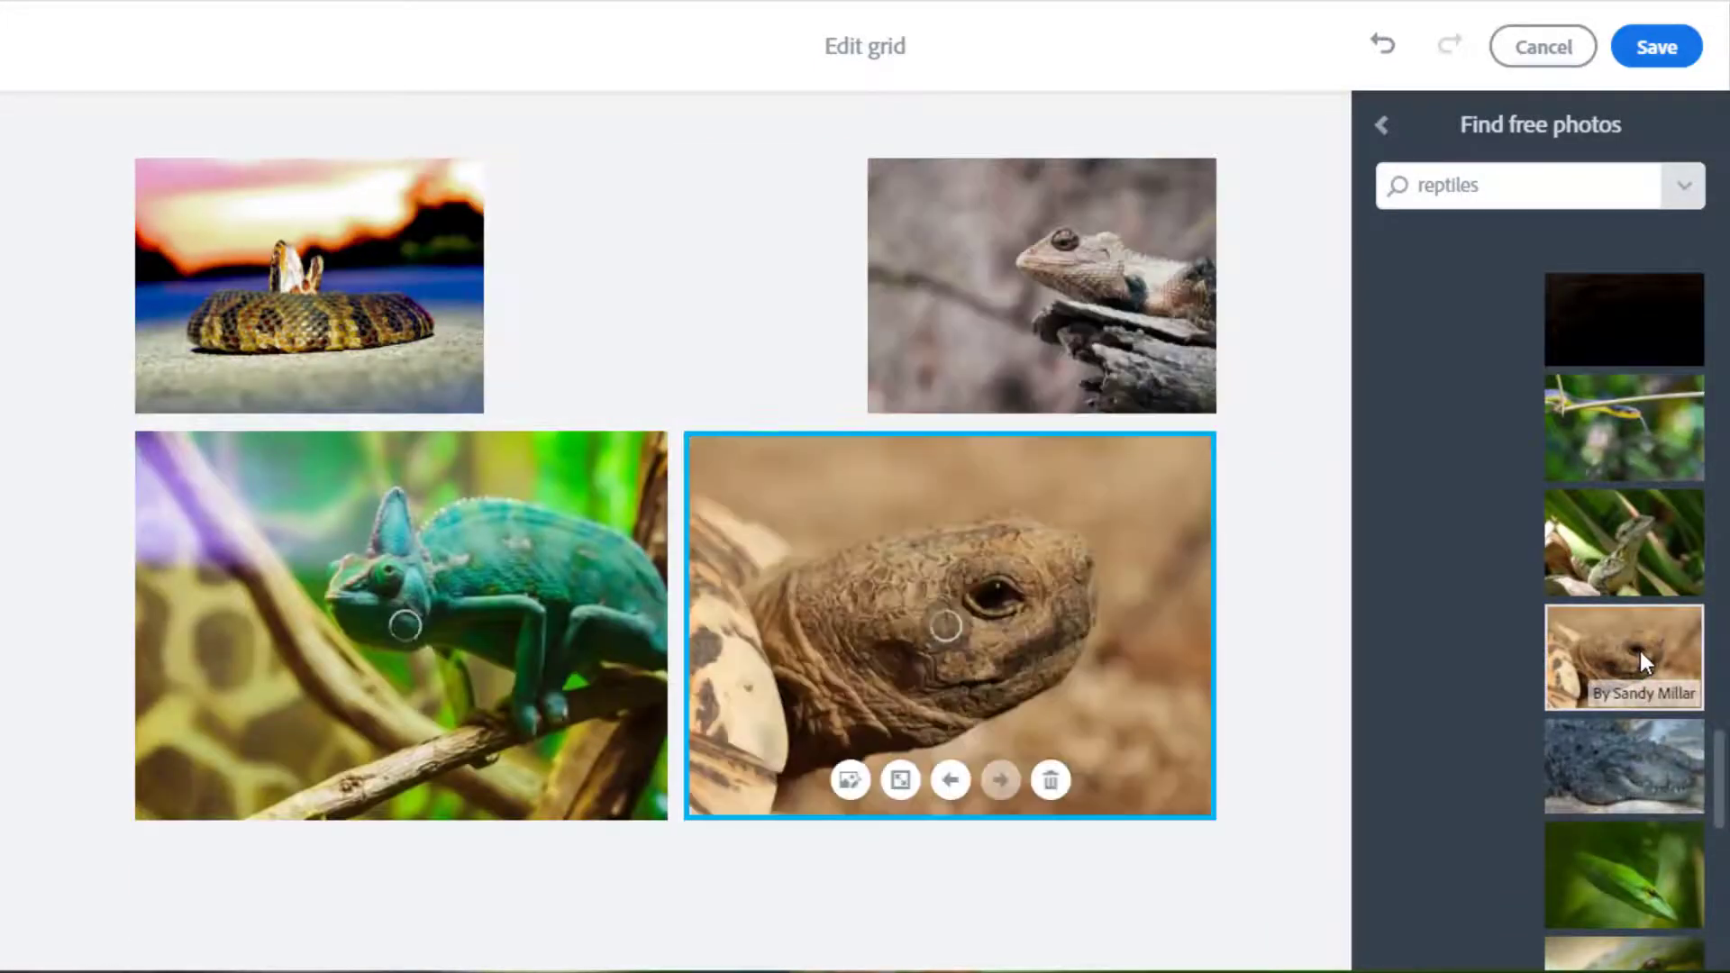
Add the crocodile and group-of-iguanas photos, then save the grid.
{"action": "left_click", "coordinate": [1645, 791]}
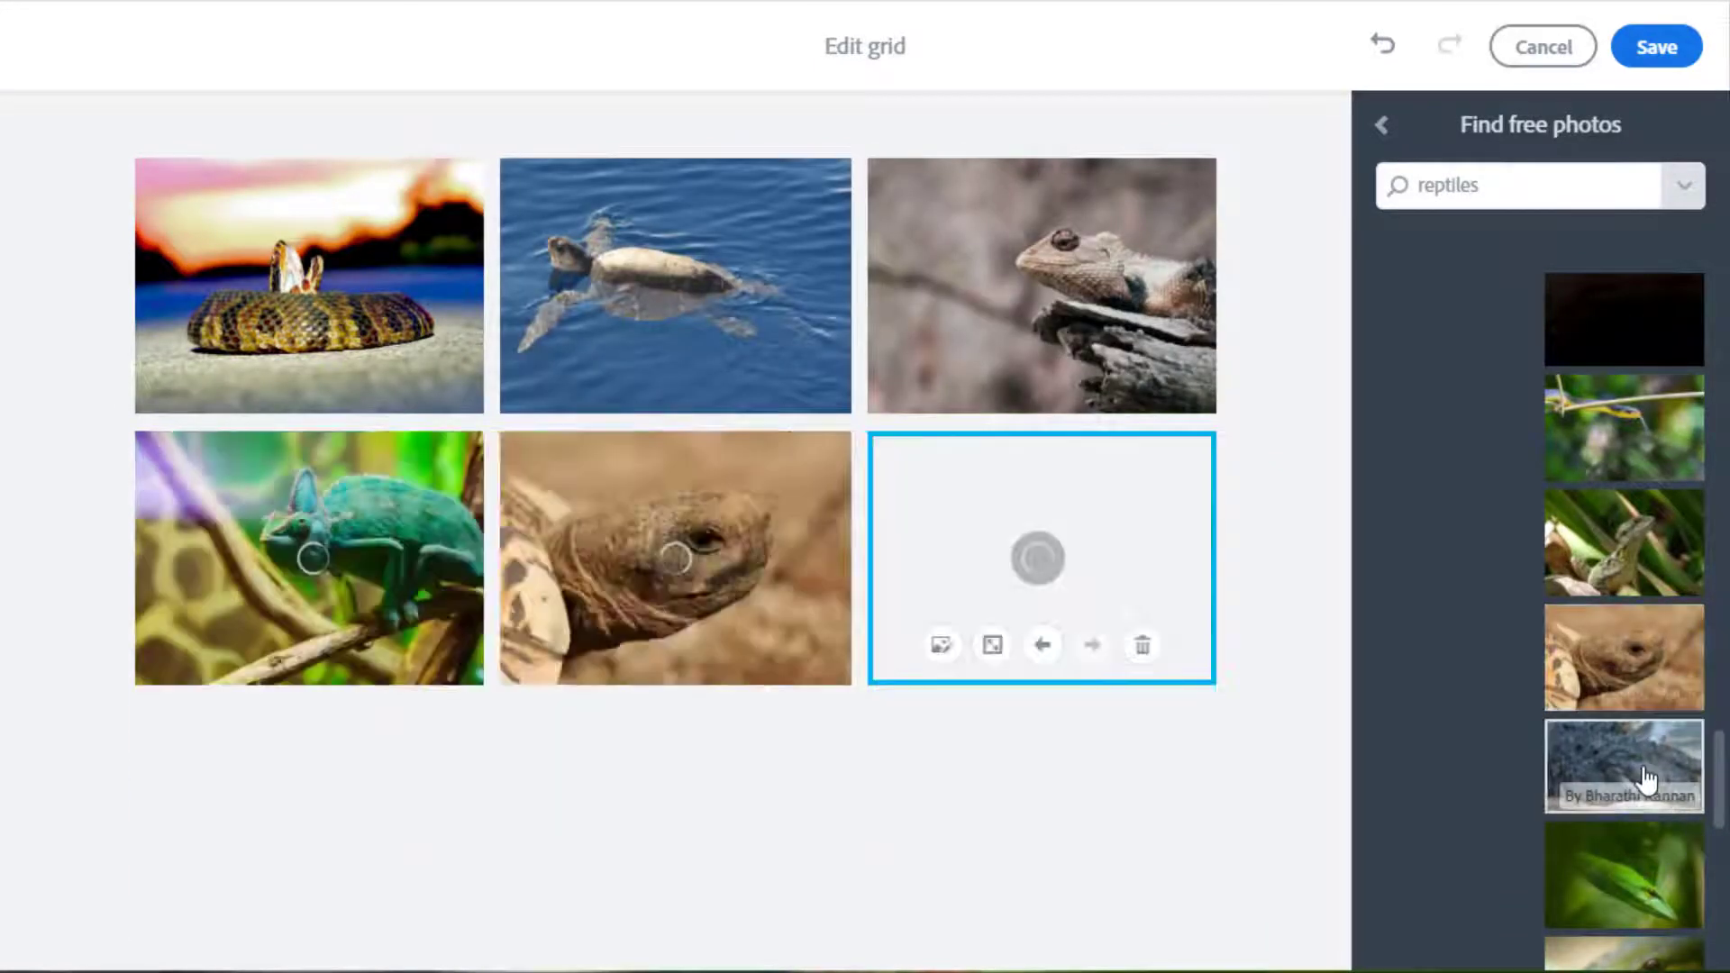
{"action": "scroll", "coordinate": [1640, 767], "scroll_direction": "down", "scroll_amount": 2}
{"action": "scroll", "coordinate": [1636, 775], "scroll_direction": "down", "scroll_amount": 1}
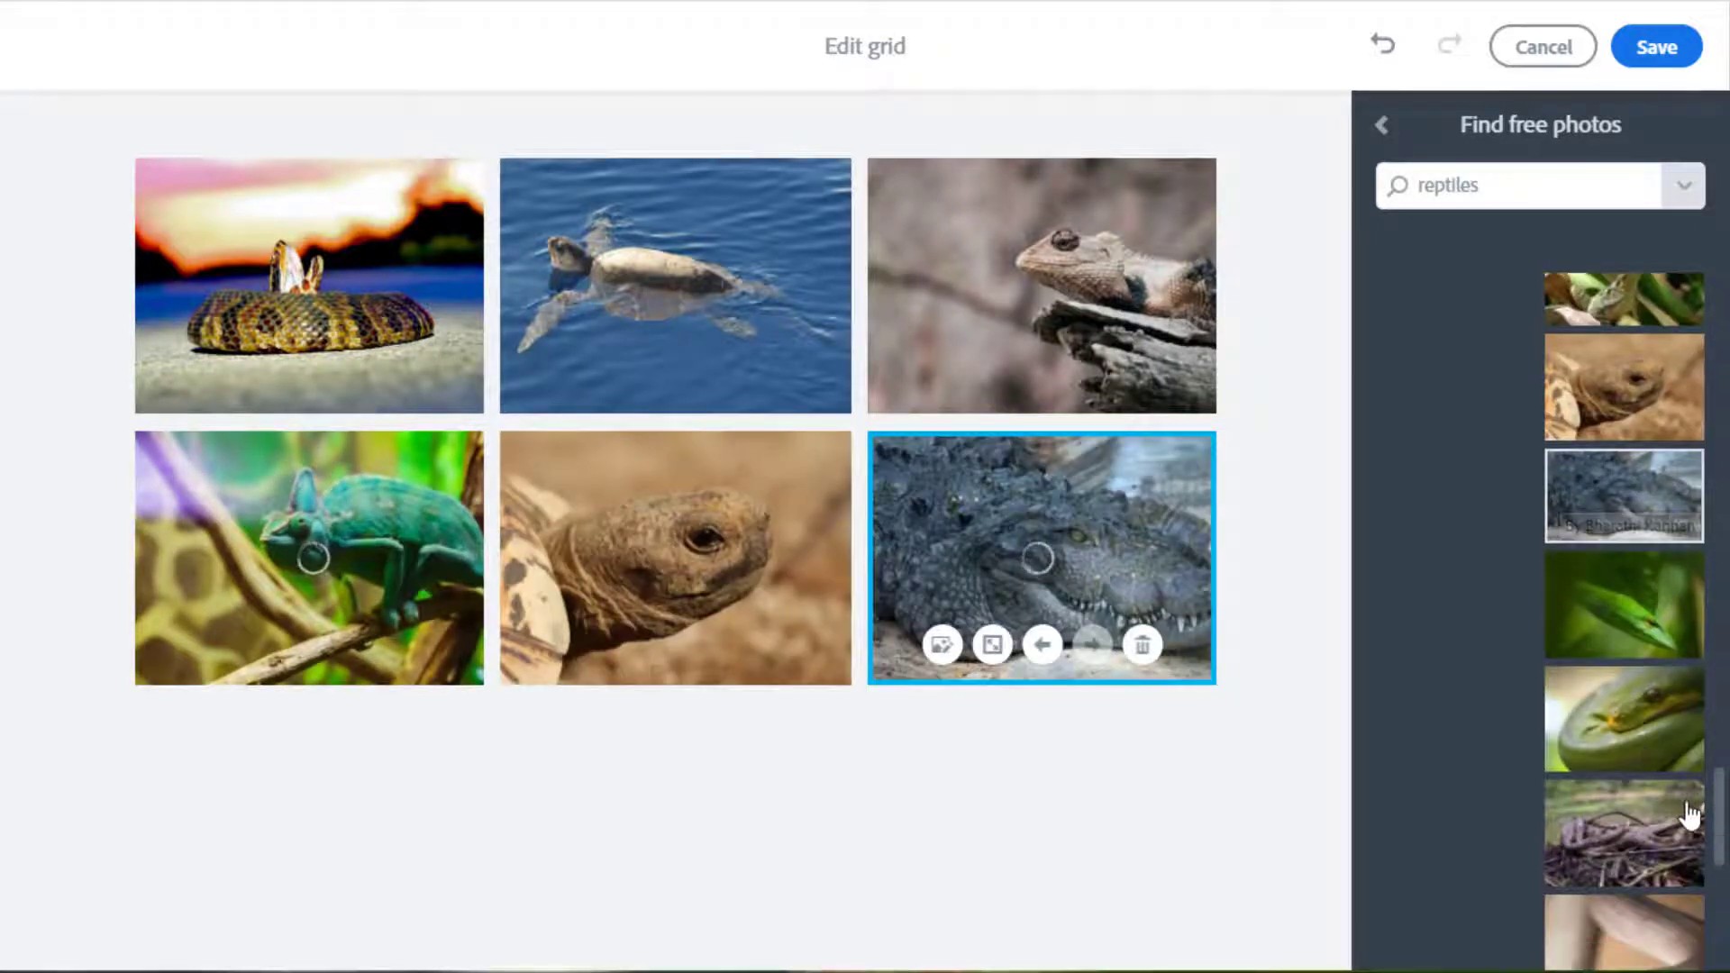
{"action": "left_click", "coordinate": [1661, 883]}
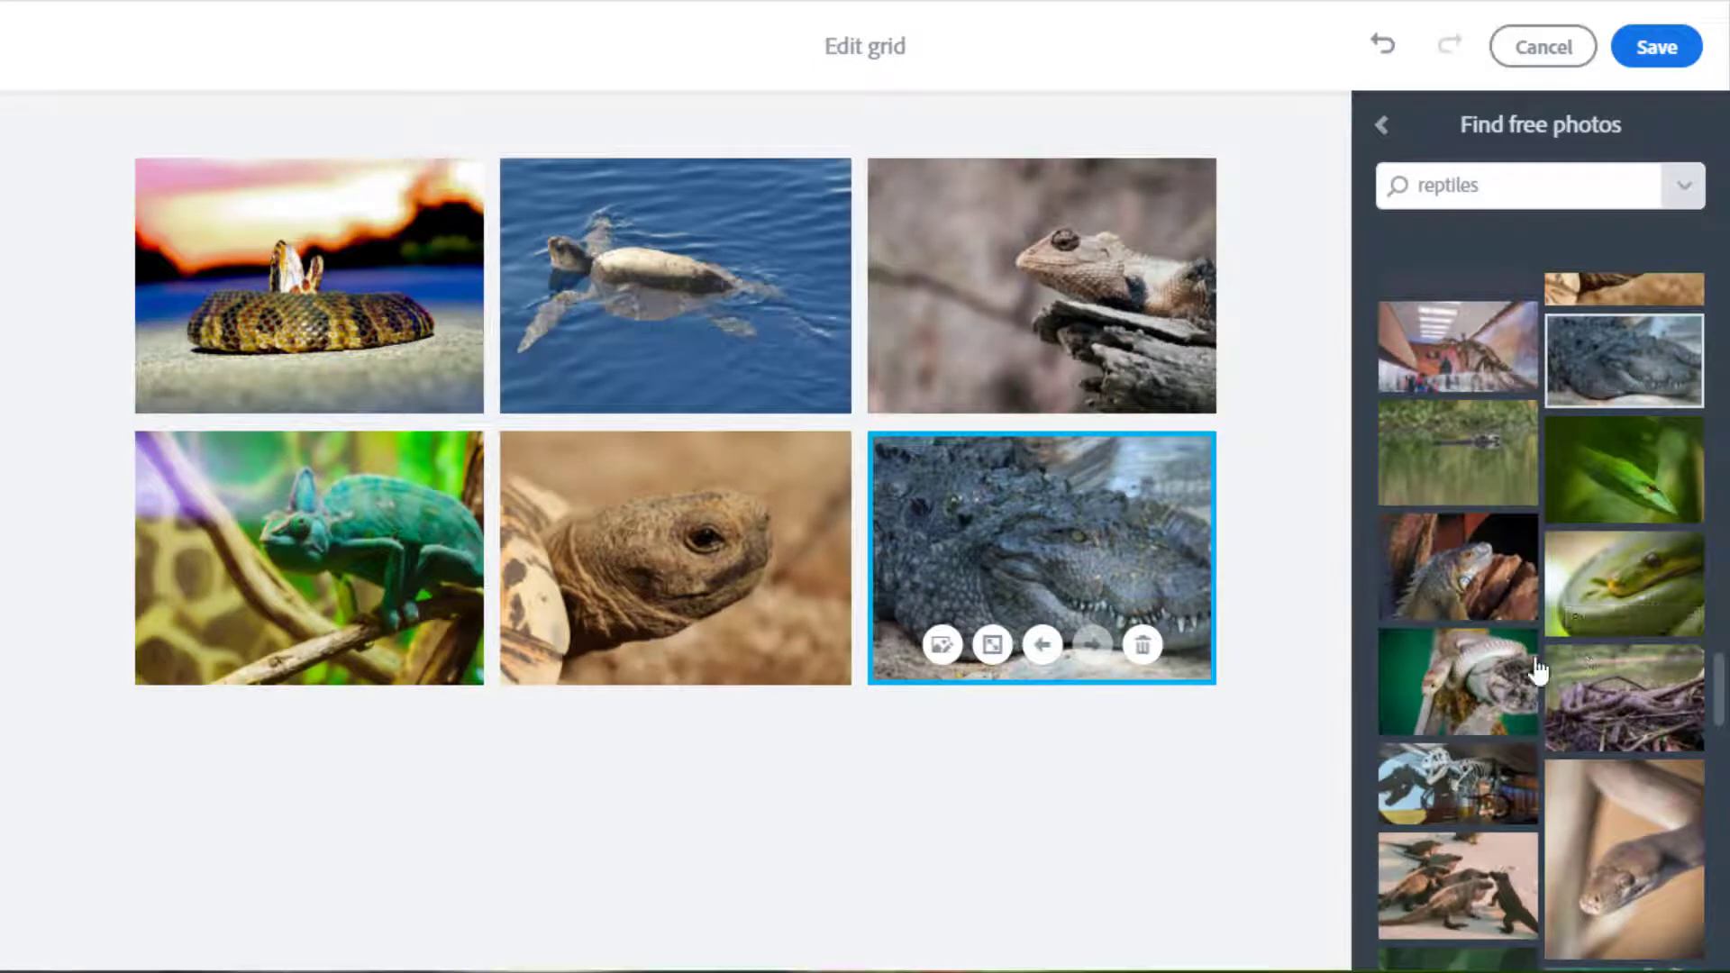
{"action": "left_click", "coordinate": [1474, 888]}
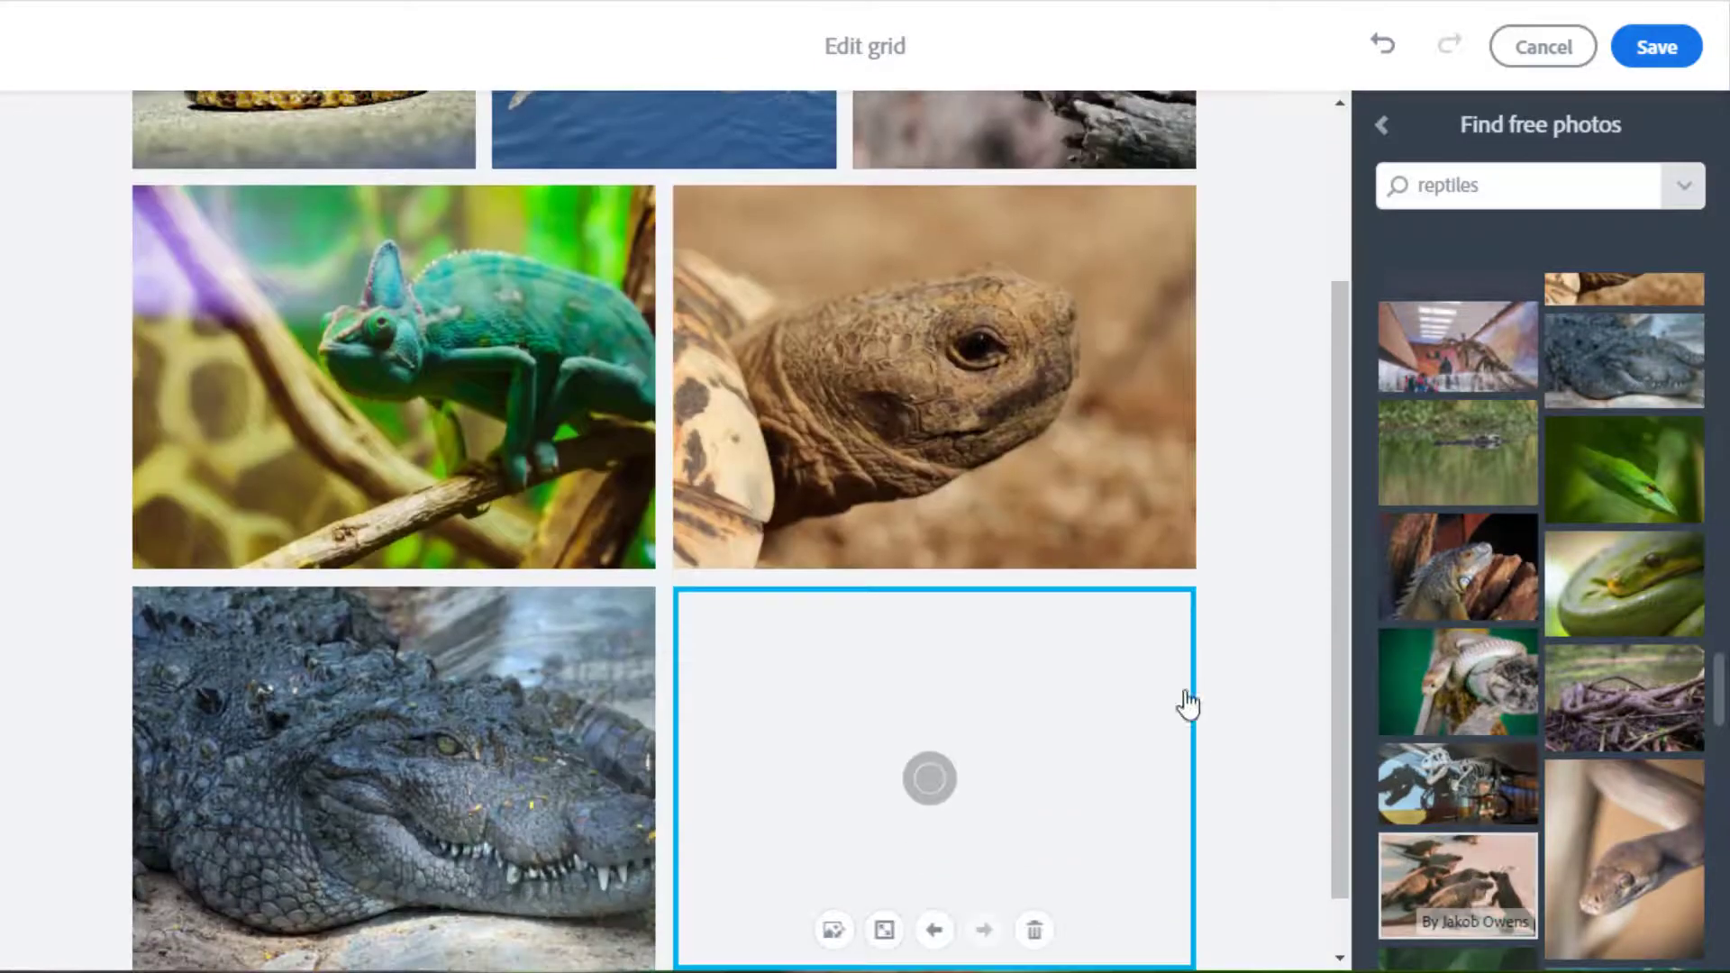
{"action": "scroll", "coordinate": [1197, 620], "scroll_direction": "up", "scroll_amount": 3}
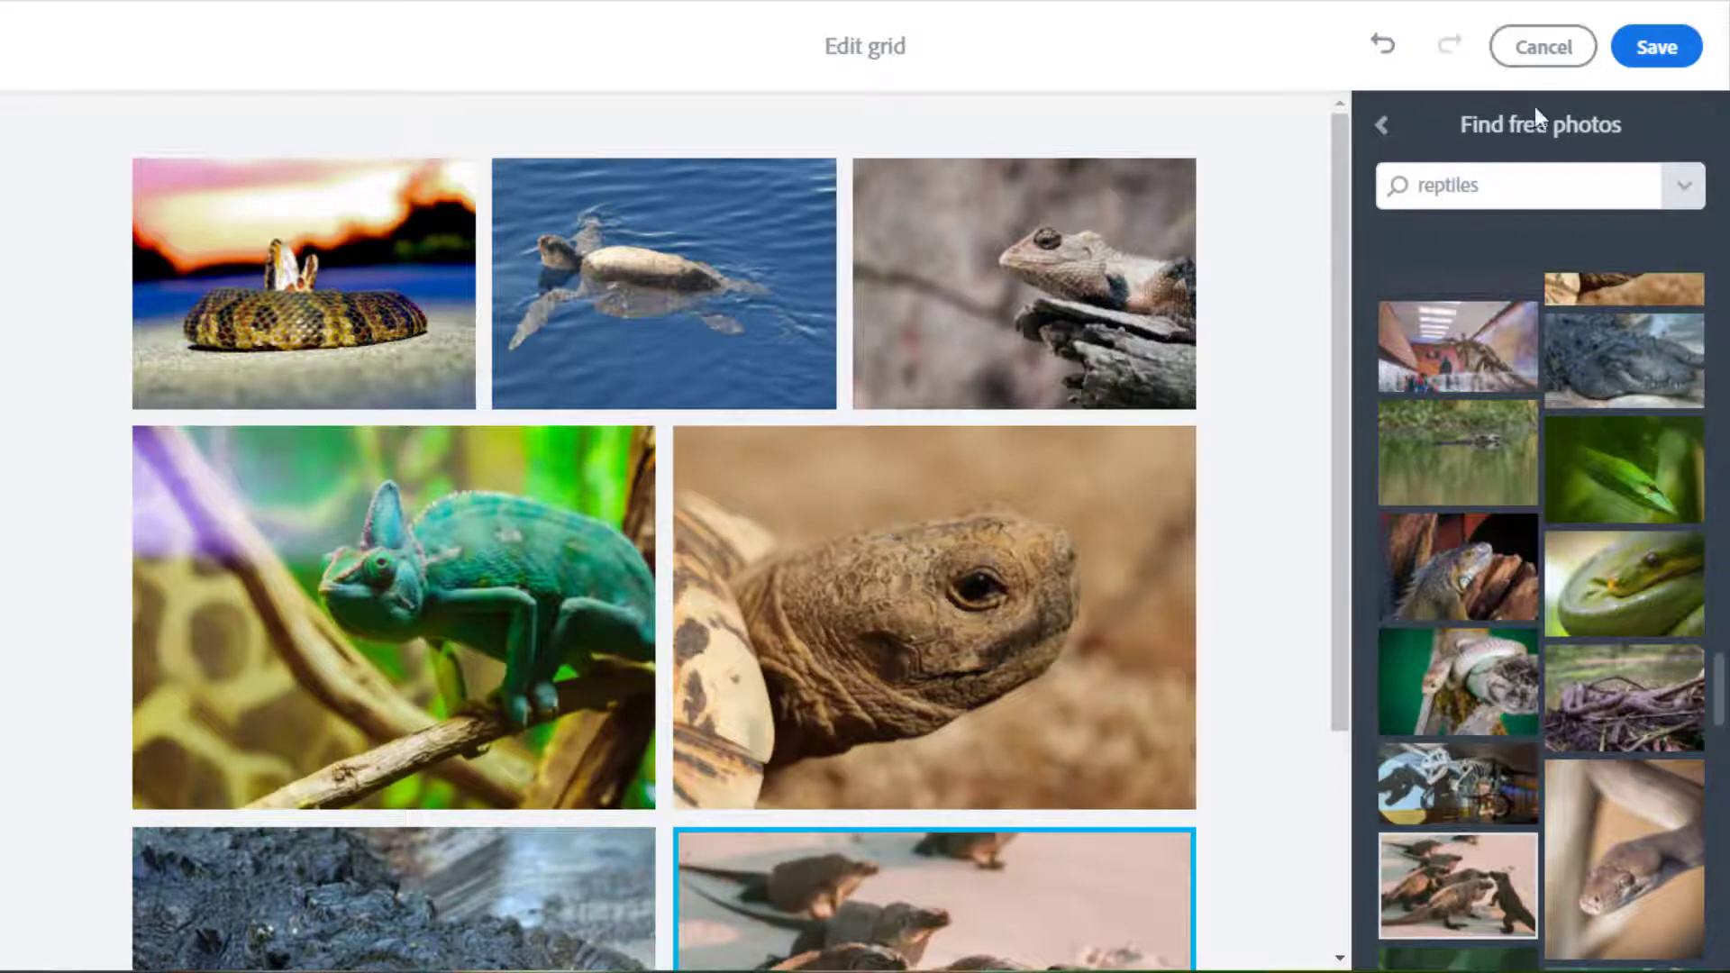
{"action": "left_click", "coordinate": [1684, 56]}
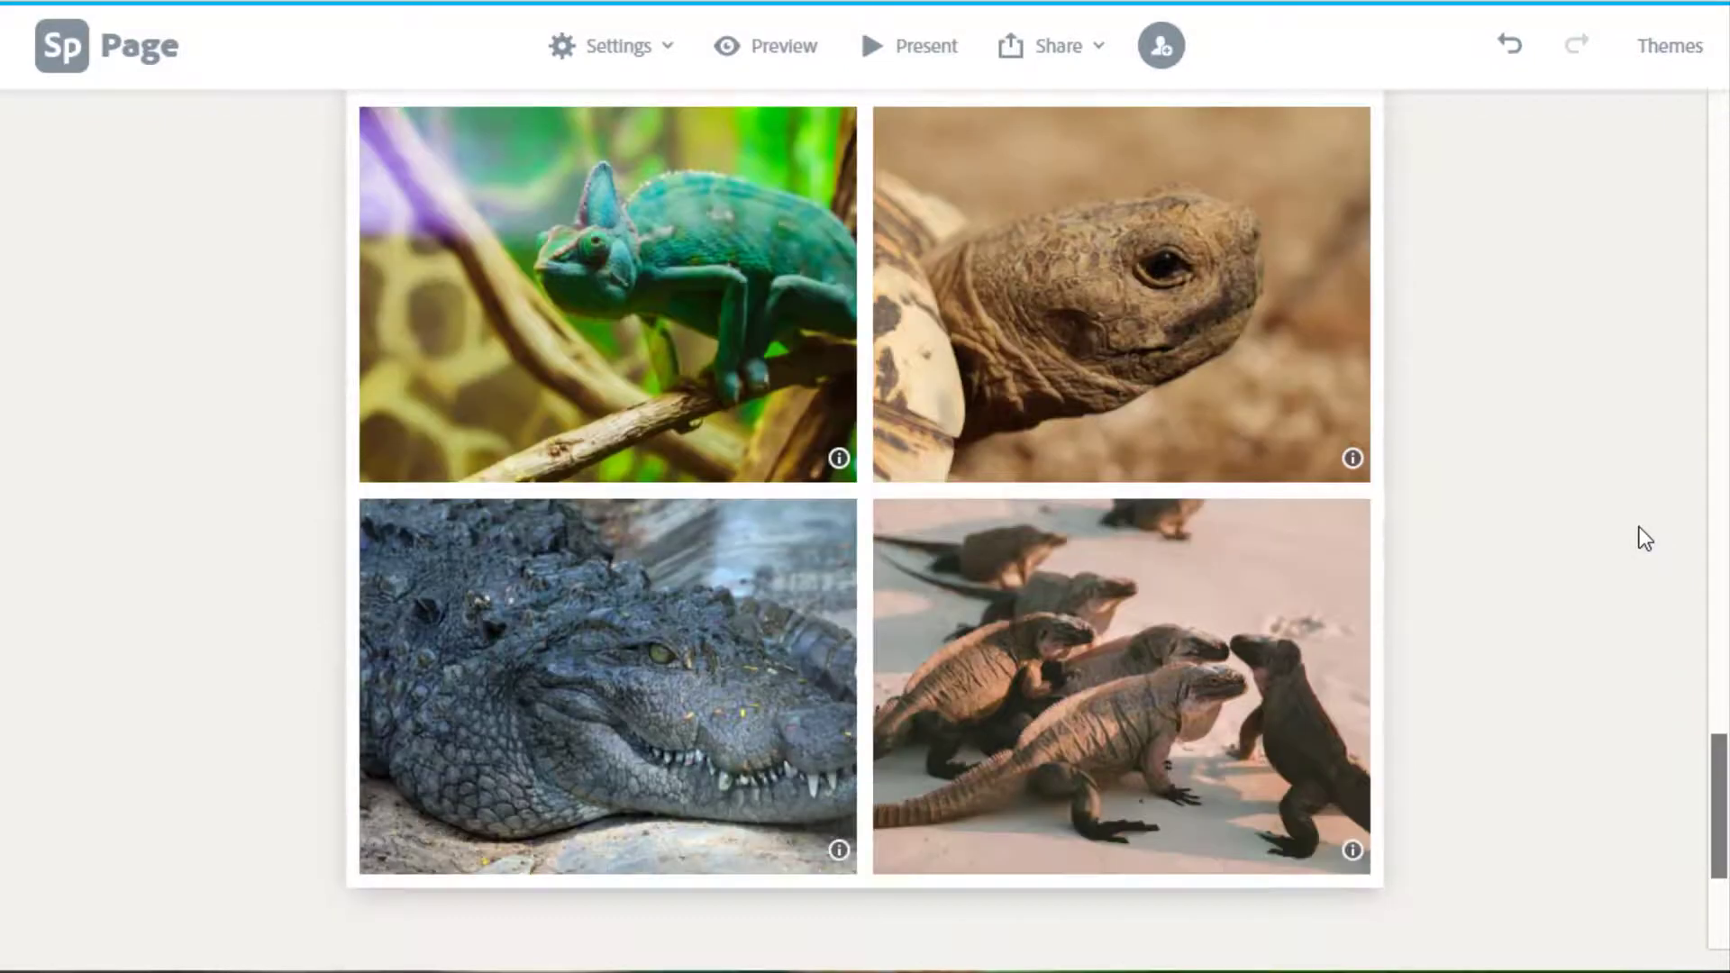
{"action": "scroll", "coordinate": [1645, 538], "scroll_direction": "up", "scroll_amount": 1}
Replace the snake-on-sand photo in the grid with a snake coiled on a branch.
{"action": "mouse_move", "coordinate": [987, 481]}
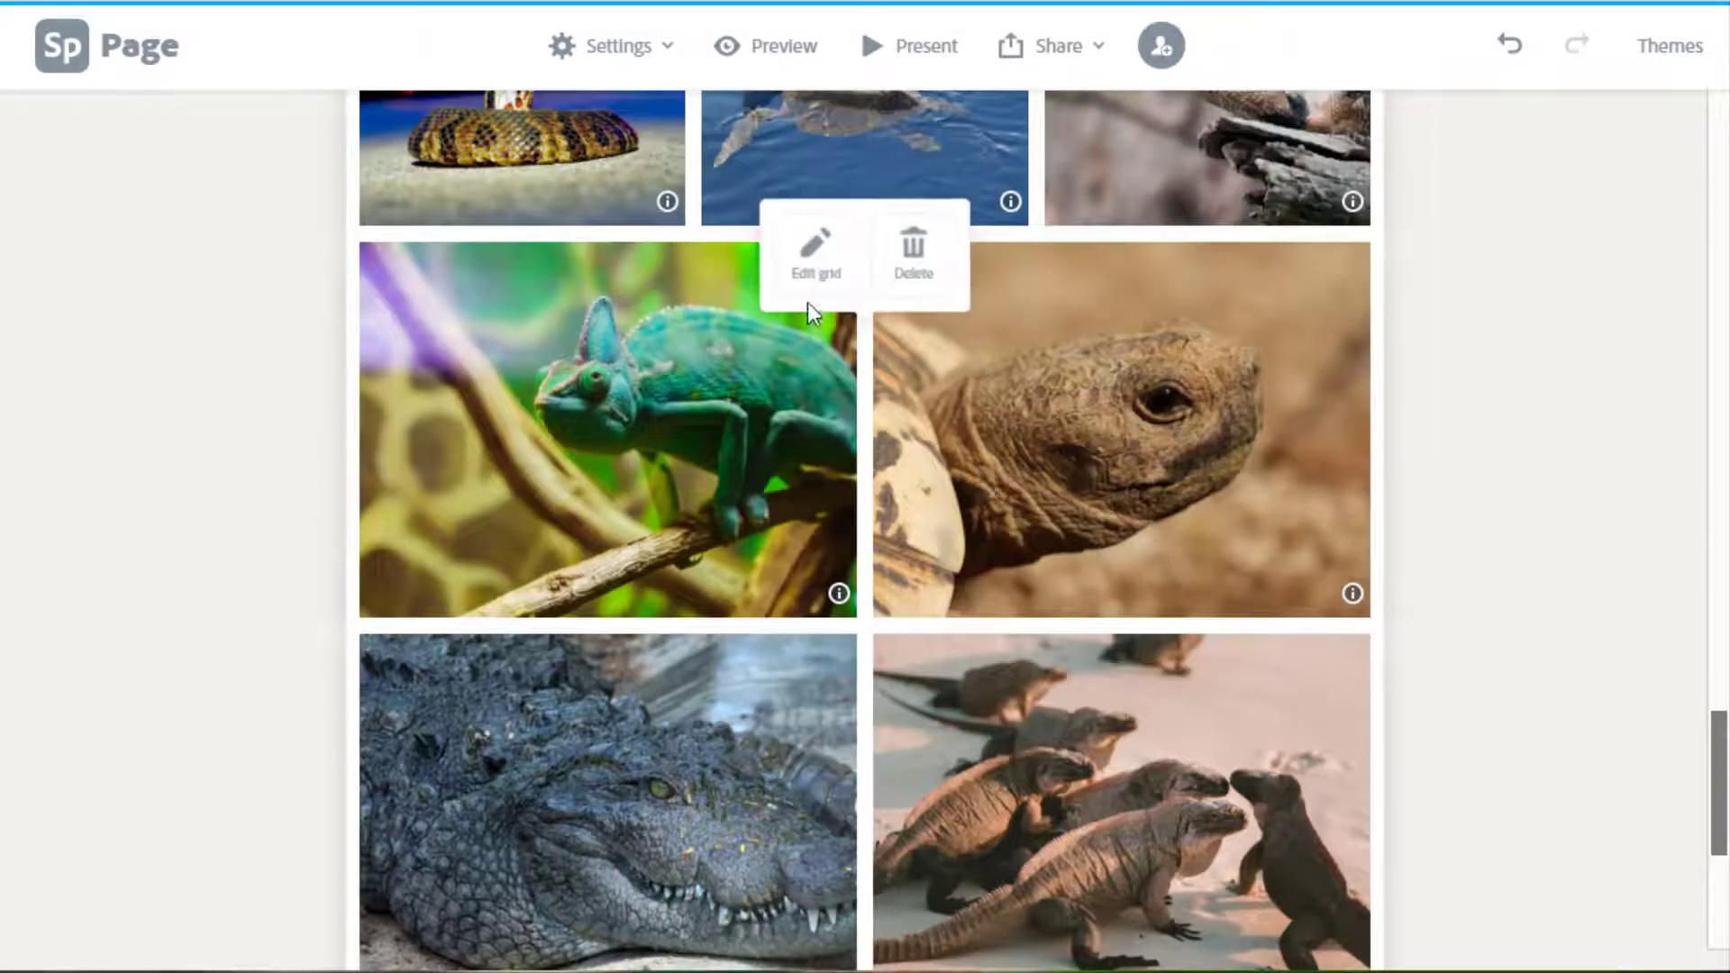
{"action": "left_click", "coordinate": [823, 257]}
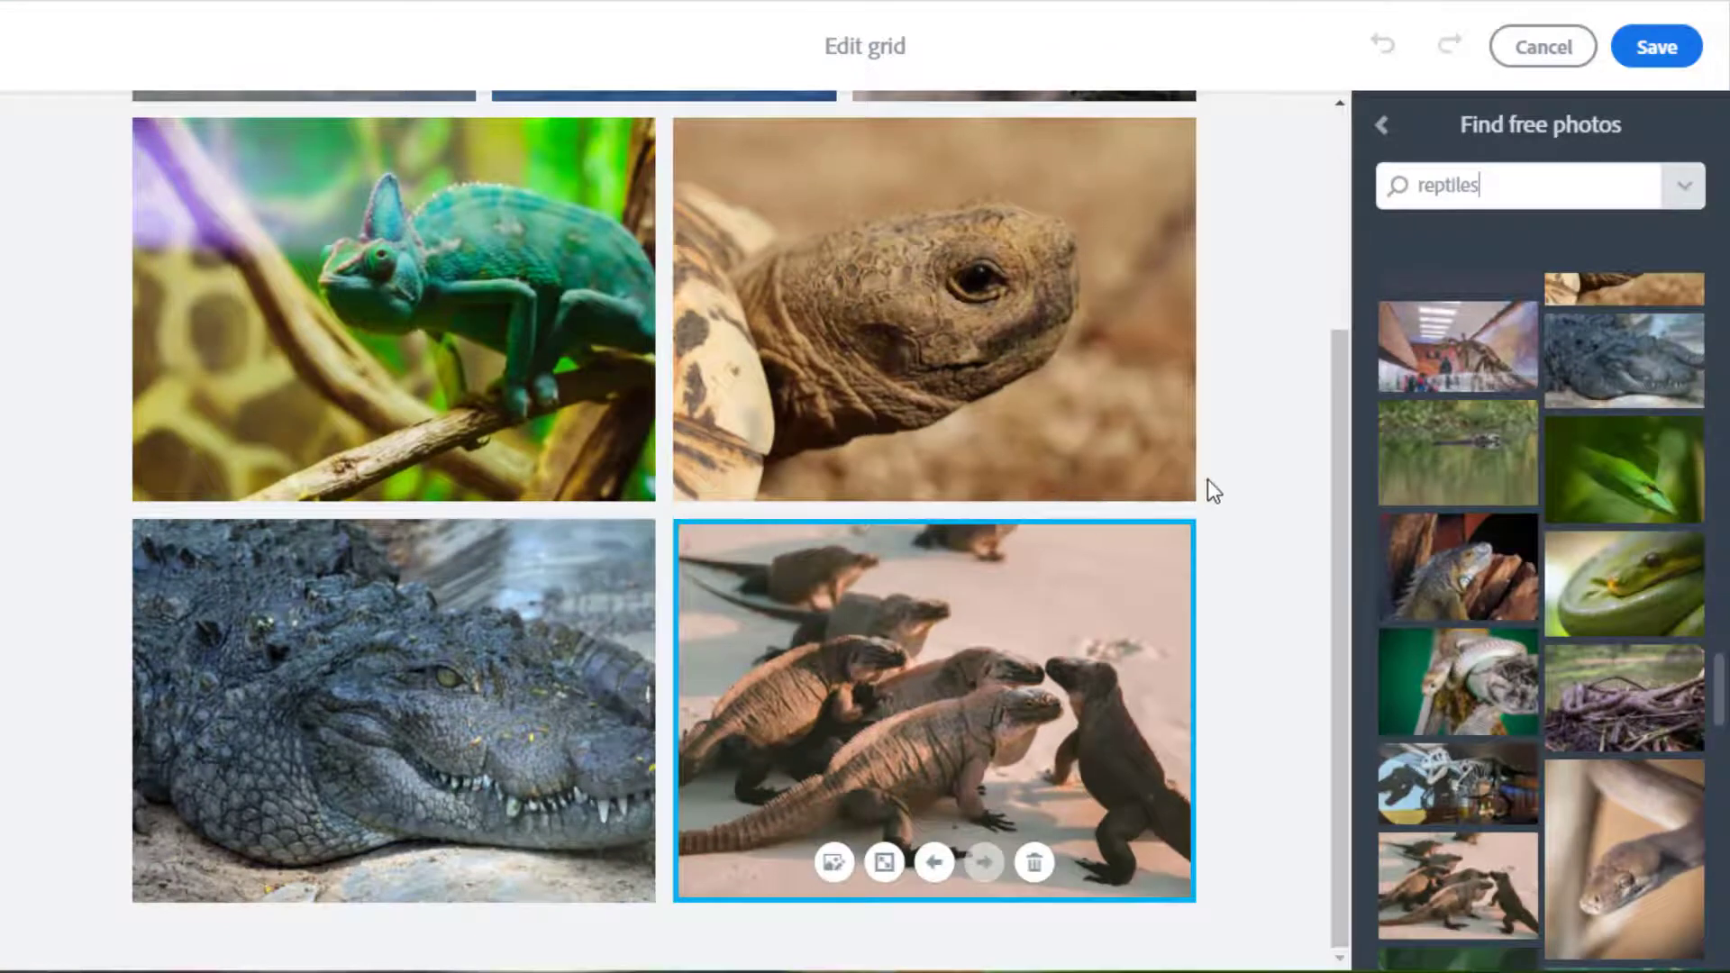
{"action": "scroll", "coordinate": [1234, 458], "scroll_direction": "up", "scroll_amount": 3}
{"action": "scroll", "coordinate": [1235, 458], "scroll_direction": "down", "scroll_amount": 3}
{"action": "scroll", "coordinate": [1235, 458], "scroll_direction": "up", "scroll_amount": 3}
{"action": "scroll", "coordinate": [1235, 458], "scroll_direction": "up", "scroll_amount": 1}
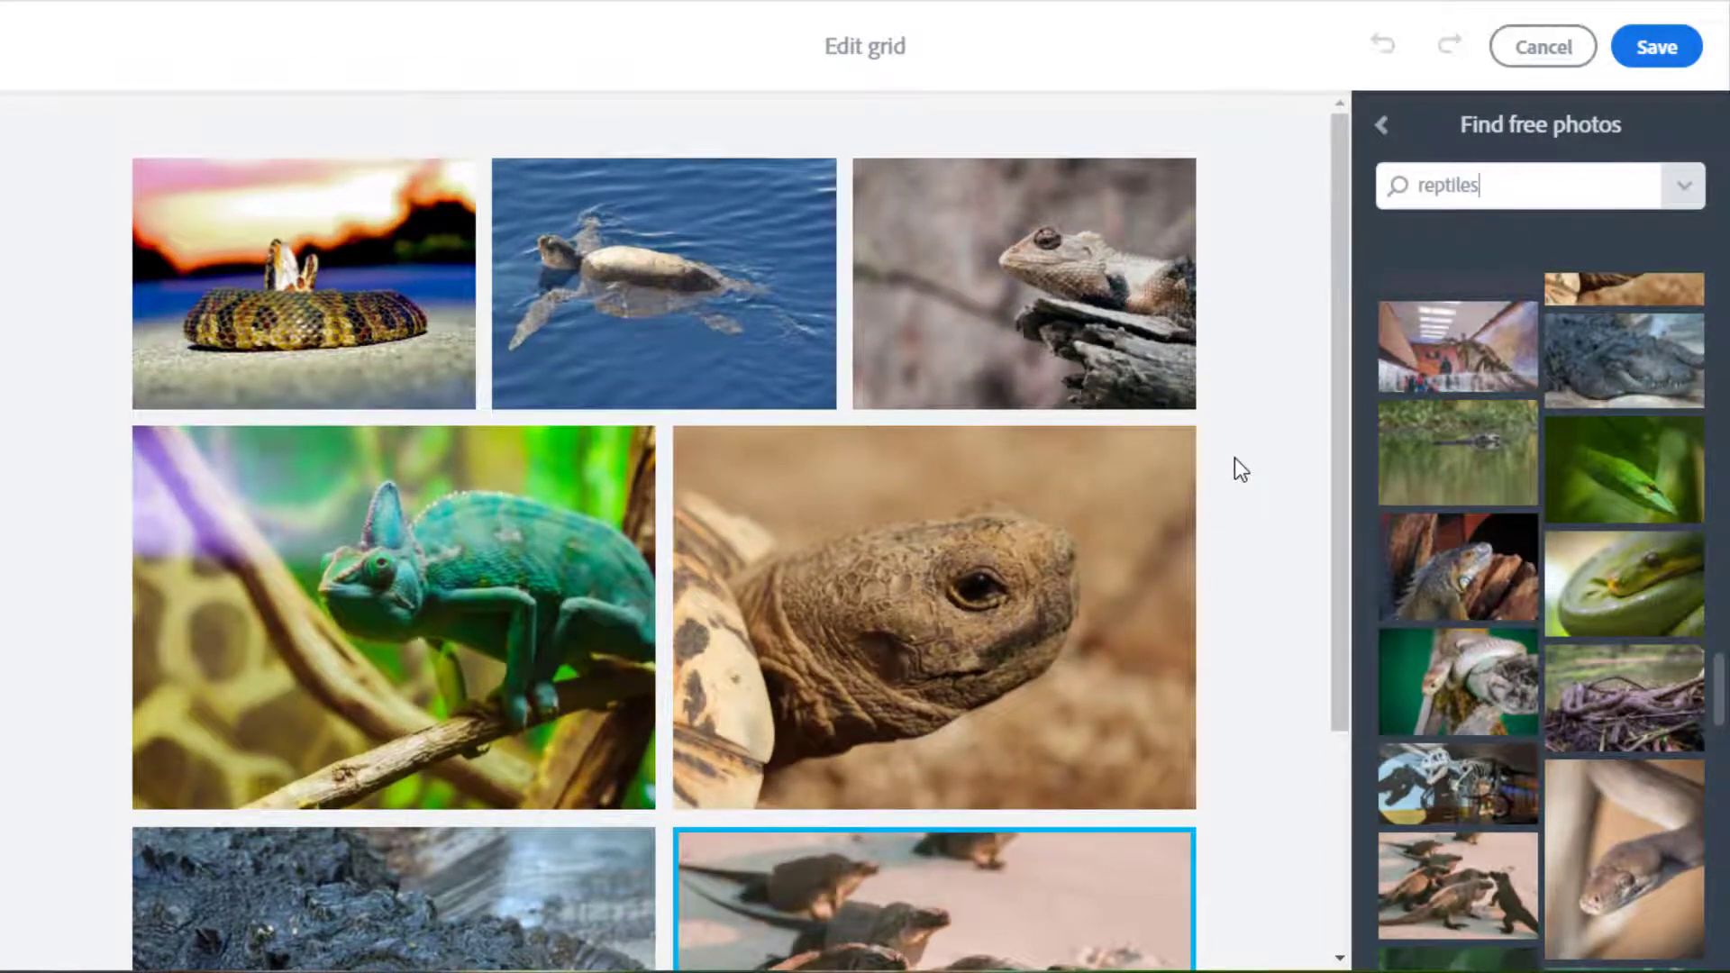
{"action": "left_click", "coordinate": [318, 305]}
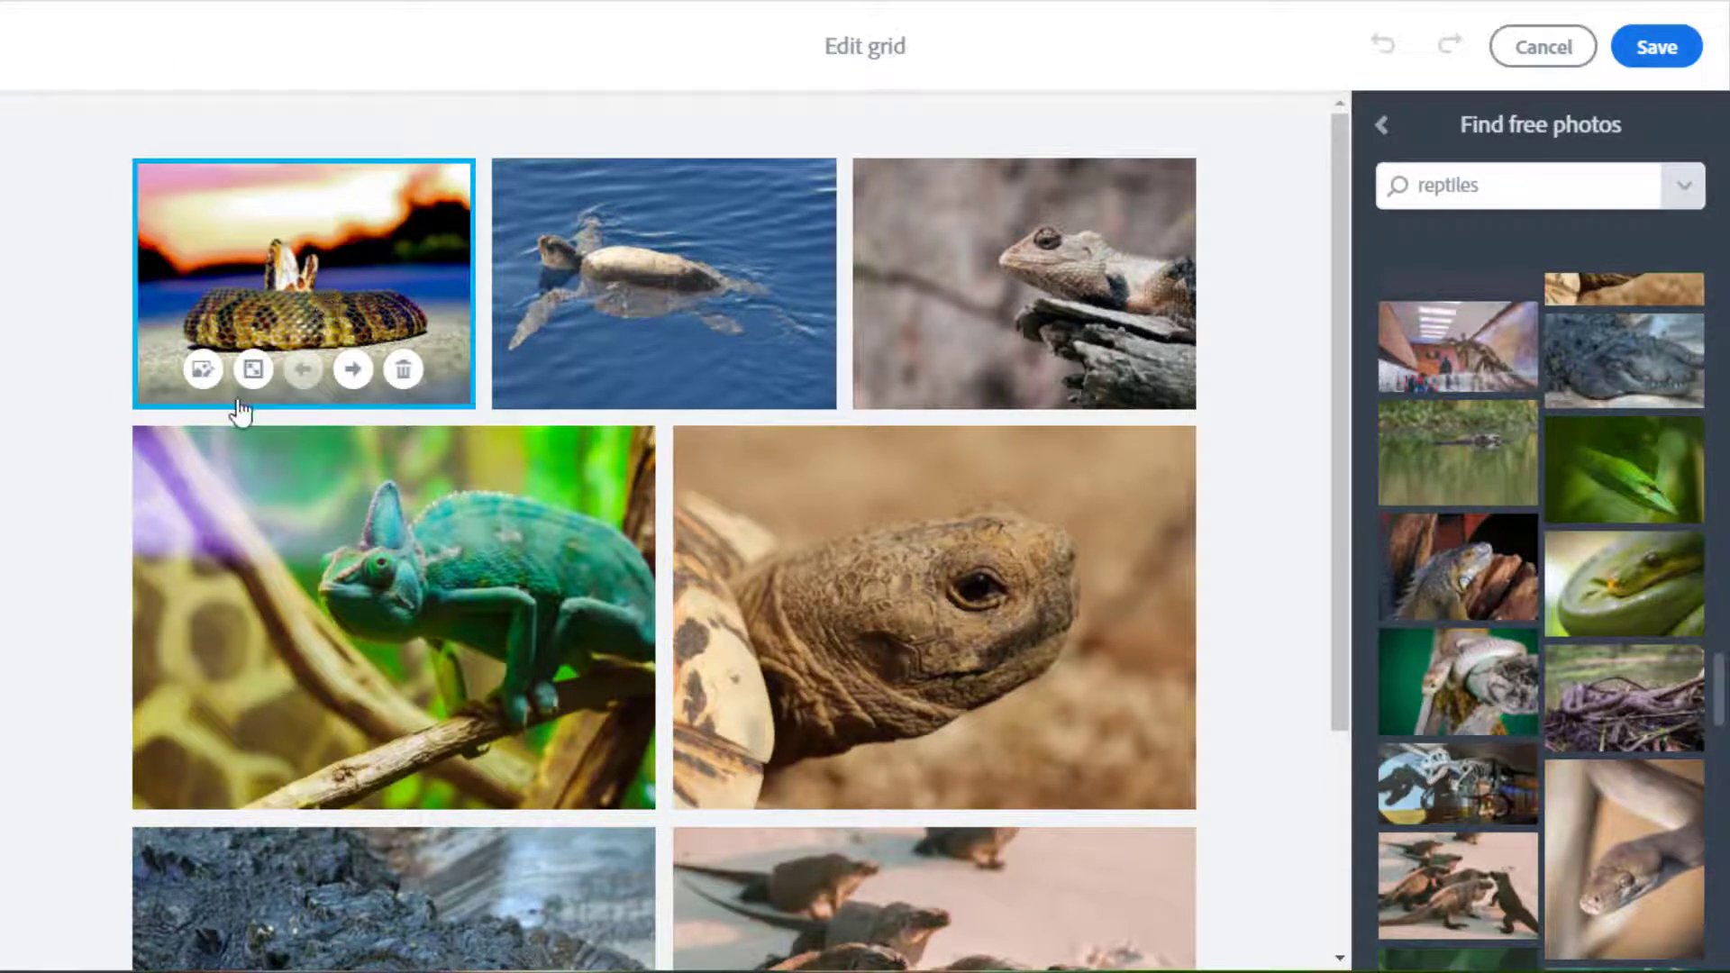
{"action": "left_click", "coordinate": [203, 370]}
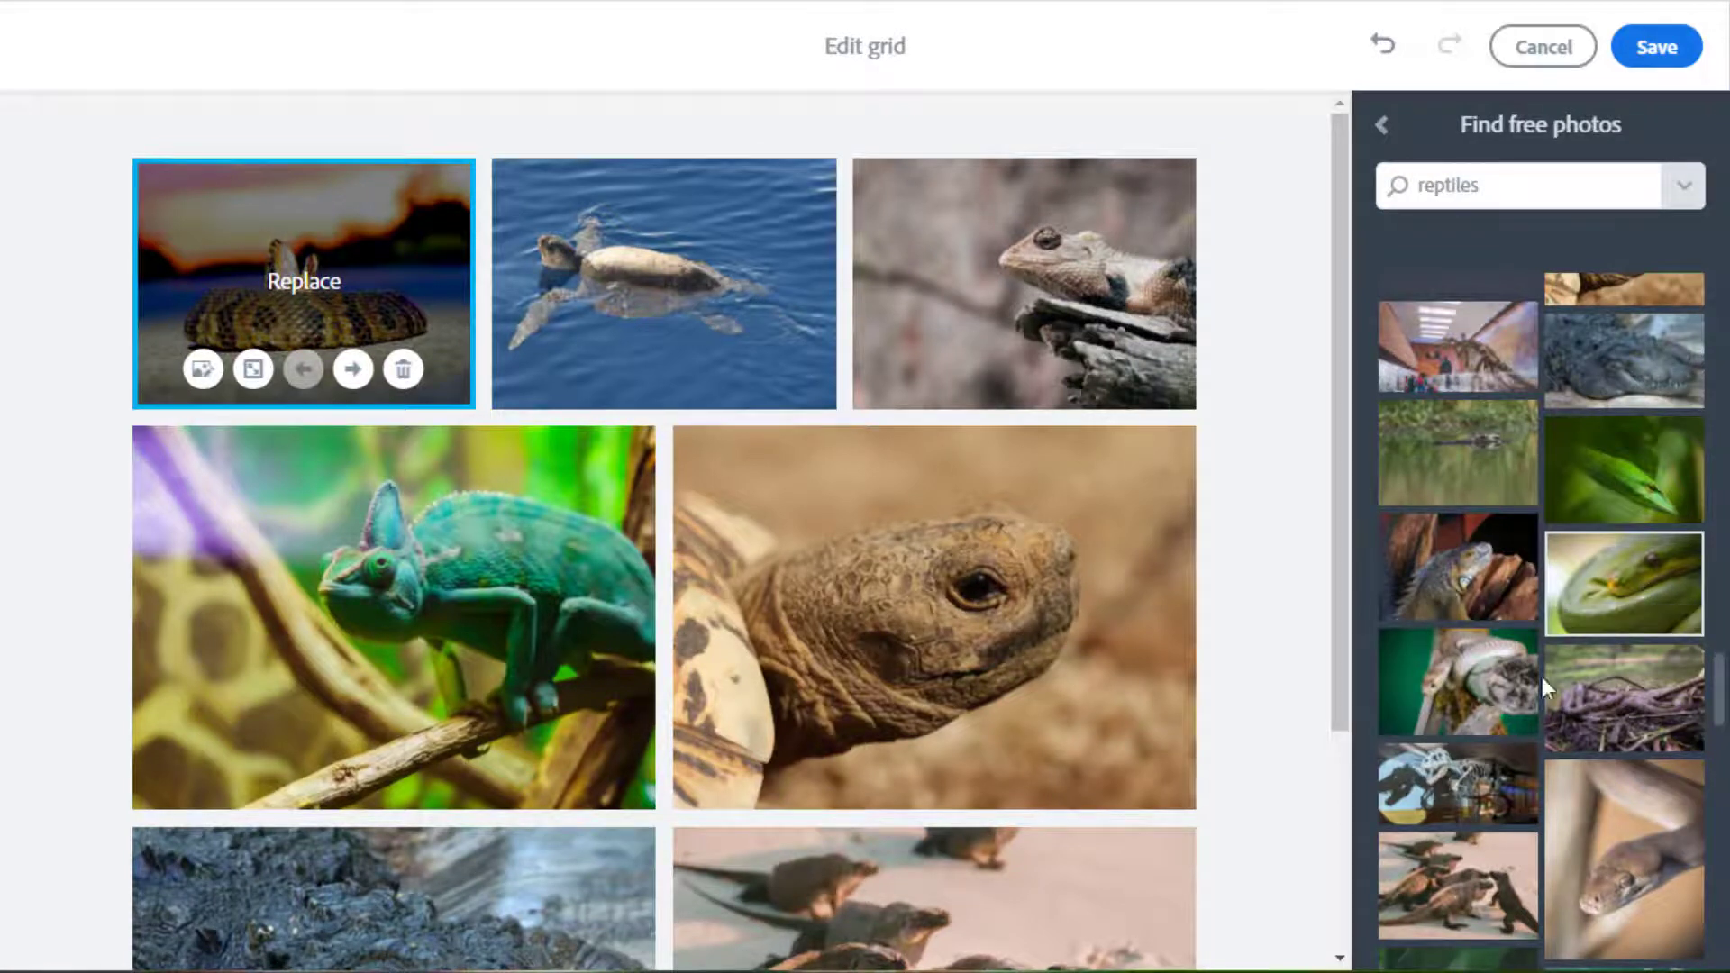
{"action": "left_click", "coordinate": [1491, 687]}
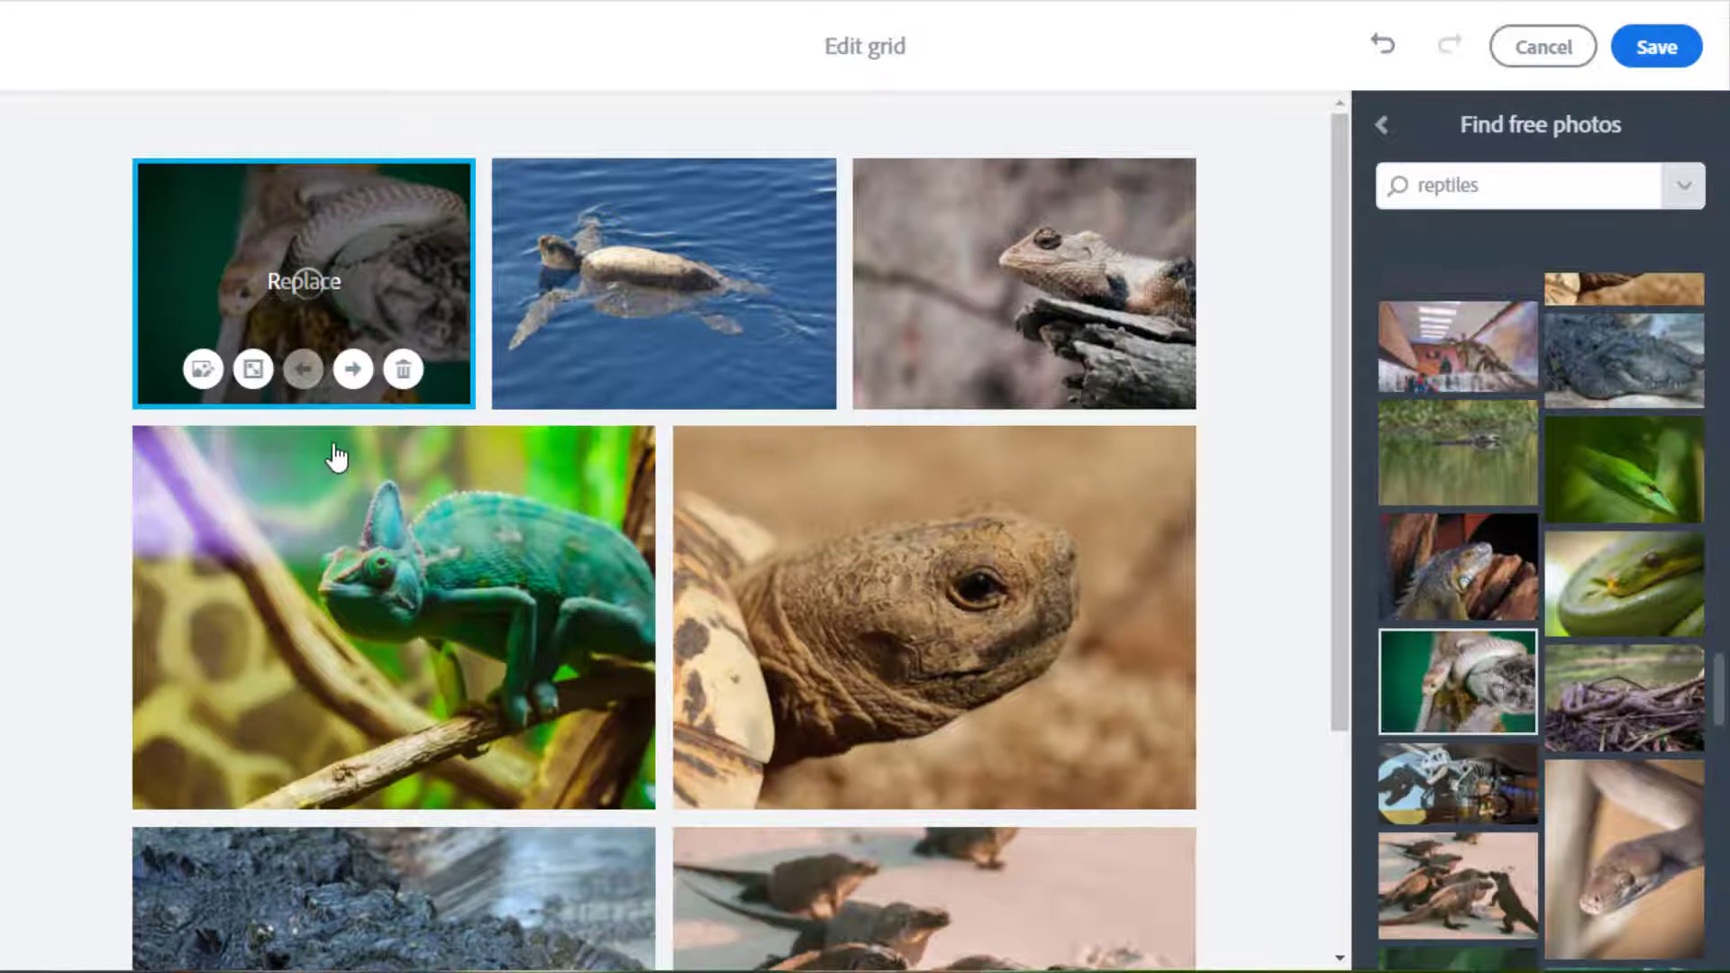
Move the coiled-snake tile into the middle row beside the tortoise.
{"action": "left_click", "coordinate": [256, 372]}
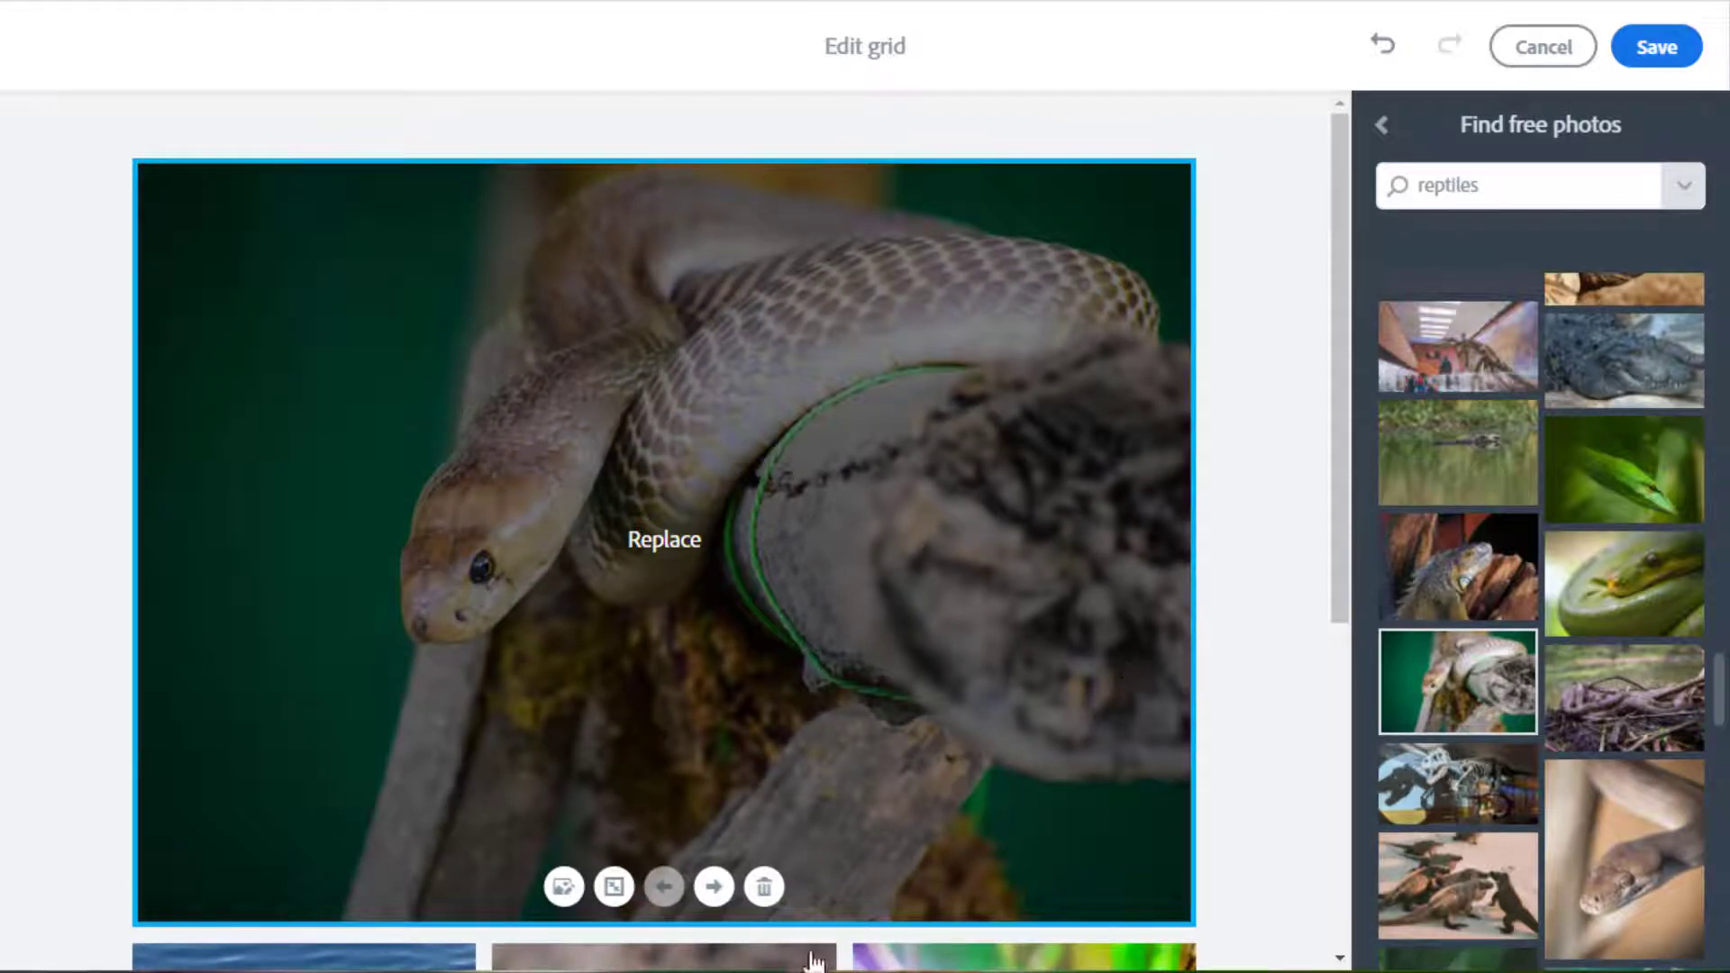
{"action": "left_click", "coordinate": [614, 888]}
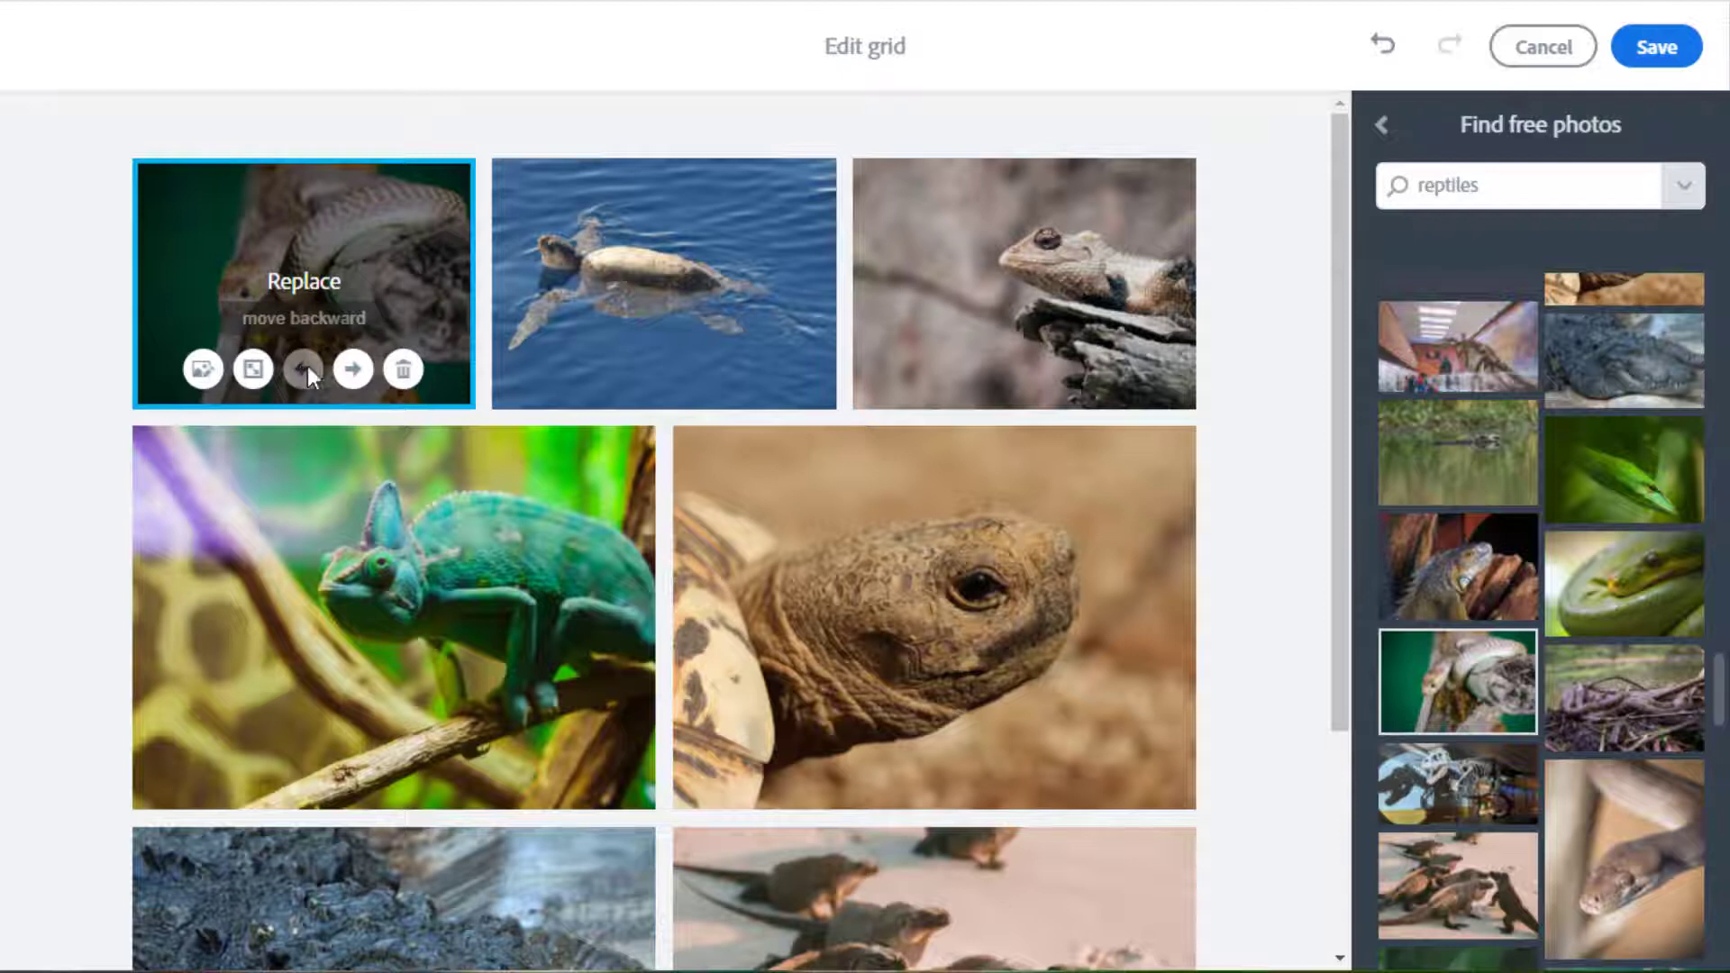
{"action": "left_click", "coordinate": [353, 370]}
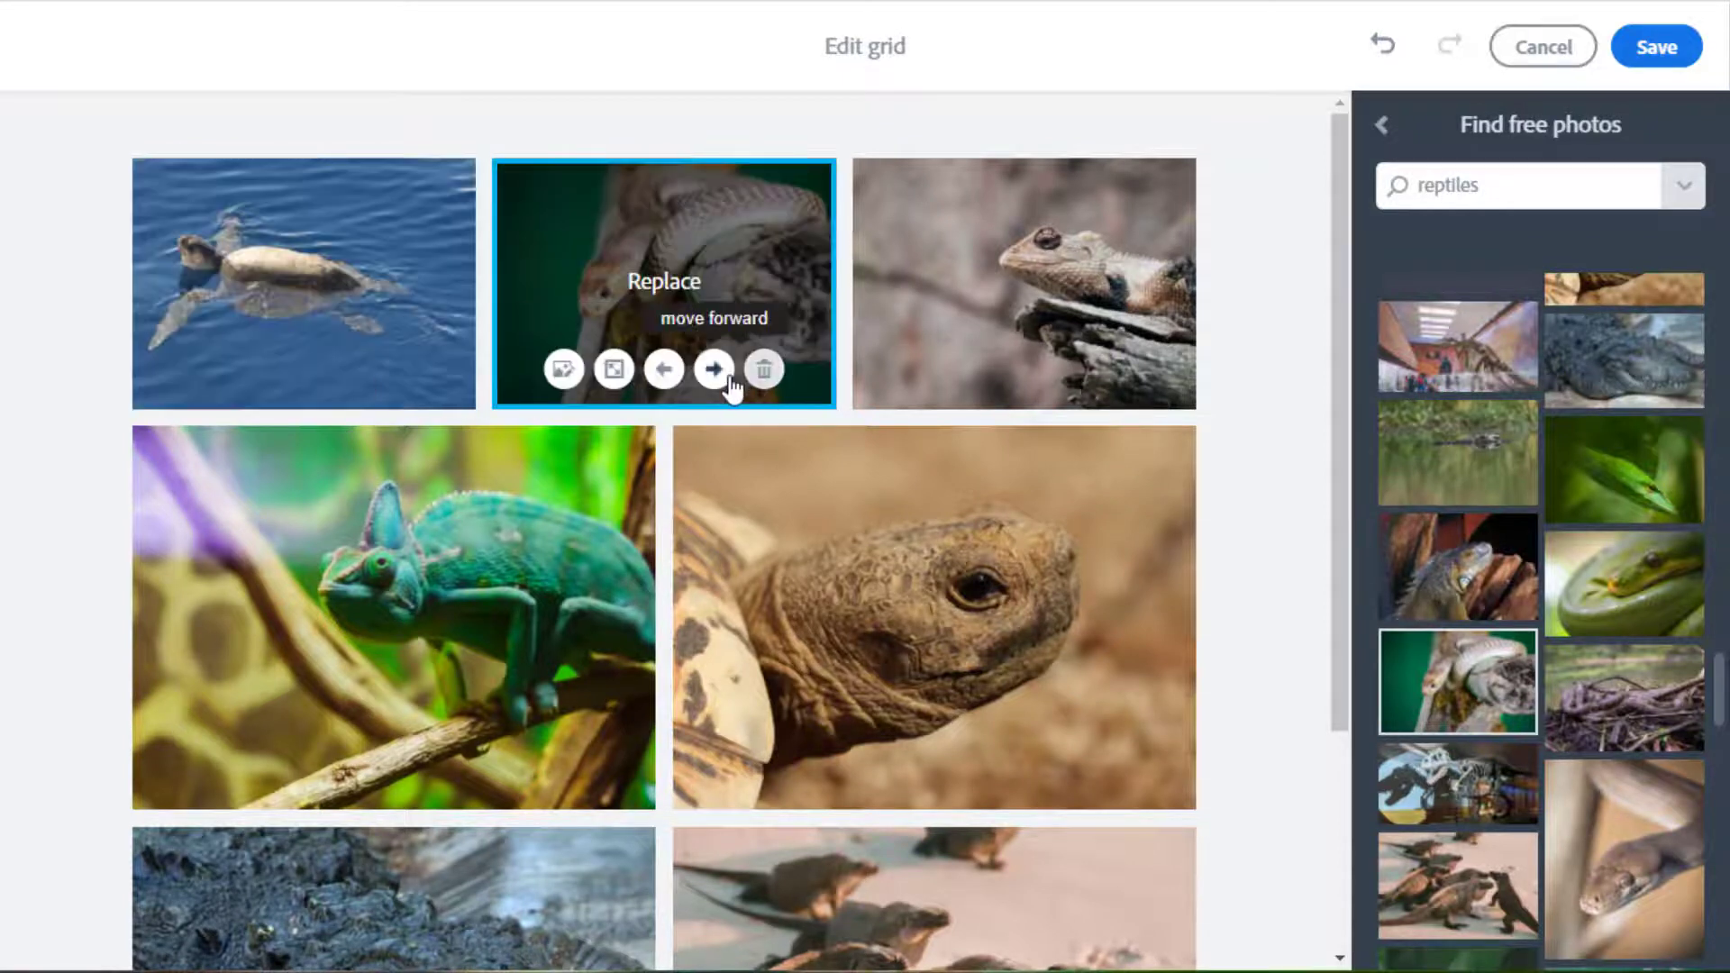
{"action": "left_click", "coordinate": [716, 370]}
{"action": "left_click", "coordinate": [1080, 383]}
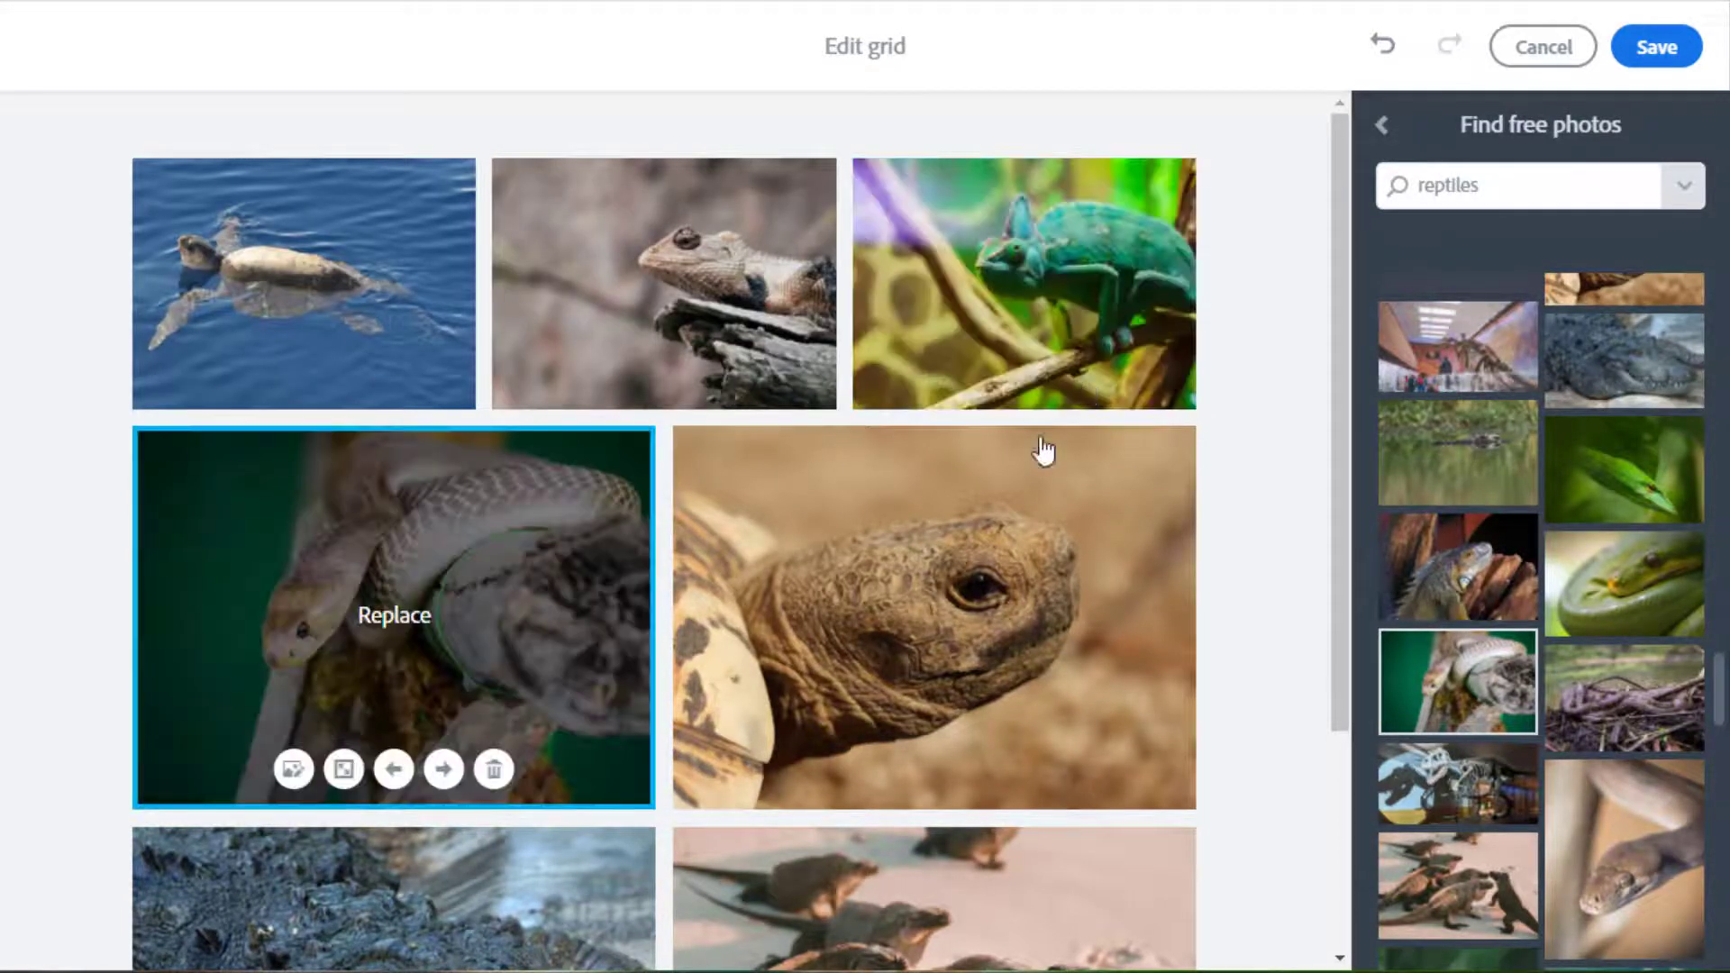
{"action": "left_click", "coordinate": [446, 773]}
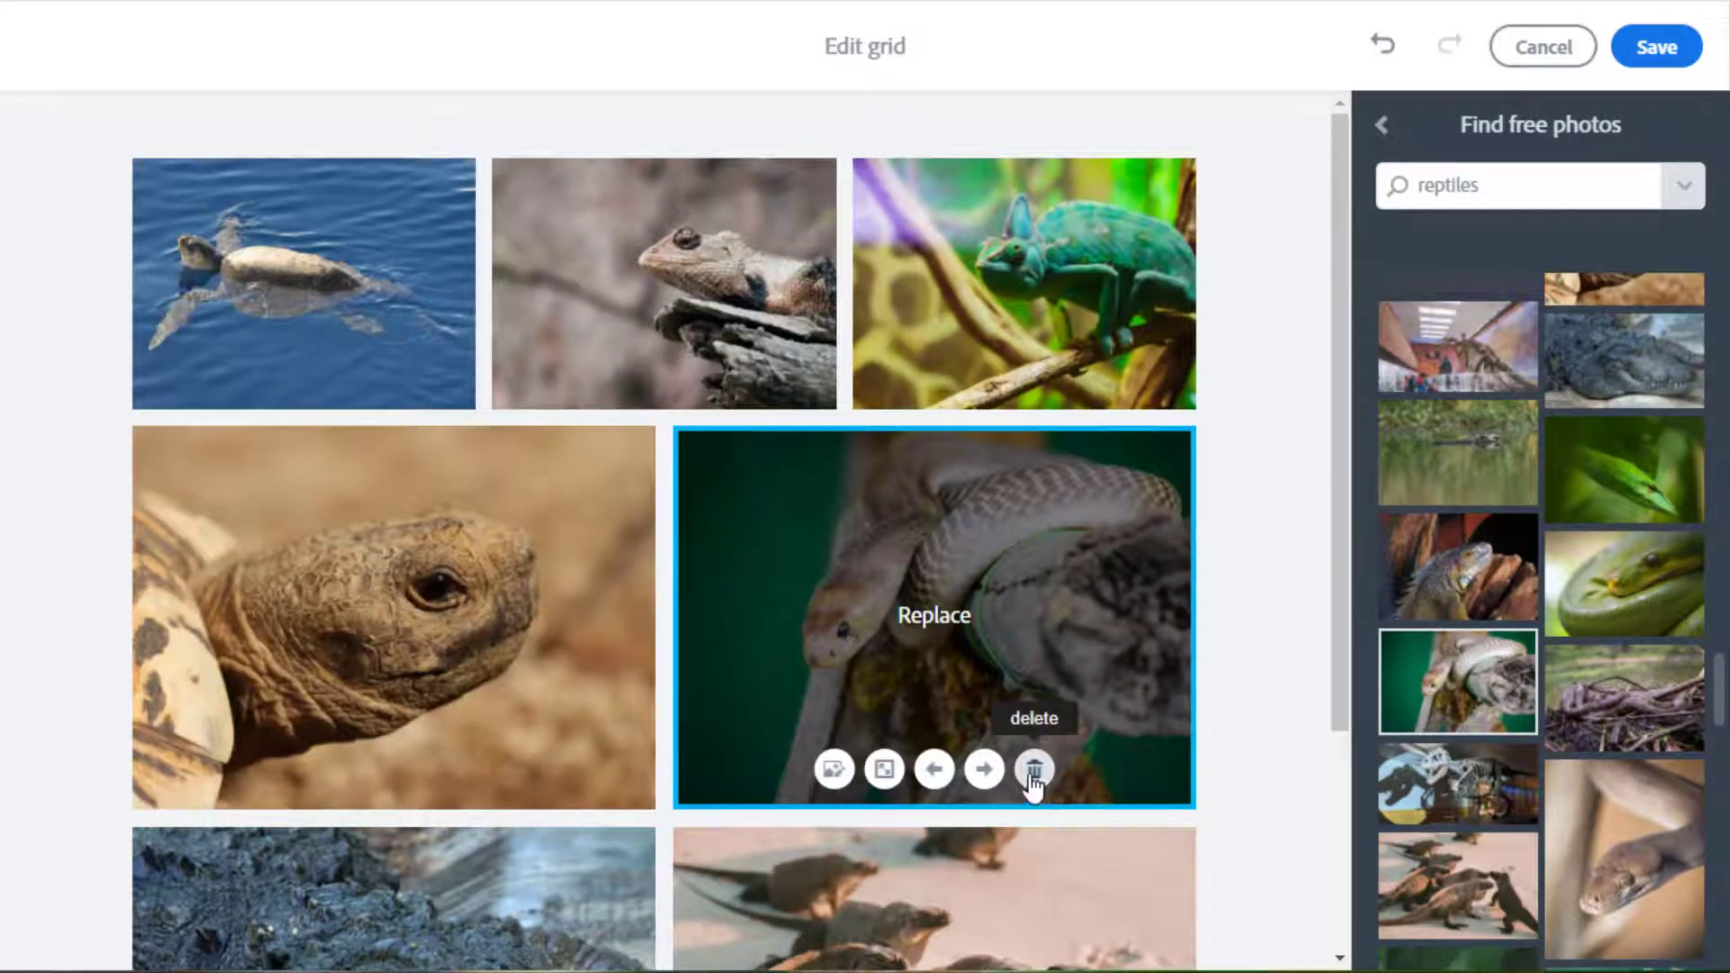
Keep the chameleon photo as a small tile and save the grid changes.
{"action": "left_click", "coordinate": [973, 374]}
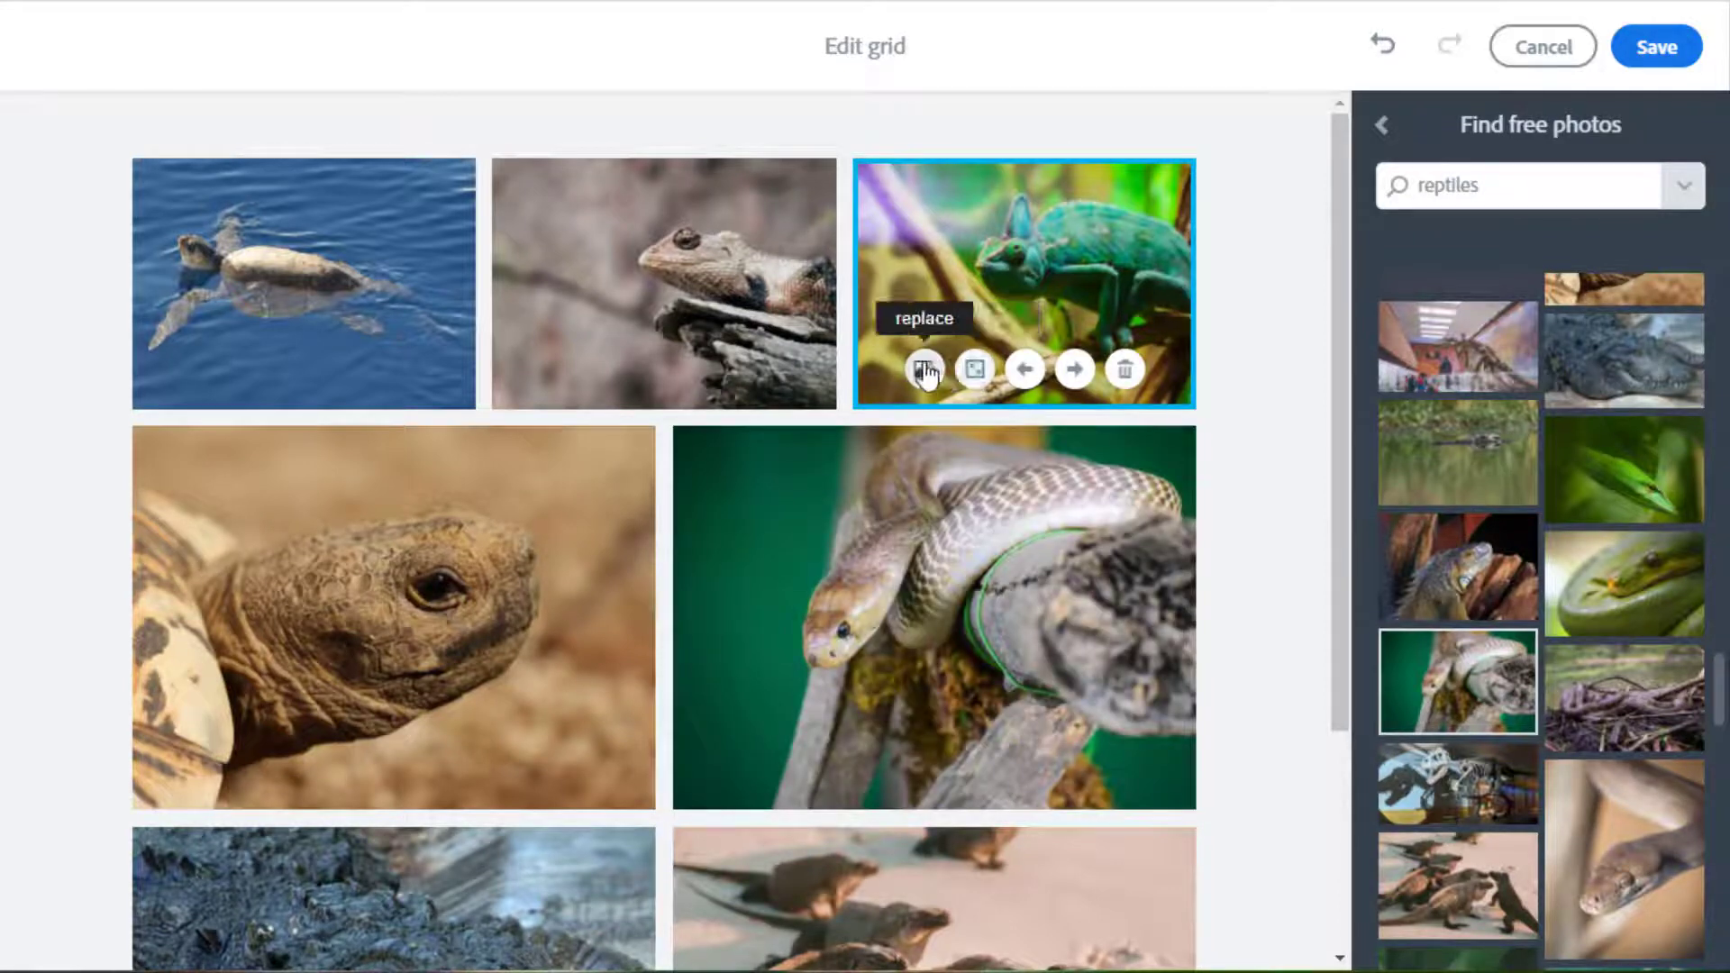
{"action": "left_click", "coordinate": [973, 374]}
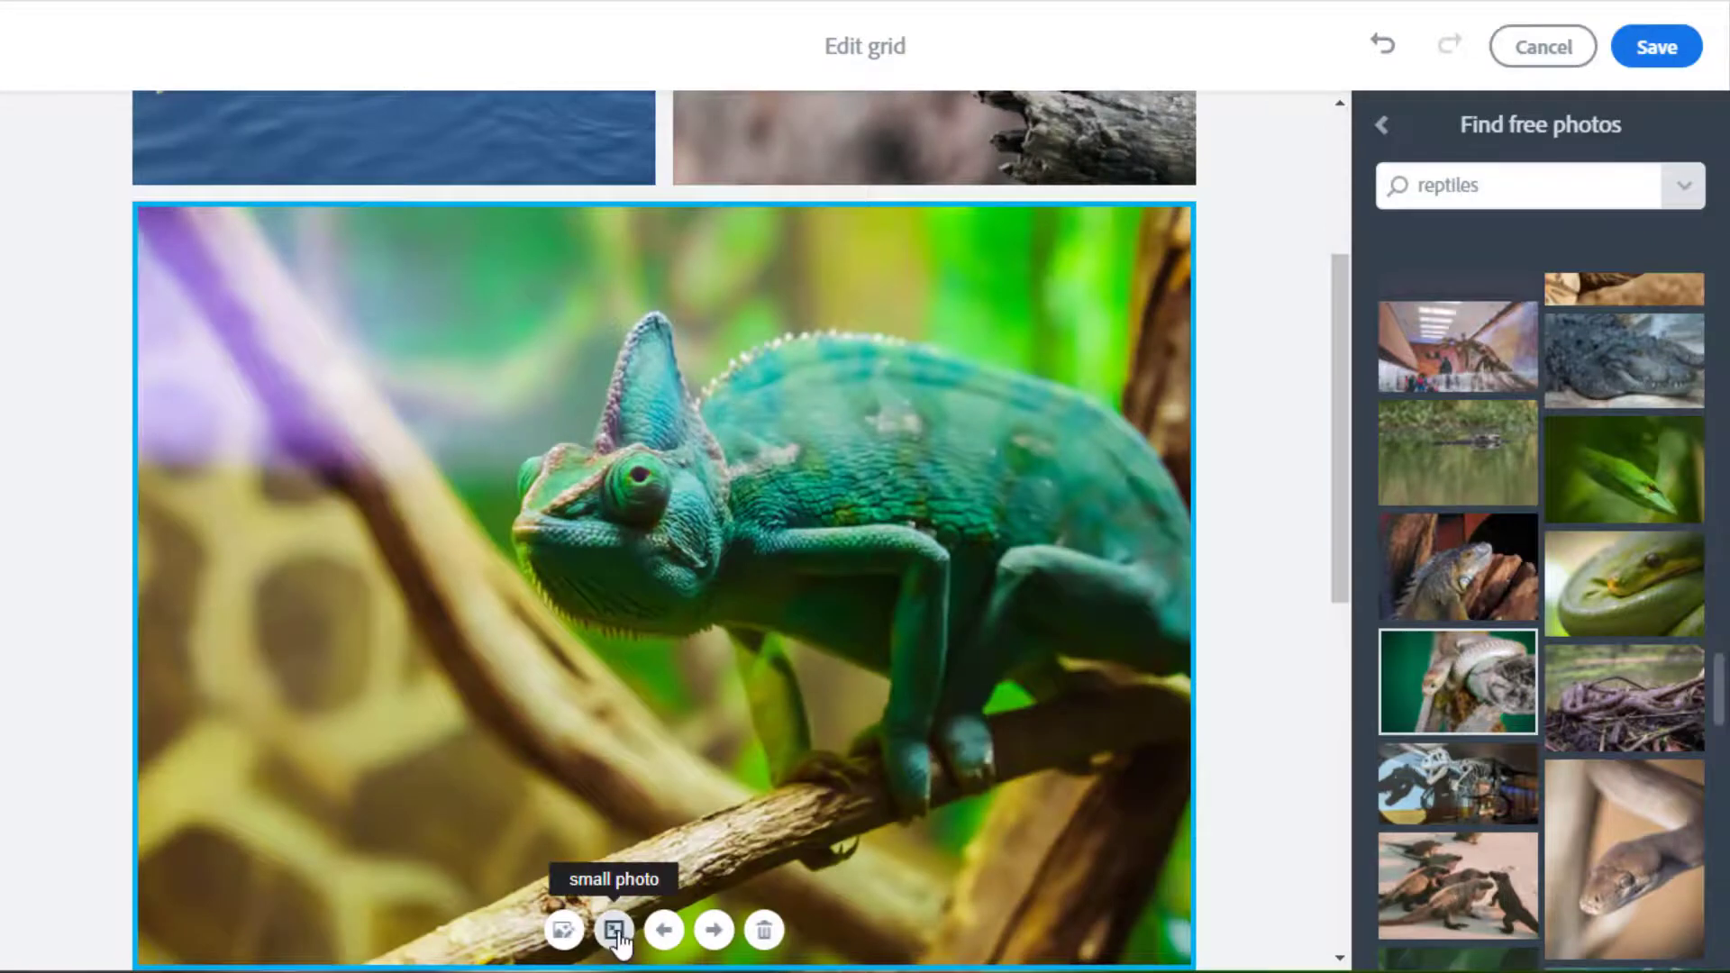
{"action": "left_click", "coordinate": [615, 933]}
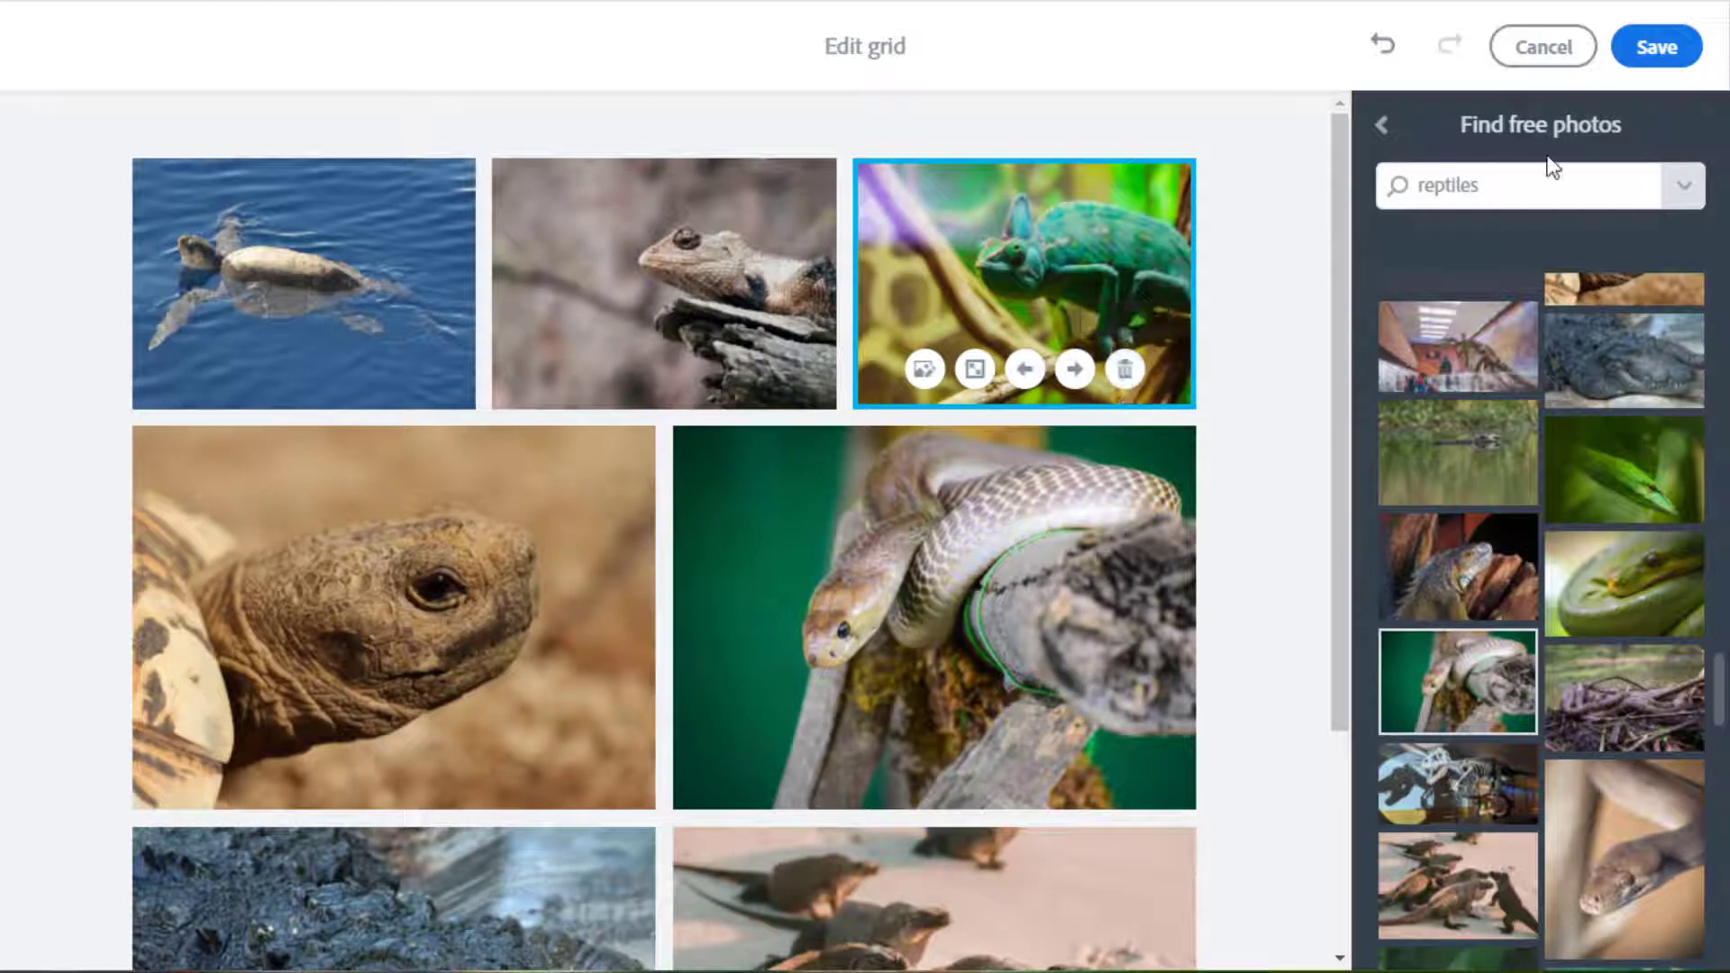
{"action": "left_click", "coordinate": [1657, 46]}
Put the cursor in the empty 'Add a caption' field under the seven-photo reptile grid.
{"action": "scroll", "coordinate": [1607, 575], "scroll_direction": "down", "scroll_amount": 3}
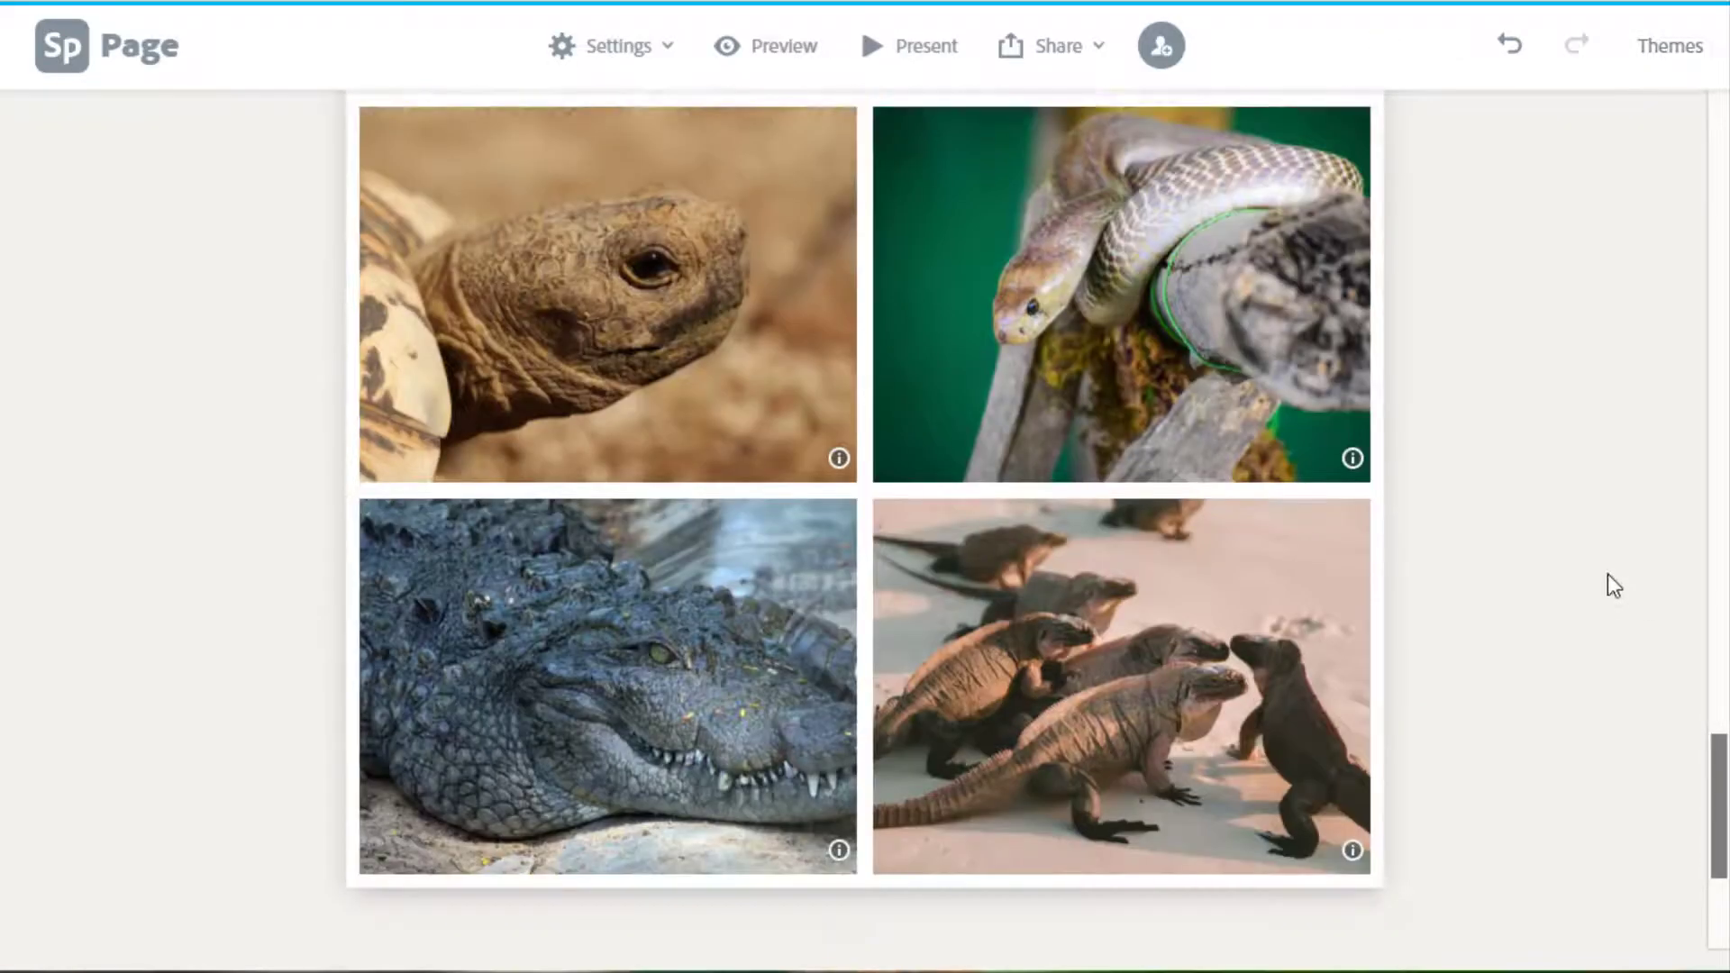
{"action": "scroll", "coordinate": [1608, 580], "scroll_direction": "up", "scroll_amount": 4}
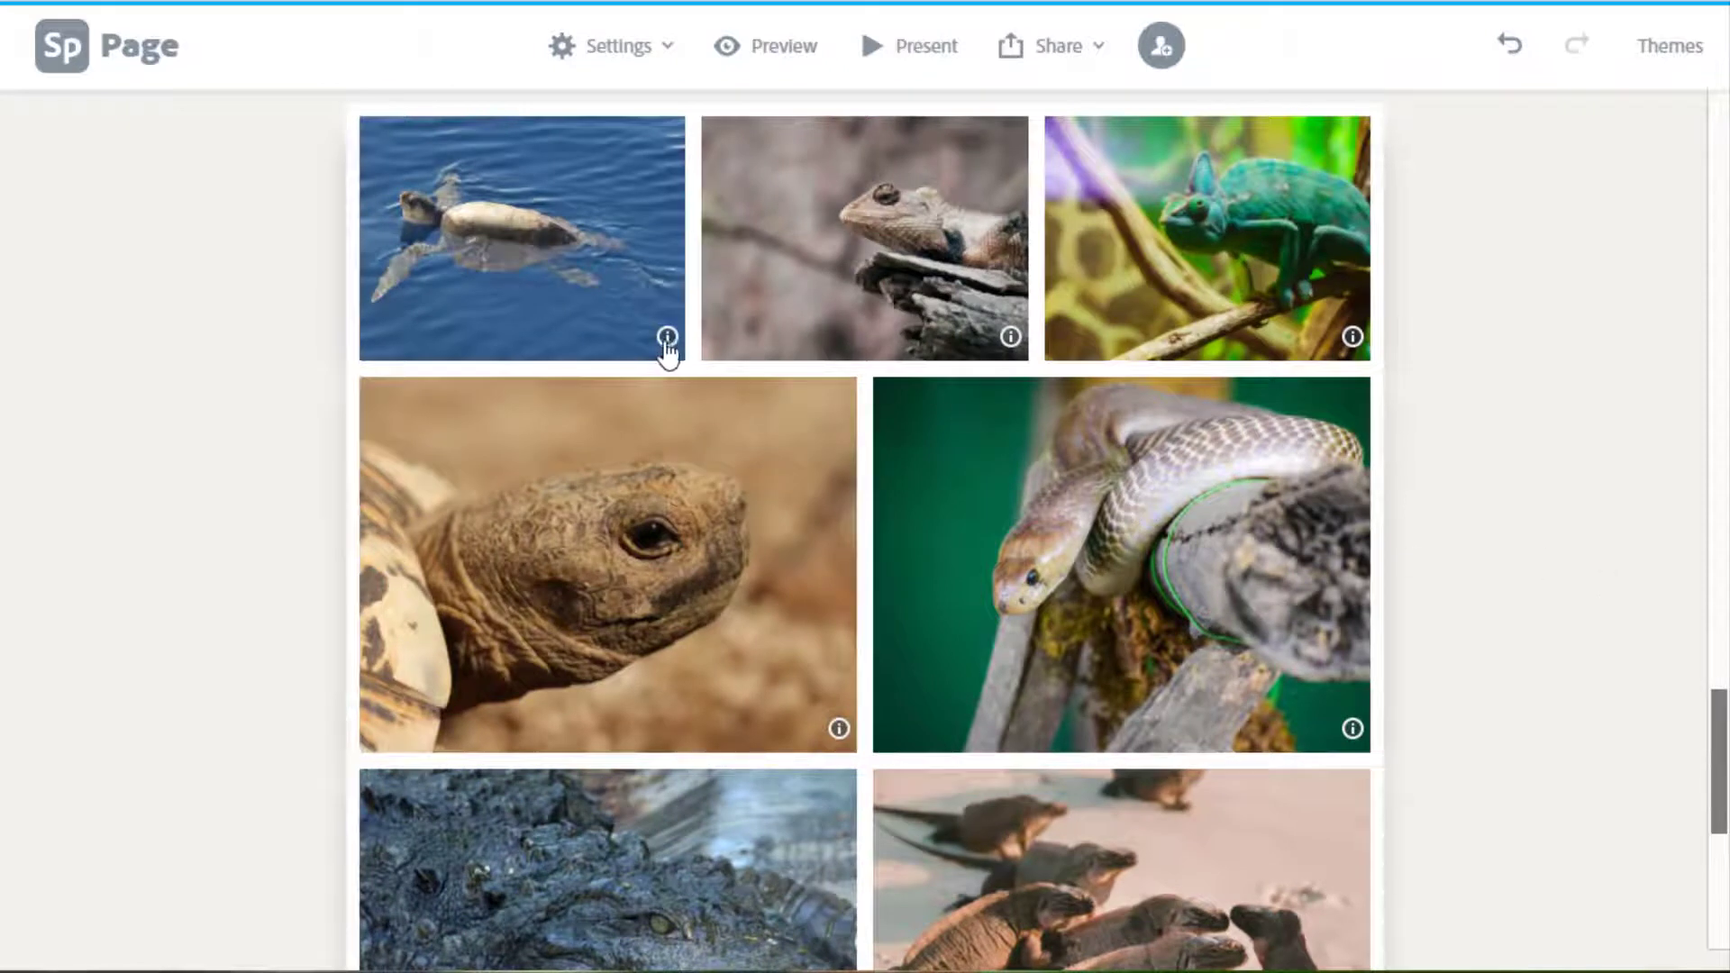
{"action": "mouse_move", "coordinate": [667, 347]}
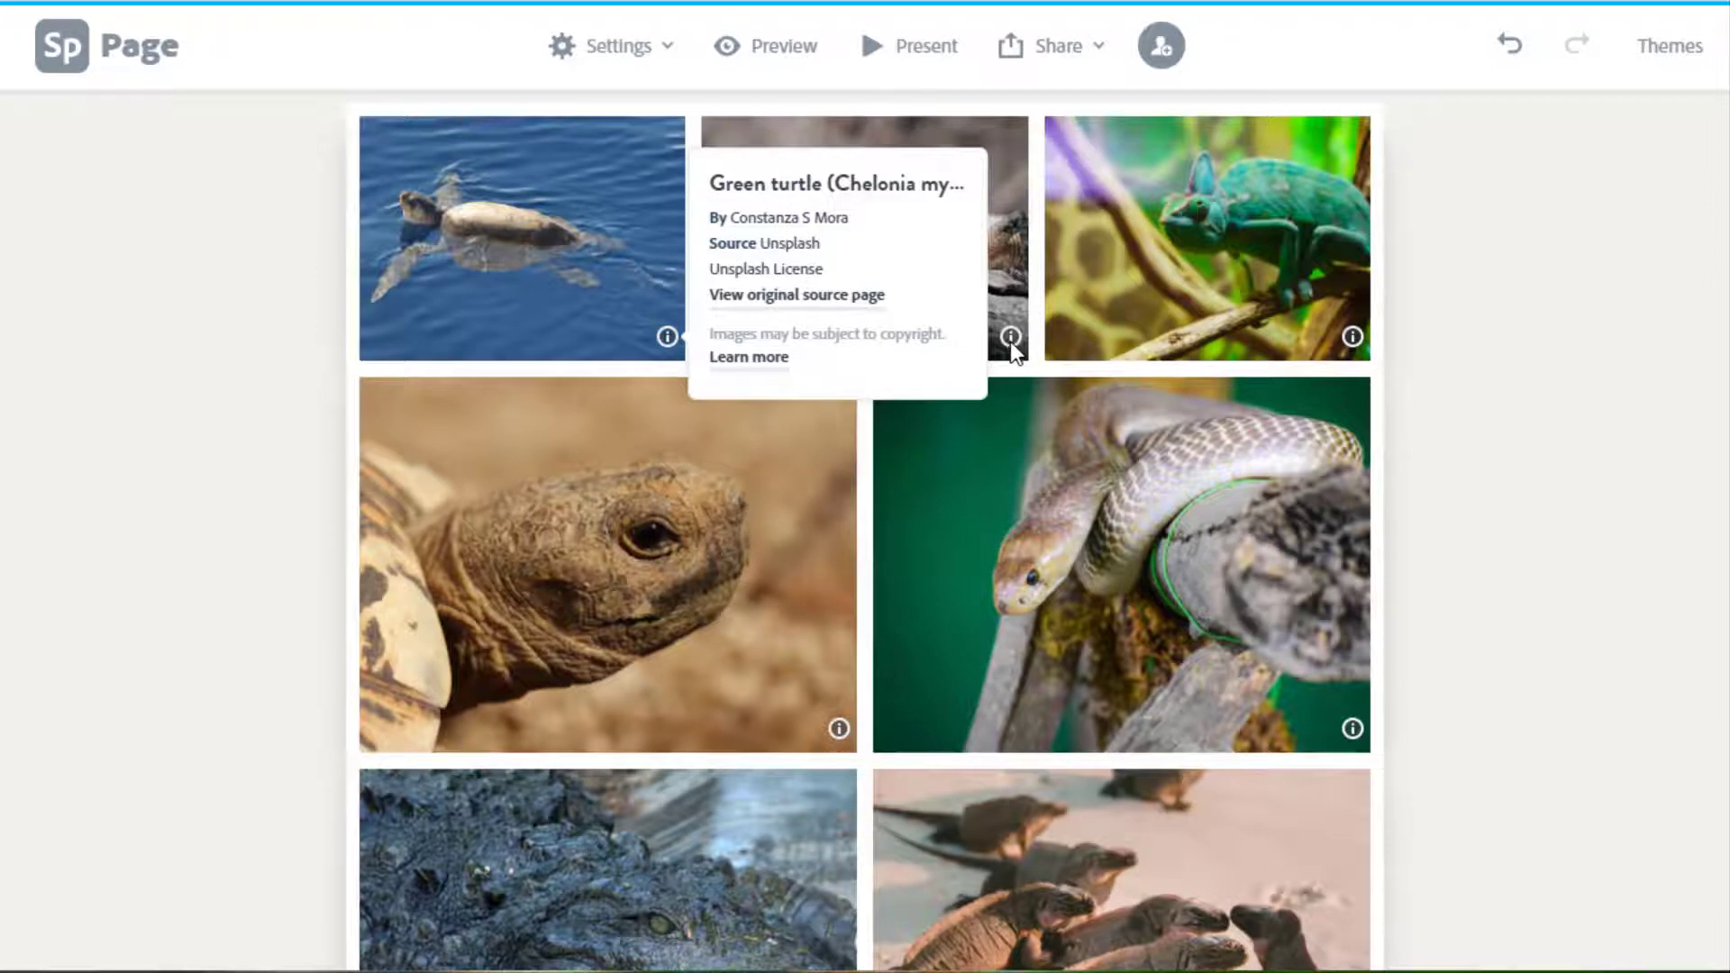
{"action": "mouse_move", "coordinate": [1013, 352]}
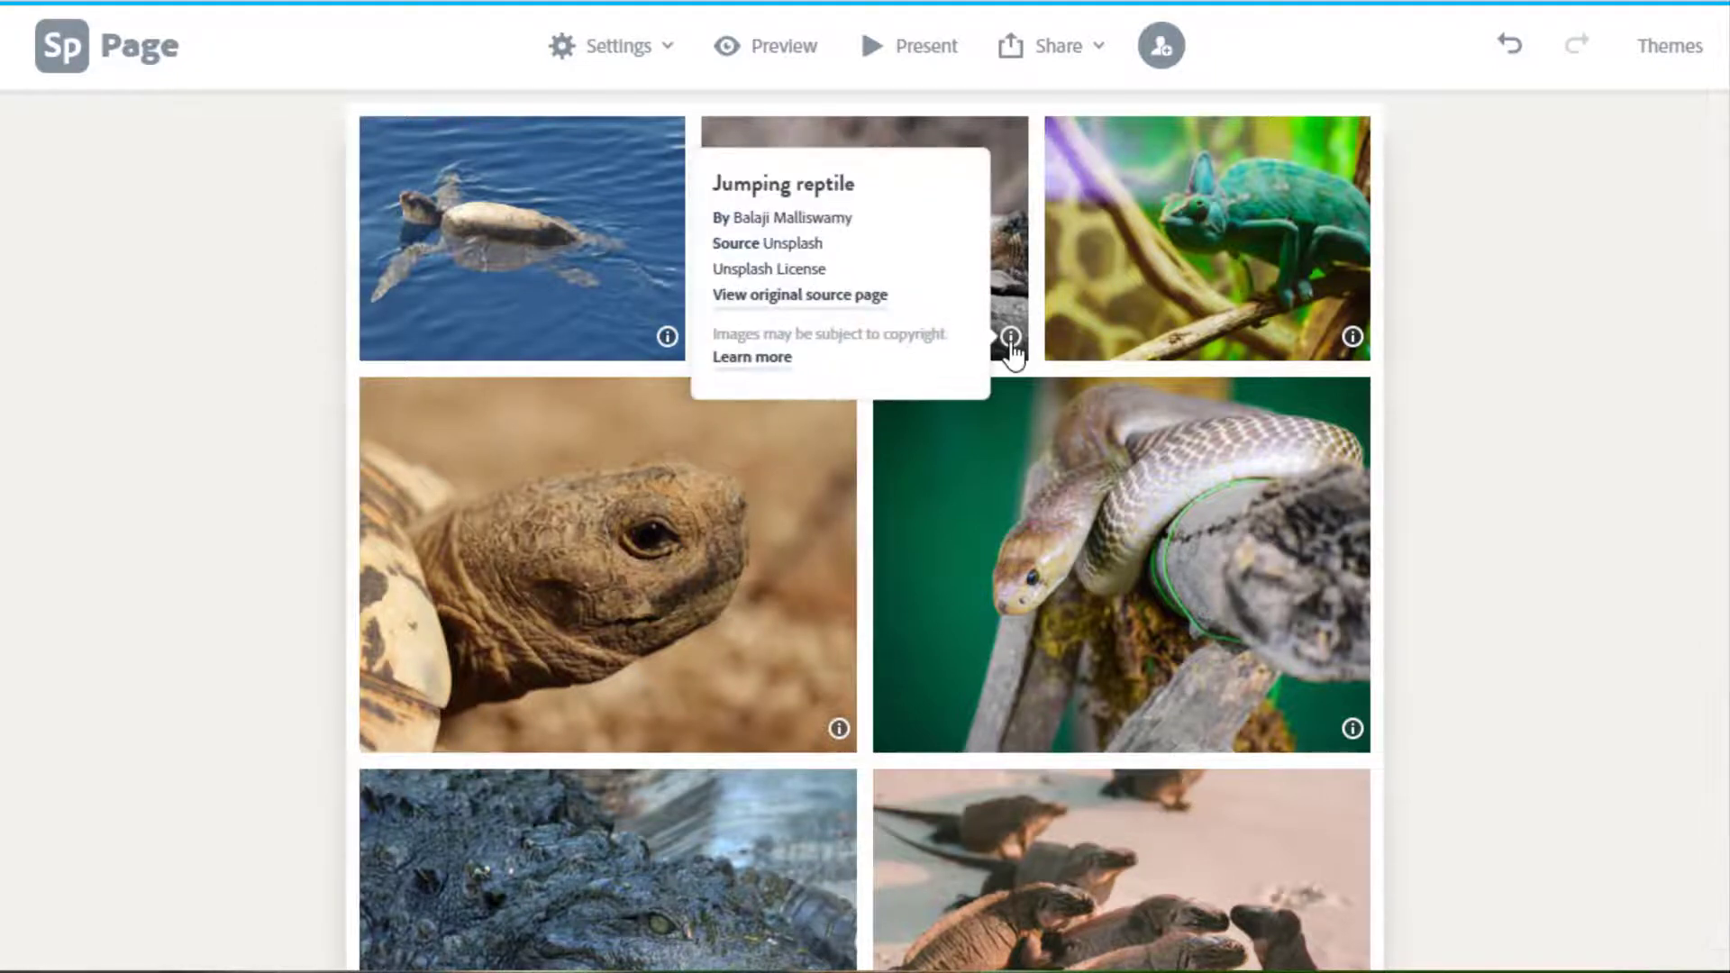
{"action": "scroll", "coordinate": [1462, 332], "scroll_direction": "down", "scroll_amount": 6}
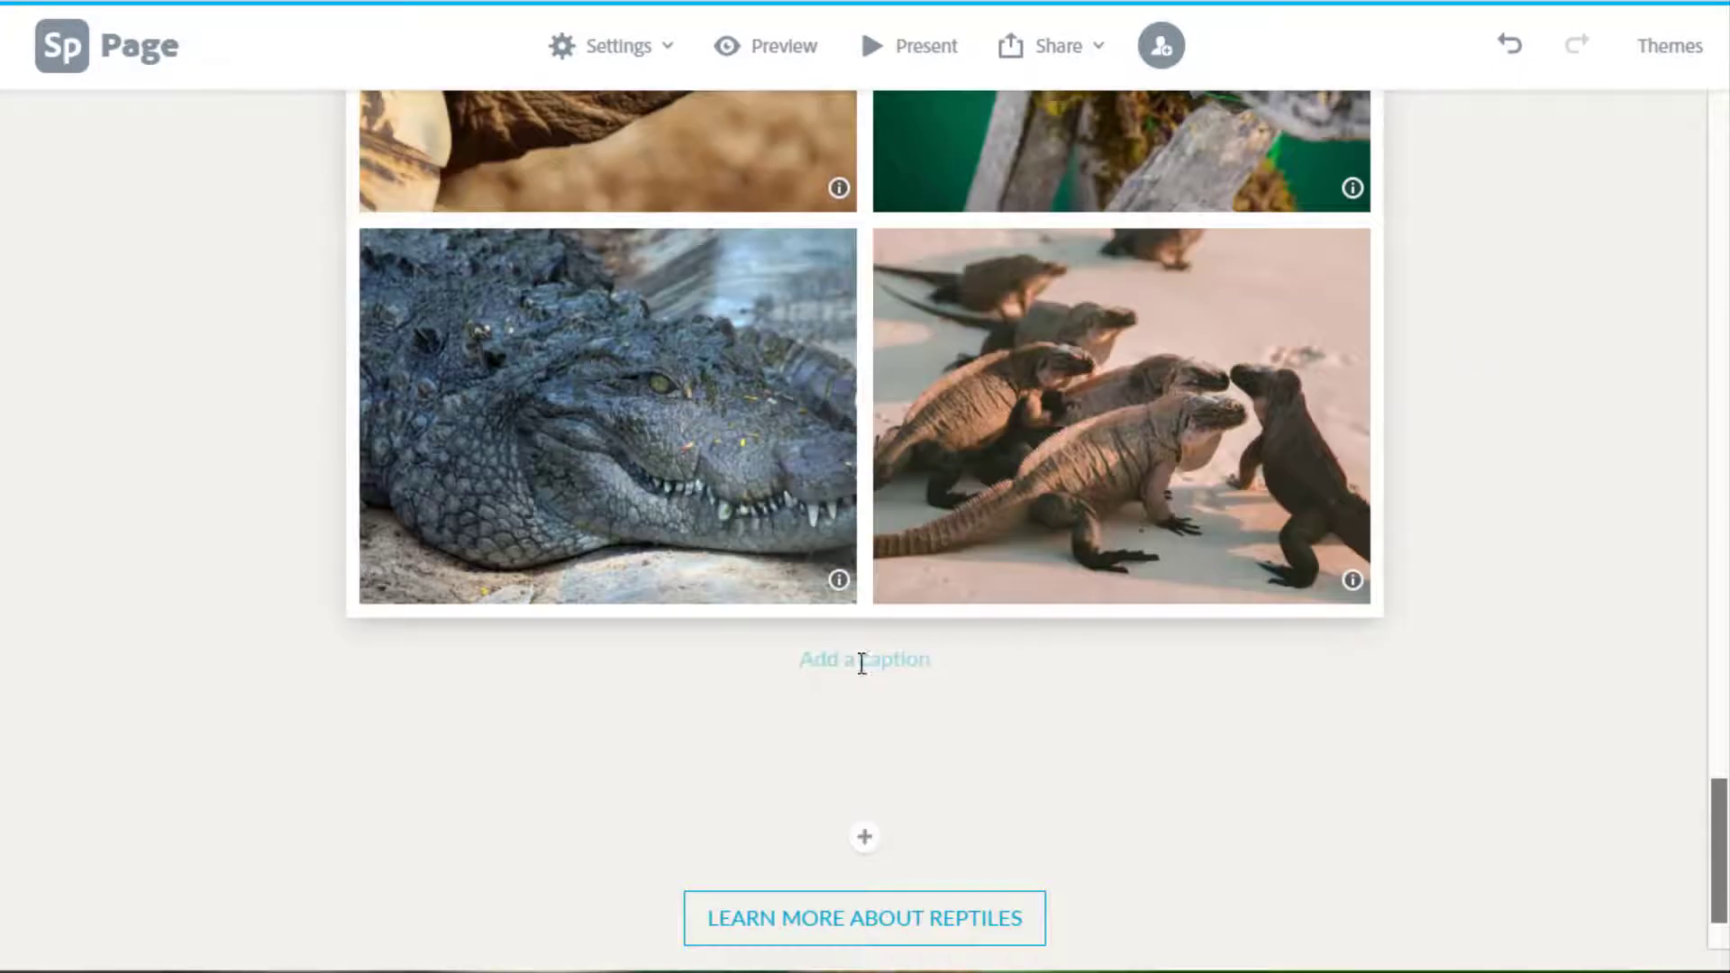
{"action": "left_click", "coordinate": [862, 661]}
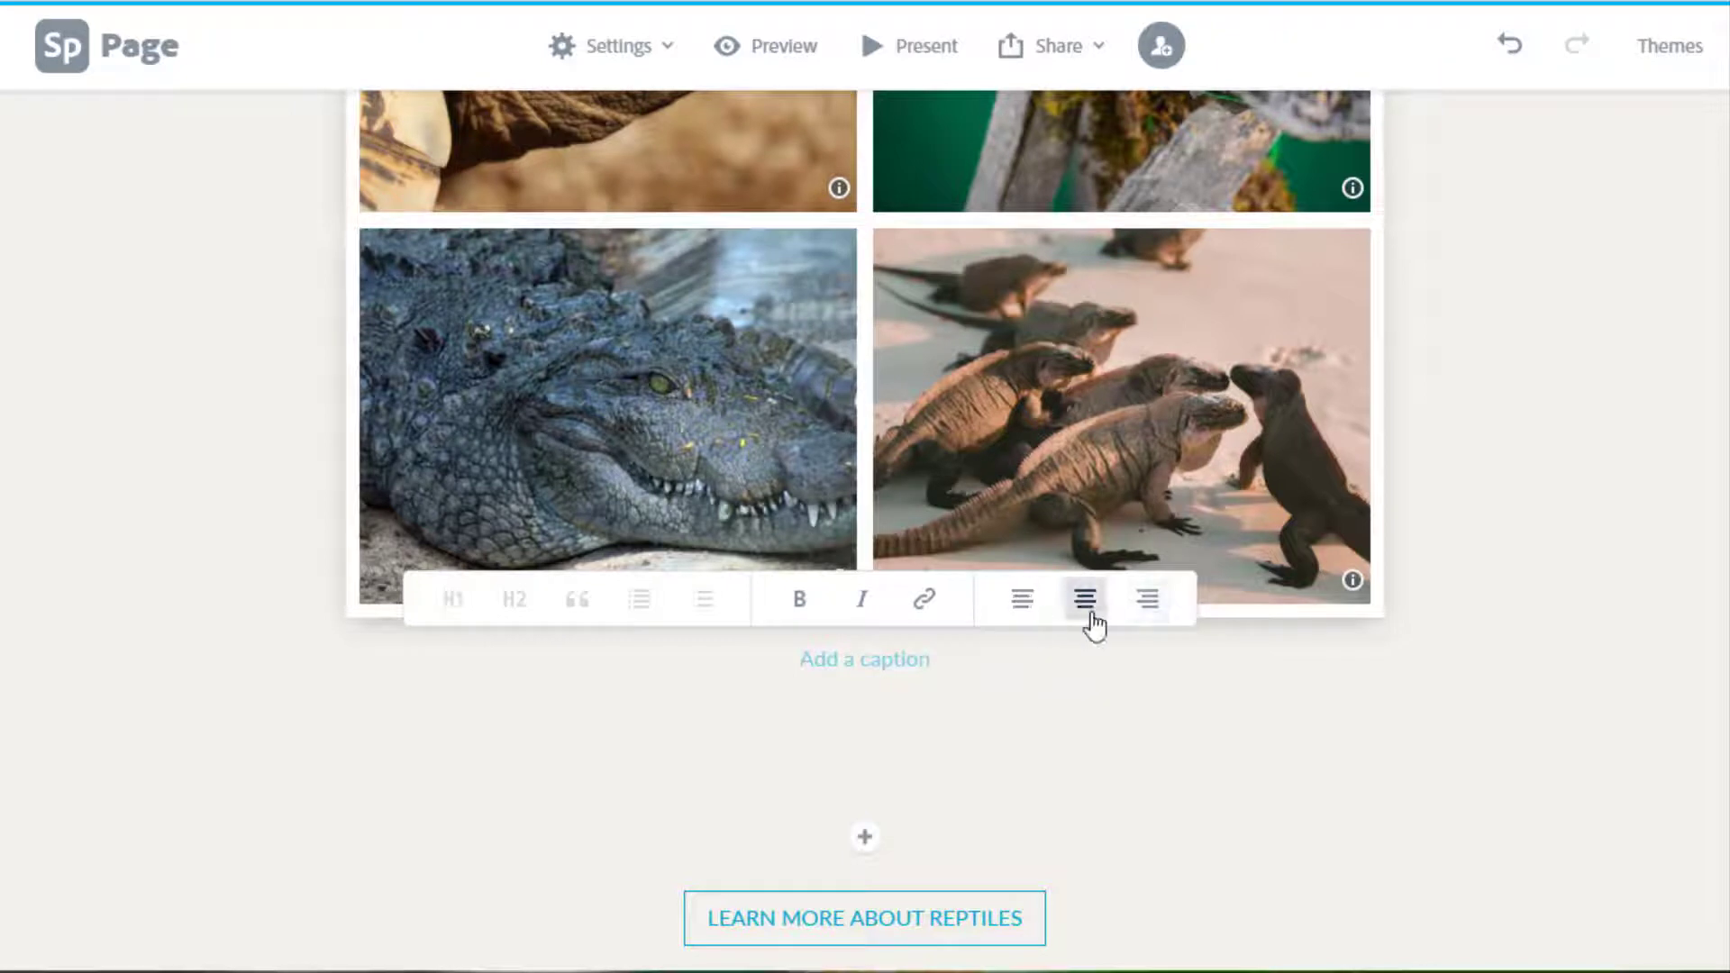
Complete the grid caption 'Look at these reptiles!' and bring up the add-block choices beneath it.
{"action": "left_click", "coordinate": [853, 658]}
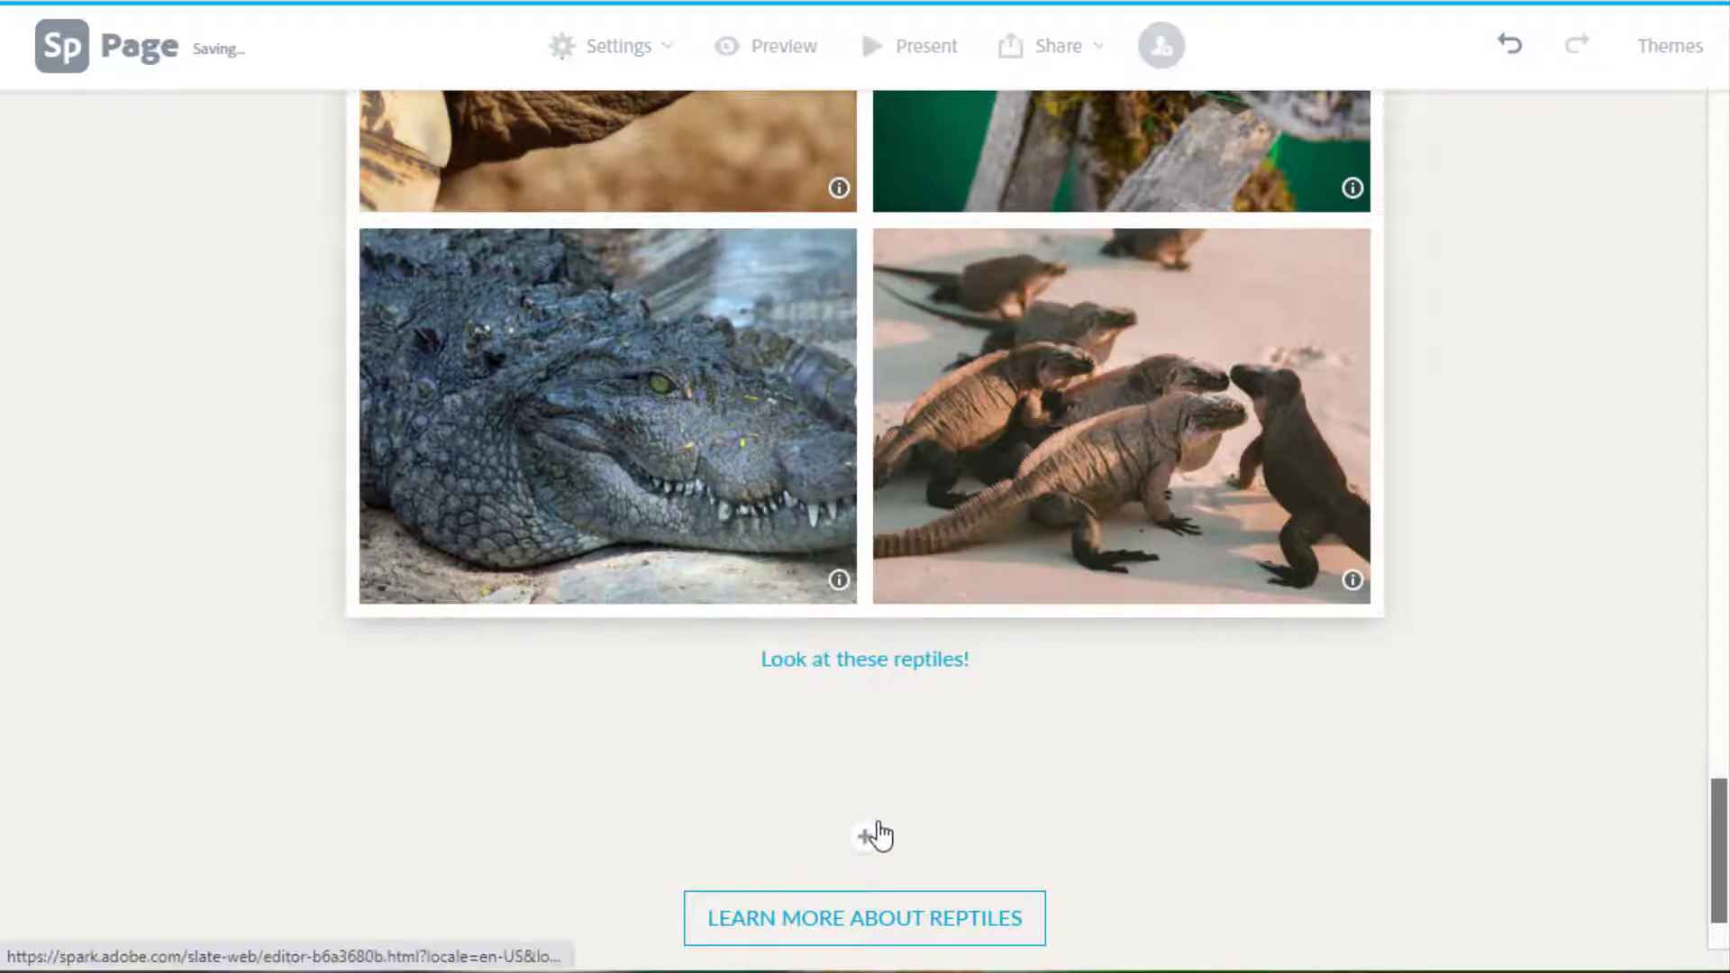
{"action": "left_click", "coordinate": [879, 836]}
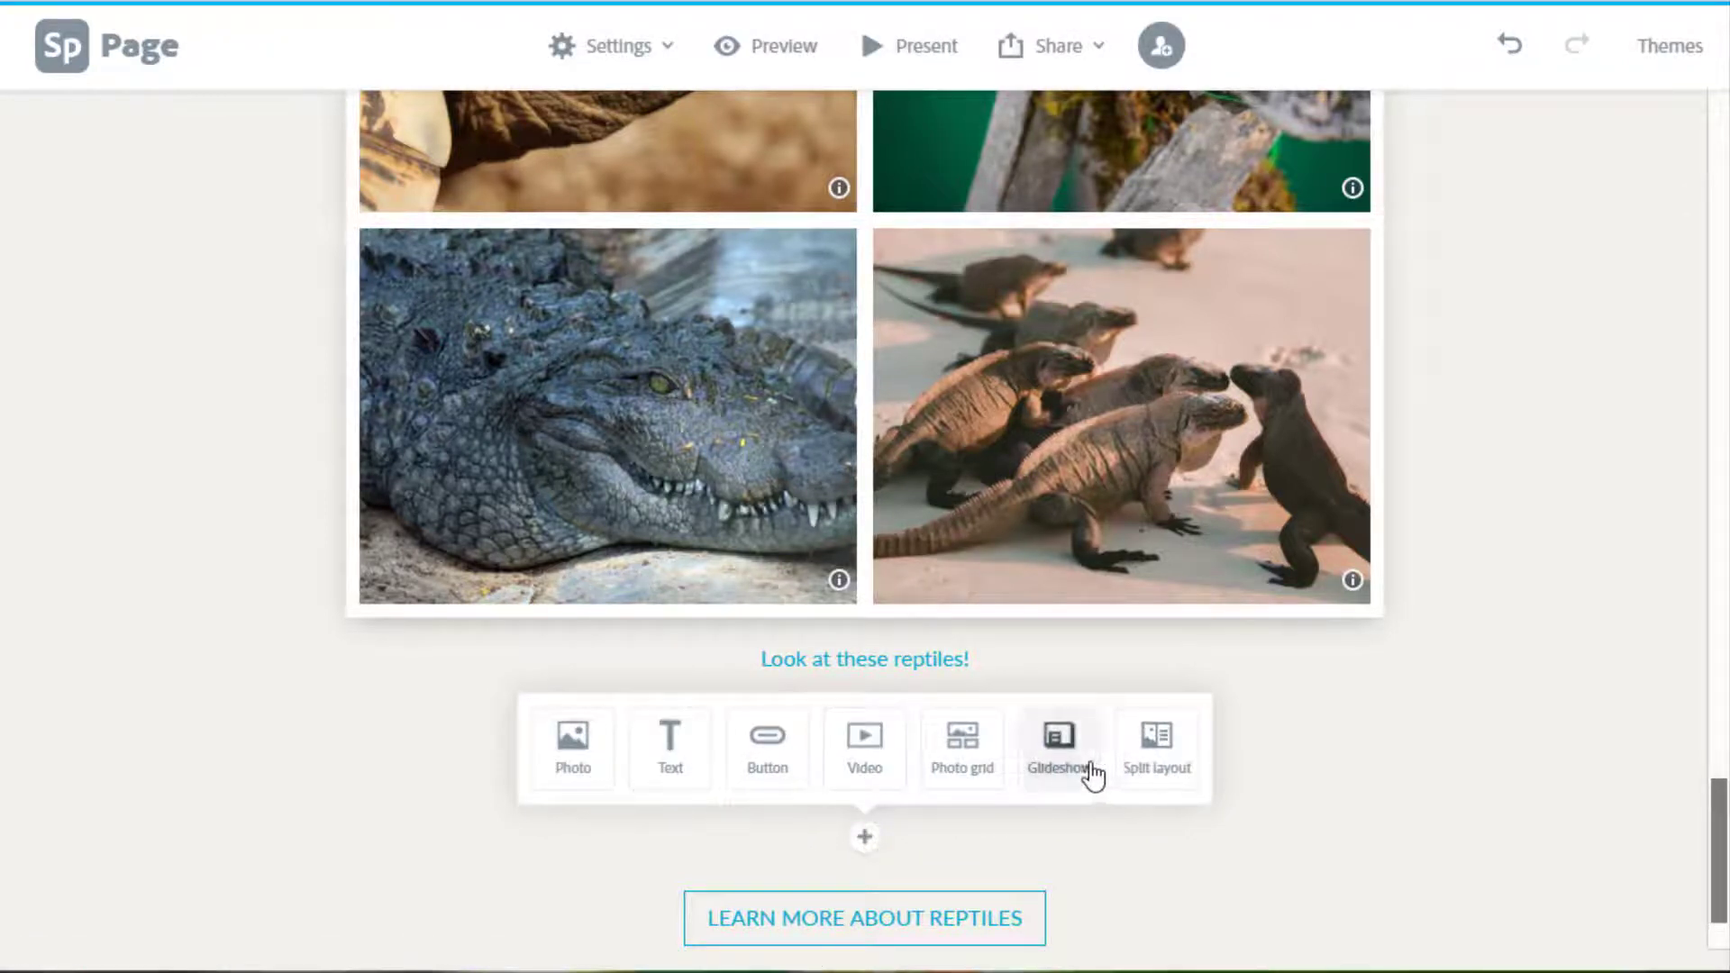
{"action": "left_click", "coordinate": [1517, 733]}
{"action": "scroll", "coordinate": [1721, 874], "scroll_direction": "up", "scroll_amount": 1}
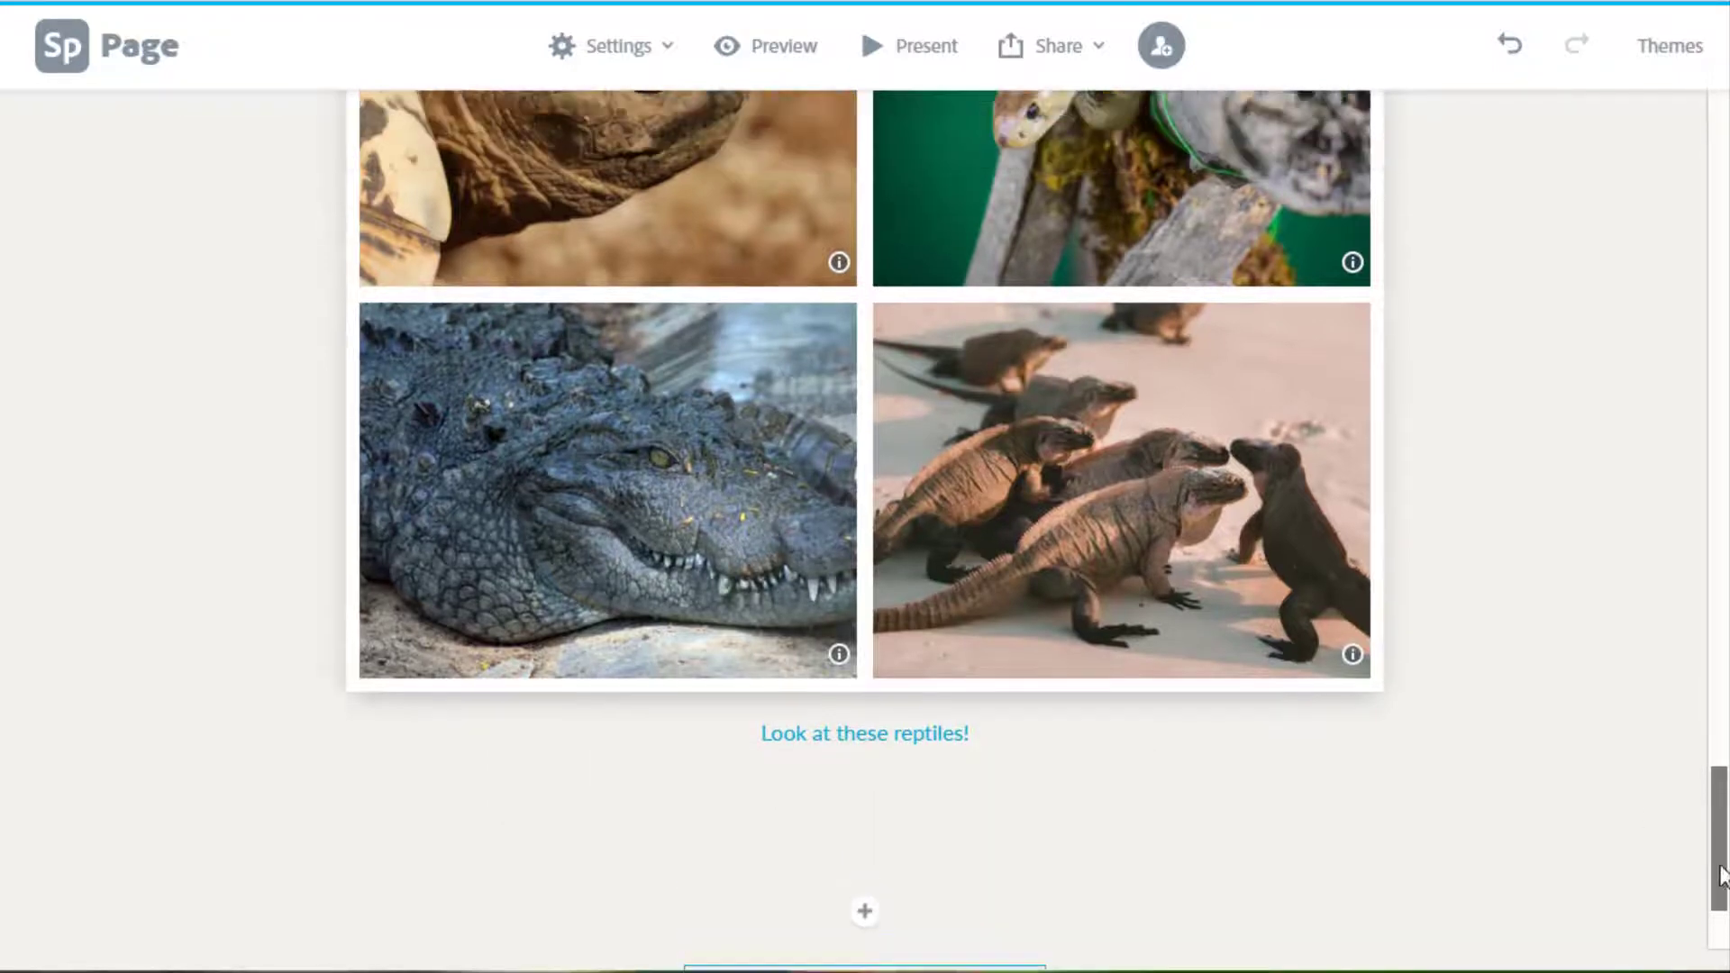
{"action": "mouse_move", "coordinate": [1722, 874]}
{"action": "left_mouse_down"}
{"action": "mouse_move", "coordinate": [1711, 700]}
{"action": "mouse_move", "coordinate": [1723, 906]}
{"action": "left_mouse_up"}
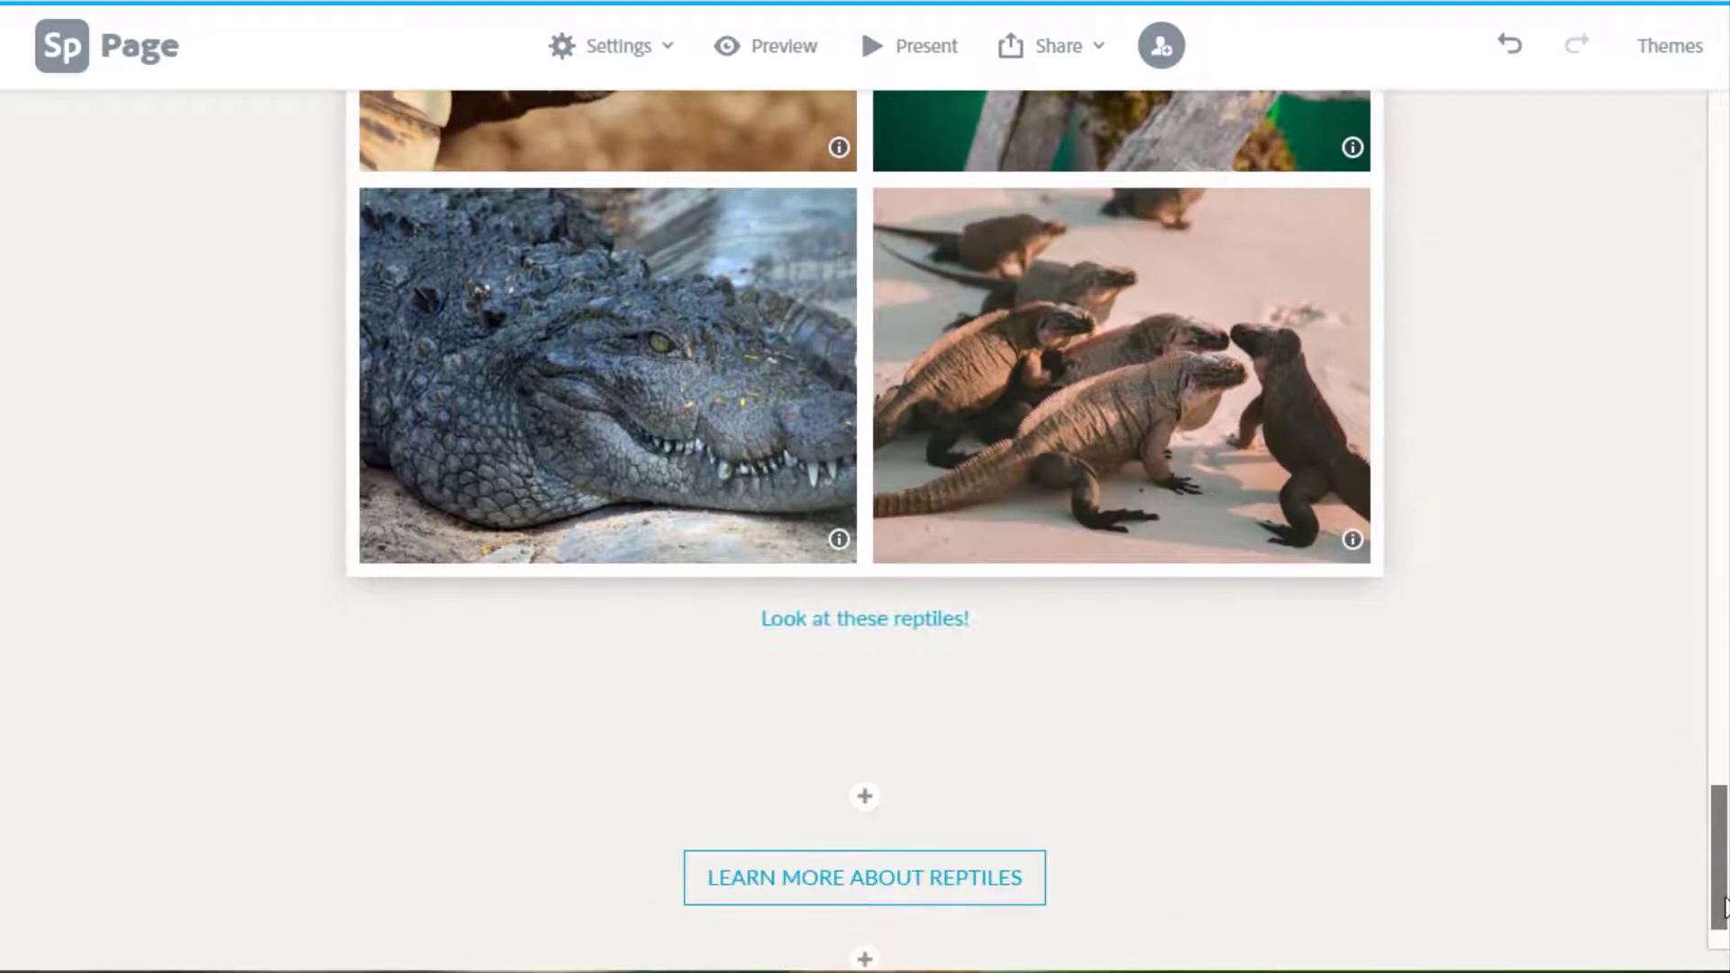
{"action": "left_click", "coordinate": [867, 800]}
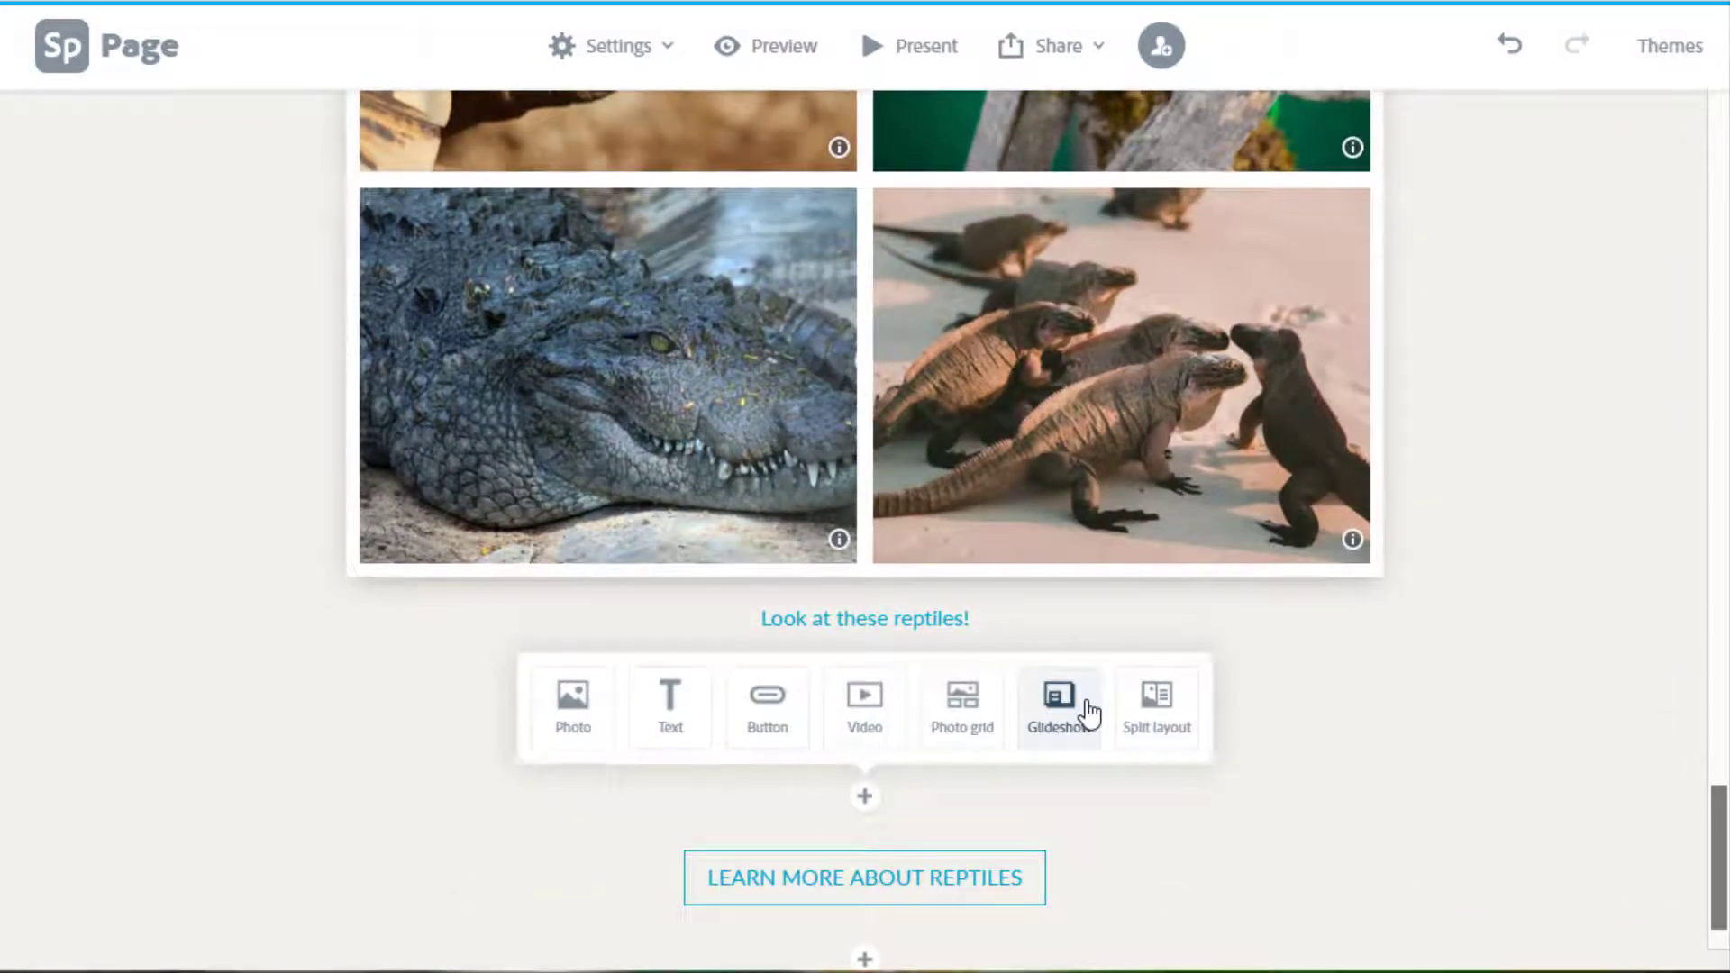
Add a glideshow block with the green iguana and alligator photos as slides.
{"action": "left_click", "coordinate": [1060, 712]}
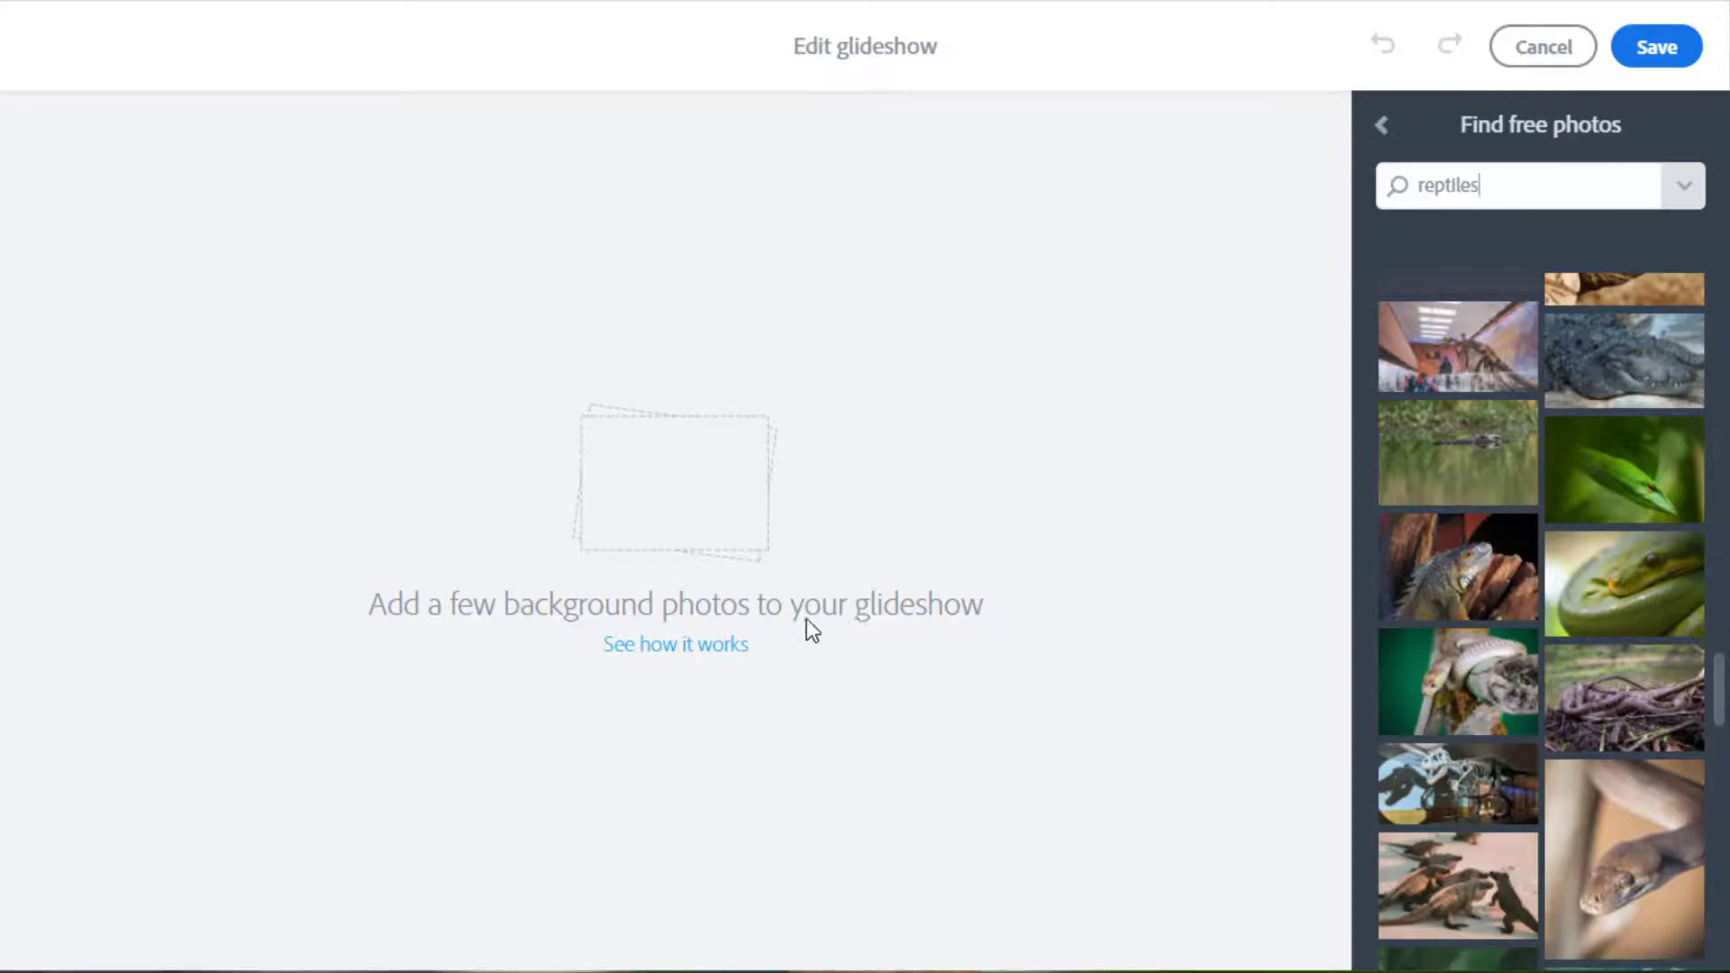
{"action": "scroll", "coordinate": [1504, 648], "scroll_direction": "down", "scroll_amount": 2}
{"action": "scroll", "coordinate": [1507, 647], "scroll_direction": "down", "scroll_amount": 10}
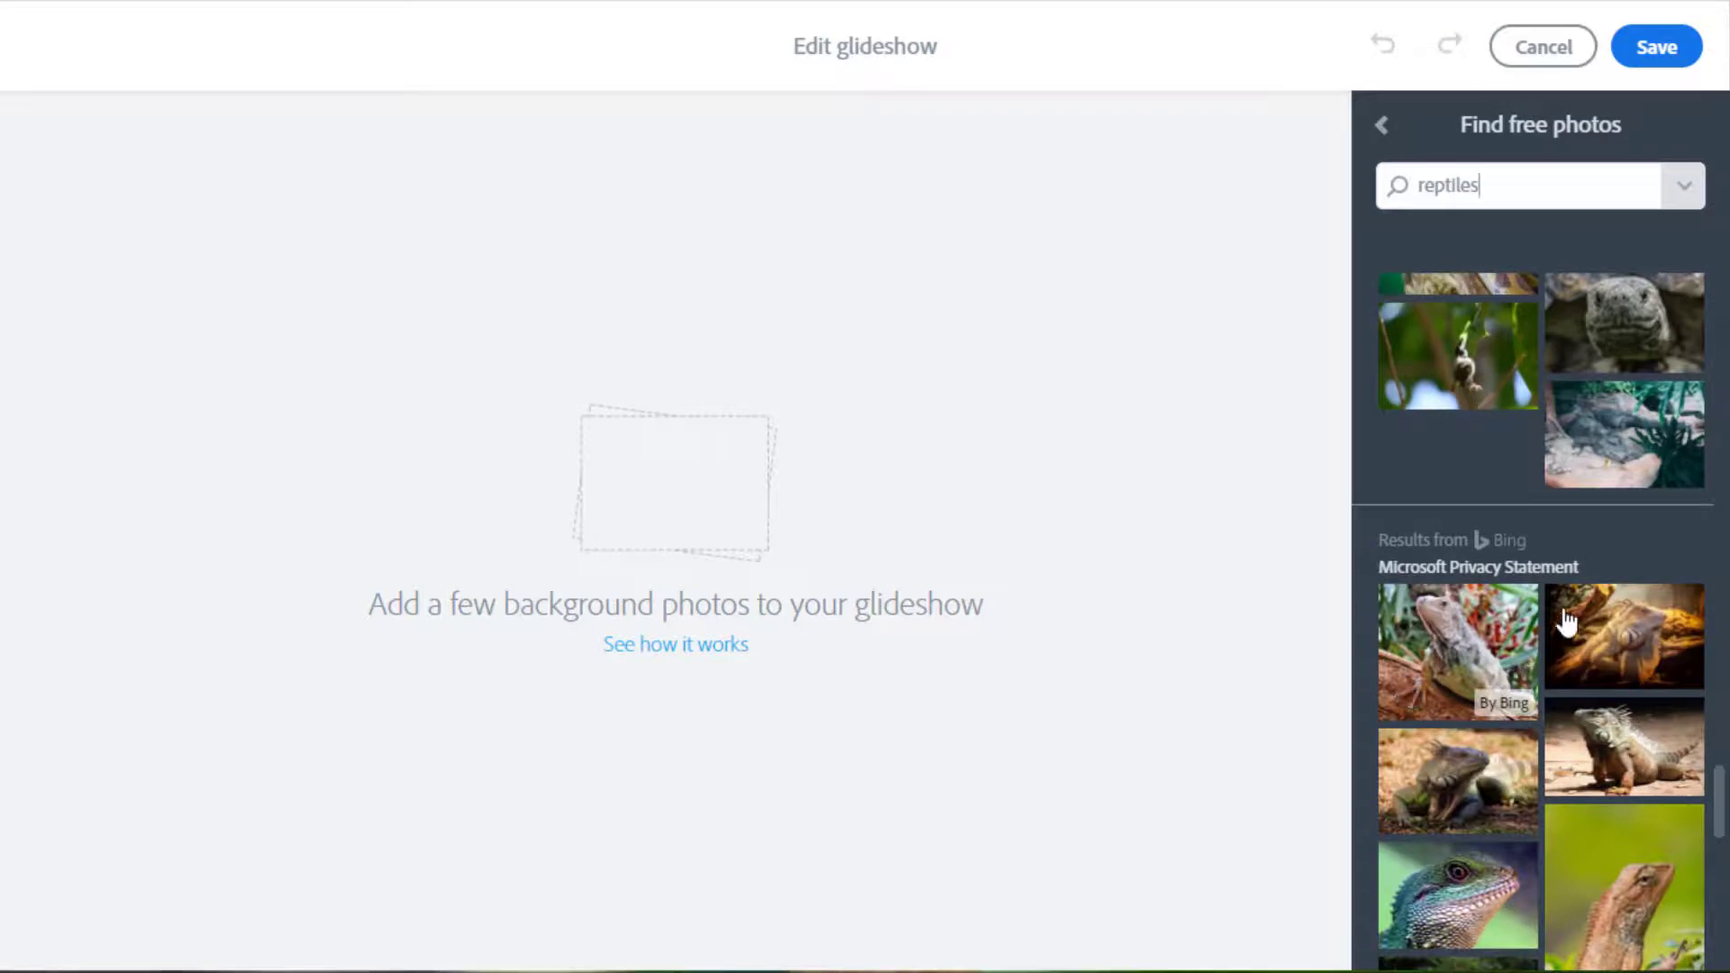
{"action": "scroll", "coordinate": [1568, 620], "scroll_direction": "down", "scroll_amount": 10}
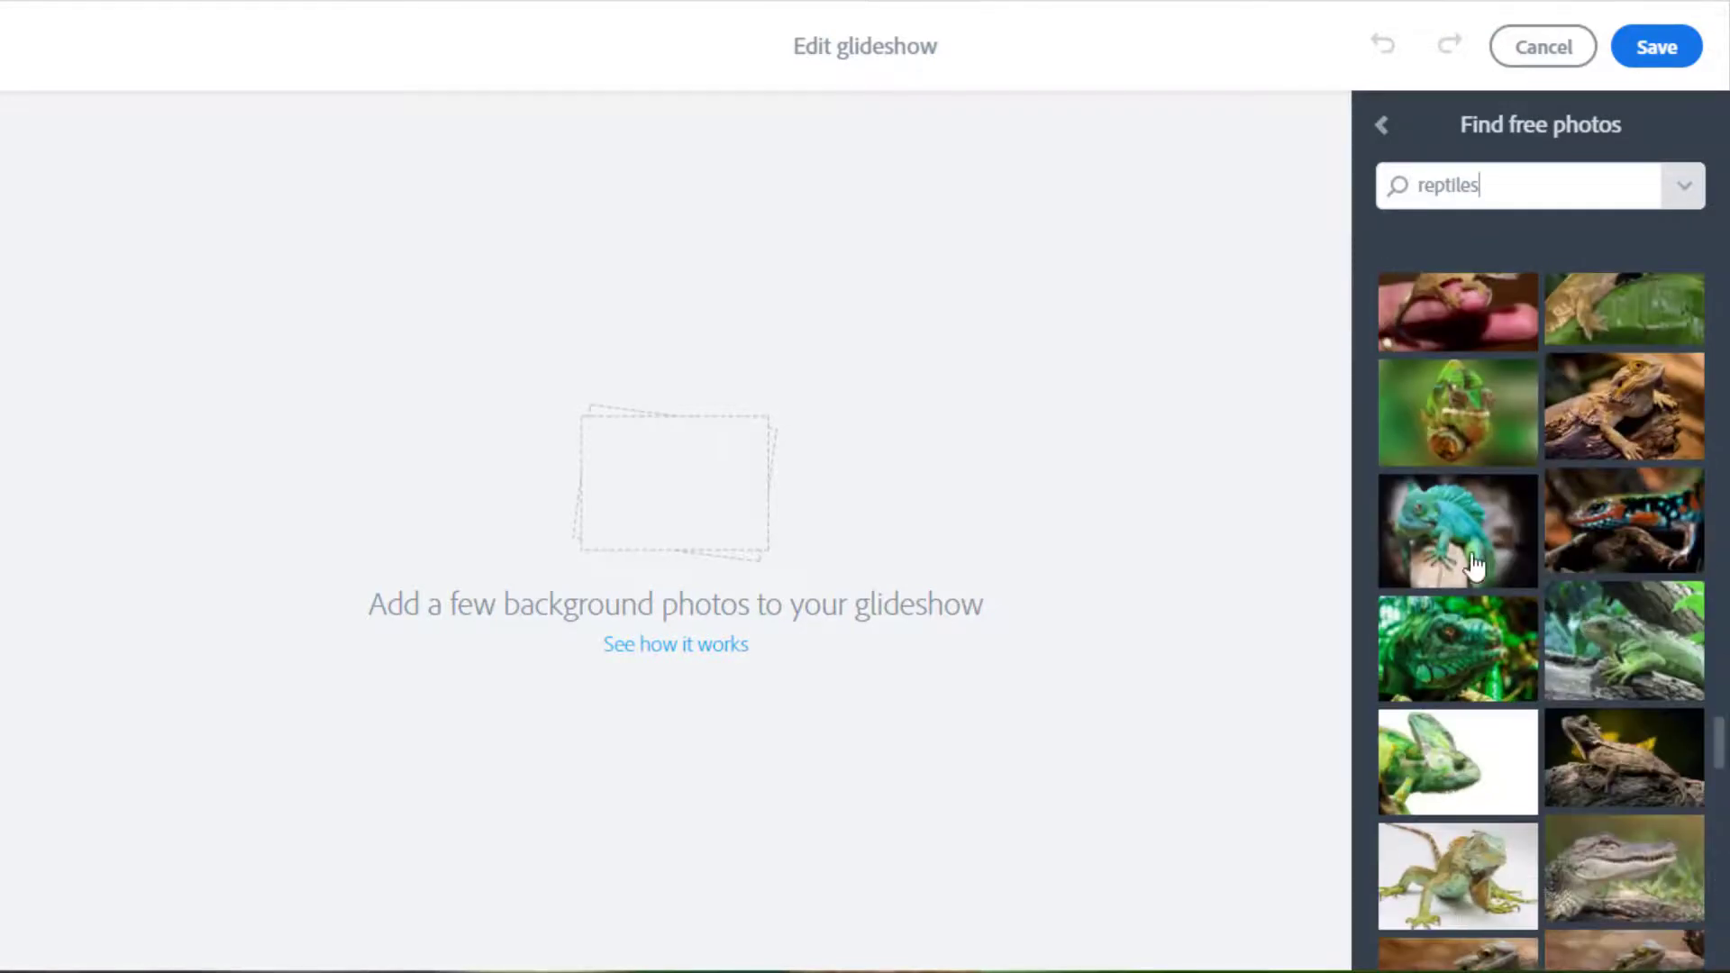
{"action": "left_click", "coordinate": [1651, 662]}
{"action": "left_click", "coordinate": [1647, 876]}
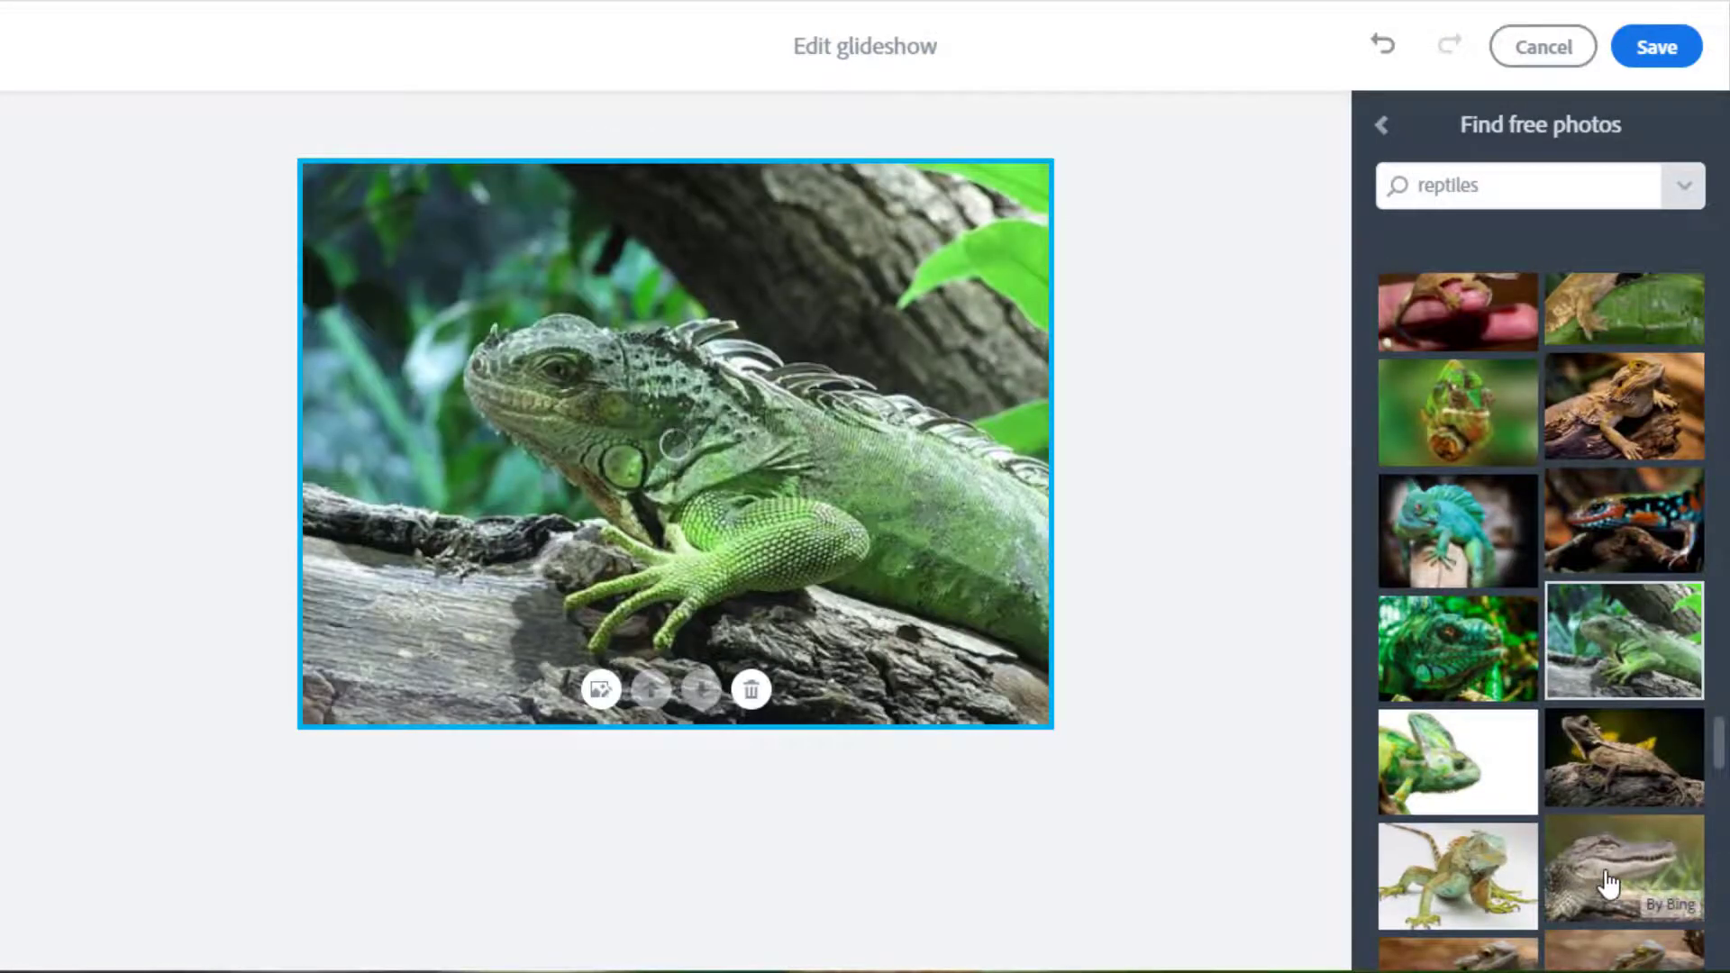
Add the pale iguana and tortoise photos as slides and save the glideshow.
{"action": "scroll", "coordinate": [1443, 721], "scroll_direction": "down", "scroll_amount": 3}
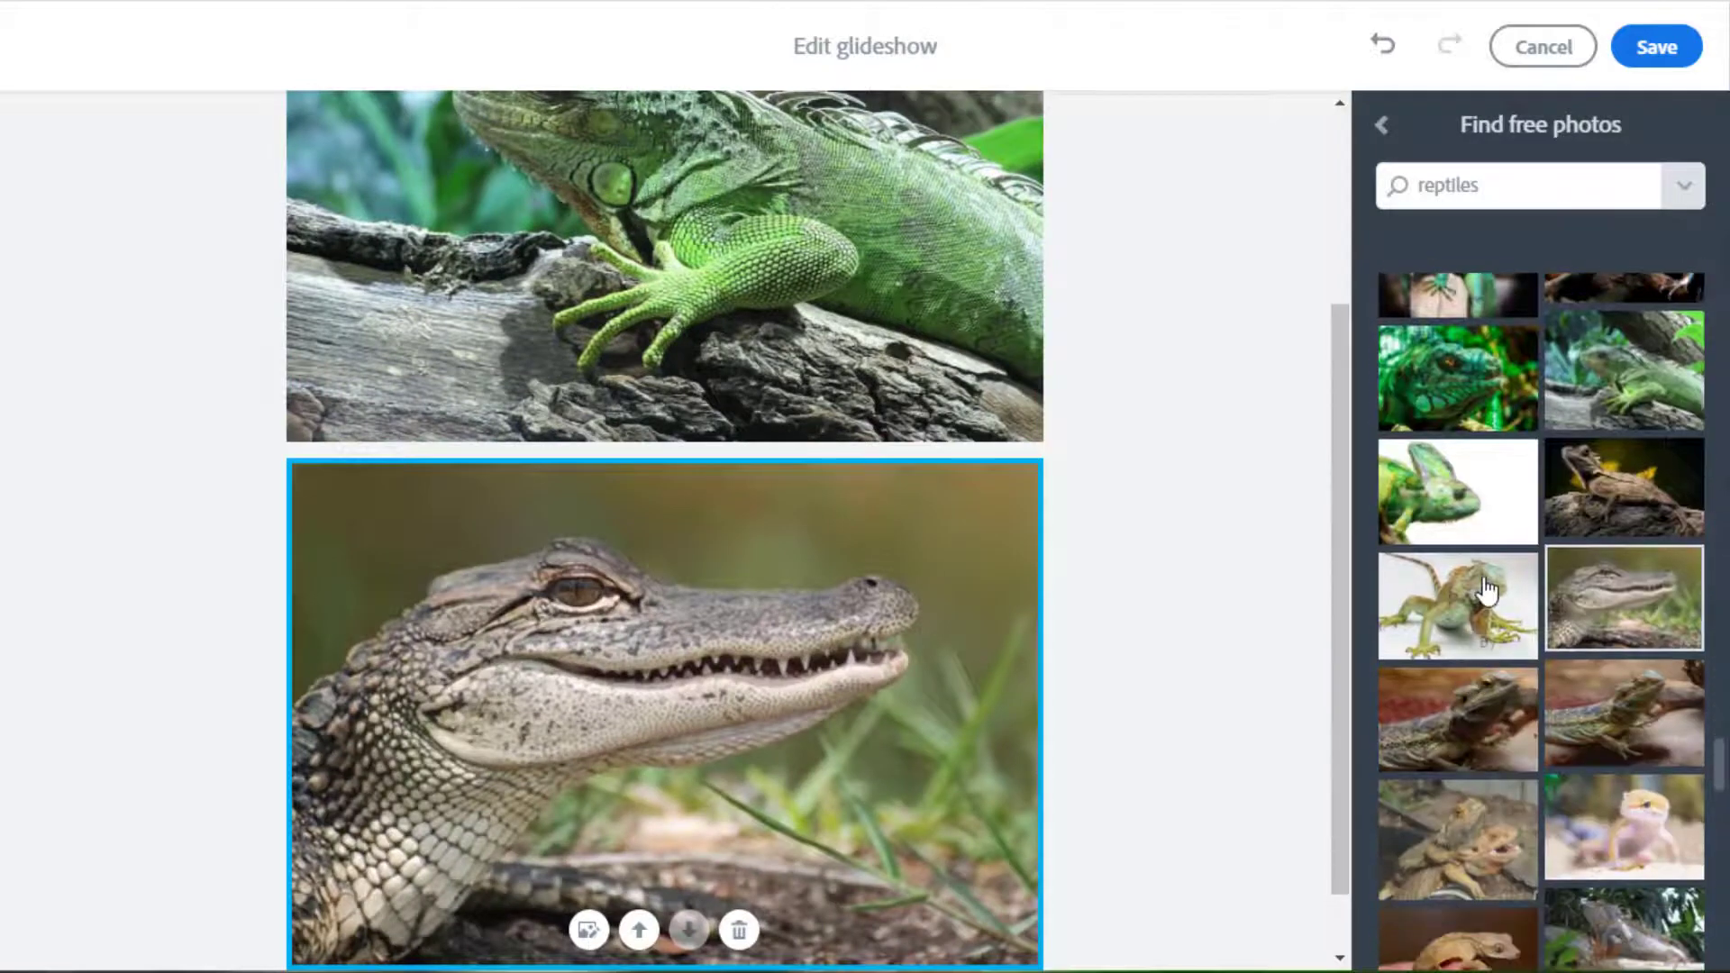
{"action": "left_click", "coordinate": [1478, 600]}
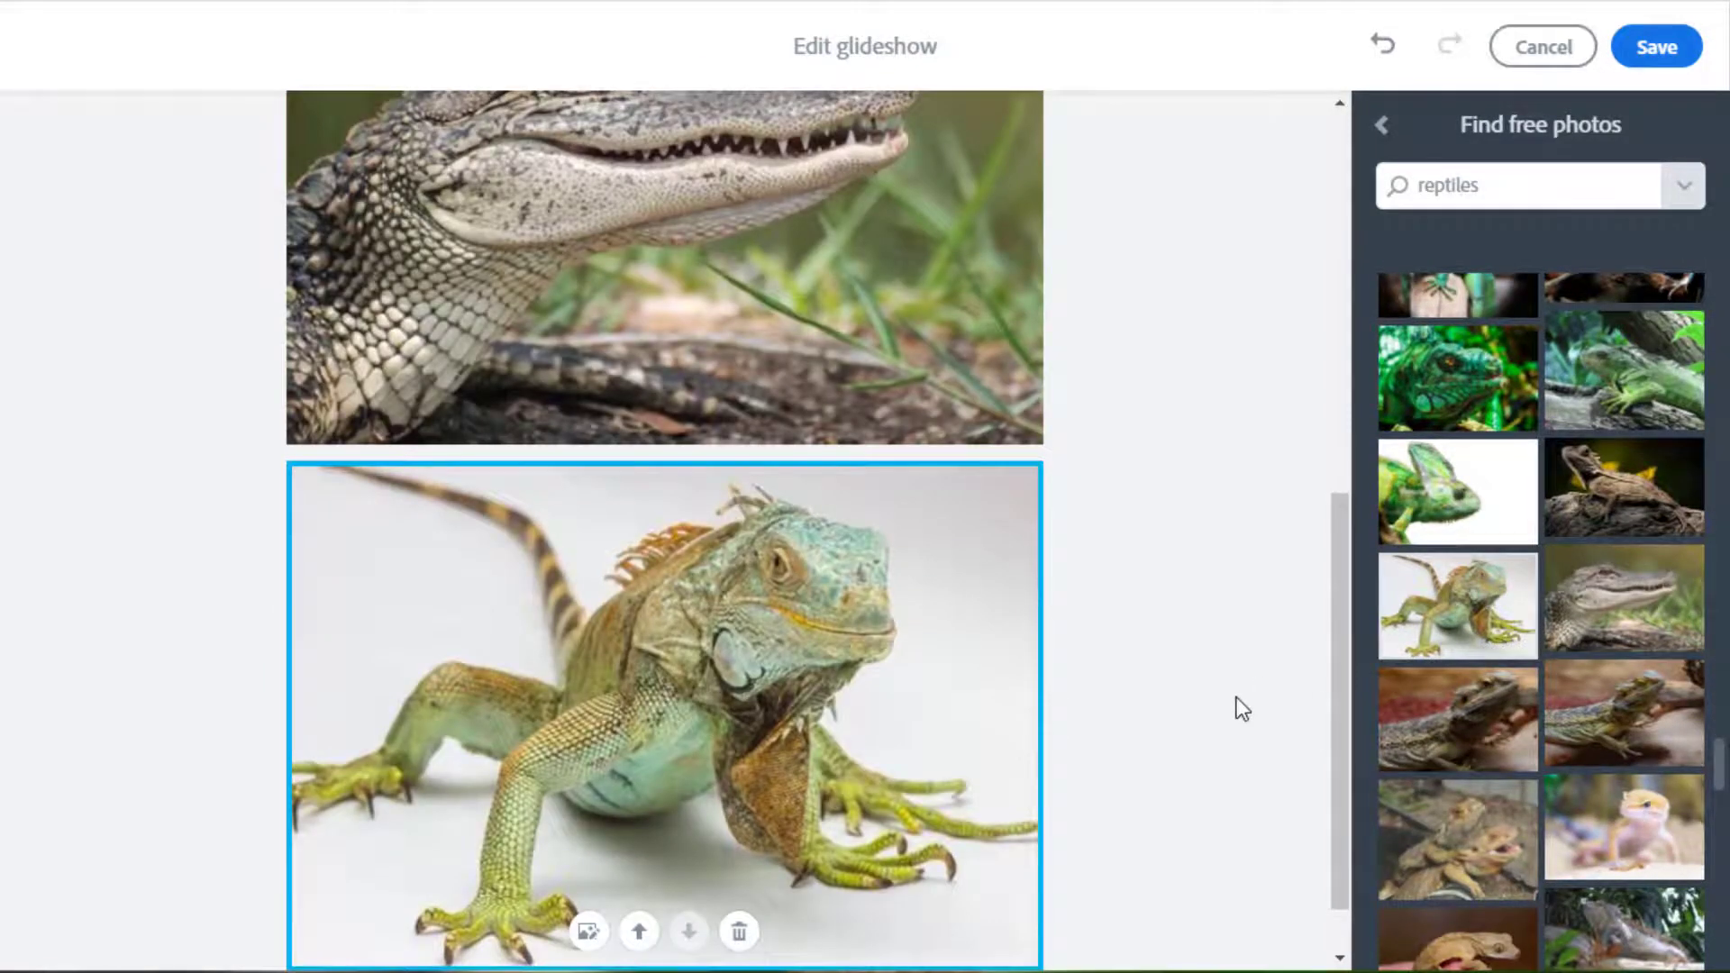
{"action": "scroll", "coordinate": [1234, 701], "scroll_direction": "up", "scroll_amount": 10}
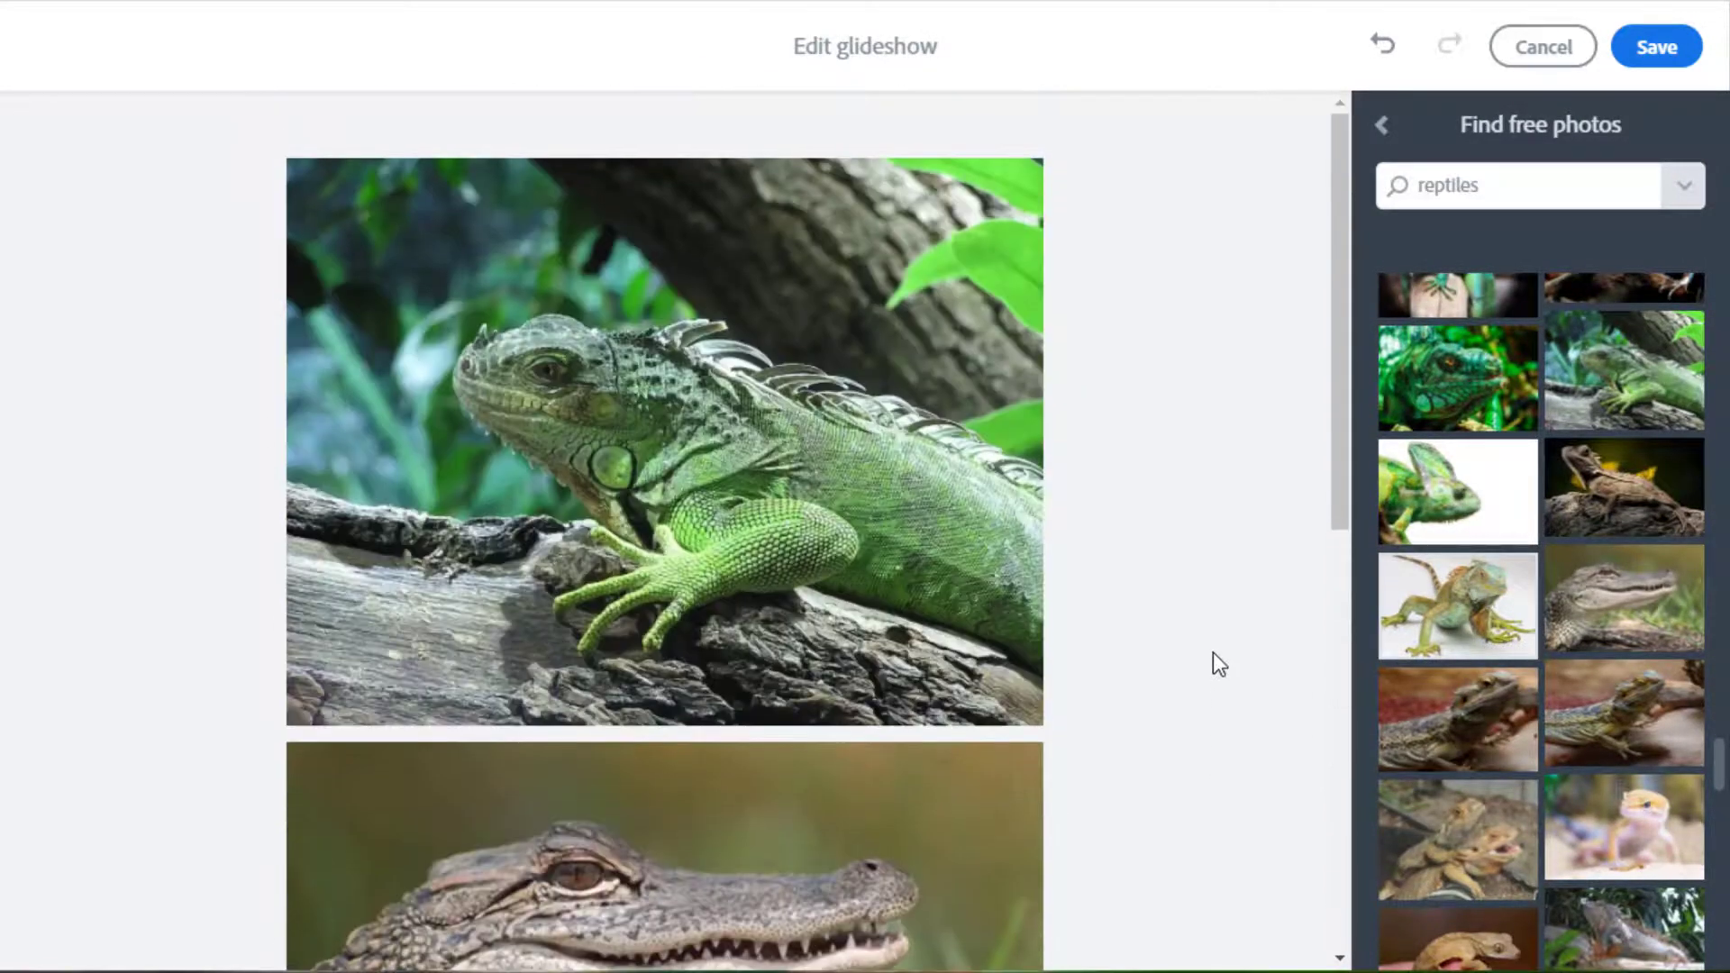
{"action": "scroll", "coordinate": [799, 618], "scroll_direction": "down", "scroll_amount": 10}
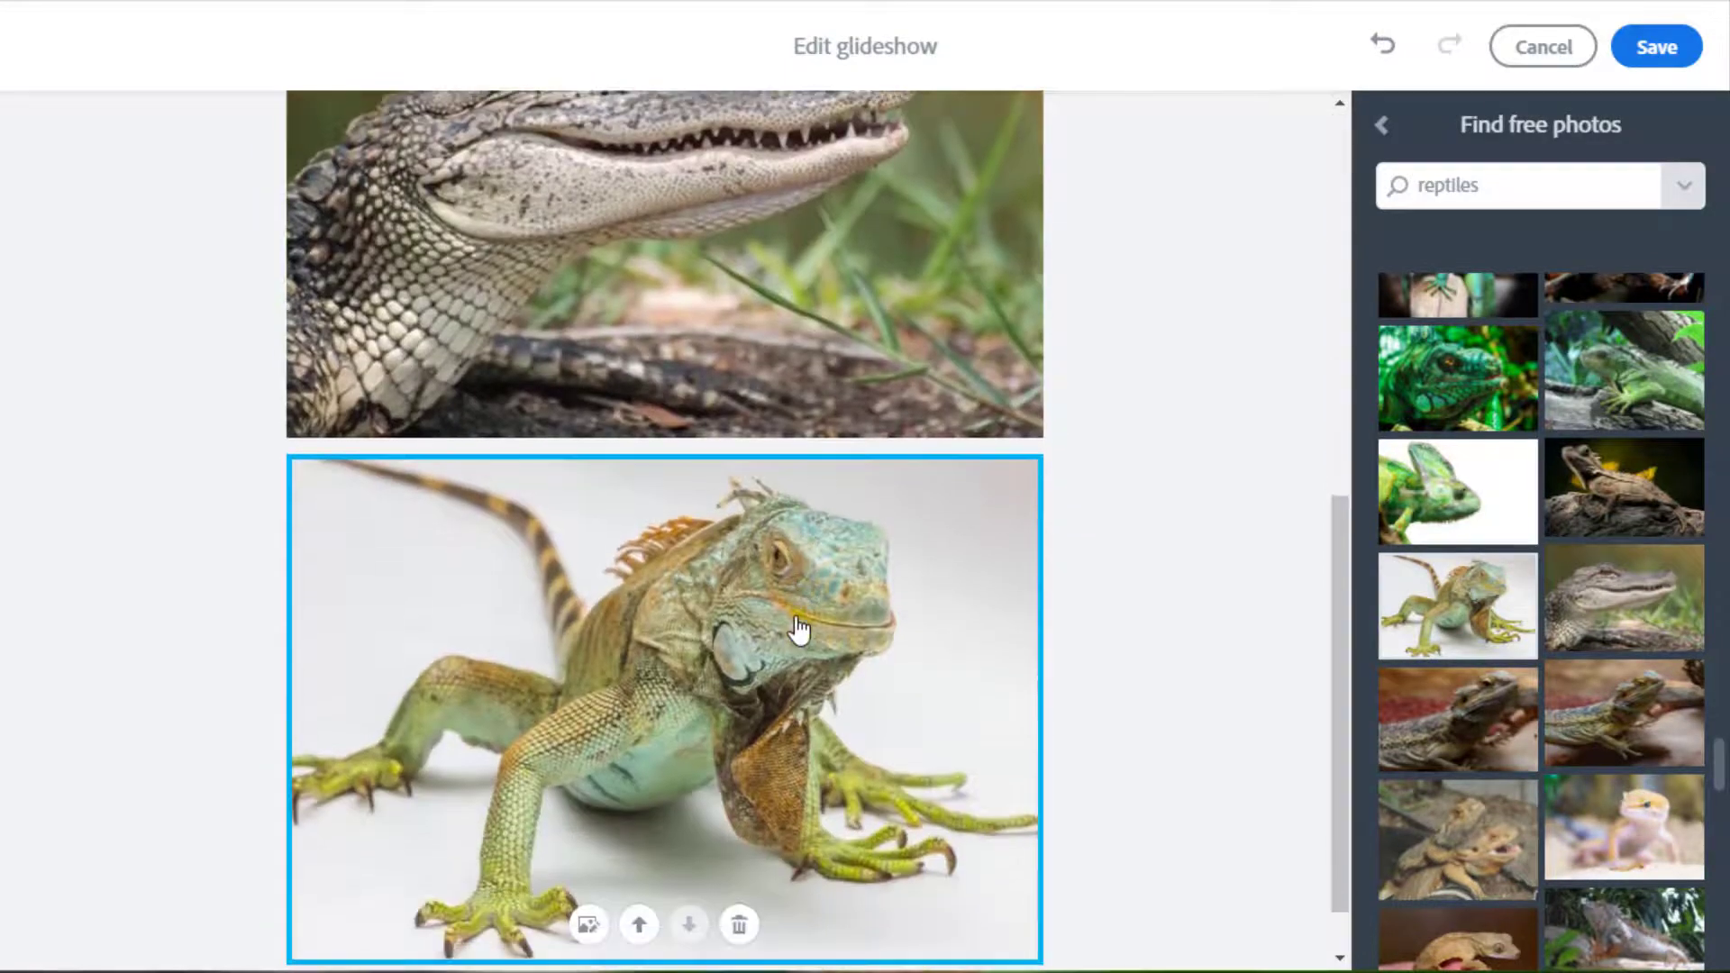
{"action": "scroll", "coordinate": [965, 664], "scroll_direction": "down", "scroll_amount": 2}
{"action": "scroll", "coordinate": [1583, 742], "scroll_direction": "down", "scroll_amount": 3}
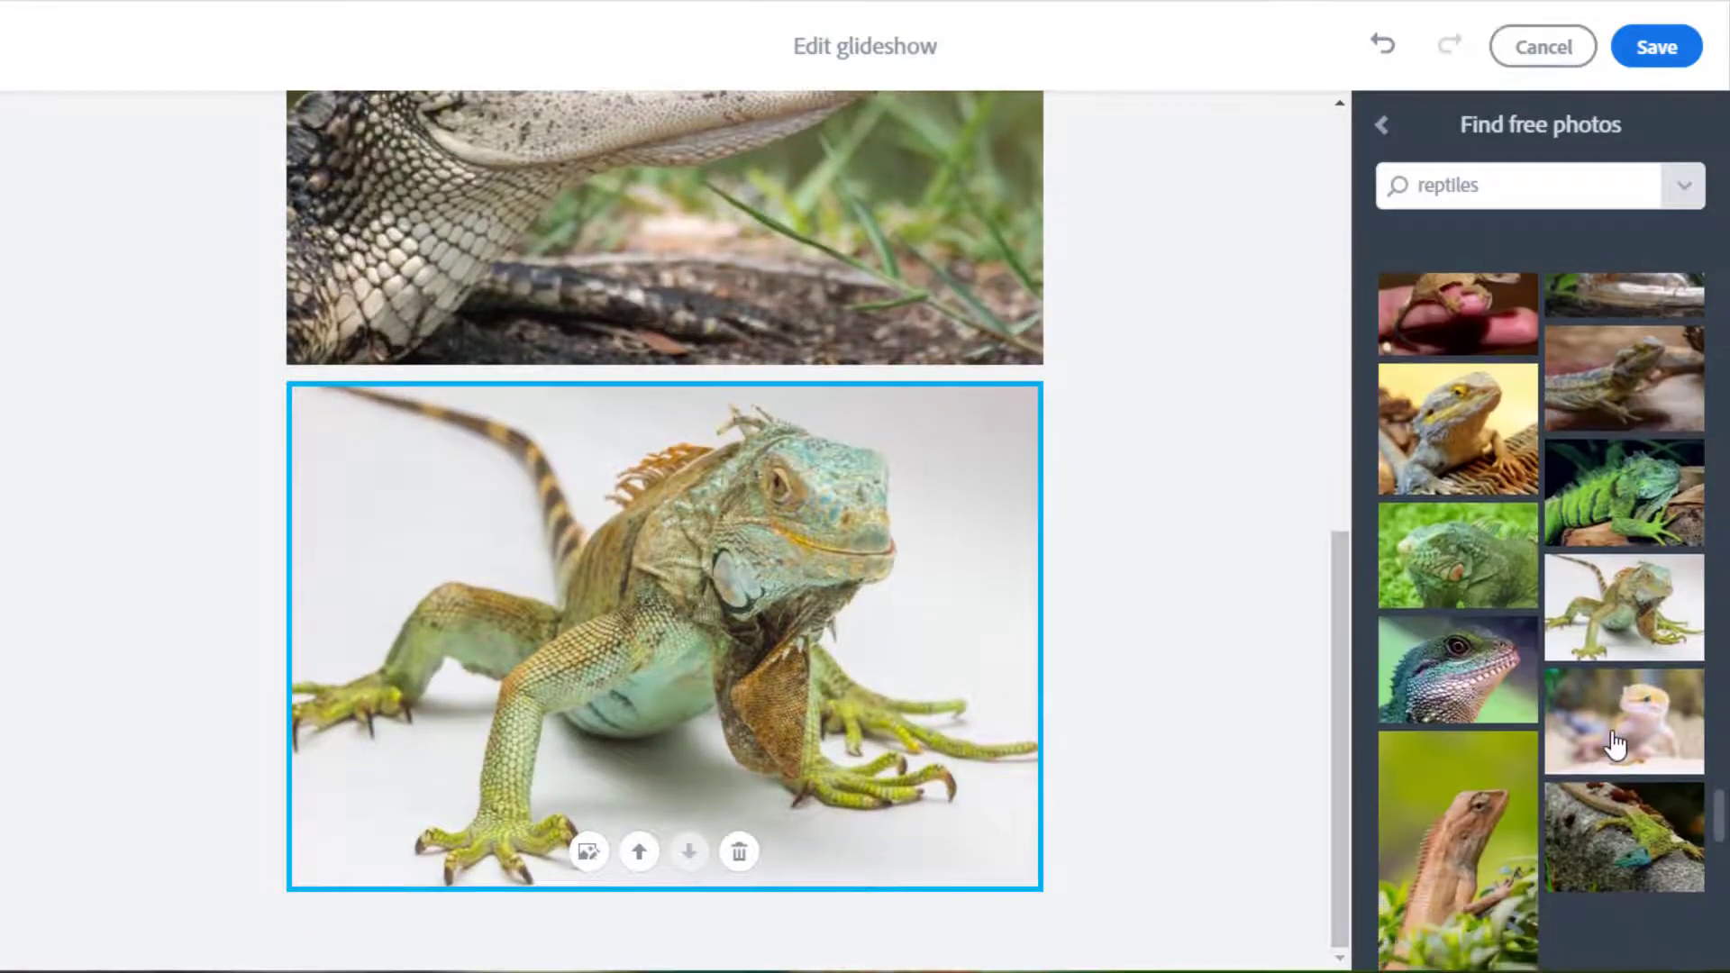
{"action": "scroll", "coordinate": [1614, 745], "scroll_direction": "down", "scroll_amount": 5}
{"action": "scroll", "coordinate": [1604, 767], "scroll_direction": "down", "scroll_amount": 2}
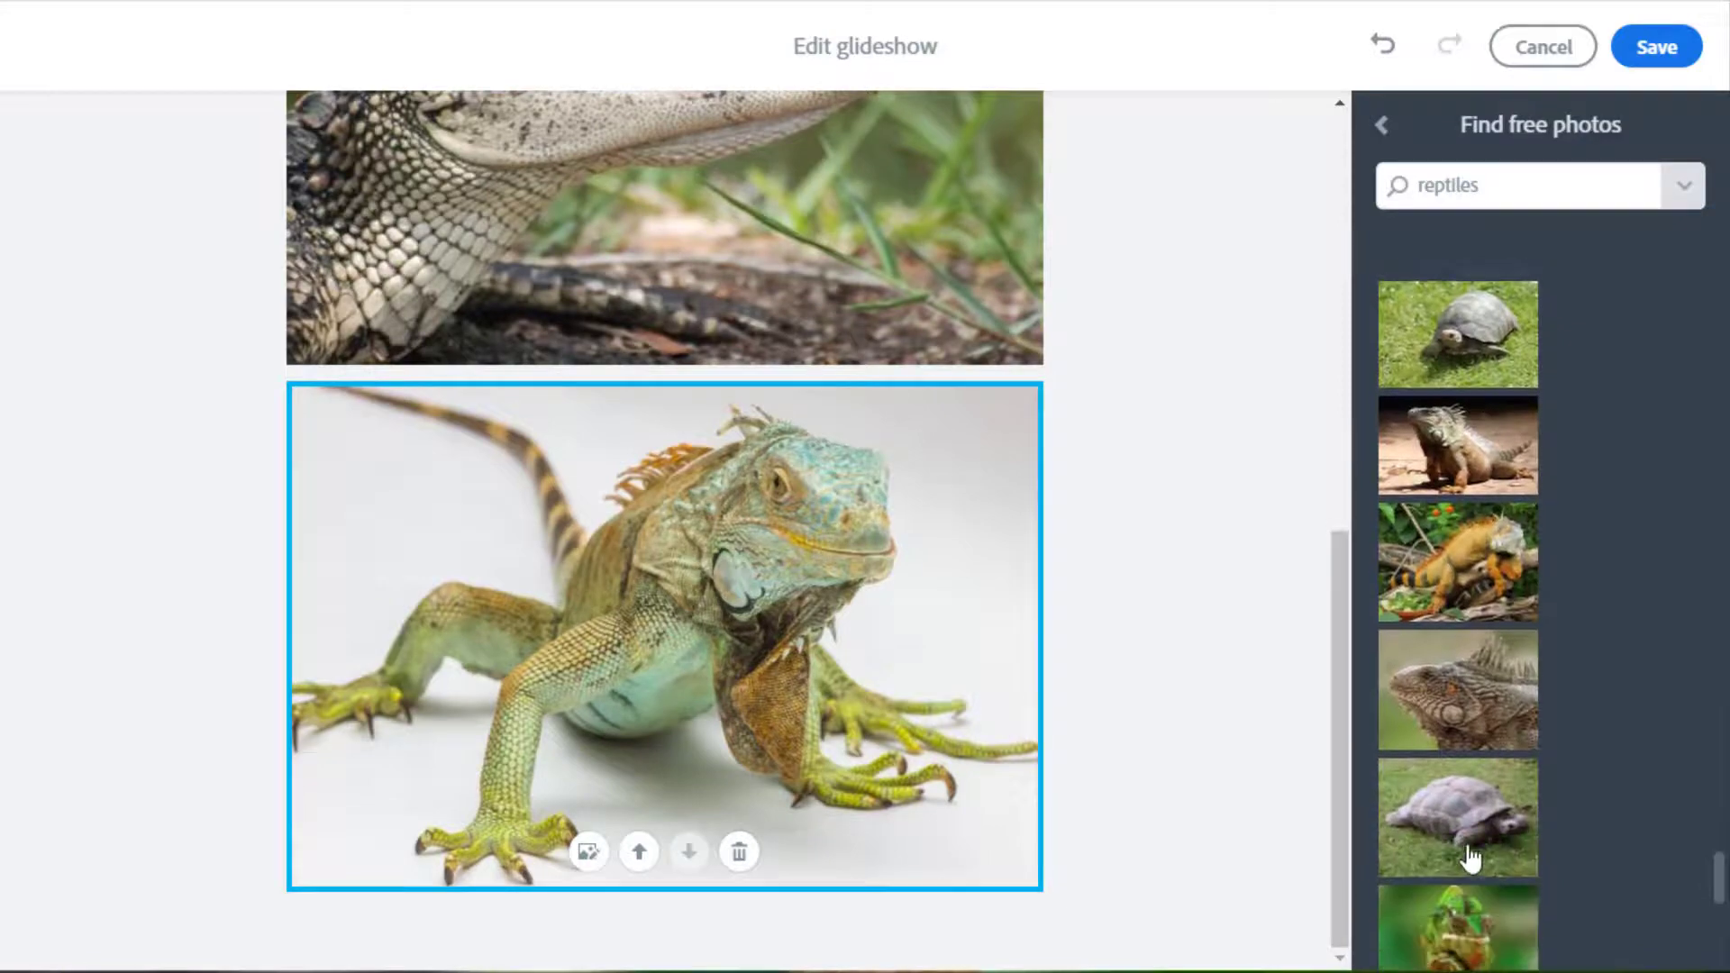
{"action": "left_click", "coordinate": [1468, 852]}
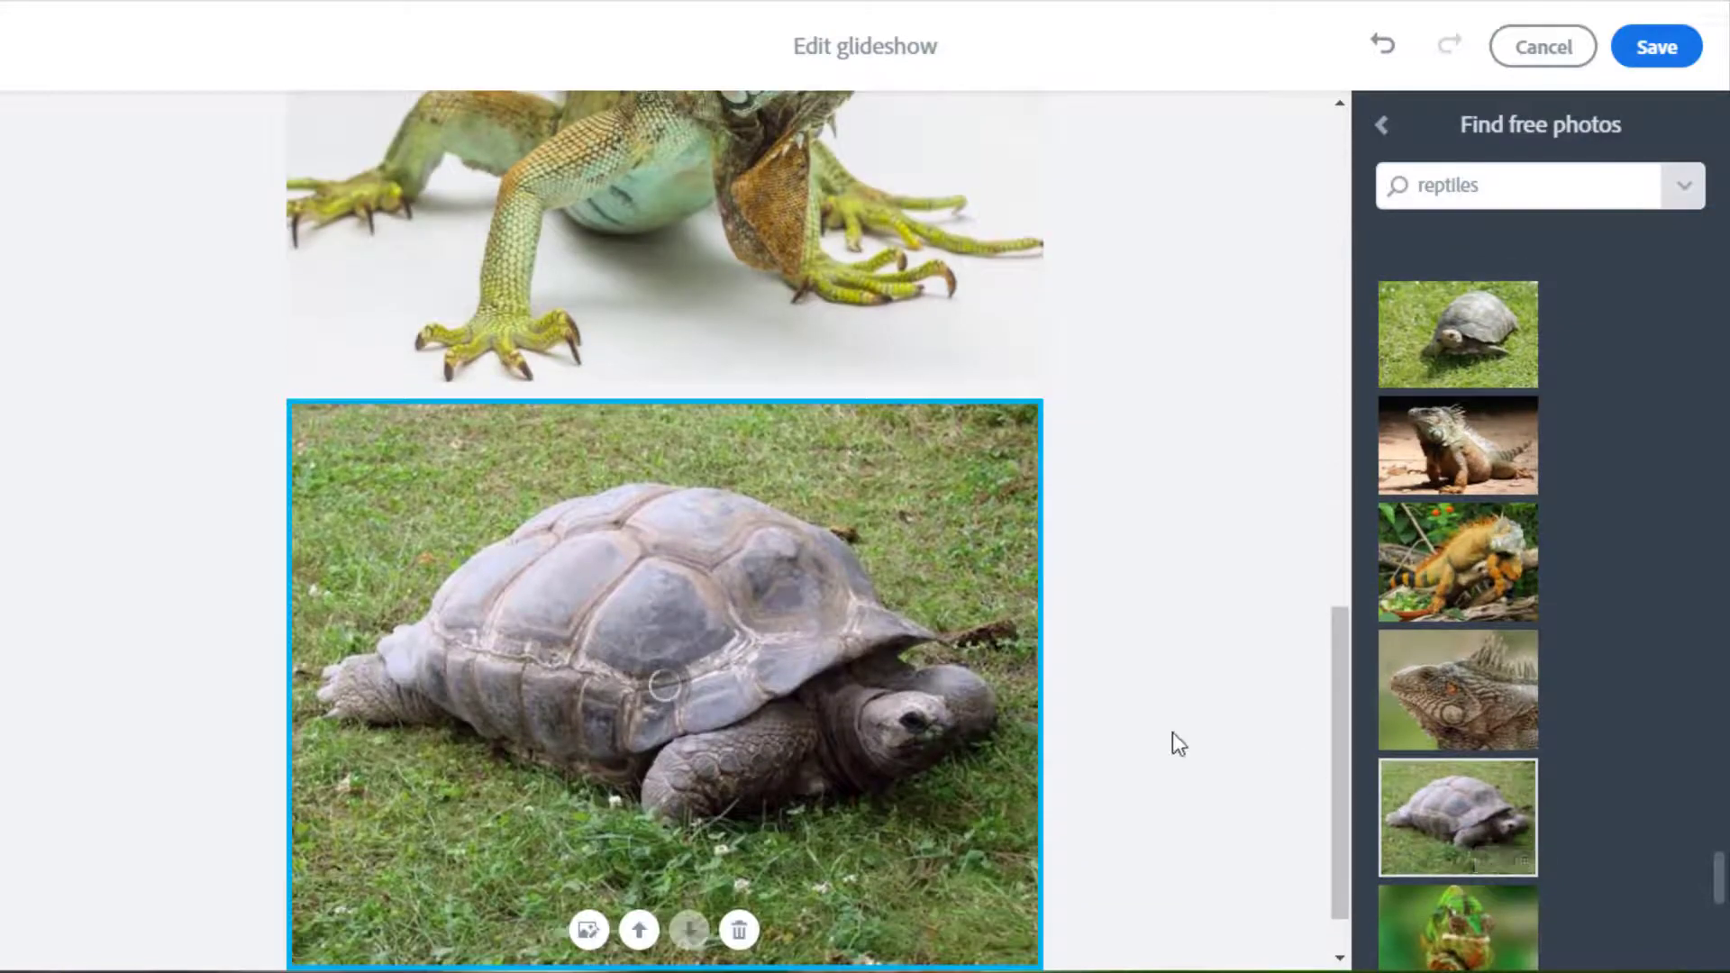
{"action": "scroll", "coordinate": [1205, 452], "scroll_direction": "up", "scroll_amount": 10}
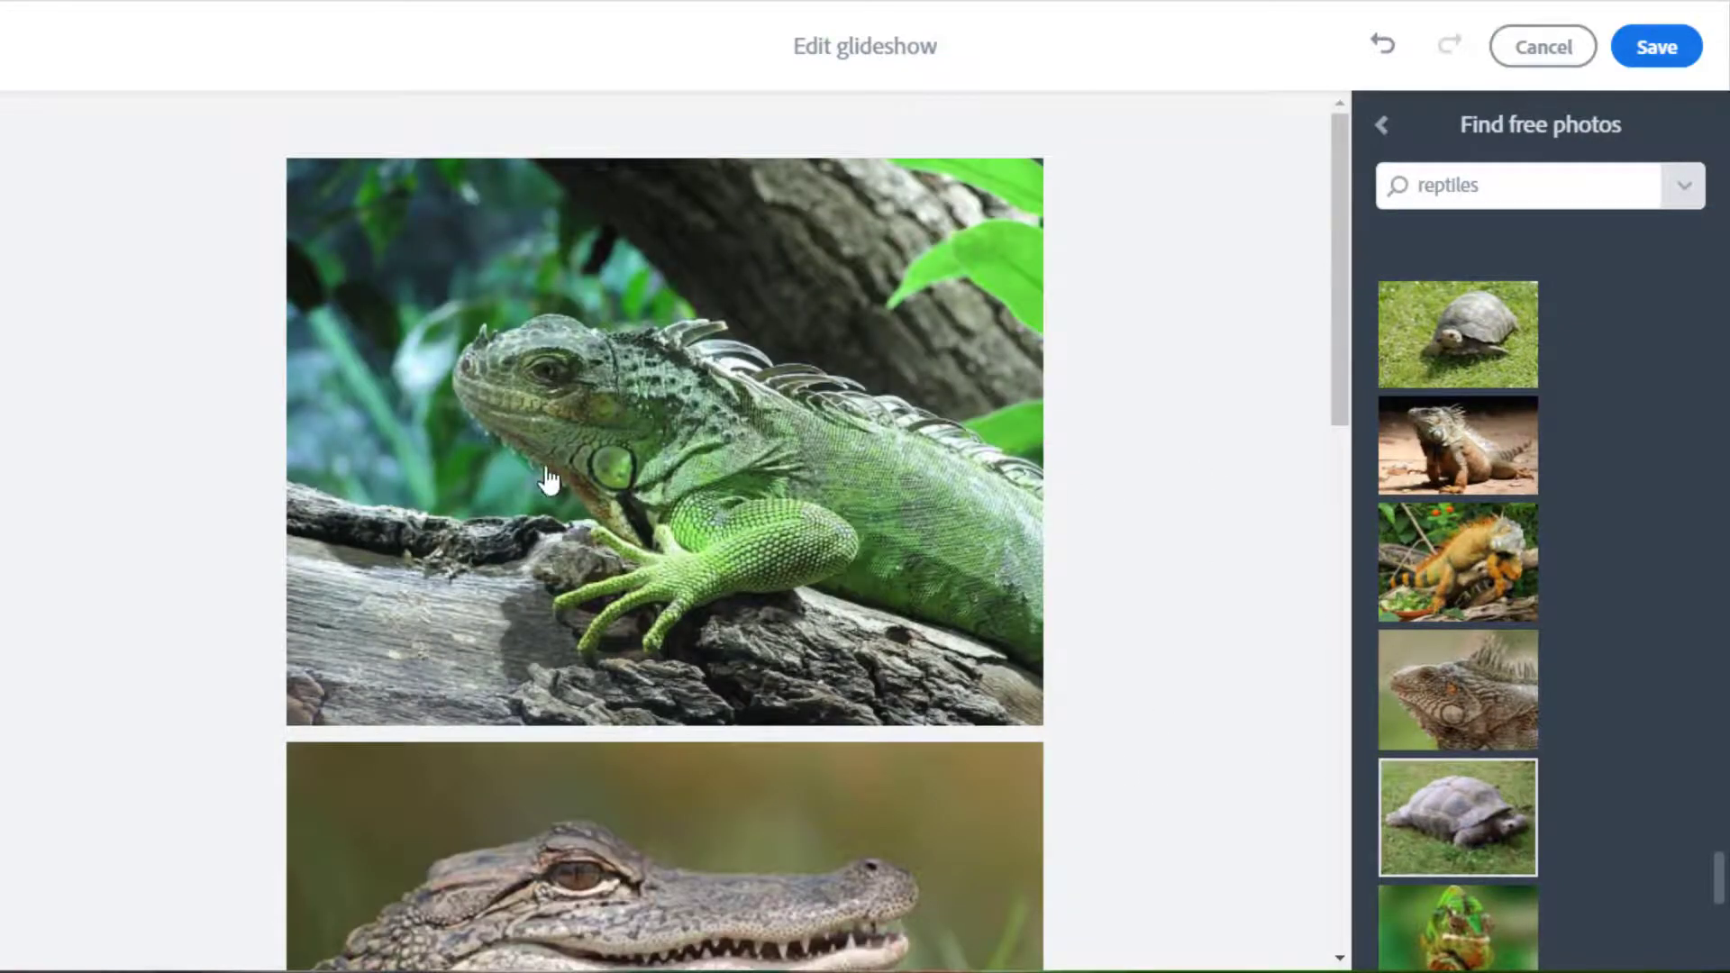
{"action": "mouse_move", "coordinate": [694, 496]}
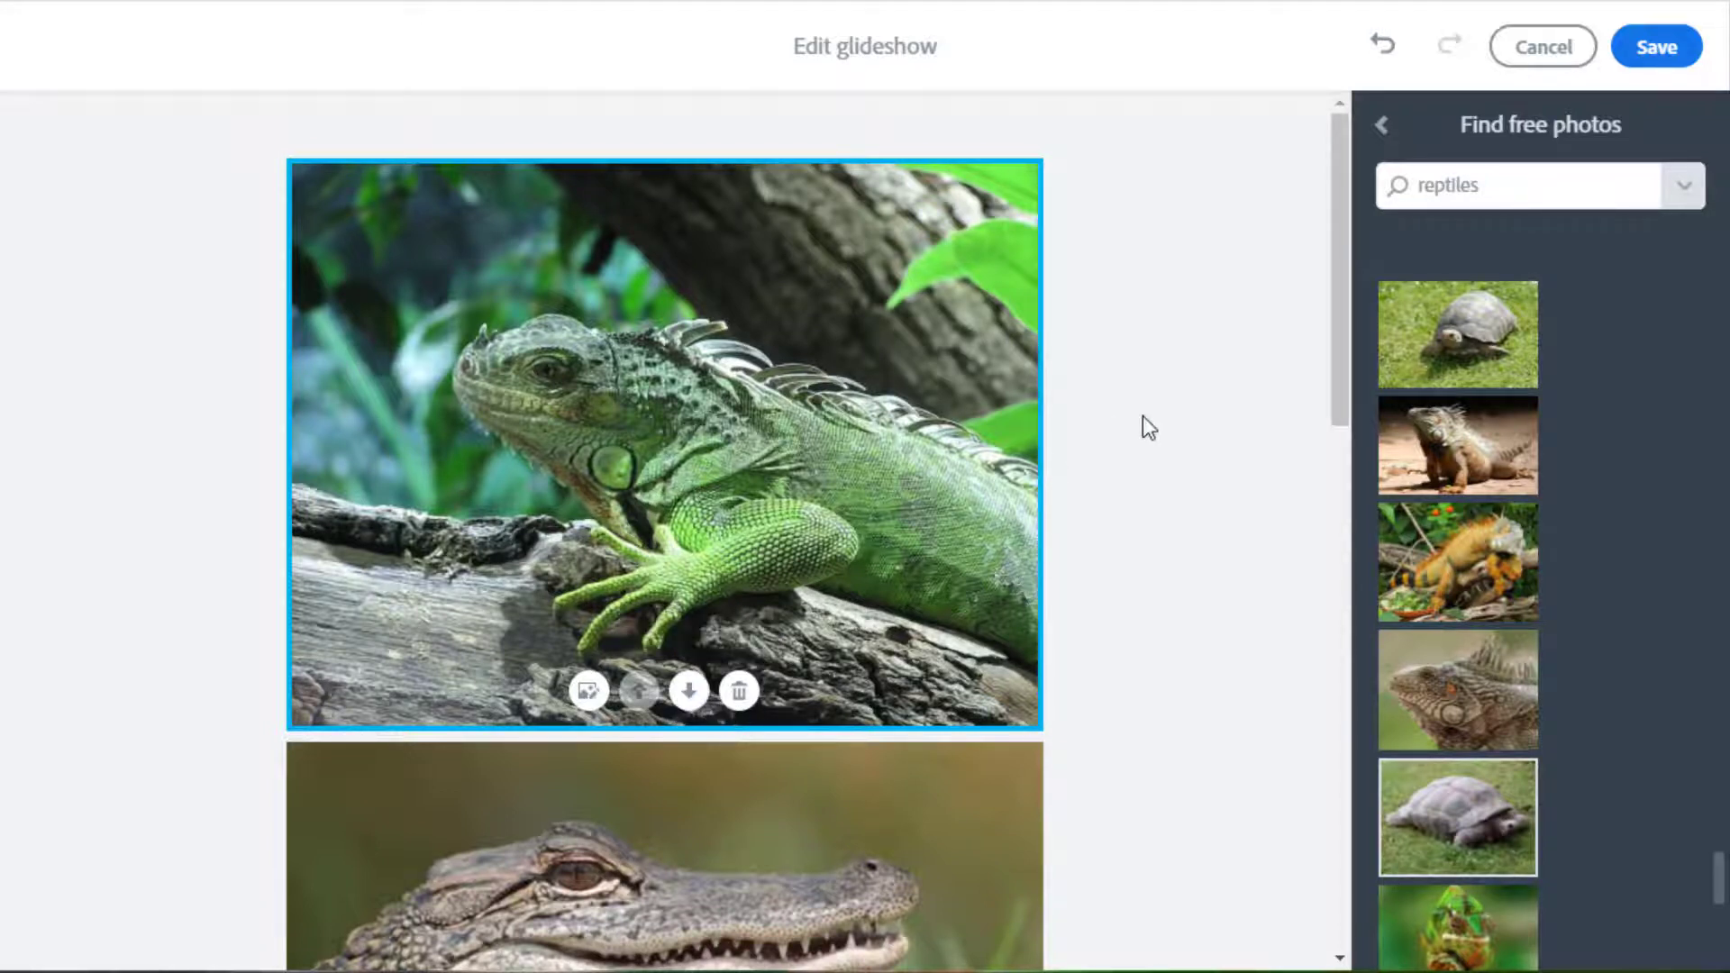
{"action": "left_click", "coordinate": [1656, 47]}
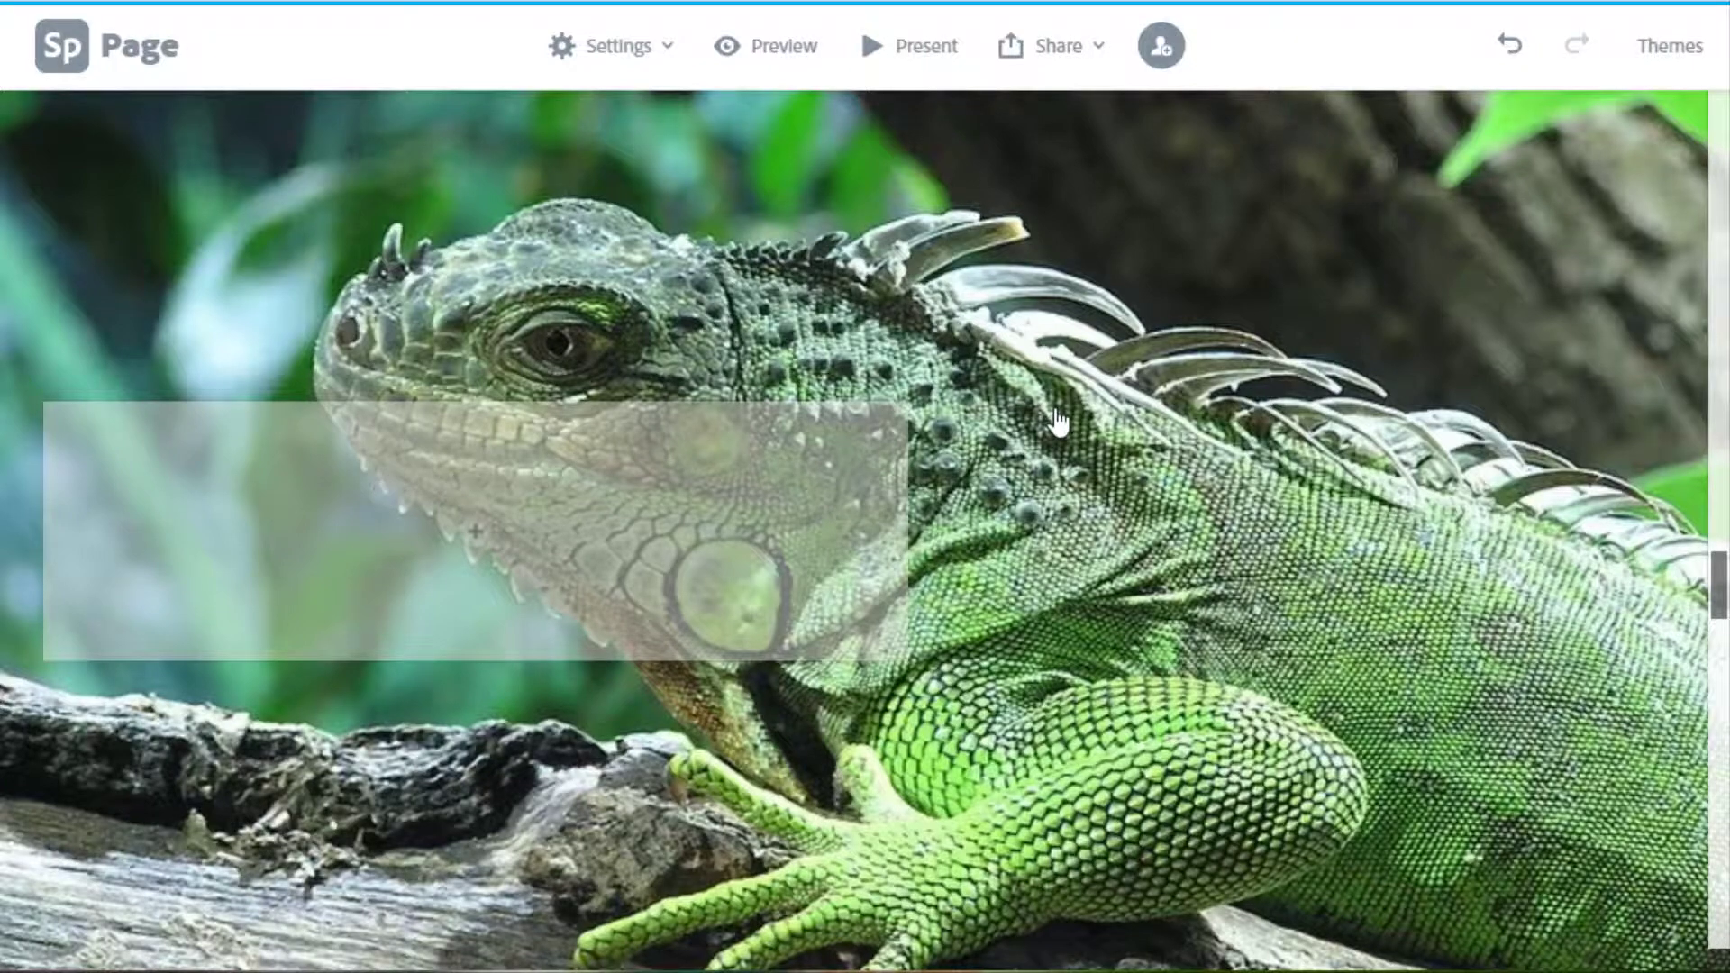
{"action": "scroll", "coordinate": [1060, 423], "scroll_direction": "down", "scroll_amount": 5}
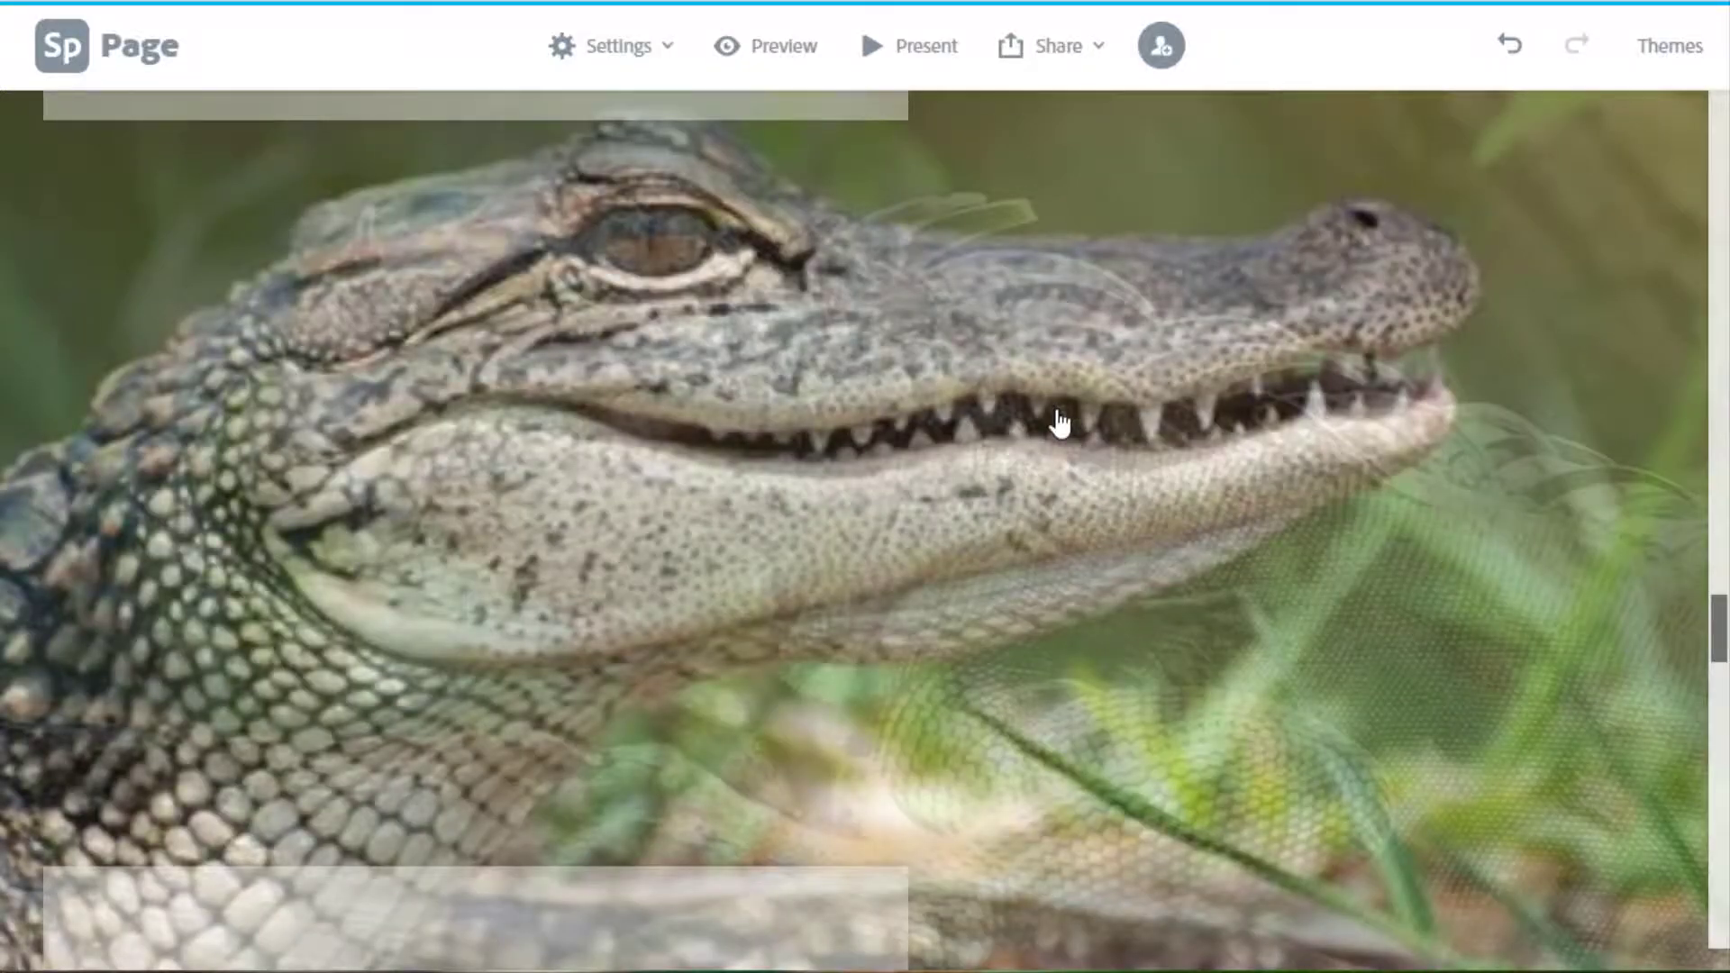
{"action": "scroll", "coordinate": [1060, 423], "scroll_direction": "down", "scroll_amount": 4}
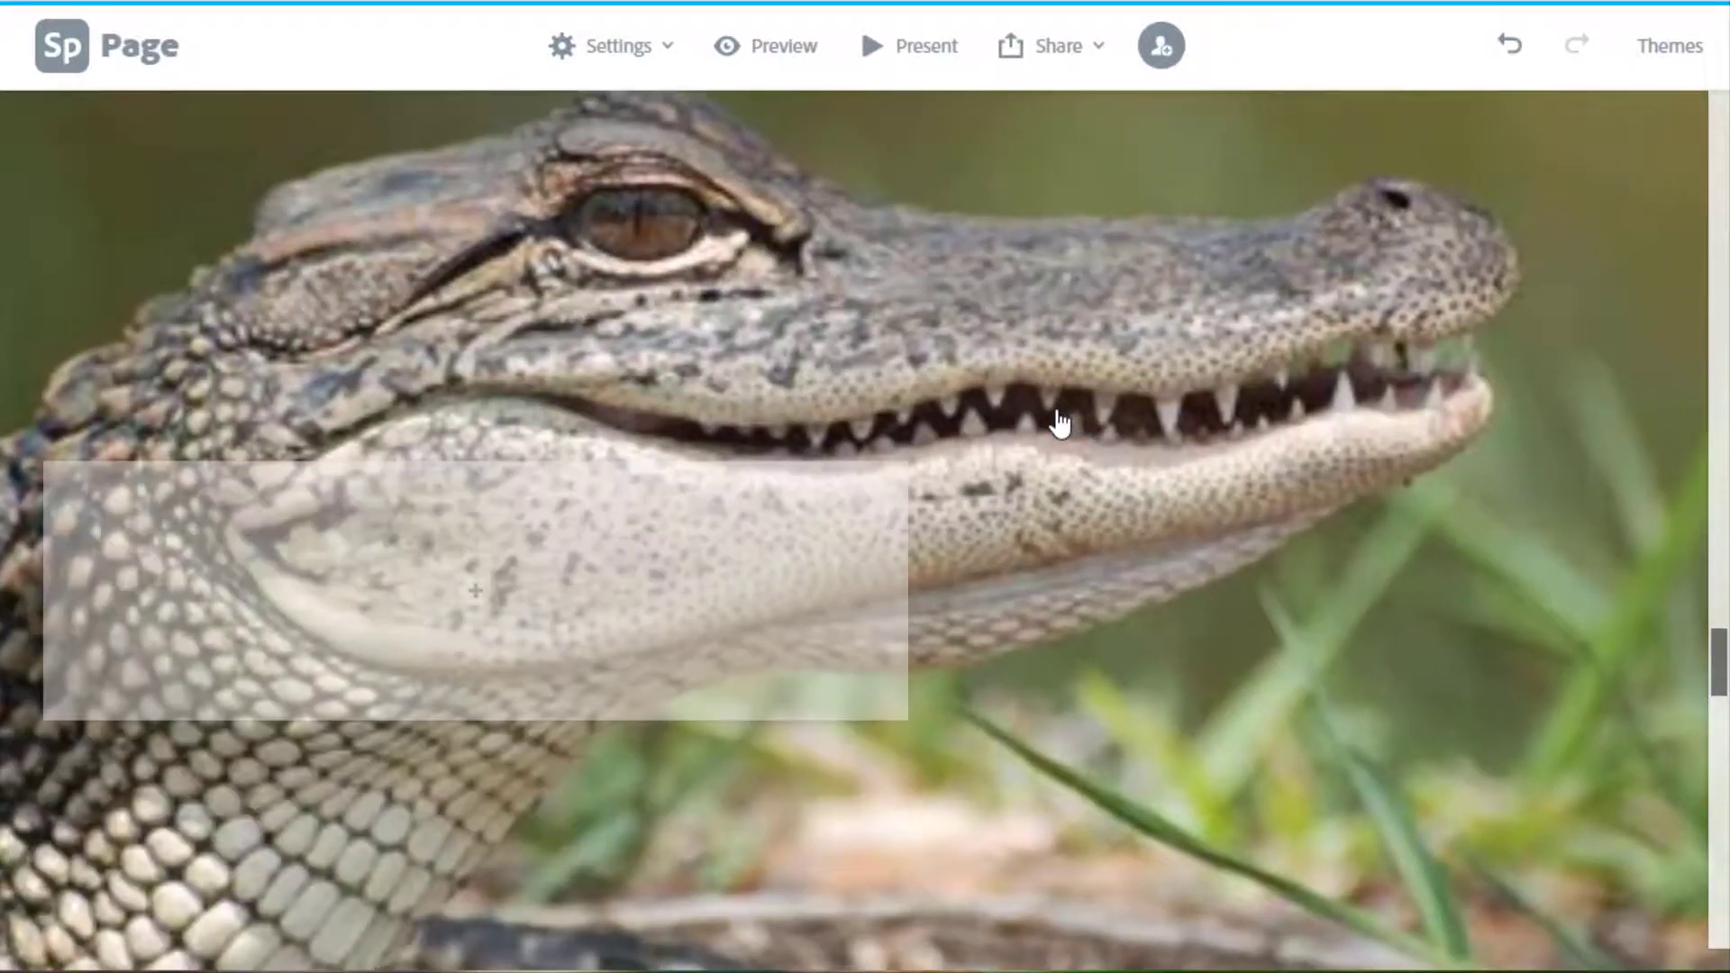
{"action": "scroll", "coordinate": [1059, 424], "scroll_direction": "down", "scroll_amount": 5}
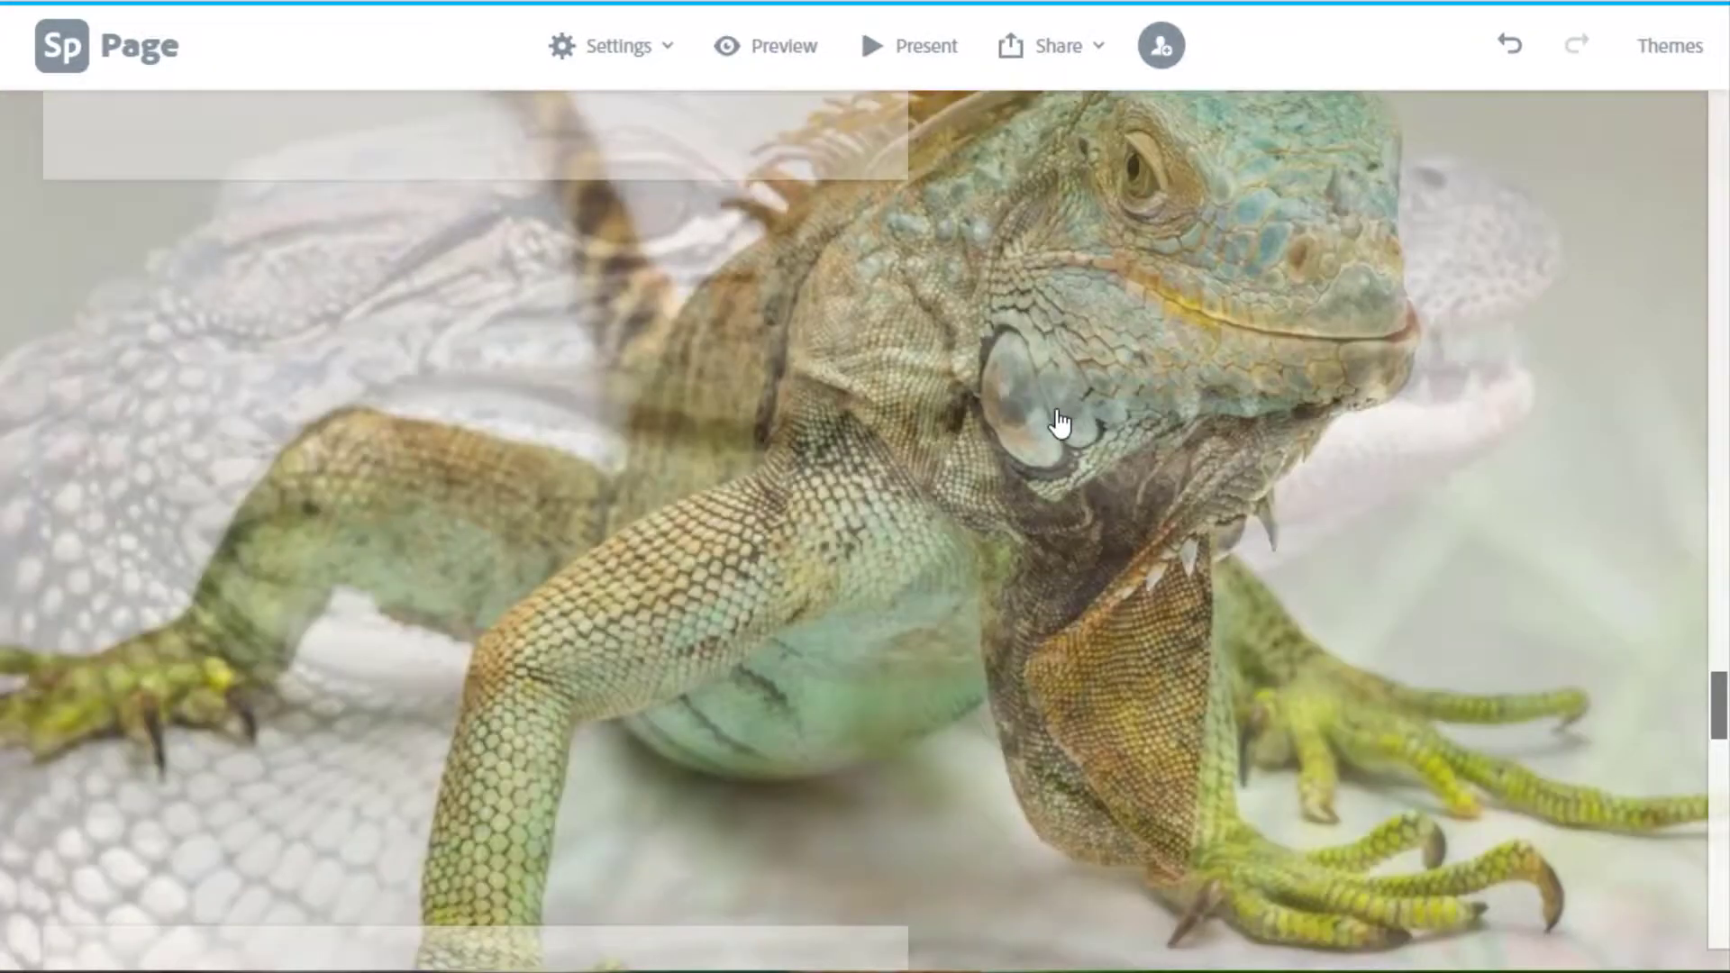
{"action": "scroll", "coordinate": [1060, 423], "scroll_direction": "down", "scroll_amount": 5}
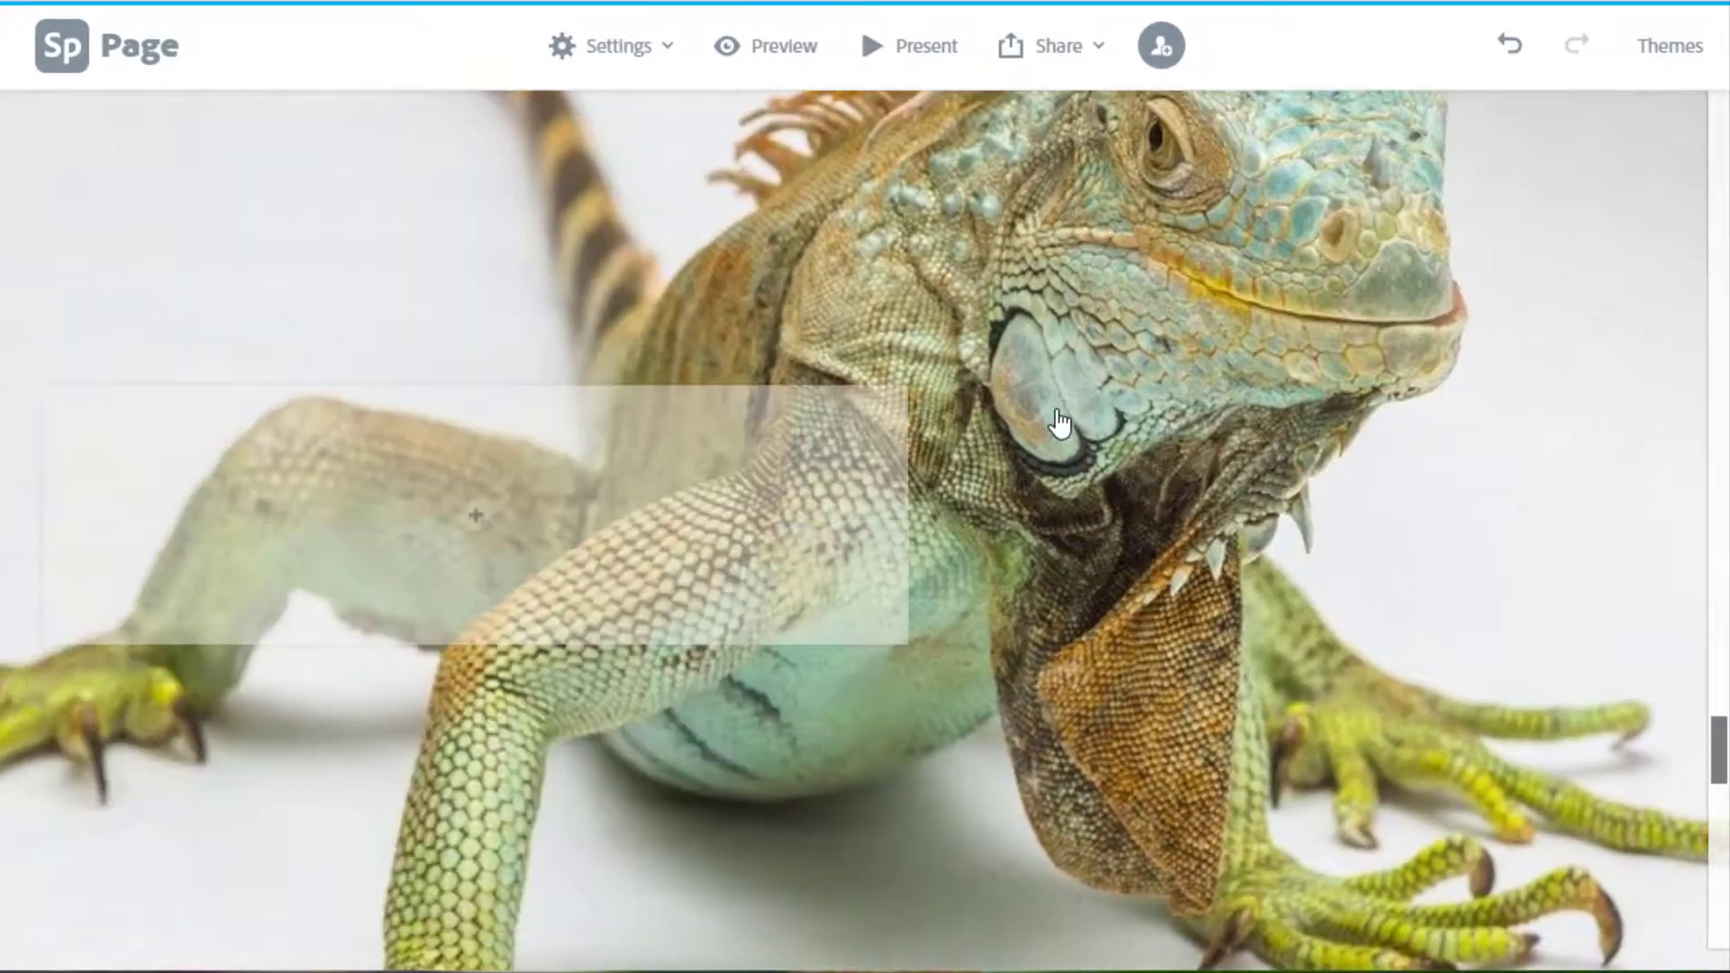
{"action": "scroll", "coordinate": [1060, 423], "scroll_direction": "down", "scroll_amount": 5}
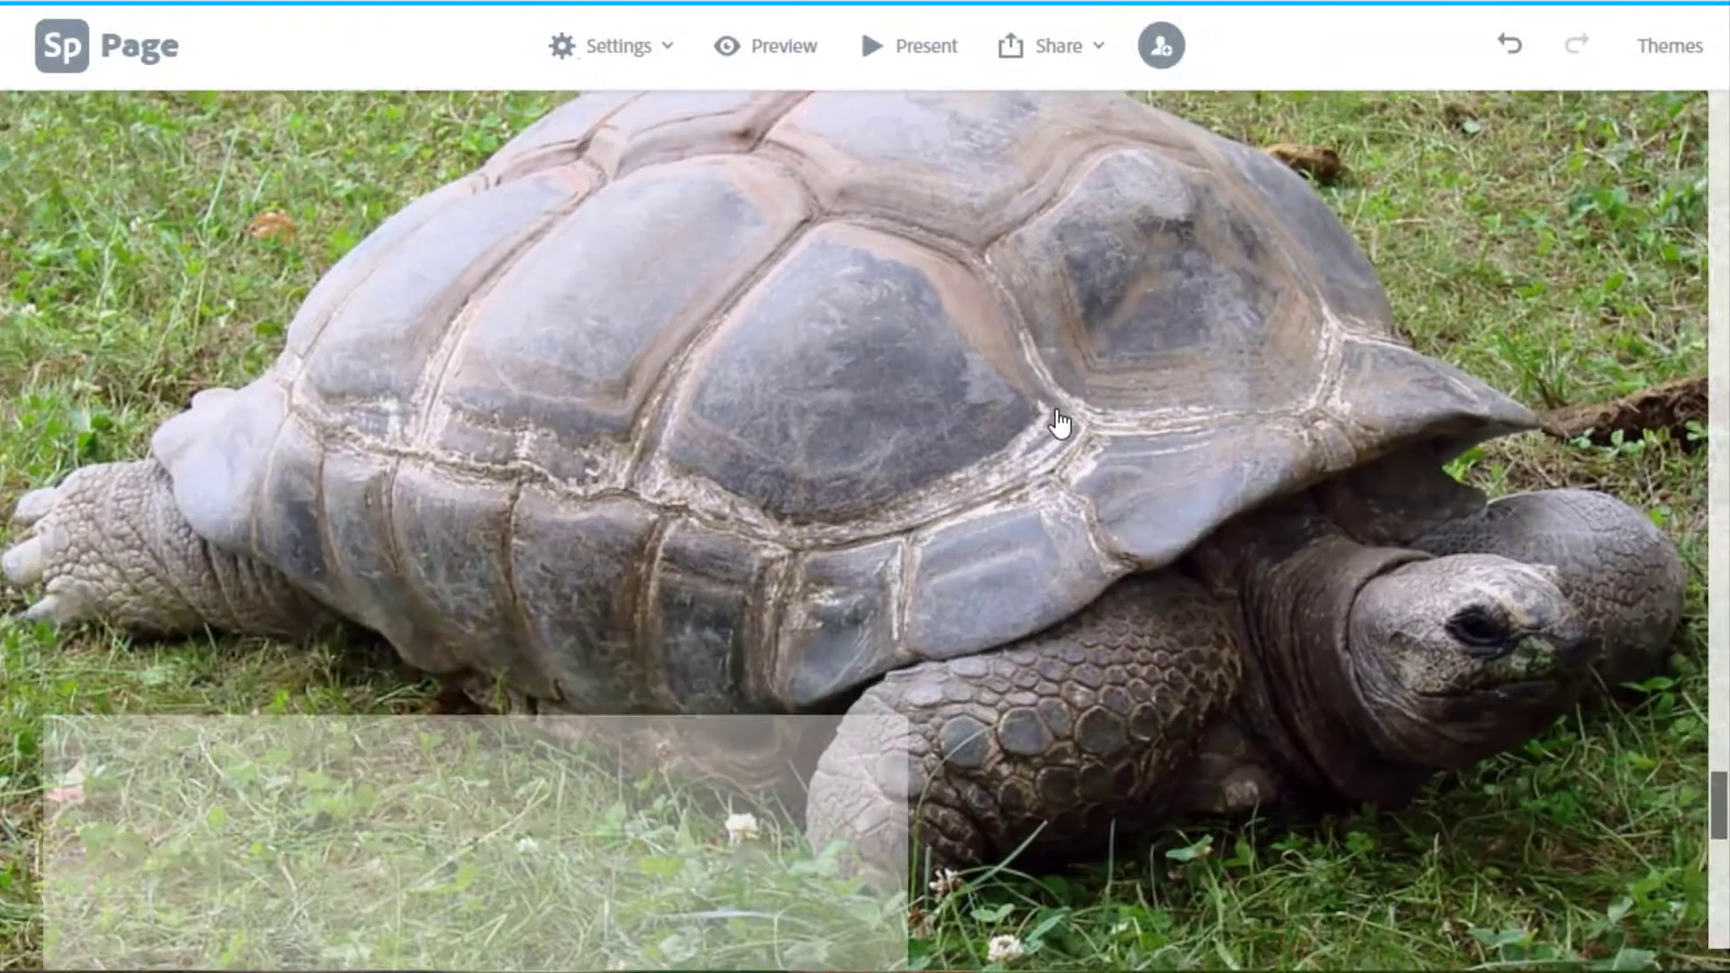
{"action": "scroll", "coordinate": [1060, 424], "scroll_direction": "up", "scroll_amount": 10}
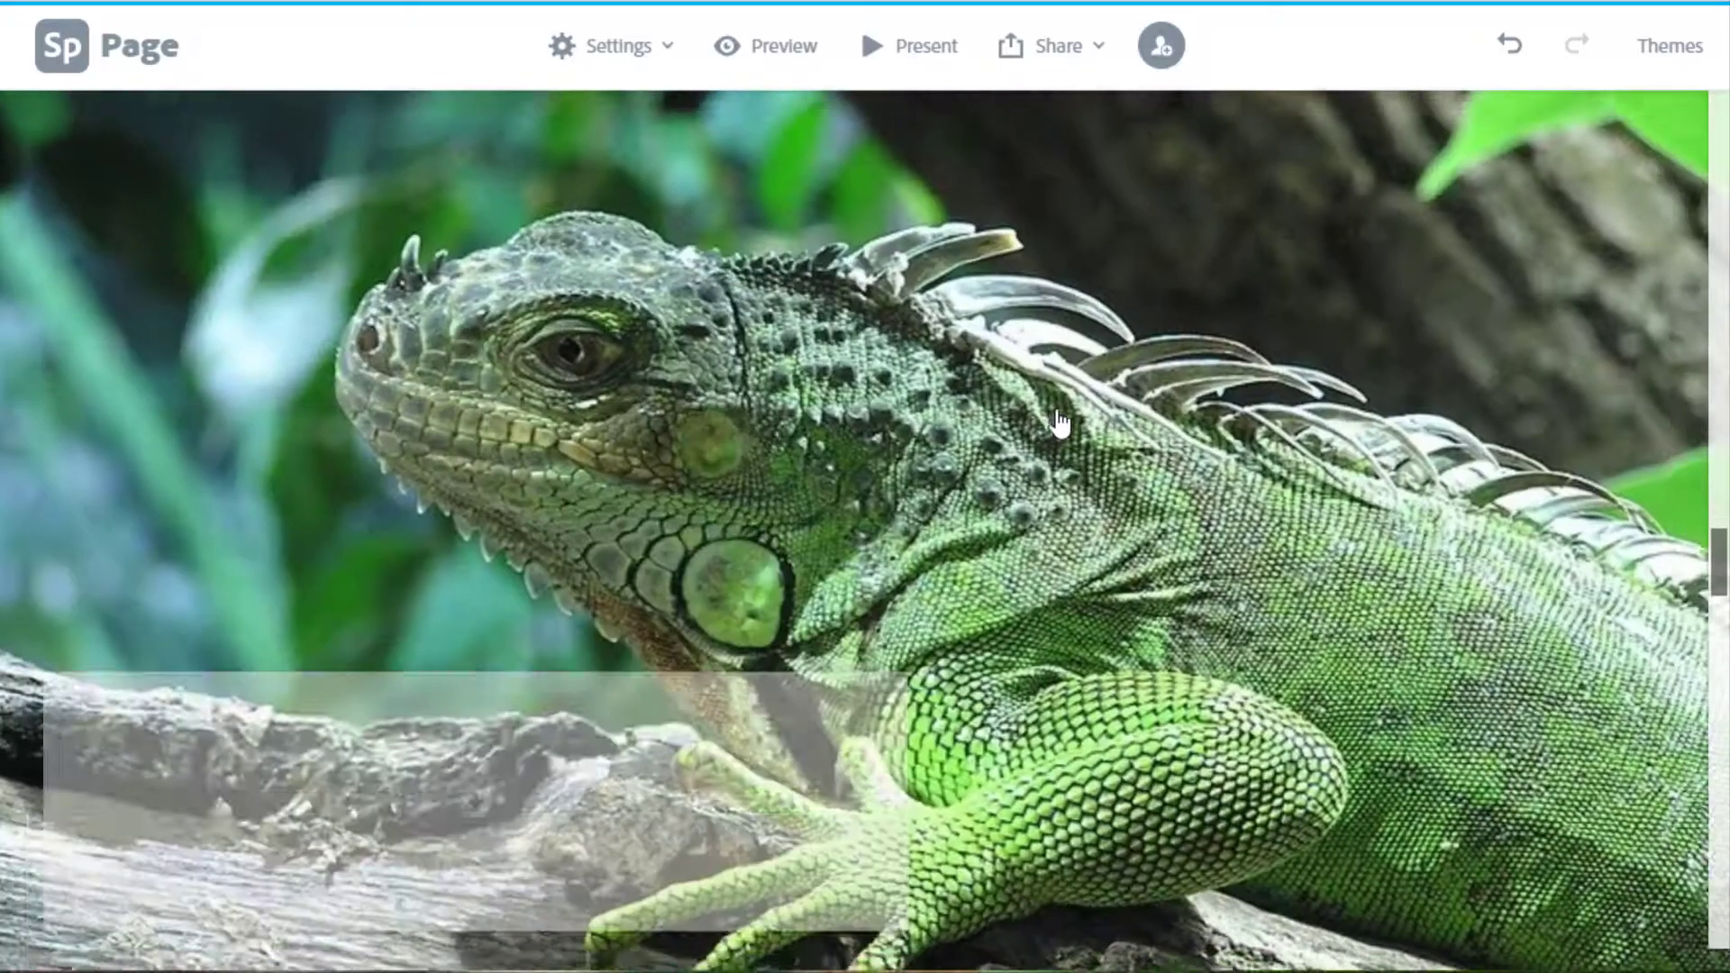
{"action": "scroll", "coordinate": [1060, 424], "scroll_direction": "up", "scroll_amount": 5}
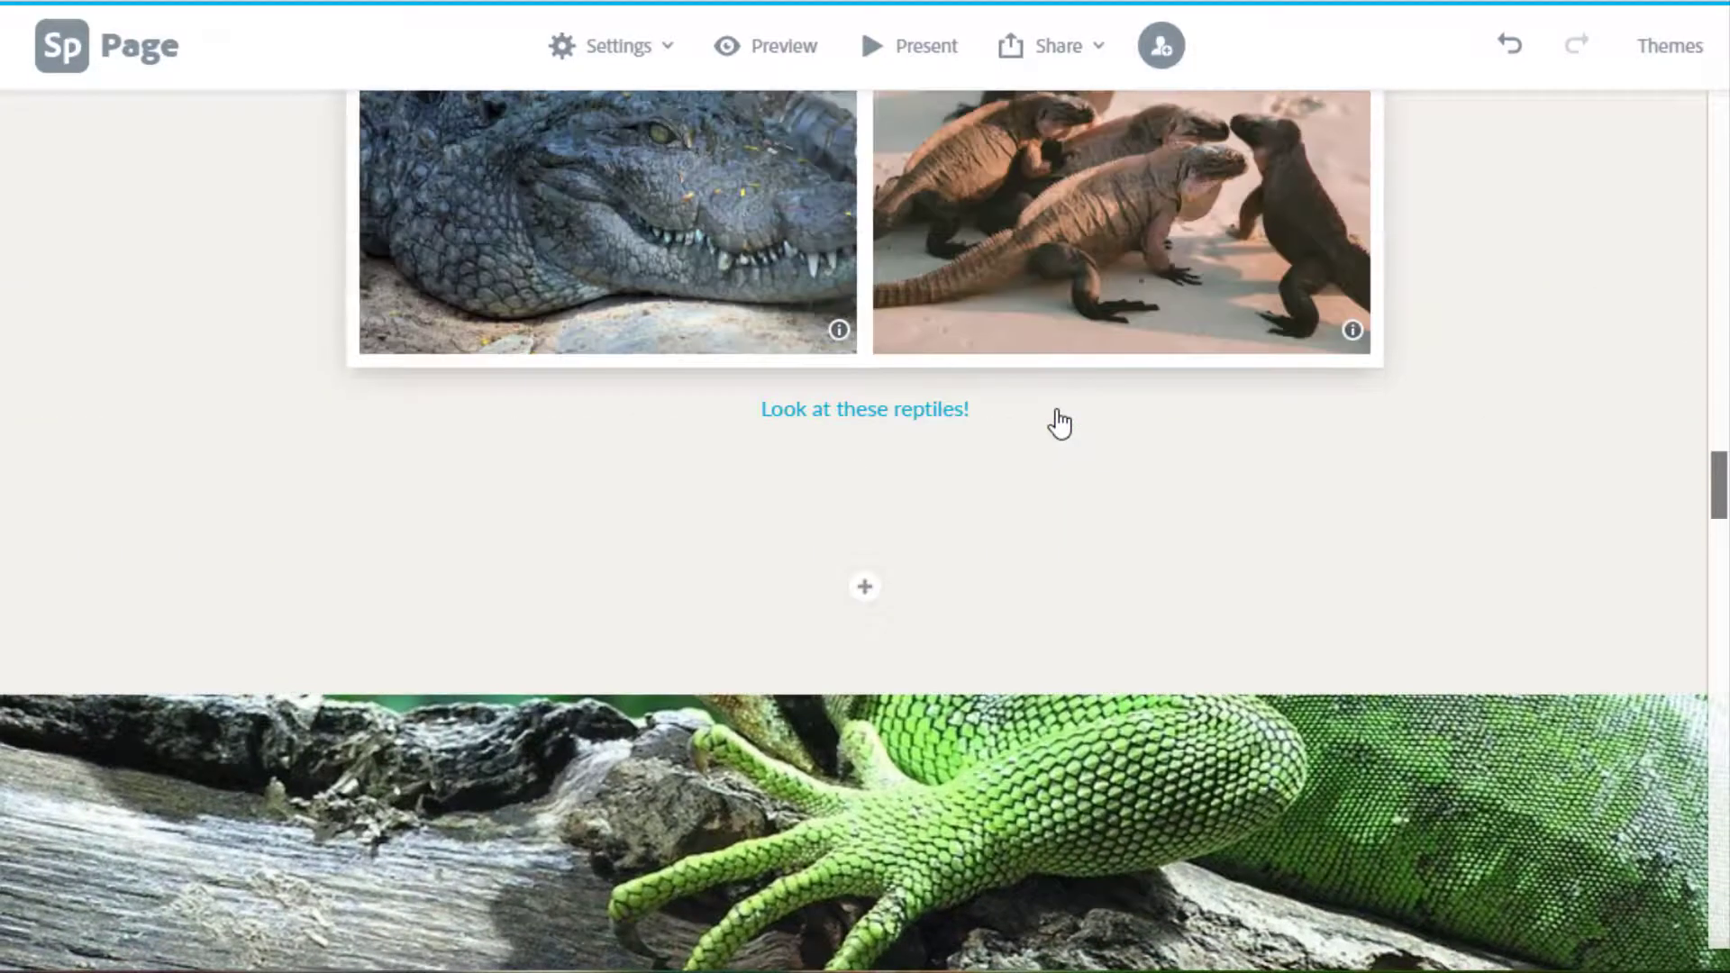
{"action": "scroll", "coordinate": [1060, 424], "scroll_direction": "down", "scroll_amount": 5}
{"action": "scroll", "coordinate": [1060, 424], "scroll_direction": "down", "scroll_amount": 1}
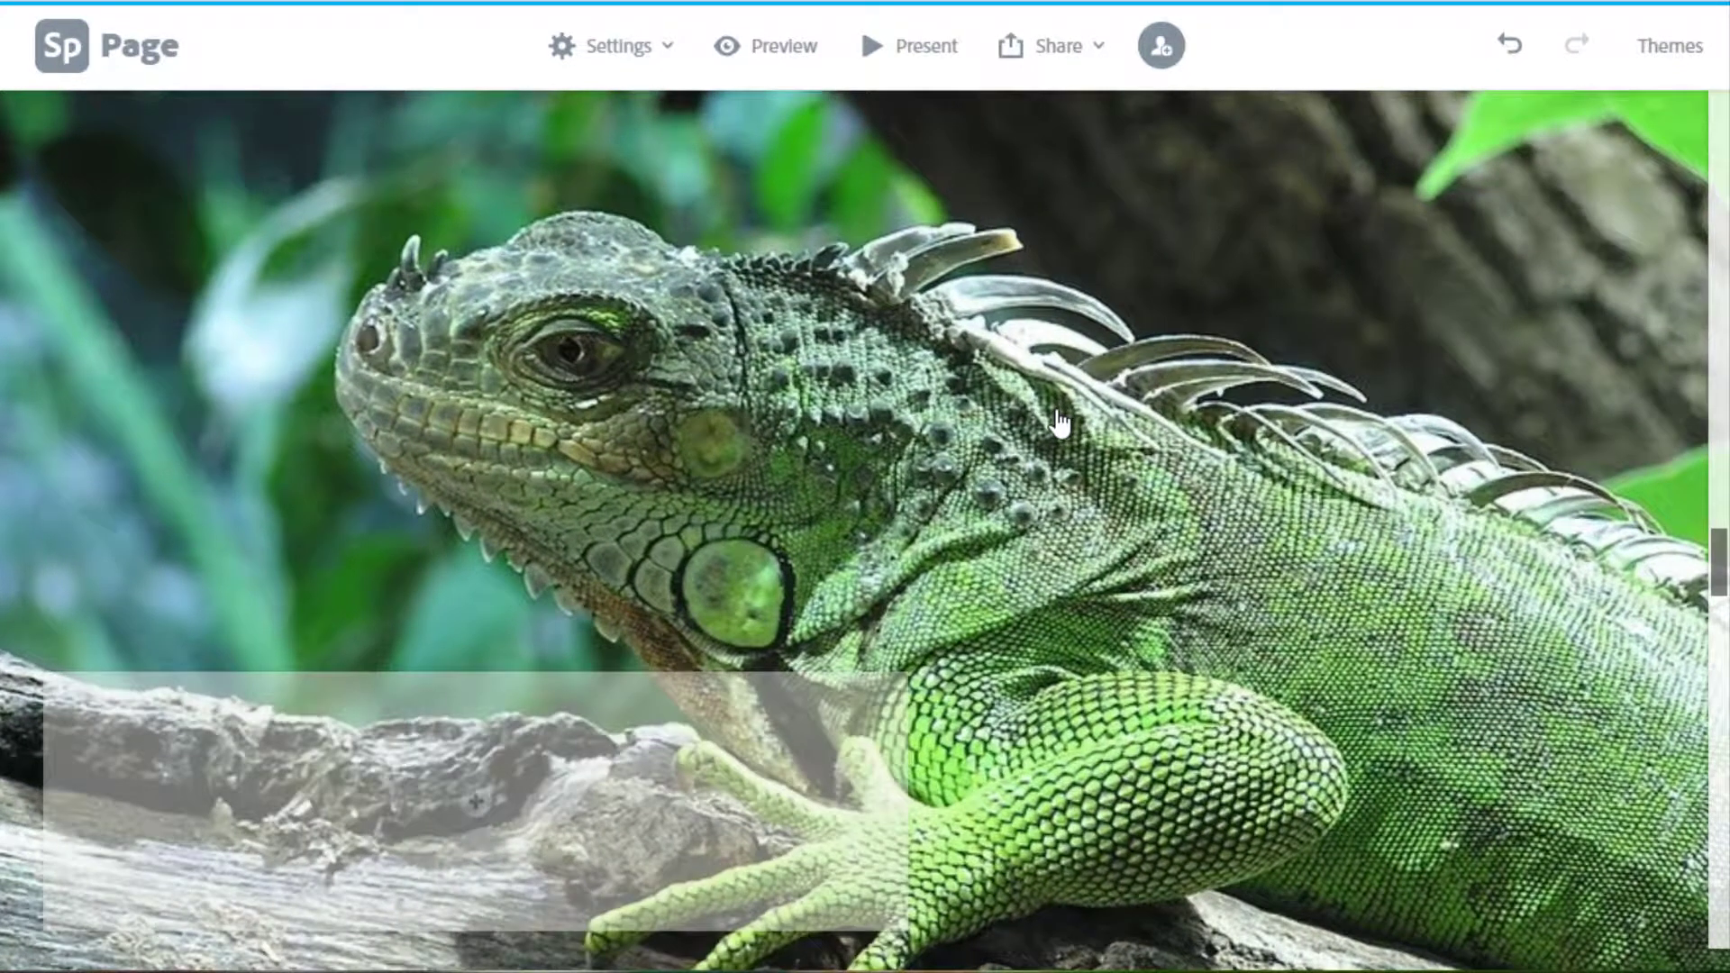
{"action": "scroll", "coordinate": [1061, 423], "scroll_direction": "down", "scroll_amount": 1}
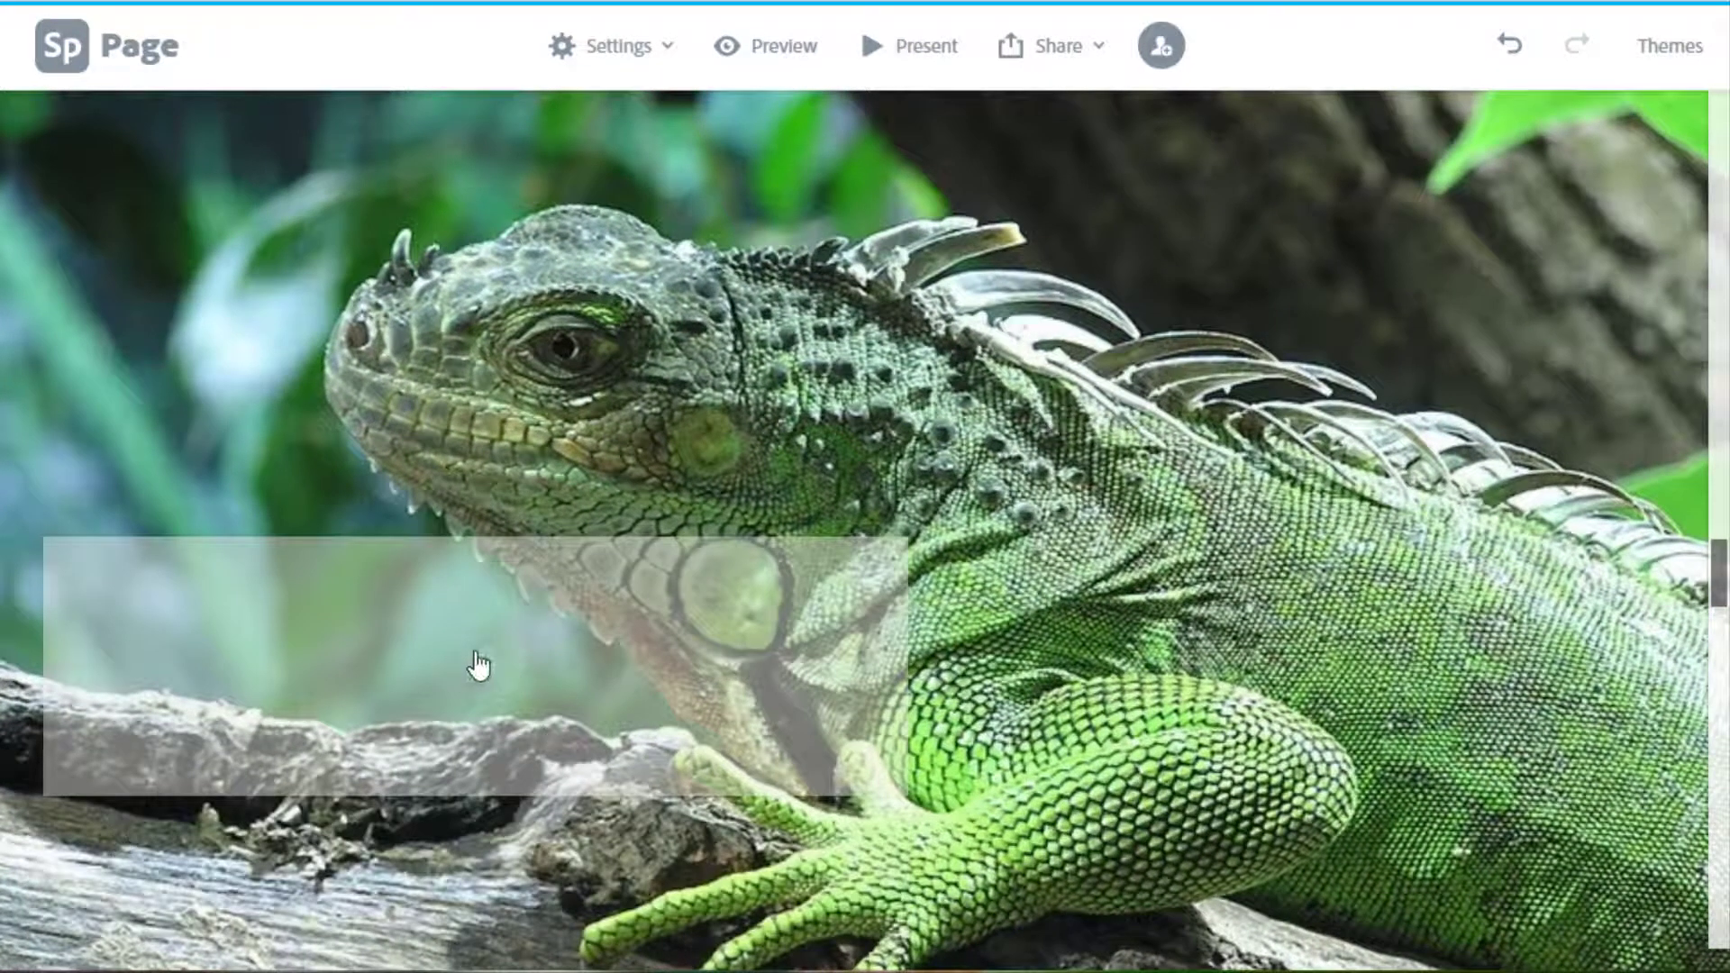
Add a text block over the green iguana slide reading 'Here is my text about reptiles!'.
{"action": "left_click", "coordinate": [478, 665]}
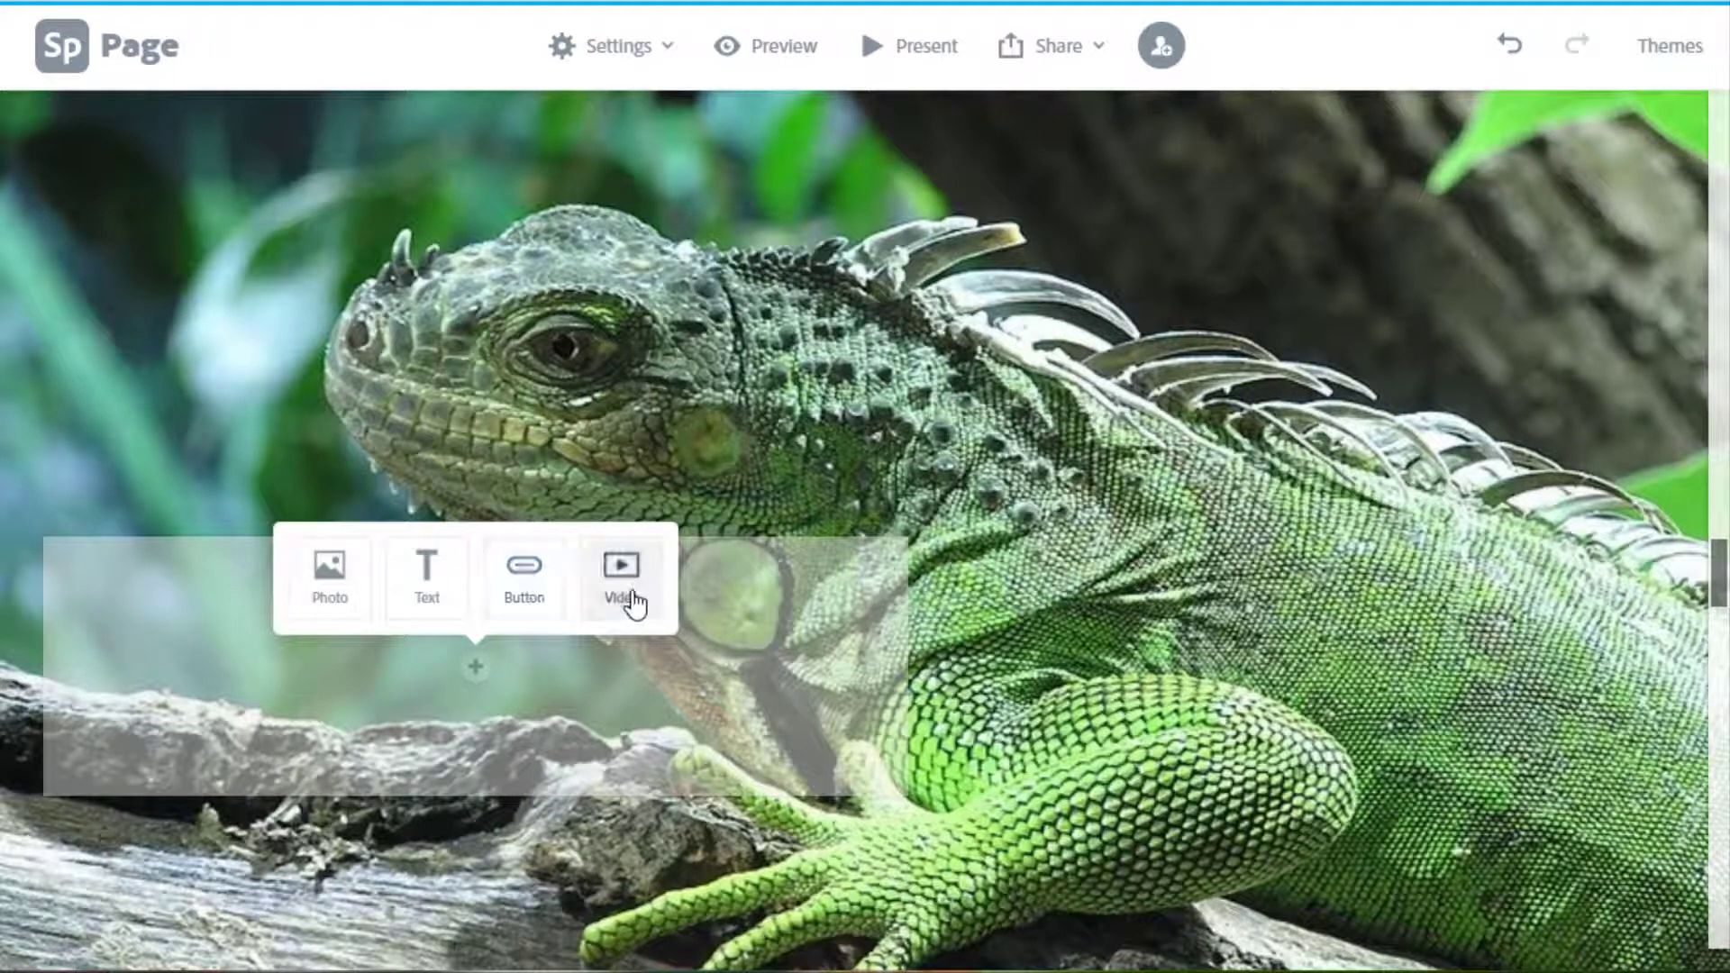
{"action": "left_click", "coordinate": [428, 602]}
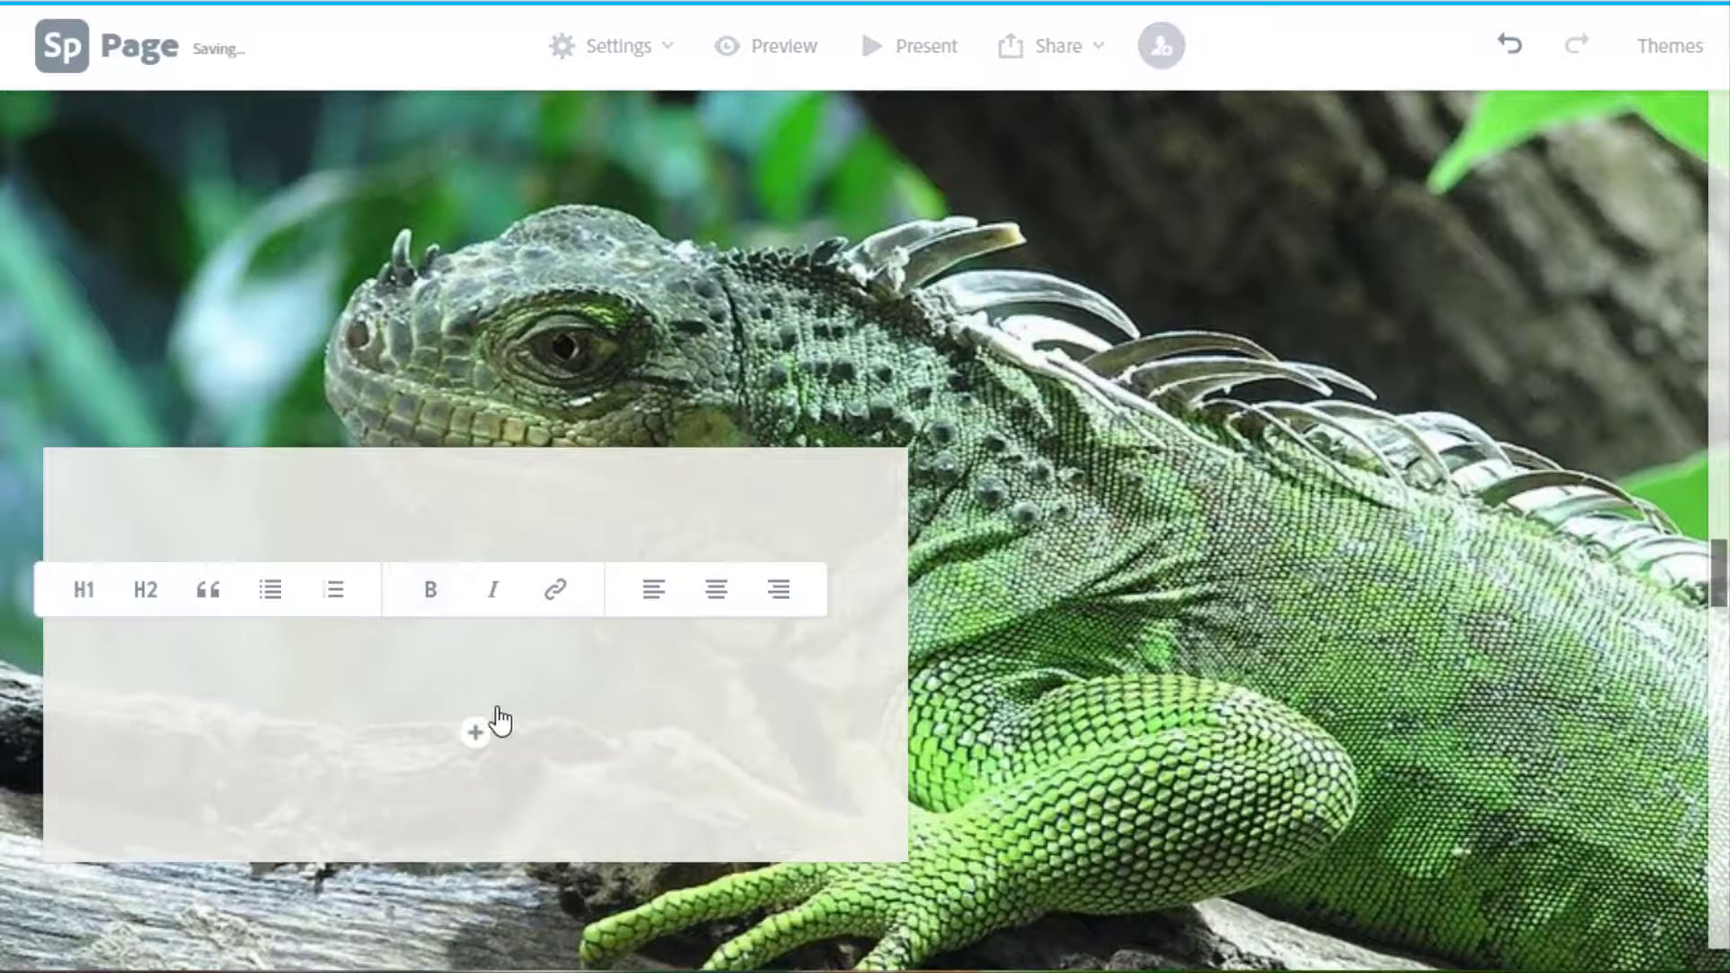
{"action": "type", "text": "He"}
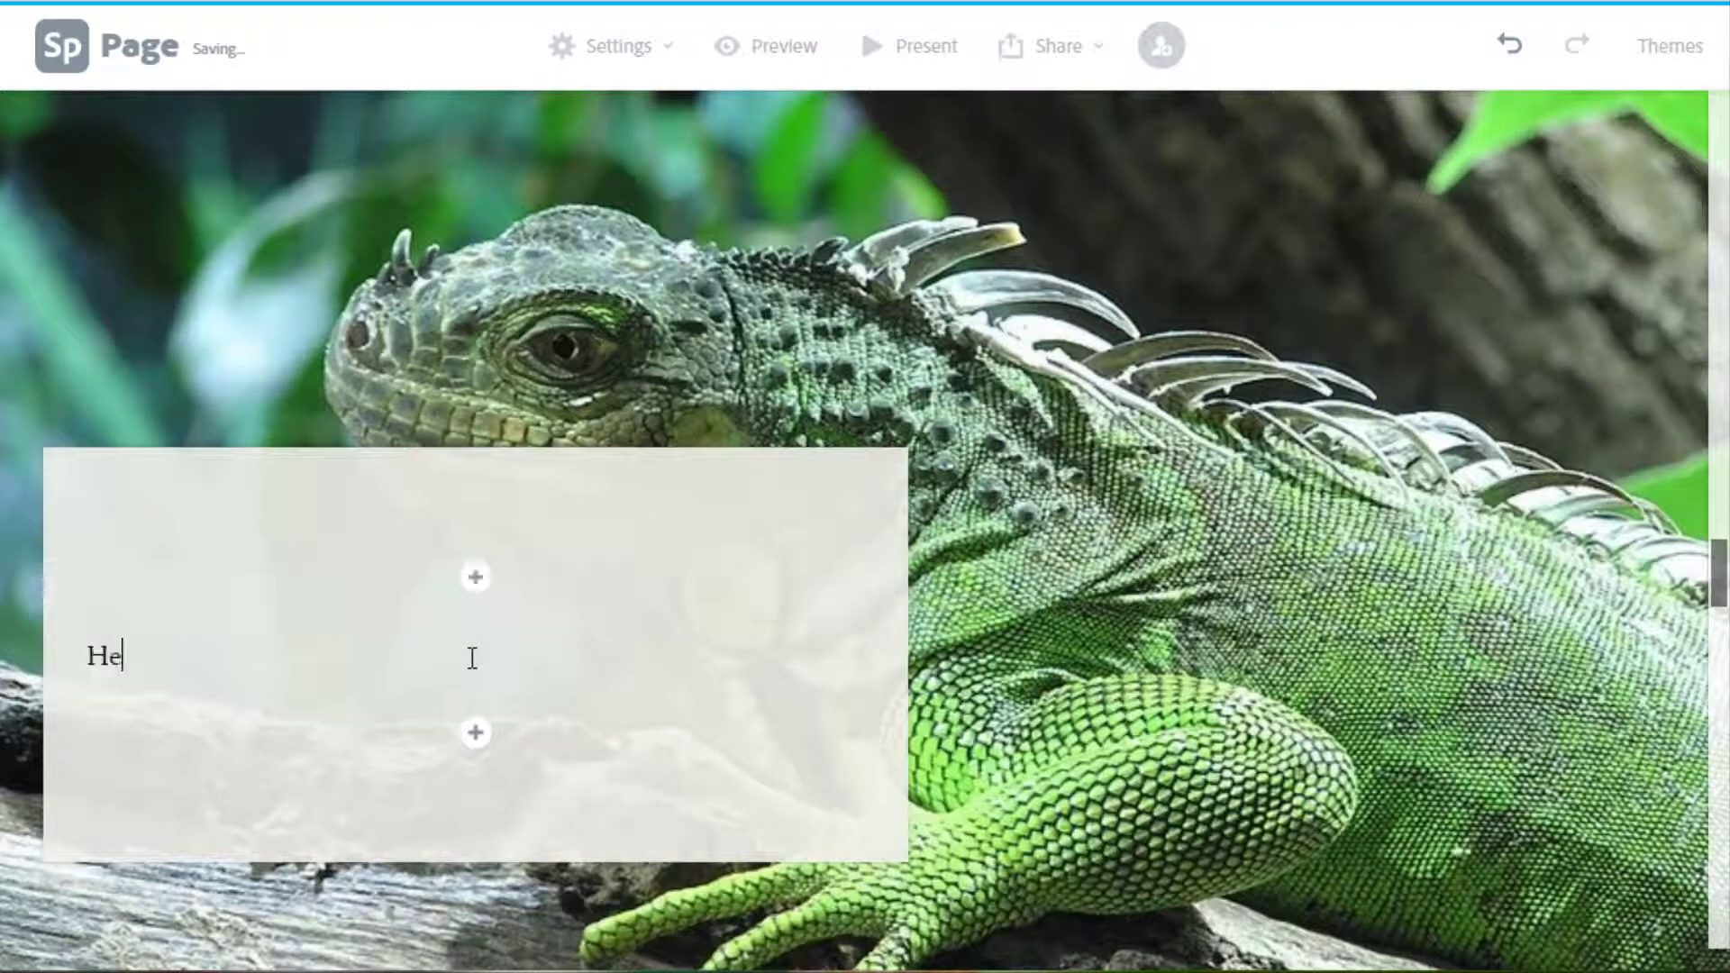
{"action": "type", "text": "re is my text about reptiles!"}
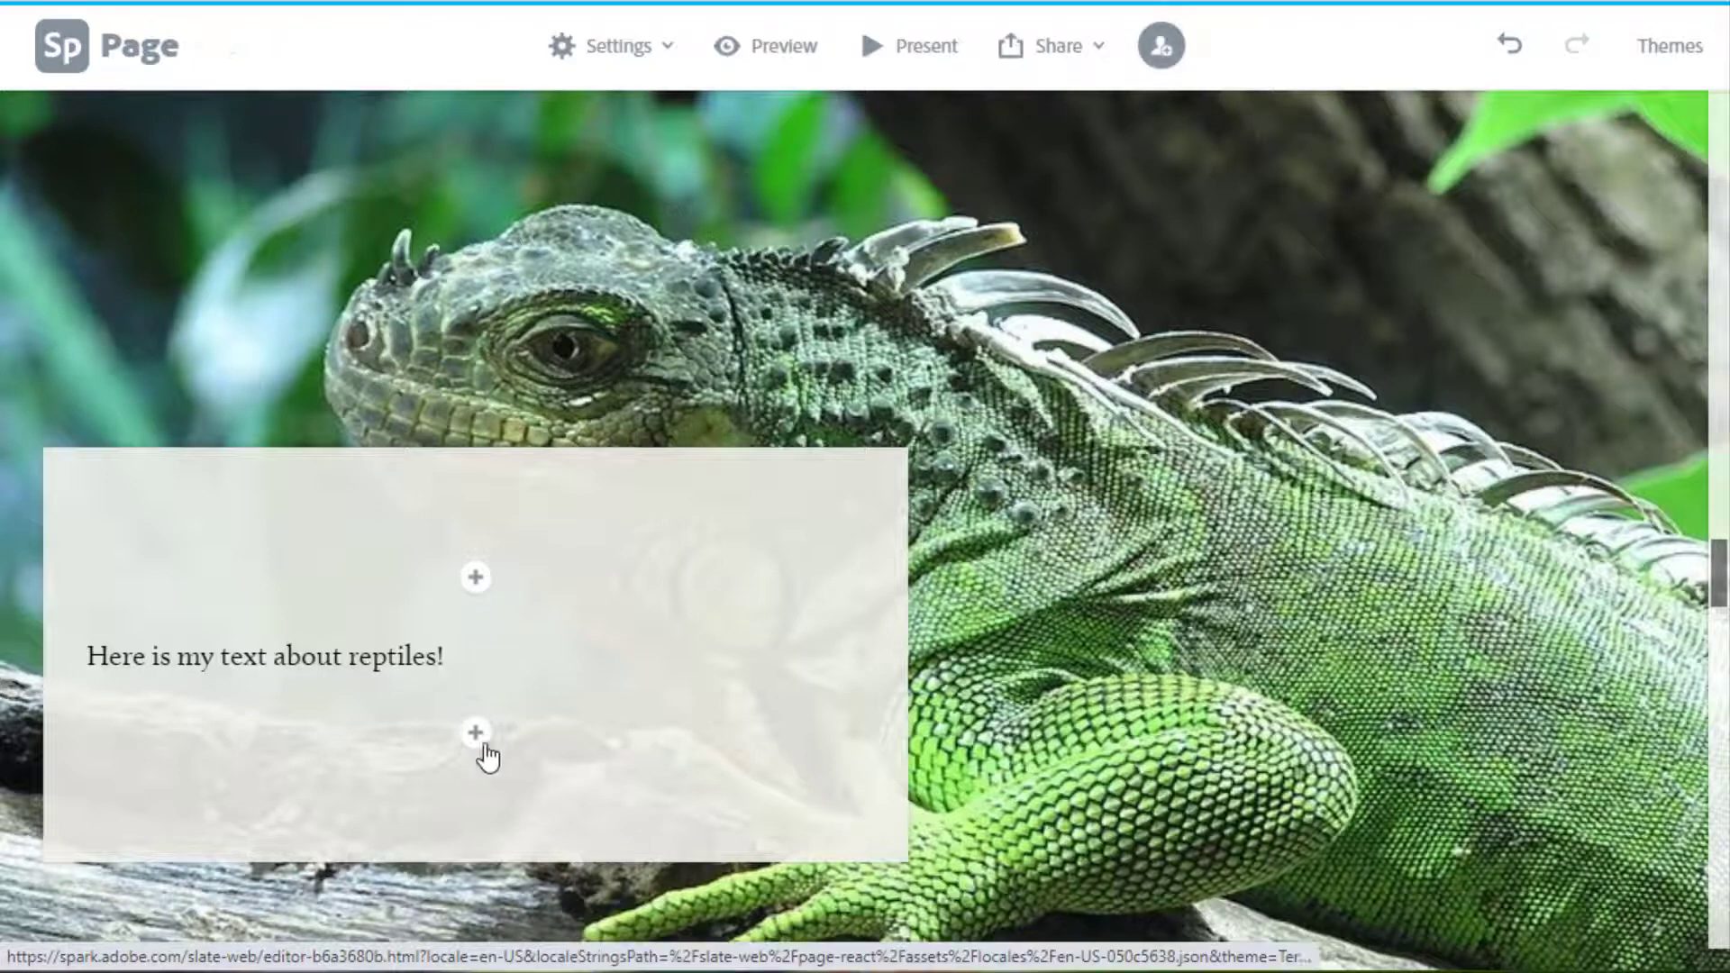
{"action": "left_click", "coordinate": [1207, 685]}
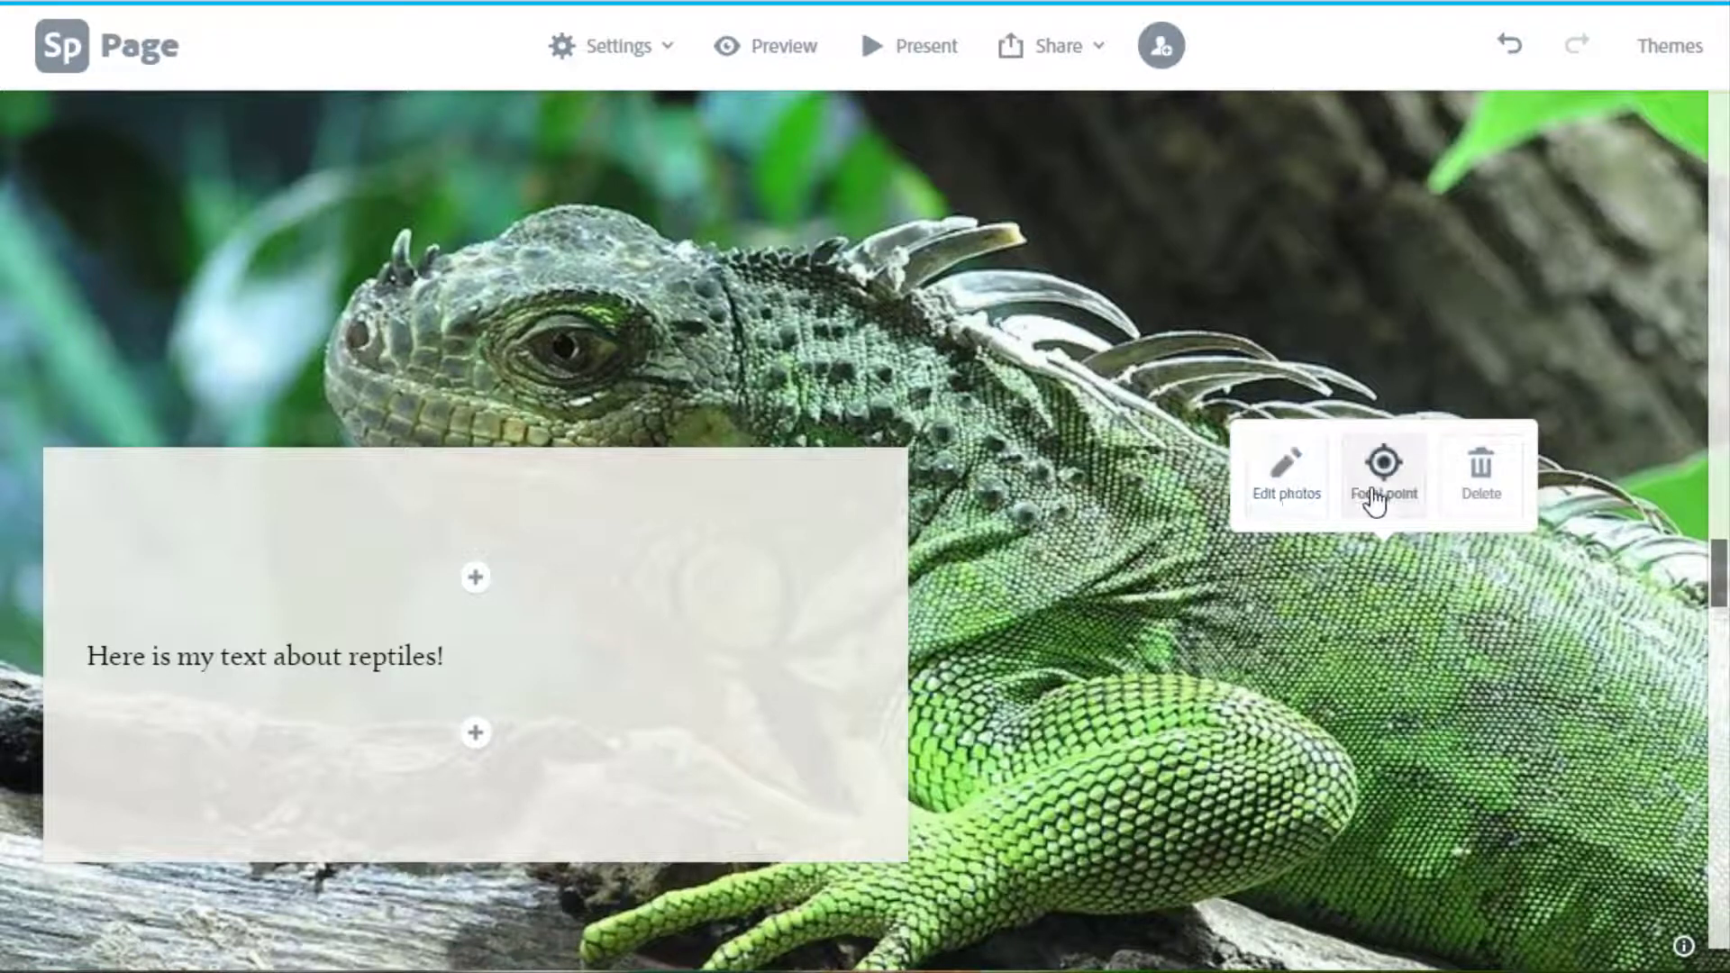
Insert a free bearded dragon photo into the box over the alligator slide.
{"action": "scroll", "coordinate": [938, 721], "scroll_direction": "down", "scroll_amount": 8}
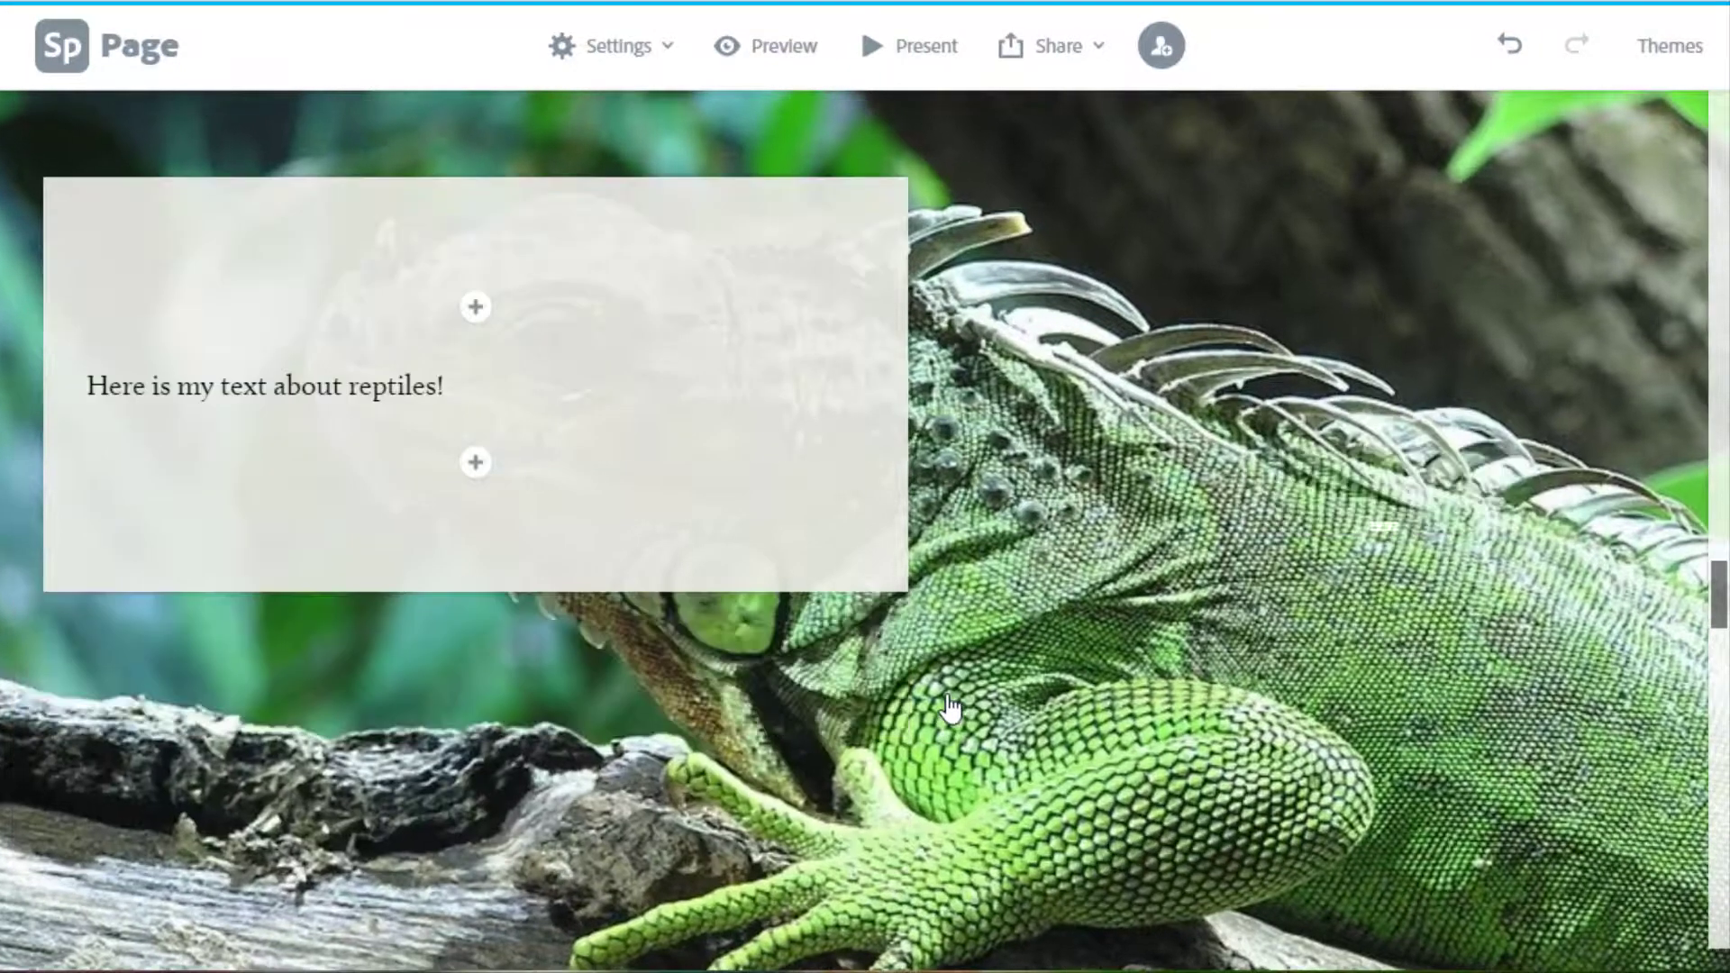
{"action": "scroll", "coordinate": [954, 707], "scroll_direction": "down", "scroll_amount": 5}
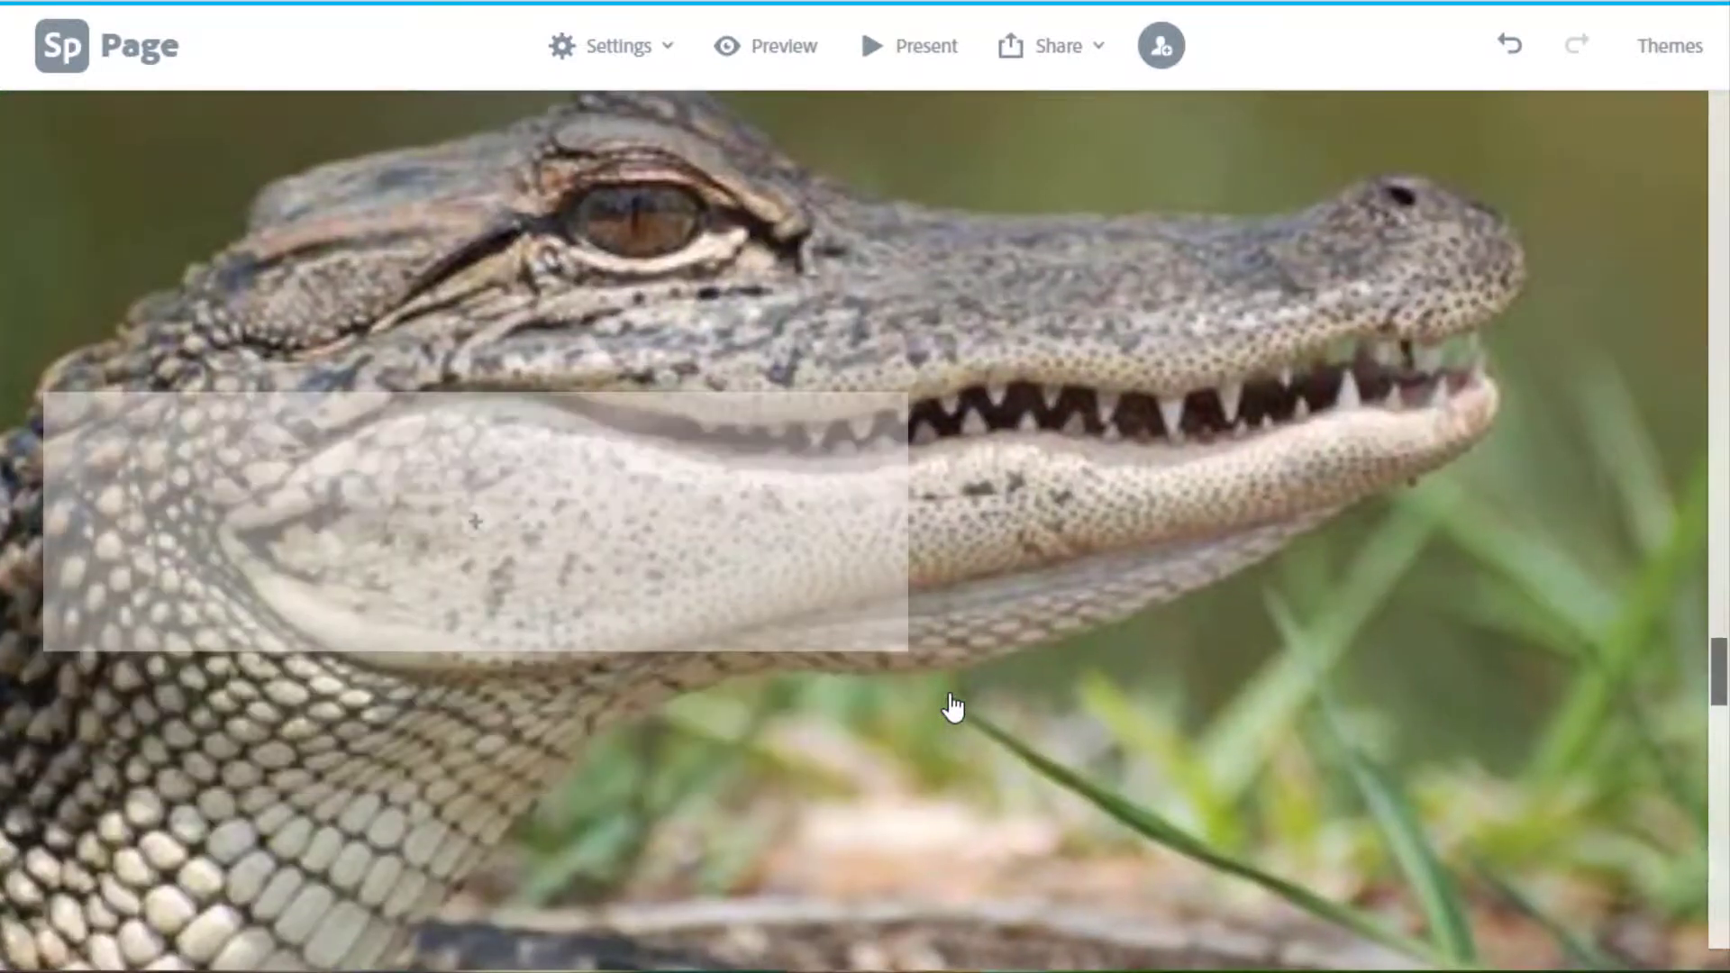
{"action": "left_click", "coordinate": [475, 521]}
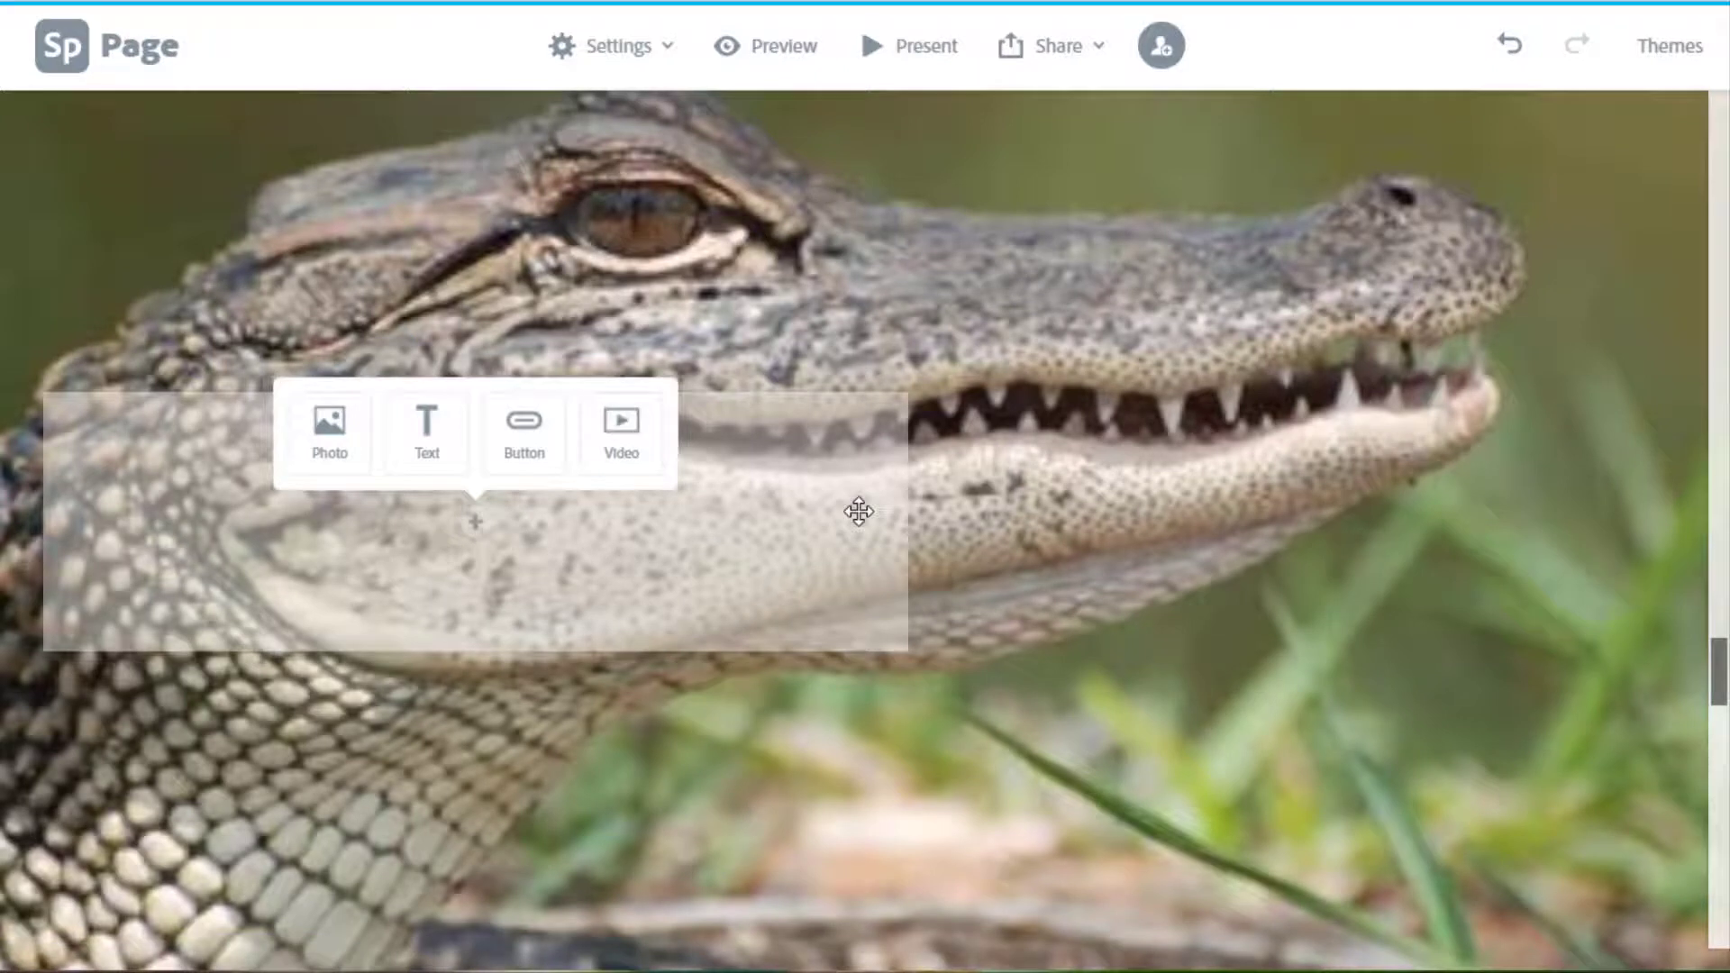
{"action": "left_click", "coordinate": [334, 455]}
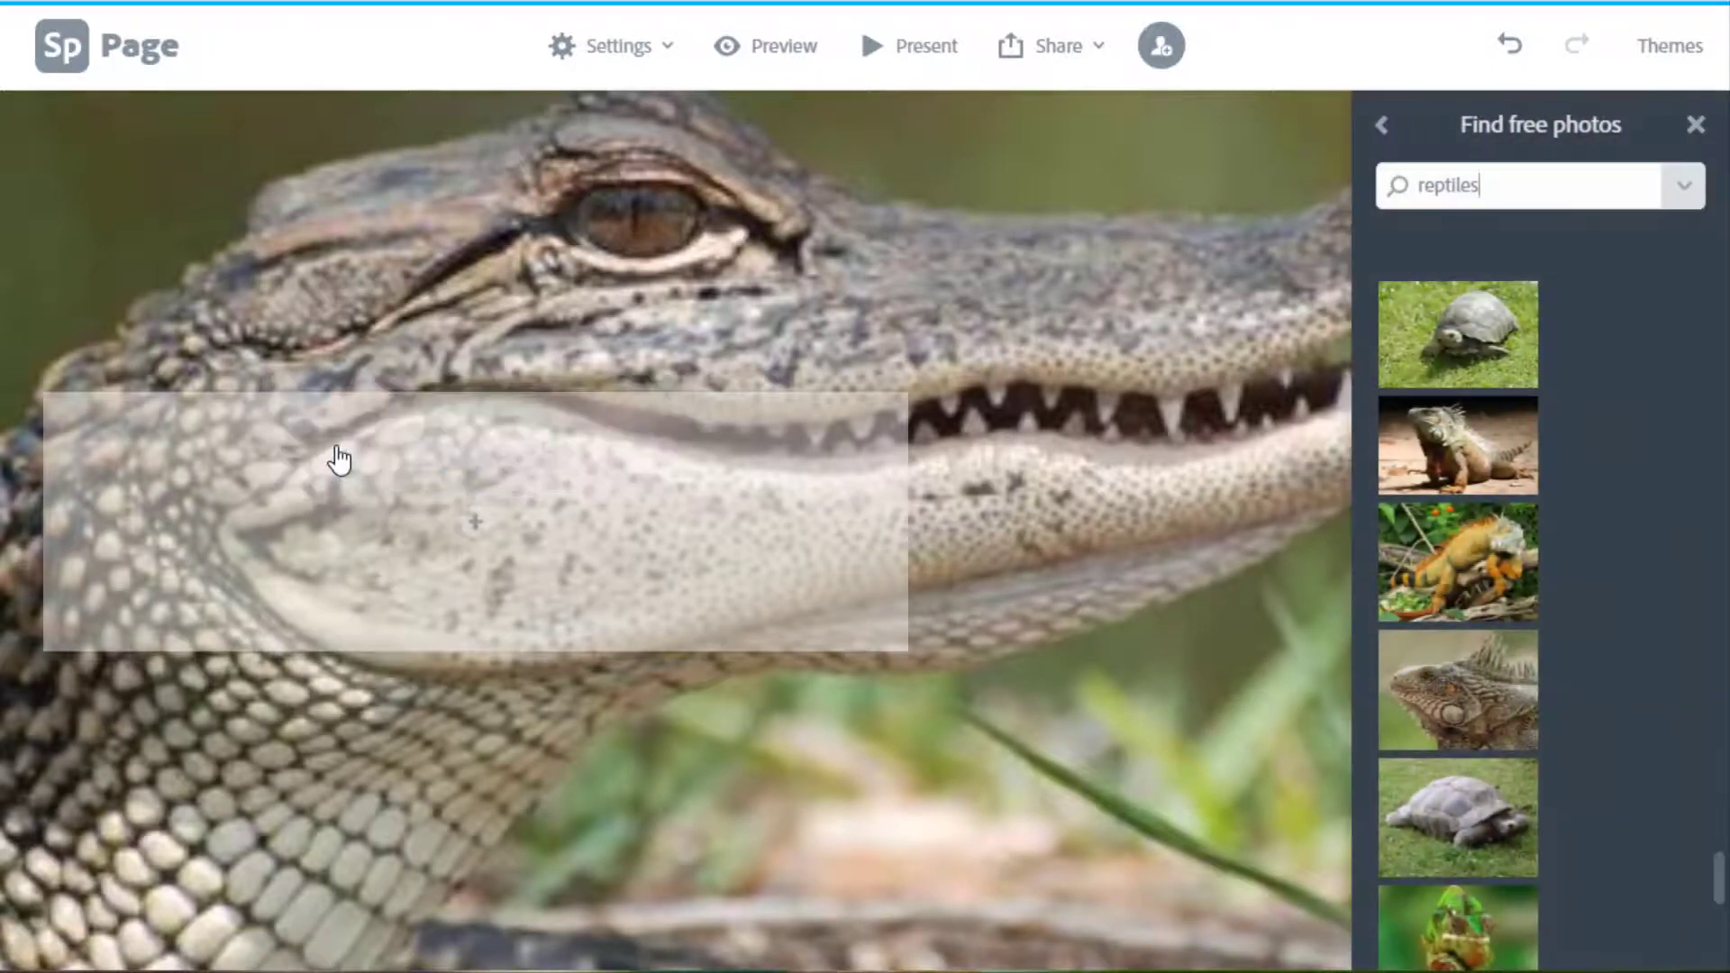
{"action": "scroll", "coordinate": [1518, 735], "scroll_direction": "down", "scroll_amount": 5}
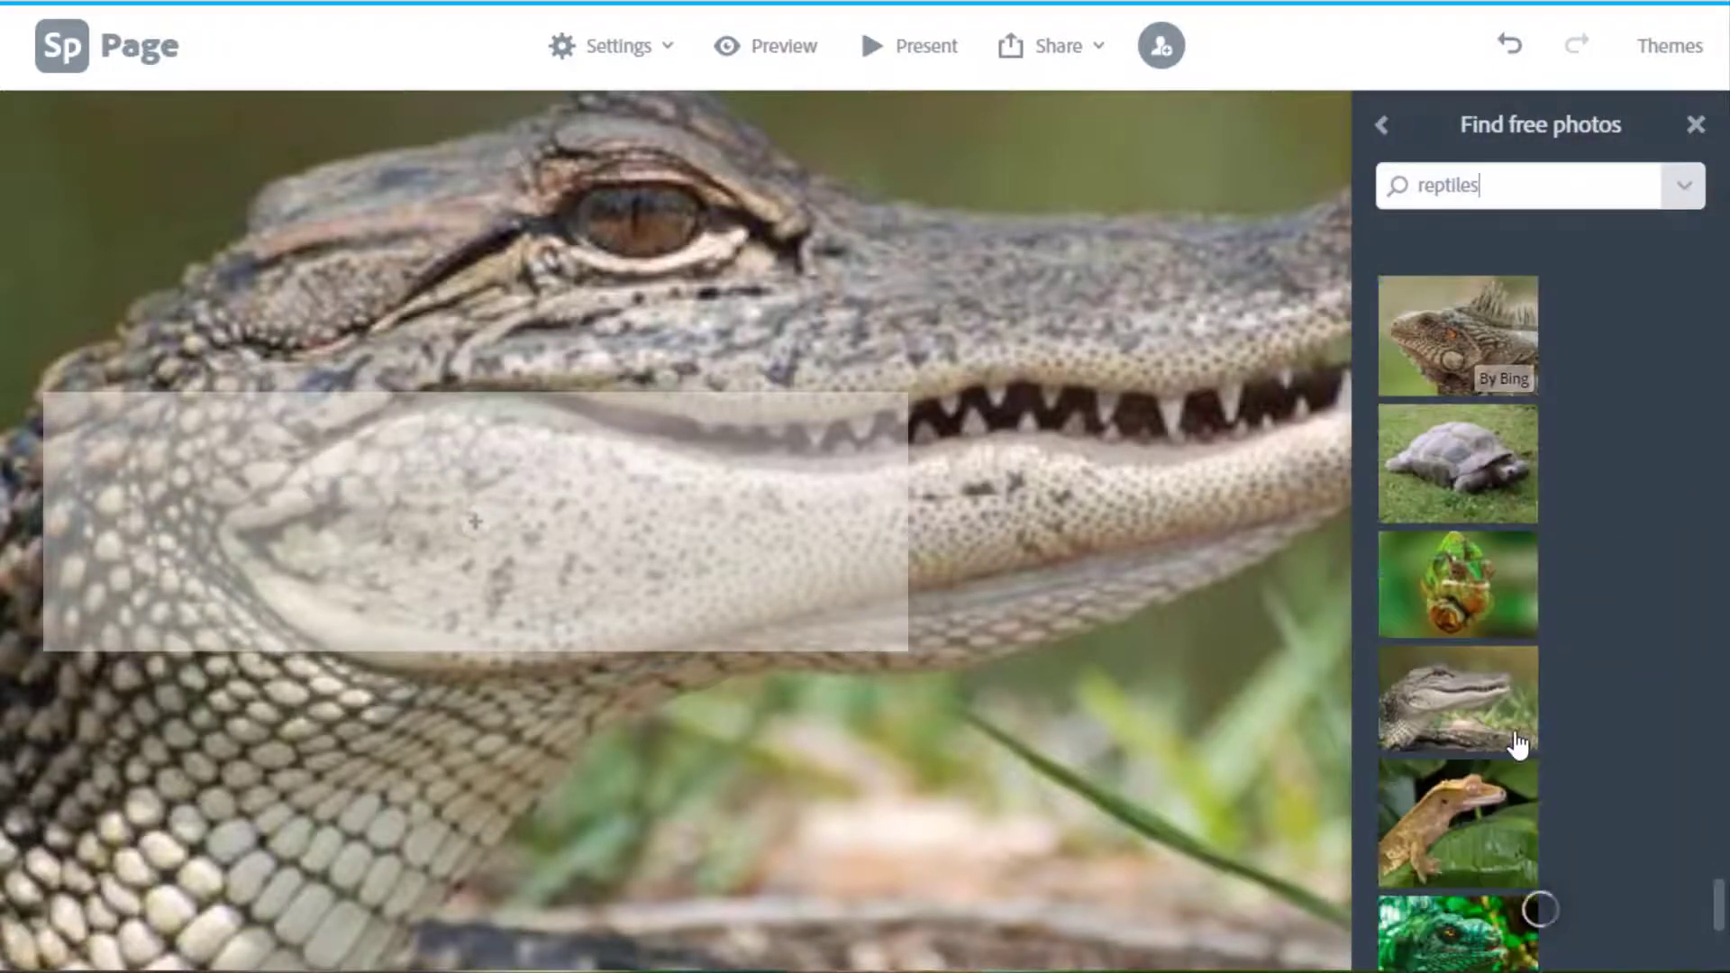
{"action": "scroll", "coordinate": [1479, 490], "scroll_direction": "down", "scroll_amount": 3}
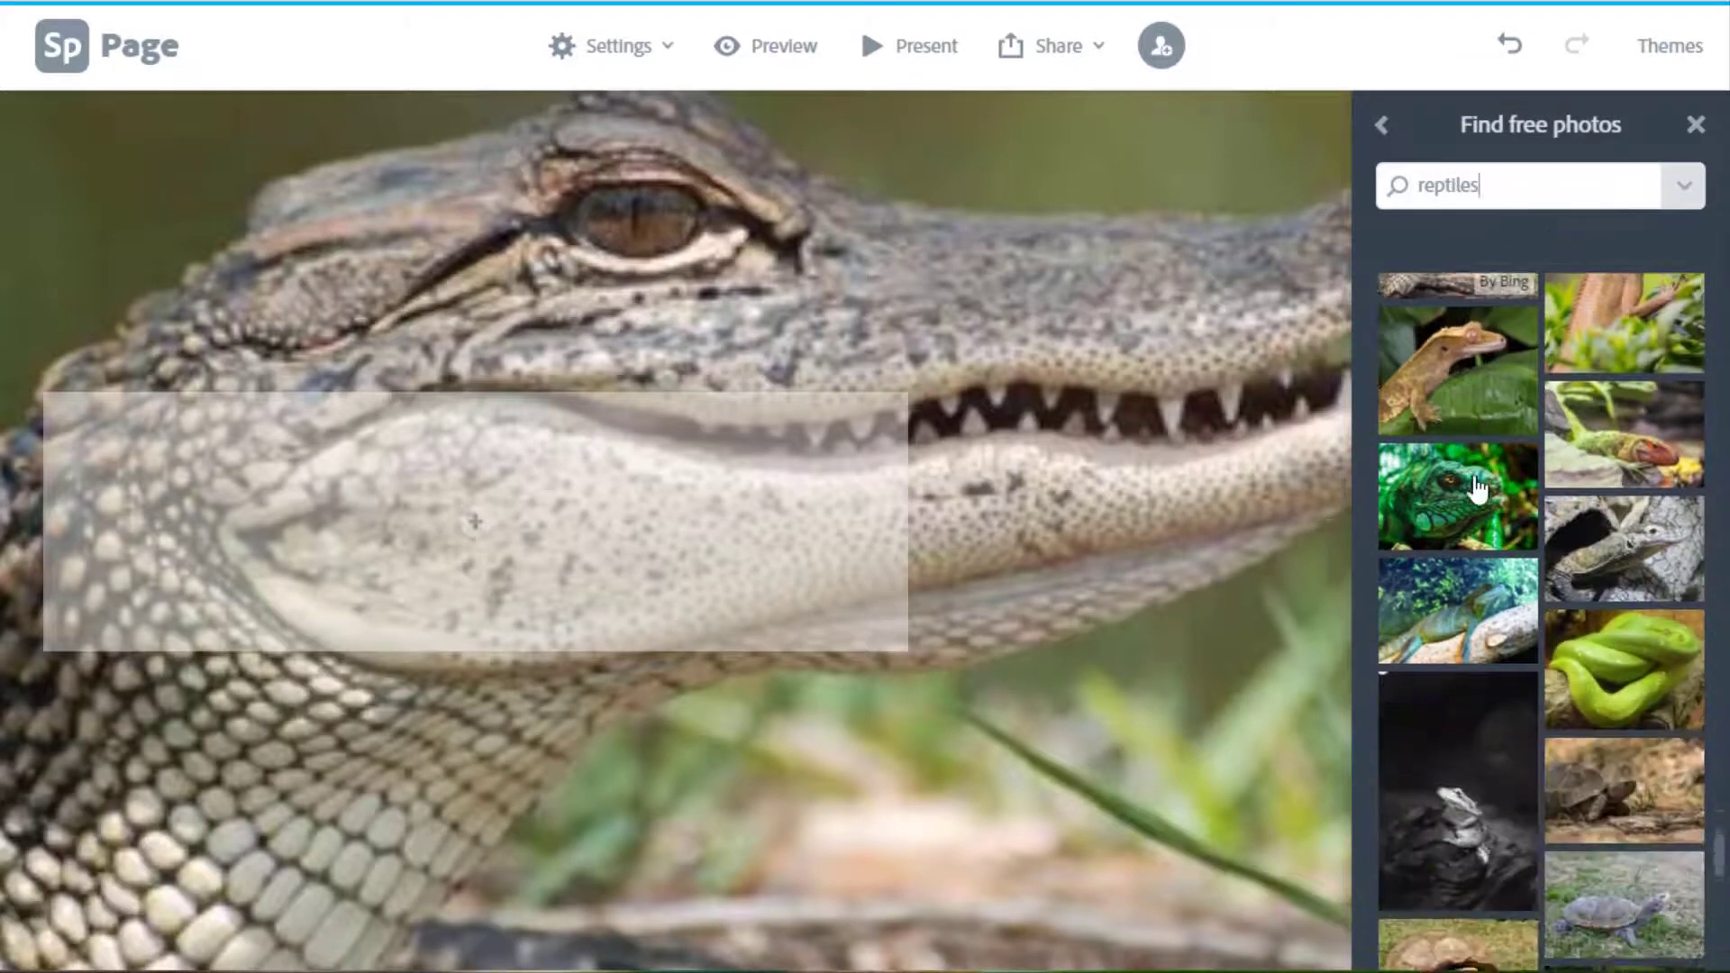
{"action": "scroll", "coordinate": [1638, 554], "scroll_direction": "down", "scroll_amount": 2}
{"action": "scroll", "coordinate": [1638, 555], "scroll_direction": "down", "scroll_amount": 4}
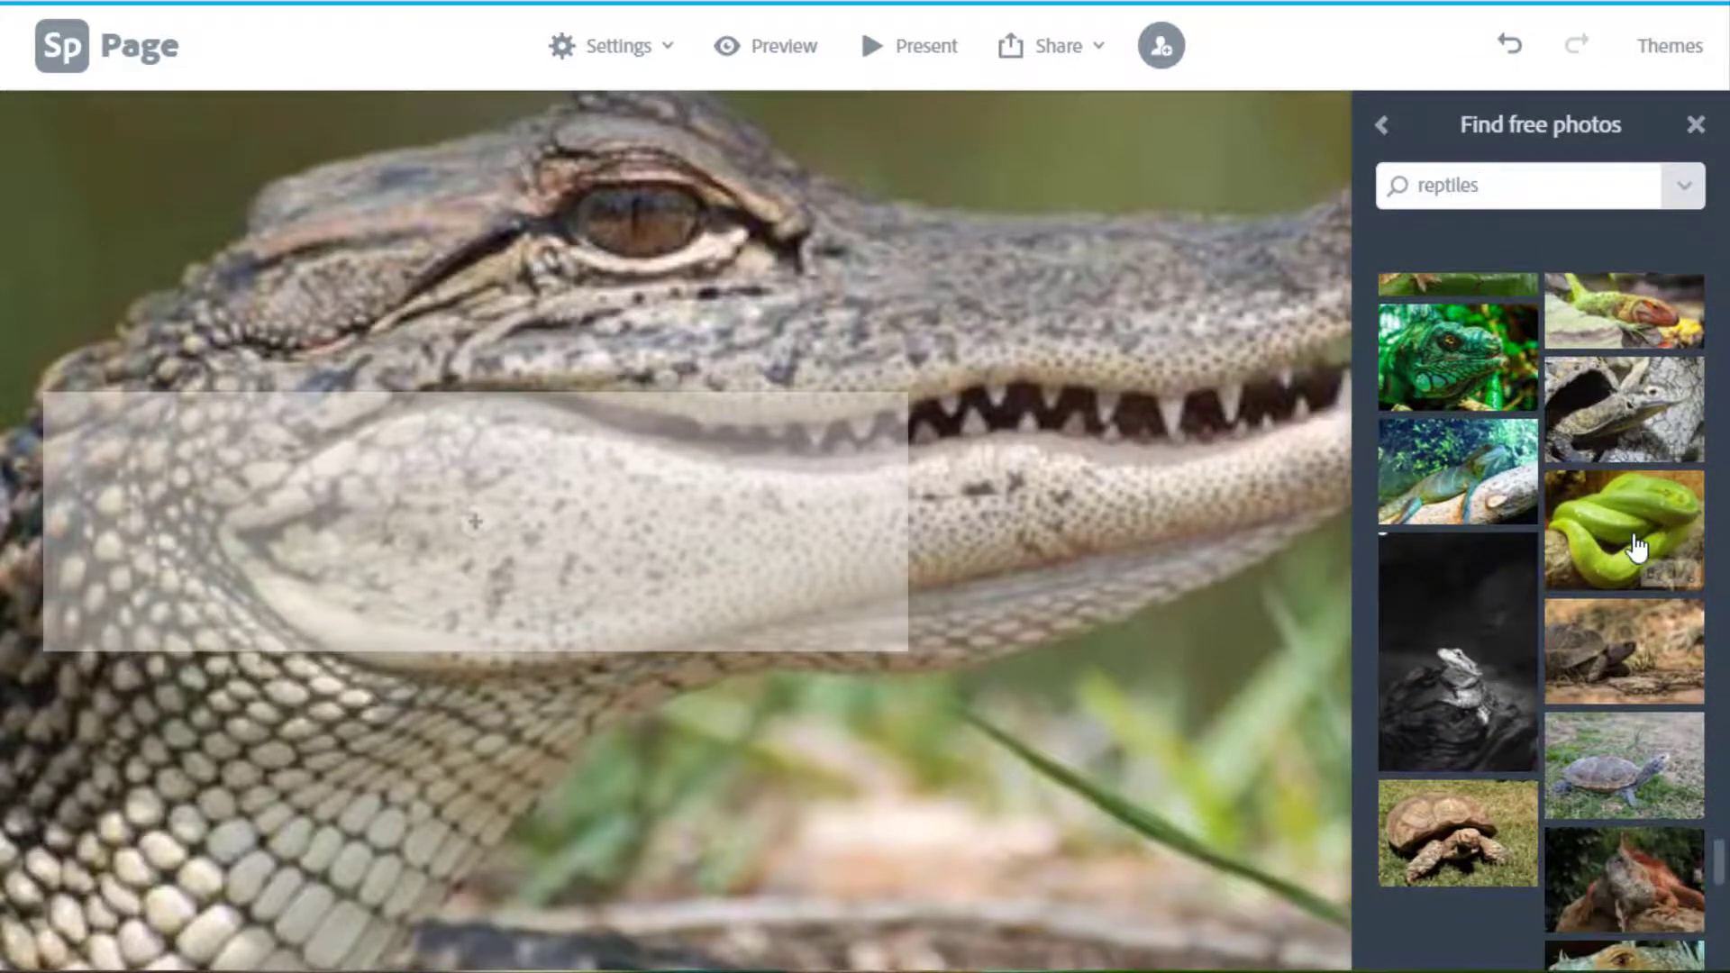
{"action": "scroll", "coordinate": [1639, 640], "scroll_direction": "down", "scroll_amount": 2}
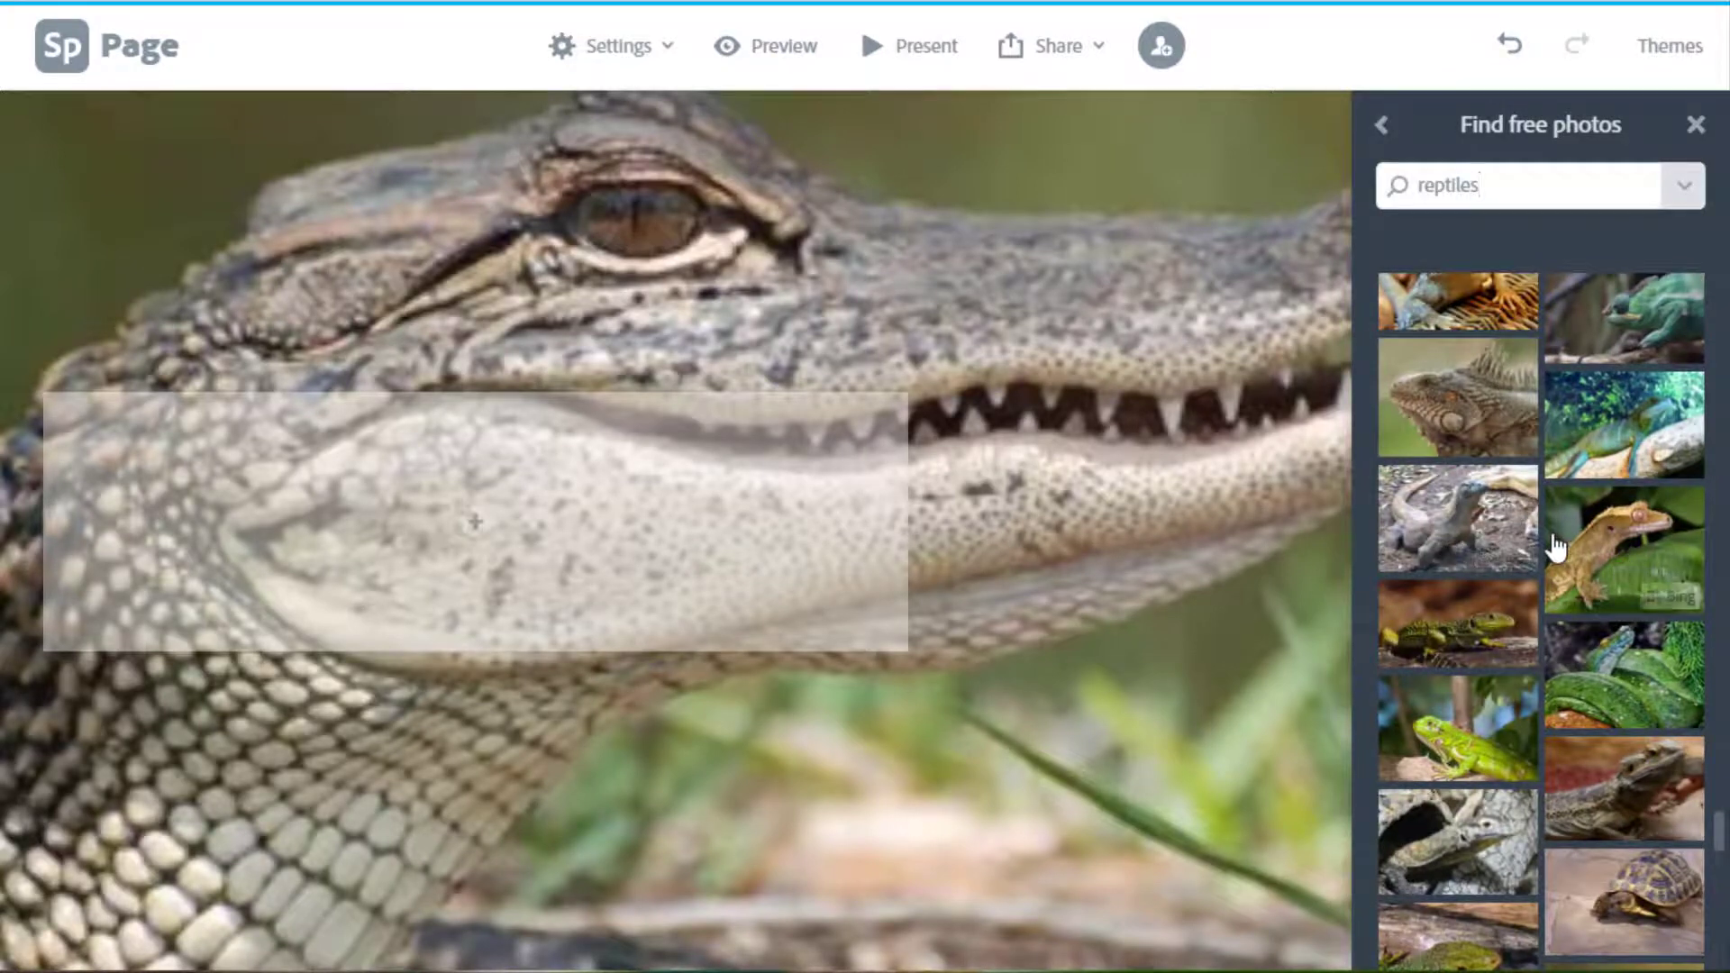
{"action": "scroll", "coordinate": [1556, 549], "scroll_direction": "down", "scroll_amount": 2}
{"action": "left_click", "coordinate": [1653, 674]}
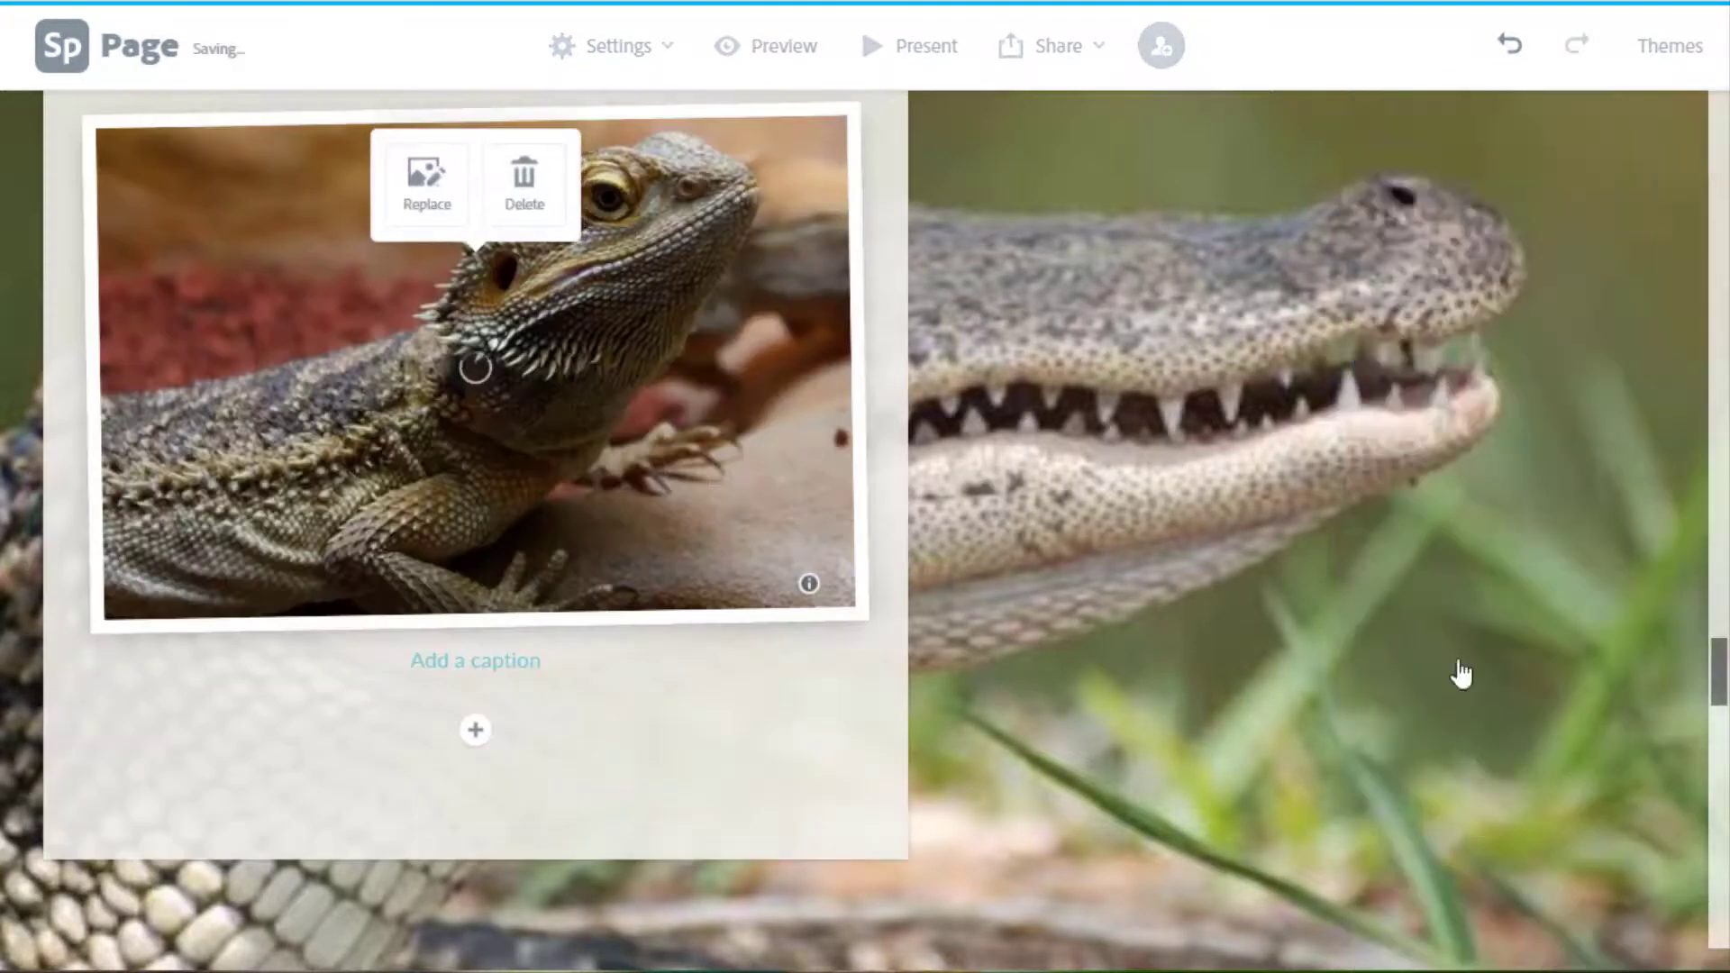
Caption the bearded dragon photo 'How are these animals alike?'.
{"action": "scroll", "coordinate": [1212, 514], "scroll_direction": "up", "scroll_amount": 5}
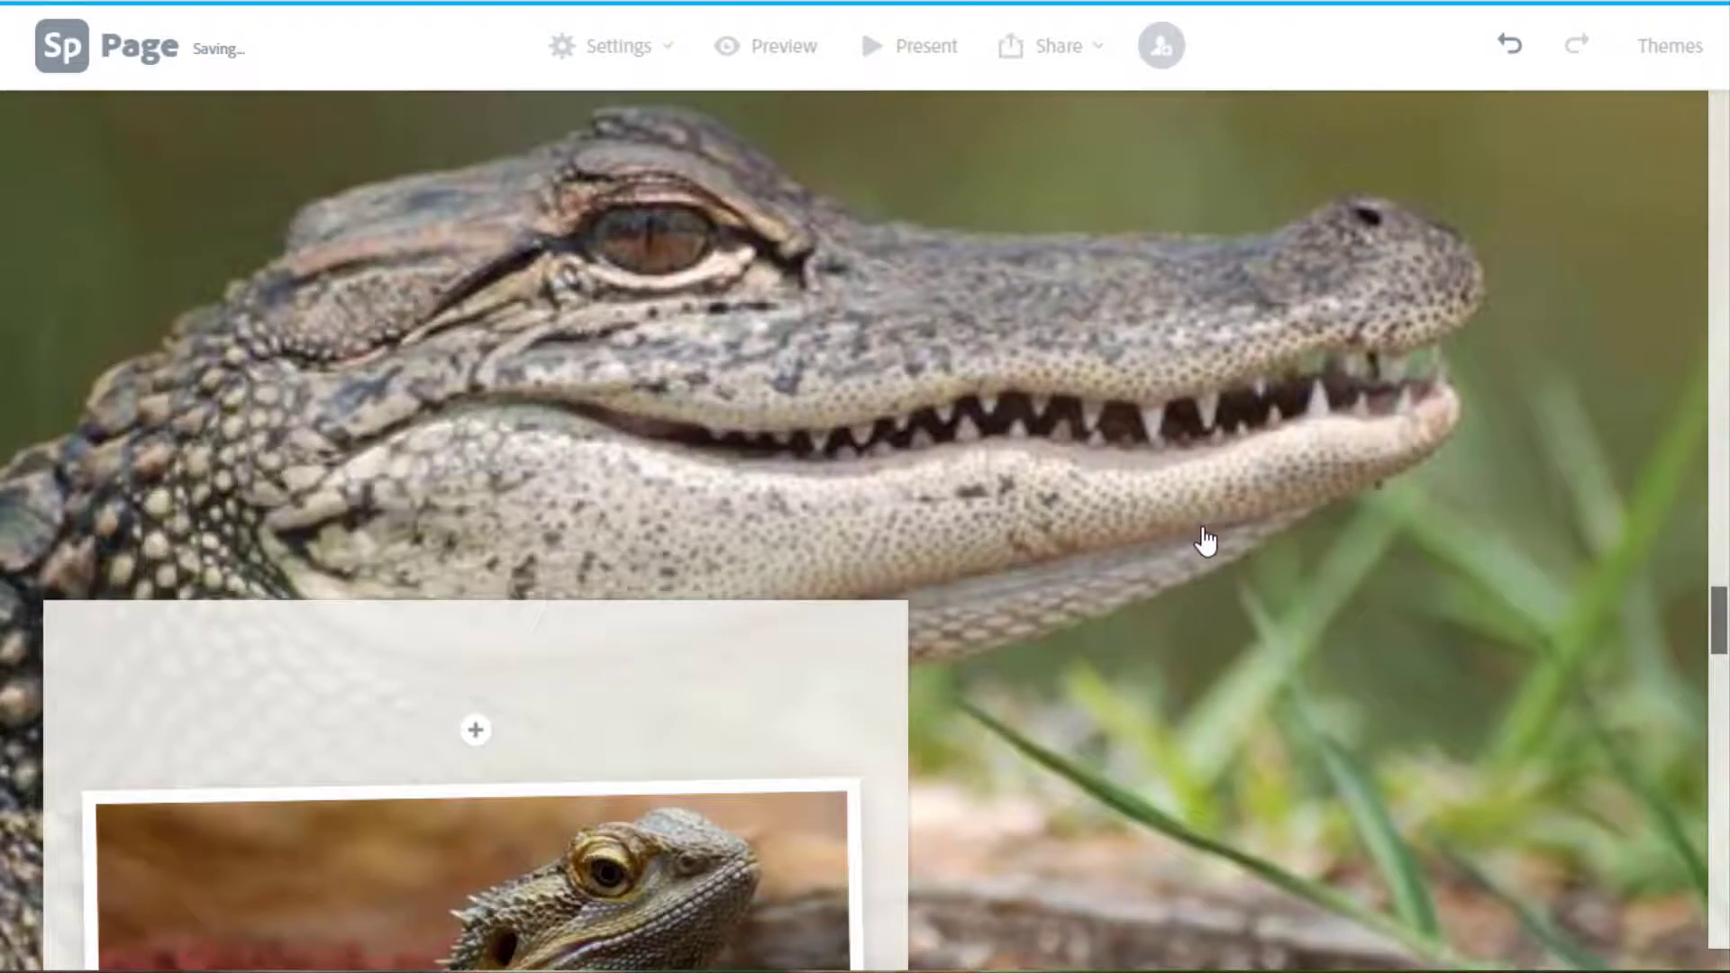
{"action": "scroll", "coordinate": [1208, 541], "scroll_direction": "down", "scroll_amount": 5}
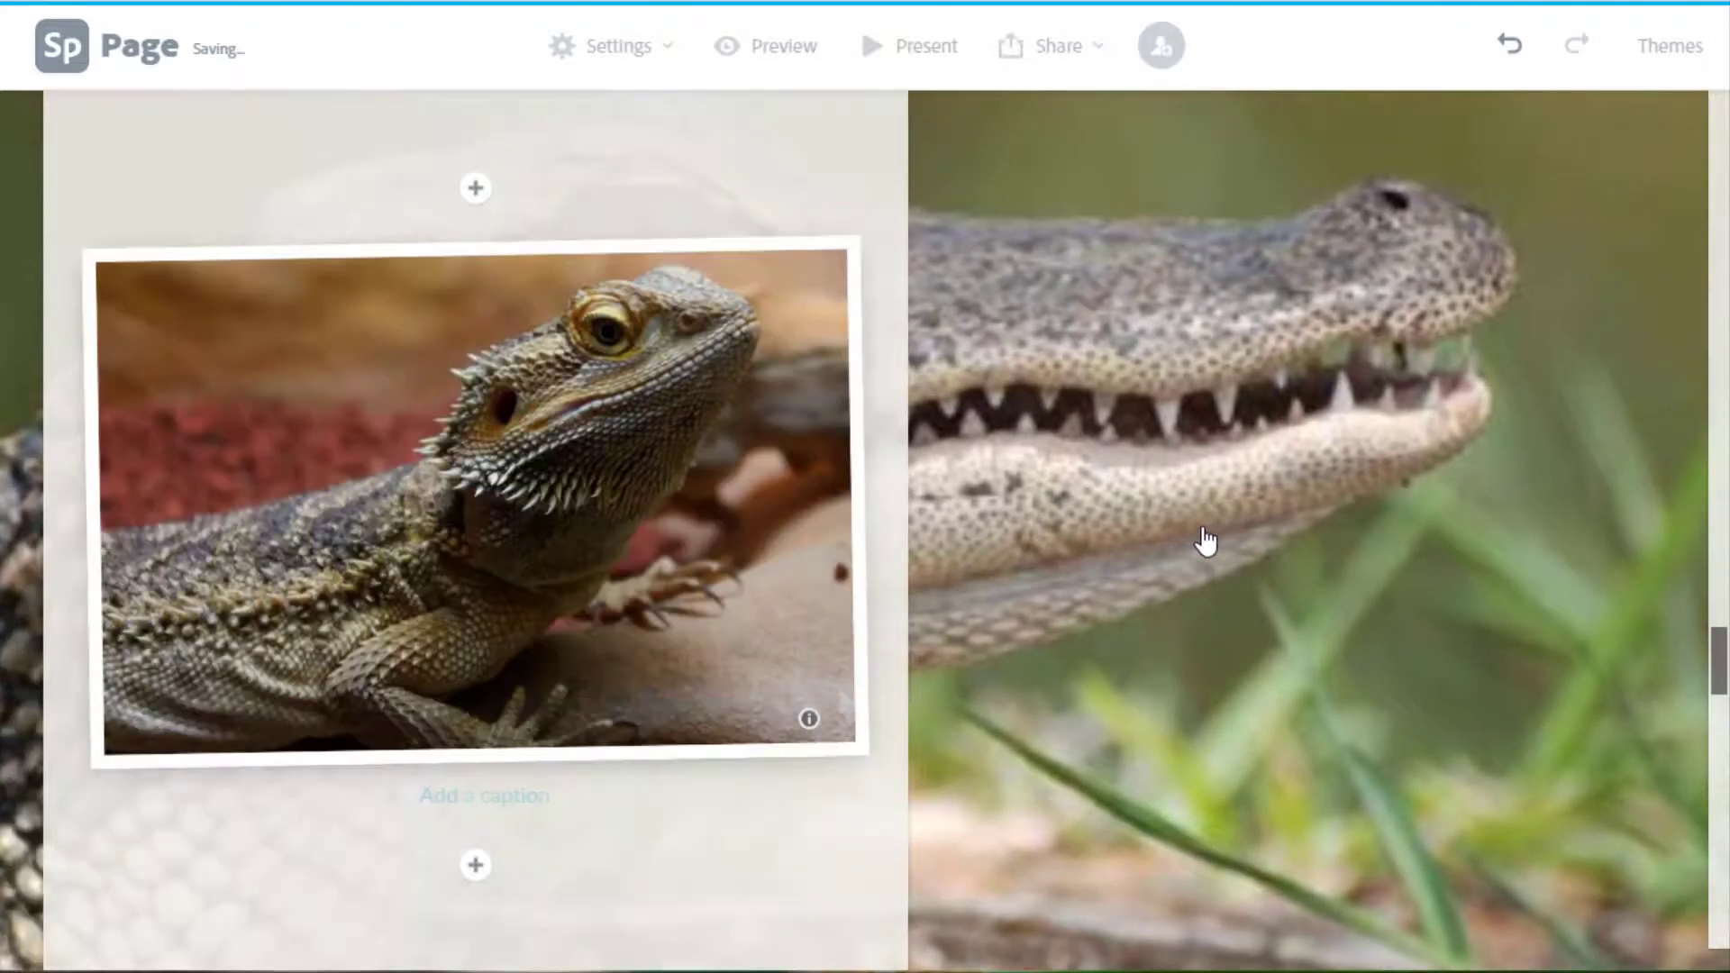
{"action": "left_click", "coordinate": [435, 789]}
{"action": "type", "text": "How are these animals alike?"}
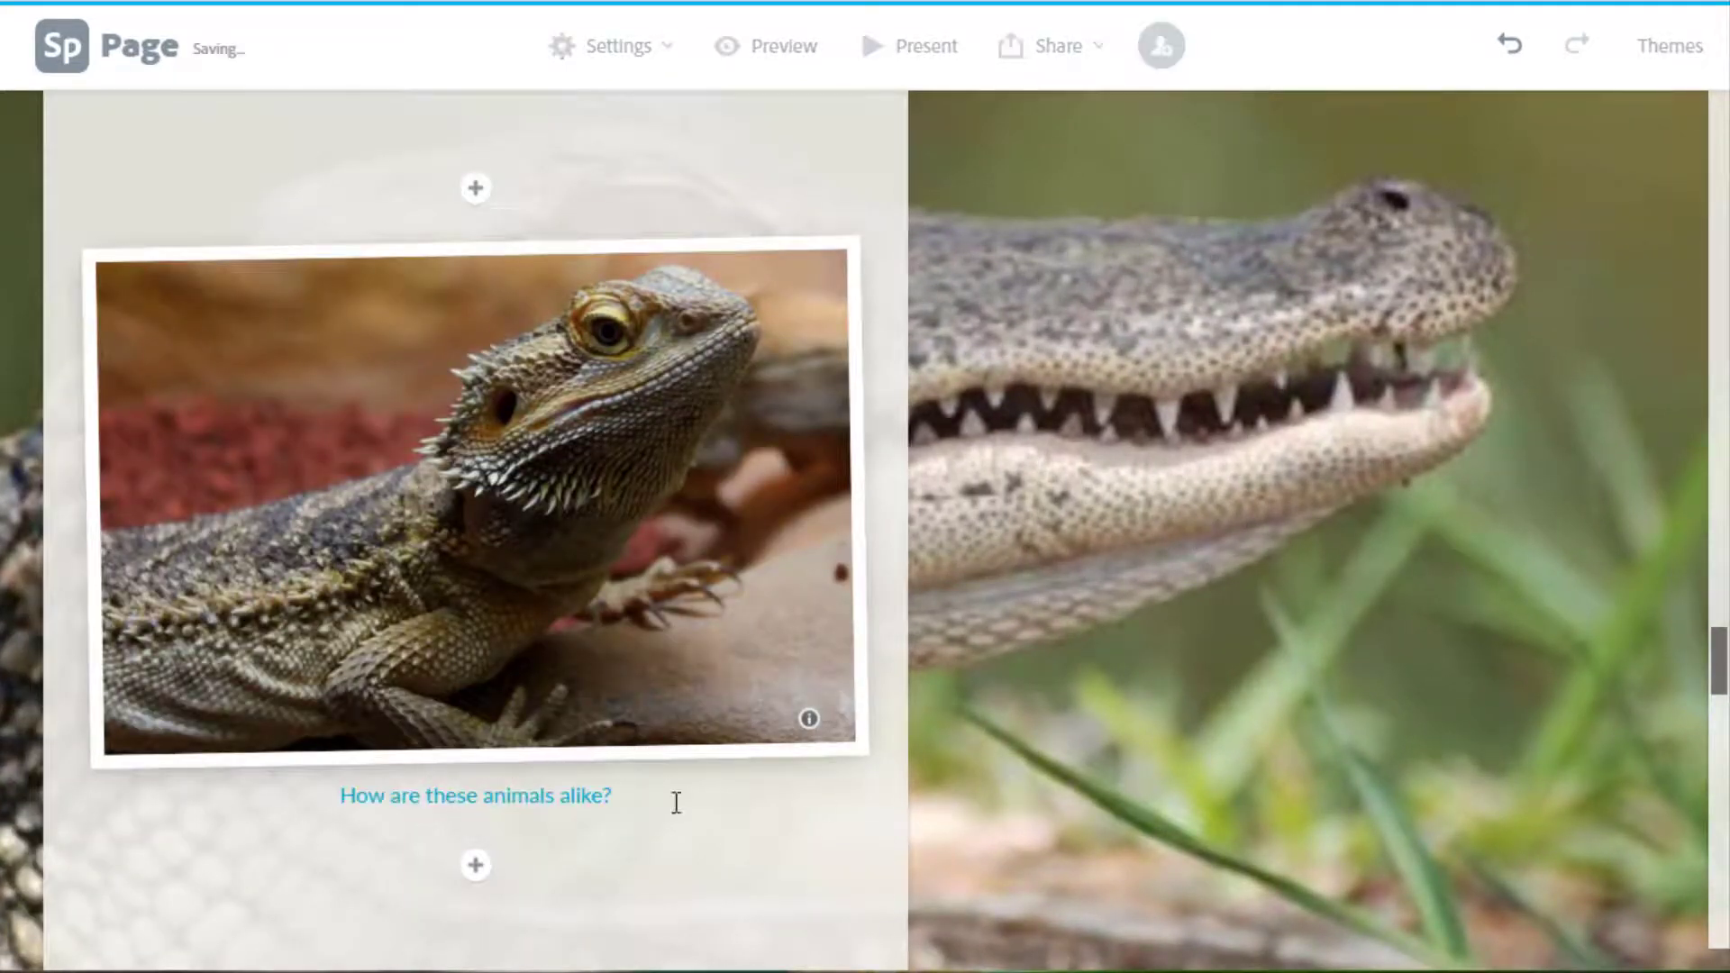
{"action": "left_click", "coordinate": [1147, 712]}
{"action": "scroll", "coordinate": [1126, 690], "scroll_direction": "down", "scroll_amount": 2}
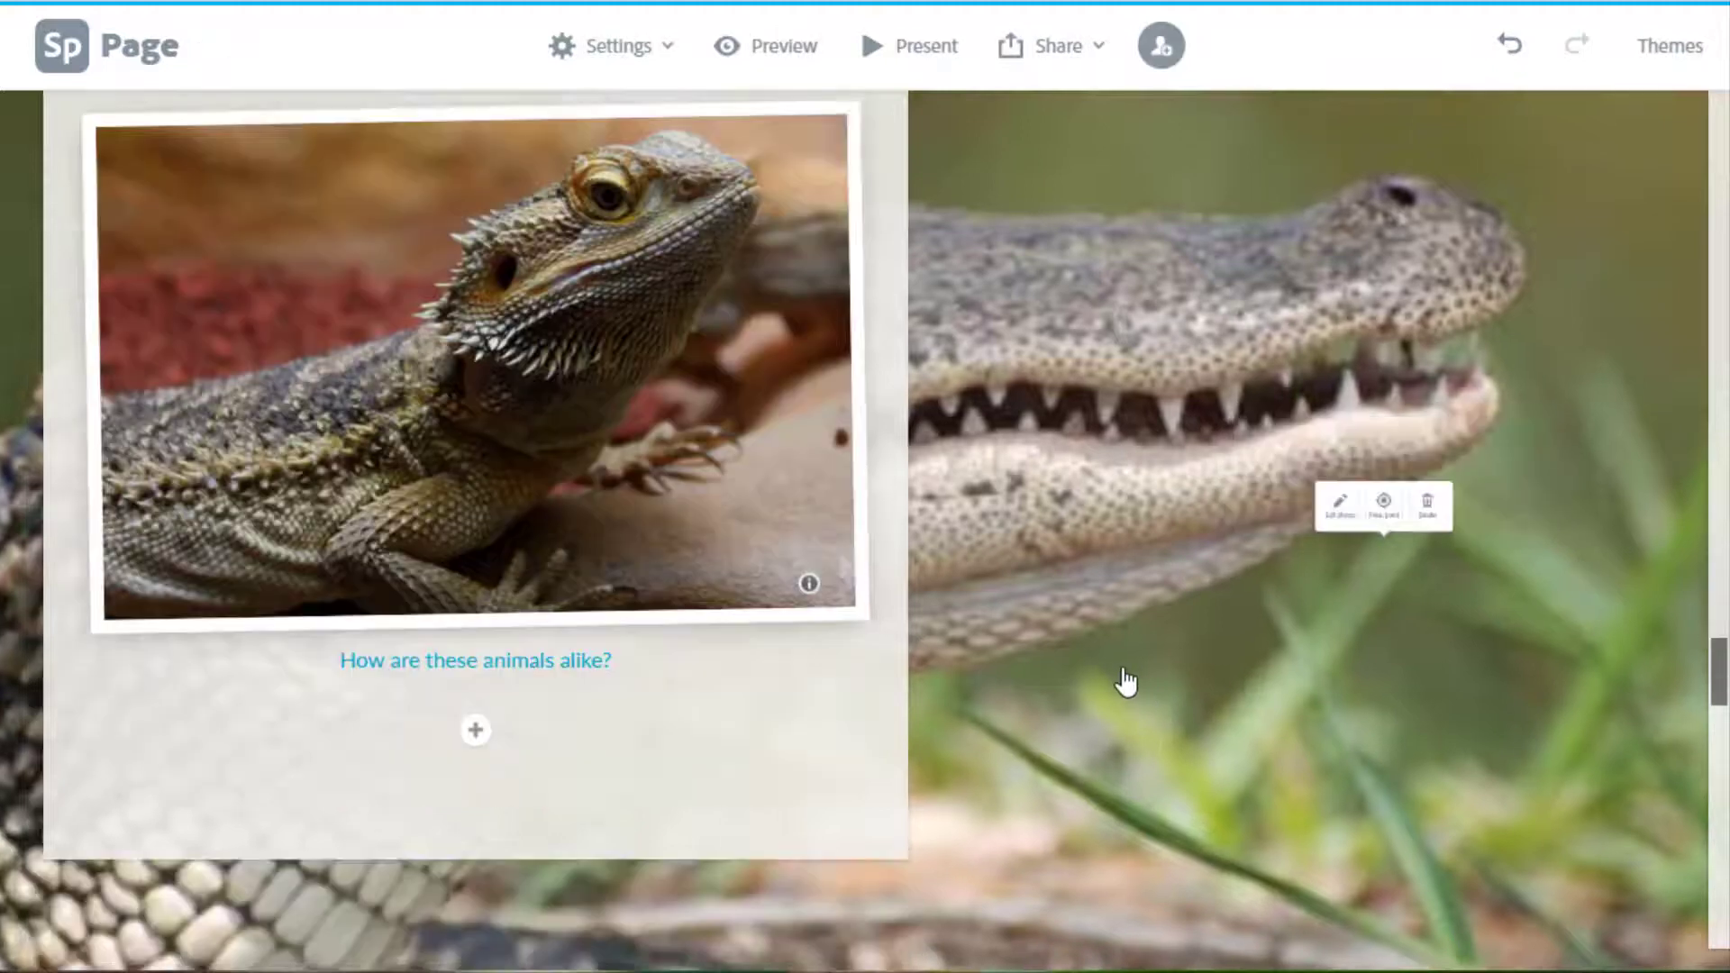
{"action": "scroll", "coordinate": [1122, 685], "scroll_direction": "up", "scroll_amount": 8}
{"action": "scroll", "coordinate": [1114, 649], "scroll_direction": "down", "scroll_amount": 10}
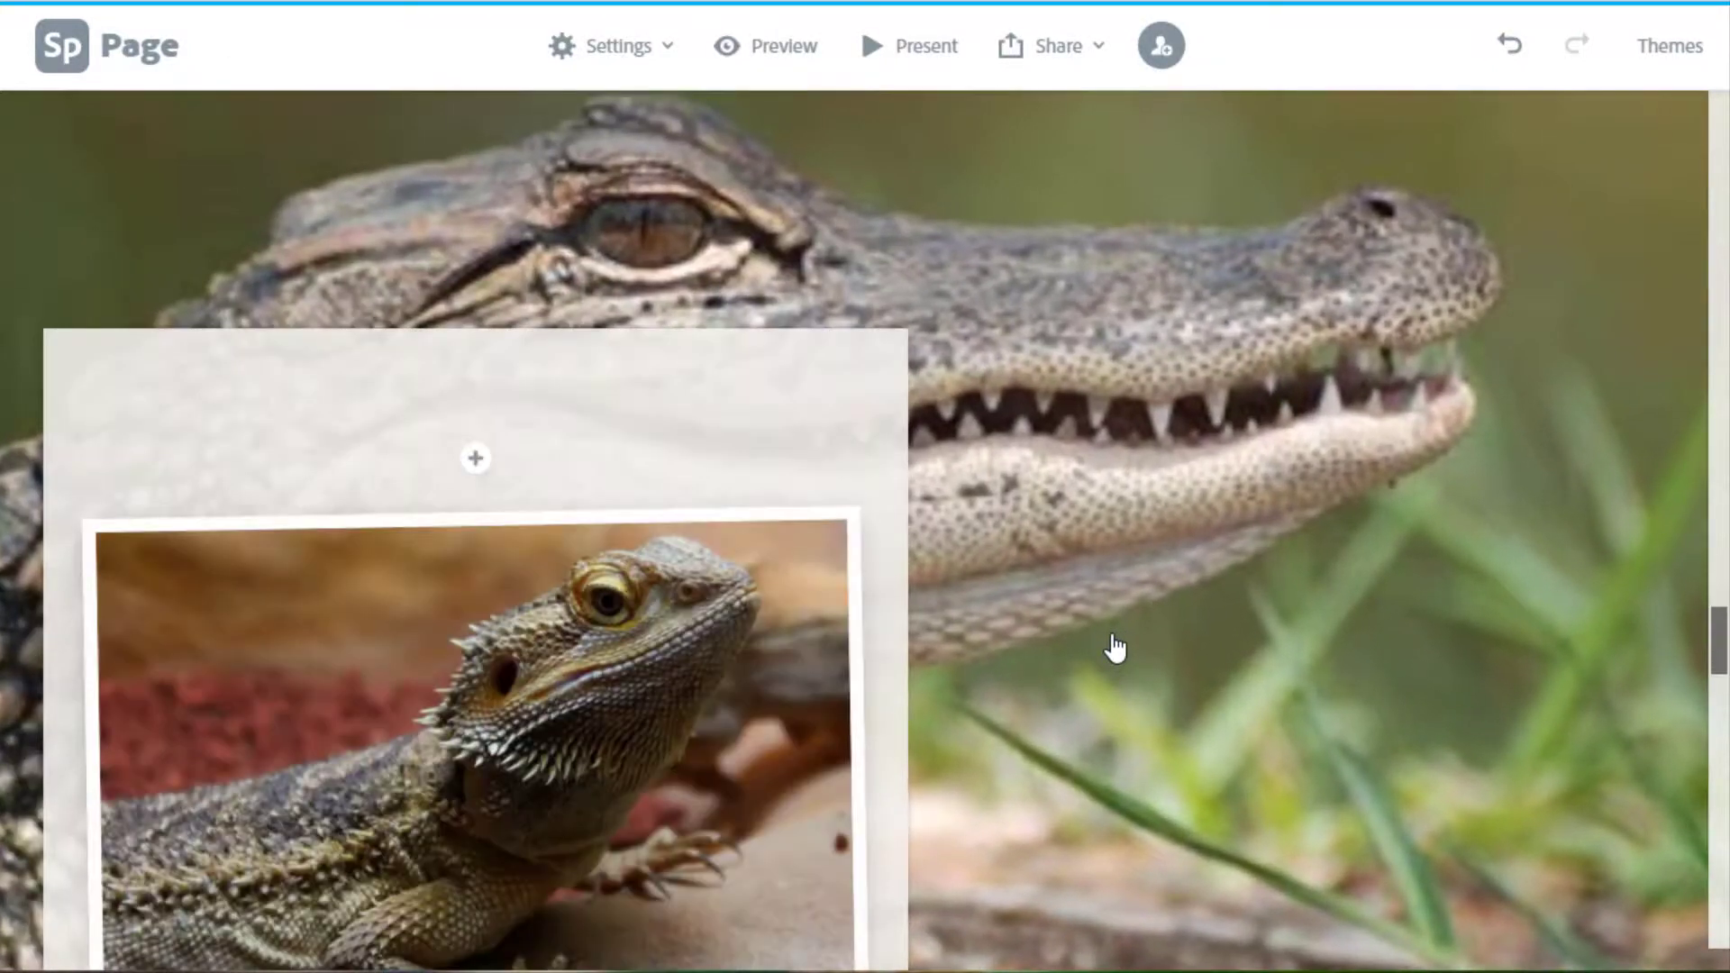
{"action": "scroll", "coordinate": [1111, 631], "scroll_direction": "down", "scroll_amount": 3}
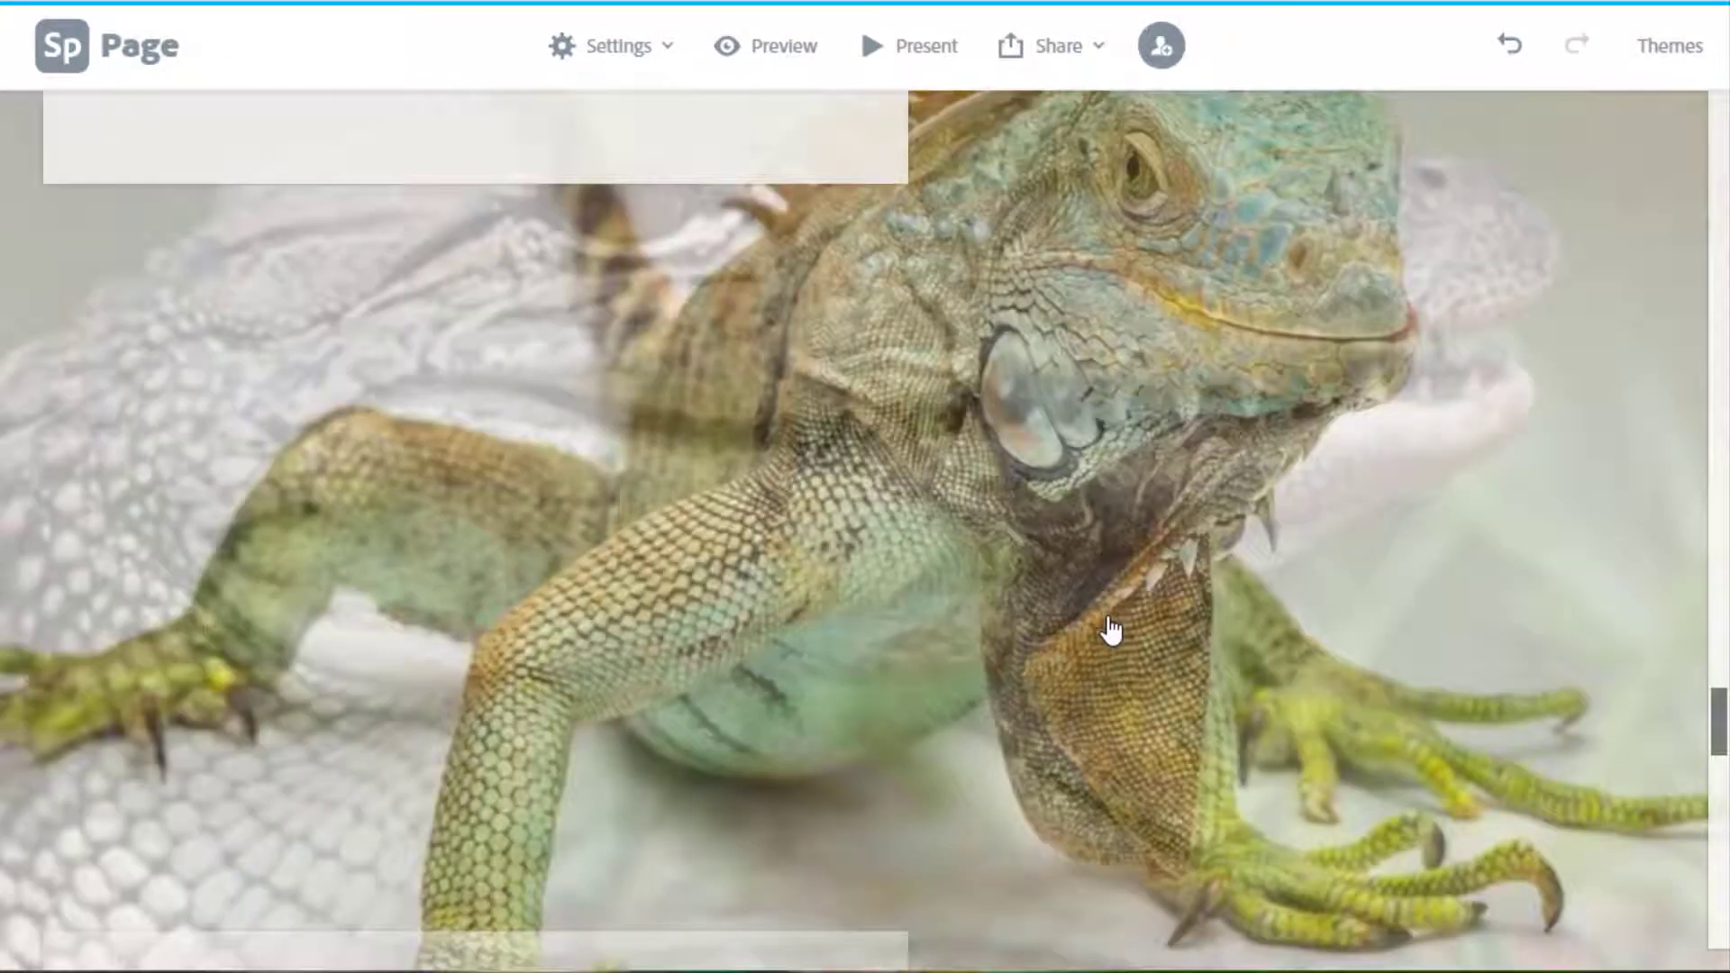
{"action": "scroll", "coordinate": [1111, 631], "scroll_direction": "down", "scroll_amount": 5}
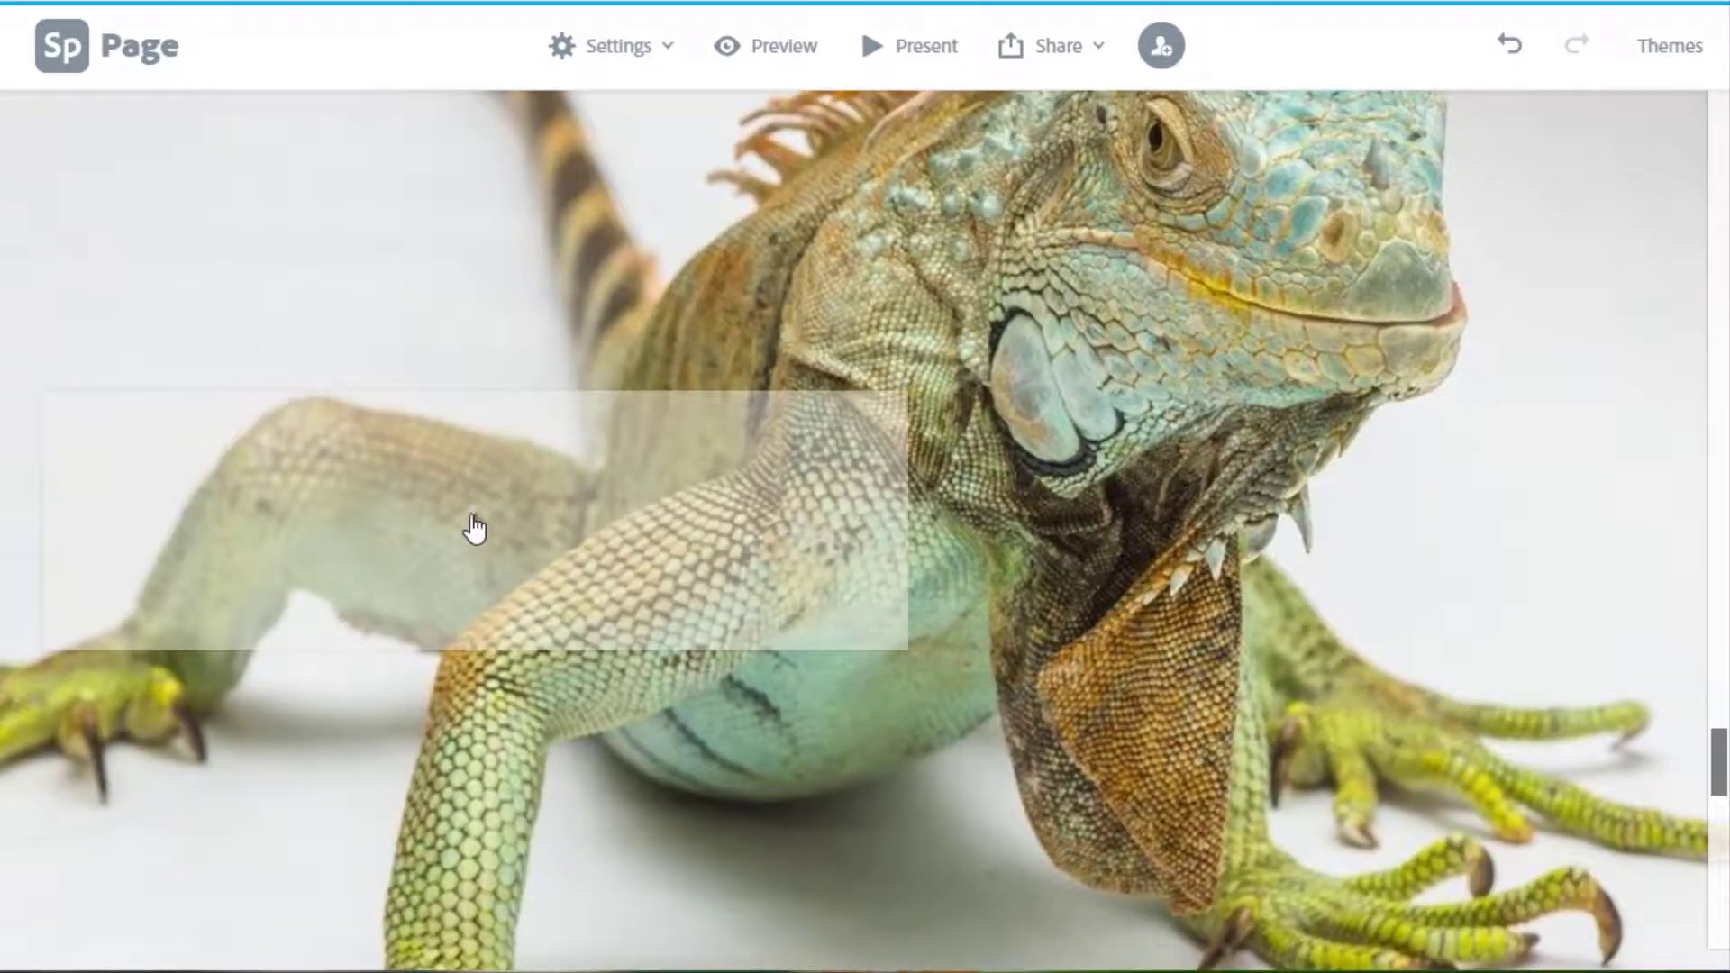
Embed the 'Bearded Dragons and Other Reptiles' YouTube video on the iguana slide.
{"action": "left_click", "coordinate": [473, 527]}
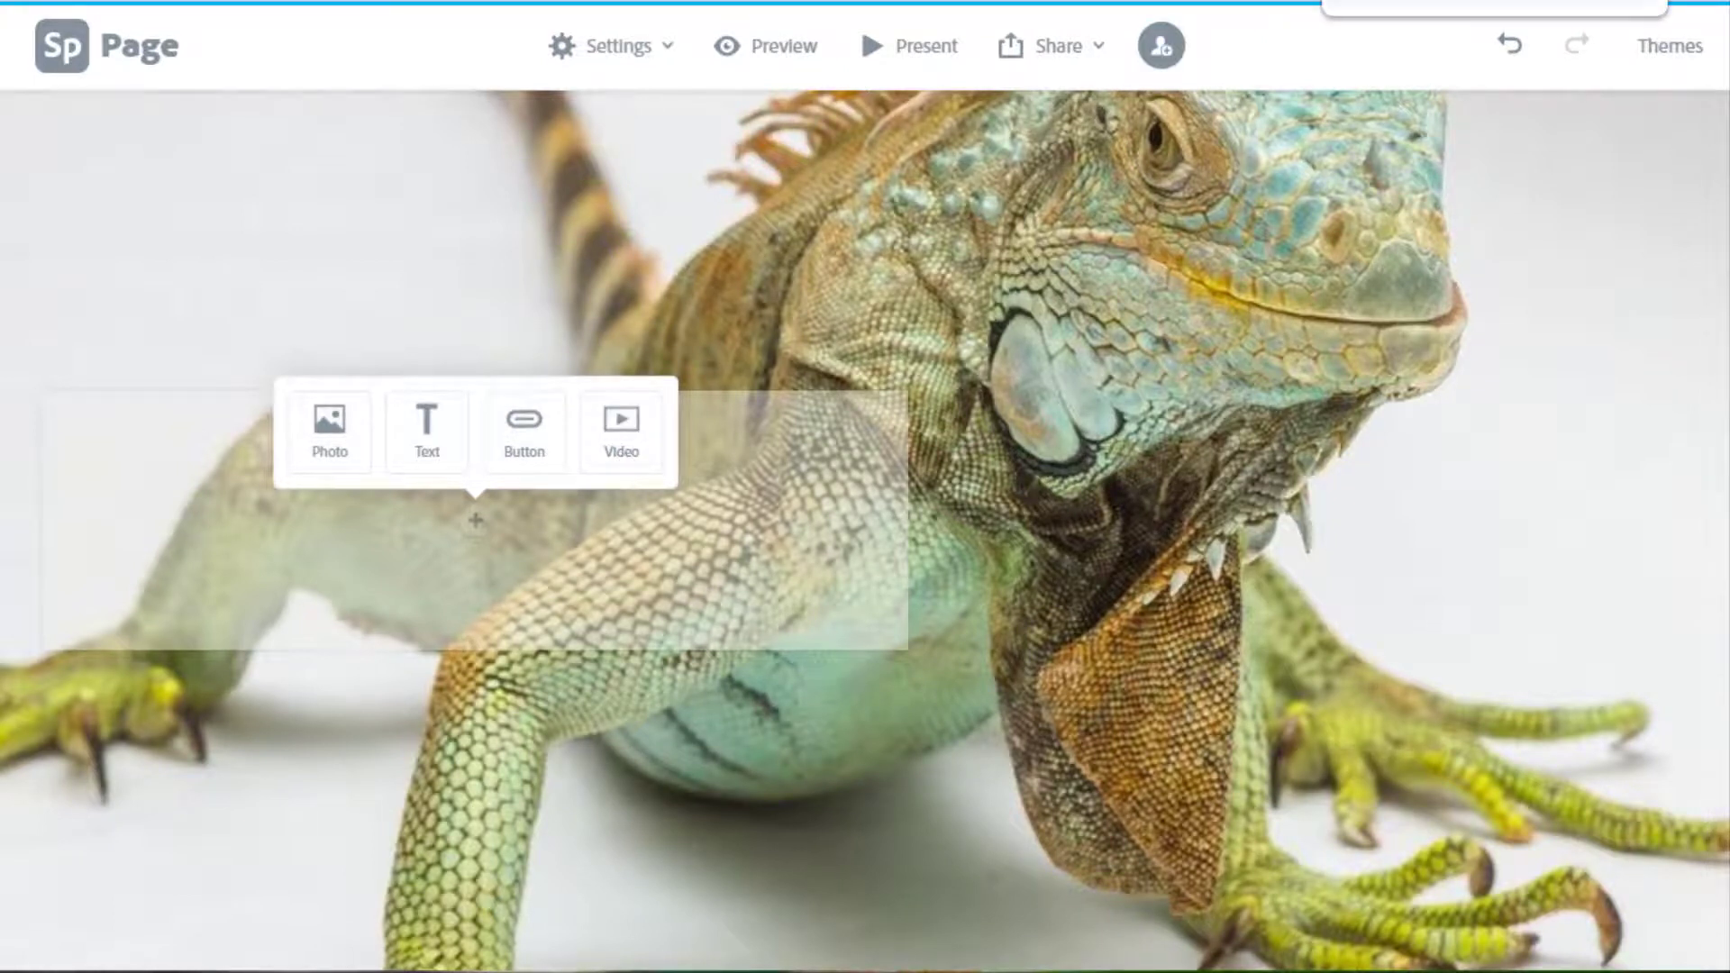
{"action": "left_click", "coordinate": [620, 426]}
{"action": "type", "text": "https://www.youtube.com/watch?v=fJLfxQ2QQYo"}
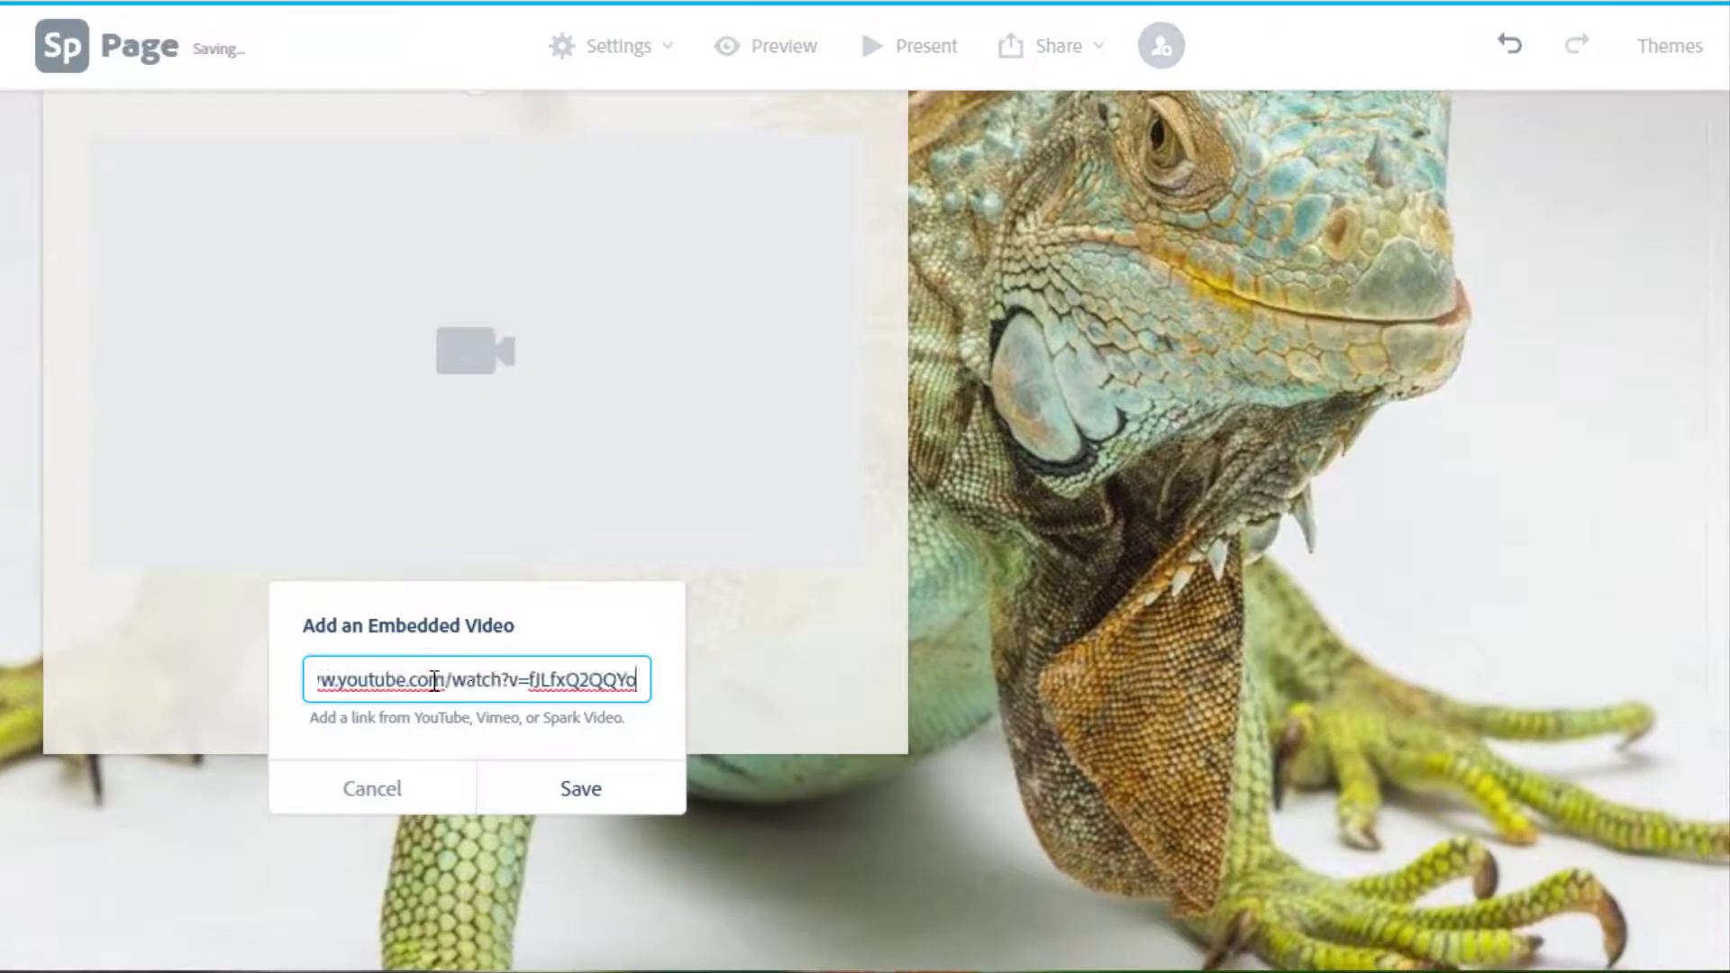
{"action": "left_click", "coordinate": [629, 800]}
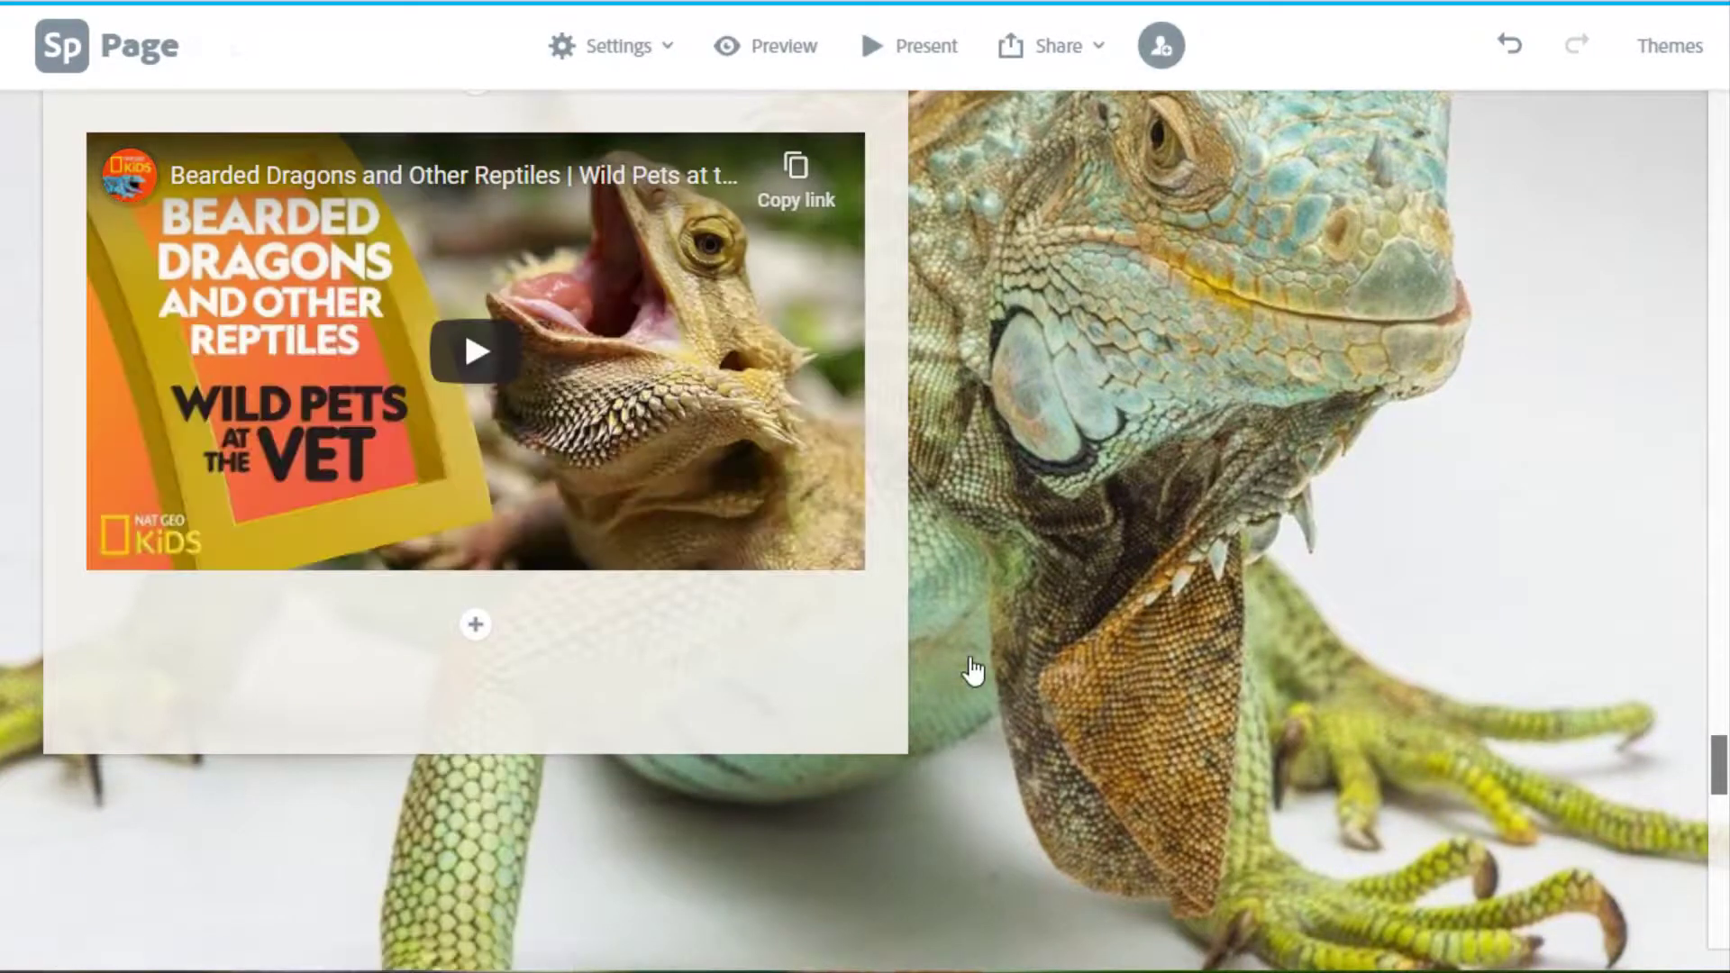
{"action": "scroll", "coordinate": [973, 672], "scroll_direction": "up", "scroll_amount": 3}
{"action": "scroll", "coordinate": [973, 667], "scroll_direction": "up", "scroll_amount": 3}
{"action": "scroll", "coordinate": [976, 653], "scroll_direction": "down", "scroll_amount": 6}
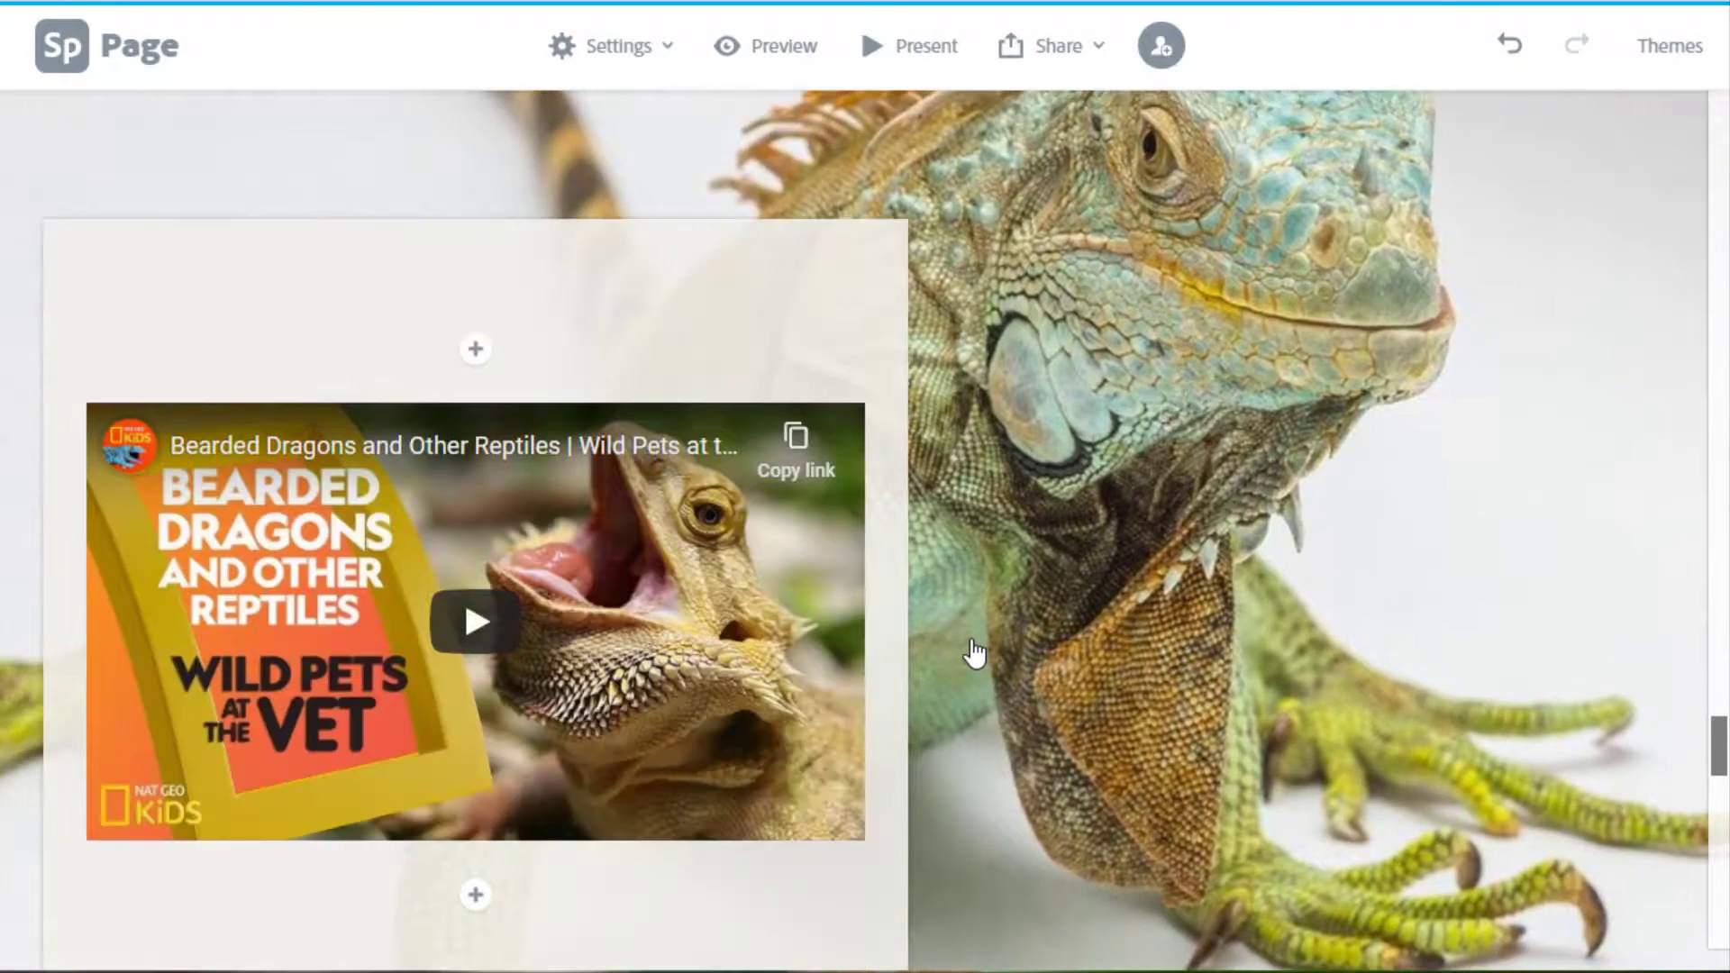
{"action": "scroll", "coordinate": [978, 642], "scroll_direction": "down", "scroll_amount": 5}
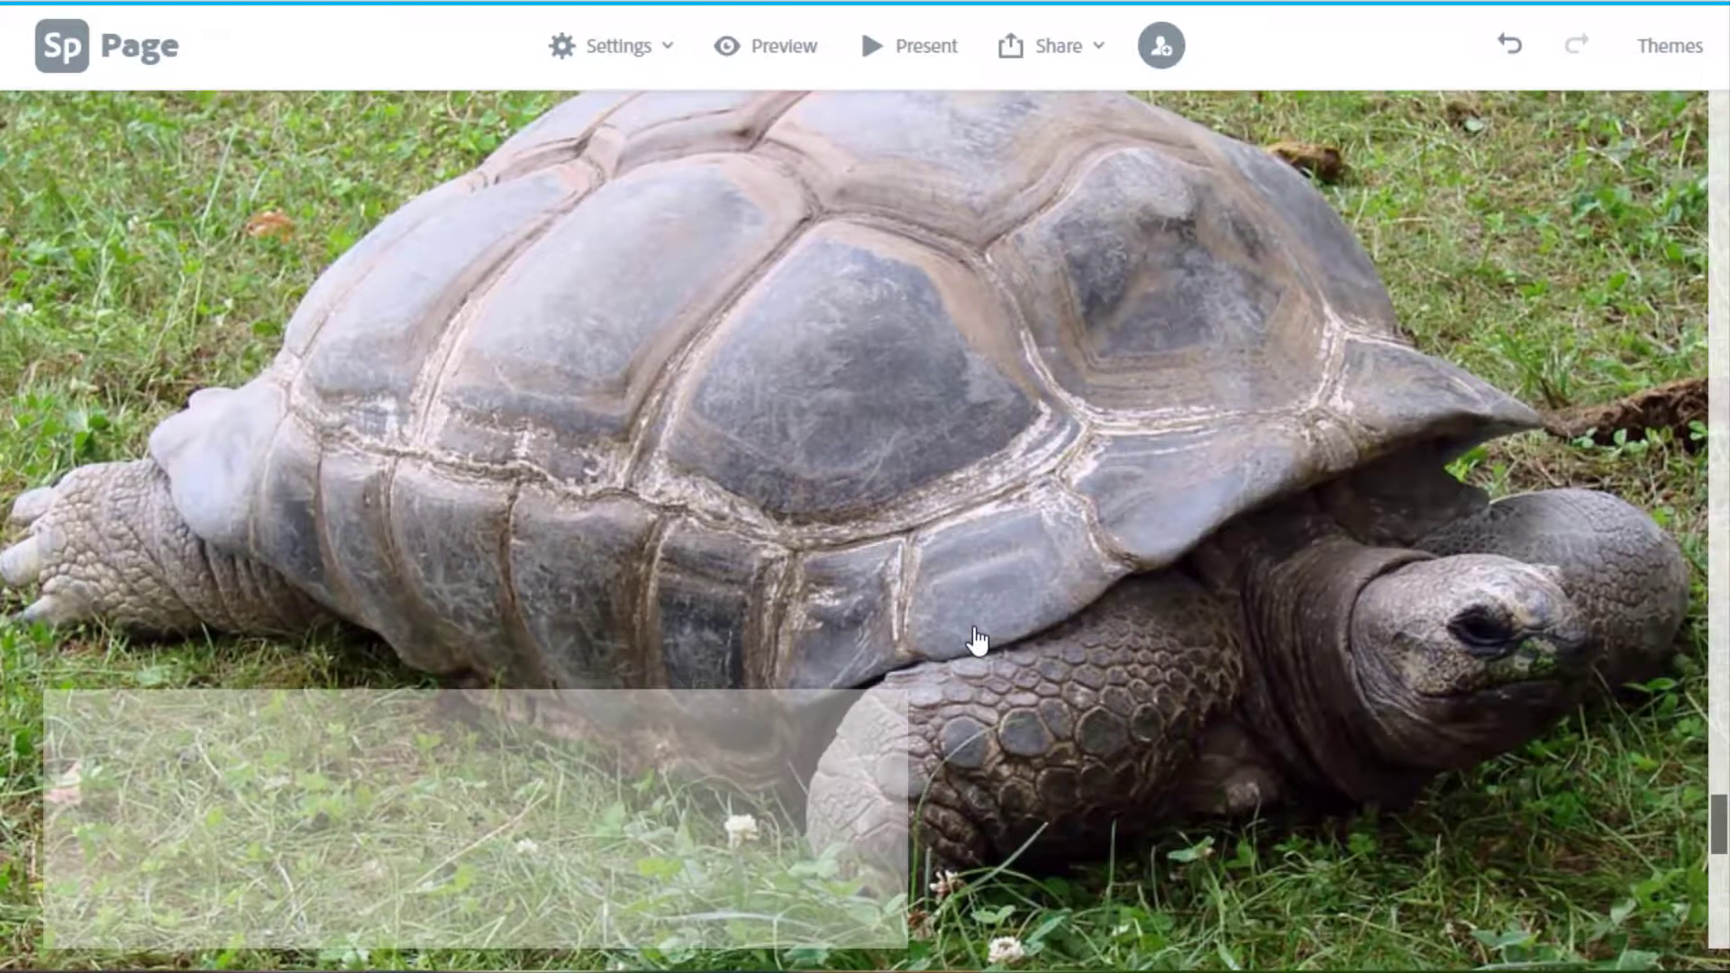
{"action": "scroll", "coordinate": [978, 641], "scroll_direction": "down", "scroll_amount": 2}
Add a centred 'Learn More About Turtles' button linking to nationalgeographic.com on the tortoise slide.
{"action": "mouse_move", "coordinate": [471, 698]}
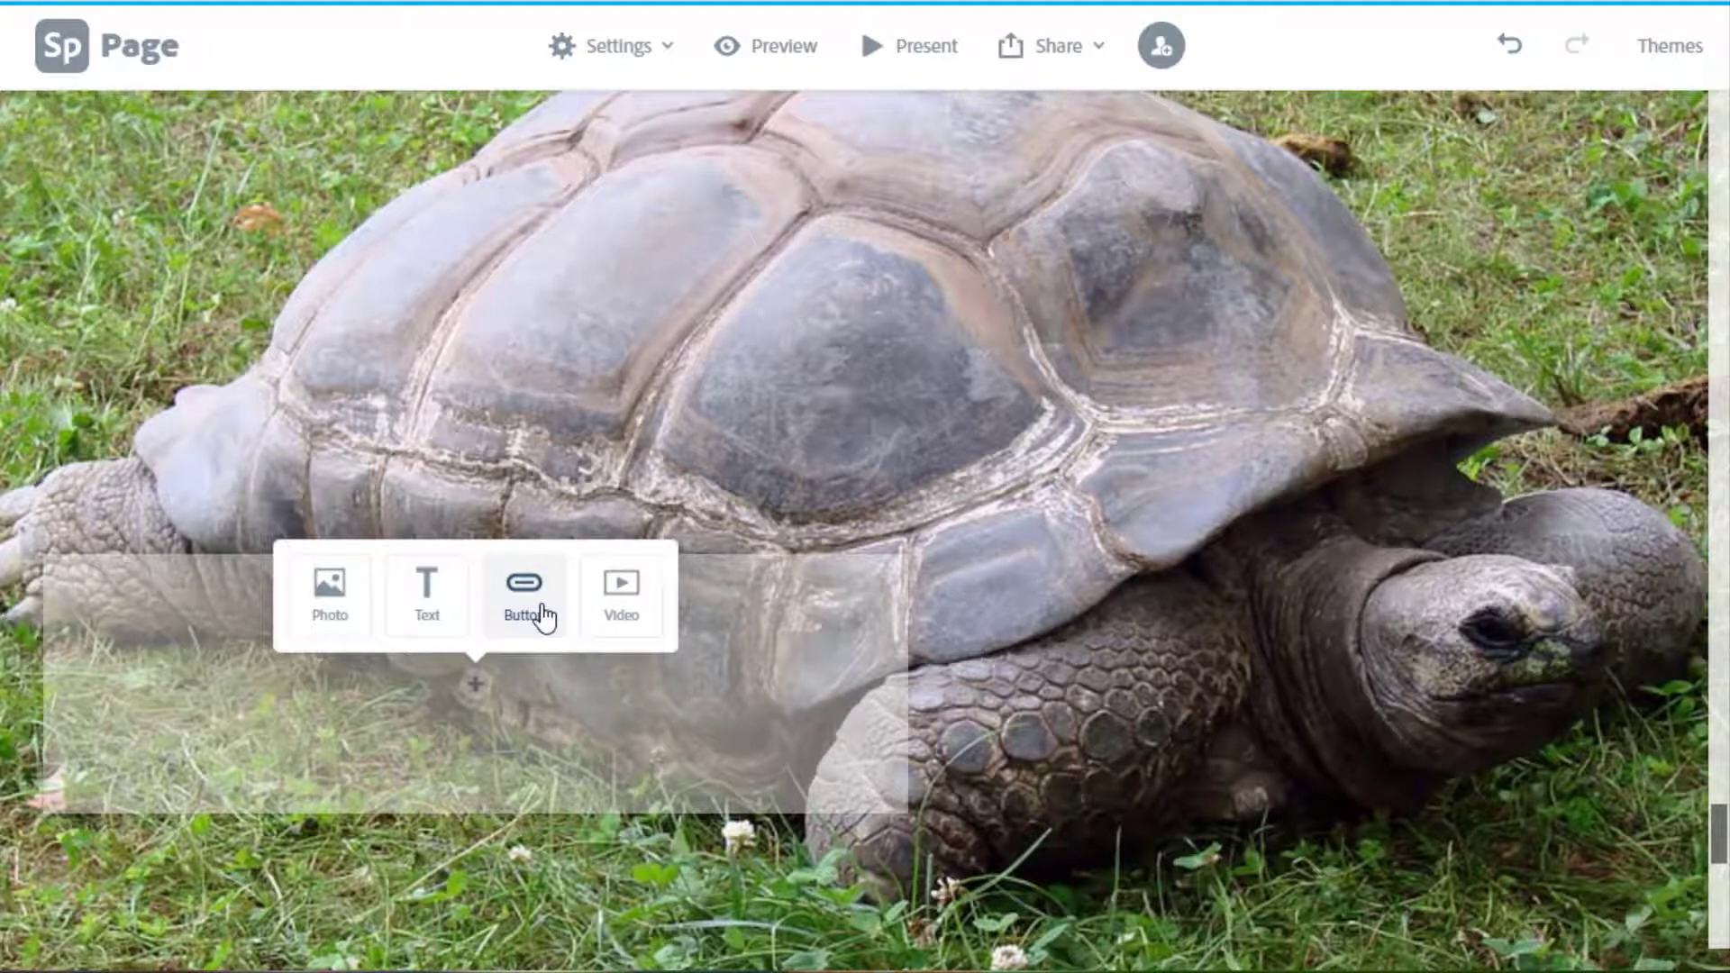
{"action": "left_click", "coordinate": [526, 618]}
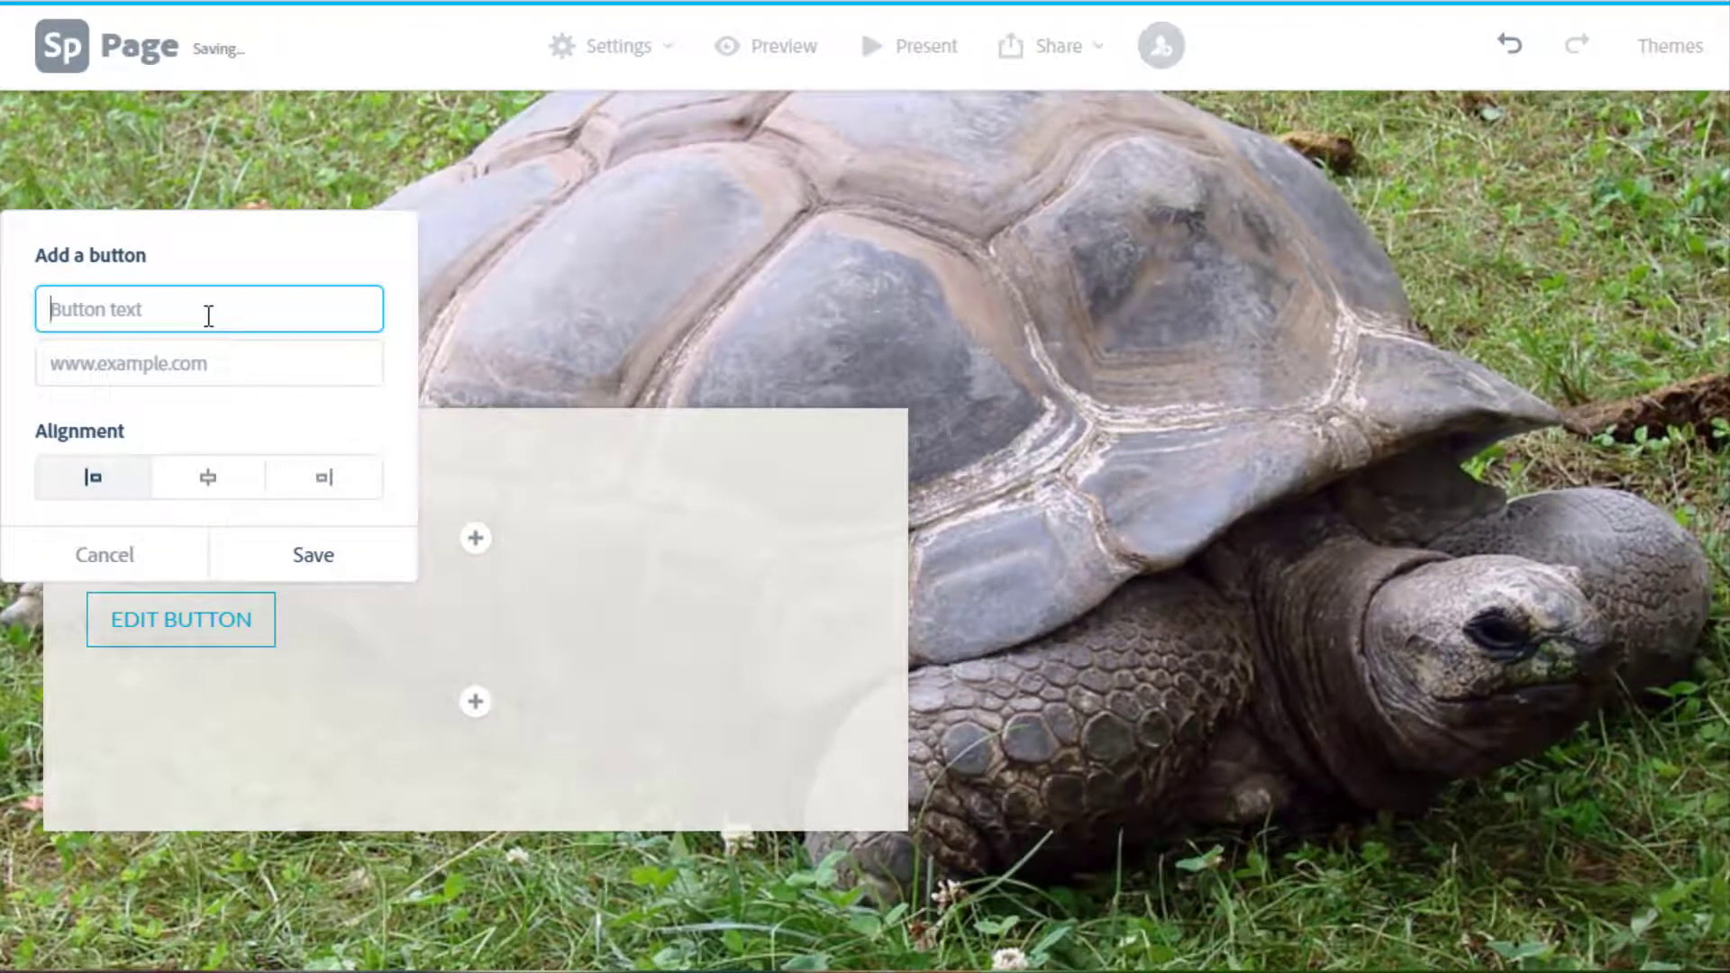
{"action": "left_click", "coordinate": [105, 356]}
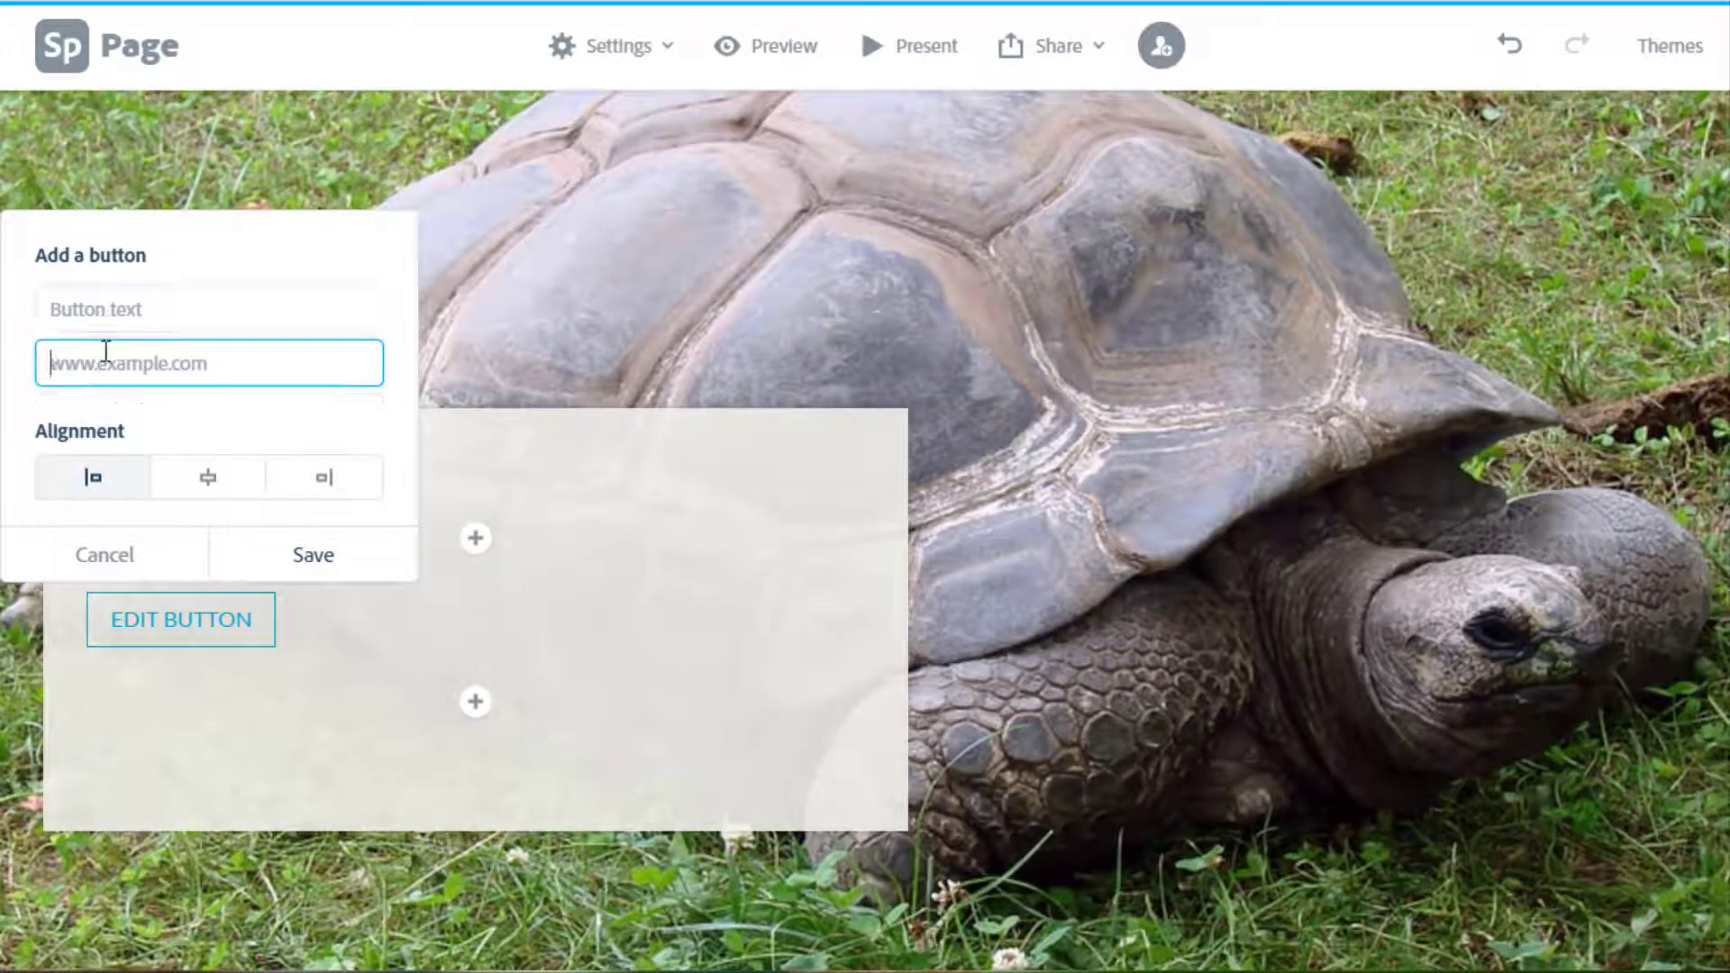
{"action": "key", "text": "ctrl+v"}
{"action": "left_click", "coordinate": [145, 311]}
{"action": "type", "text": "Lea"}
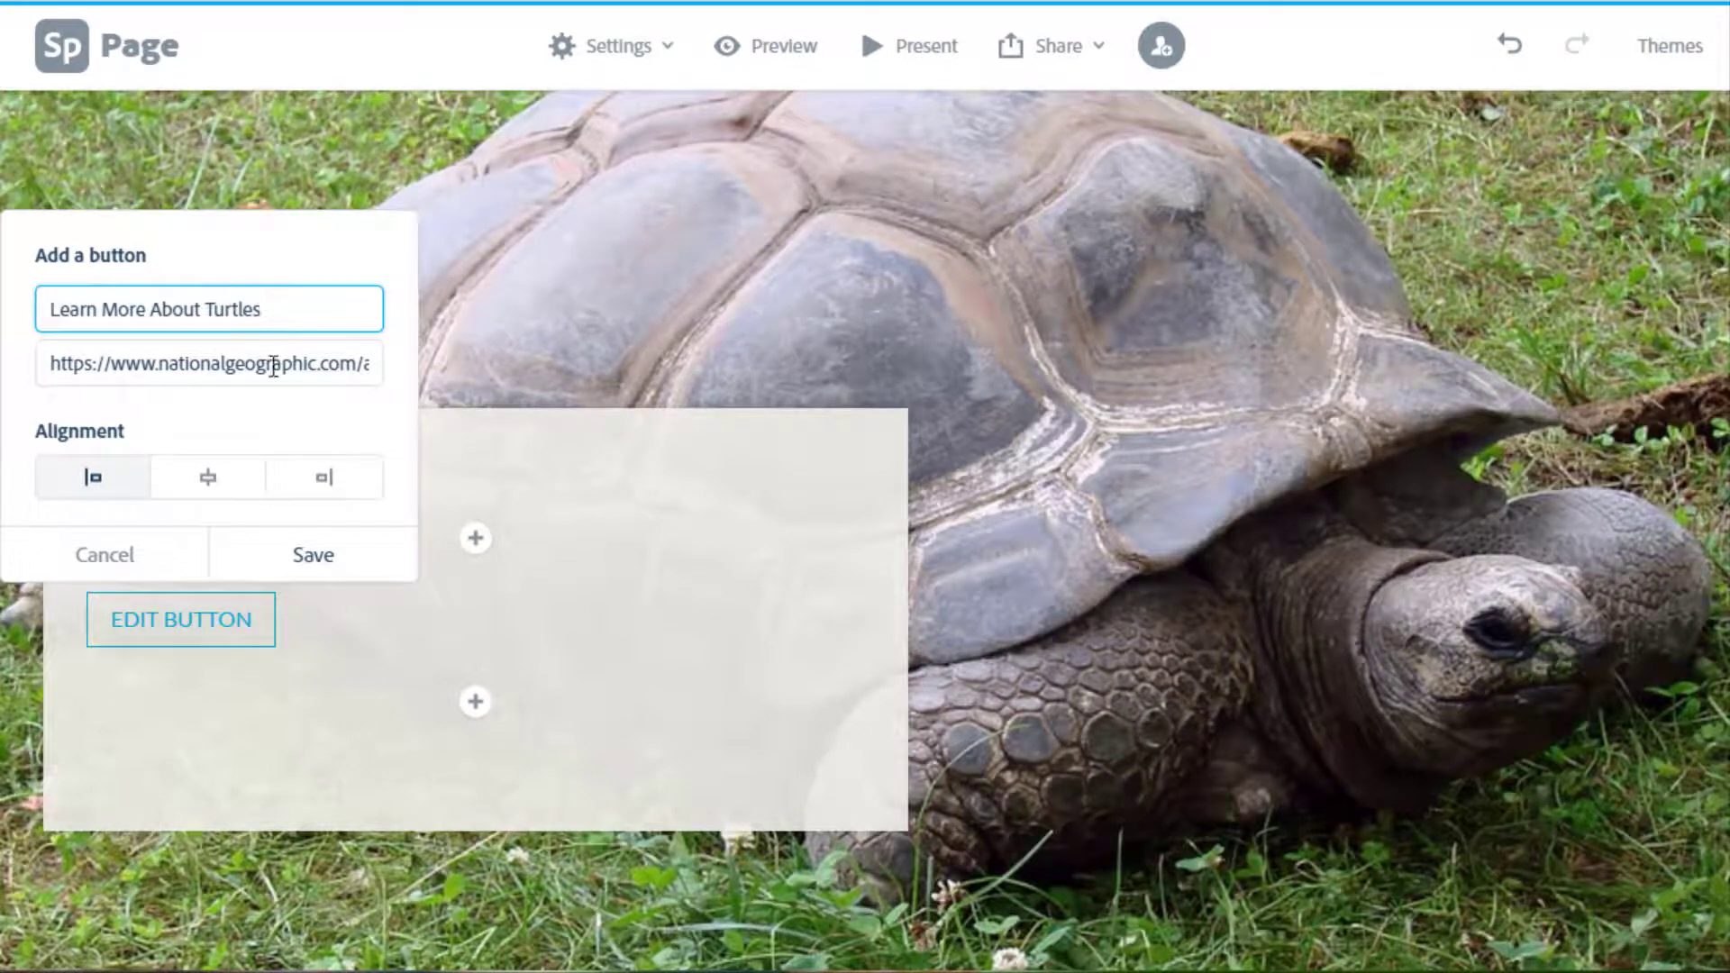
{"action": "left_click", "coordinate": [208, 478]}
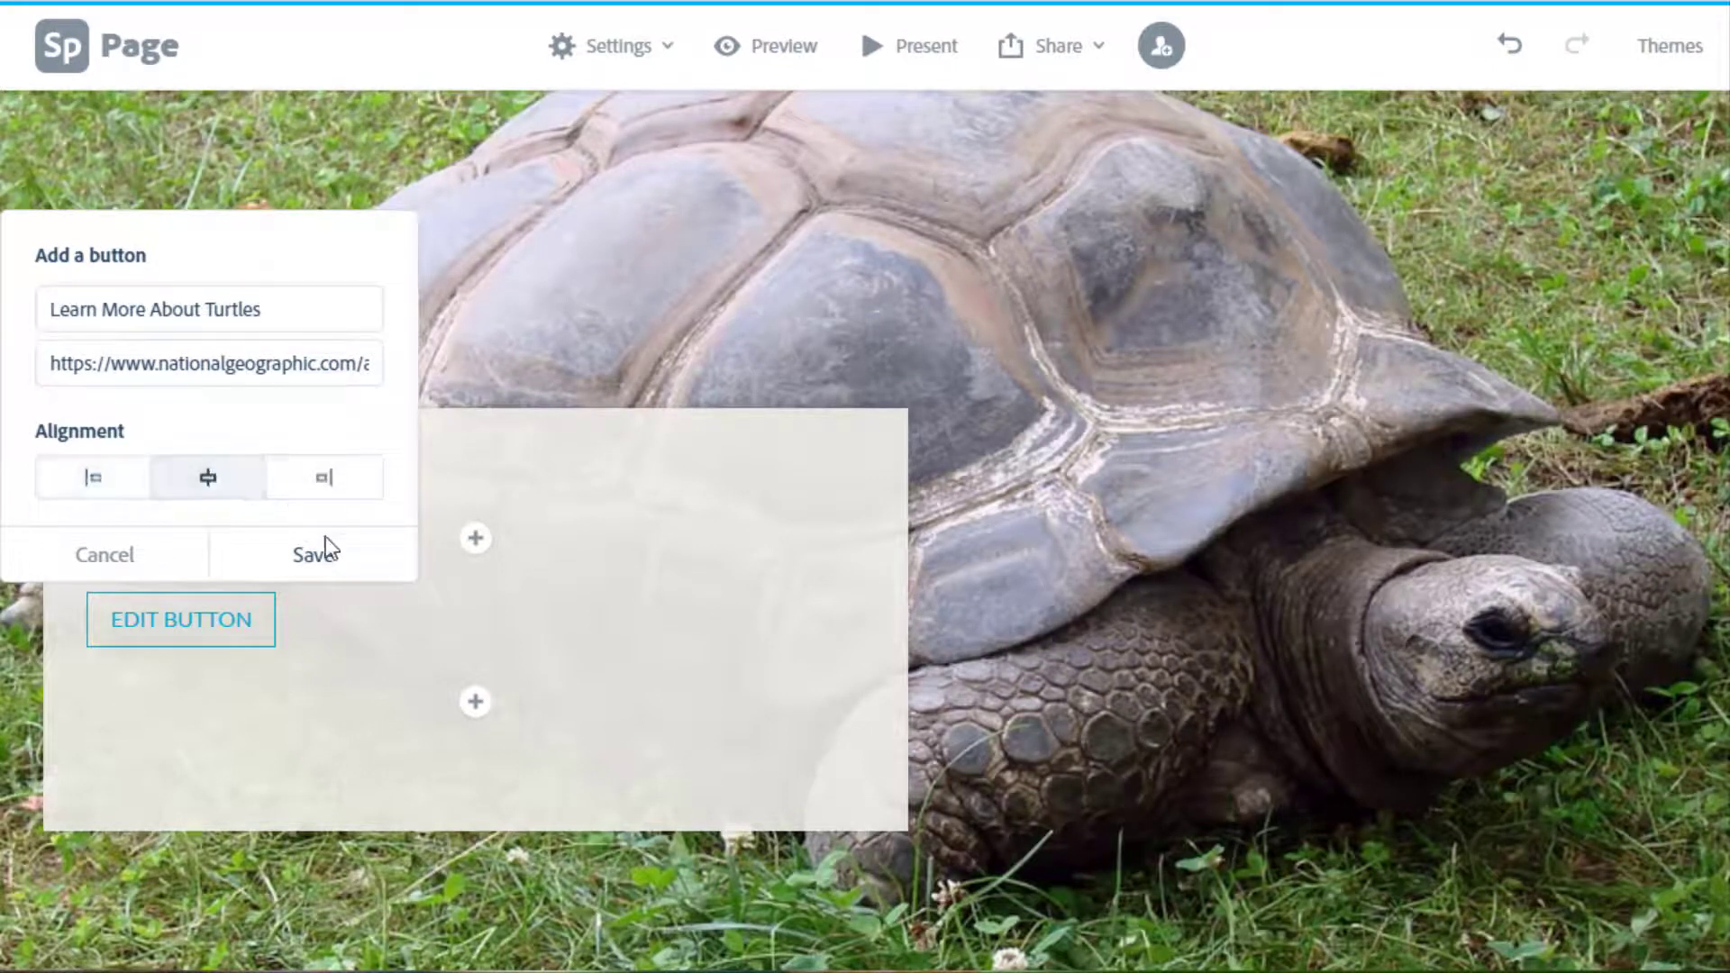
{"action": "left_click", "coordinate": [320, 544]}
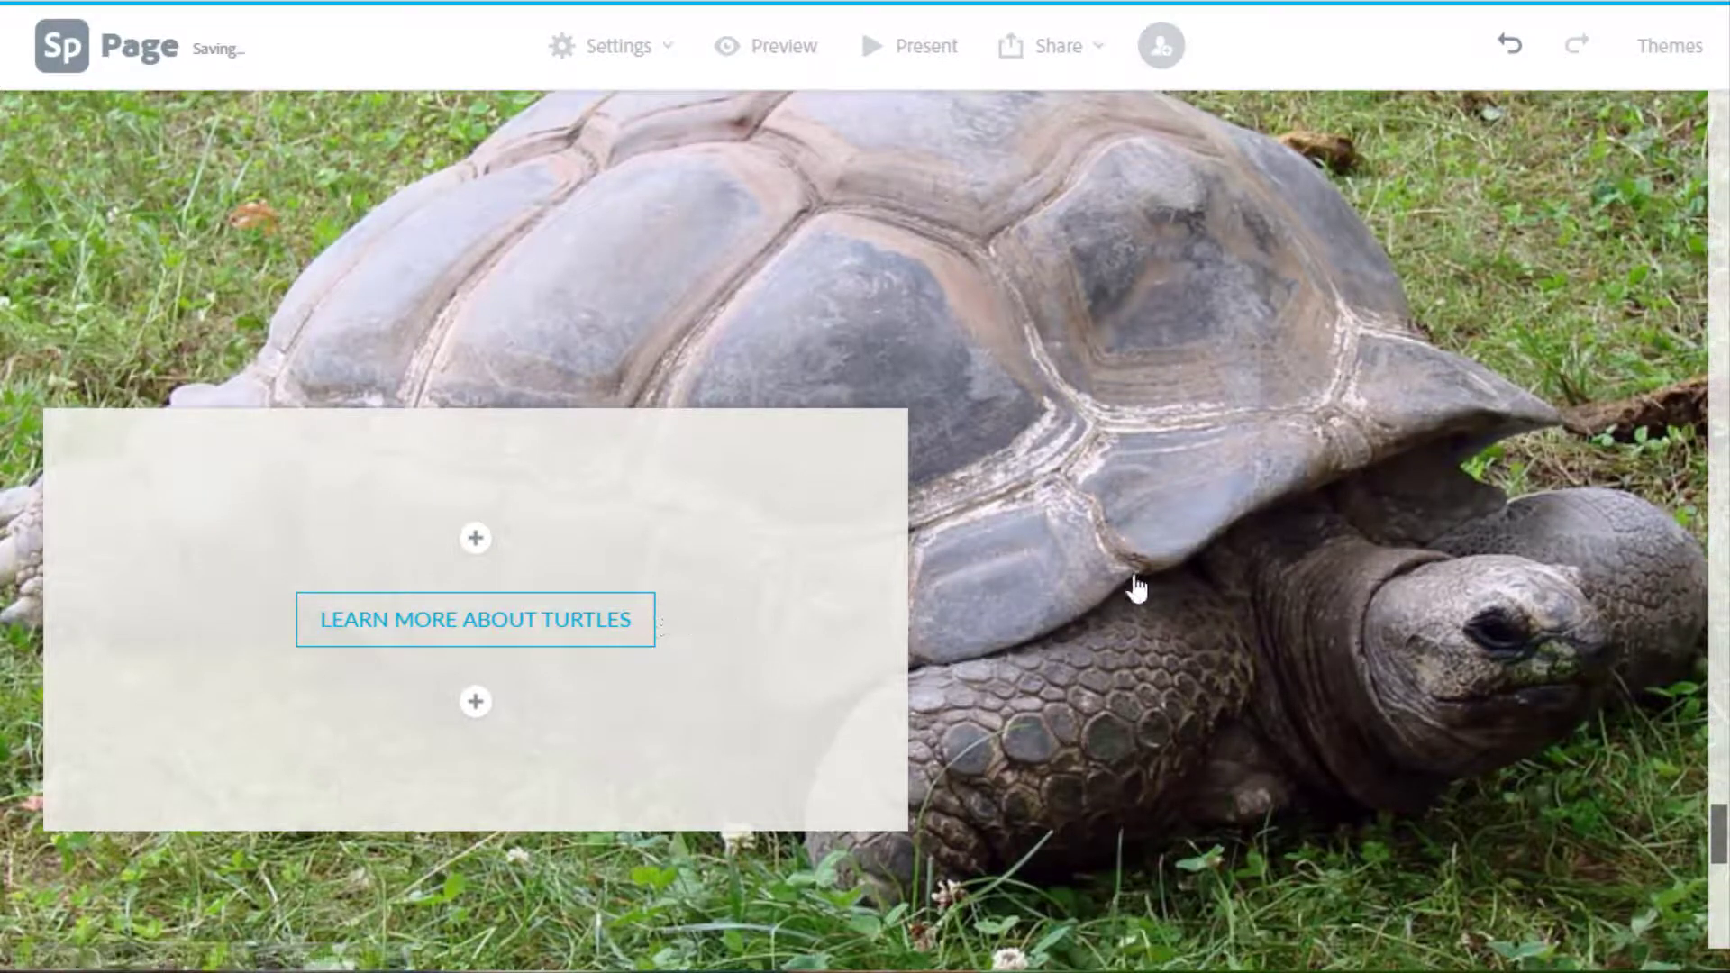
{"action": "scroll", "coordinate": [1137, 588], "scroll_direction": "down", "scroll_amount": 1}
{"action": "scroll", "coordinate": [1137, 587], "scroll_direction": "down", "scroll_amount": 8}
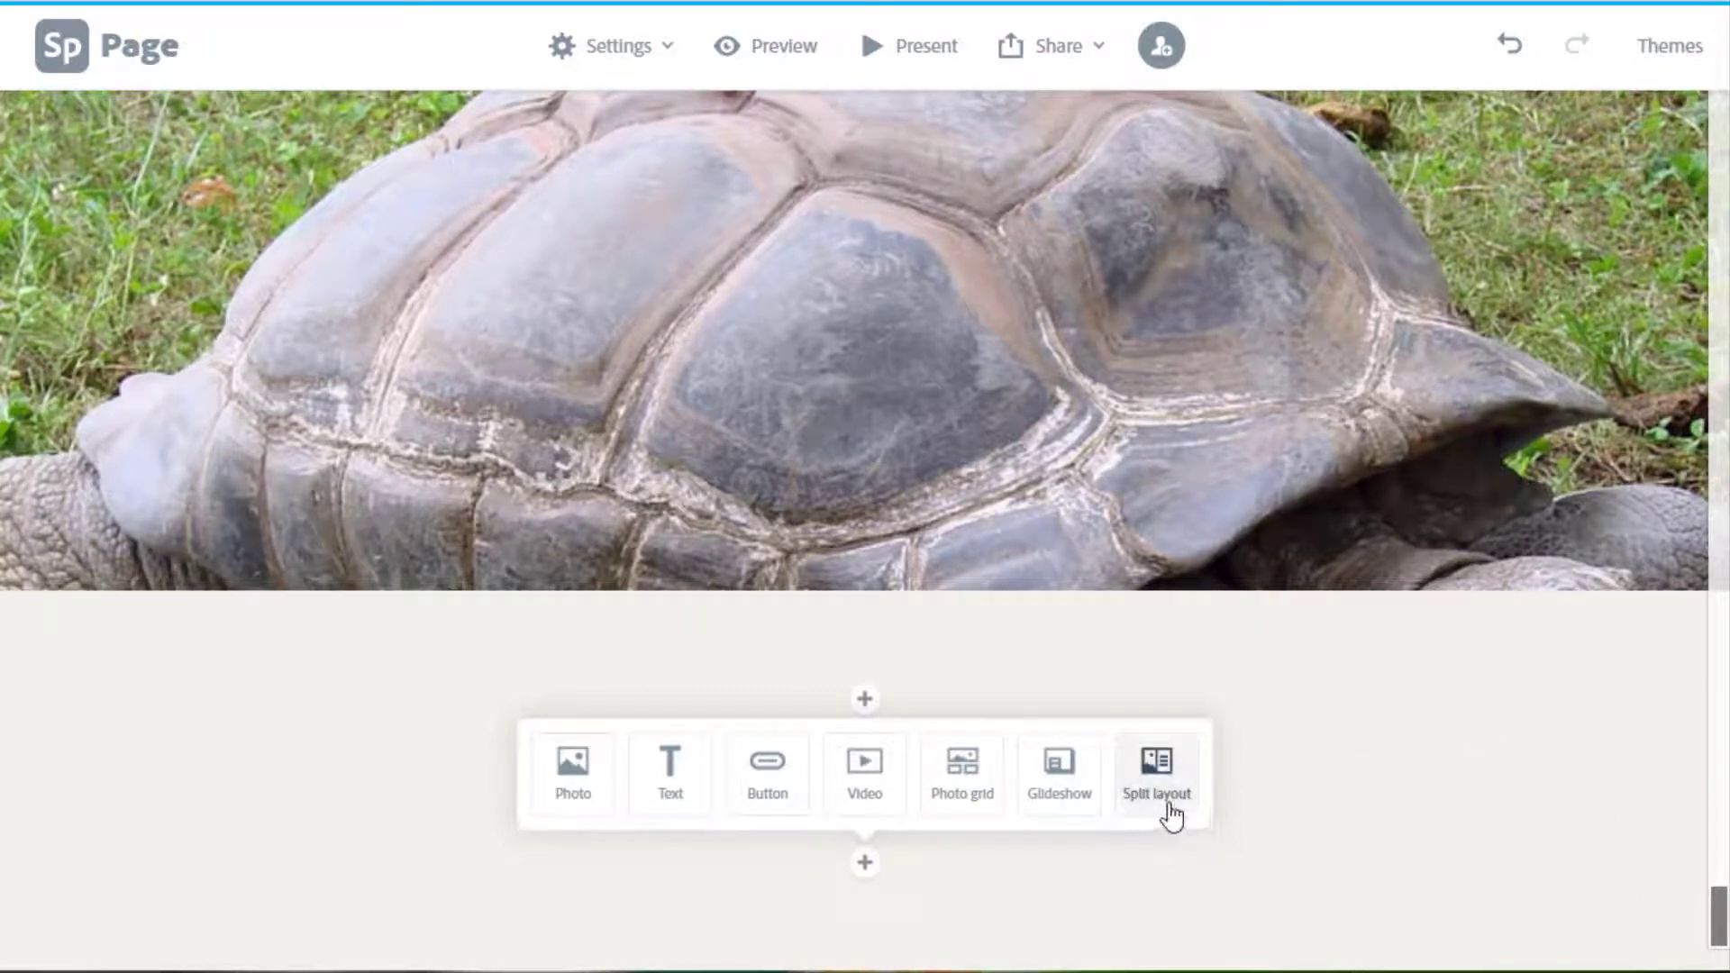
Dismiss the open content choices and insert an empty split layout above the reptiles button.
{"action": "left_click_drag", "start_coordinate": [1722, 928], "coordinate": [1722, 432]}
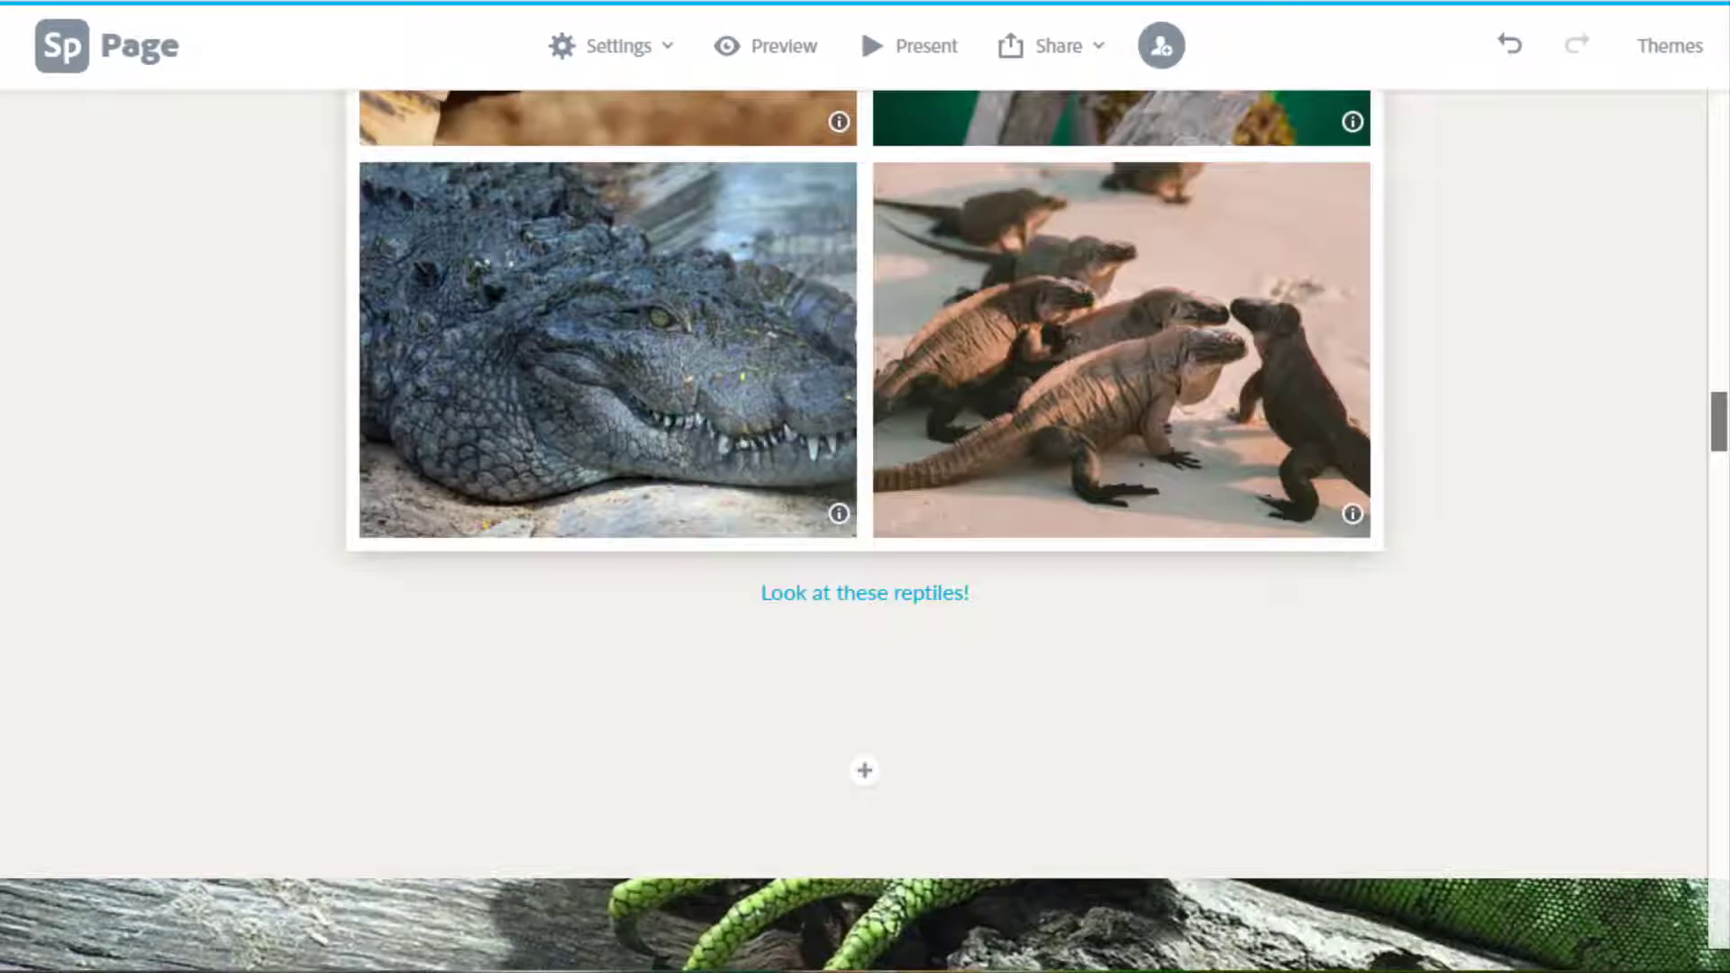
{"action": "left_click", "coordinate": [1719, 126]}
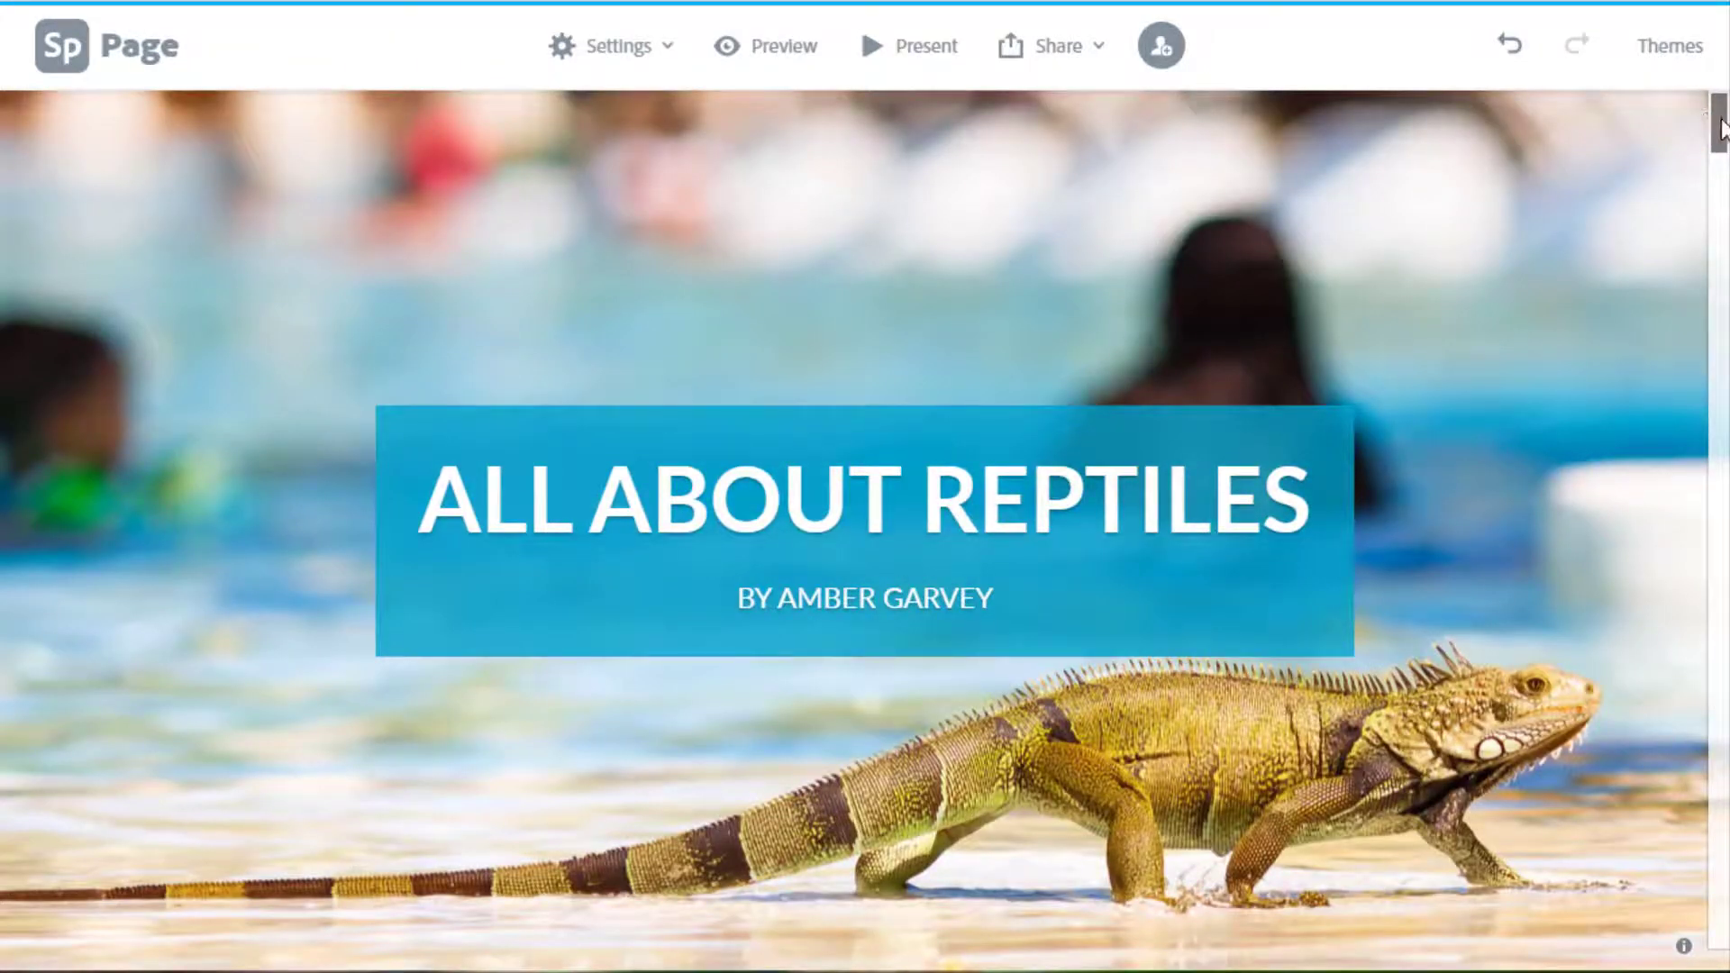
{"action": "left_click_drag", "start_coordinate": [1722, 126], "coordinate": [1720, 957]}
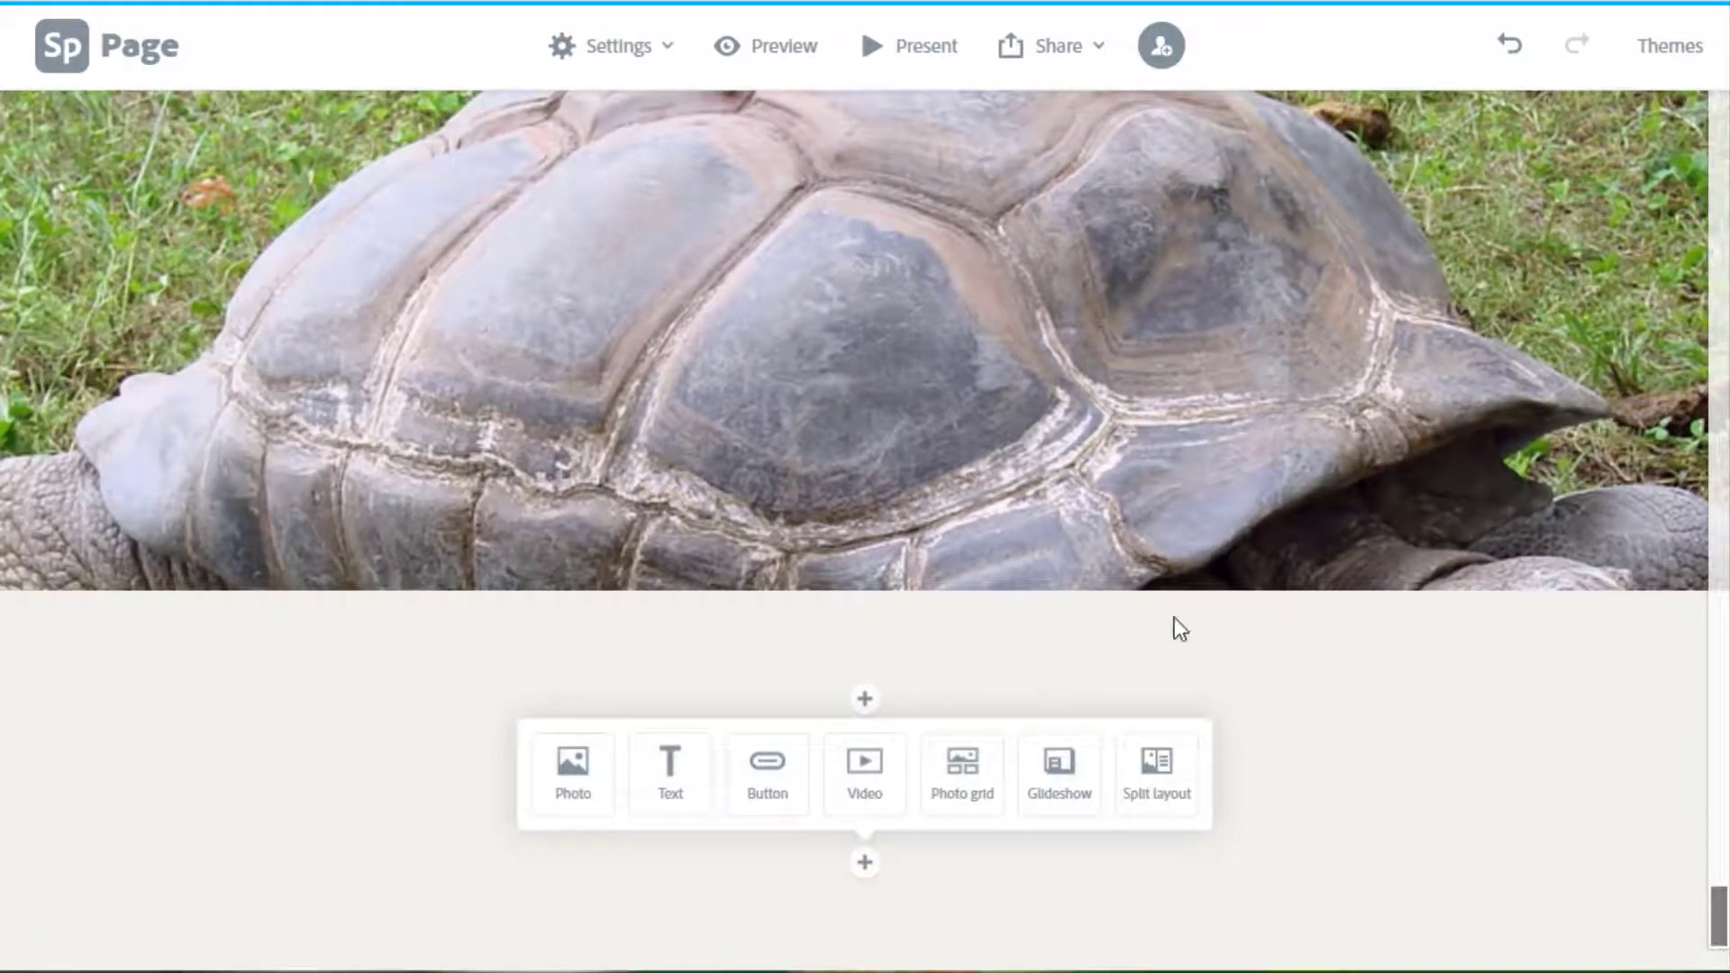
{"action": "left_click", "coordinate": [1349, 665]}
{"action": "left_click", "coordinate": [865, 699]}
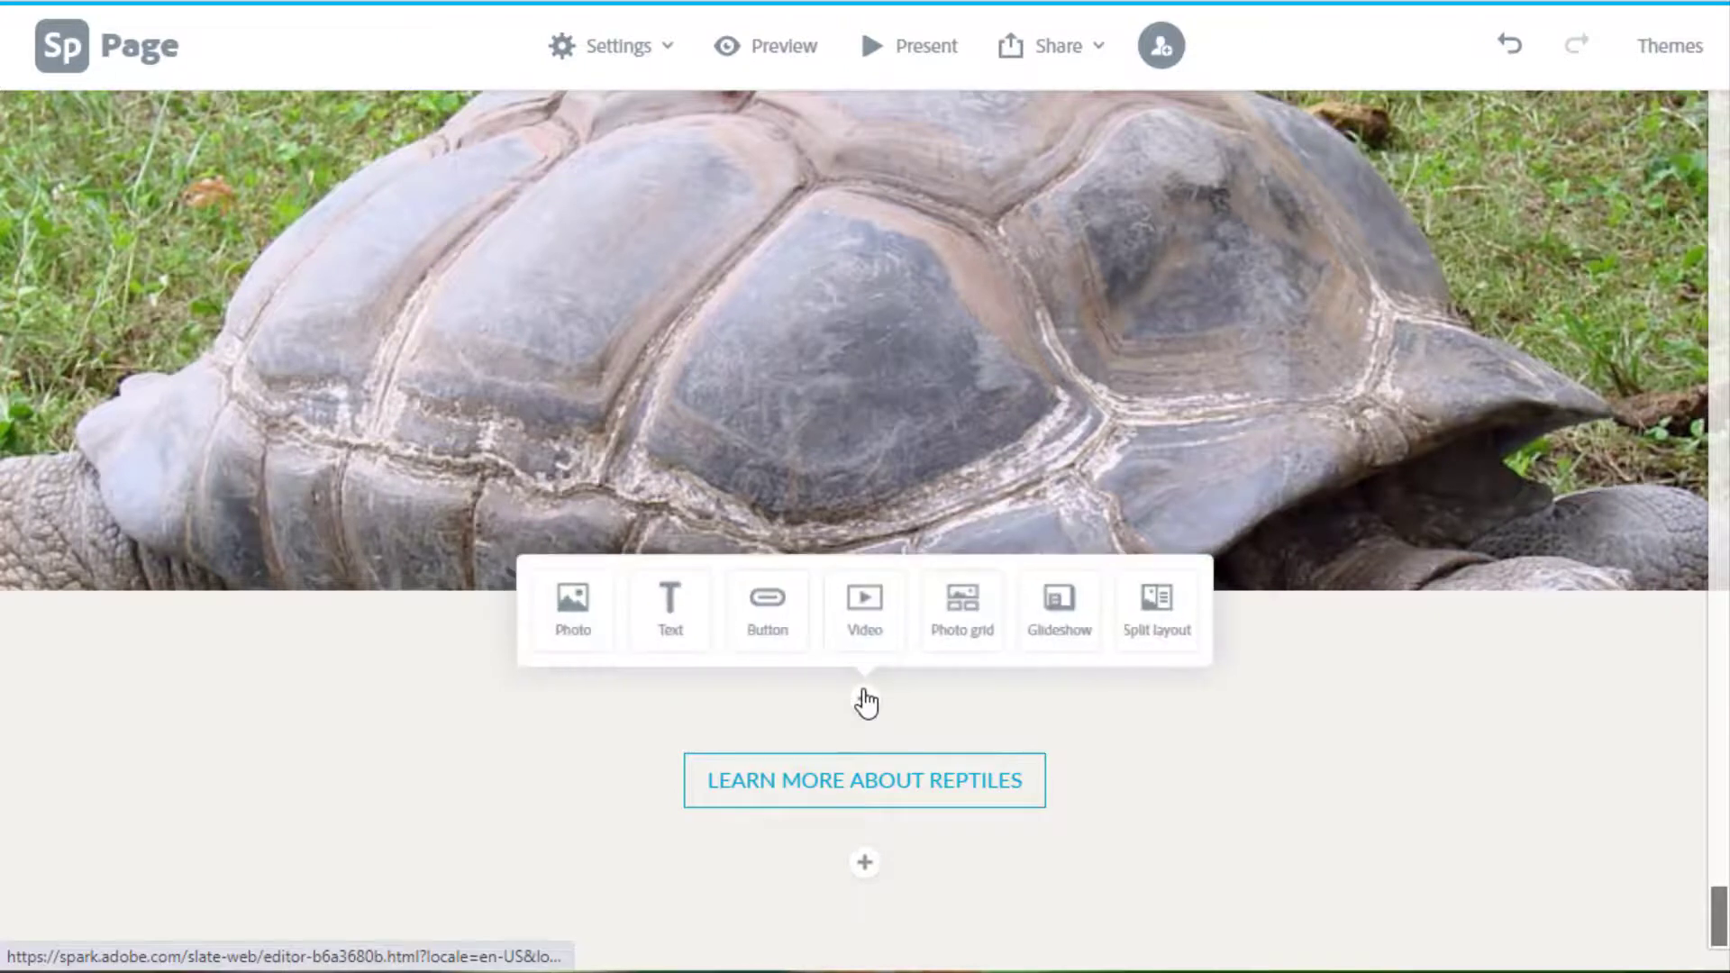
{"action": "left_click", "coordinate": [1162, 635]}
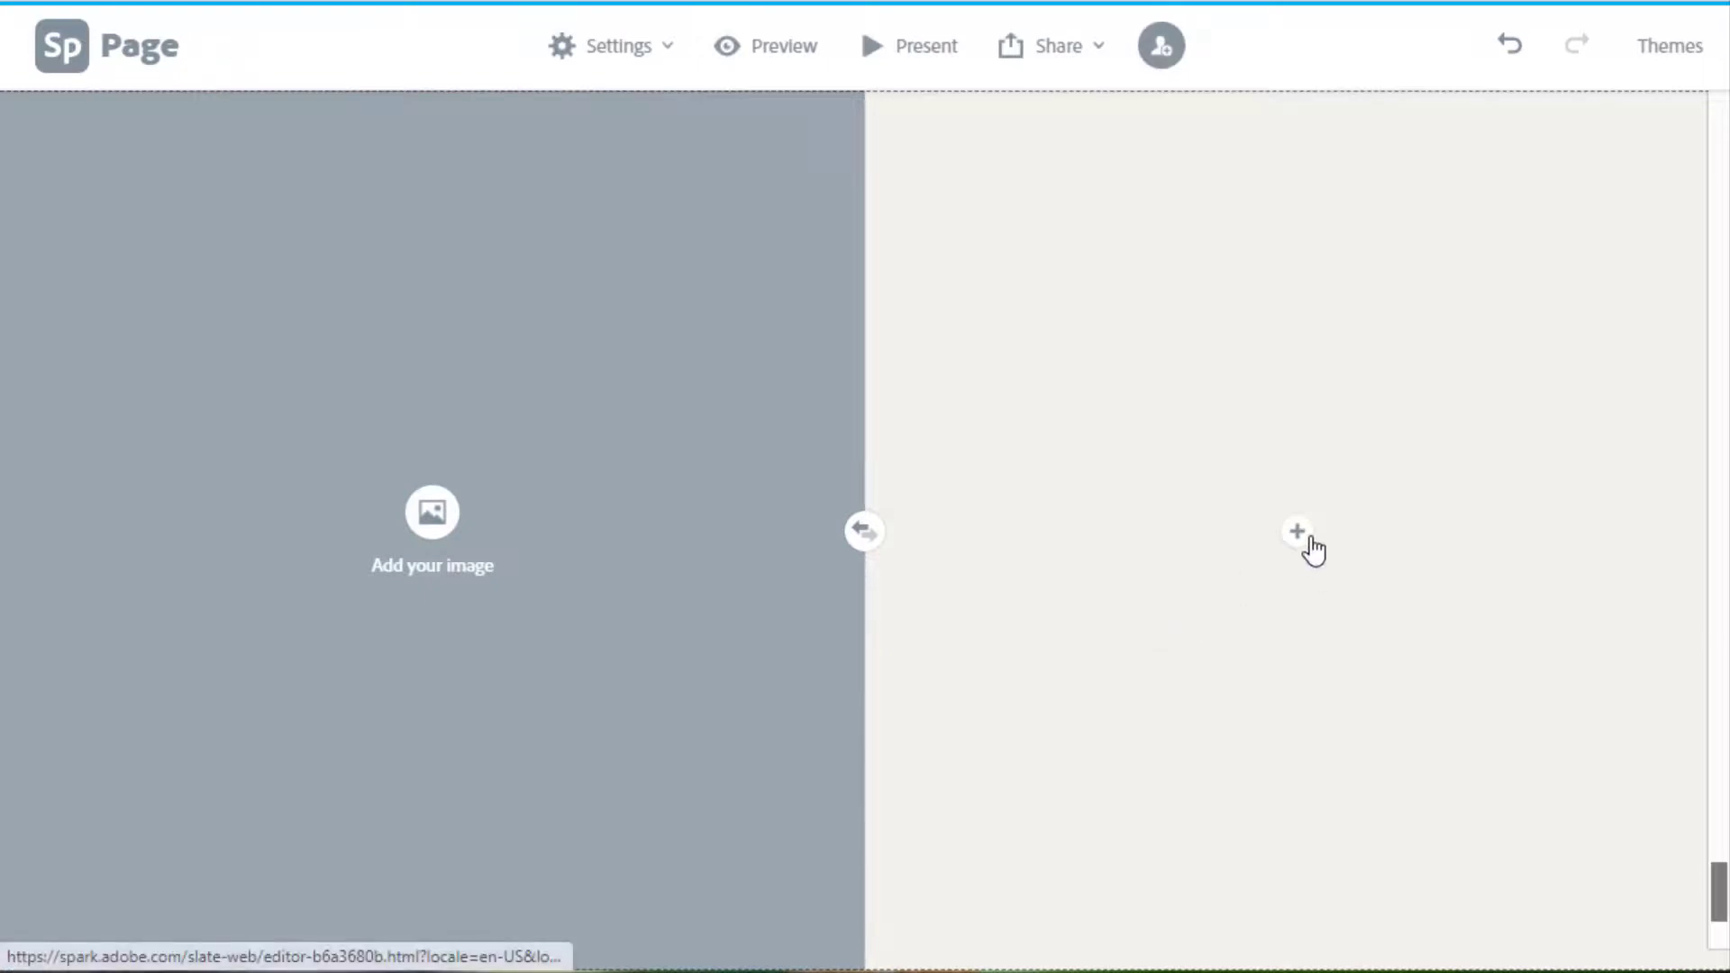
Fill the split layout's image half with a free chameleon-on-a-branch photo.
{"action": "left_click", "coordinate": [433, 512]}
{"action": "scroll", "coordinate": [1634, 591], "scroll_direction": "down", "scroll_amount": 5}
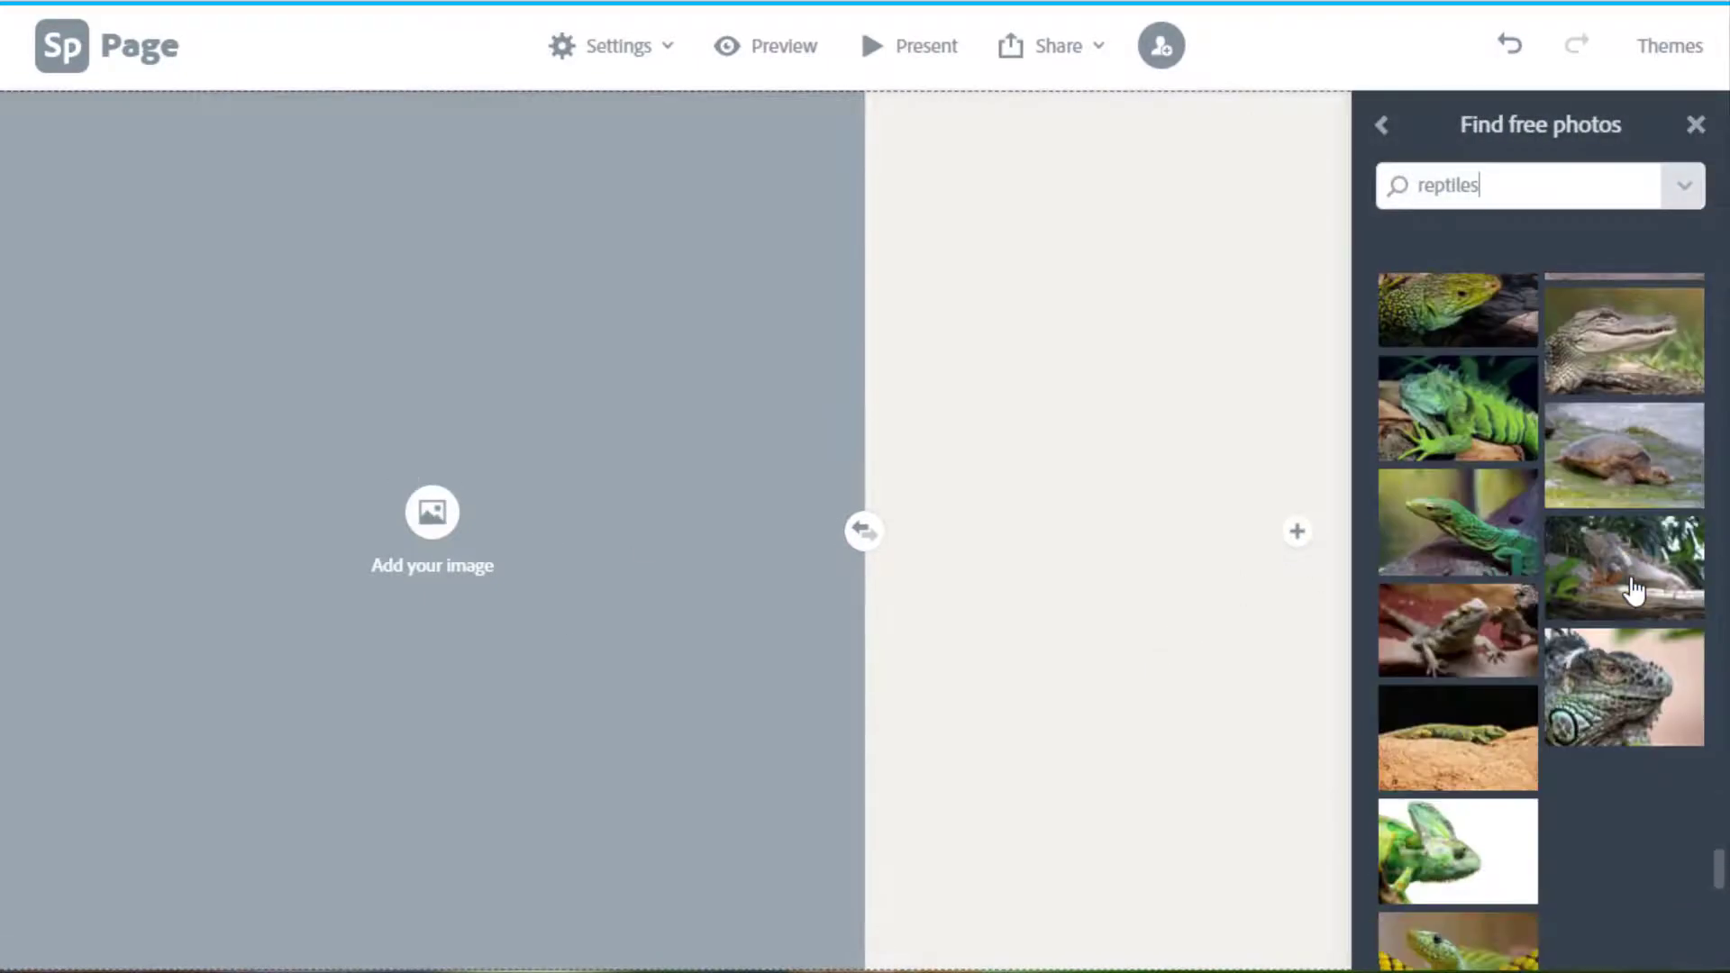
{"action": "scroll", "coordinate": [1633, 591], "scroll_direction": "down", "scroll_amount": 3}
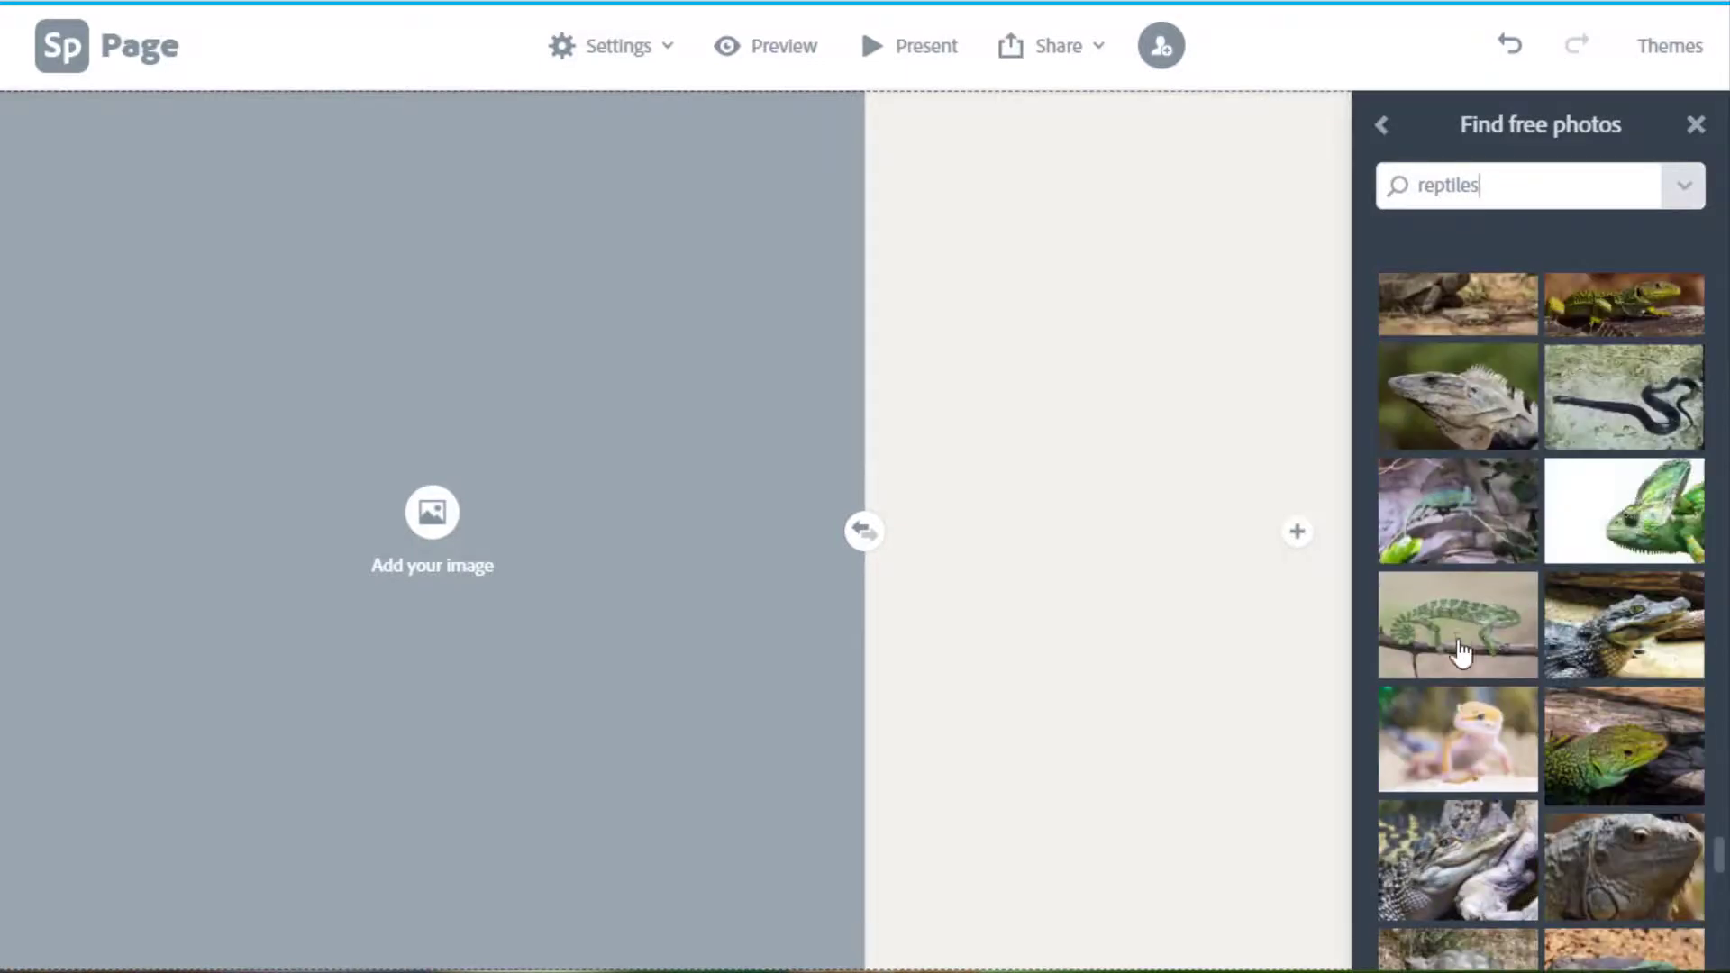
{"action": "left_click", "coordinate": [1457, 638]}
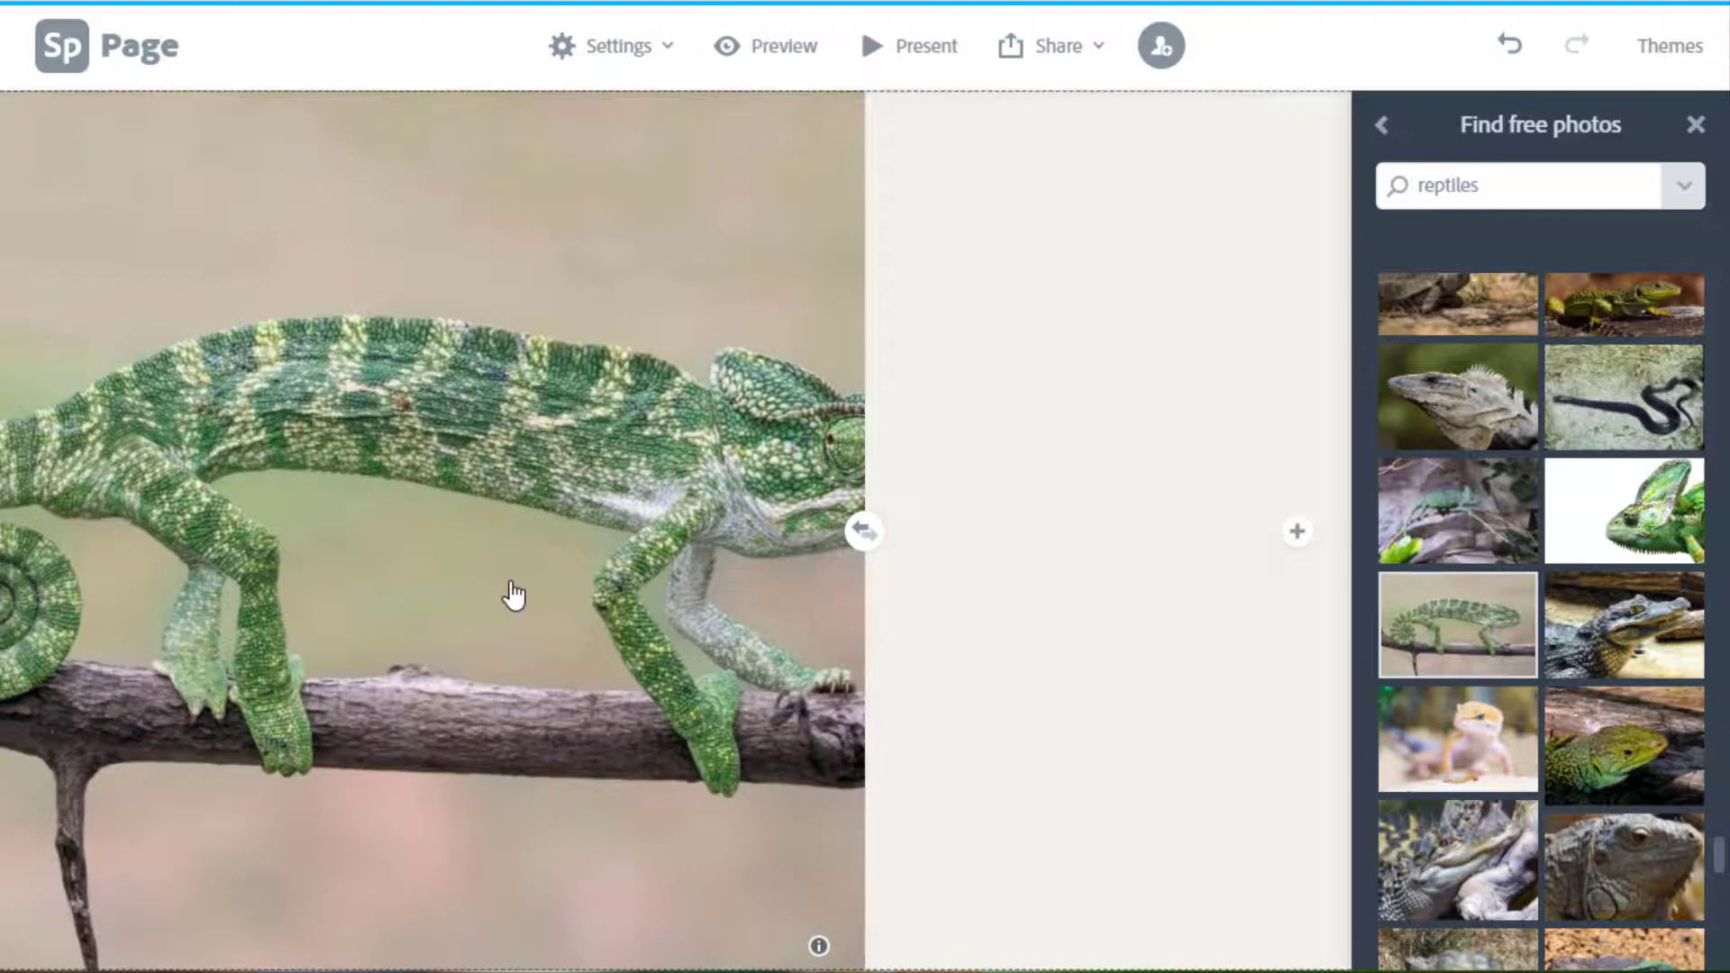
Move the chameleon photo's focal point onto the chameleon's eye.
{"action": "left_click", "coordinate": [514, 594]}
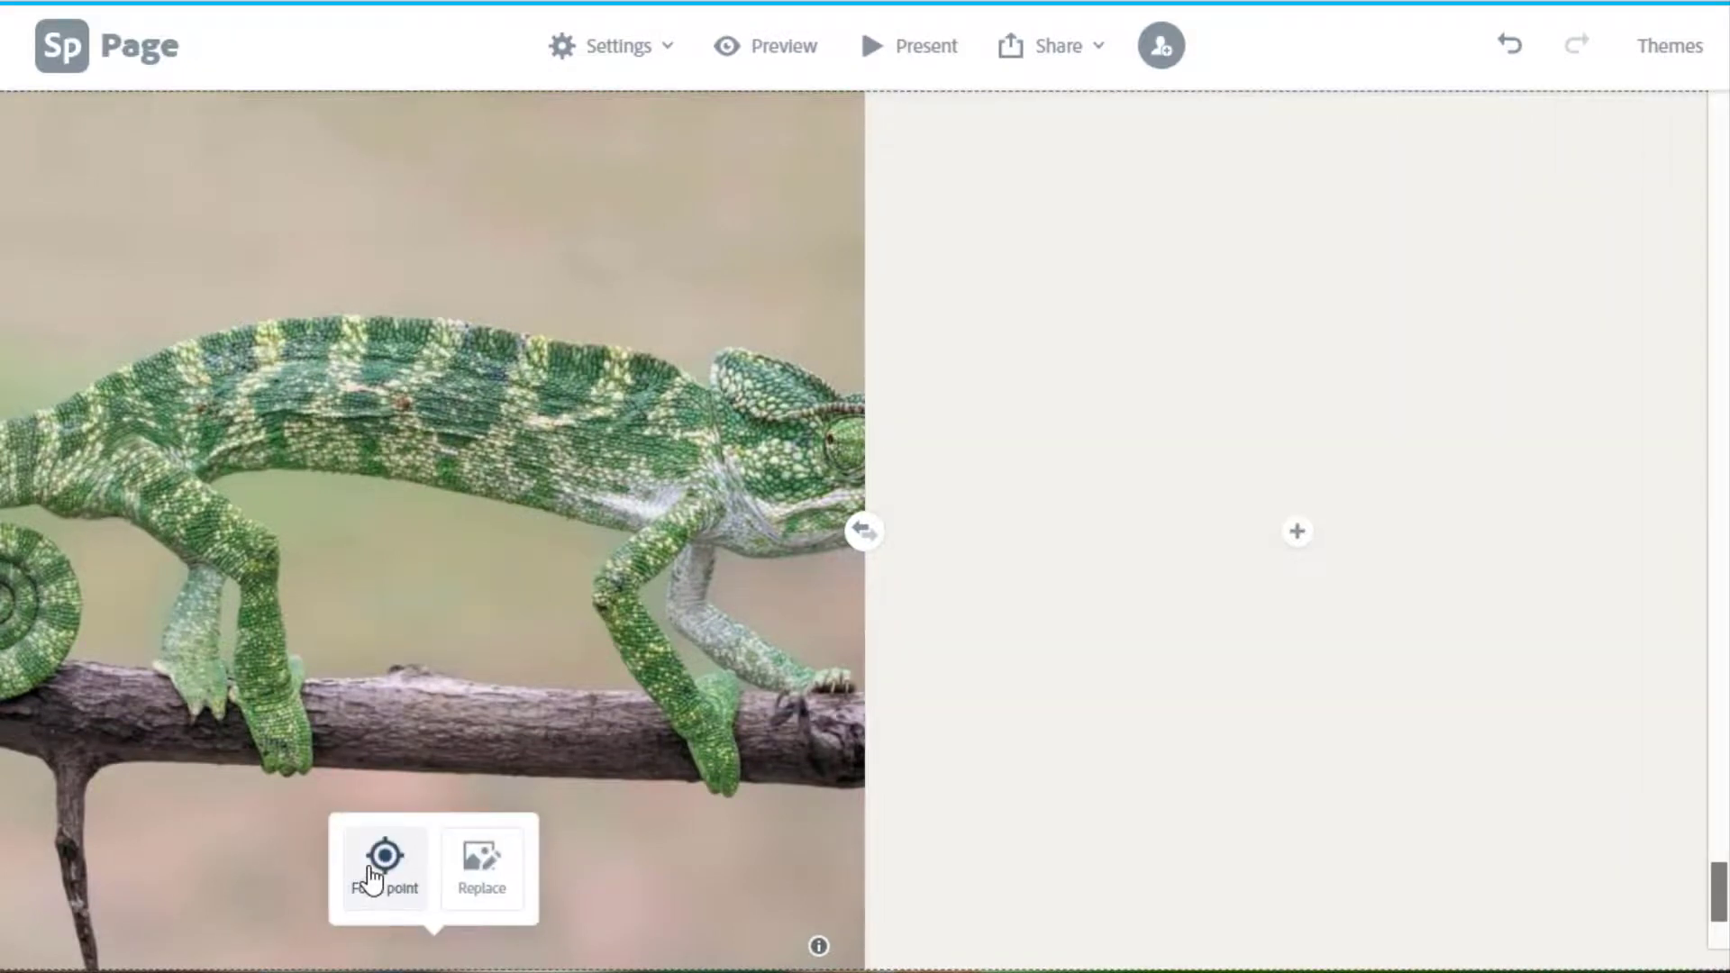
{"action": "left_click", "coordinate": [379, 878]}
{"action": "left_click_drag", "start_coordinate": [872, 532], "coordinate": [1486, 438]}
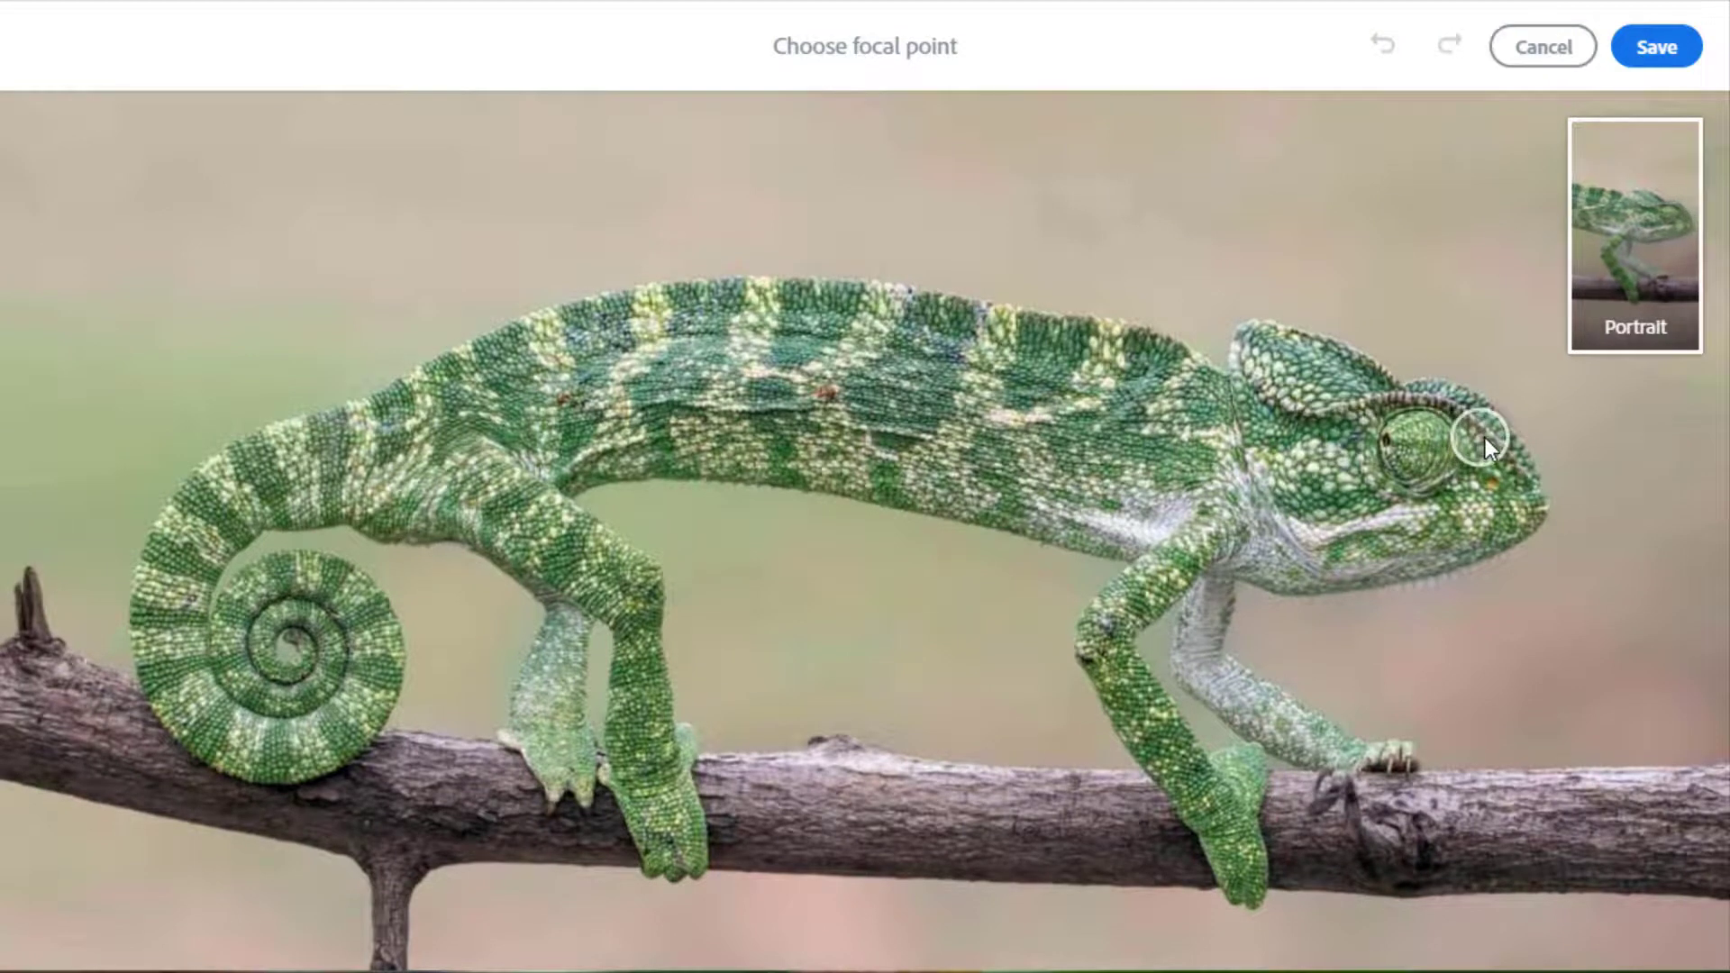
{"action": "left_click", "coordinate": [1640, 43]}
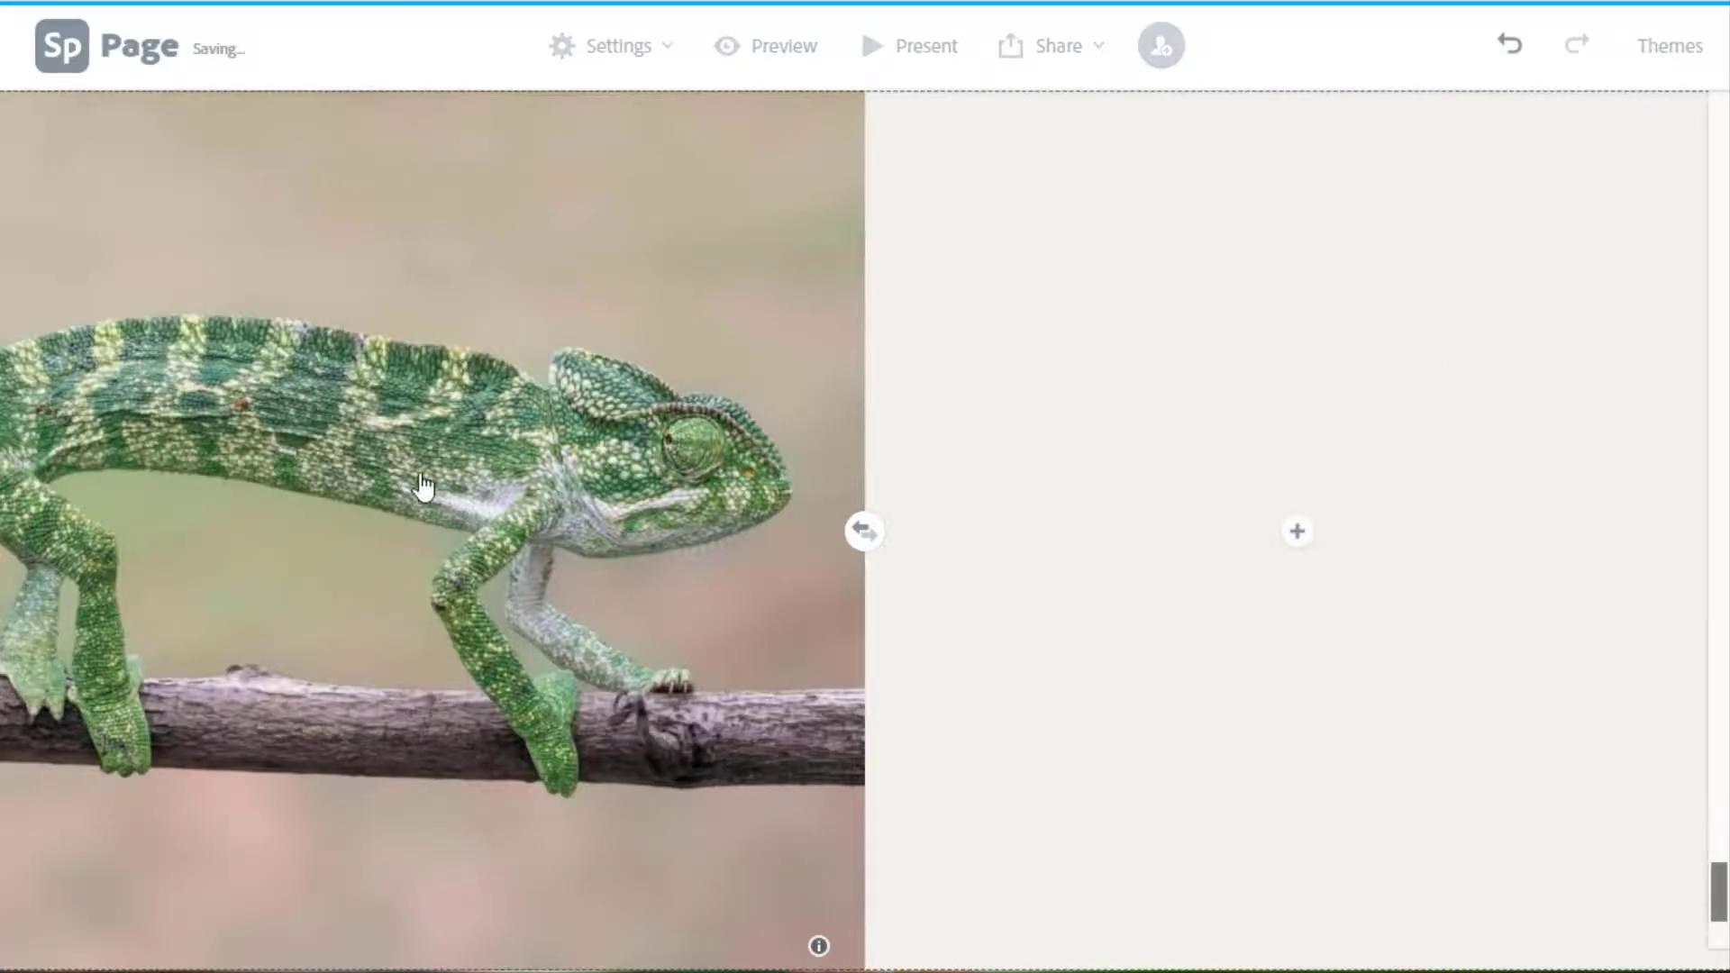
{"action": "left_click", "coordinate": [1298, 538]}
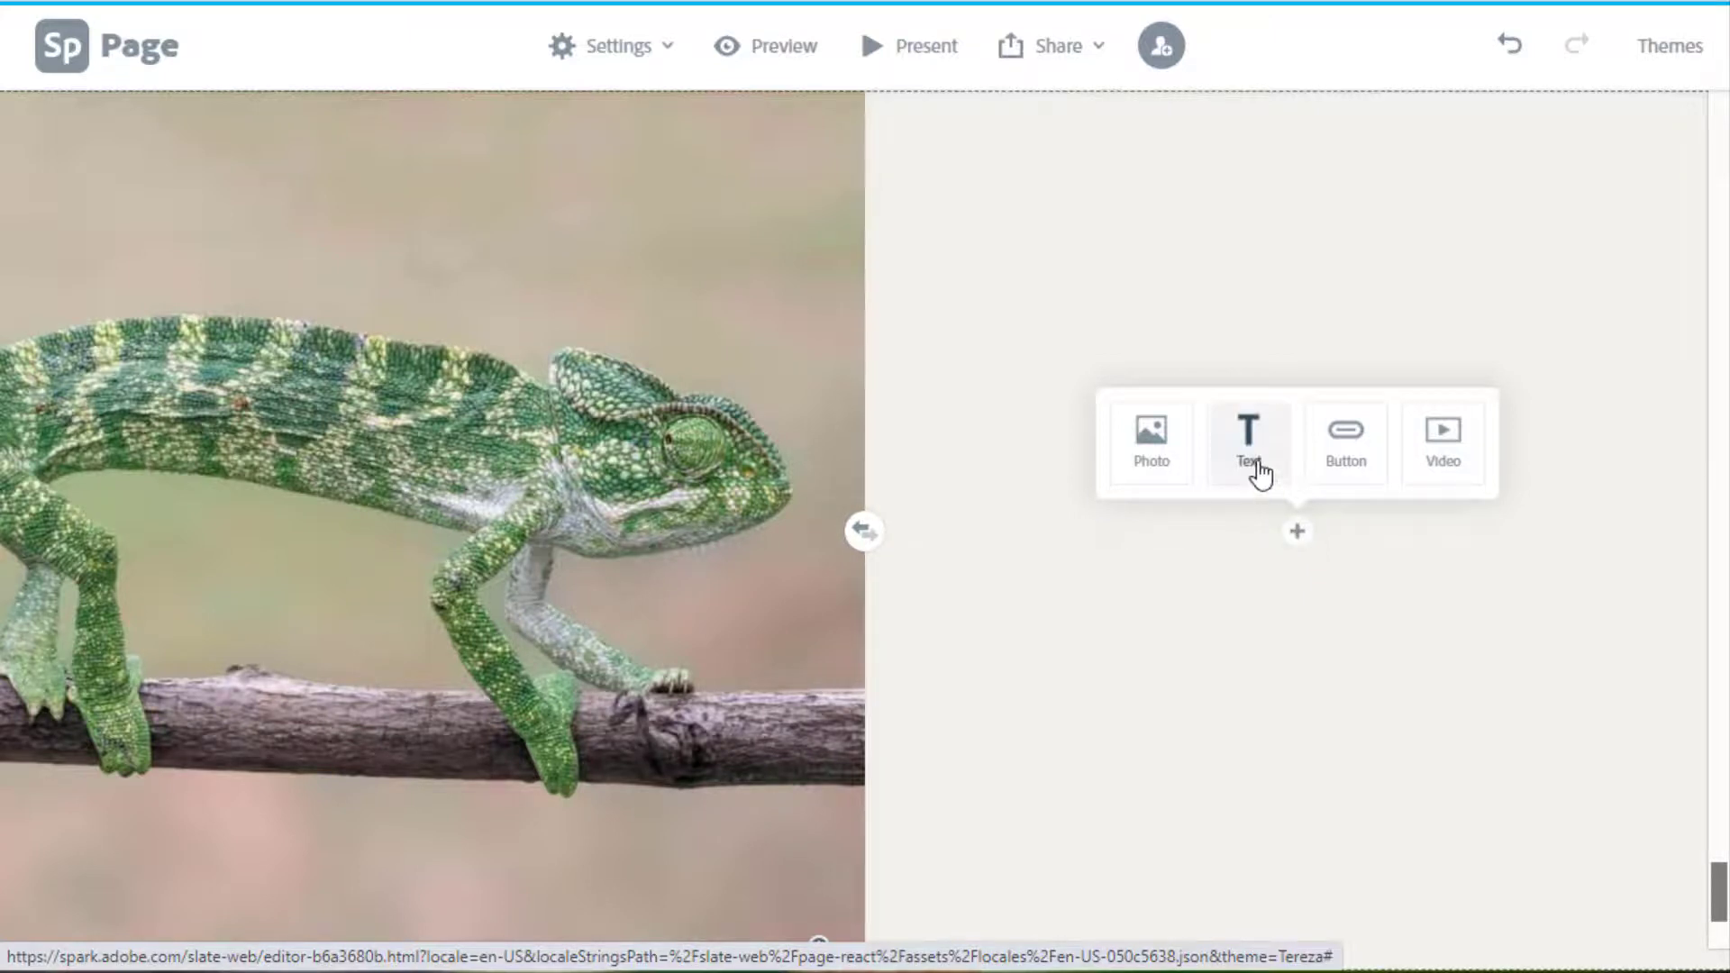
Add the caption 'This is a chameleon. It can even change colors!' and a centred 'Learn more about chameleons' National Geographic button.
{"action": "left_click", "coordinate": [1257, 464]}
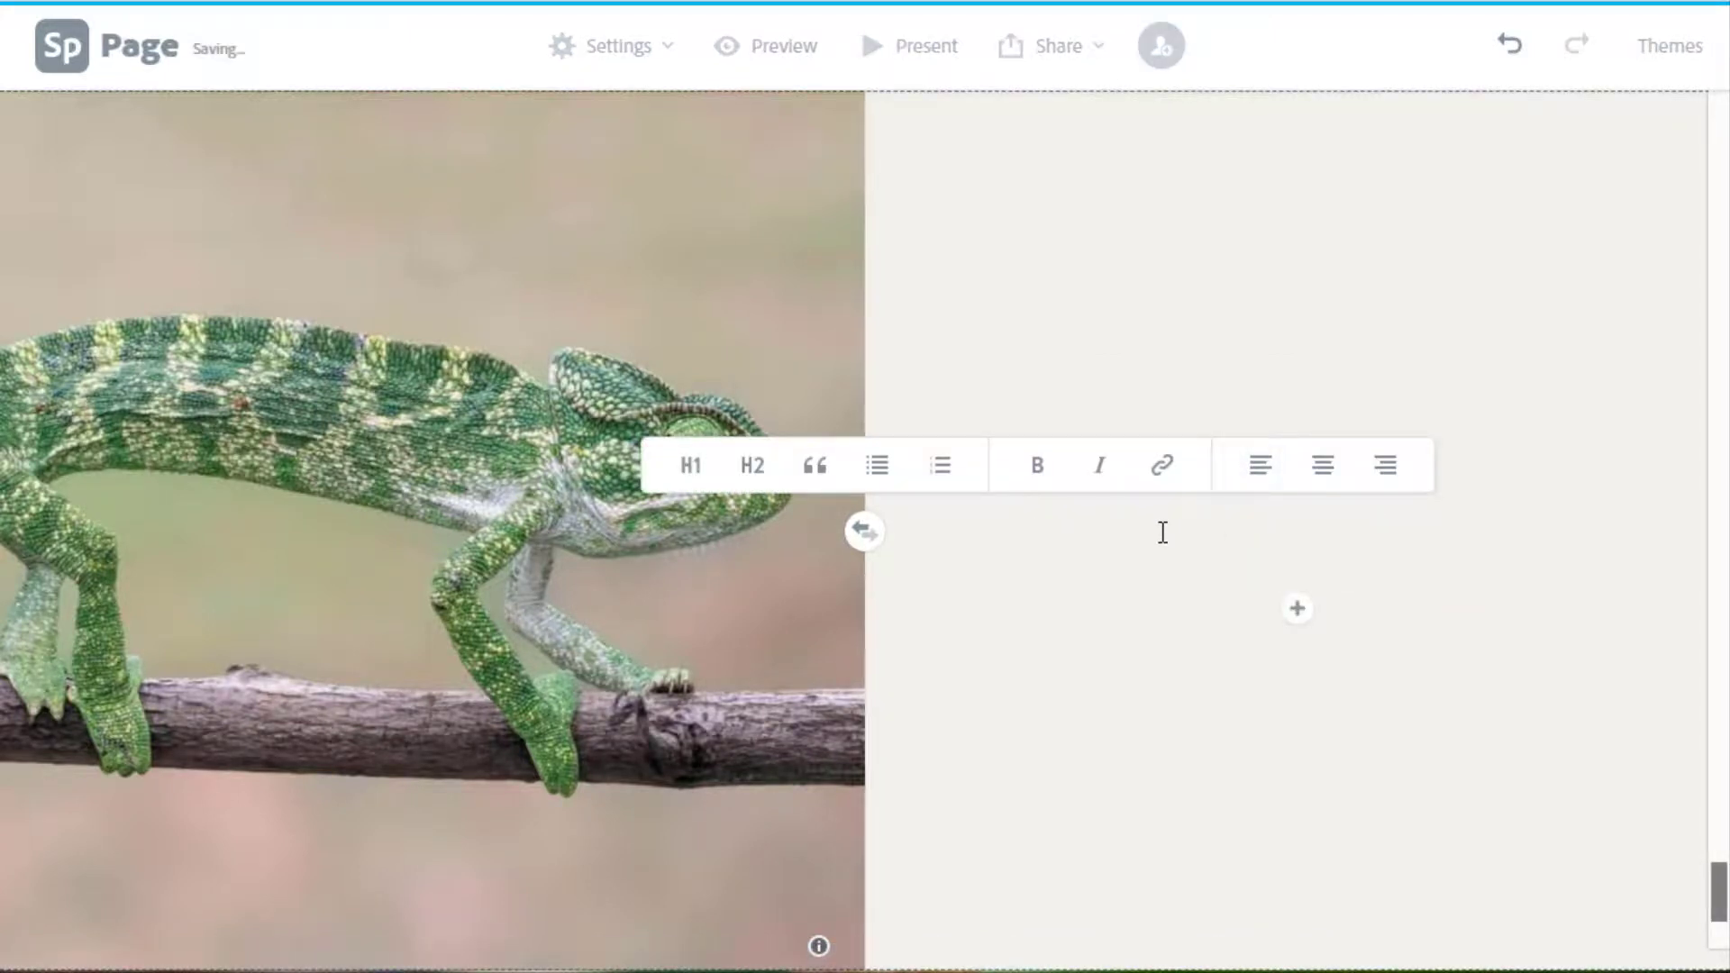
{"action": "type", "text": "This is a chameleon. It can even change colors!"}
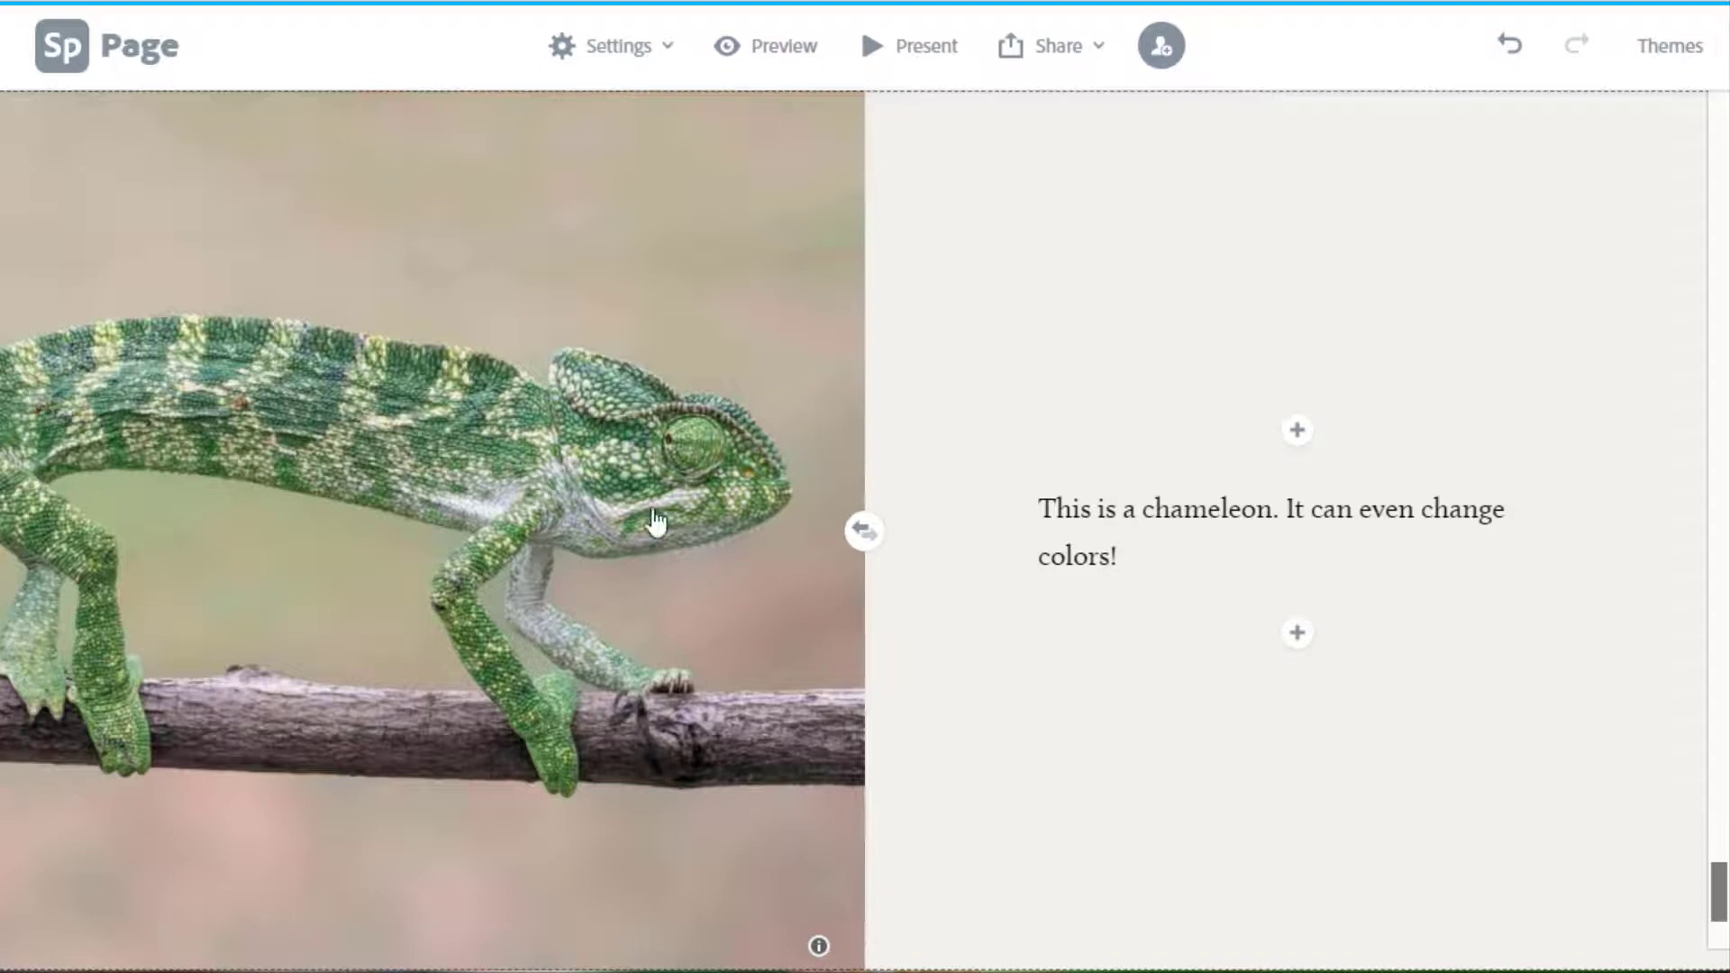
{"action": "left_click", "coordinate": [1303, 641]}
{"action": "left_click", "coordinate": [1356, 581]}
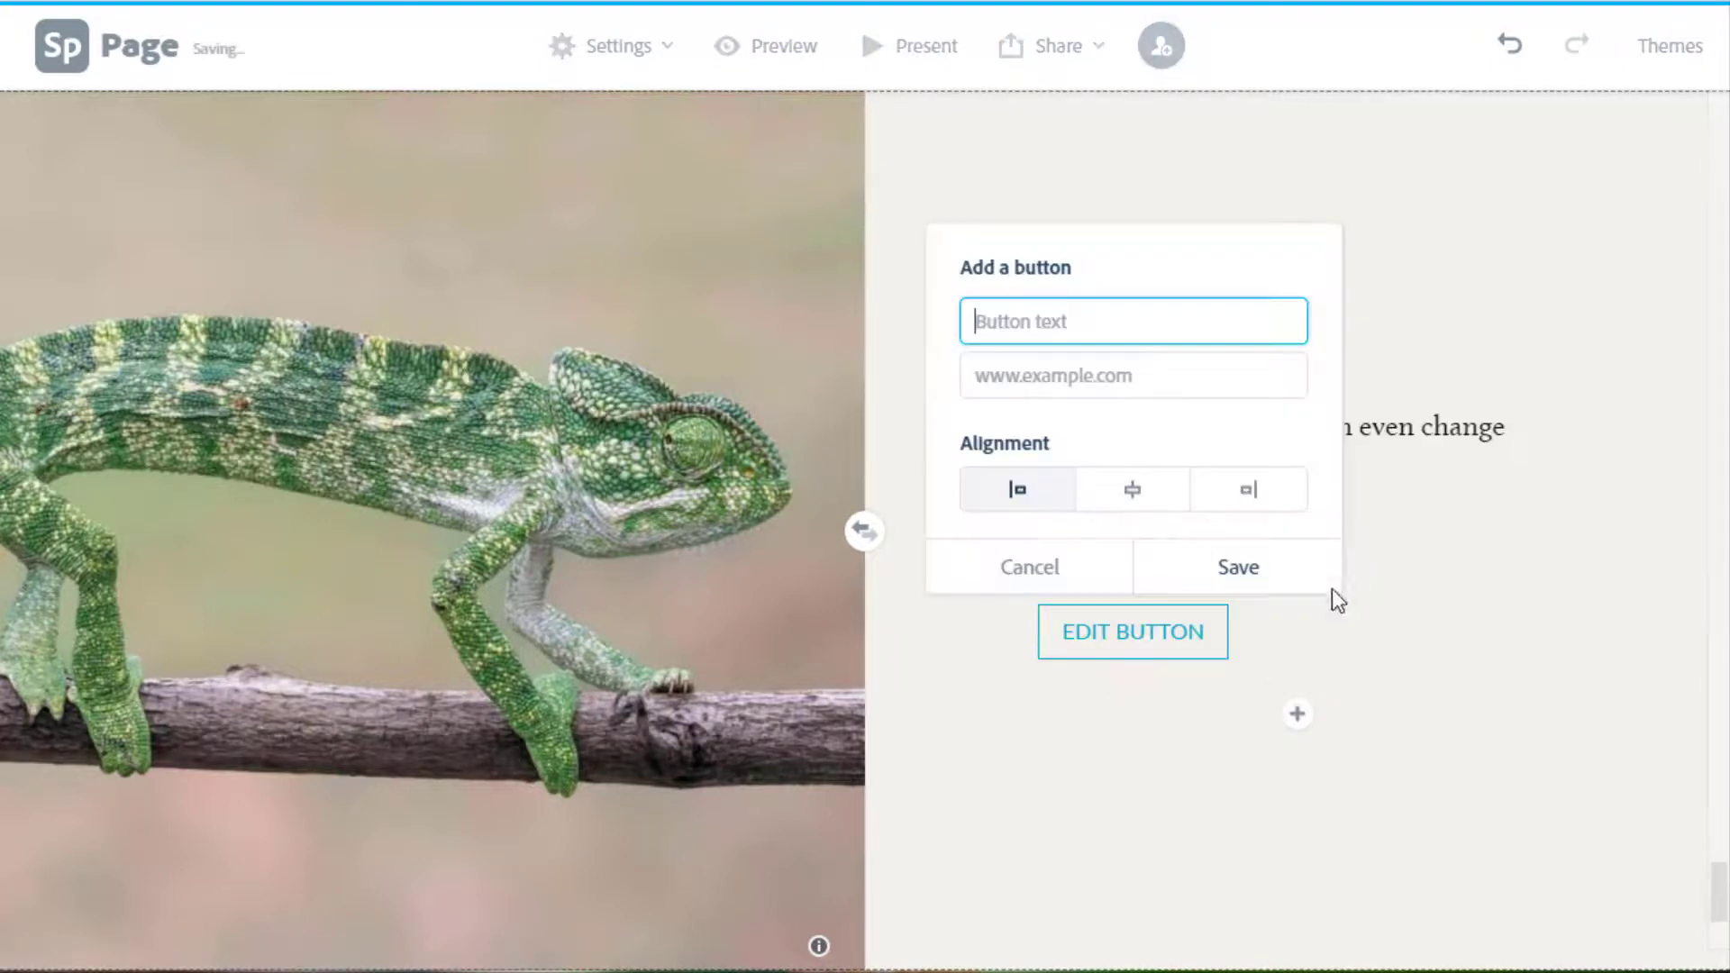
{"action": "left_click", "coordinate": [1063, 383]}
{"action": "type", "text": "https://www.nationalgeographic.com/animals/reptiles/"}
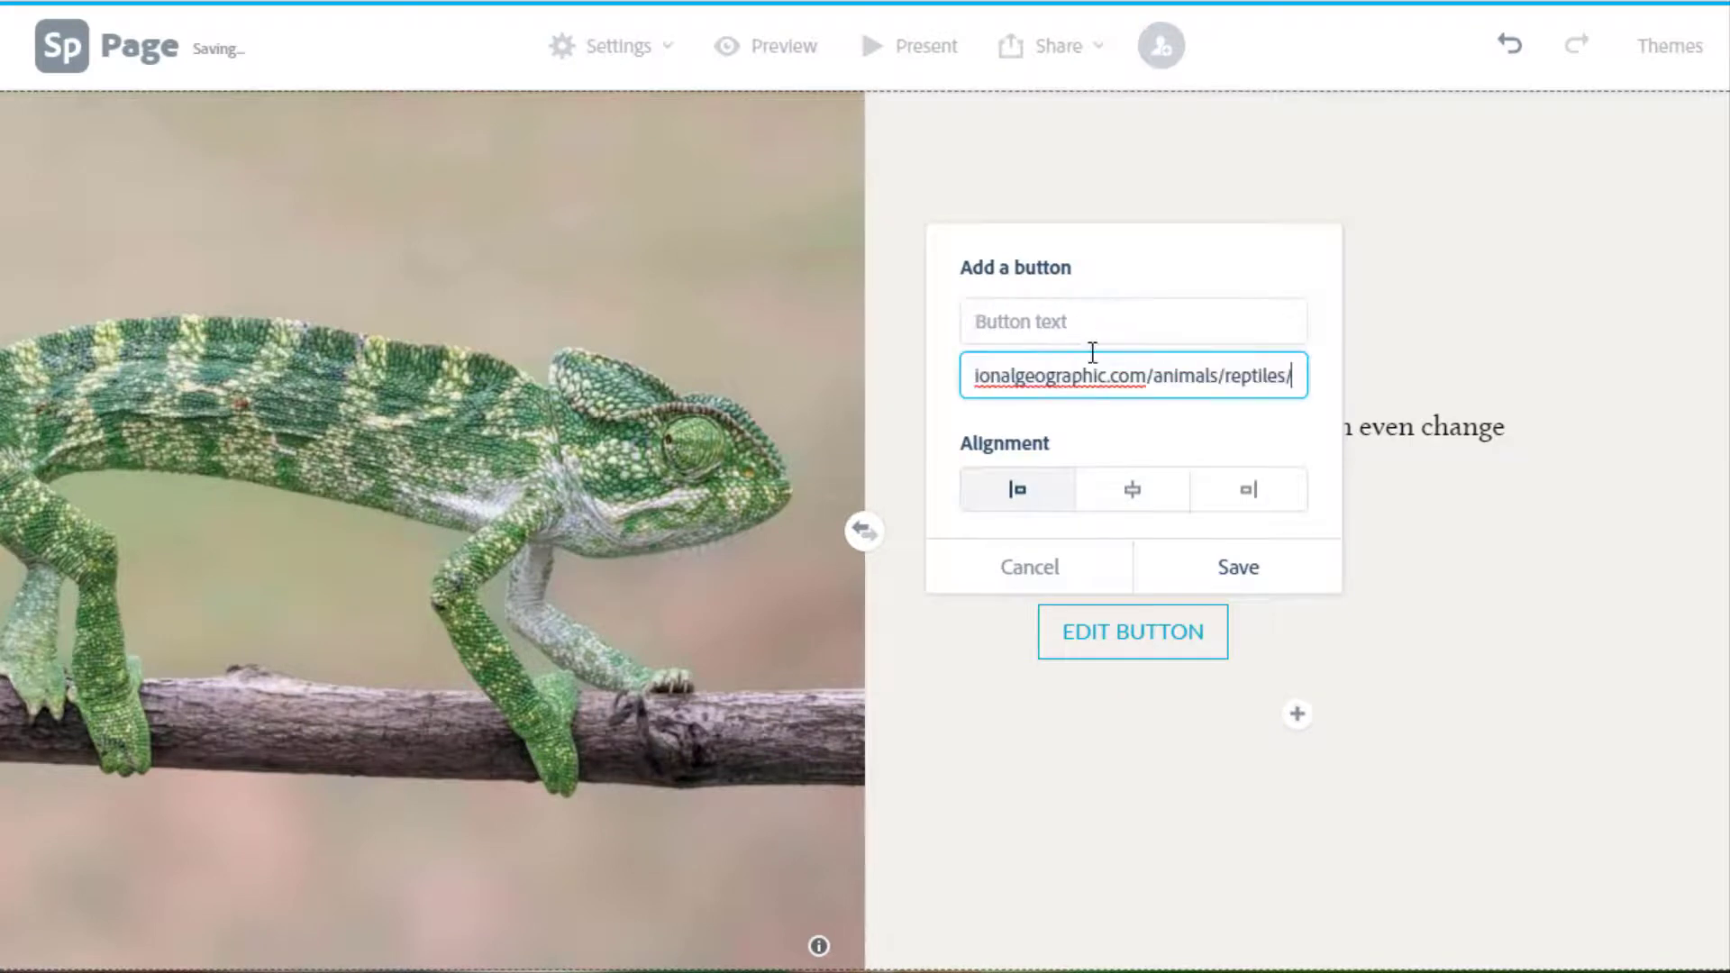
{"action": "left_click", "coordinate": [1083, 322]}
{"action": "type", "text": "Lea"}
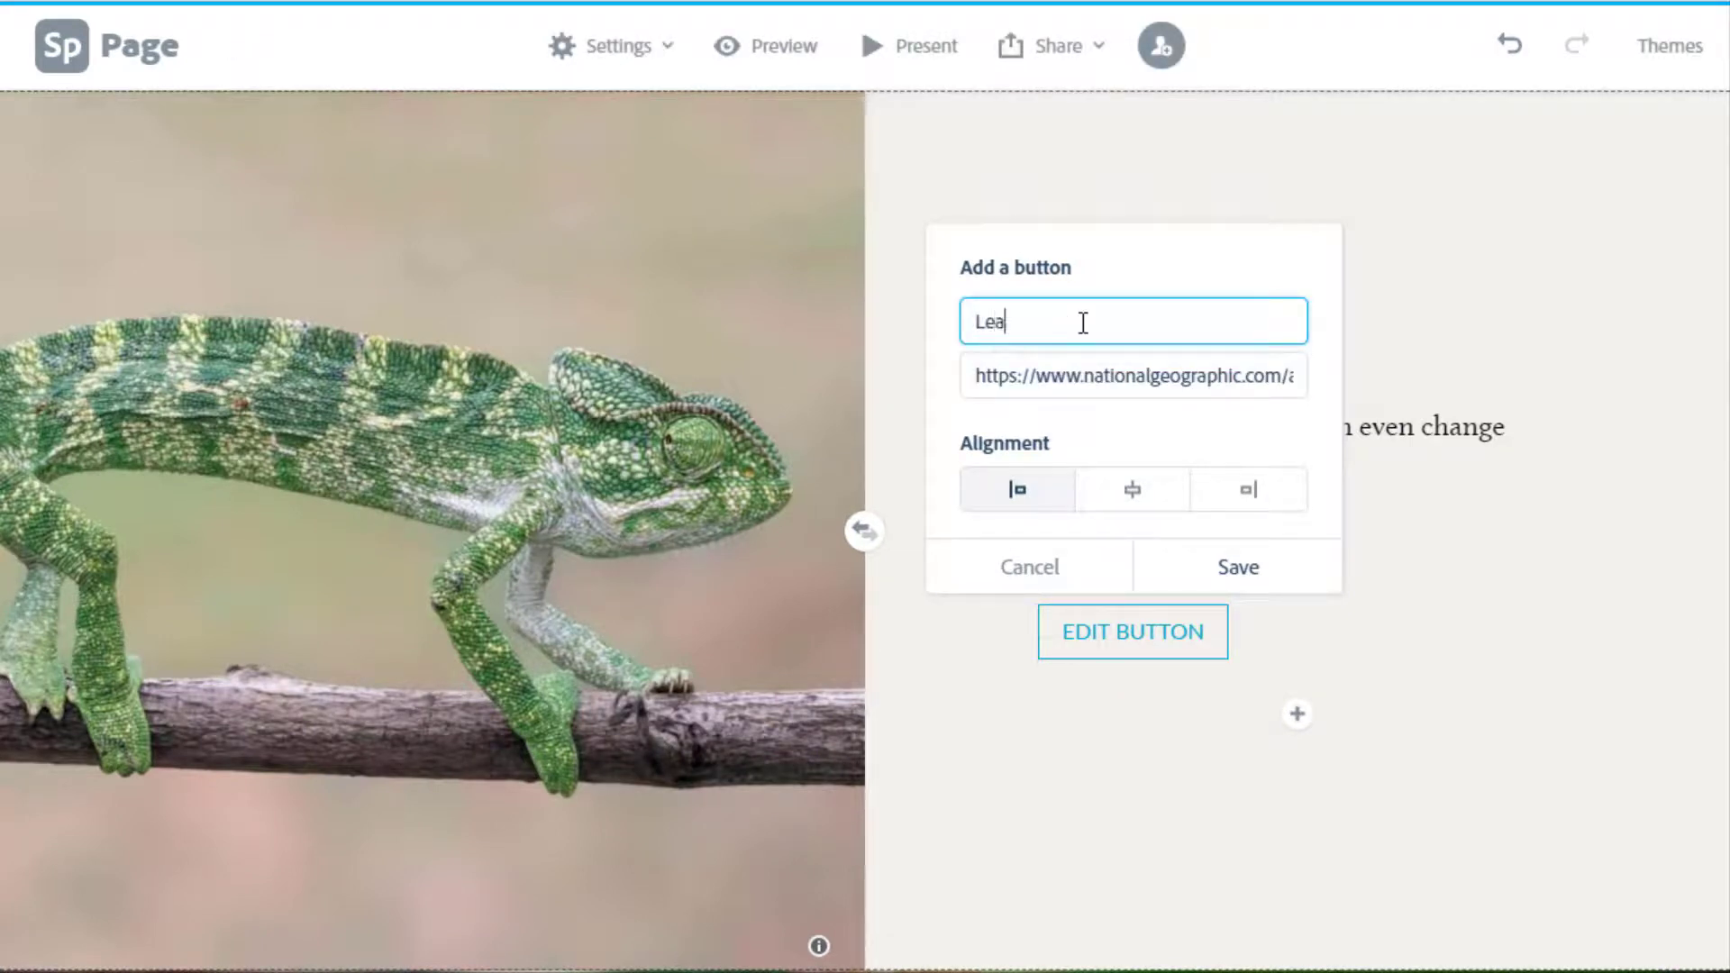
{"action": "type", "text": "rn more about chameleon"}
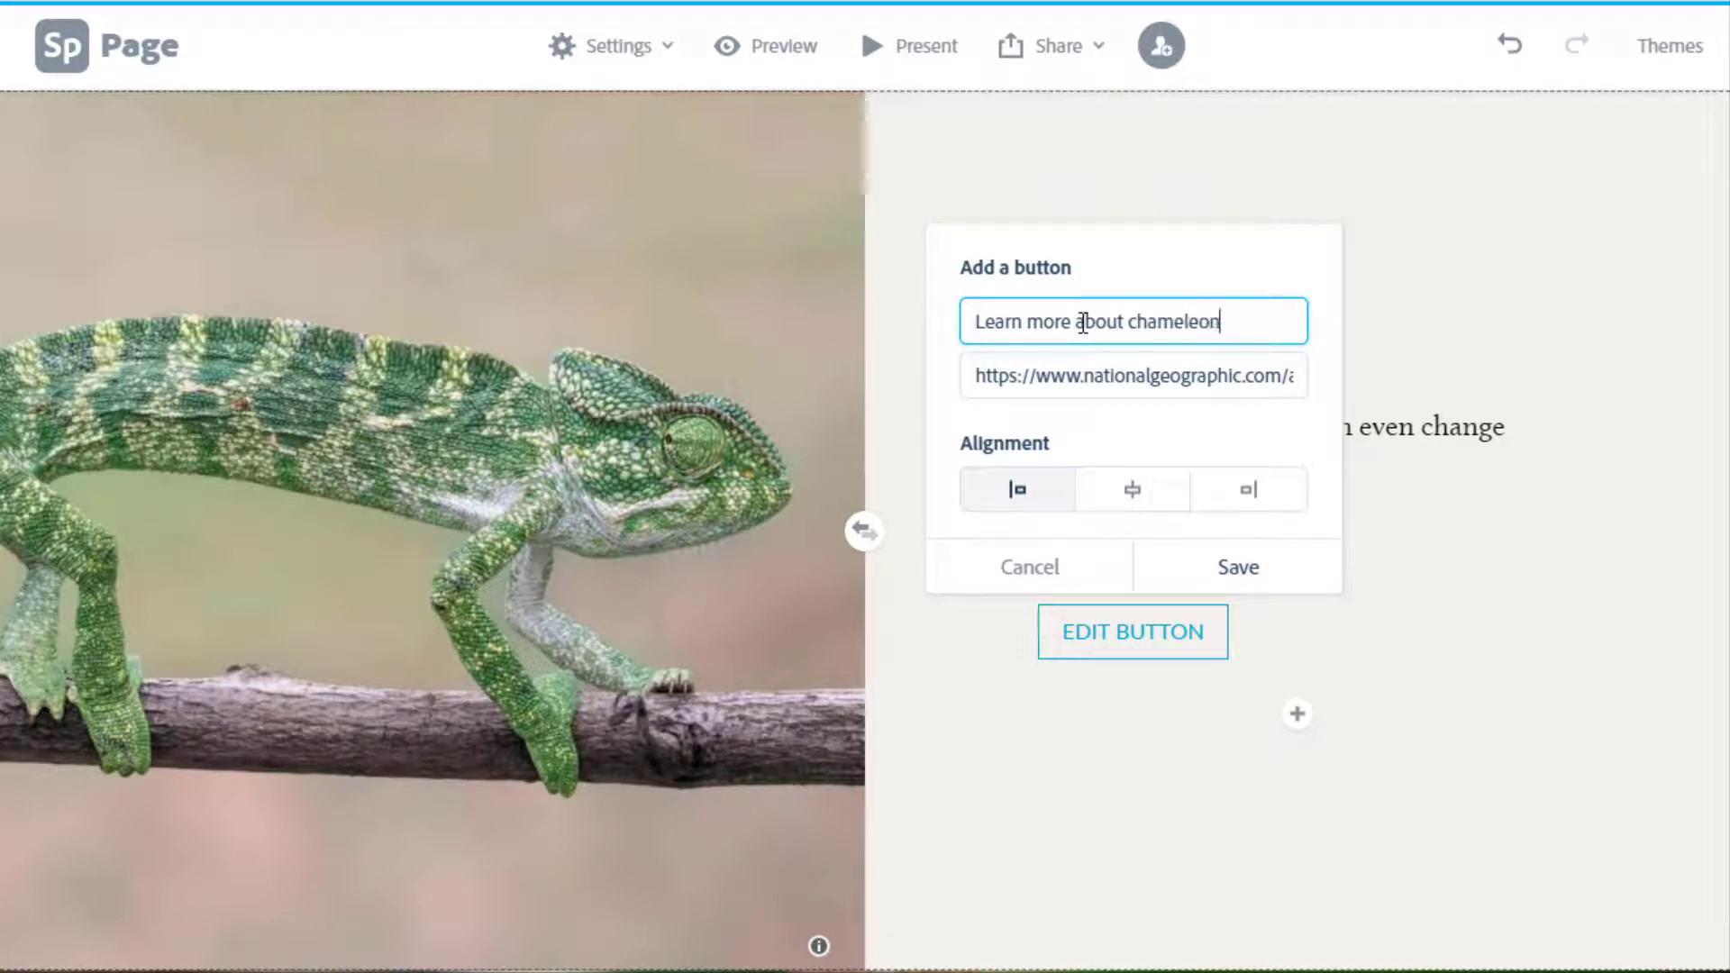
{"action": "type", "text": "s"}
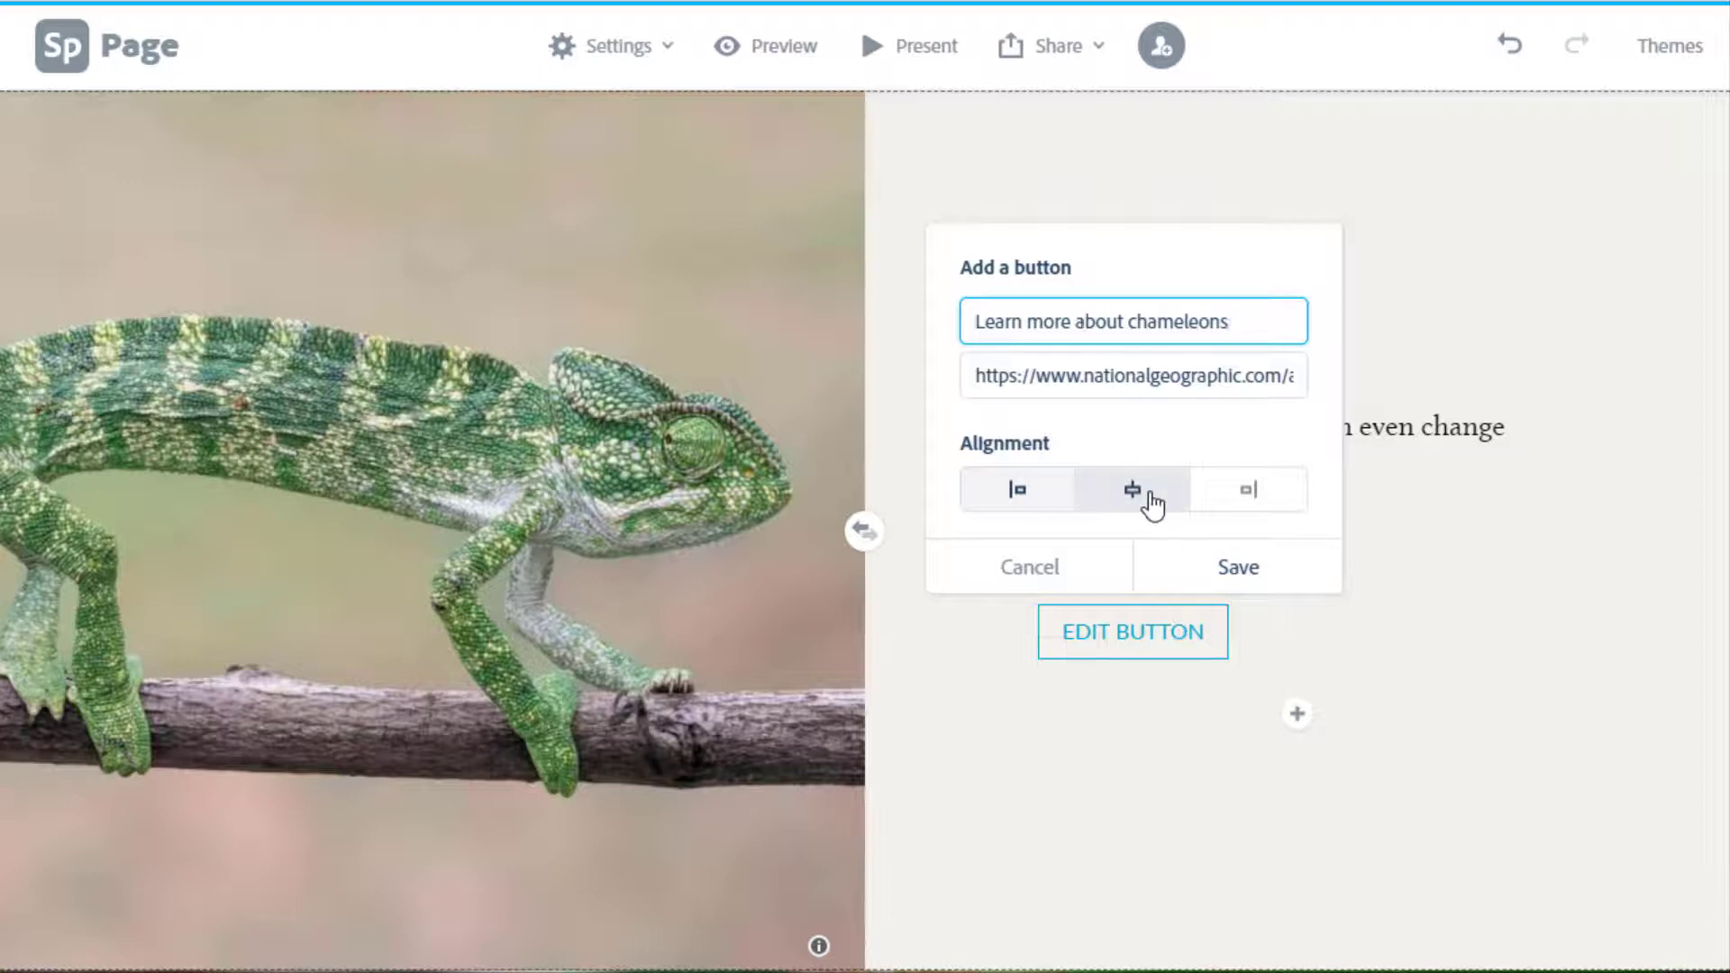
{"action": "left_click", "coordinate": [1149, 496]}
{"action": "left_click", "coordinate": [1222, 577]}
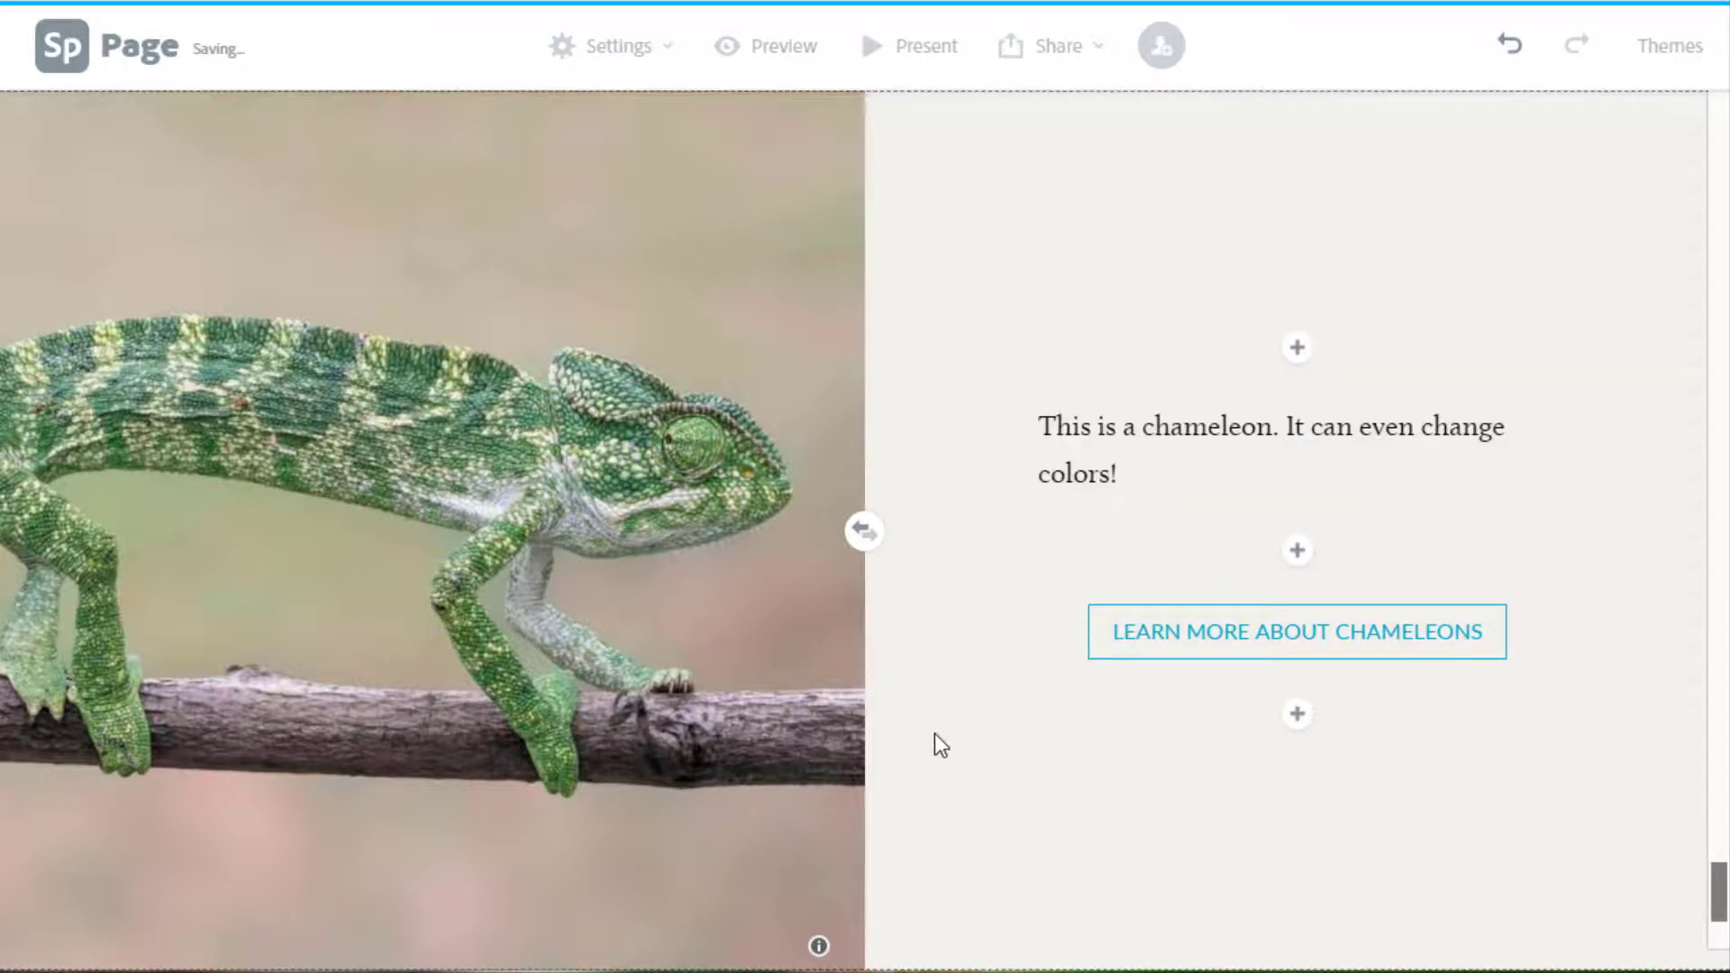
{"action": "left_click", "coordinate": [862, 530]}
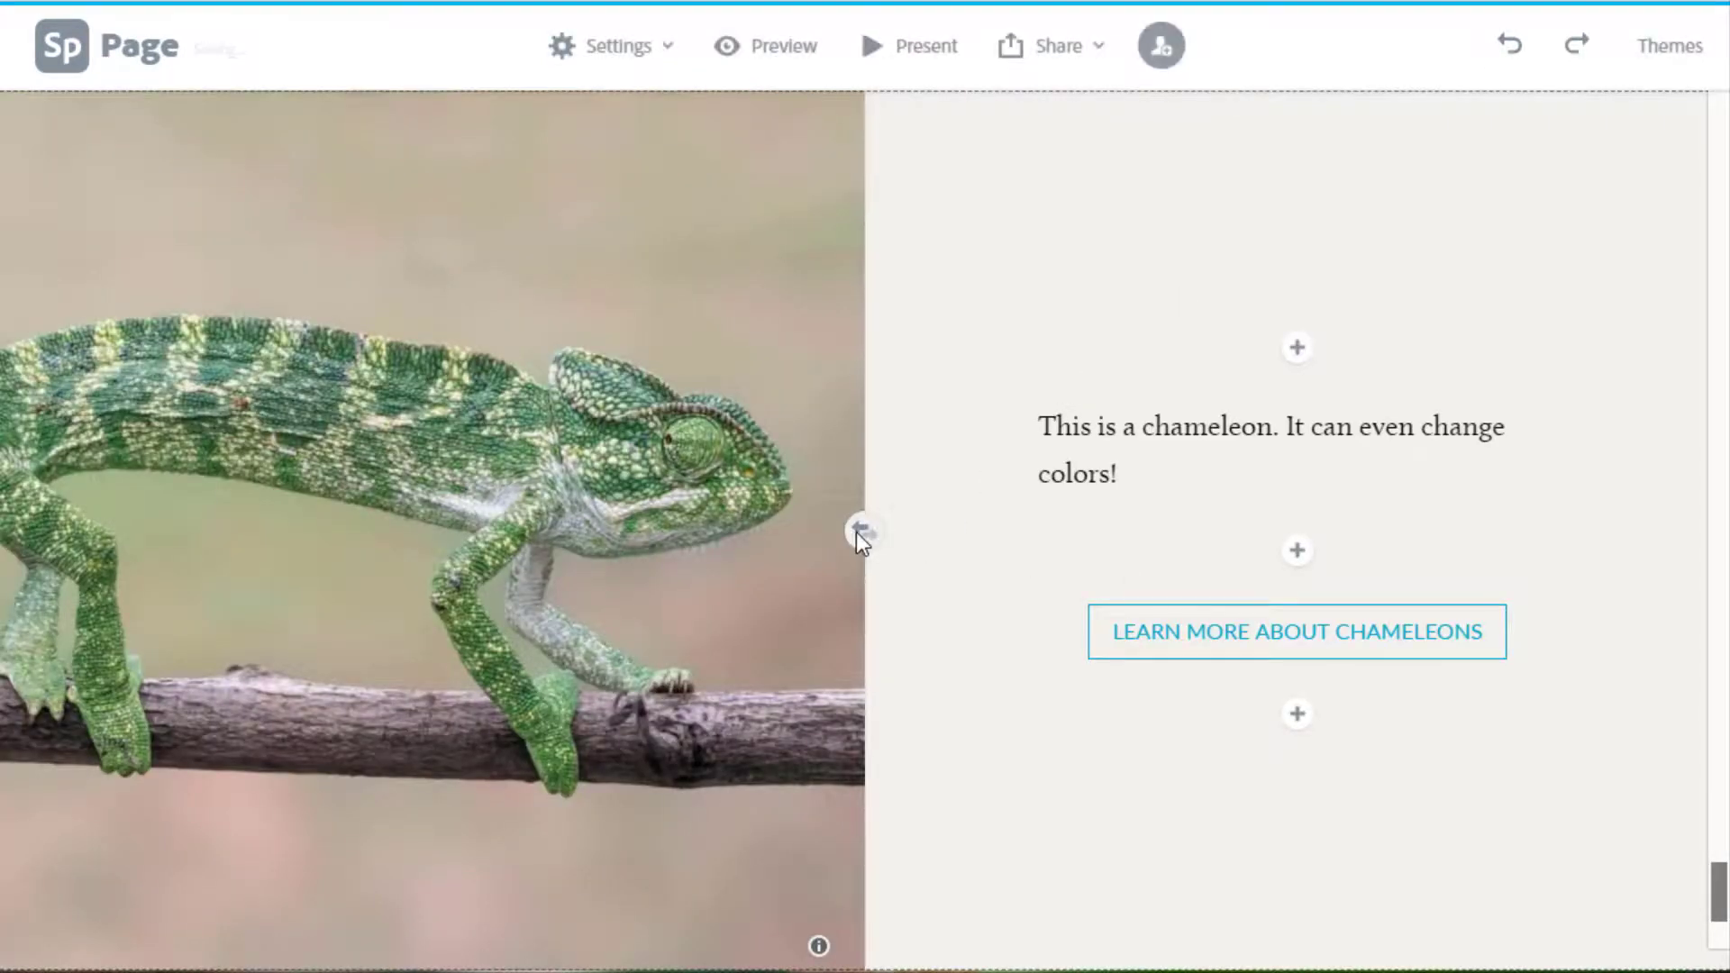
{"action": "left_click", "coordinate": [861, 531]}
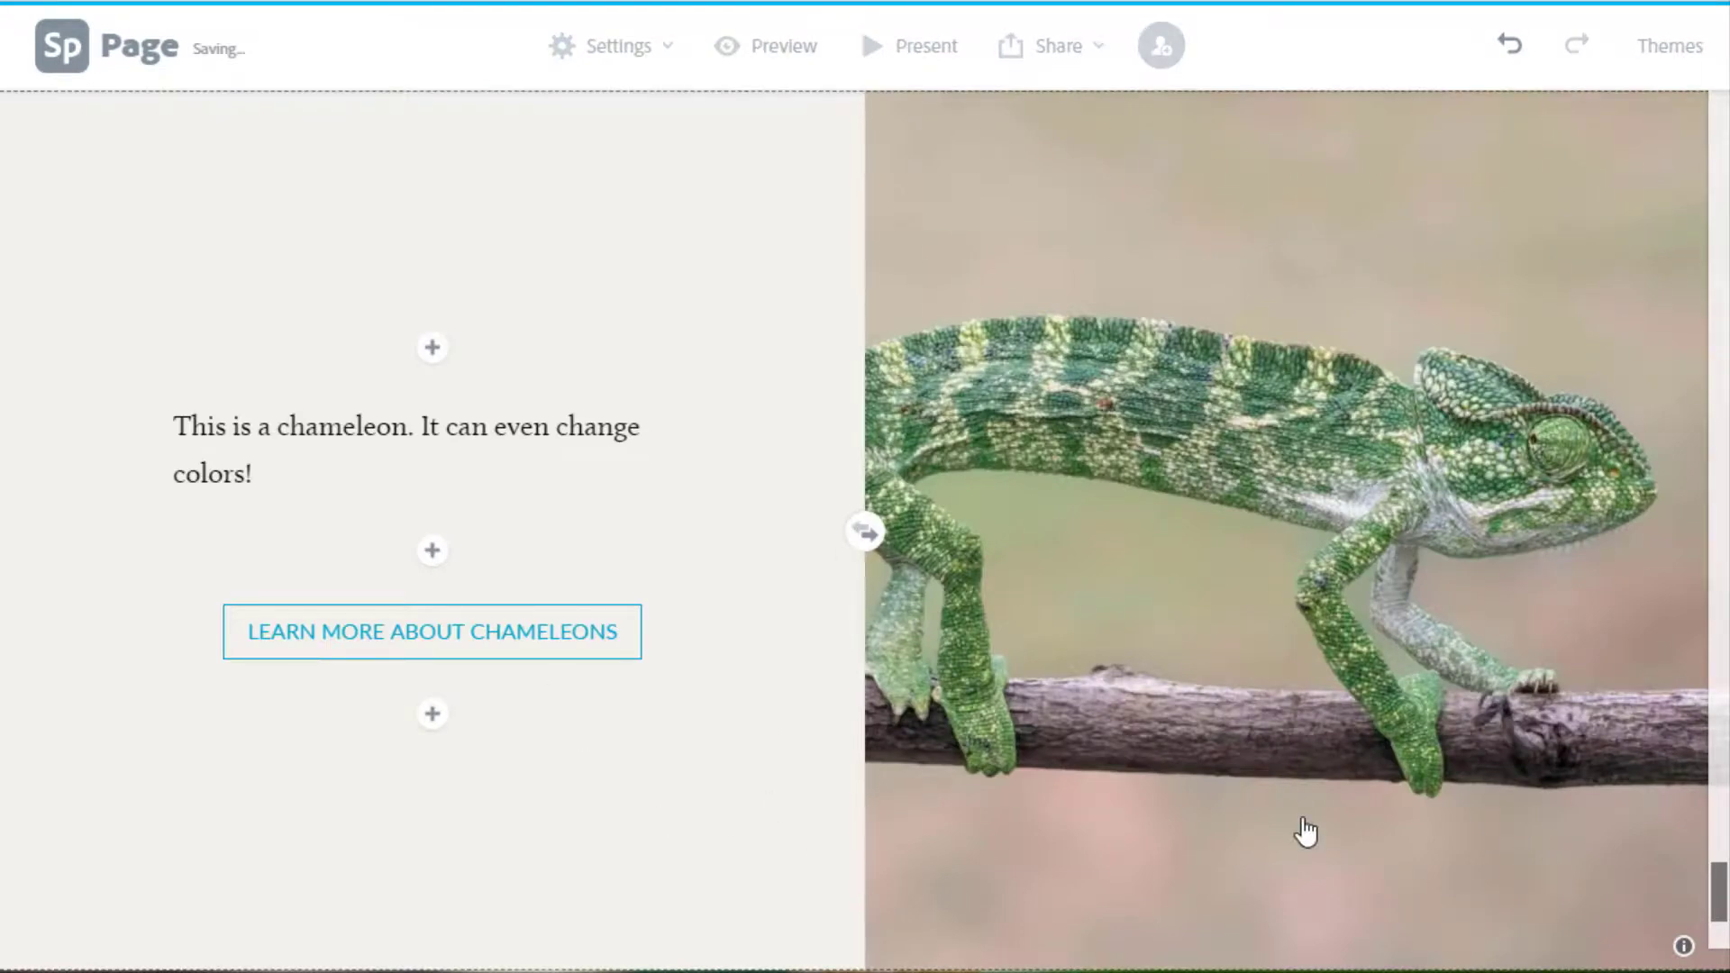
{"action": "left_click", "coordinate": [867, 533]}
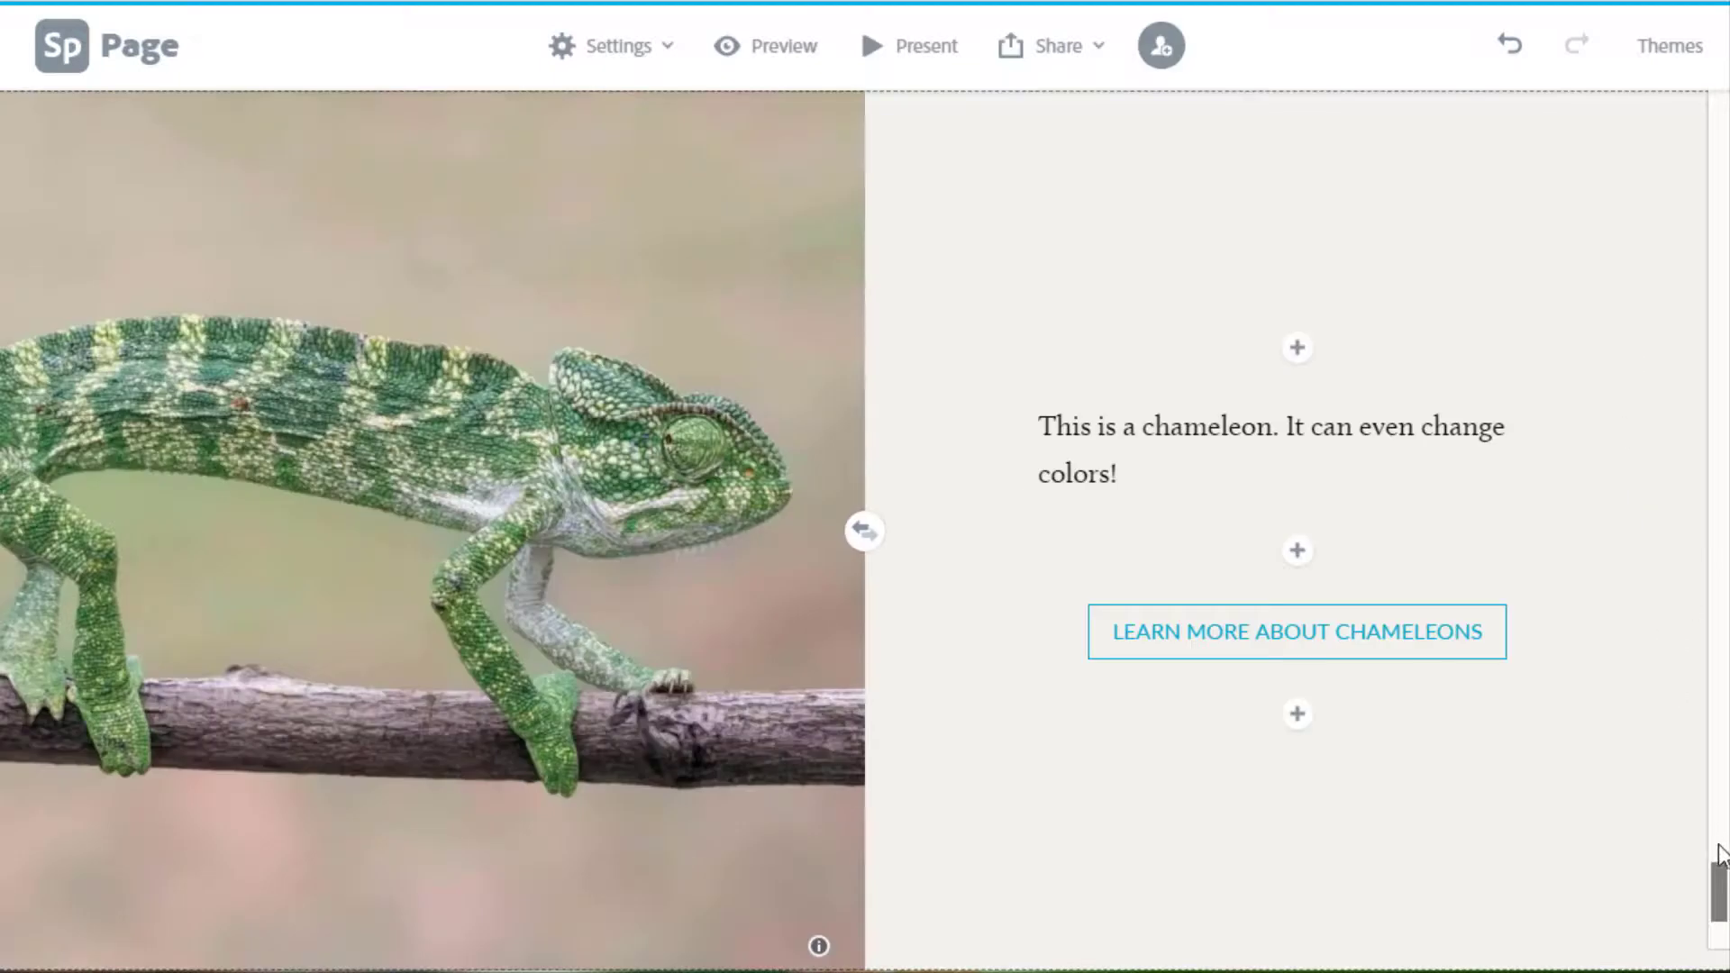
{"action": "scroll", "coordinate": [1662, 318], "scroll_direction": "up", "scroll_amount": 10}
{"action": "scroll", "coordinate": [1662, 317], "scroll_direction": "down", "scroll_amount": 10}
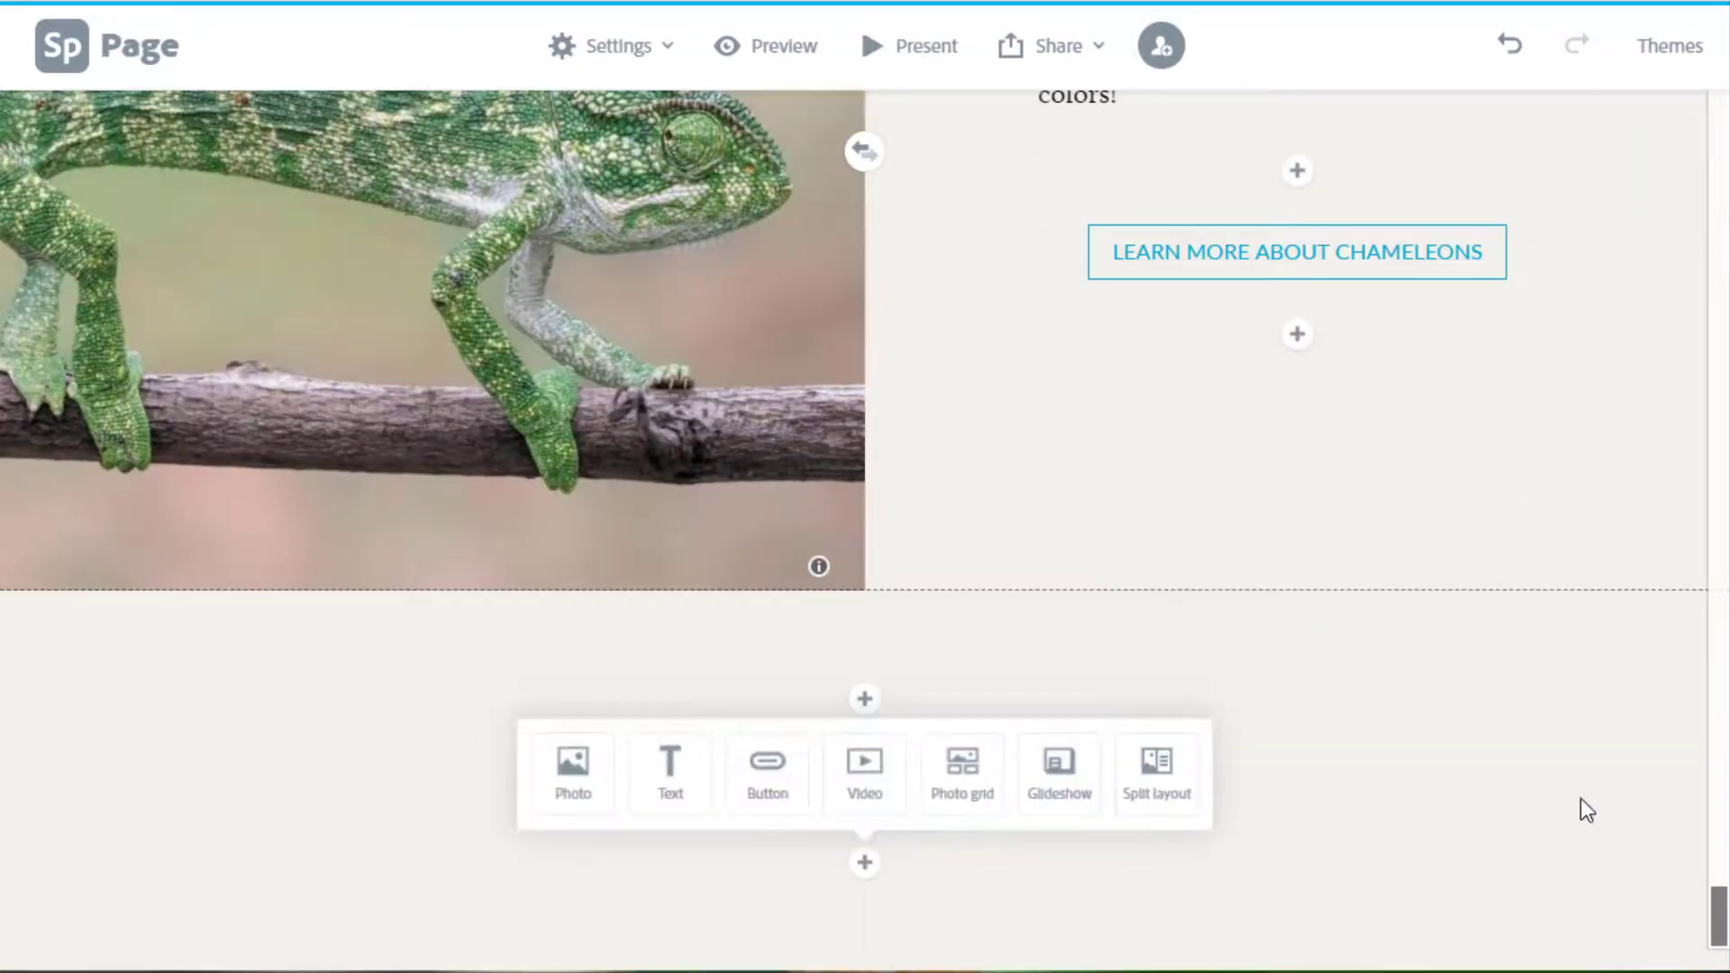
{"action": "left_click", "coordinate": [1581, 798]}
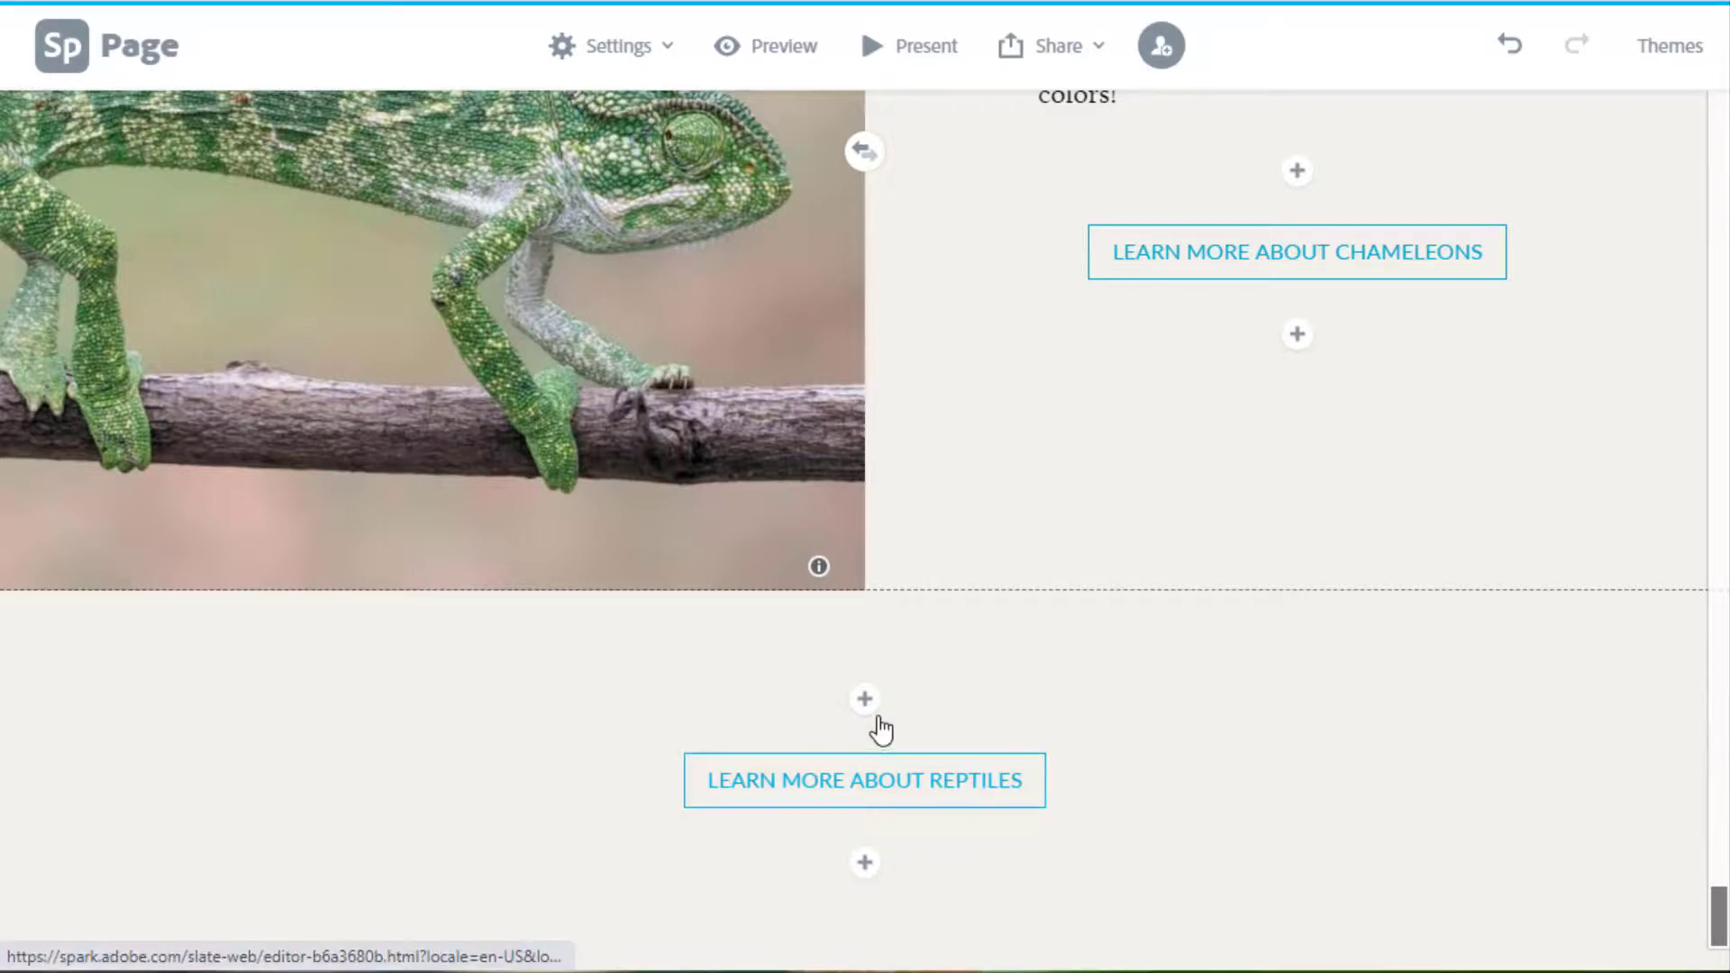
{"action": "left_click_drag", "start_coordinate": [1717, 919], "coordinate": [1661, 46]}
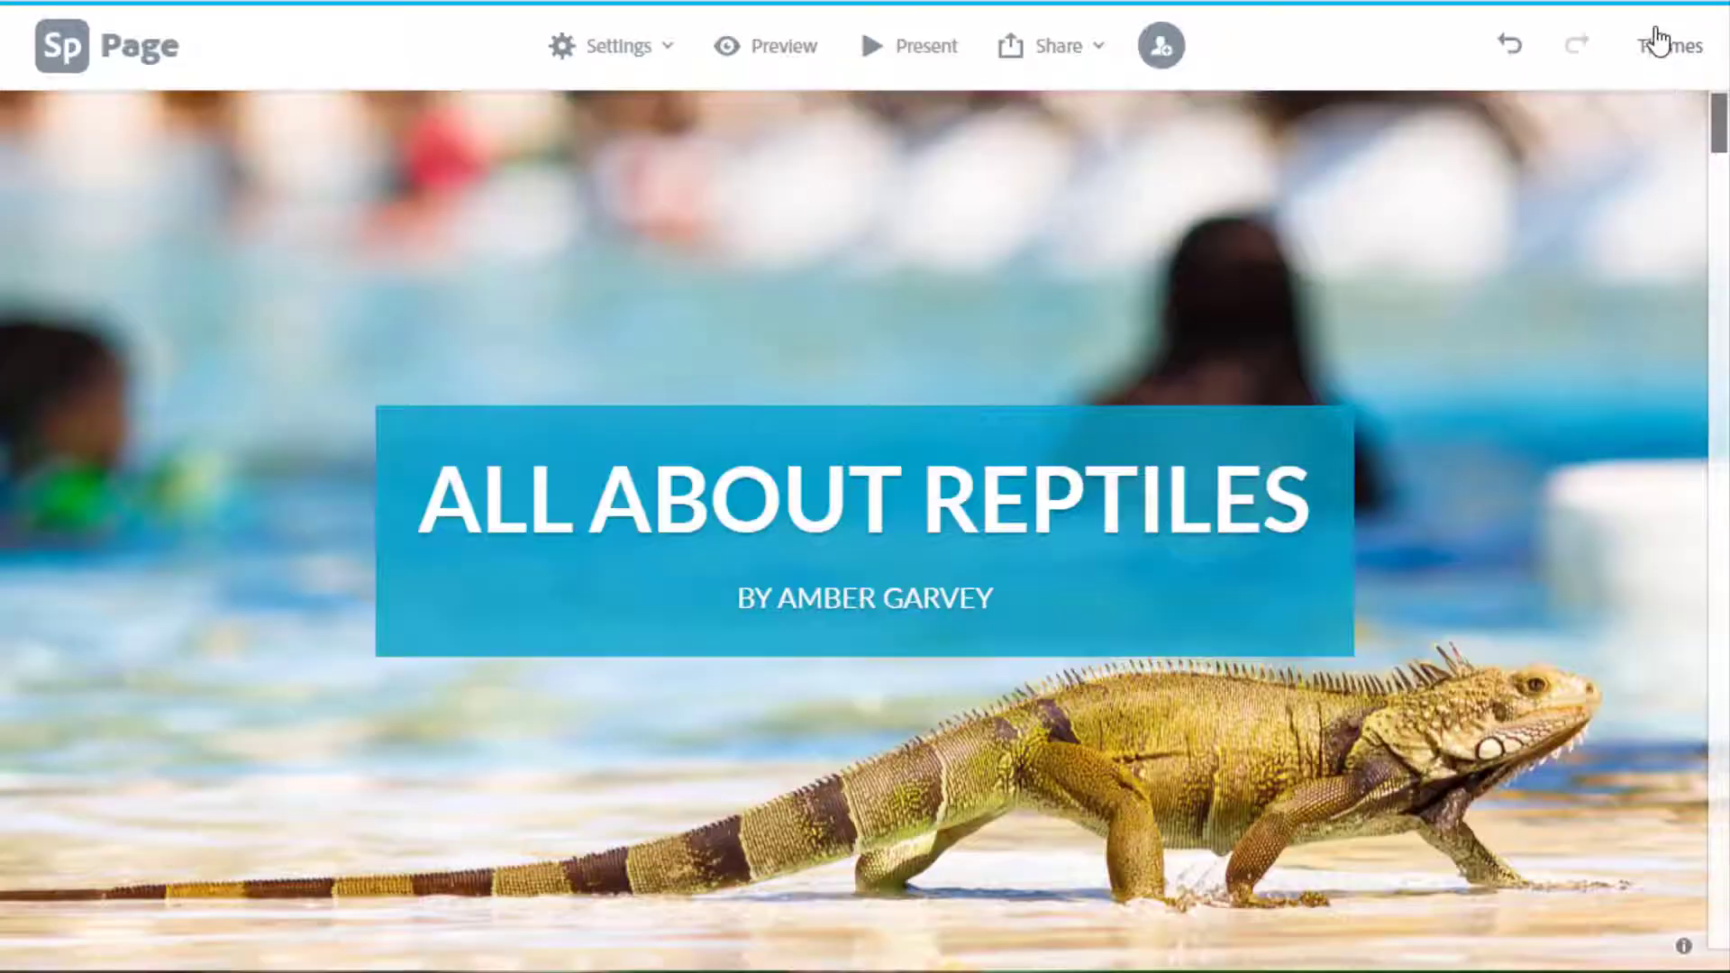
{"action": "left_click", "coordinate": [1694, 52]}
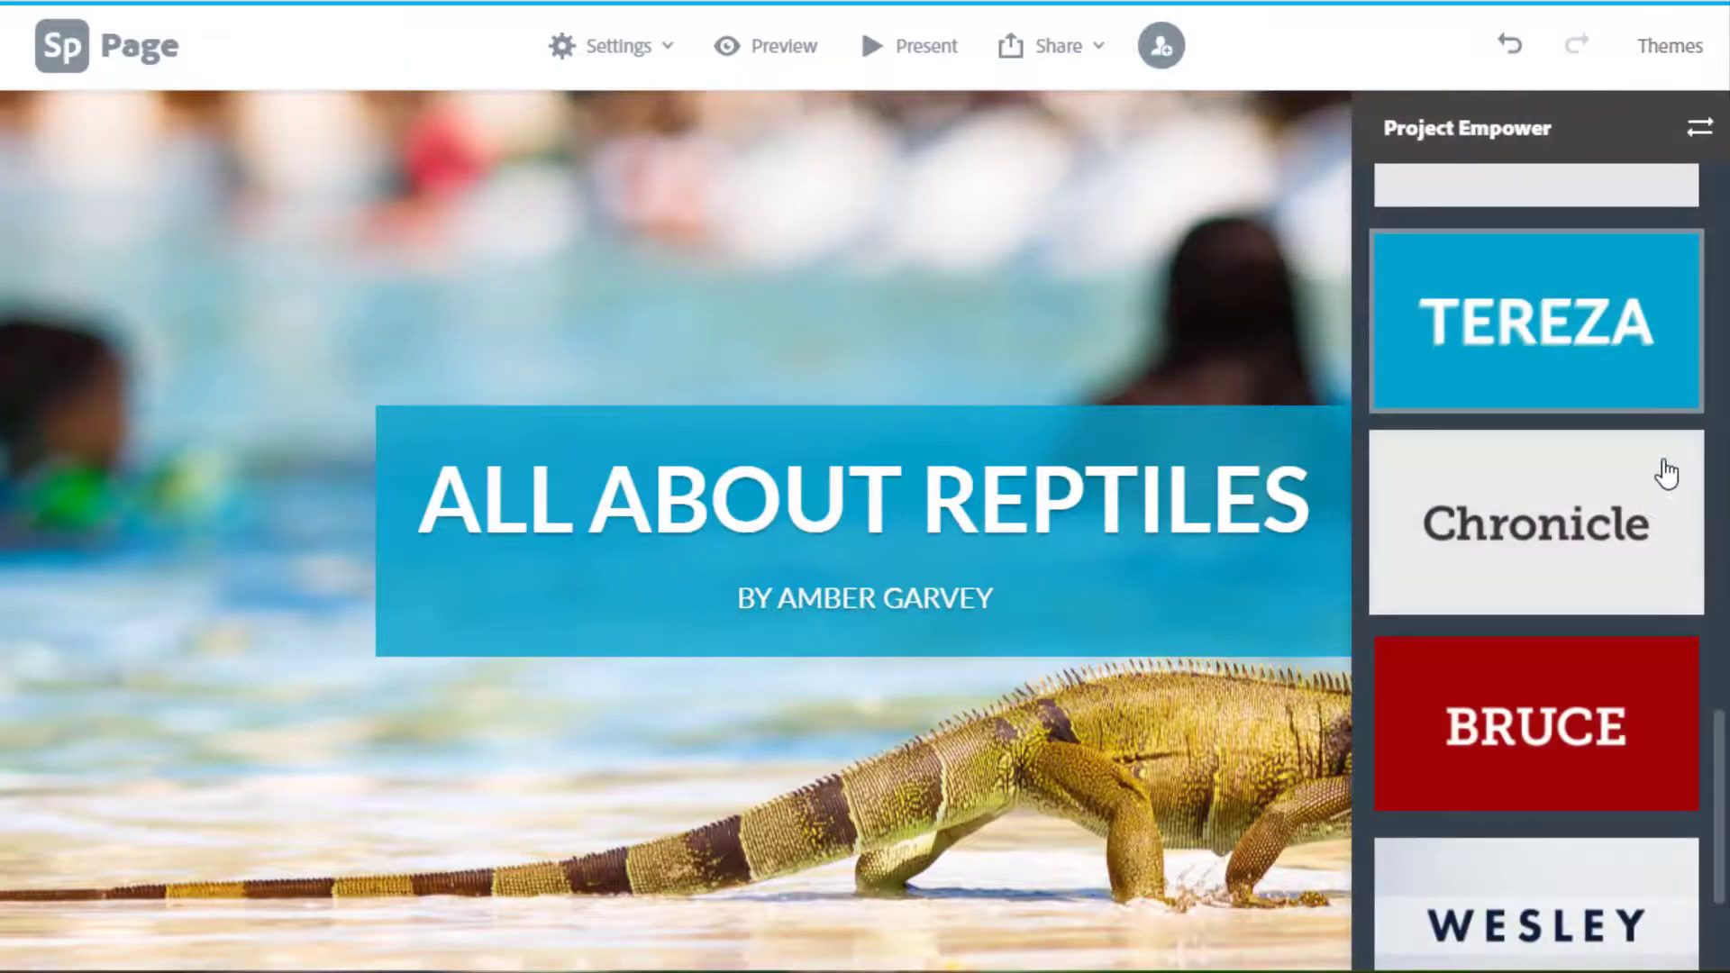
{"action": "left_click", "coordinate": [1553, 764]}
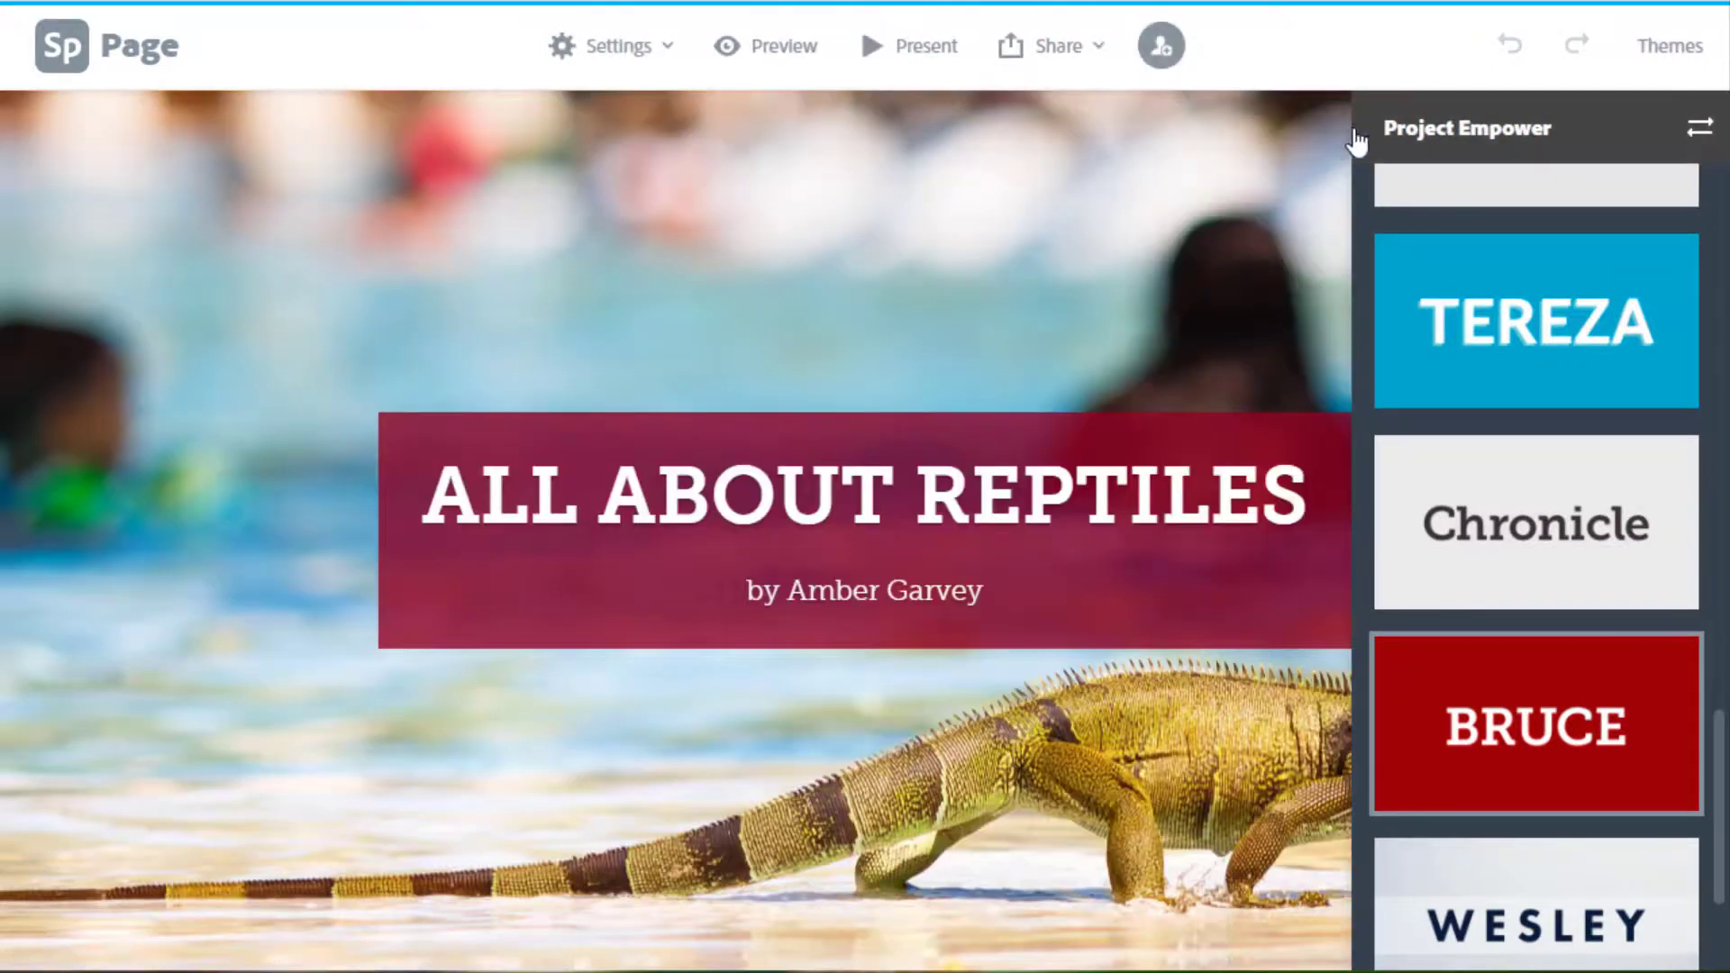
{"action": "left_click", "coordinate": [1683, 50]}
{"action": "scroll", "coordinate": [1597, 405], "scroll_direction": "down", "scroll_amount": 6}
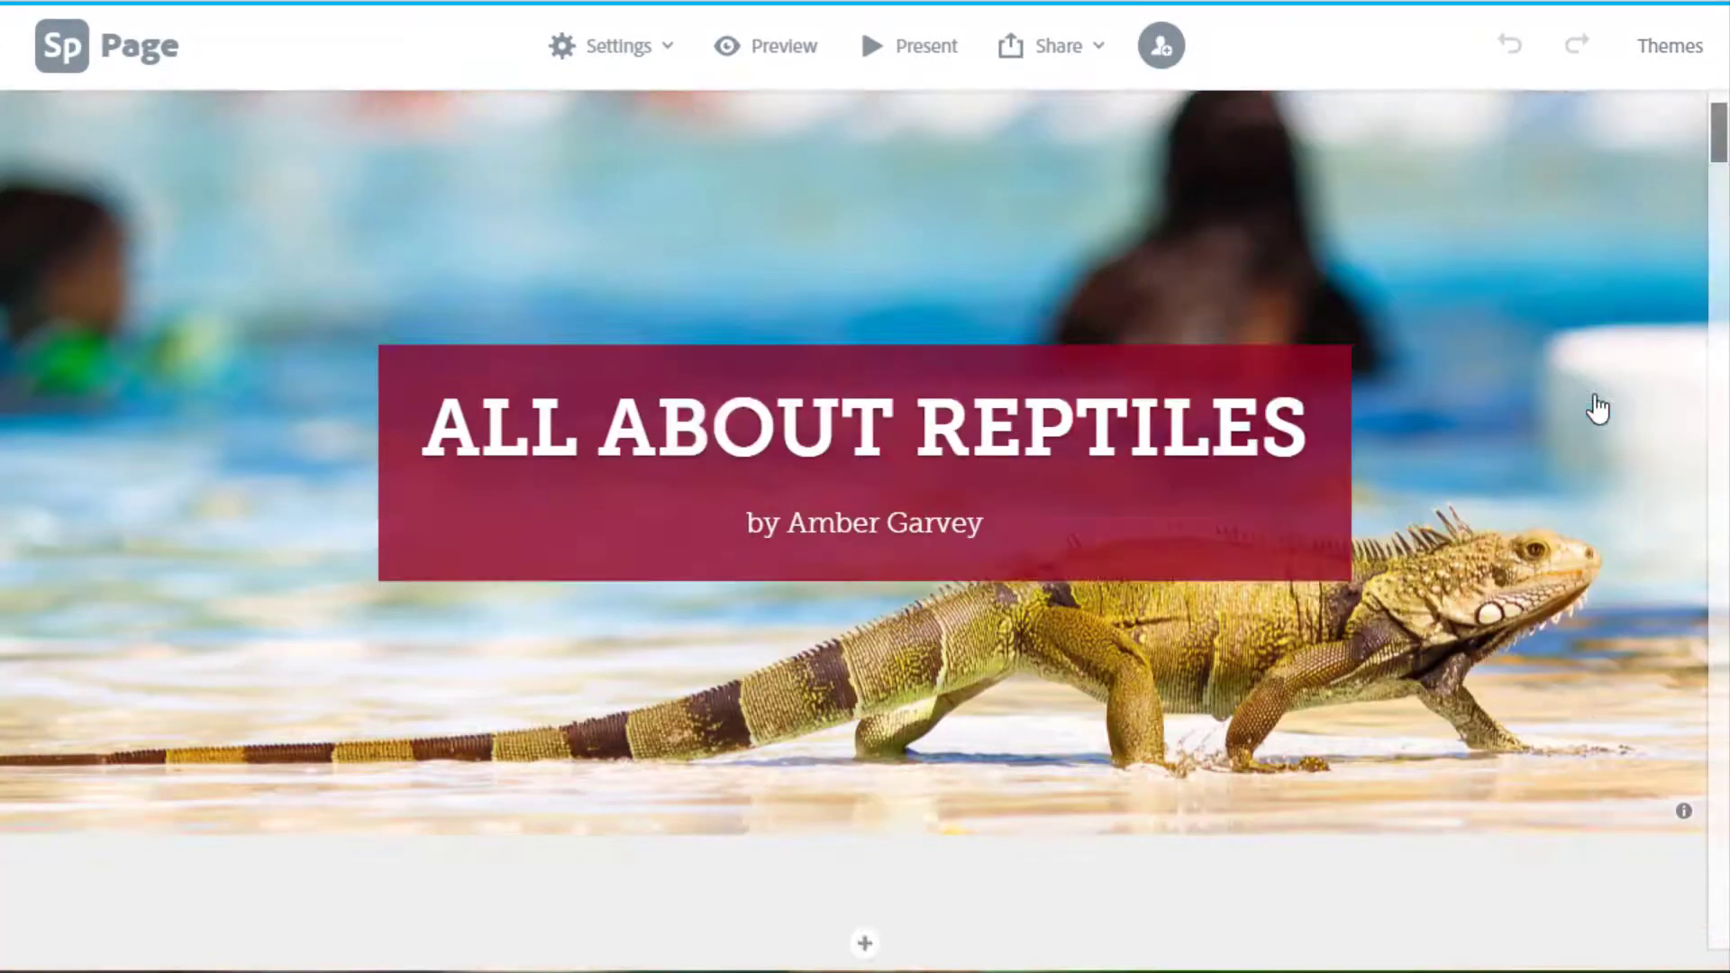
{"action": "scroll", "coordinate": [1602, 396], "scroll_direction": "down", "scroll_amount": 15}
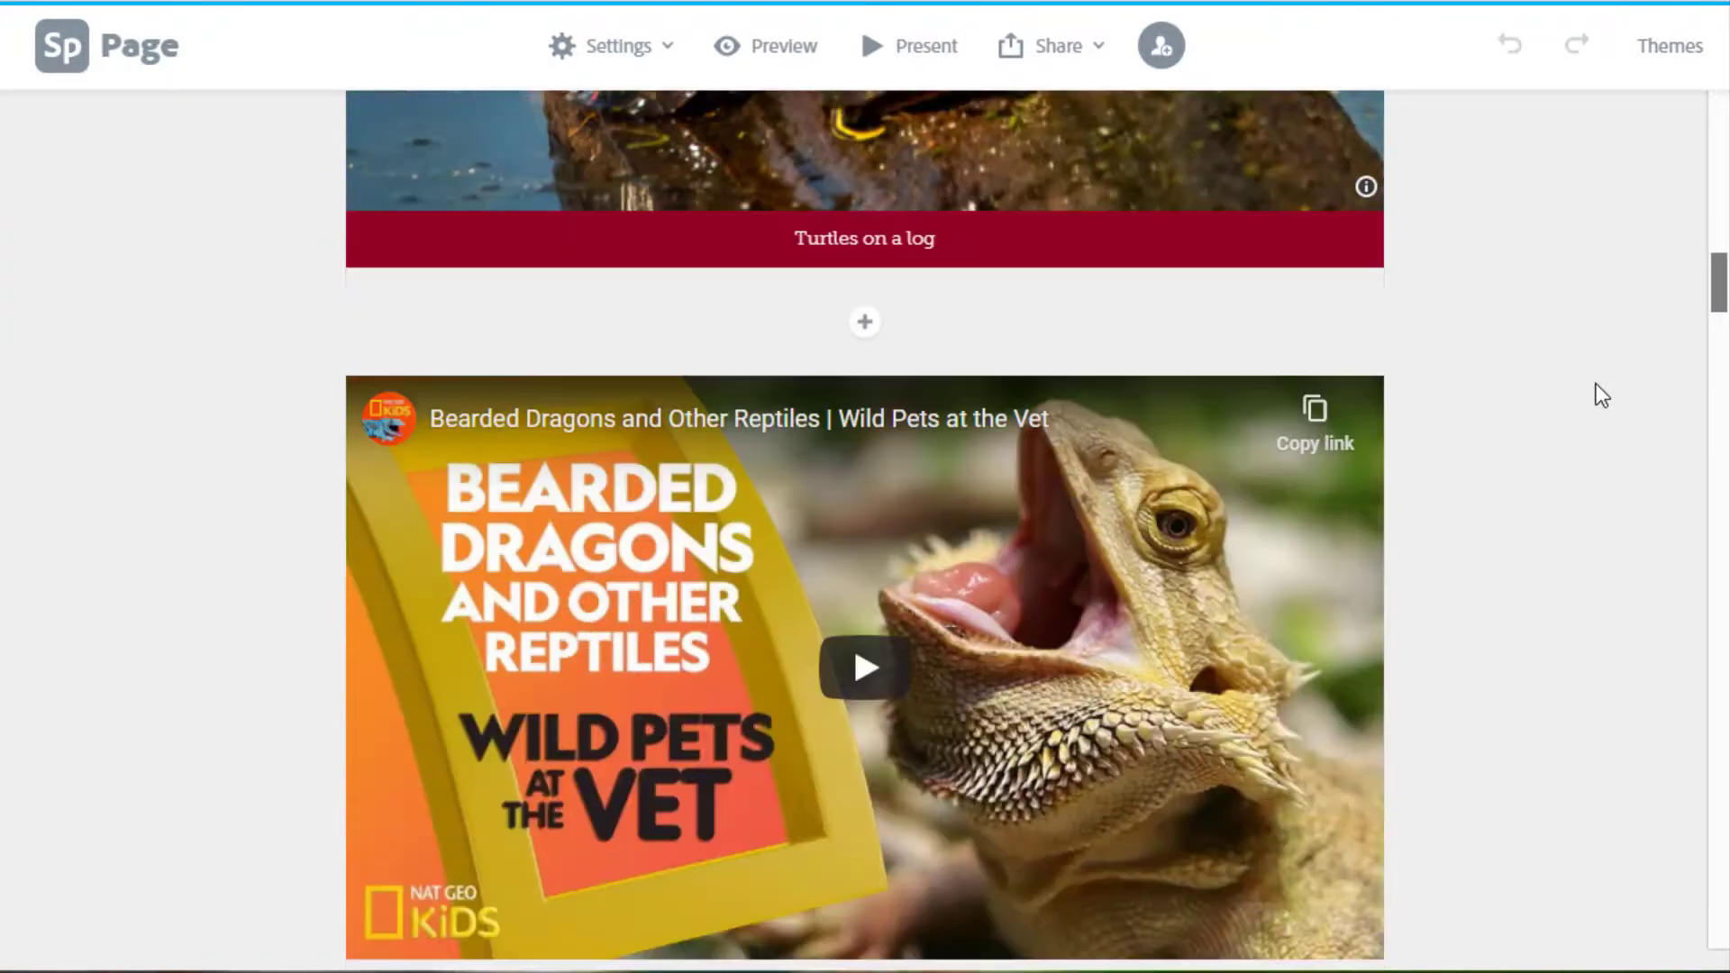
{"action": "scroll", "coordinate": [1601, 397], "scroll_direction": "down", "scroll_amount": 15}
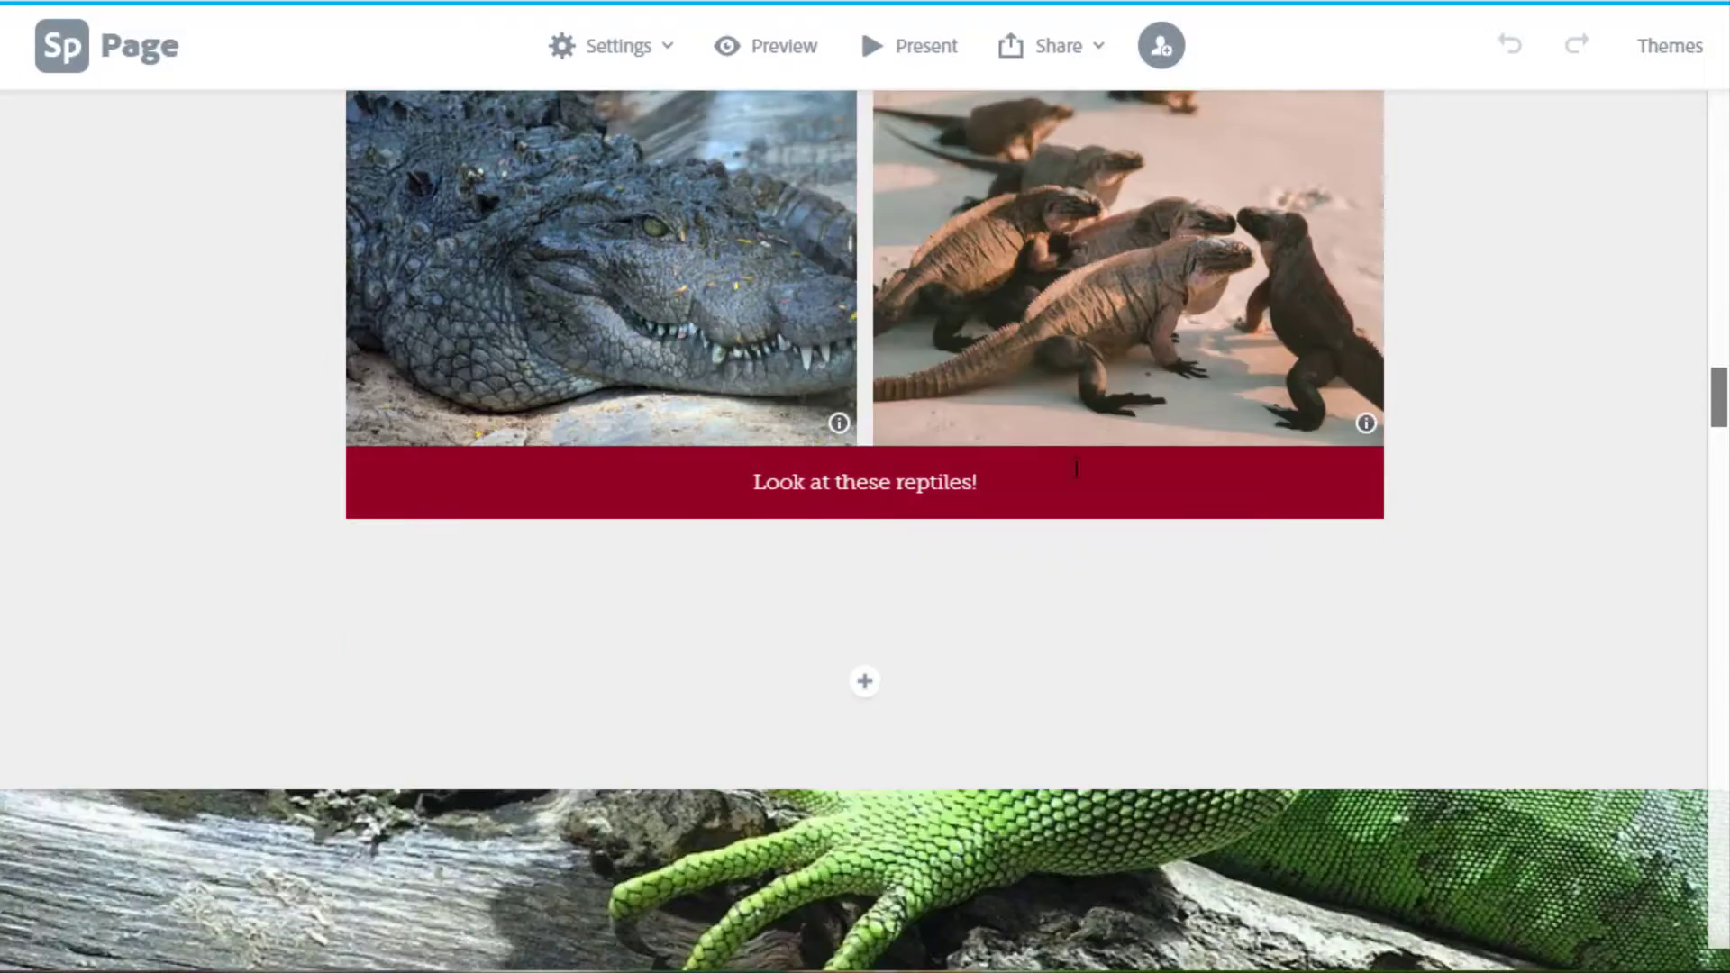
{"action": "scroll", "coordinate": [921, 498], "scroll_direction": "down", "scroll_amount": 5}
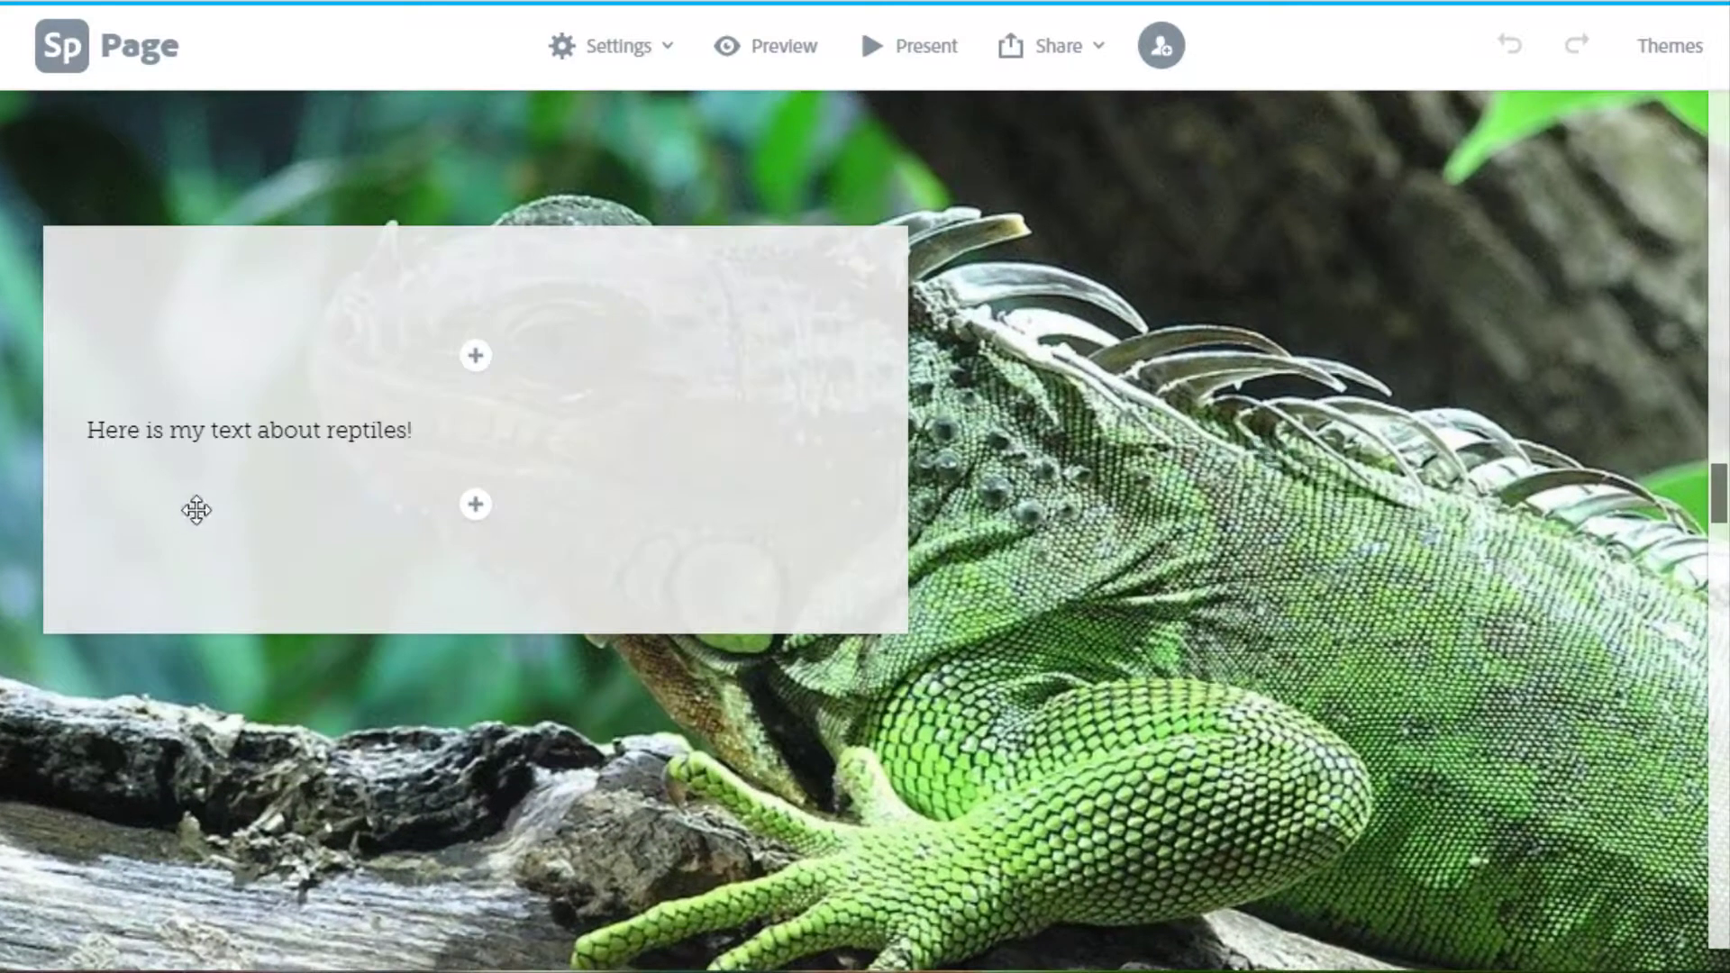
{"action": "left_click", "coordinate": [1693, 53]}
{"action": "left_click", "coordinate": [1604, 271]}
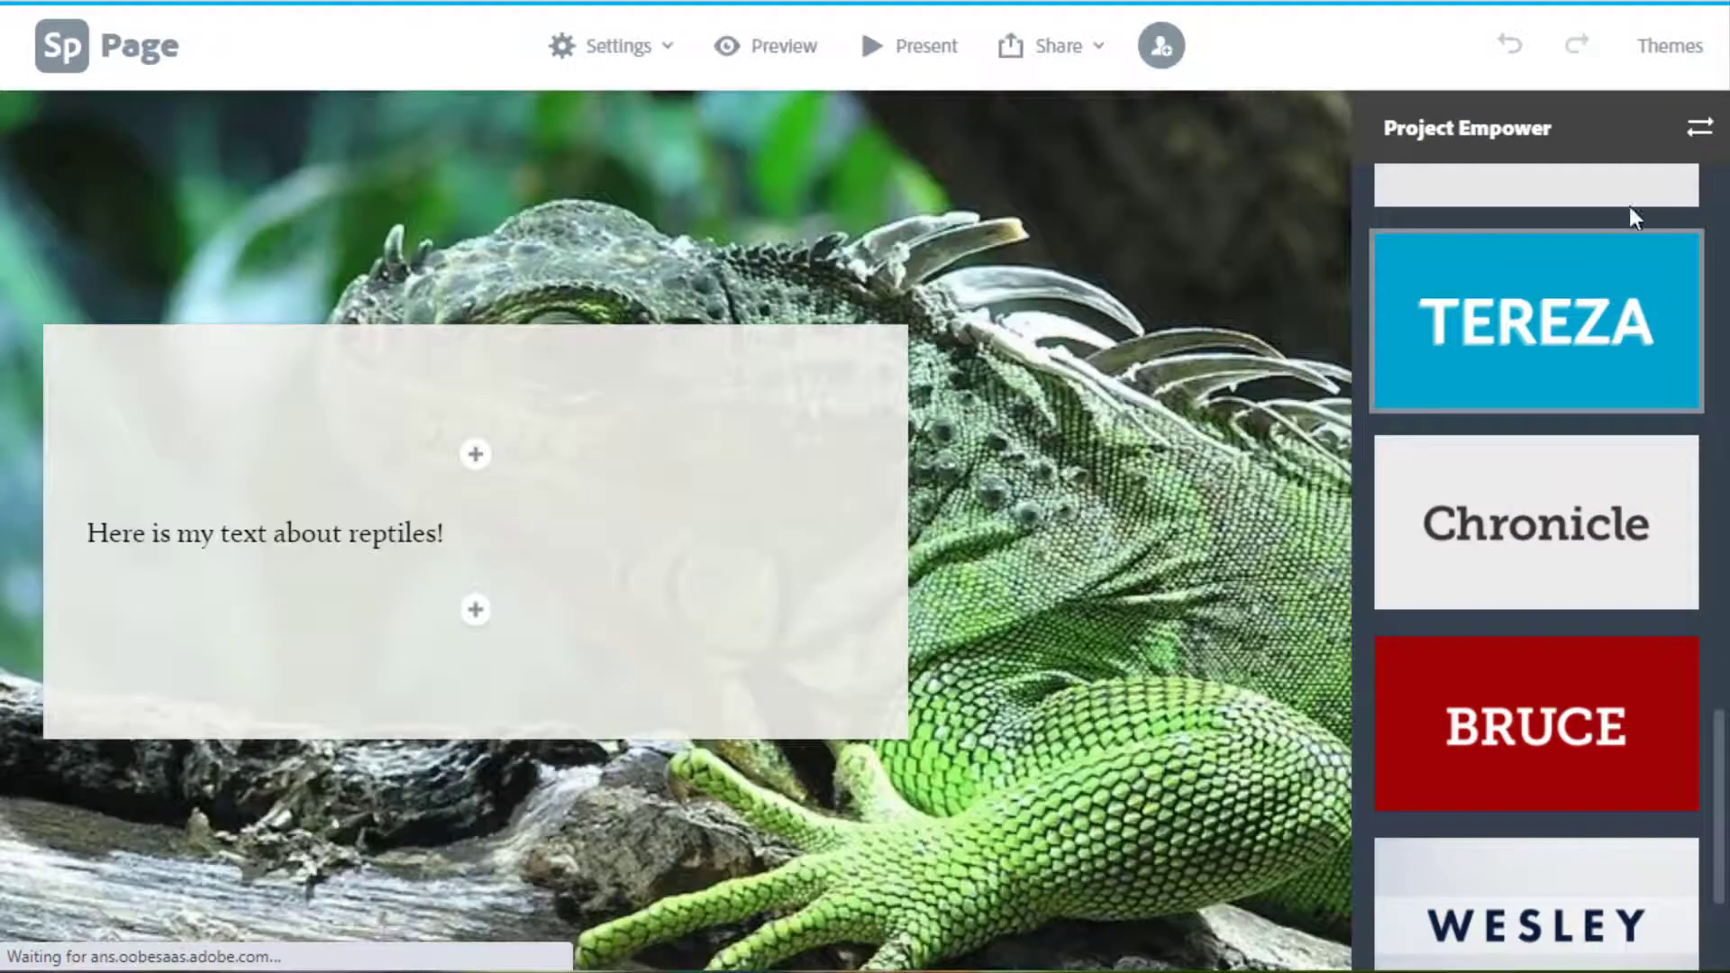
{"action": "left_click", "coordinate": [1676, 65]}
{"action": "scroll", "coordinate": [1532, 505], "scroll_direction": "down", "scroll_amount": 5}
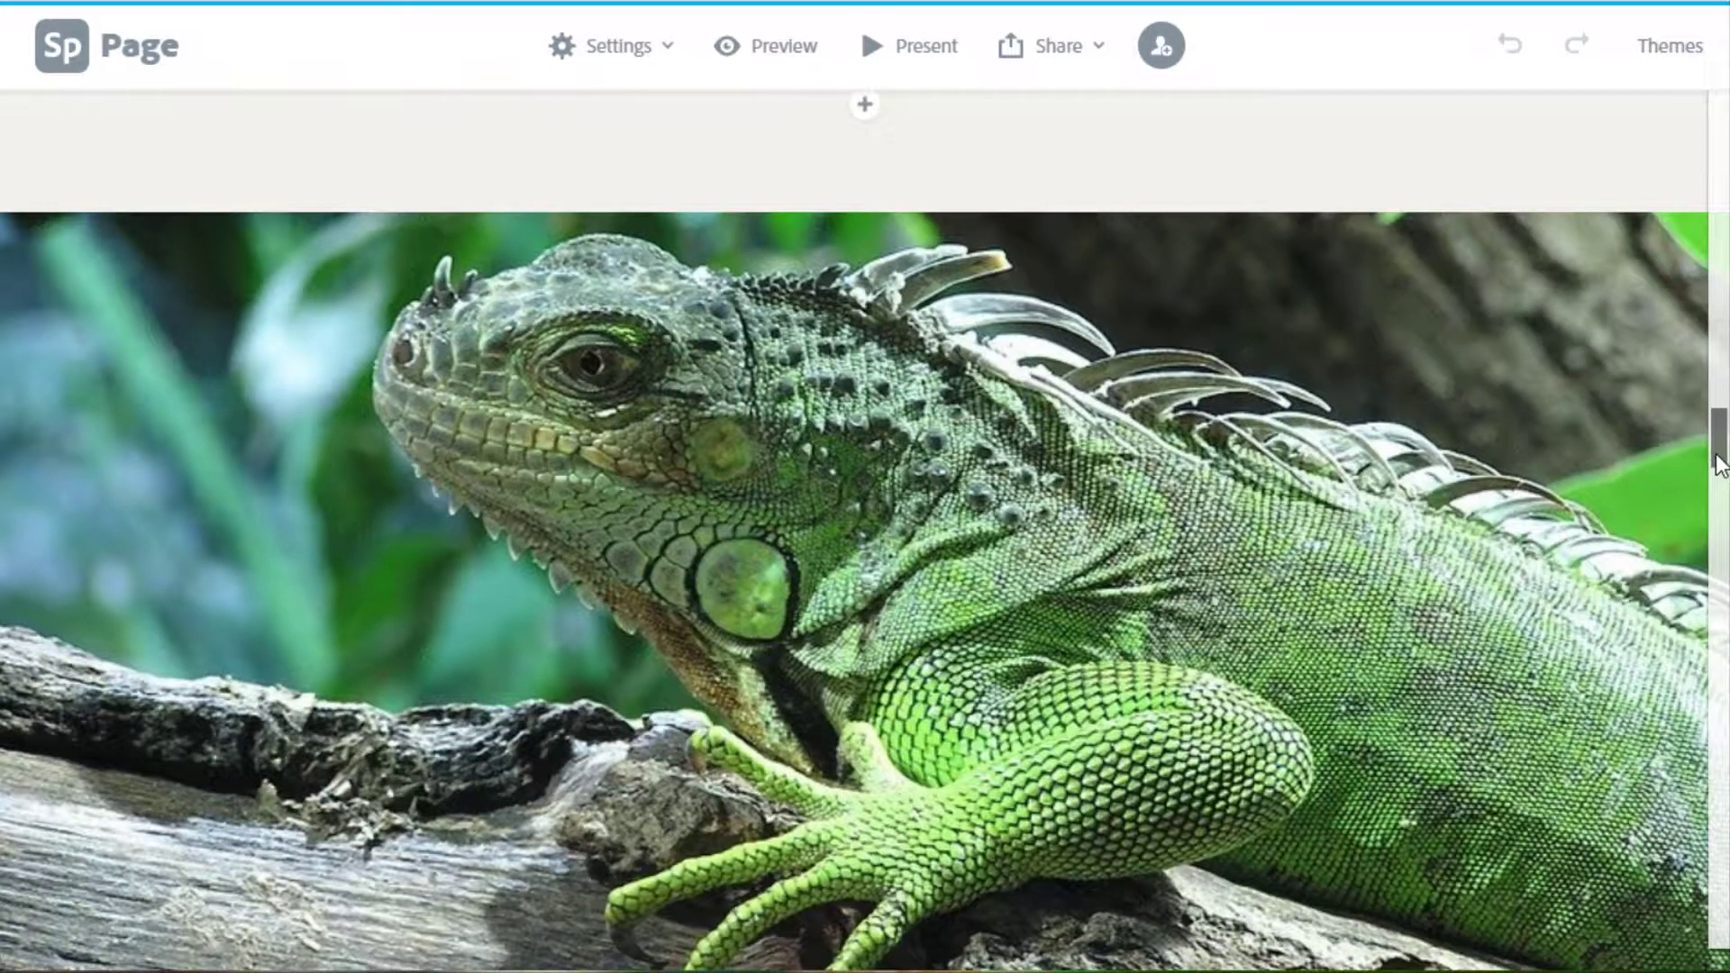
{"action": "left_click_drag", "start_coordinate": [1719, 464], "coordinate": [1688, 121]}
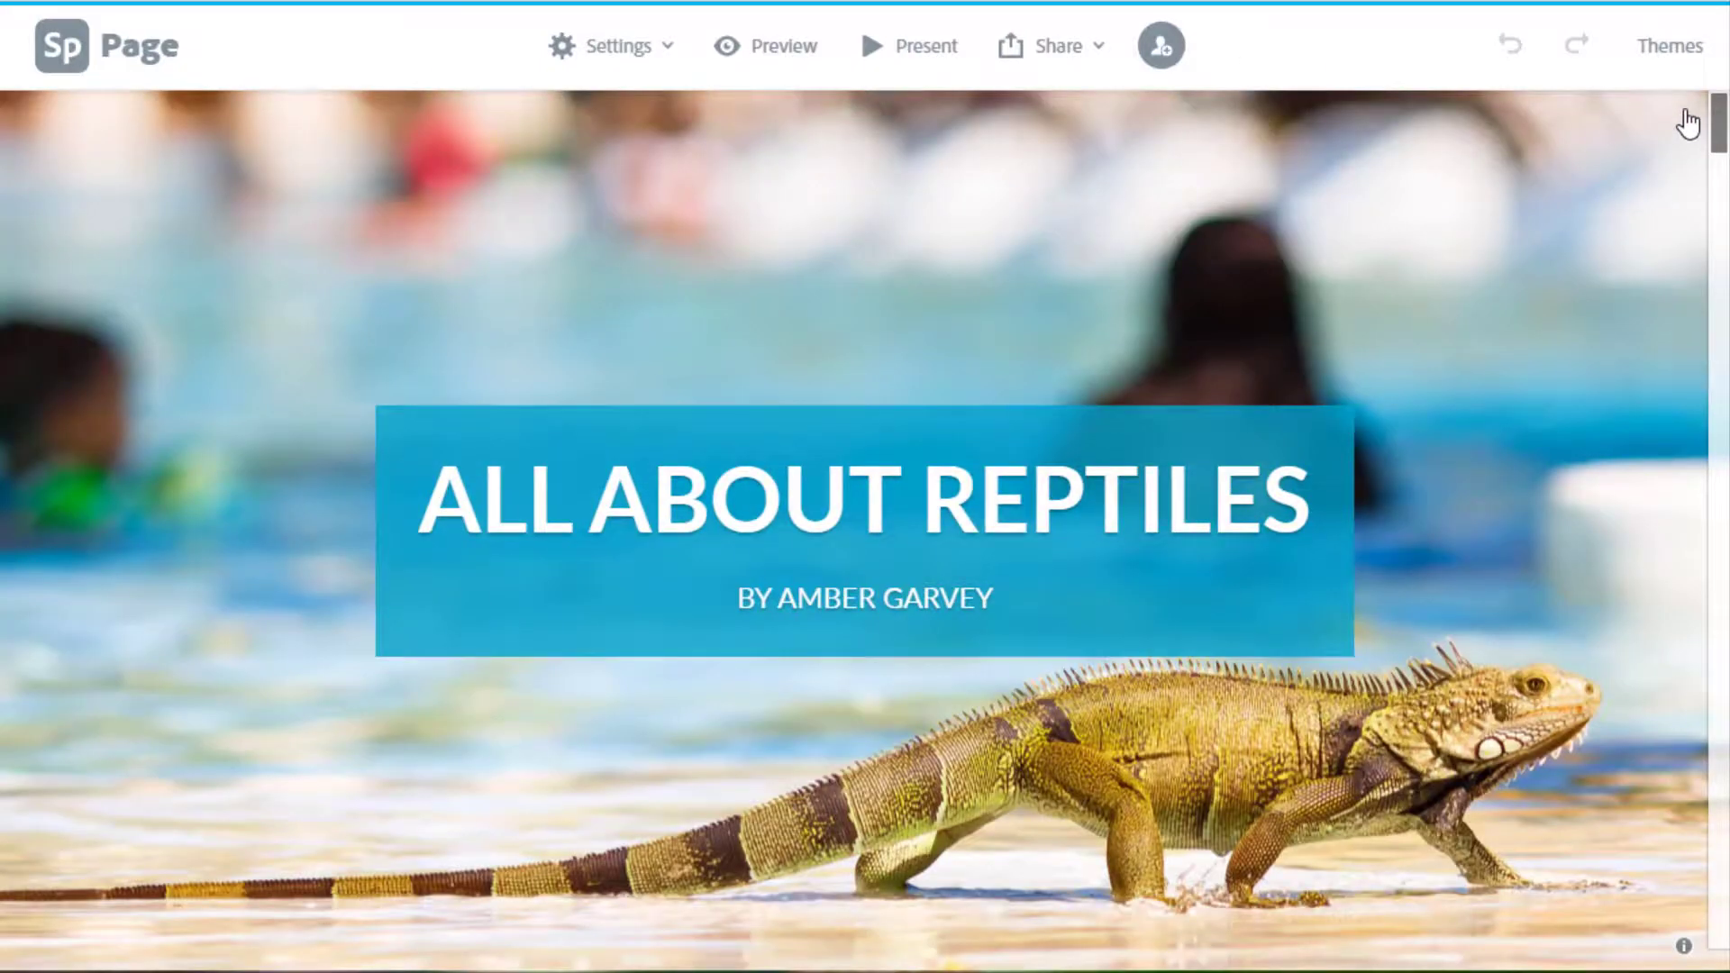
Start publishing the page as a shareable link with its category set to Education.
{"action": "left_click", "coordinate": [1035, 52]}
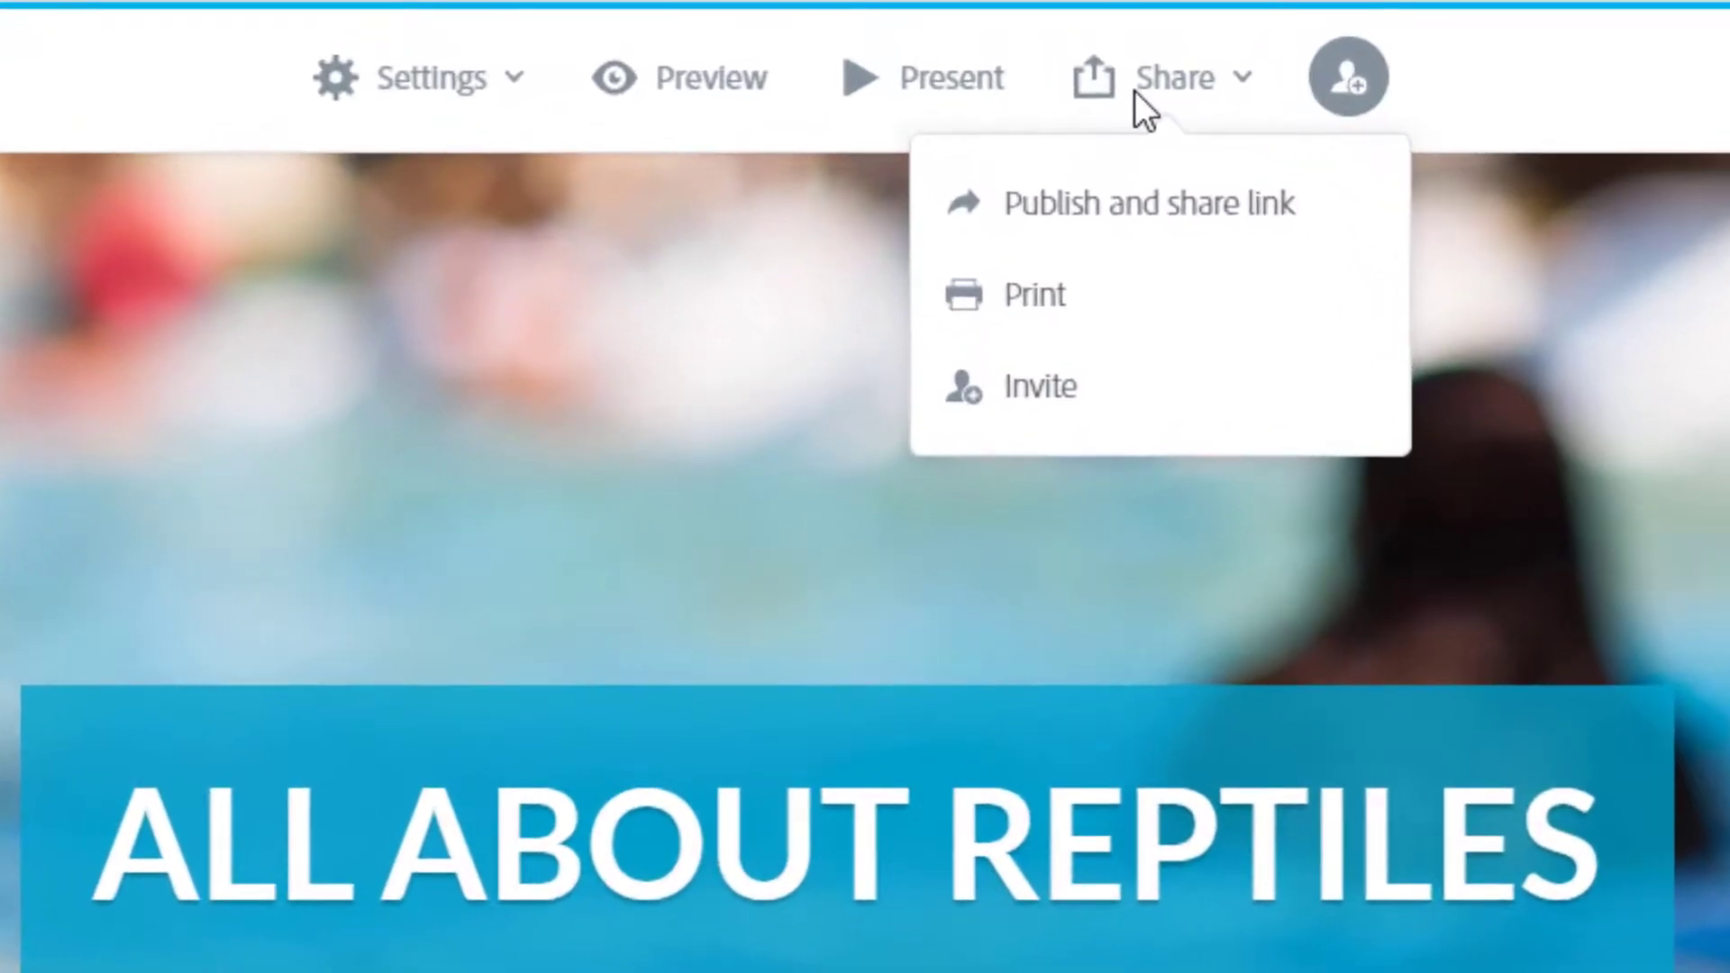
{"action": "left_click", "coordinate": [1202, 207]}
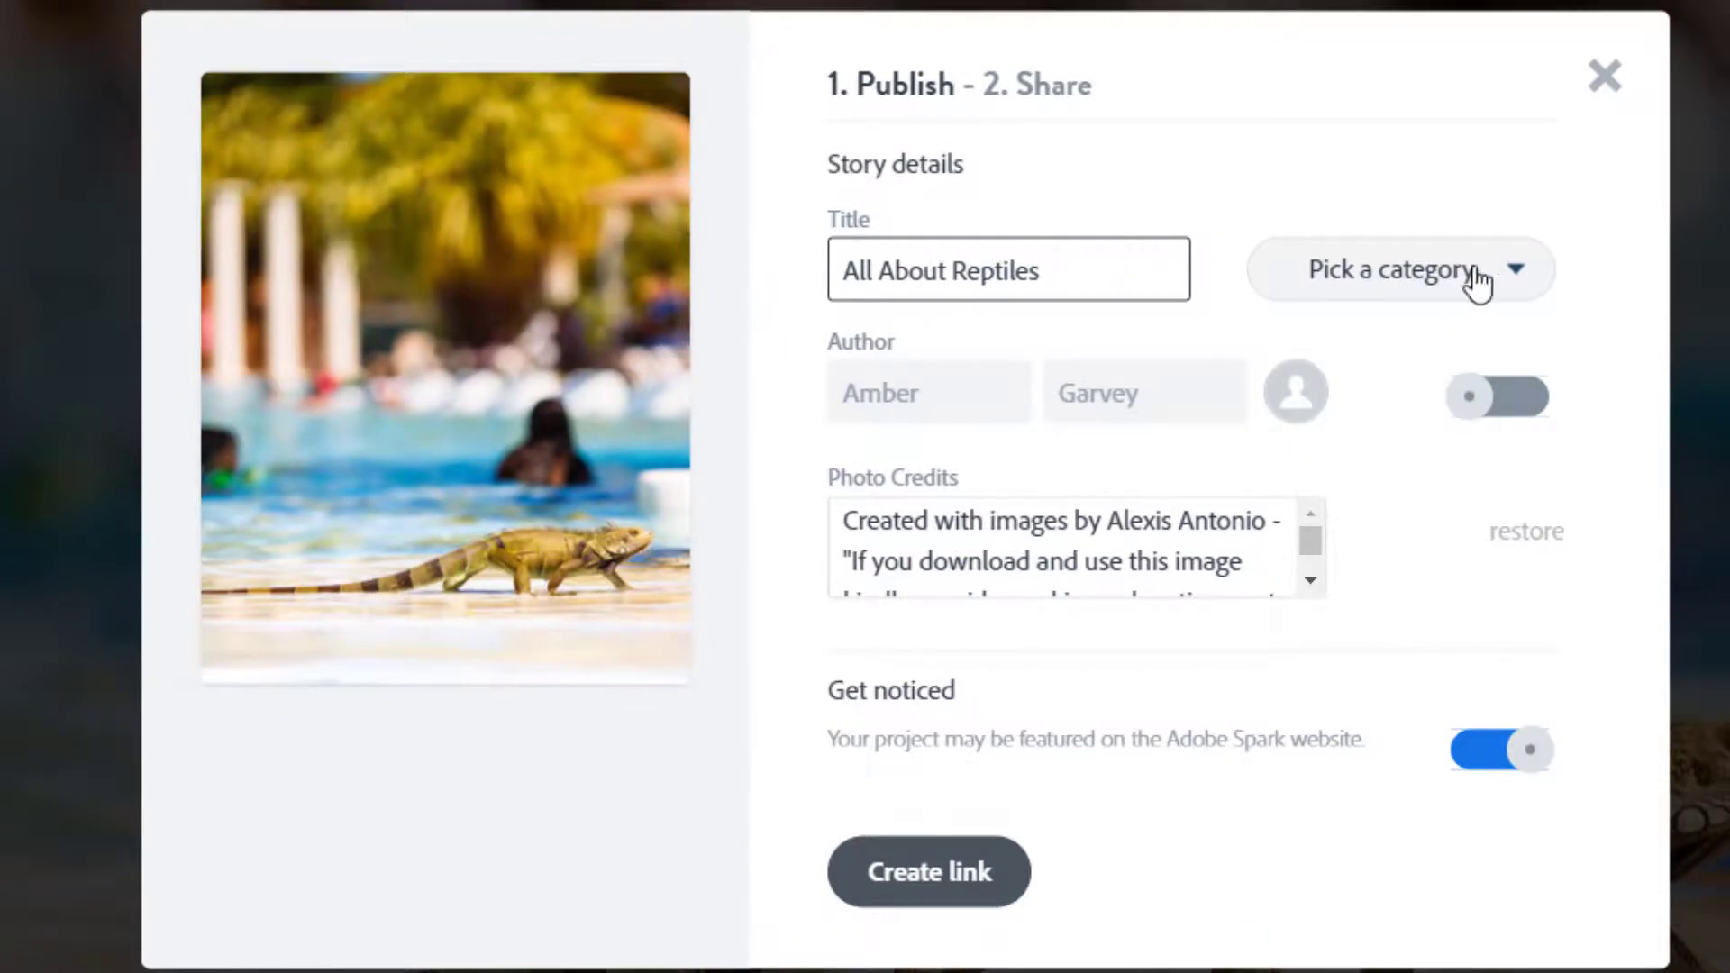
{"action": "left_click", "coordinate": [1522, 283]}
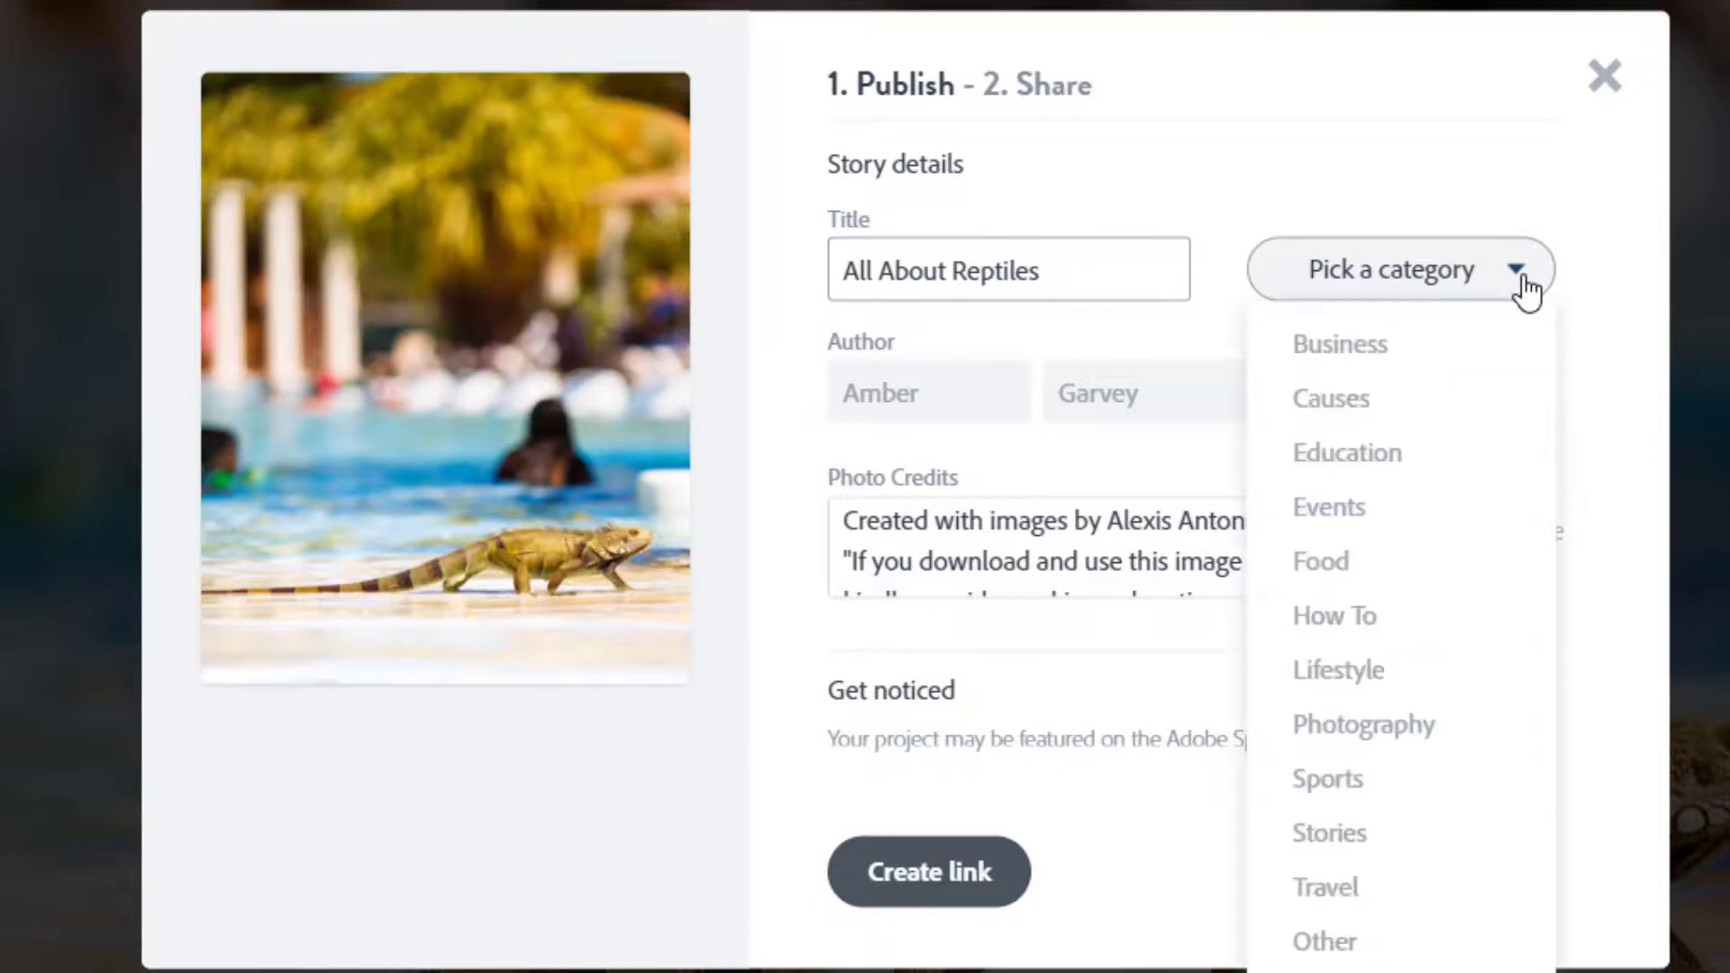
{"action": "left_click", "coordinate": [1422, 456]}
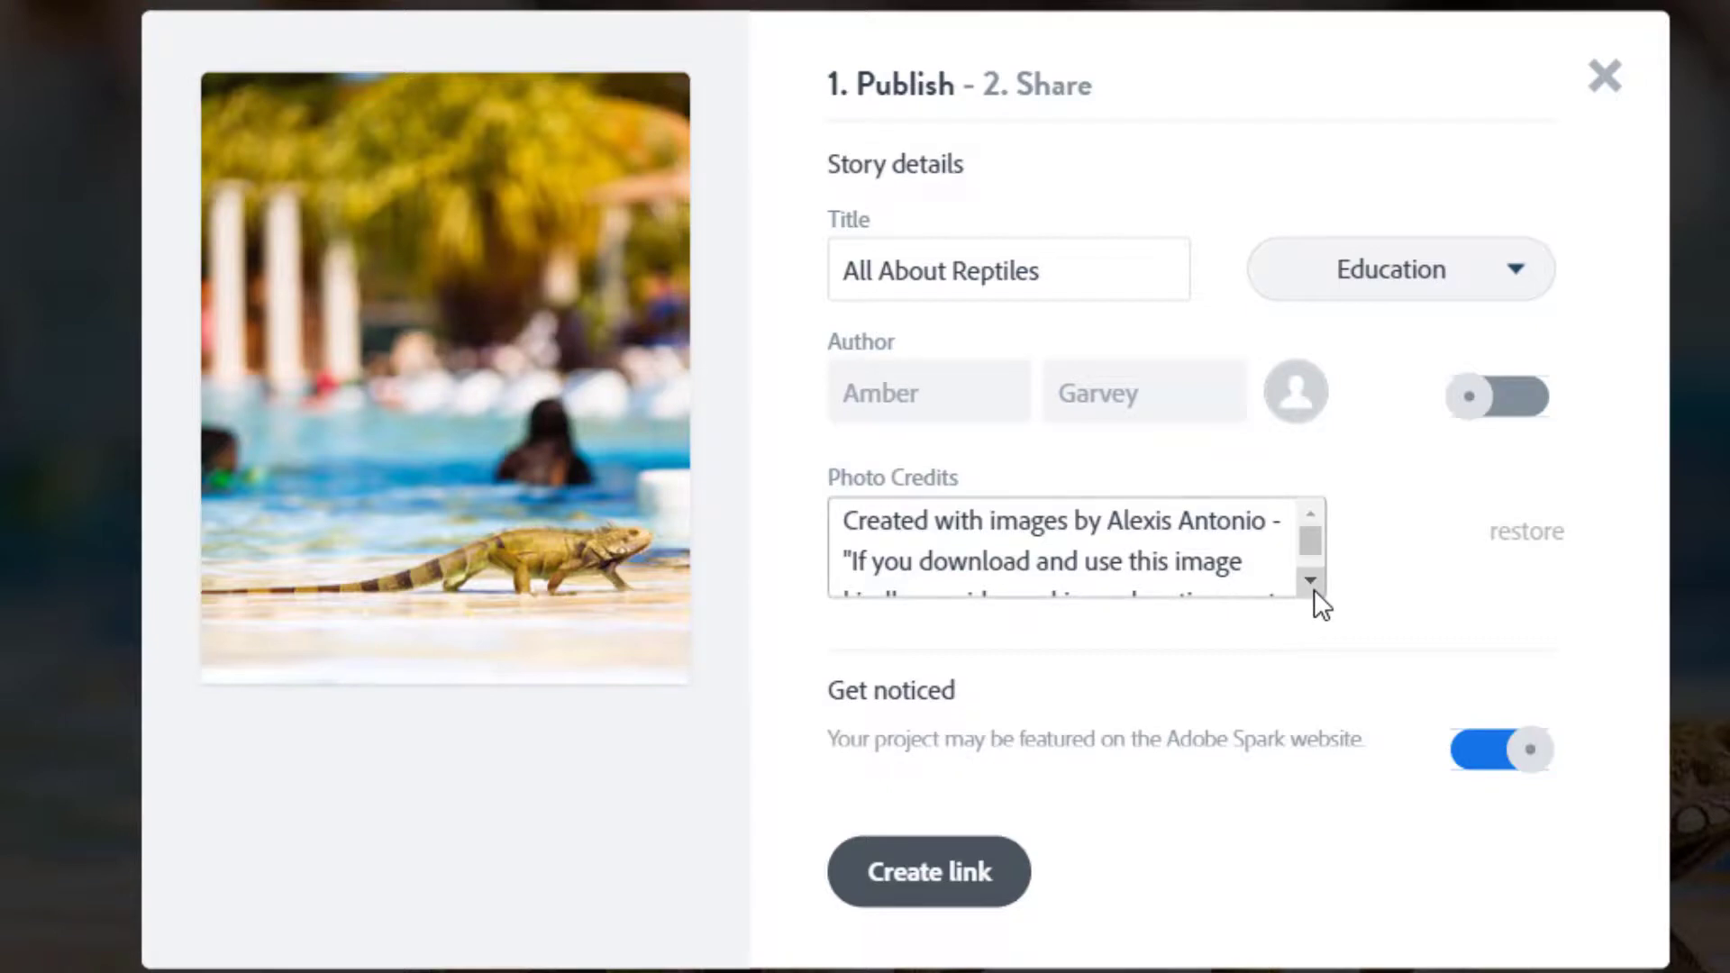
Turn off Get noticed and create the page's shareable link.
{"action": "left_click_drag", "start_coordinate": [1314, 590], "coordinate": [1317, 580]}
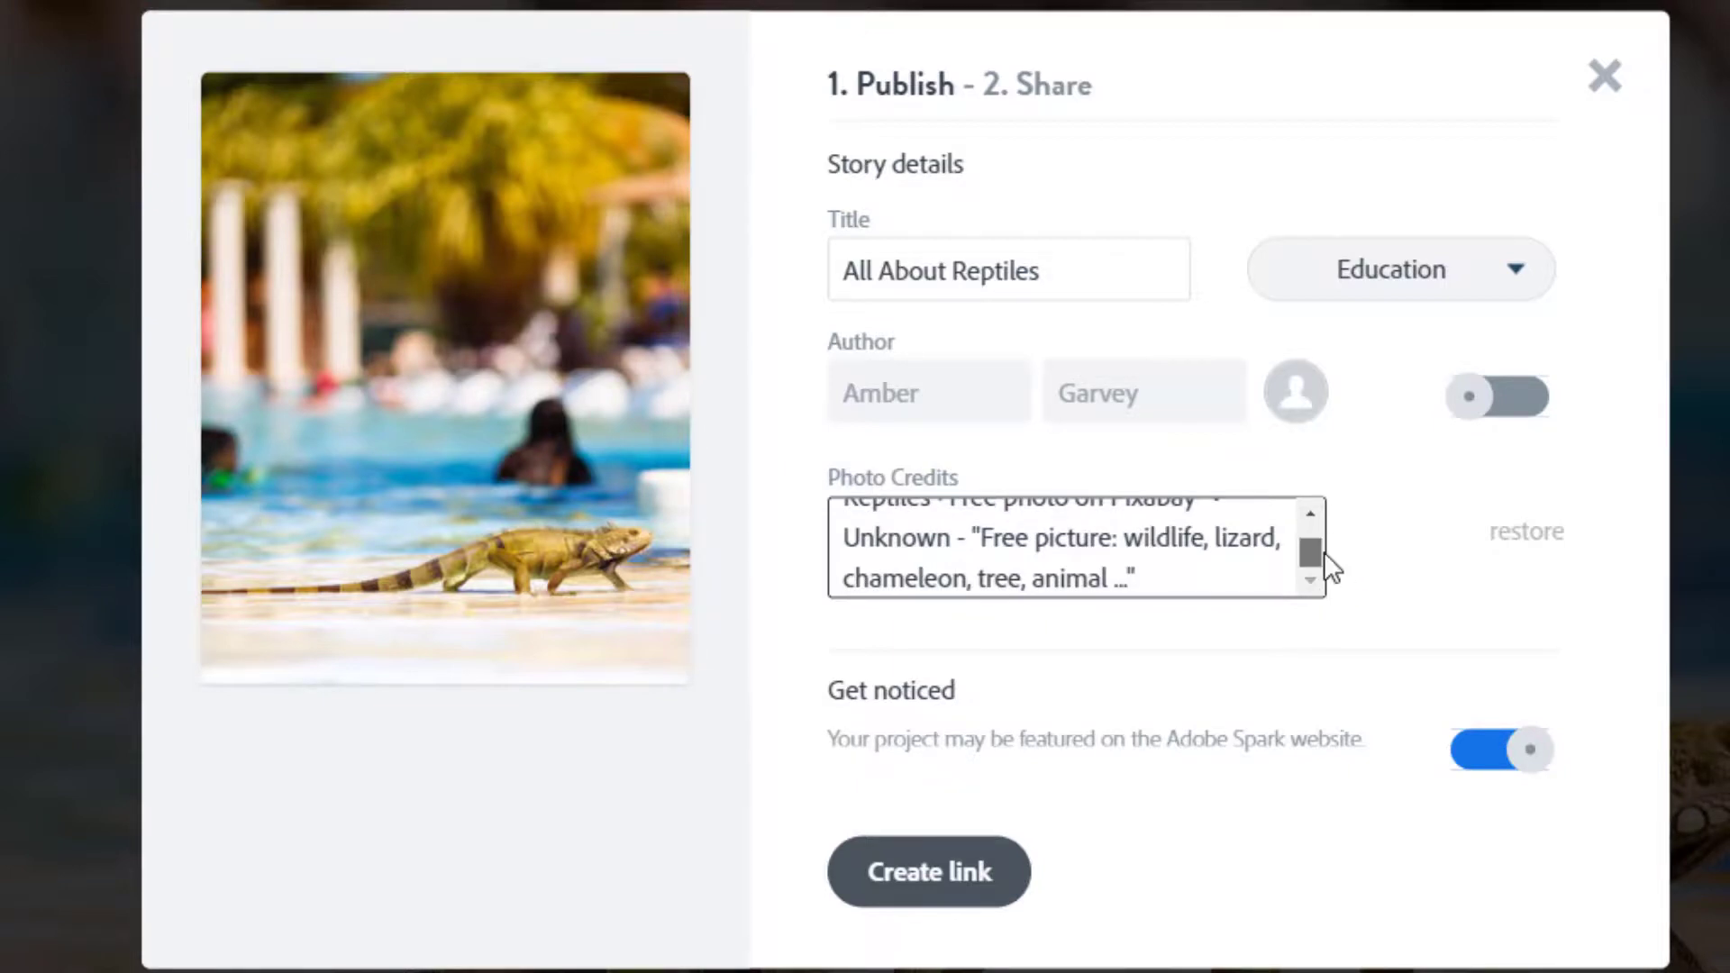
{"action": "left_click_drag", "start_coordinate": [1323, 553], "coordinate": [1322, 500]}
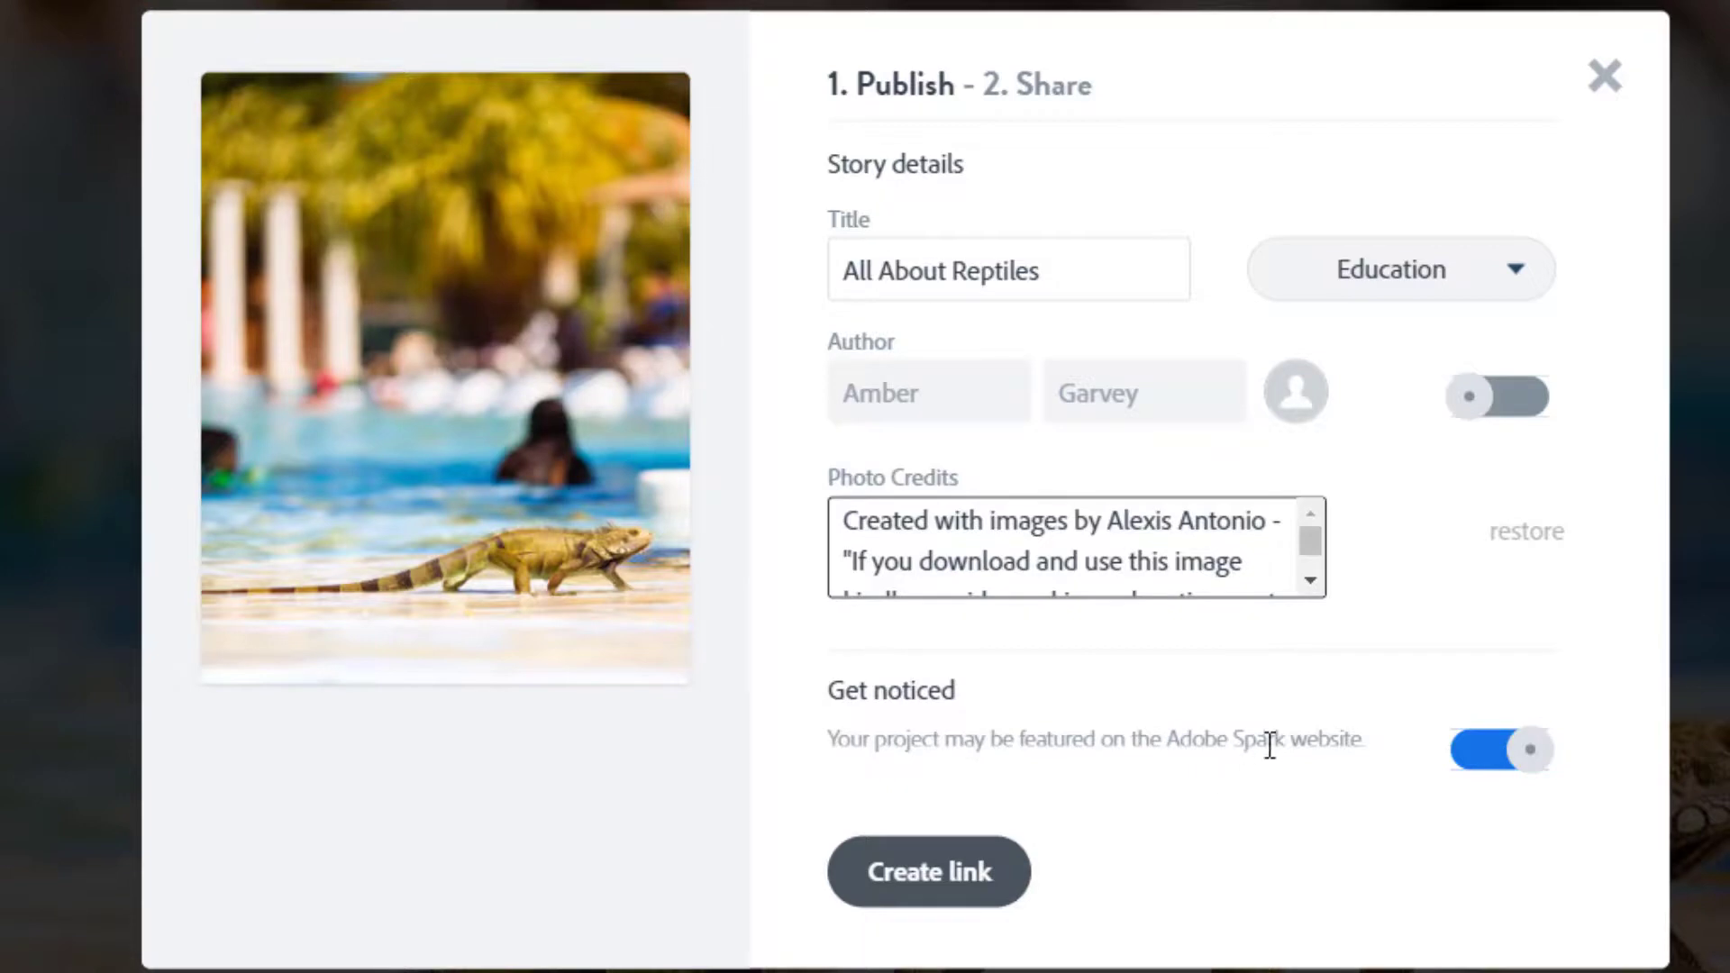
{"action": "left_click", "coordinate": [1526, 760]}
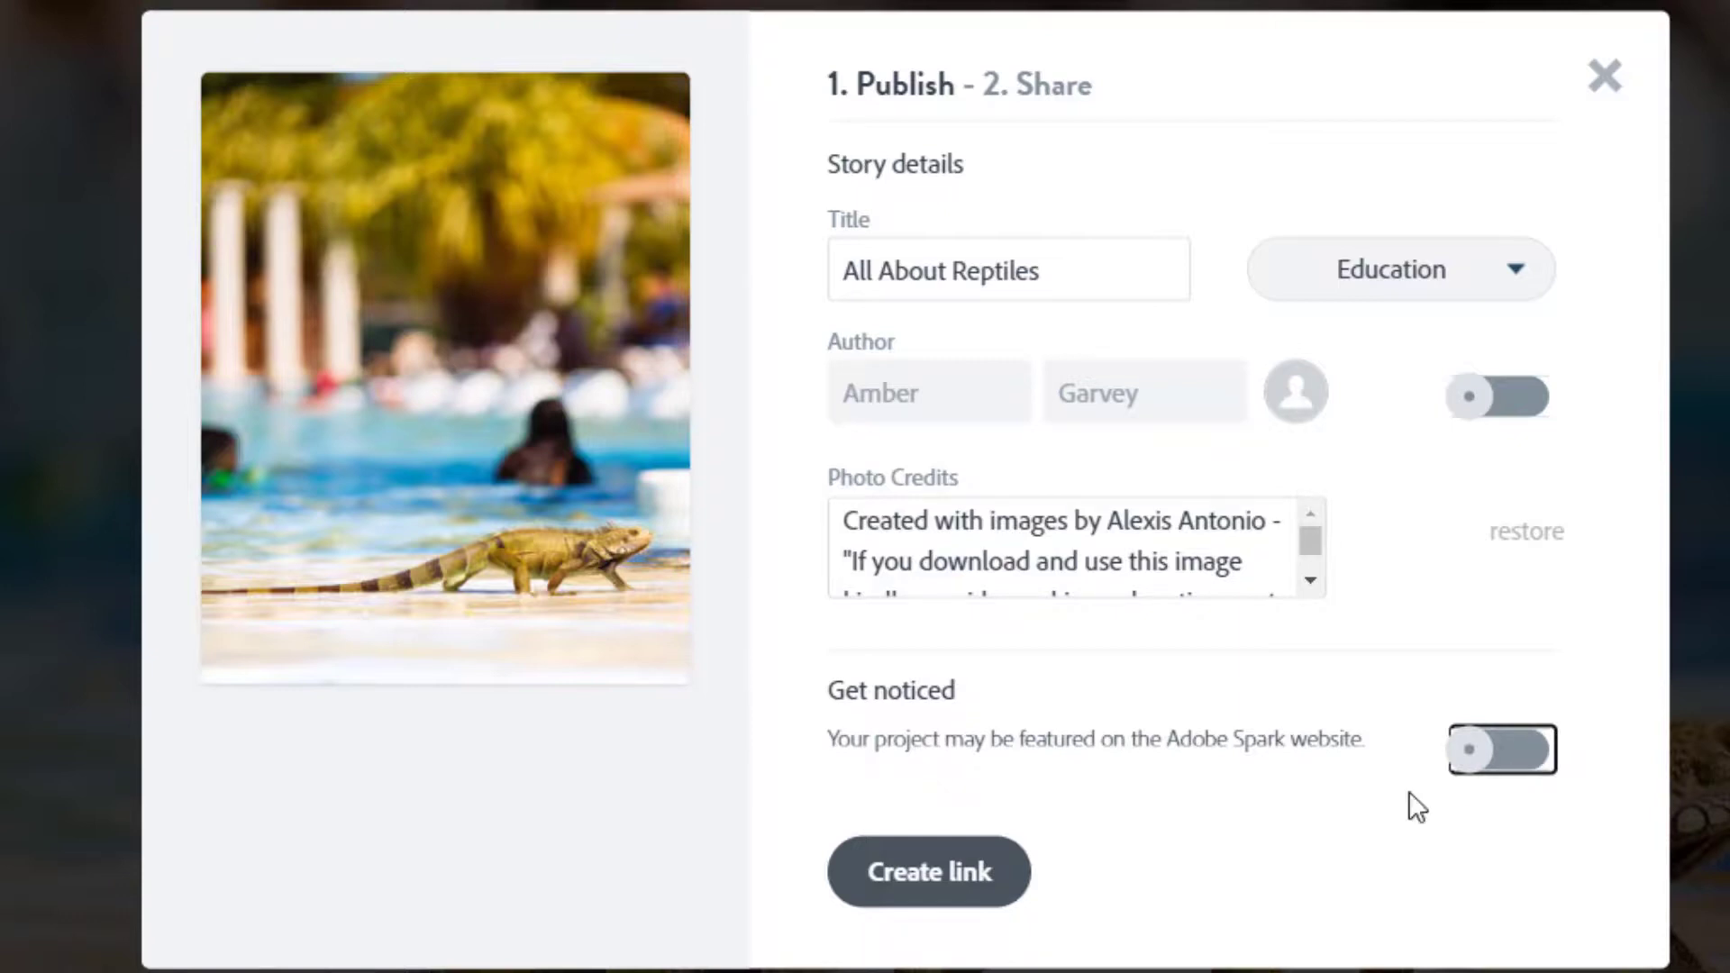
{"action": "left_click", "coordinate": [895, 888]}
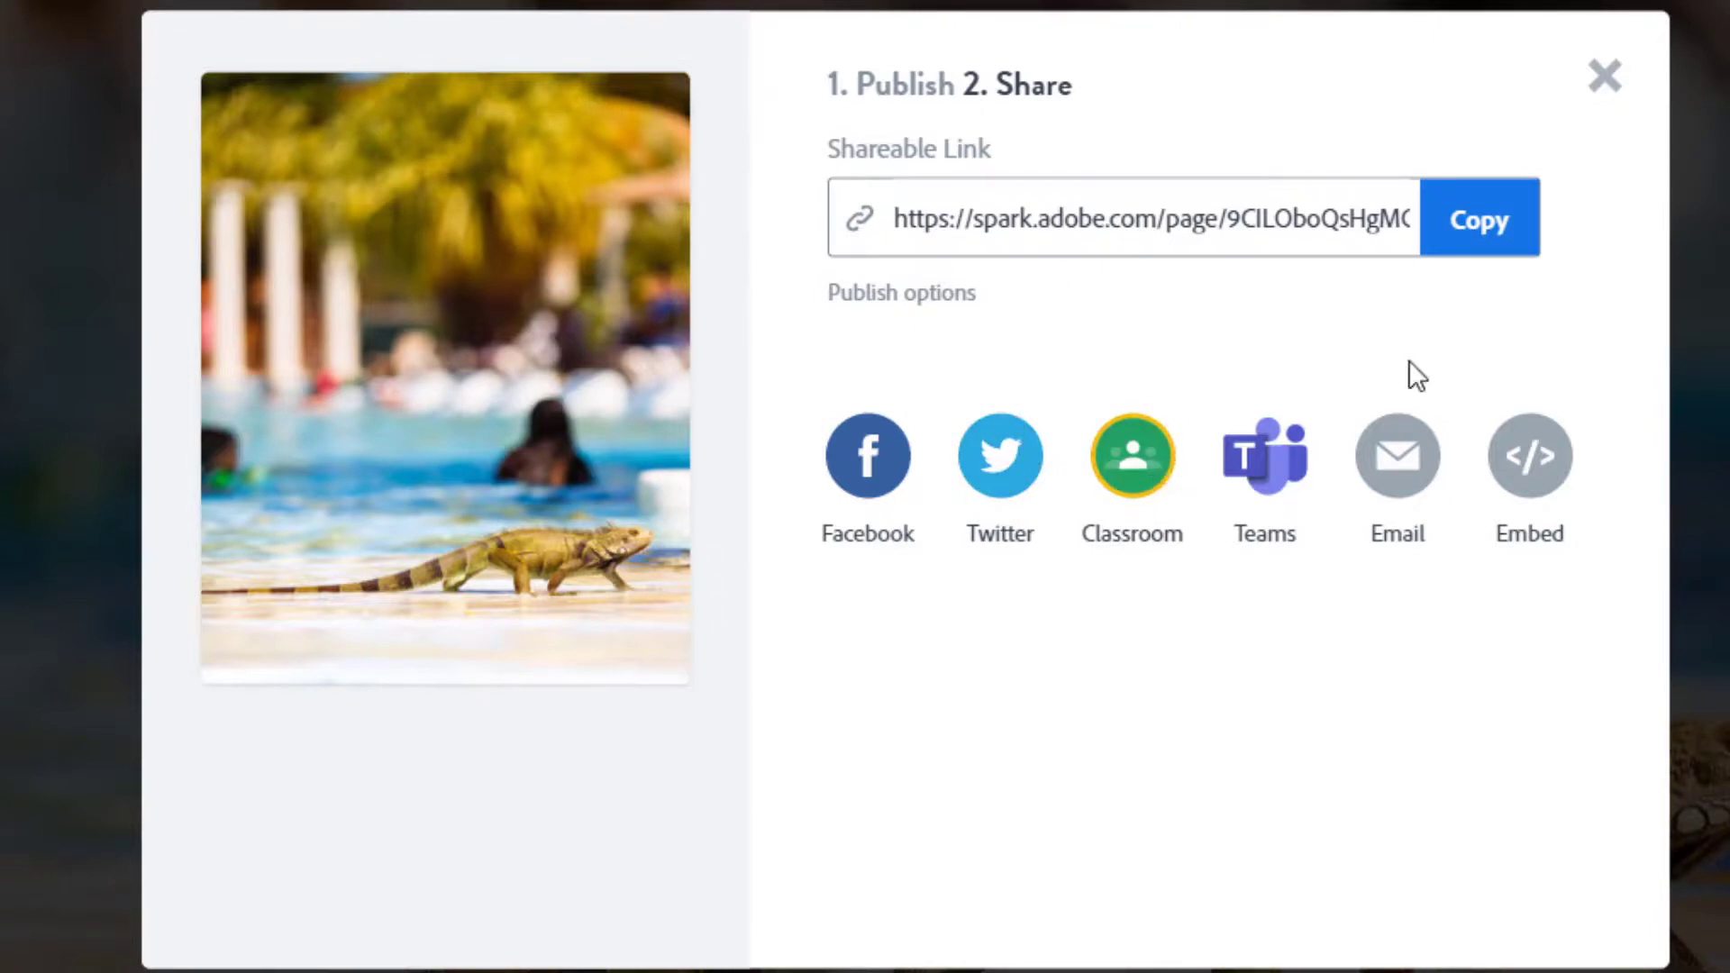
Select the shareable spark.adobe.com link and close the sharing window.
{"action": "left_click", "coordinate": [1233, 214]}
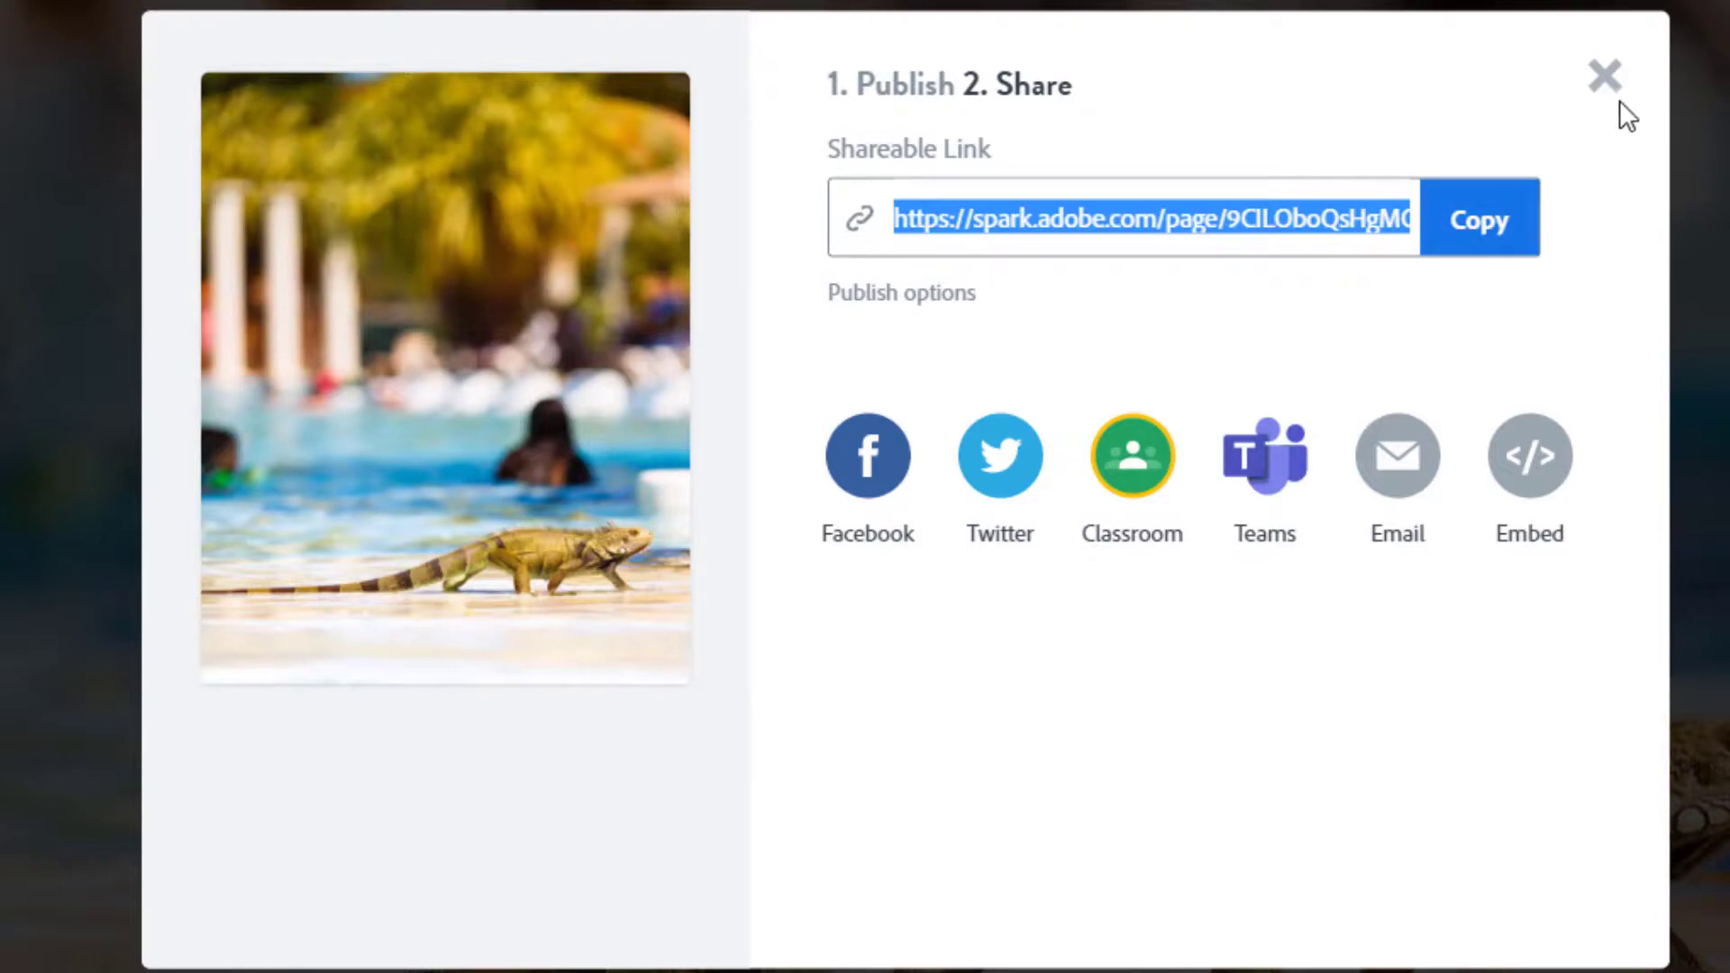
{"action": "left_click", "coordinate": [1605, 77]}
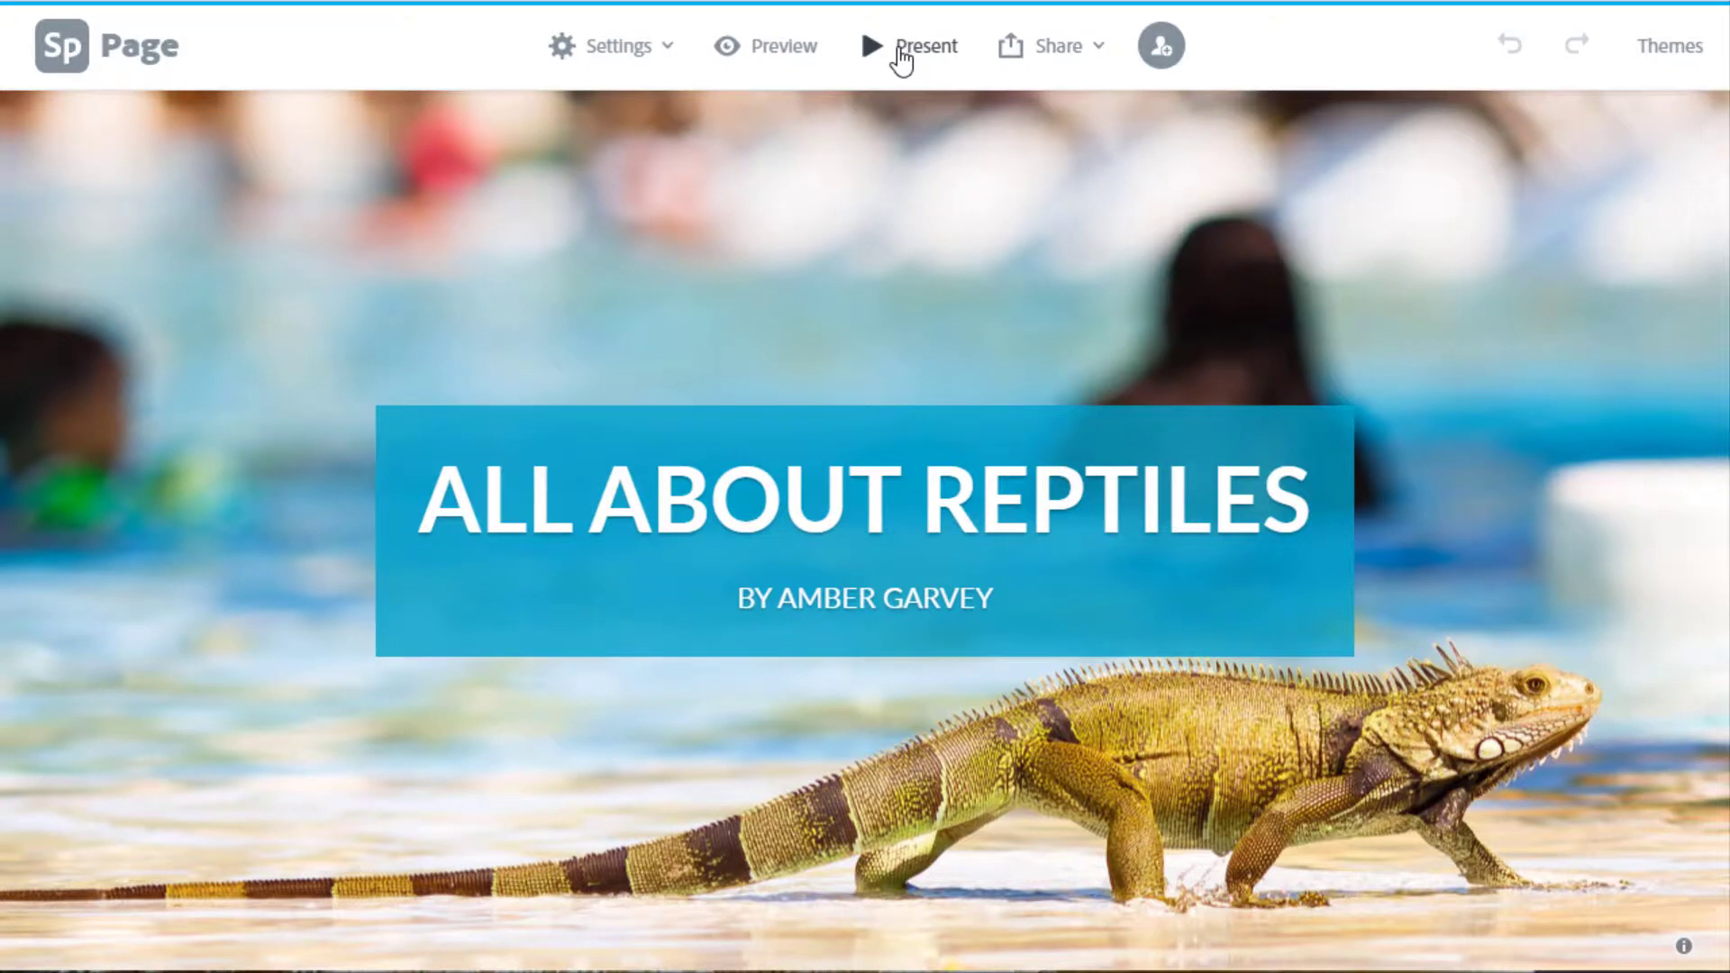
{"action": "left_click", "coordinate": [758, 54]}
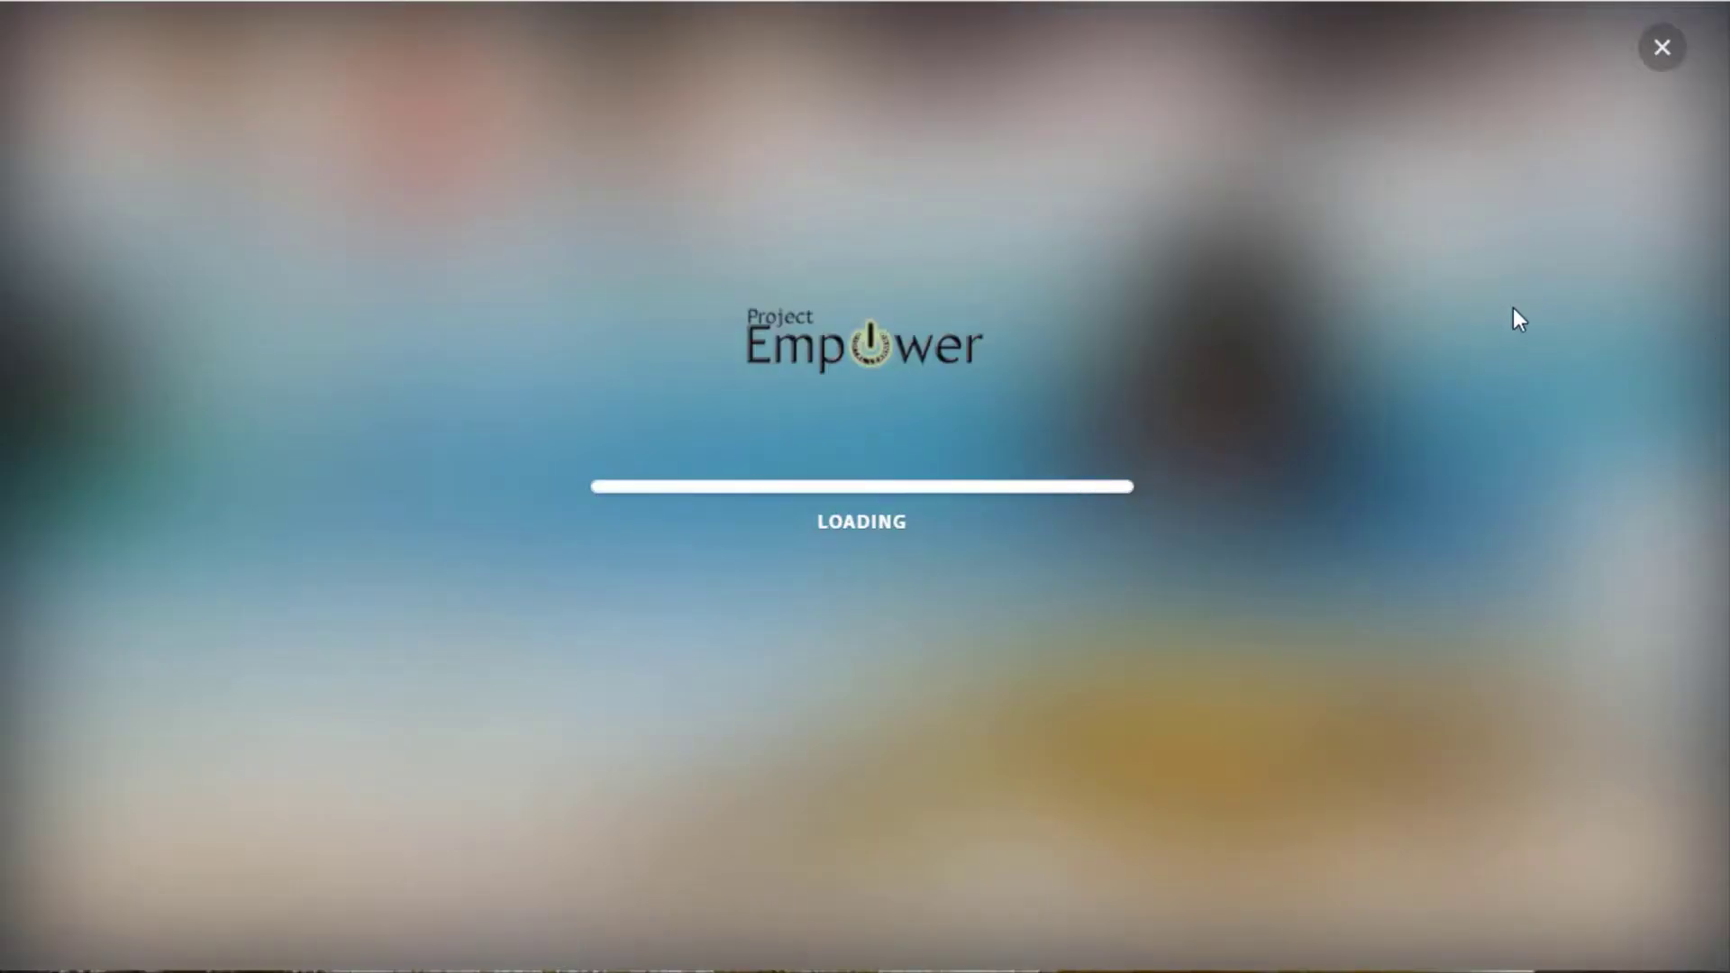
{"action": "scroll", "coordinate": [1515, 317], "scroll_direction": "down", "scroll_amount": 3}
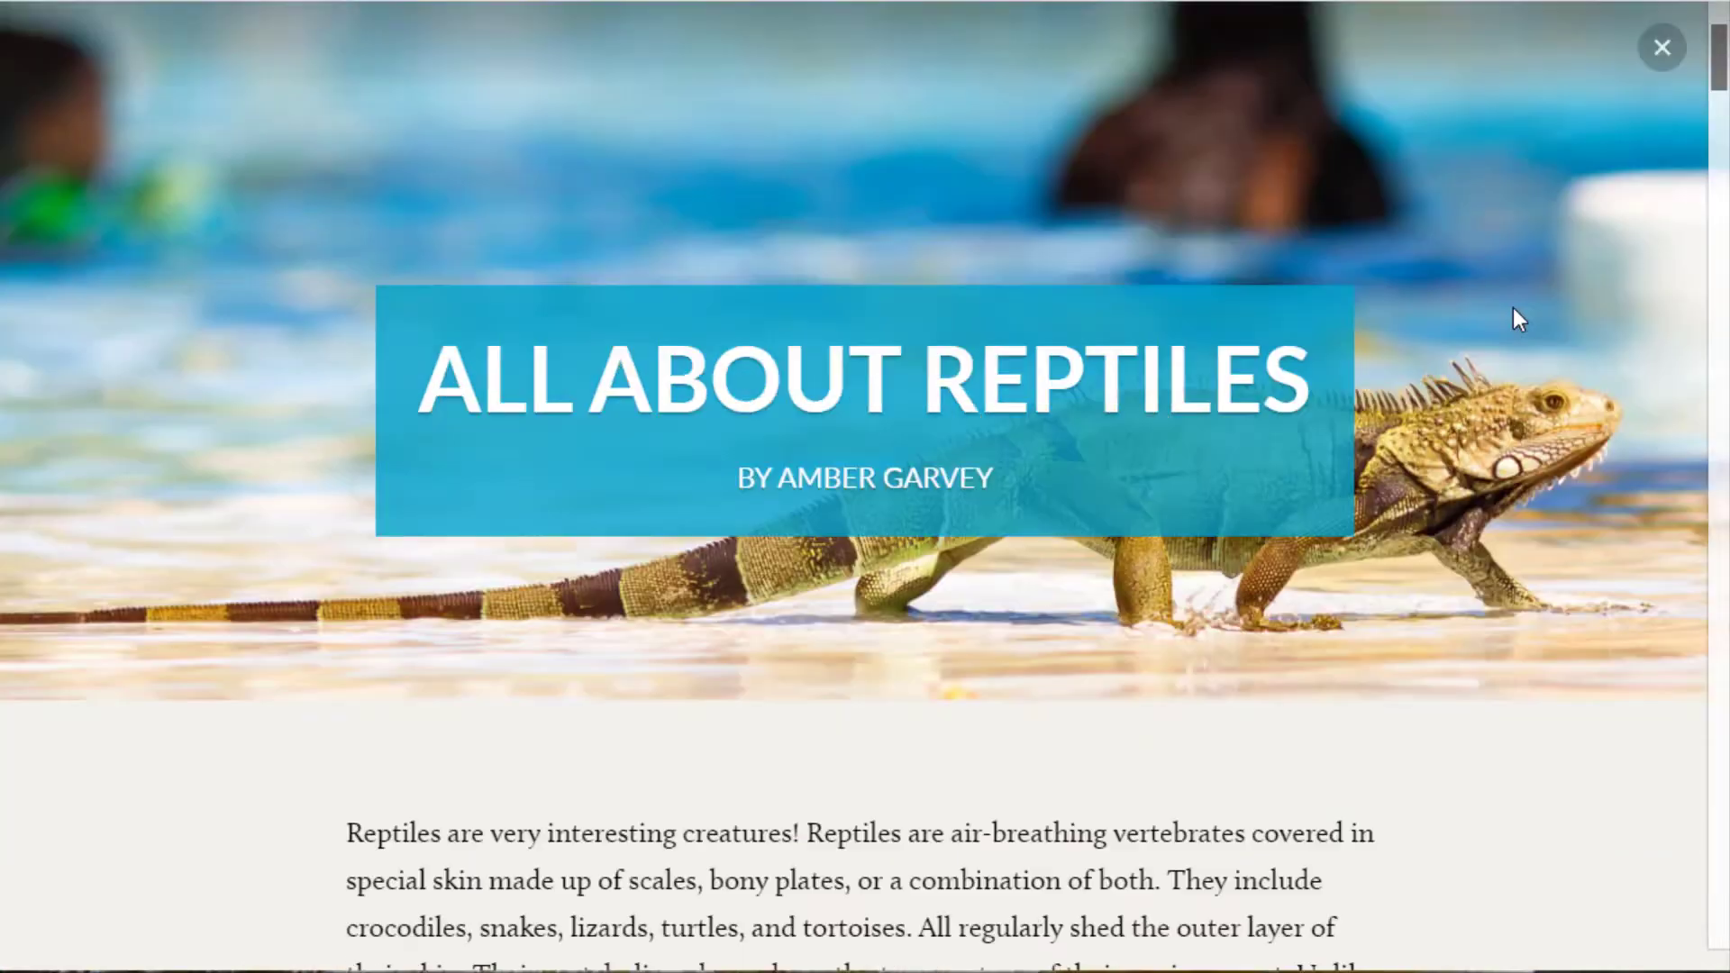
{"action": "scroll", "coordinate": [1515, 311], "scroll_direction": "down", "scroll_amount": 5}
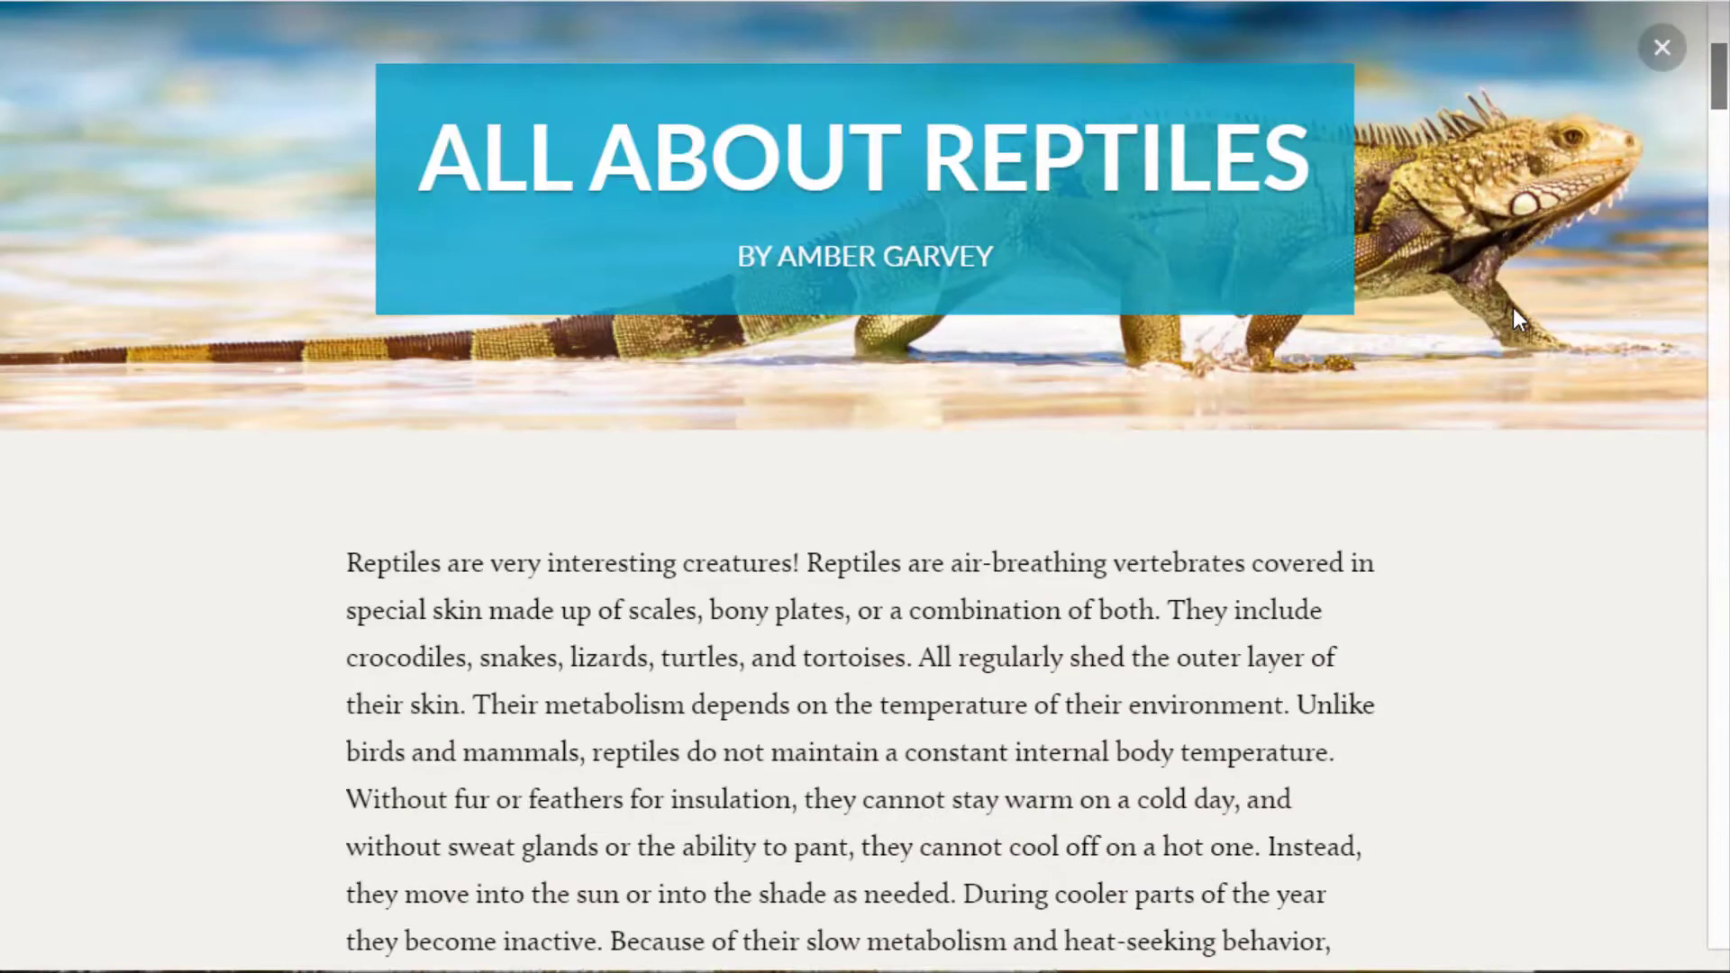
{"action": "scroll", "coordinate": [1515, 314], "scroll_direction": "down", "scroll_amount": 10}
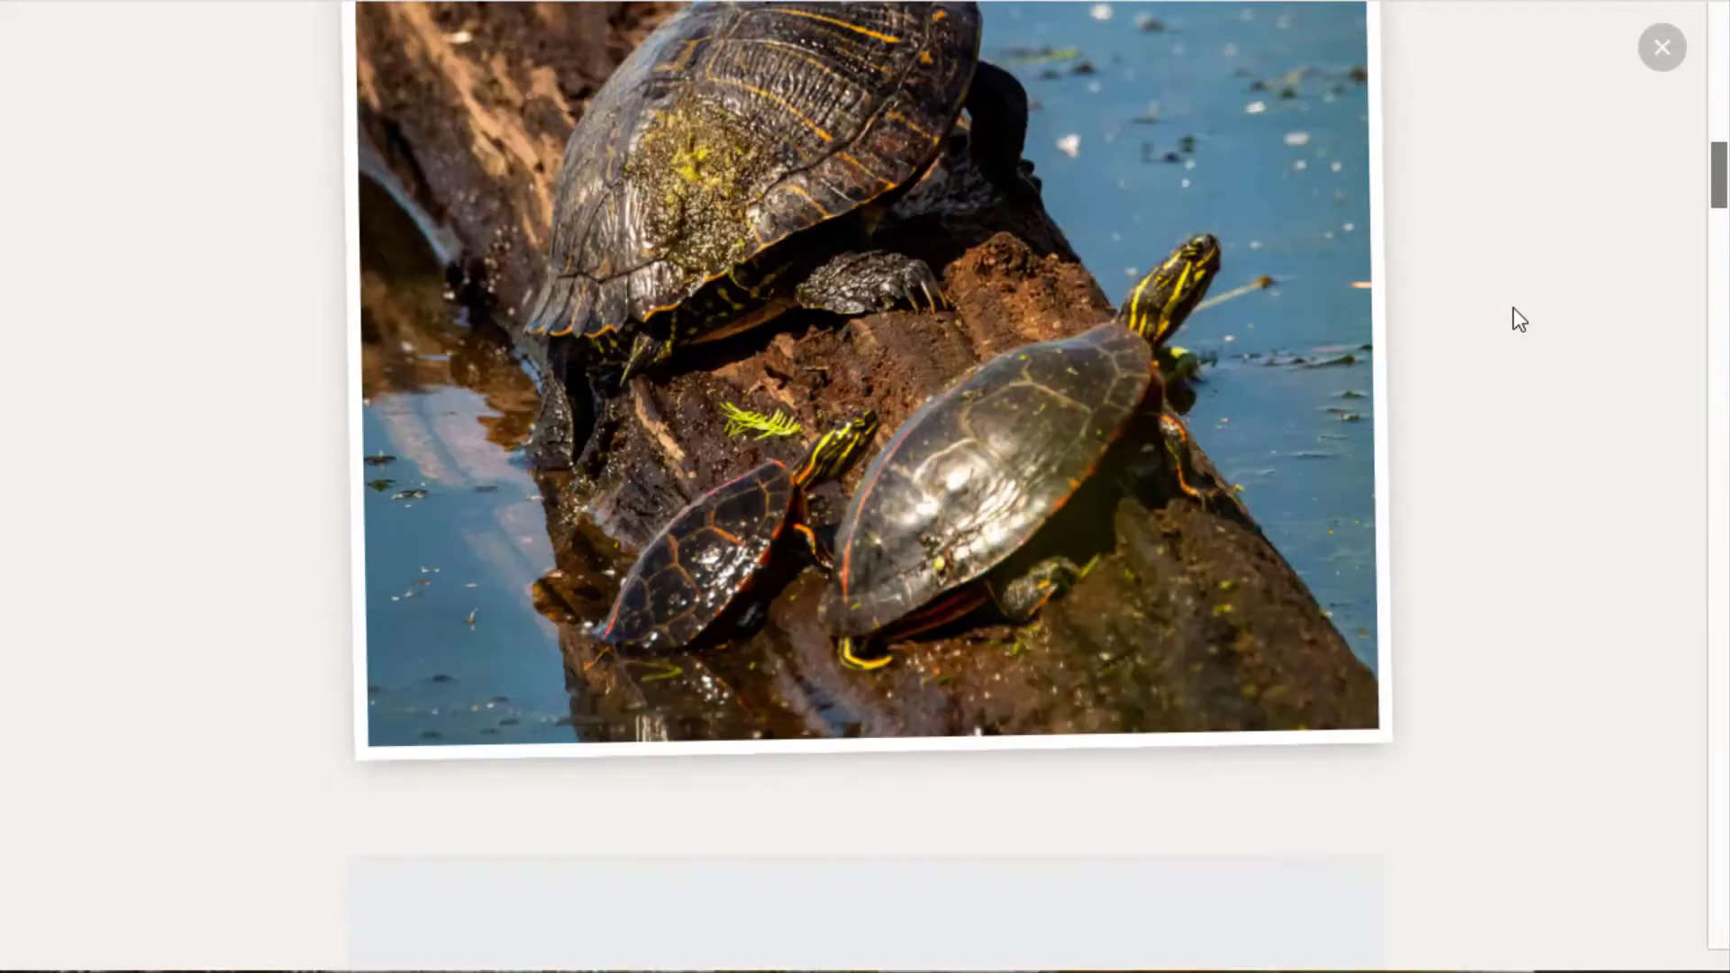
{"action": "scroll", "coordinate": [1512, 309], "scroll_direction": "down", "scroll_amount": 10}
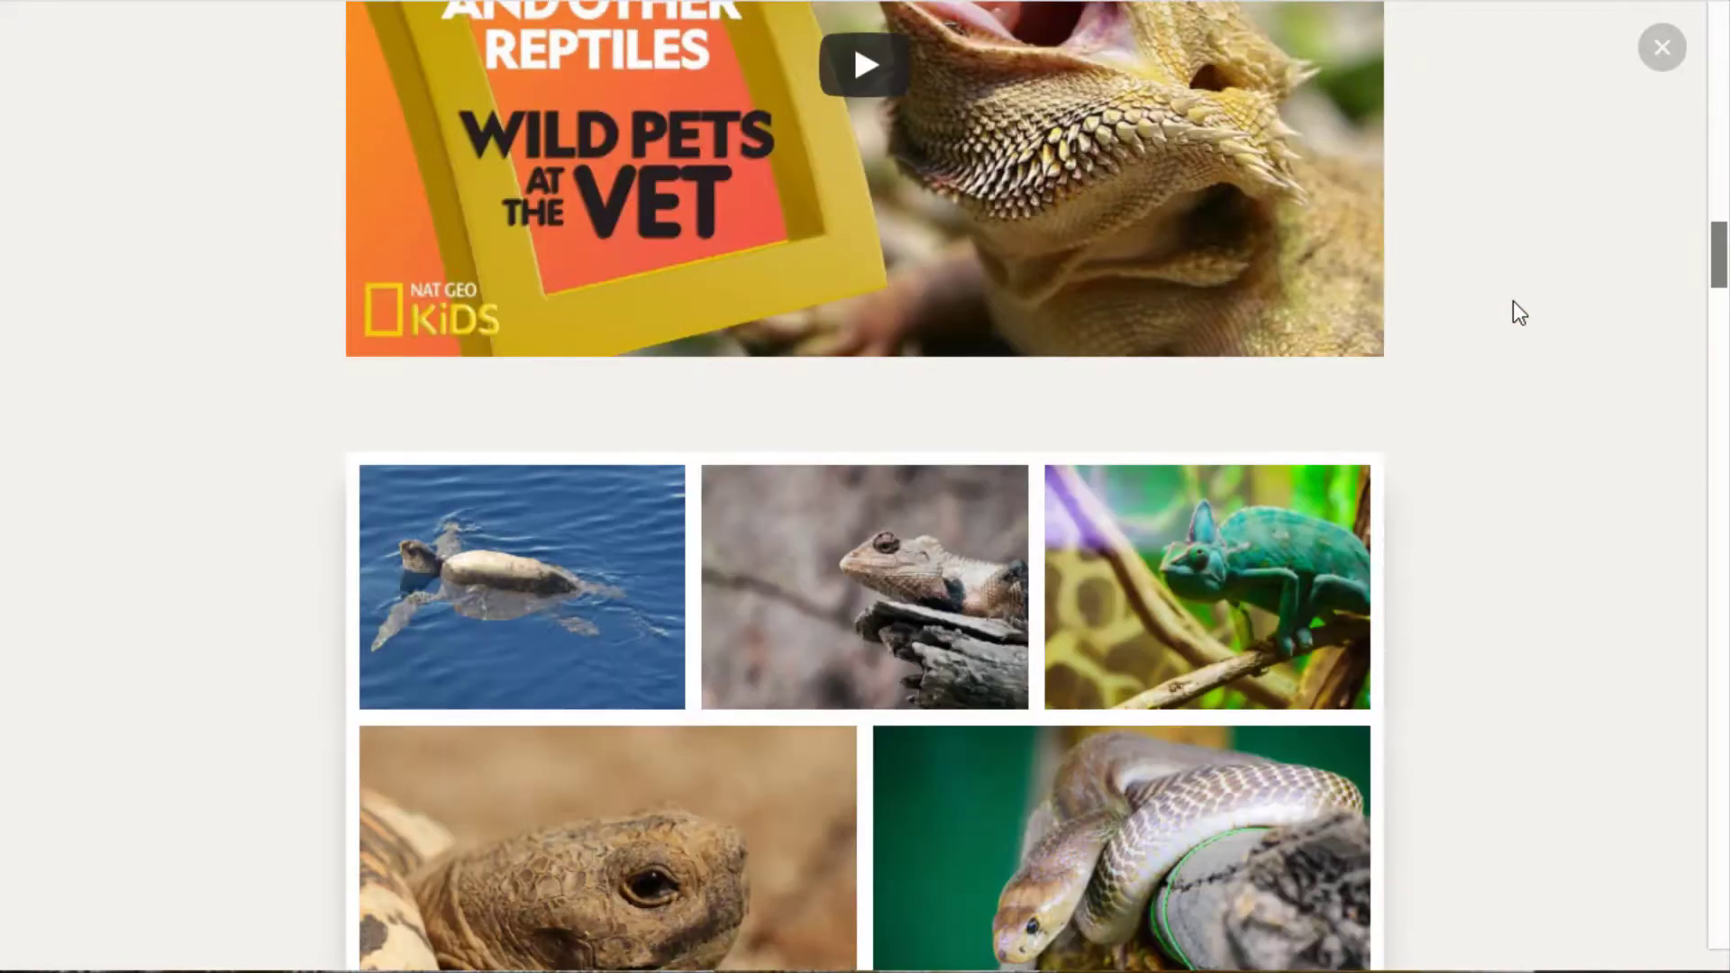
{"action": "scroll", "coordinate": [1513, 302], "scroll_direction": "down", "scroll_amount": 5}
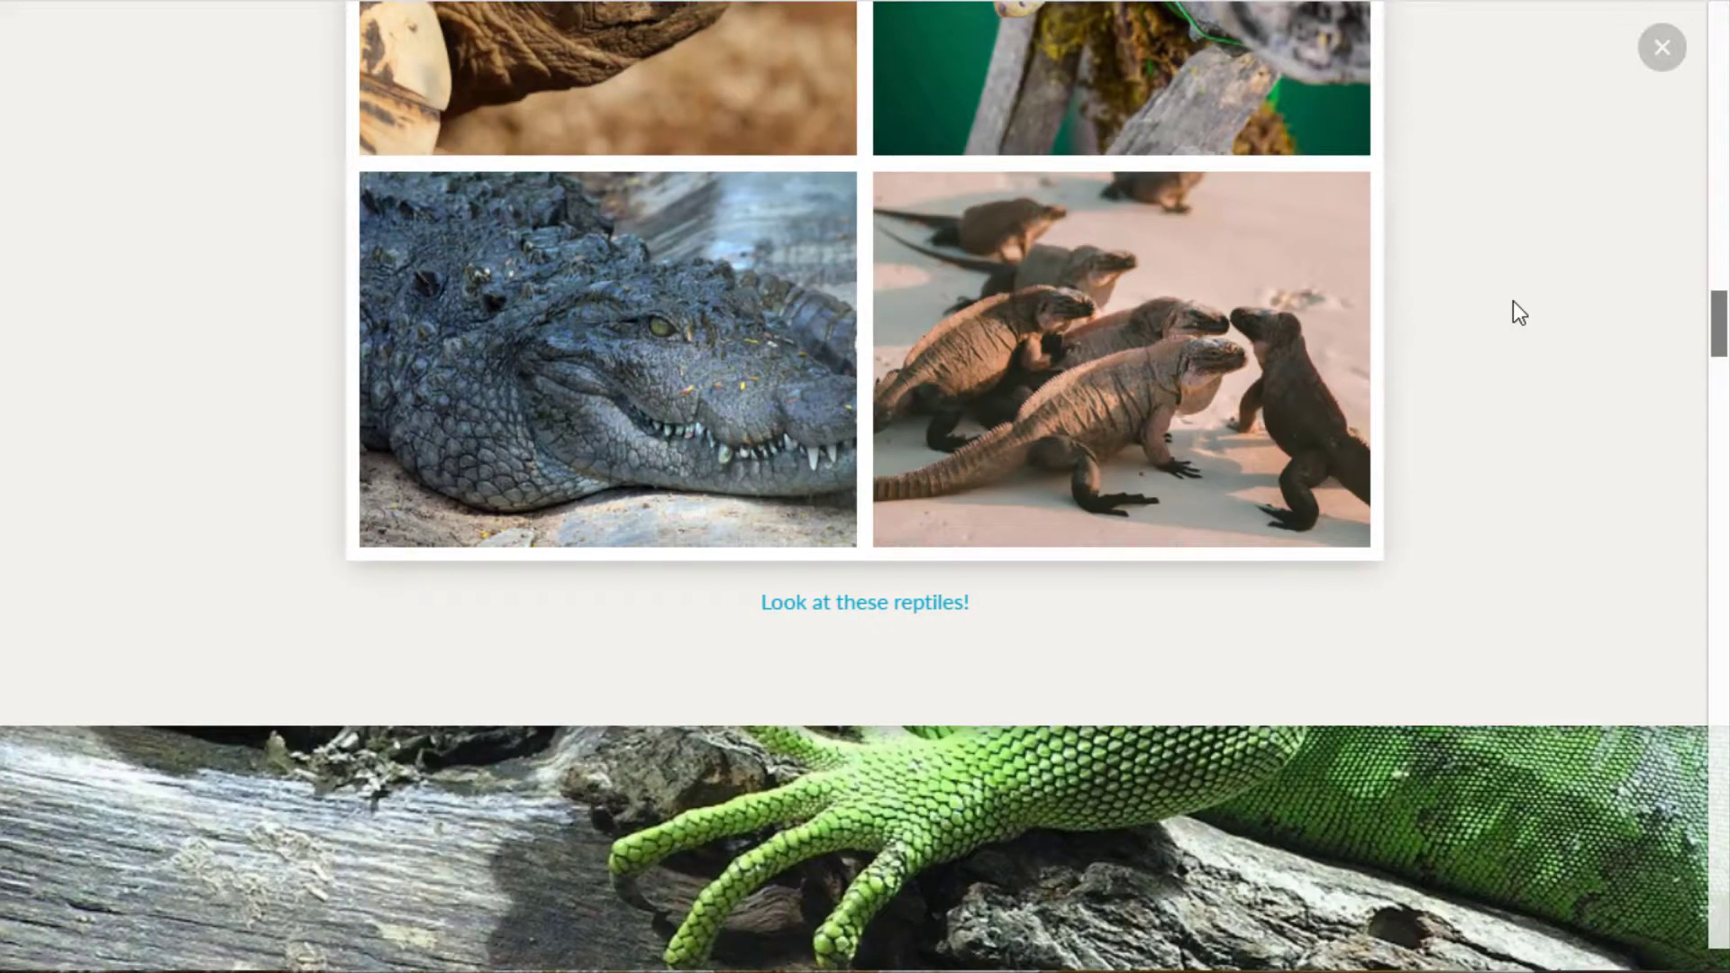
{"action": "scroll", "coordinate": [1514, 311], "scroll_direction": "down", "scroll_amount": 5}
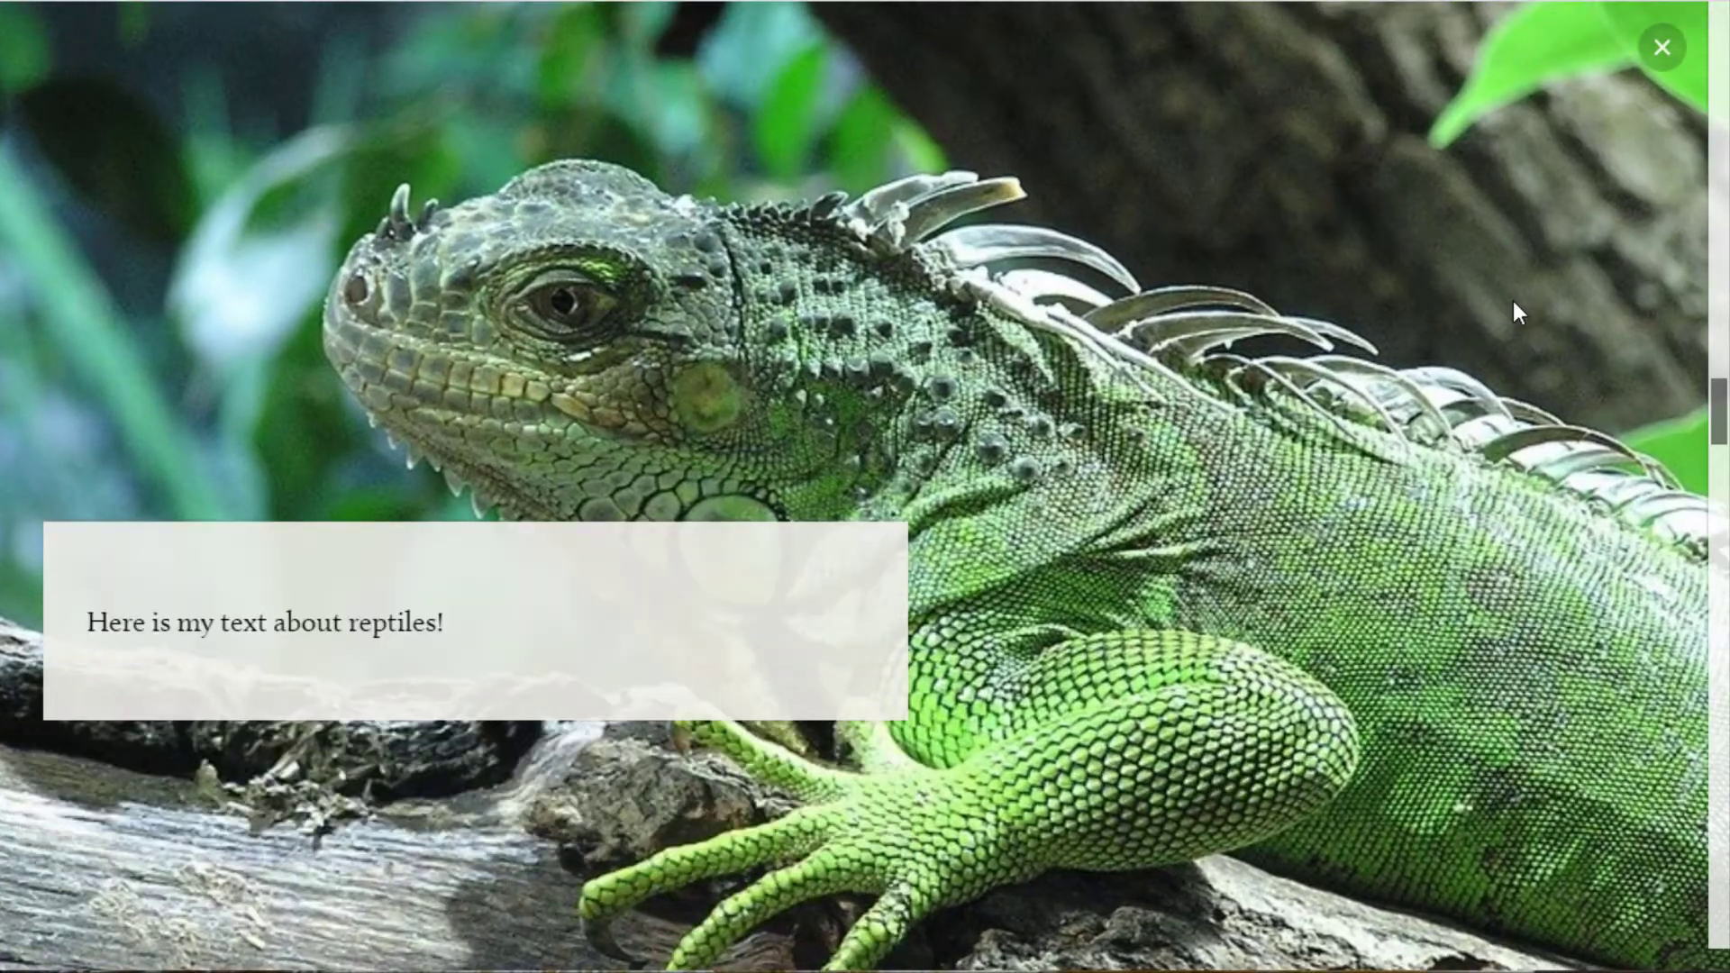
{"action": "scroll", "coordinate": [1514, 311], "scroll_direction": "down", "scroll_amount": 5}
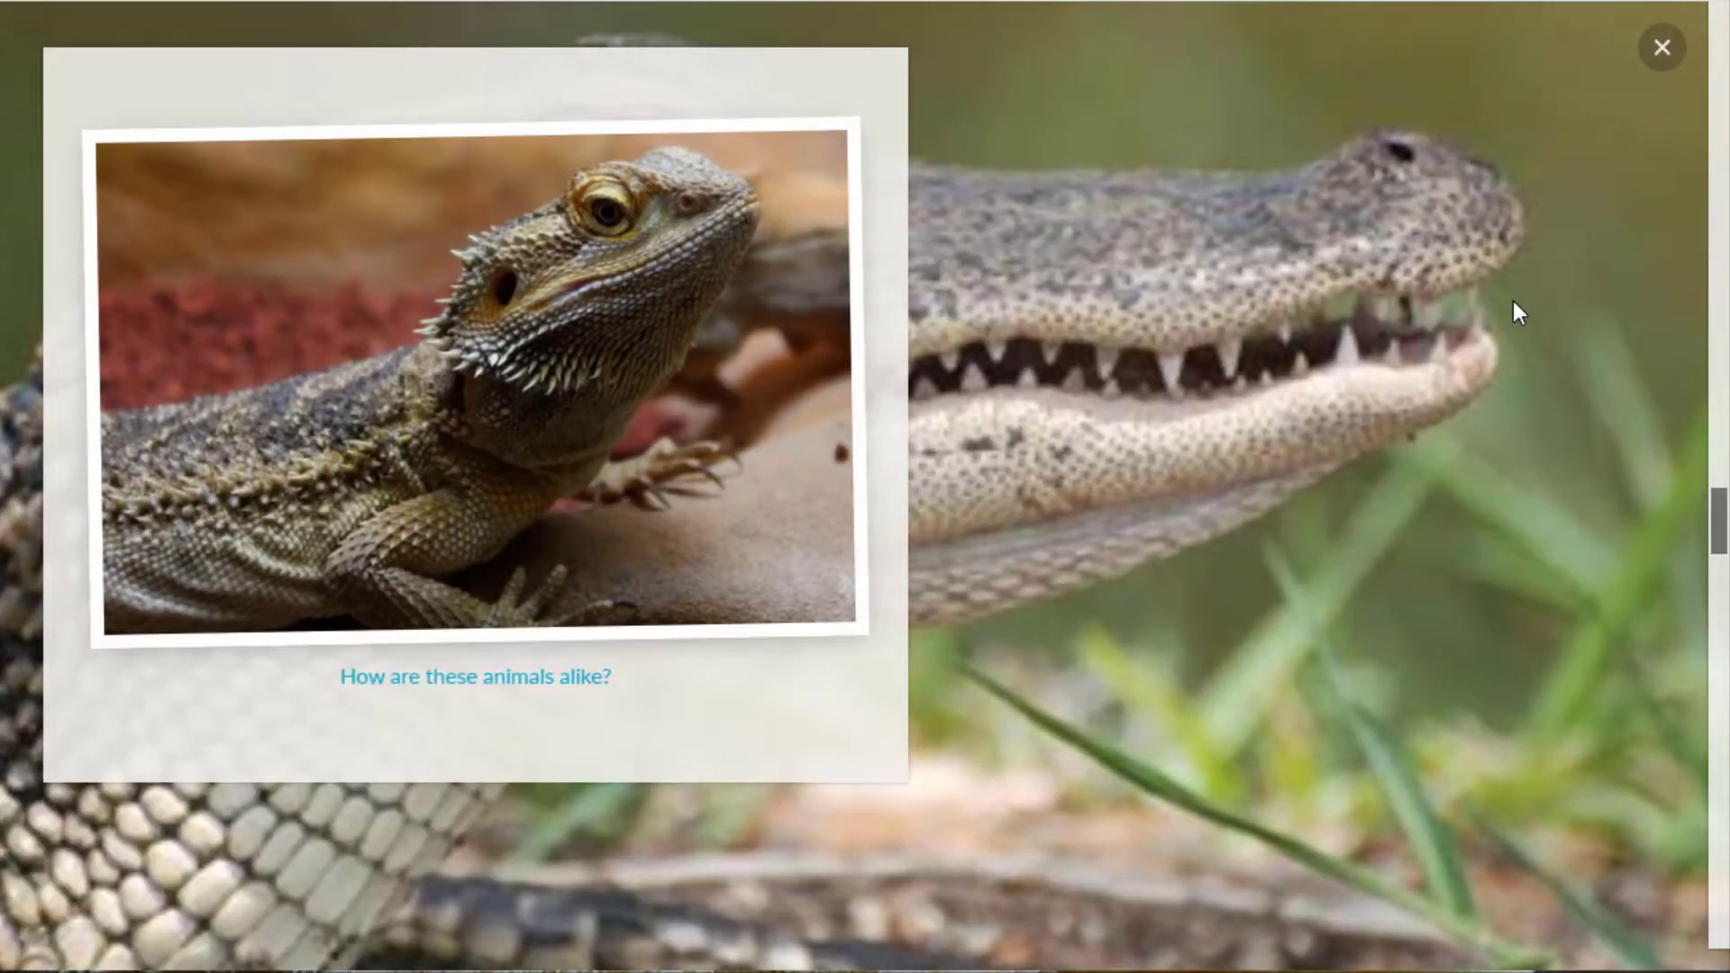
{"action": "scroll", "coordinate": [1513, 302], "scroll_direction": "down", "scroll_amount": 5}
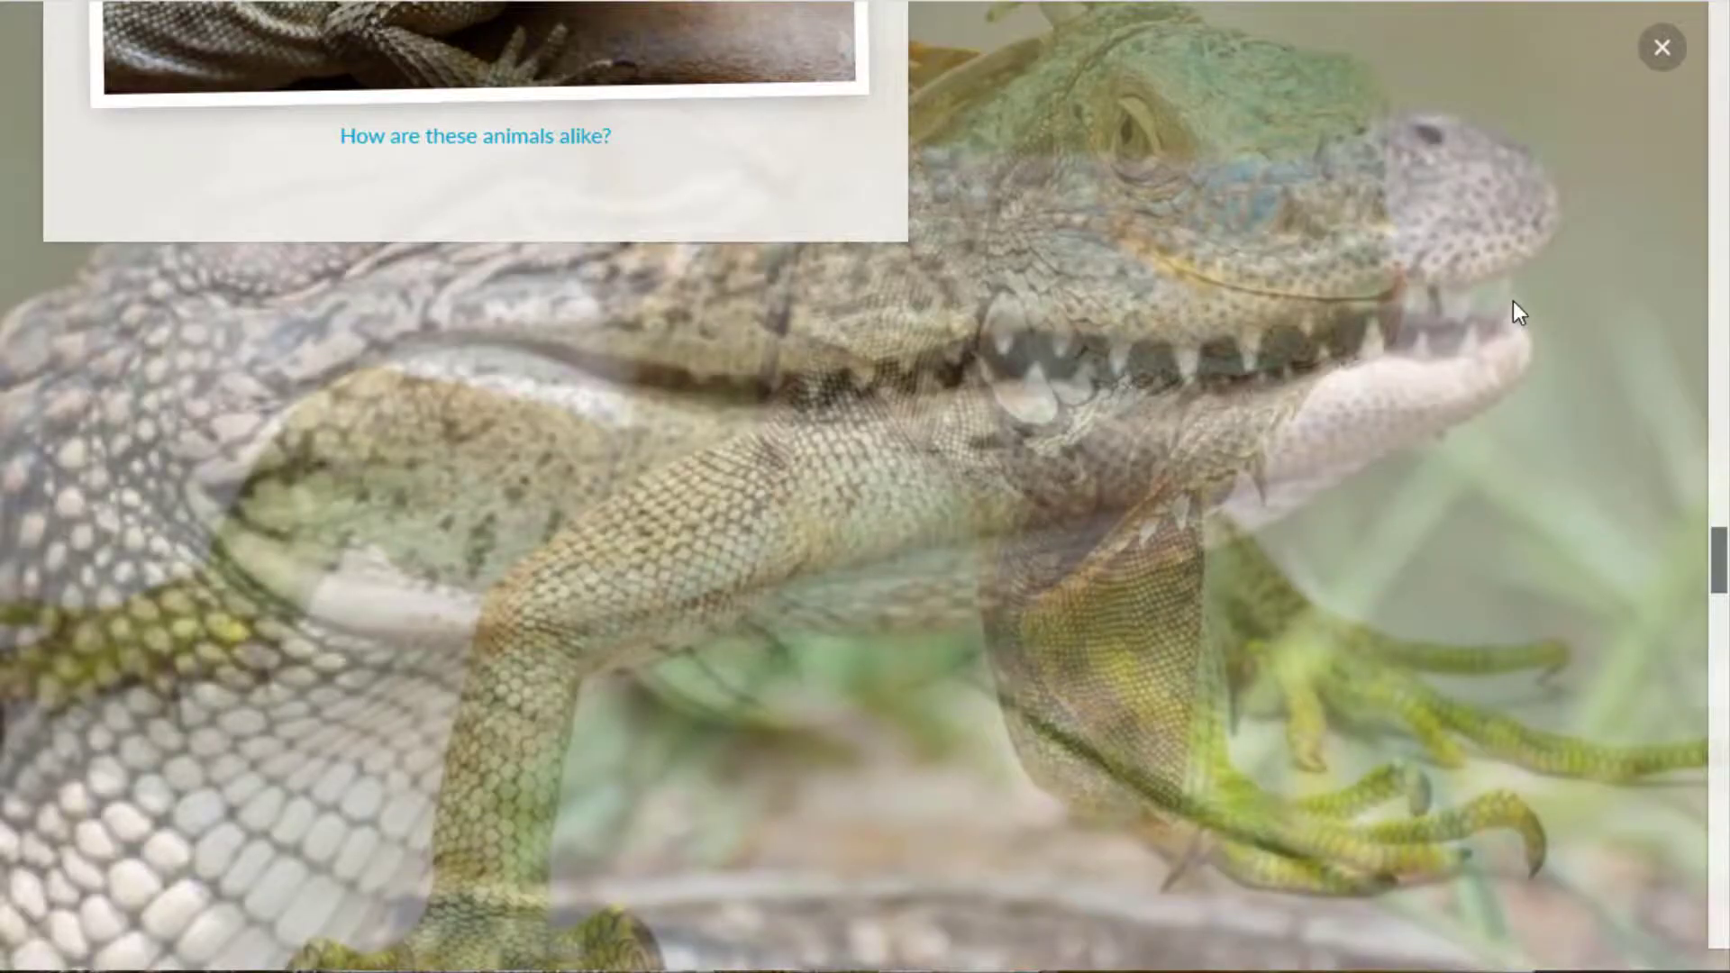
{"action": "scroll", "coordinate": [1512, 301], "scroll_direction": "down", "scroll_amount": 5}
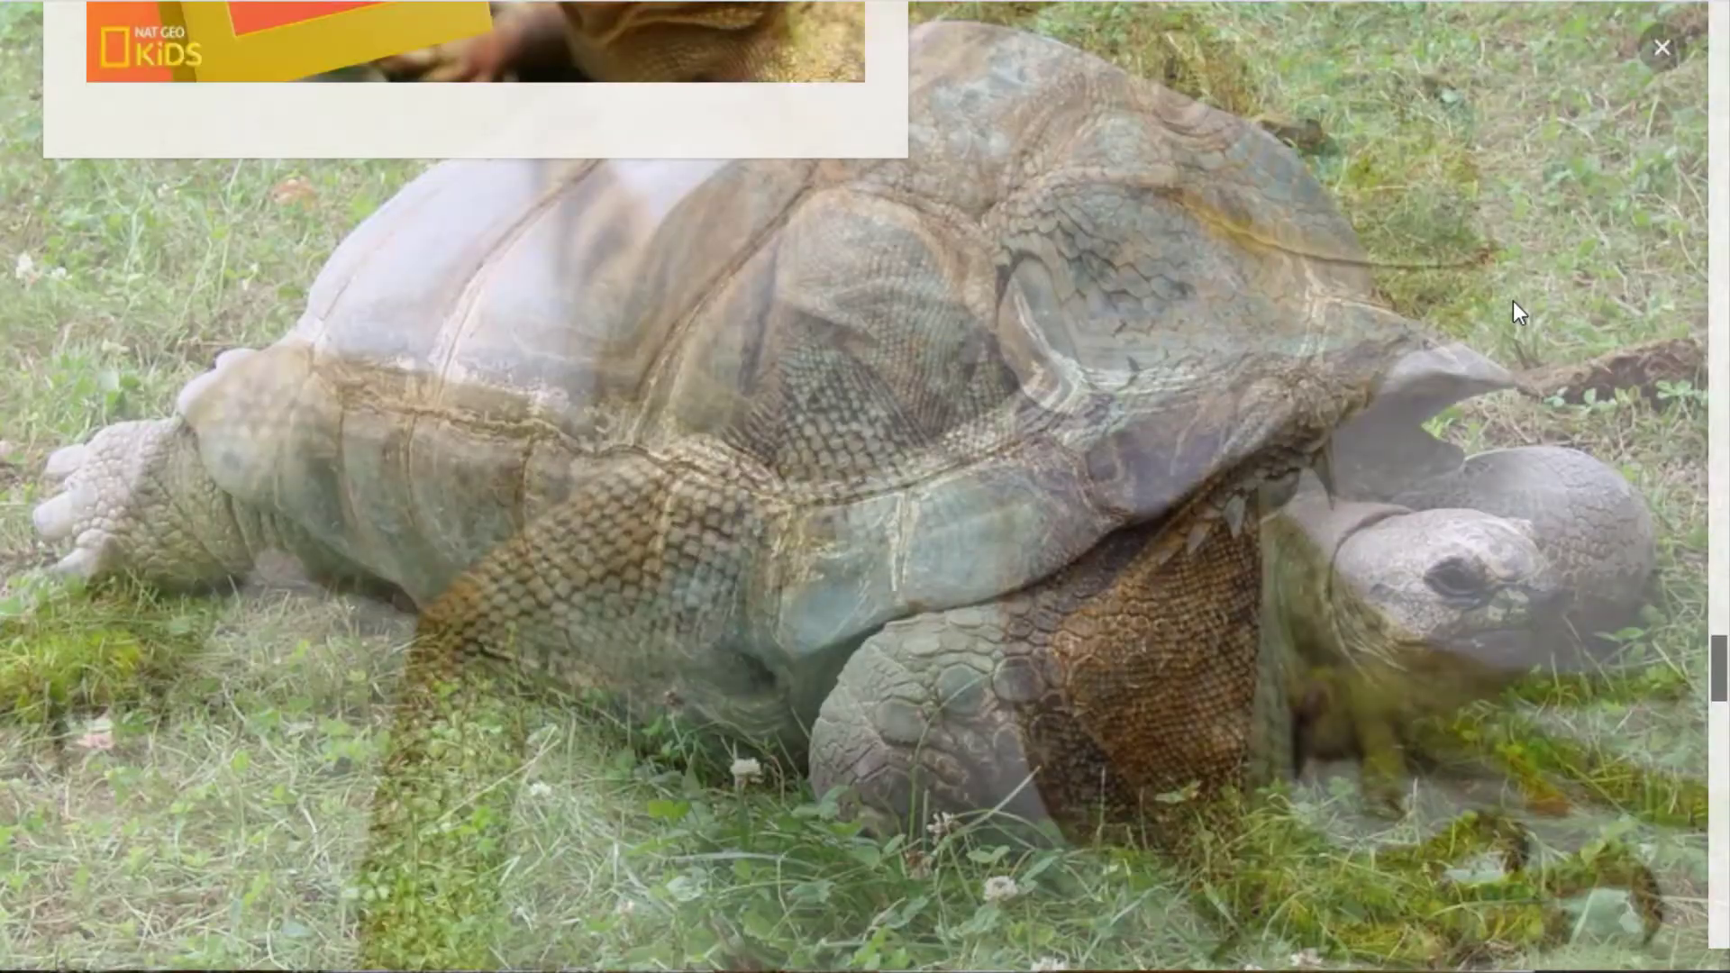
{"action": "scroll", "coordinate": [1514, 311], "scroll_direction": "down", "scroll_amount": 3}
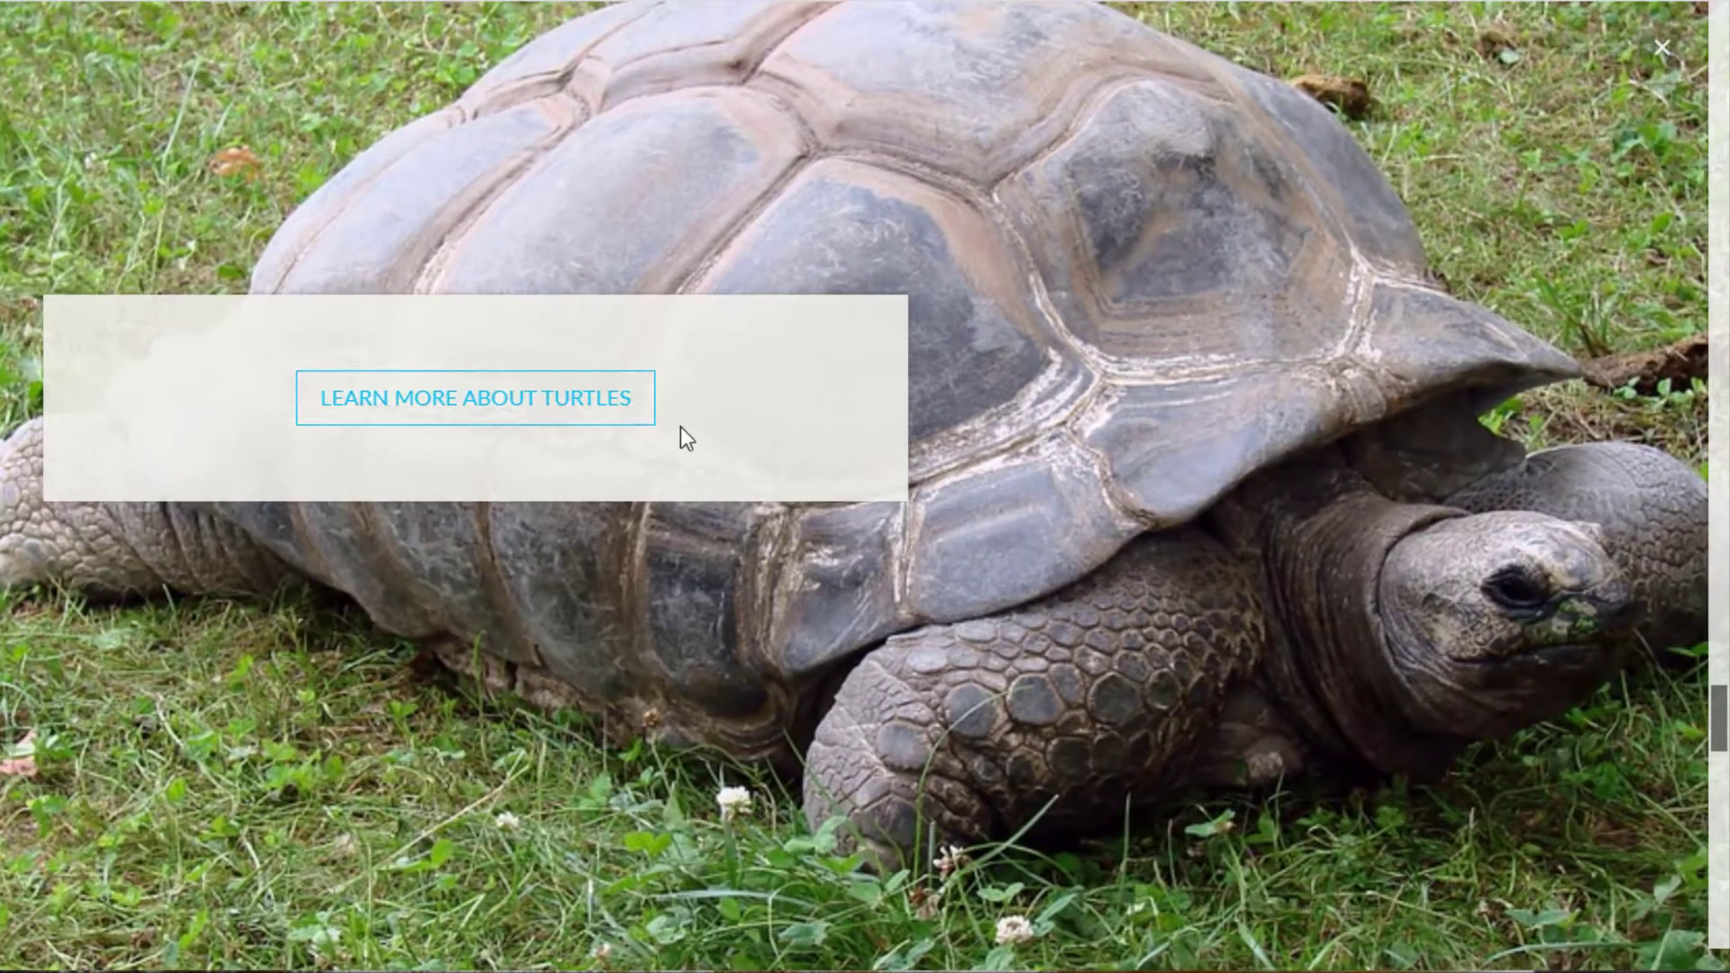
{"action": "scroll", "coordinate": [1007, 348], "scroll_direction": "down", "scroll_amount": 8}
{"action": "scroll", "coordinate": [1090, 378], "scroll_direction": "down", "scroll_amount": 8}
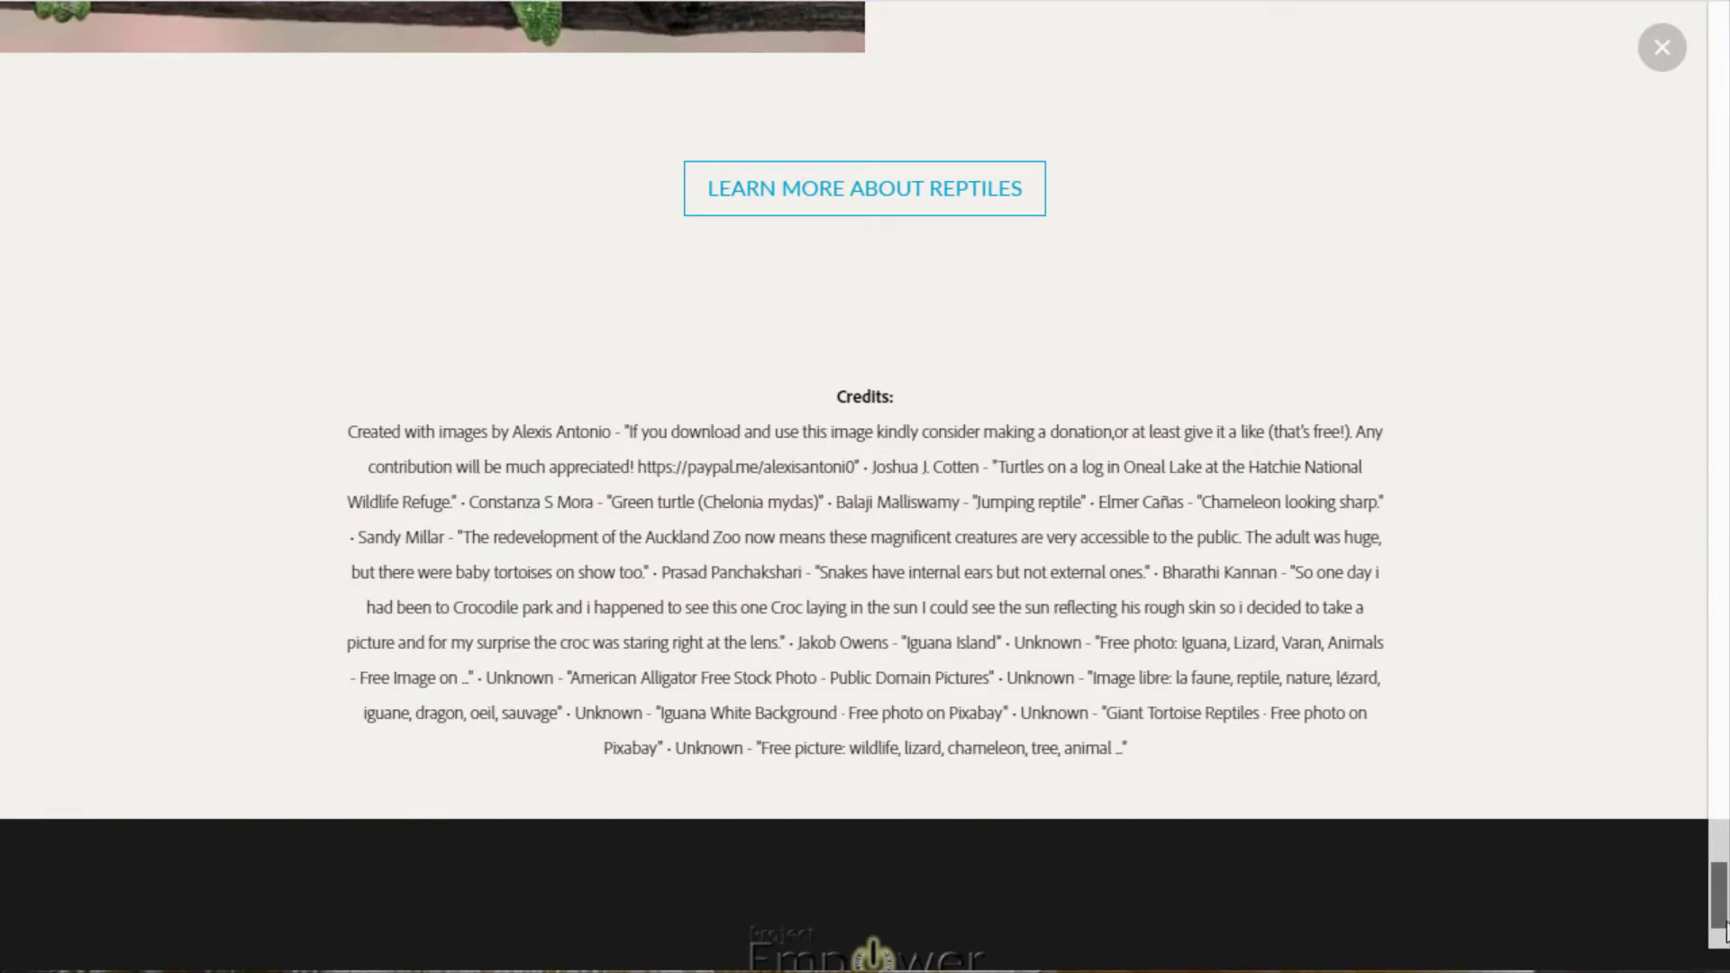
{"action": "left_click_drag", "start_coordinate": [1724, 918], "coordinate": [1690, 13]}
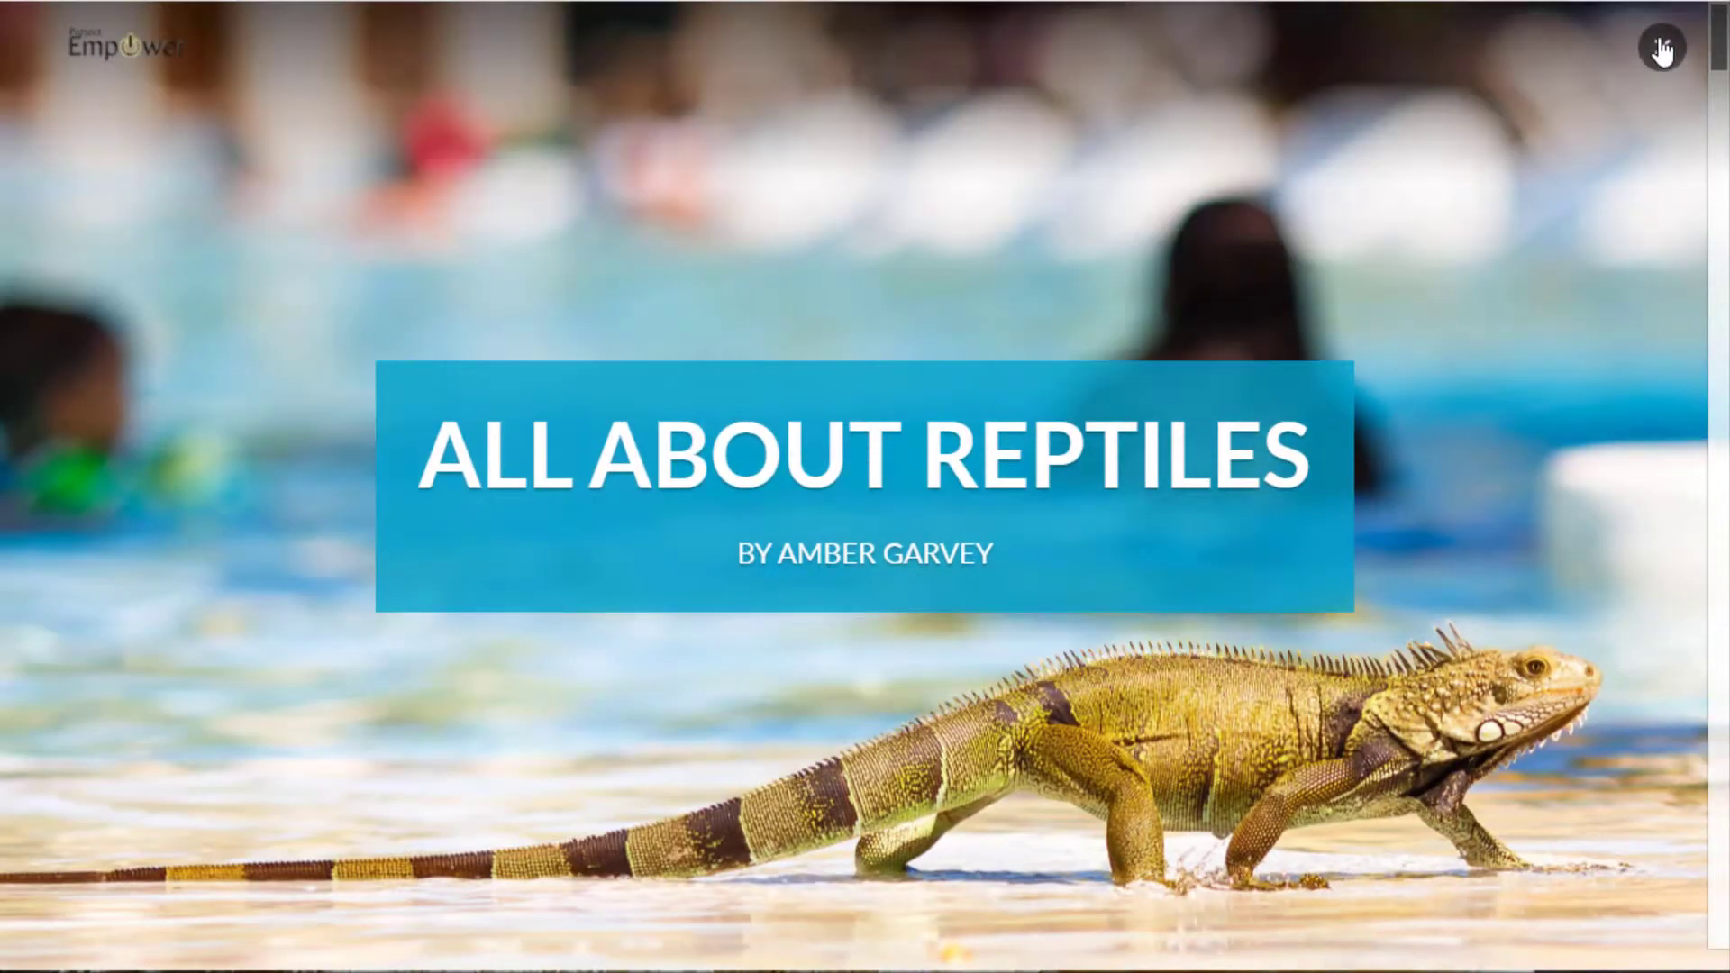
{"action": "left_click", "coordinate": [1663, 47]}
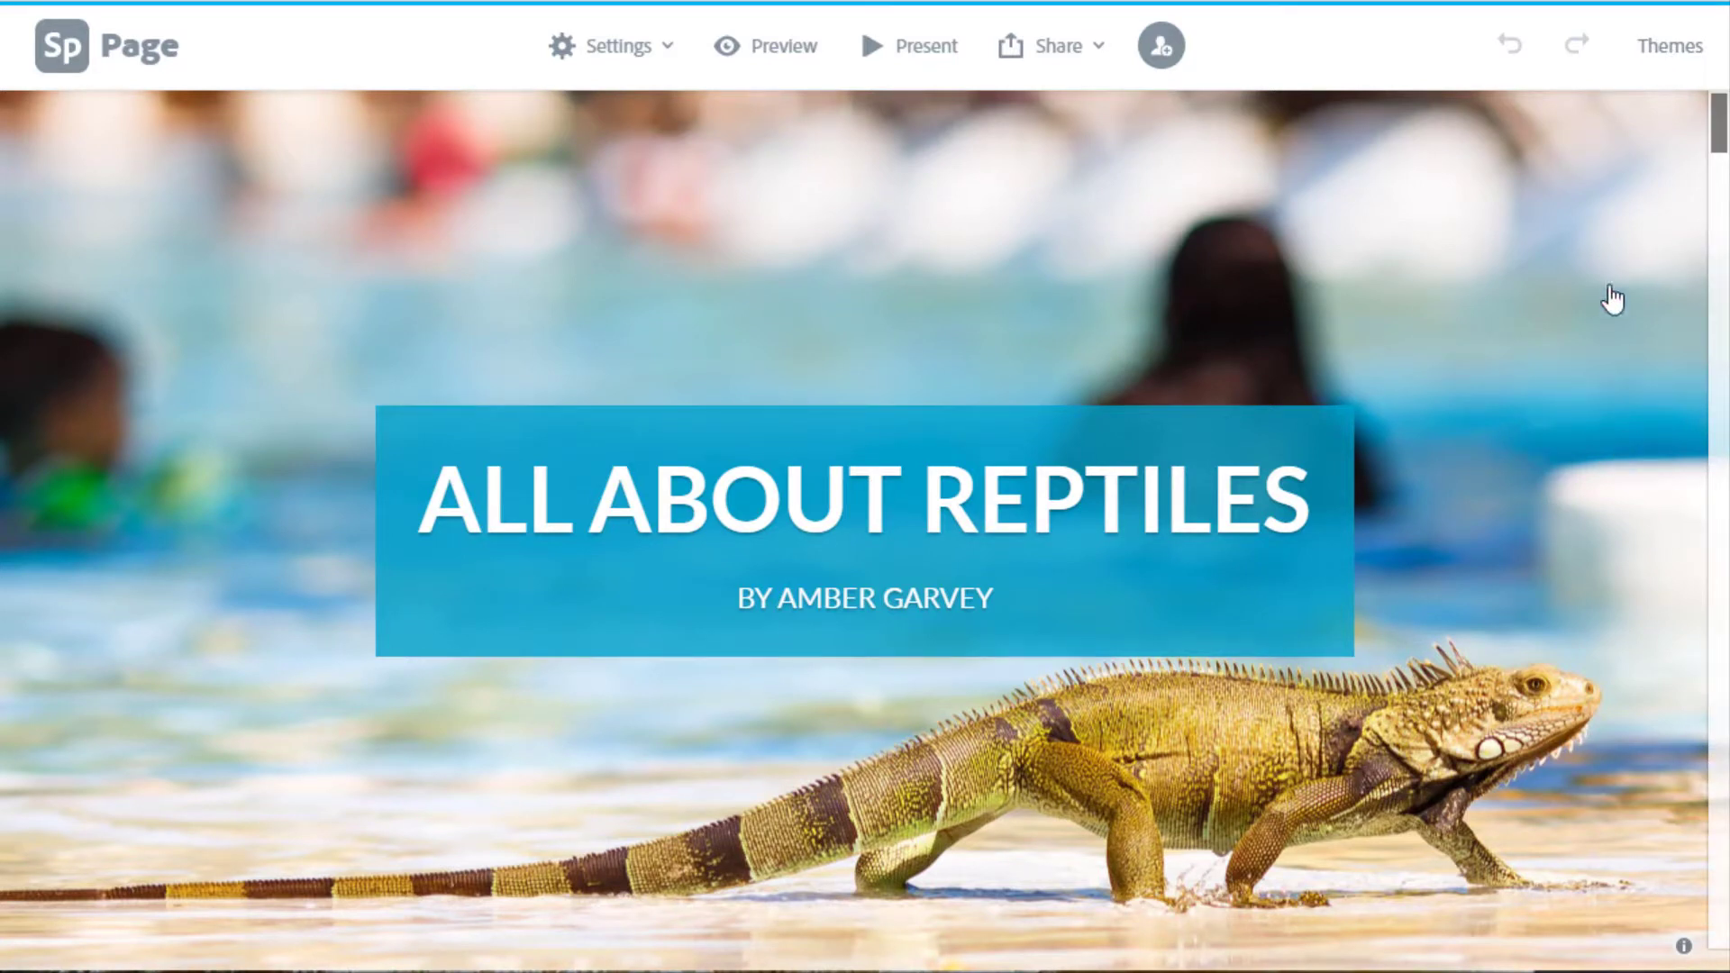
Go from the home page to Projects and check the All About Reptiles card's actions menu.
{"action": "left_click", "coordinate": [72, 63]}
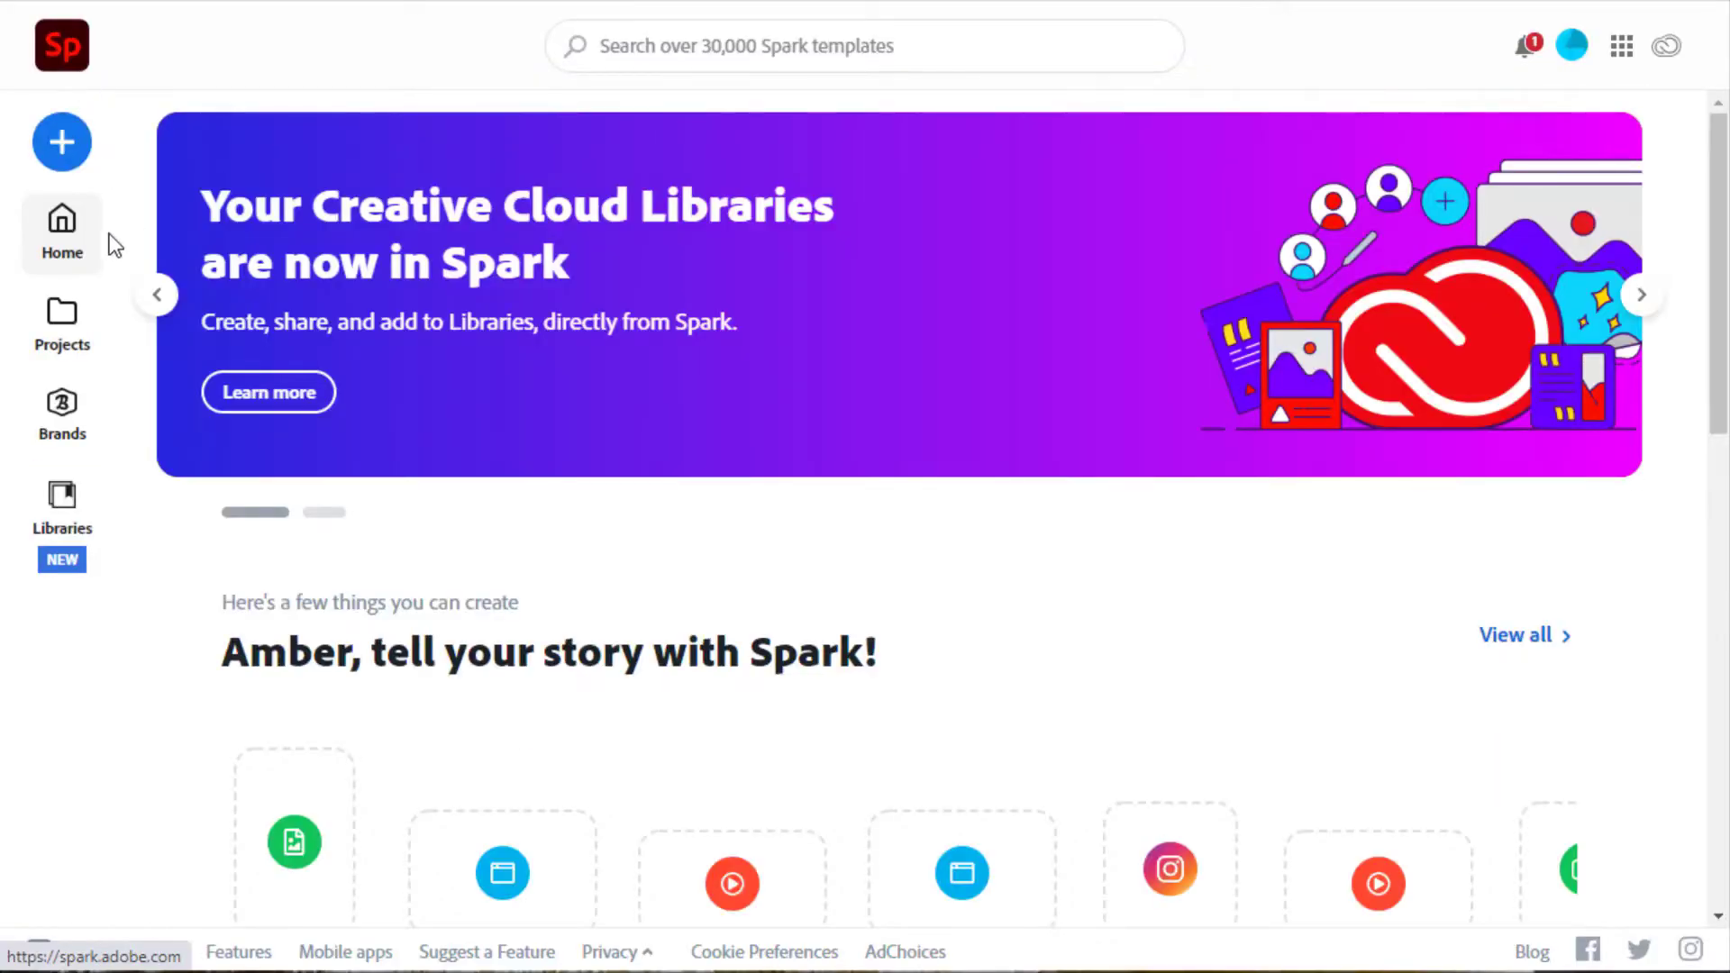
{"action": "left_click", "coordinate": [90, 369]}
{"action": "mouse_move", "coordinate": [441, 456]}
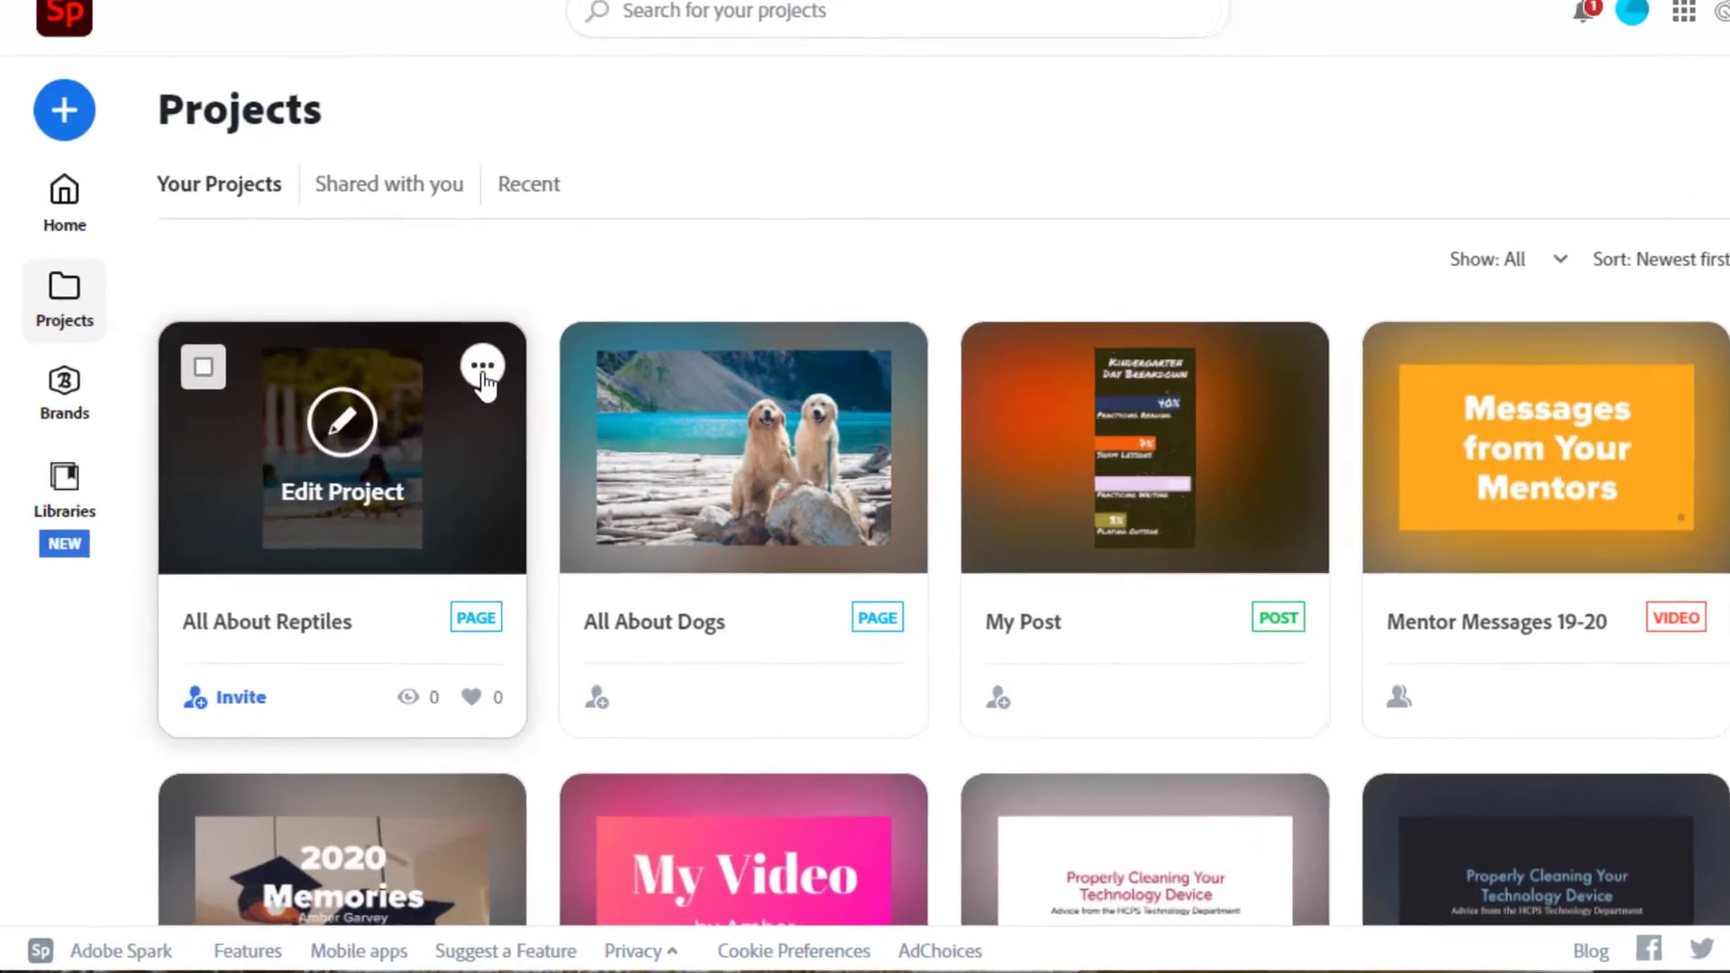
{"action": "left_click", "coordinate": [464, 388]}
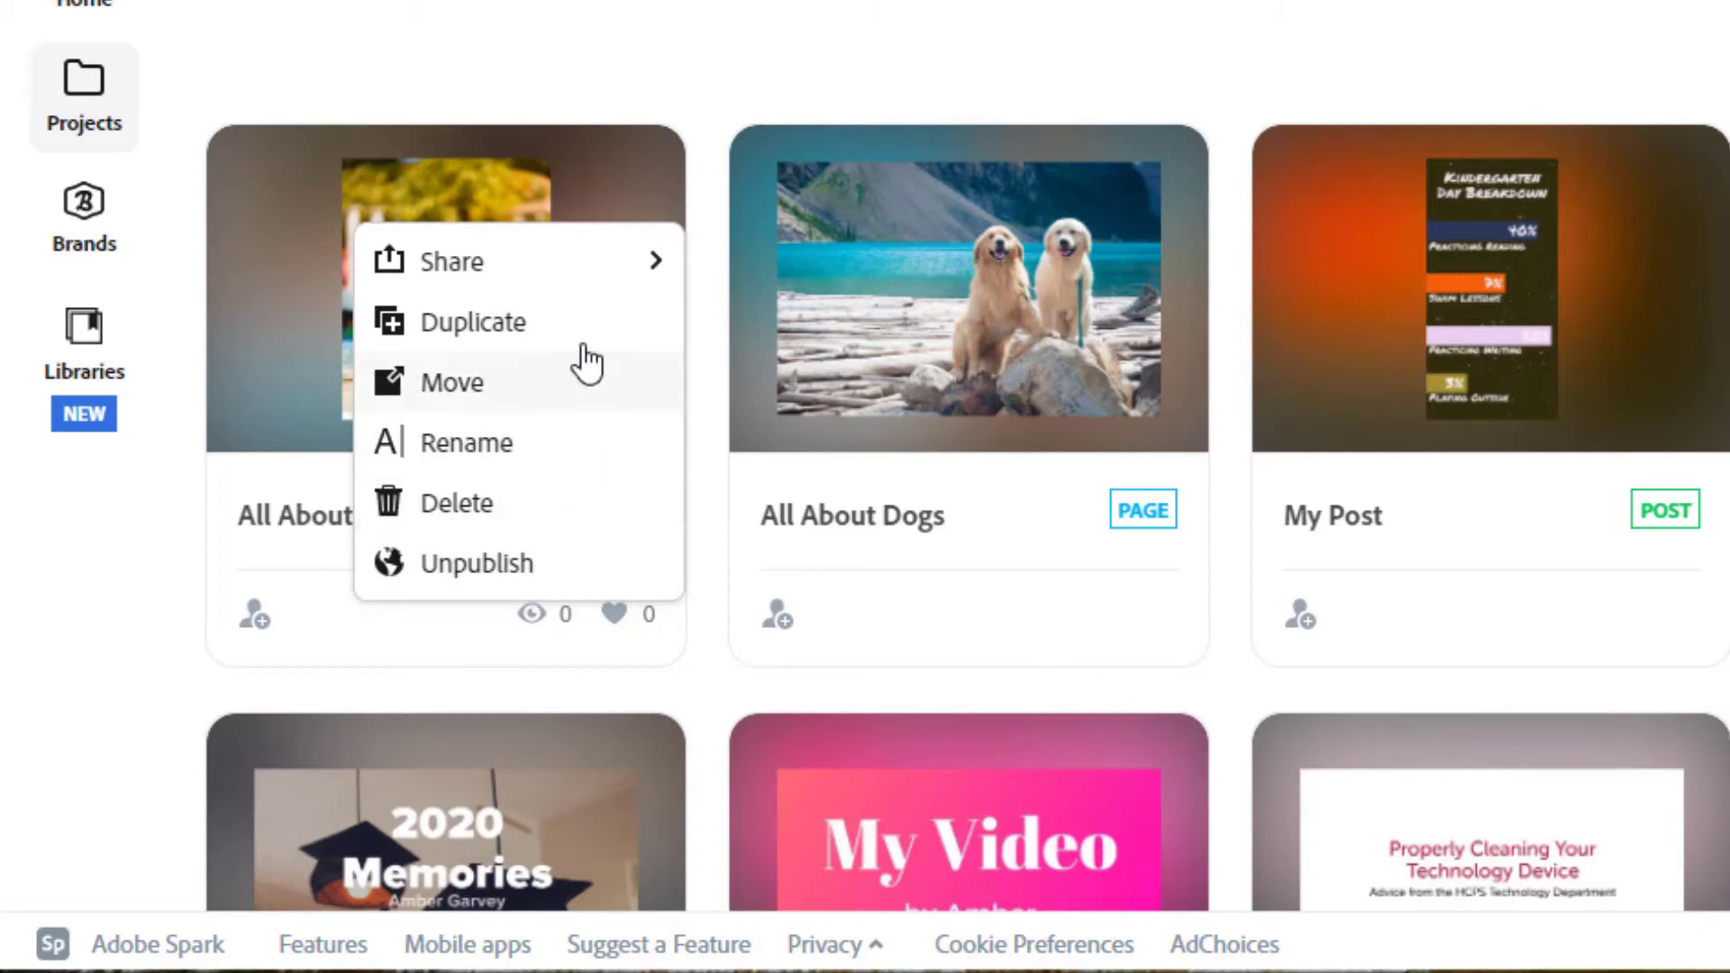
{"action": "left_click", "coordinate": [285, 186]}
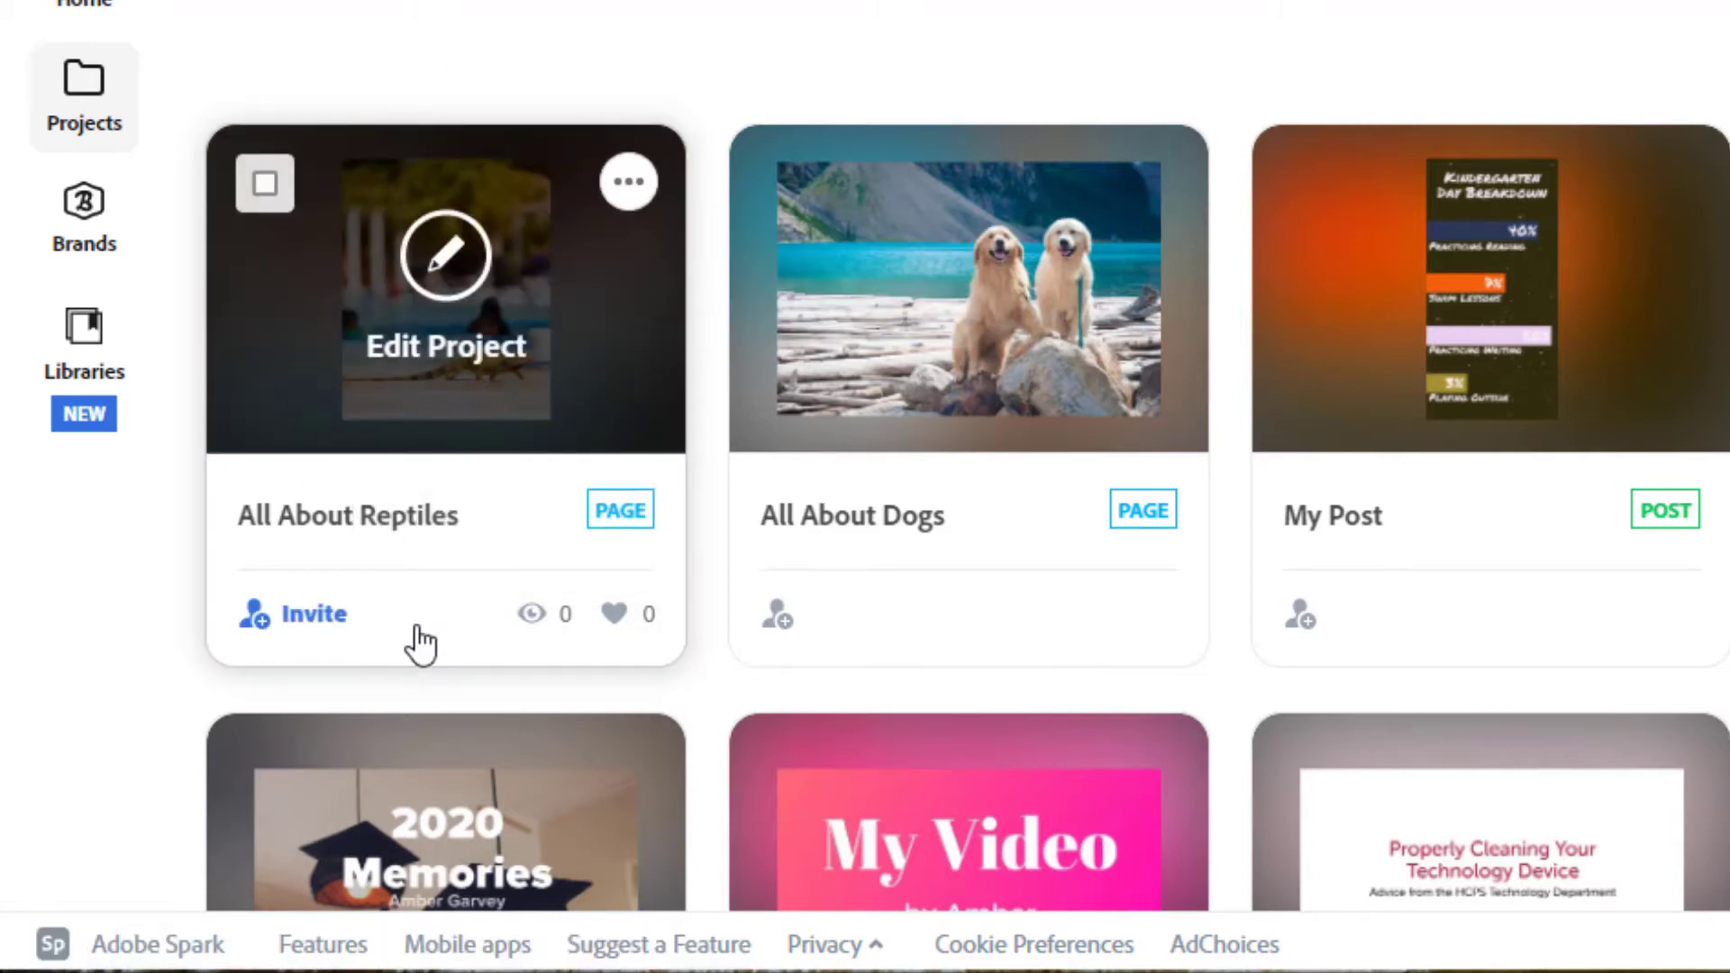